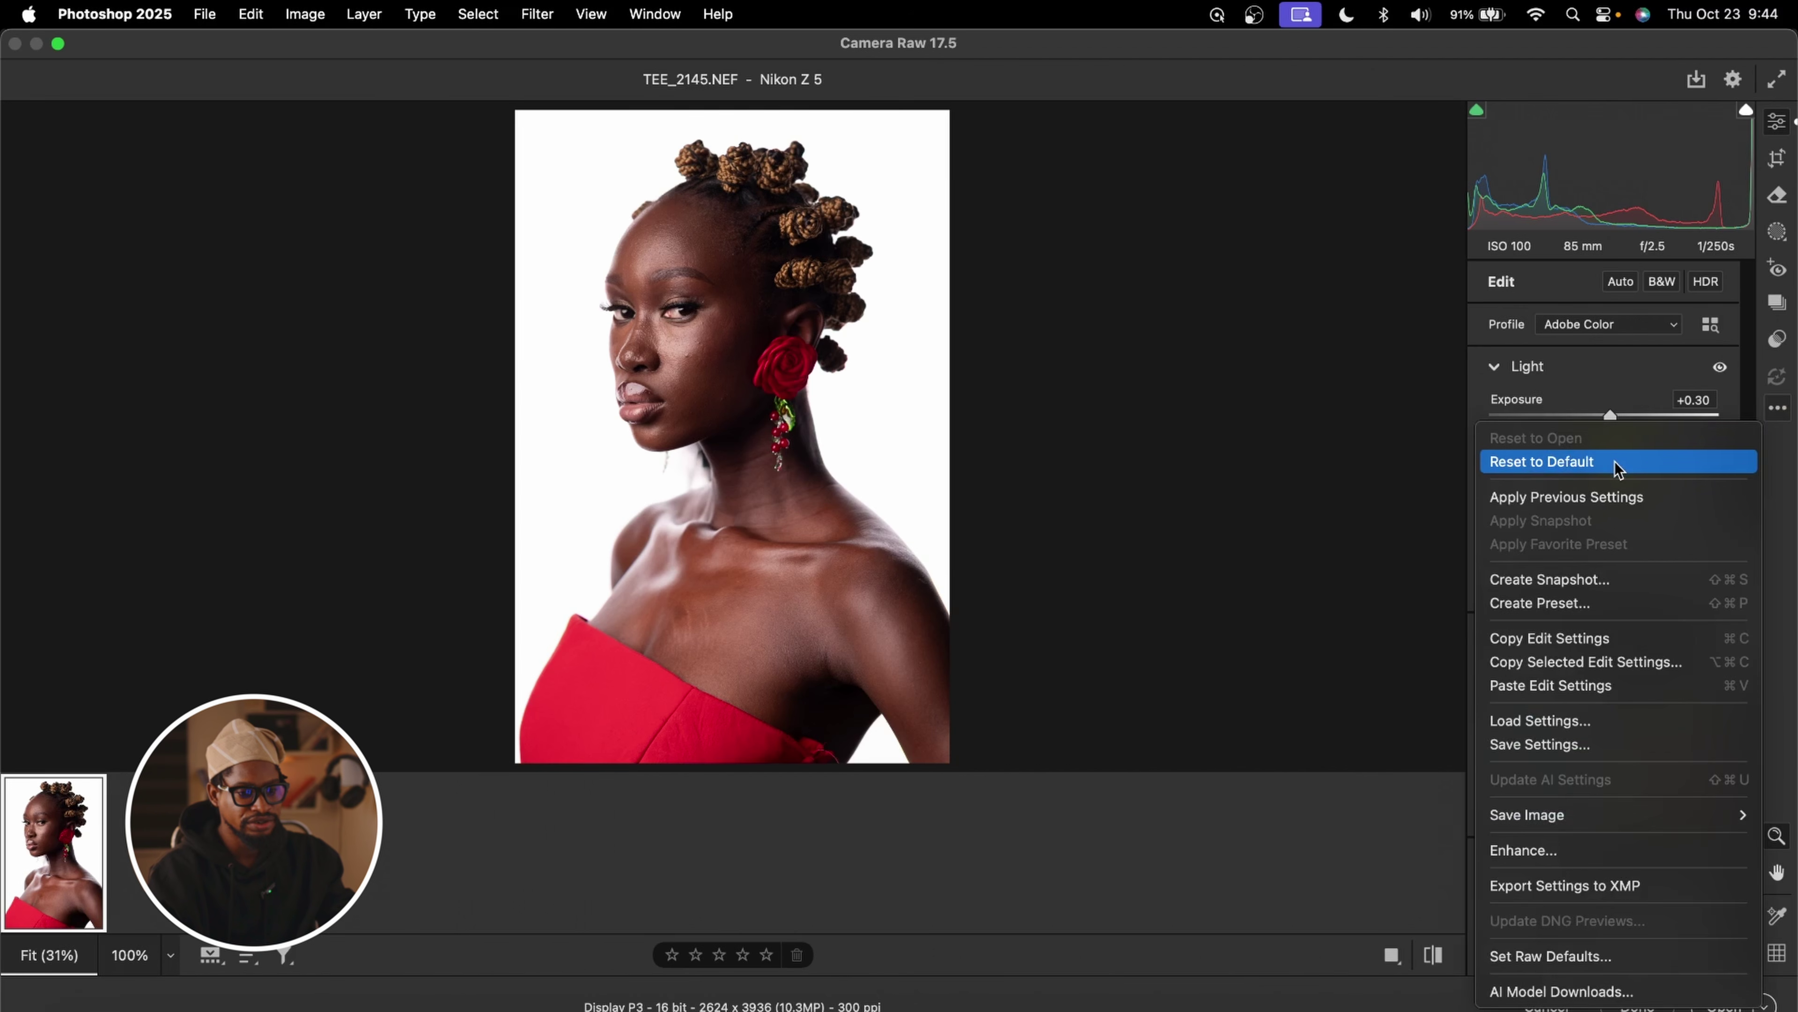
Set the portrait's Exposure to +0.30, Highlights to -42 and Shadows to +8
drag(913, 331, 972, 330)
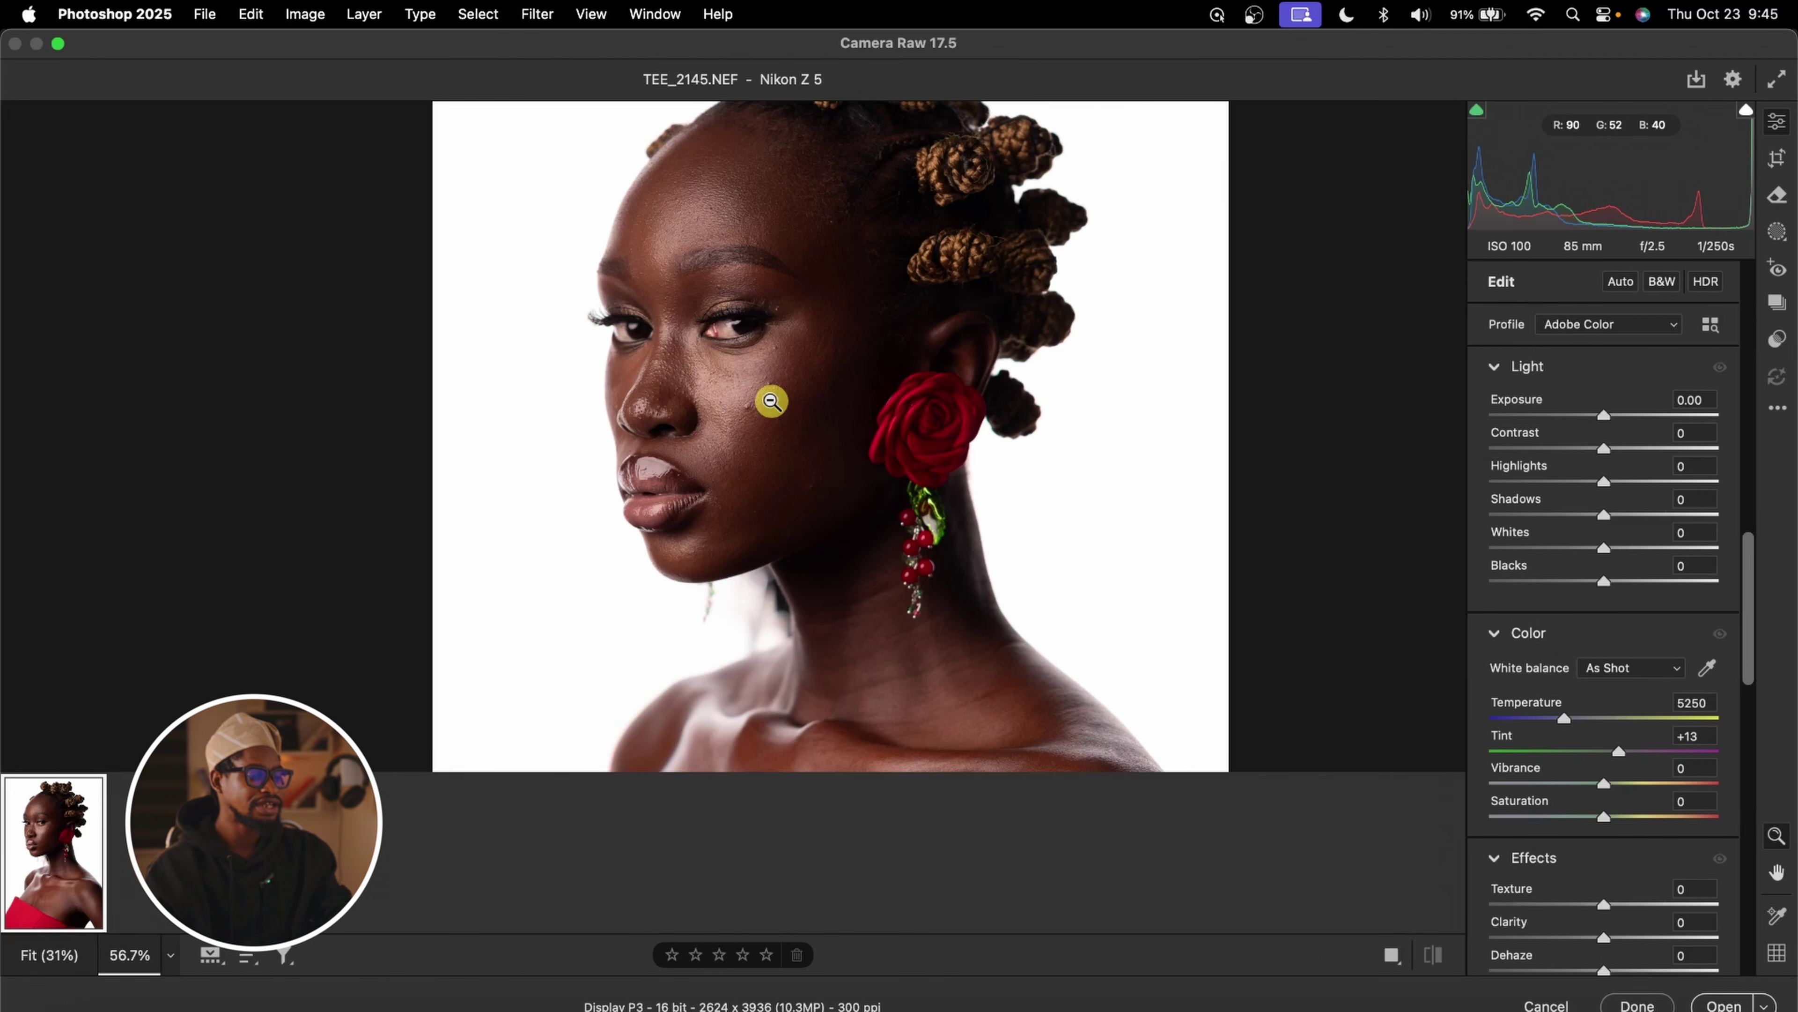
click(805, 369)
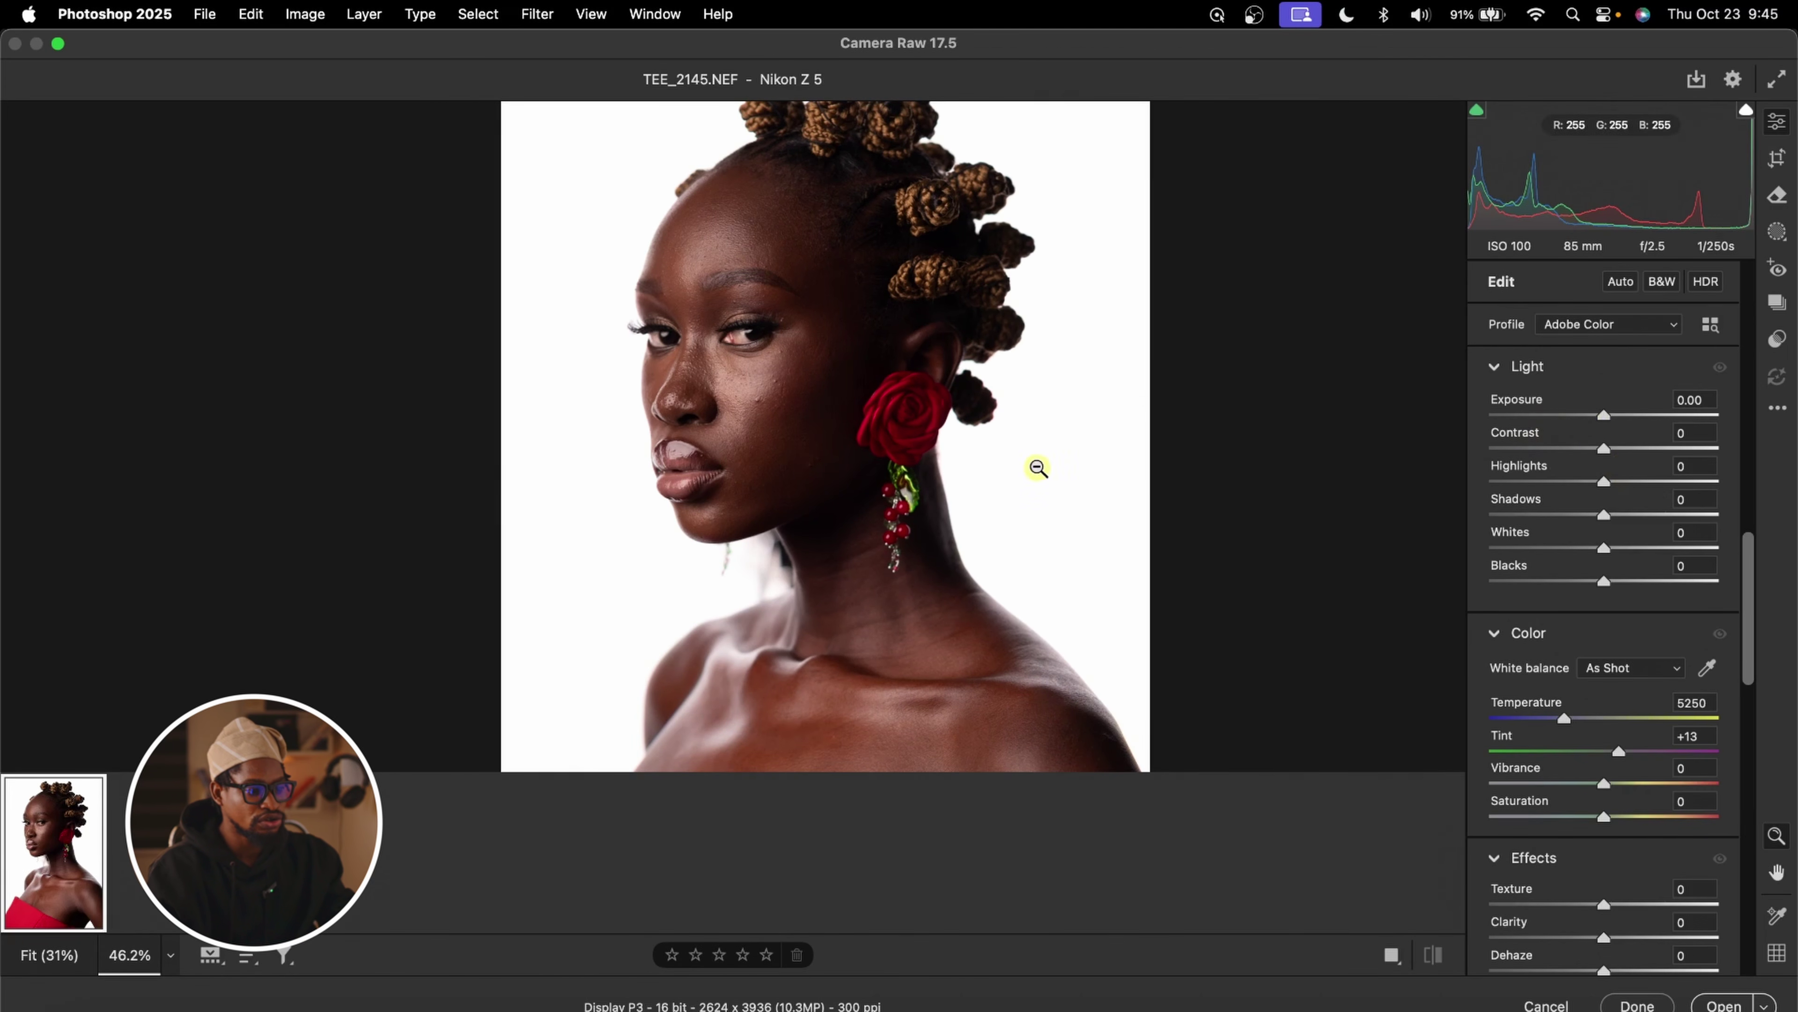
alt+click(1020, 468)
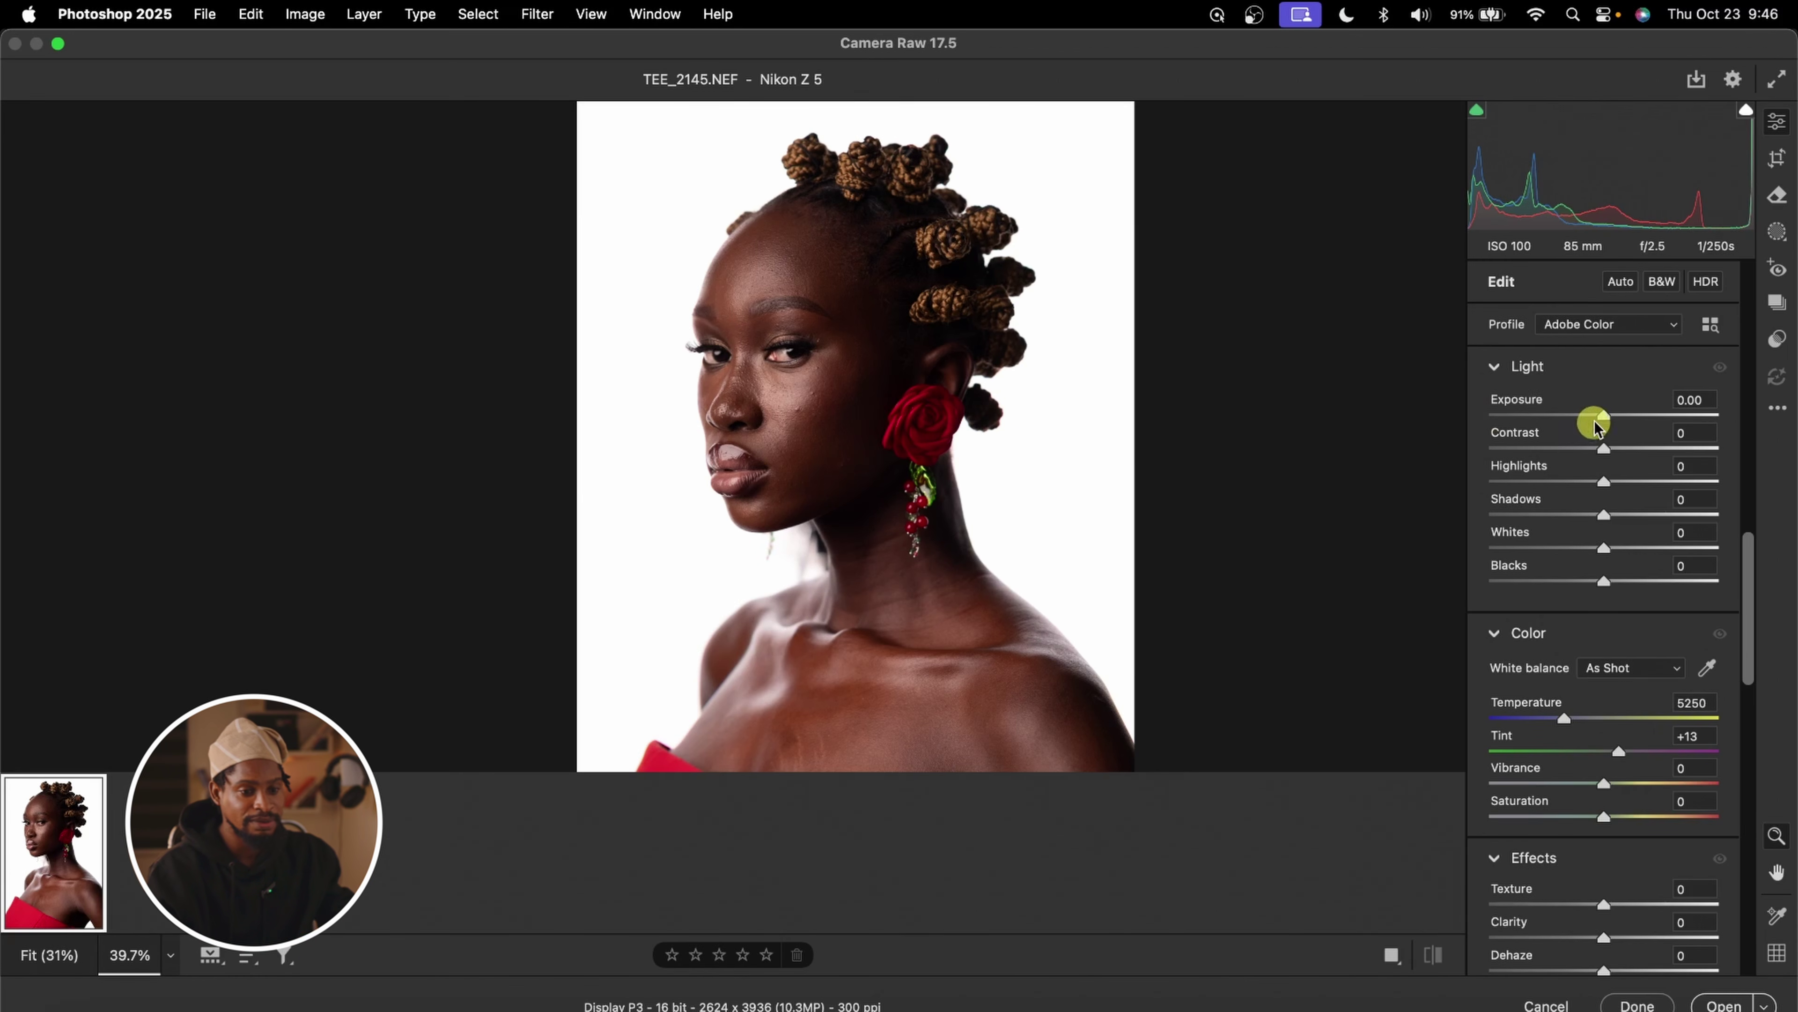
drag(1603, 414, 1607, 415)
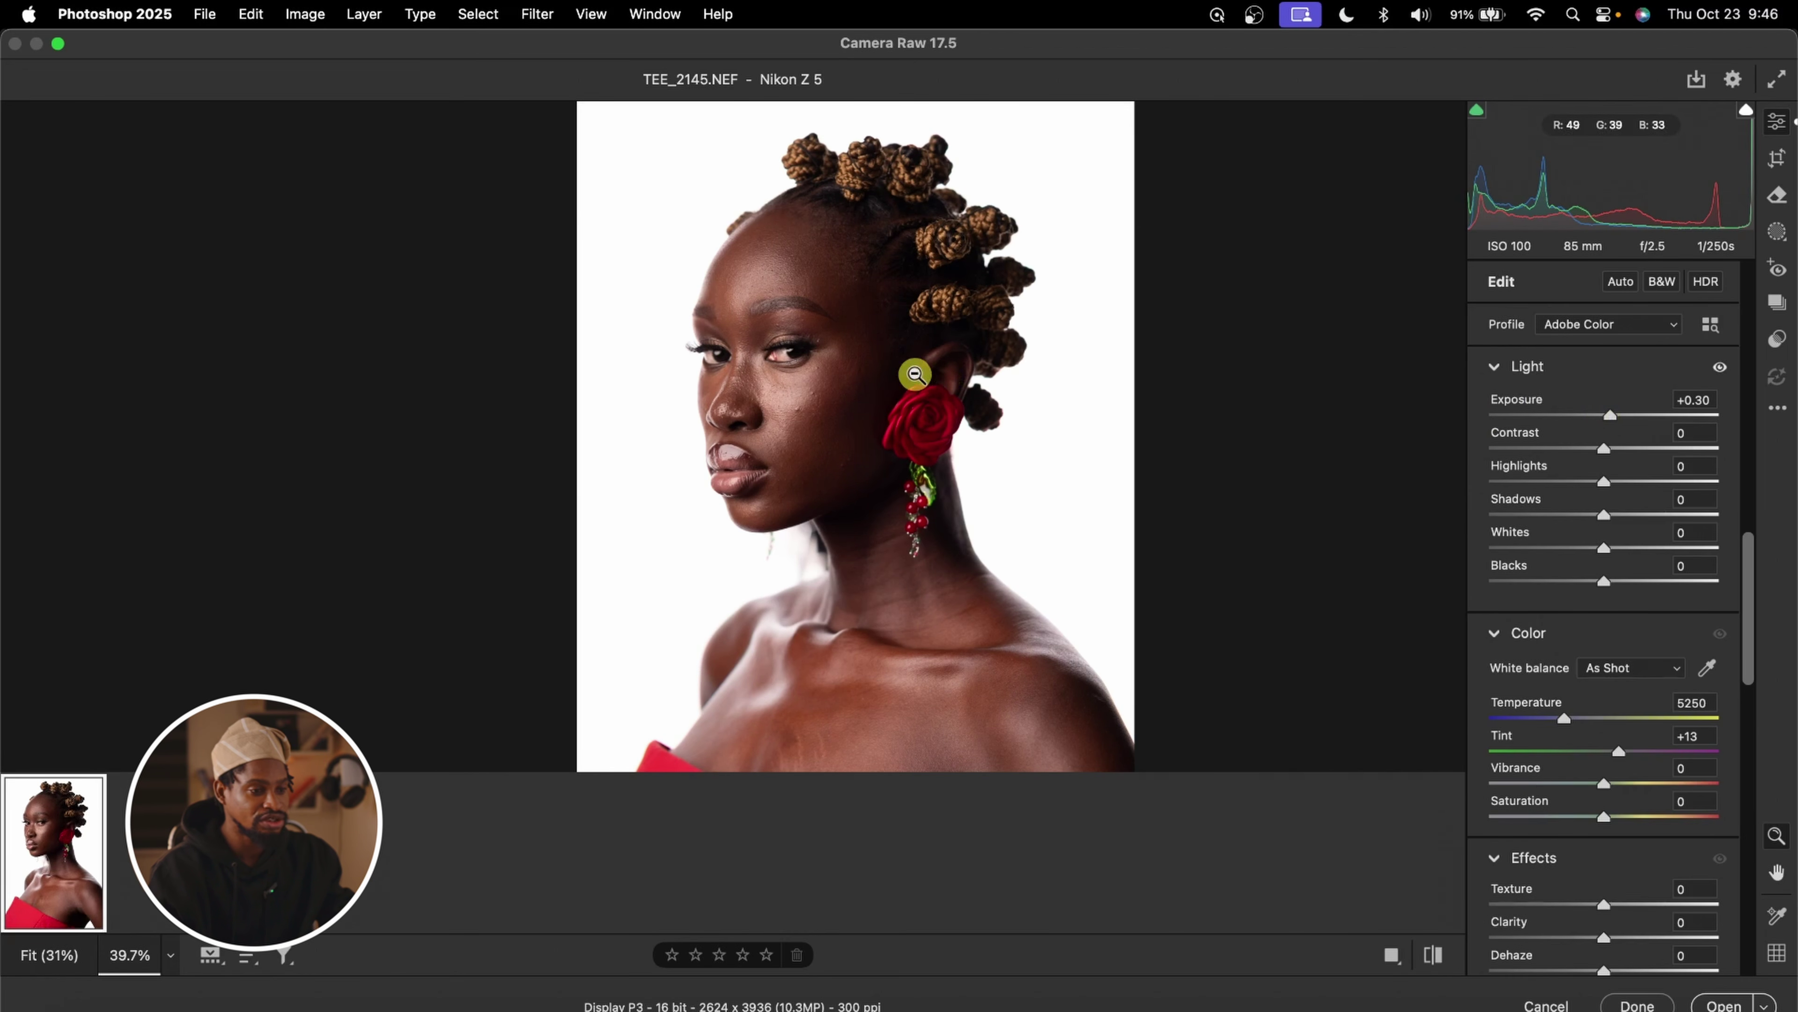
drag(1601, 487, 1570, 489)
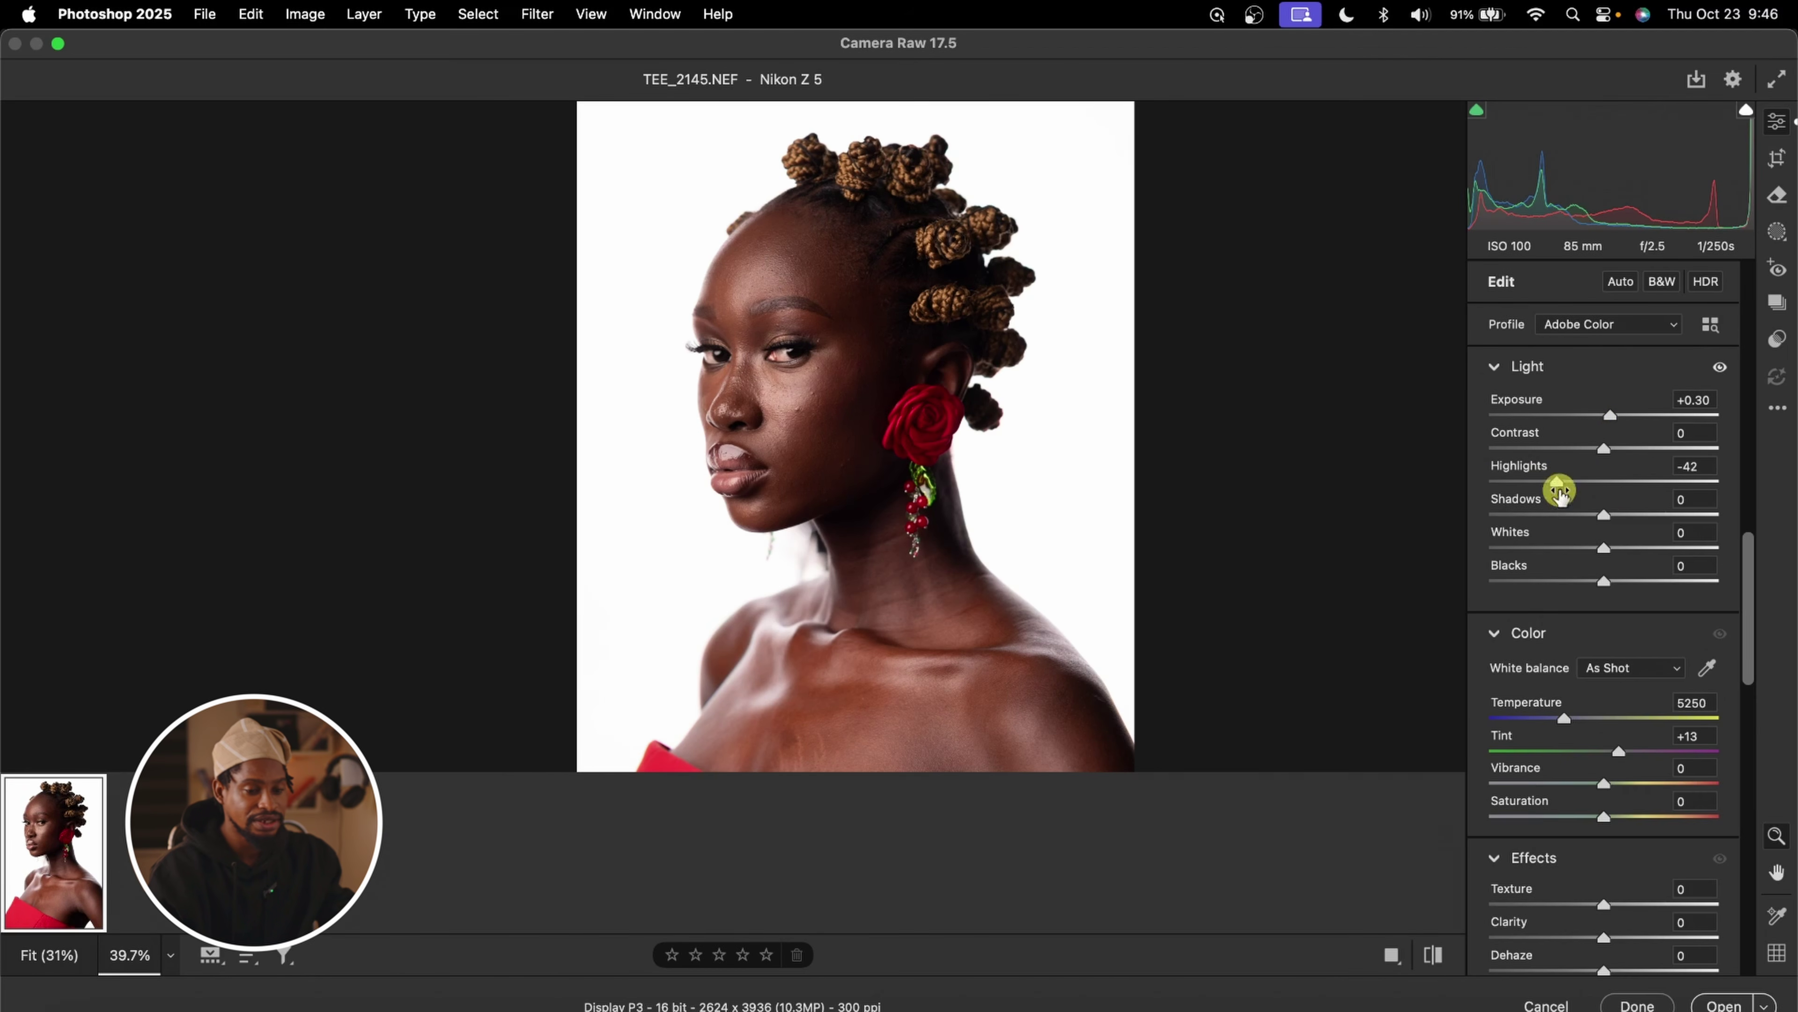
drag(1609, 520, 1622, 521)
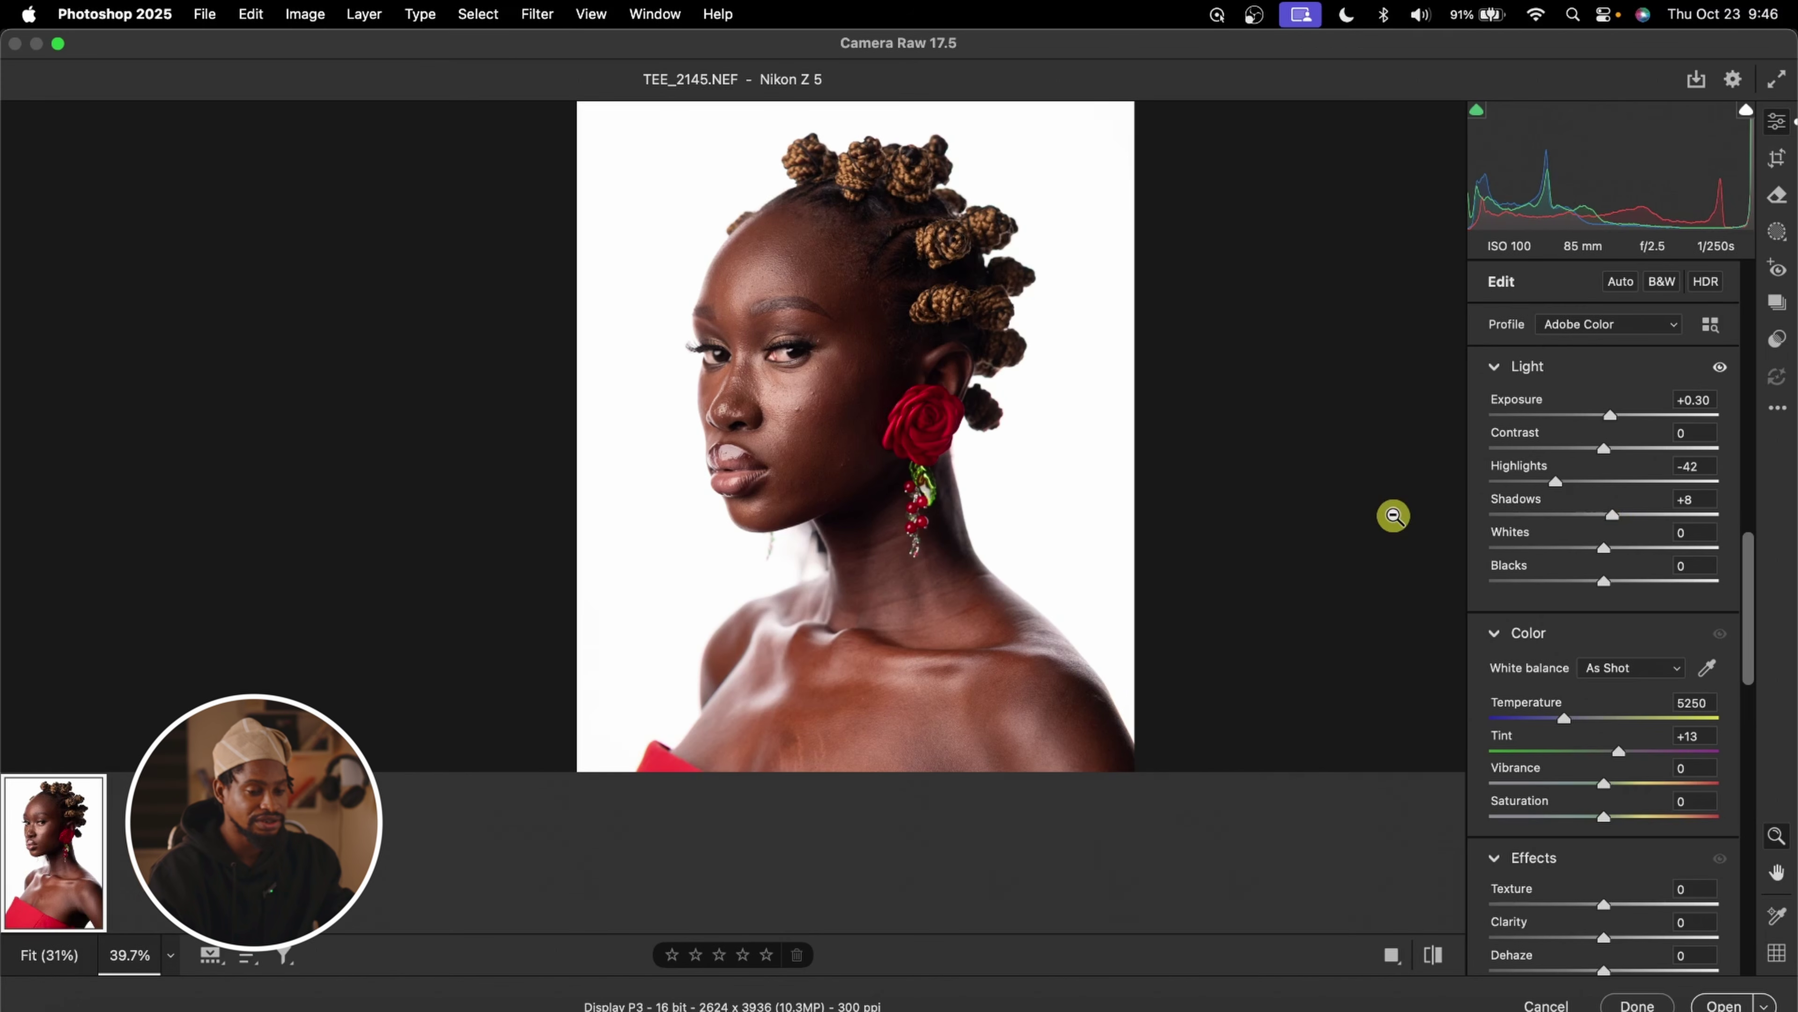
Set the white balance temperature to 5500 and compare the edit with the default settings
alt+click(1140, 500)
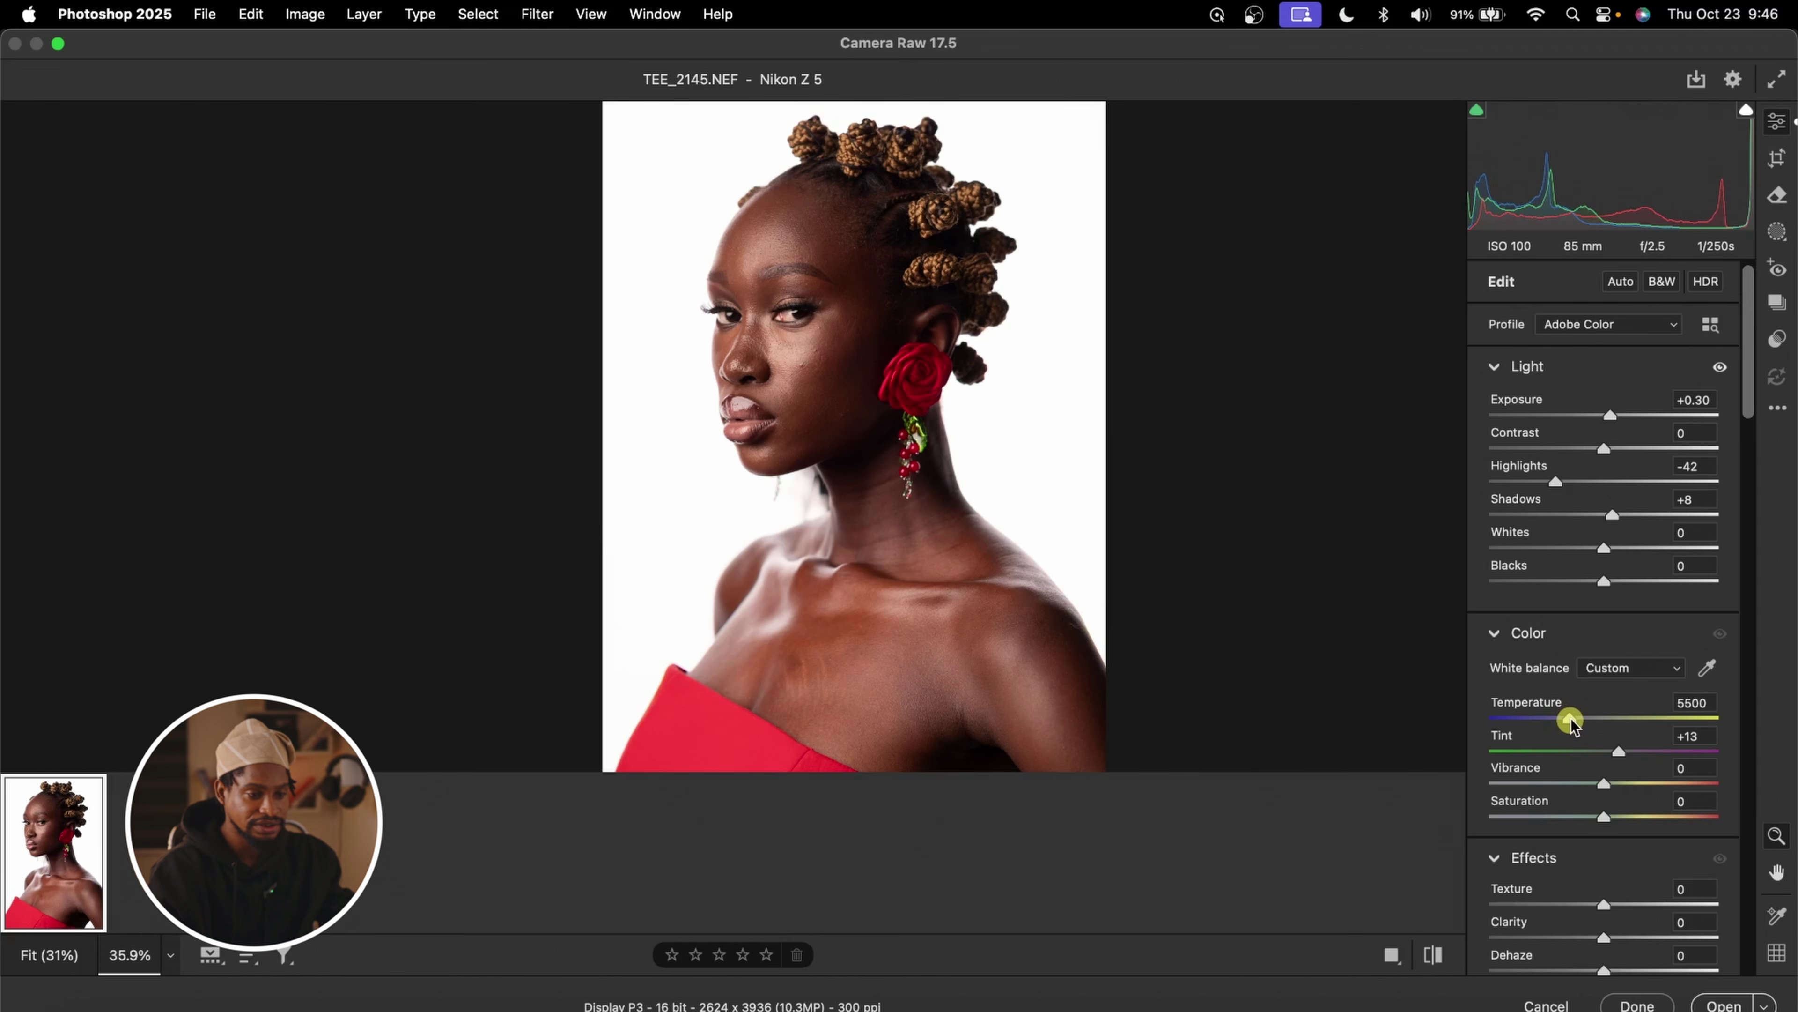
click(1432, 949)
click(1432, 949)
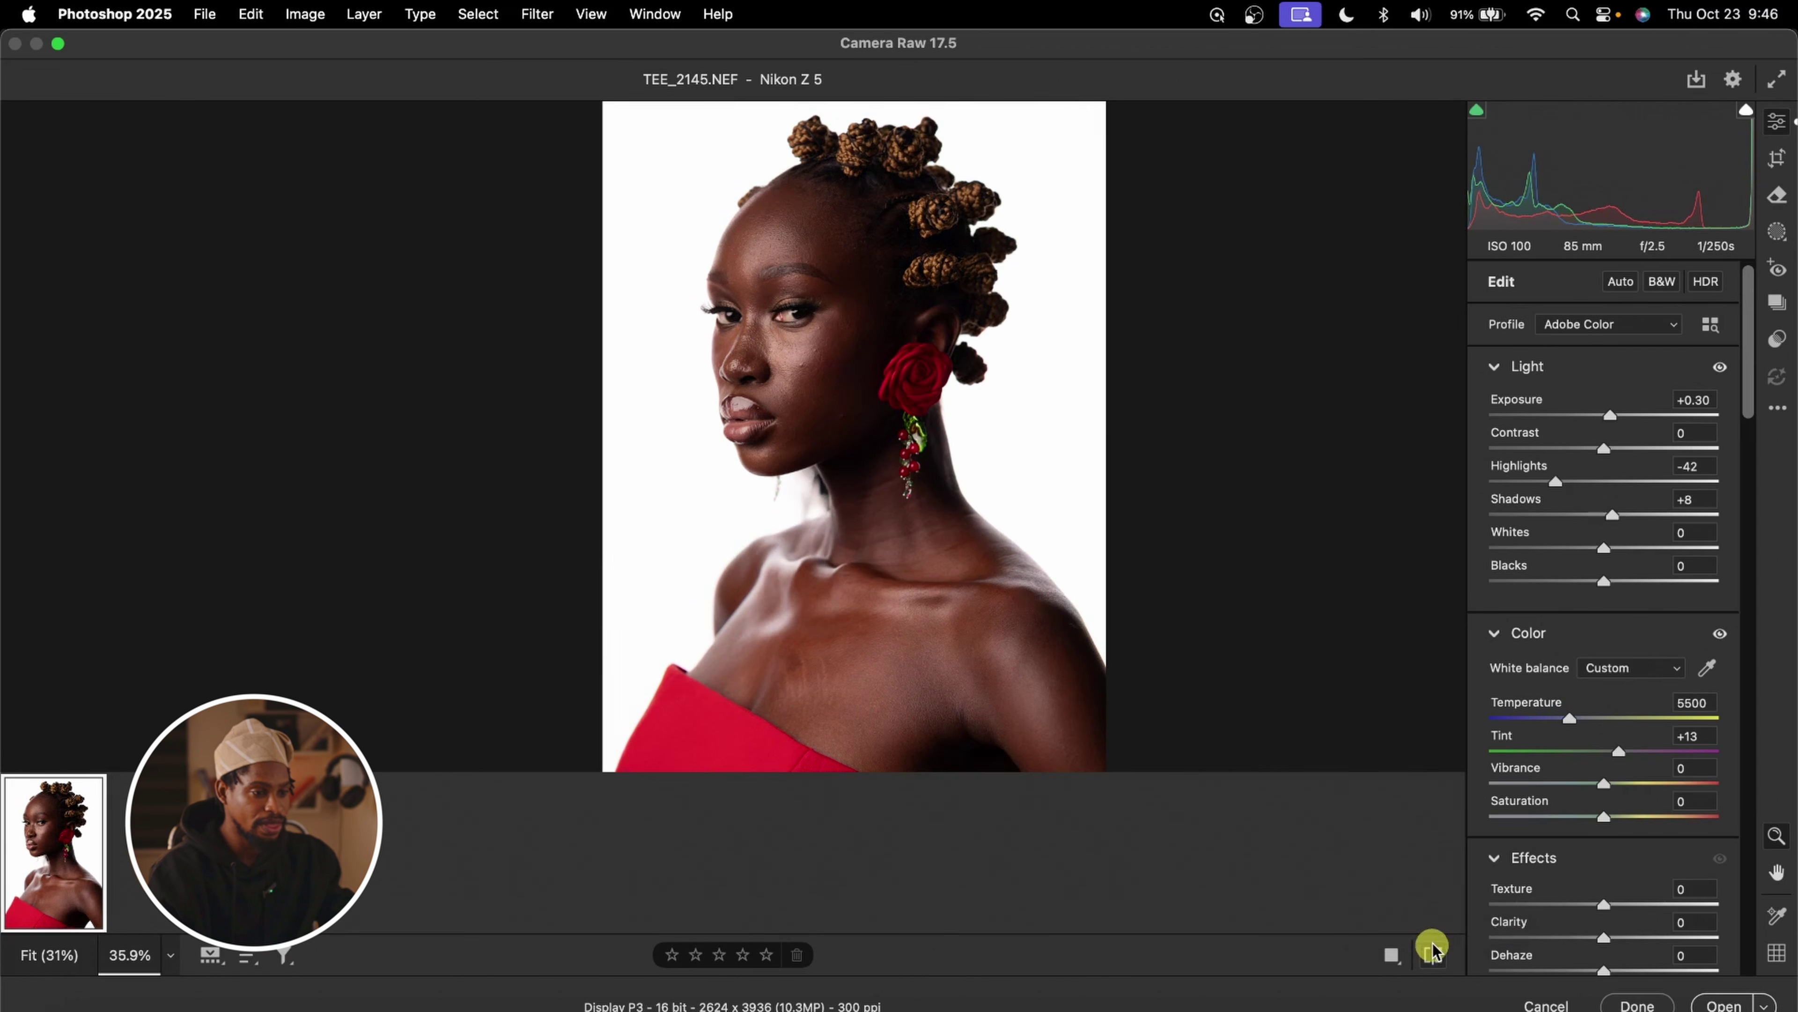
click(1432, 950)
click(1432, 950)
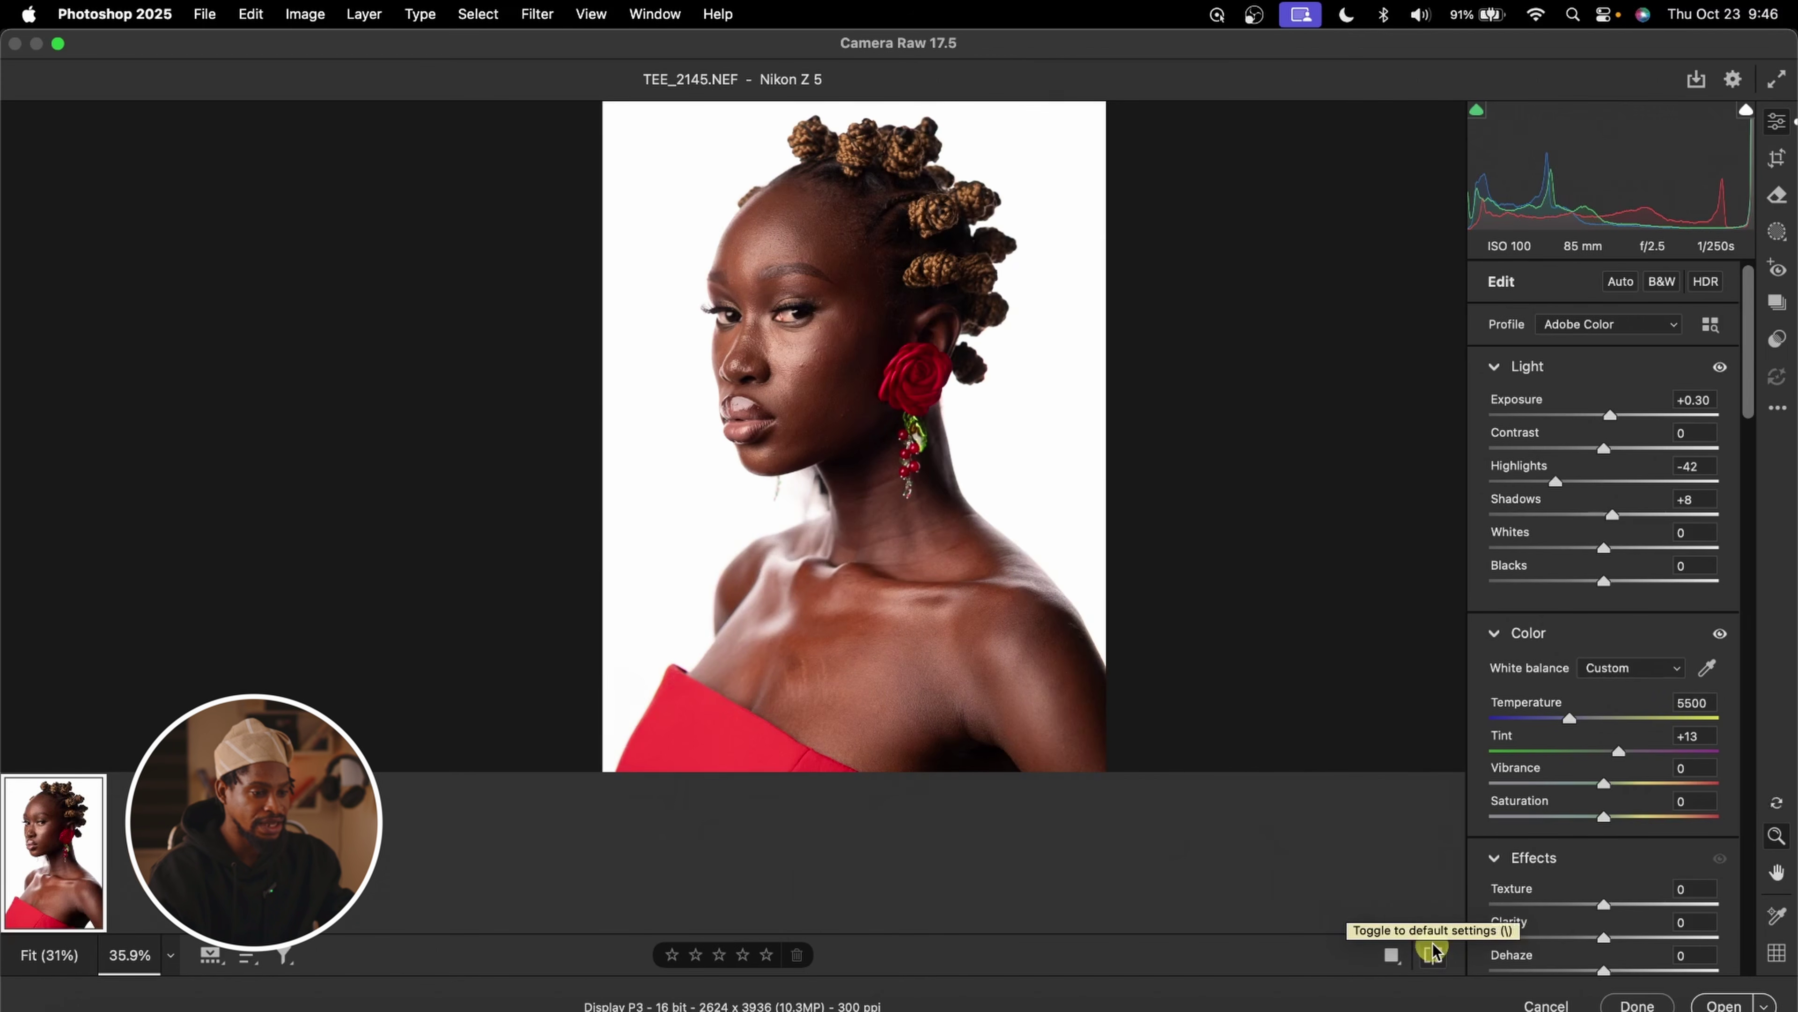
Open the developed raw photo as a Photoshop document and duplicate the Background layer
drag(1125, 472, 867, 437)
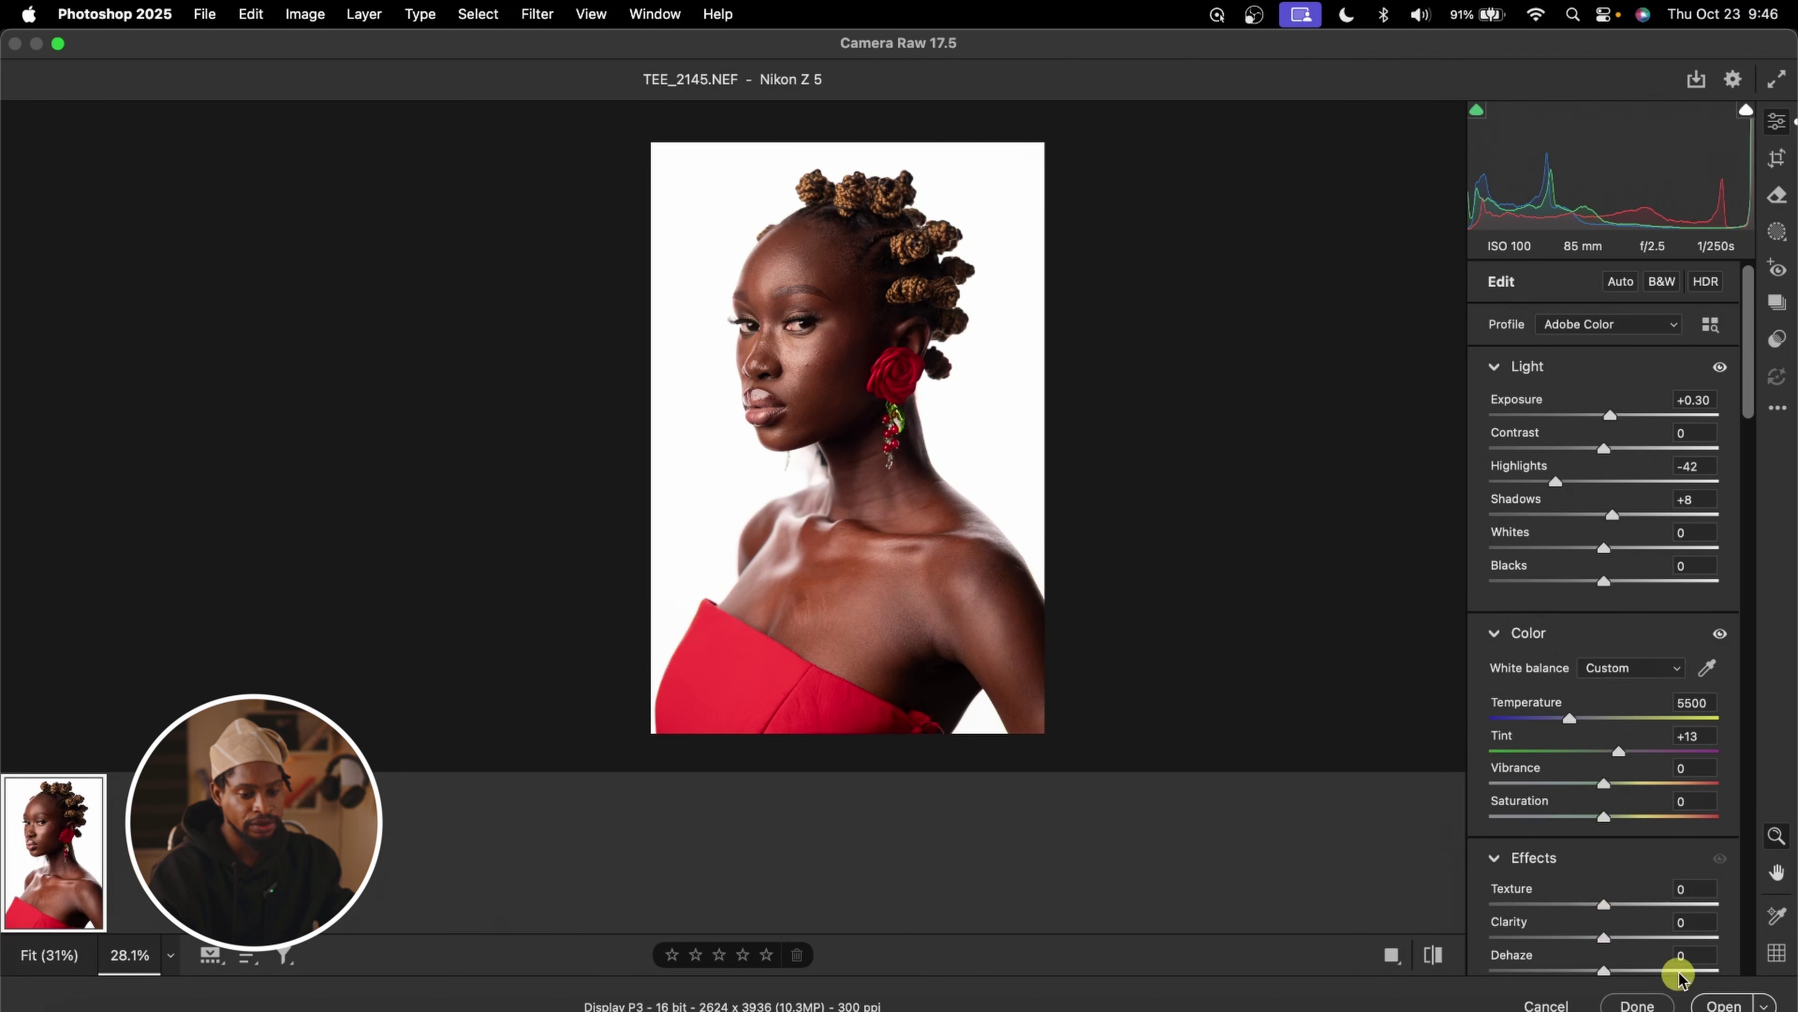
click(1720, 1002)
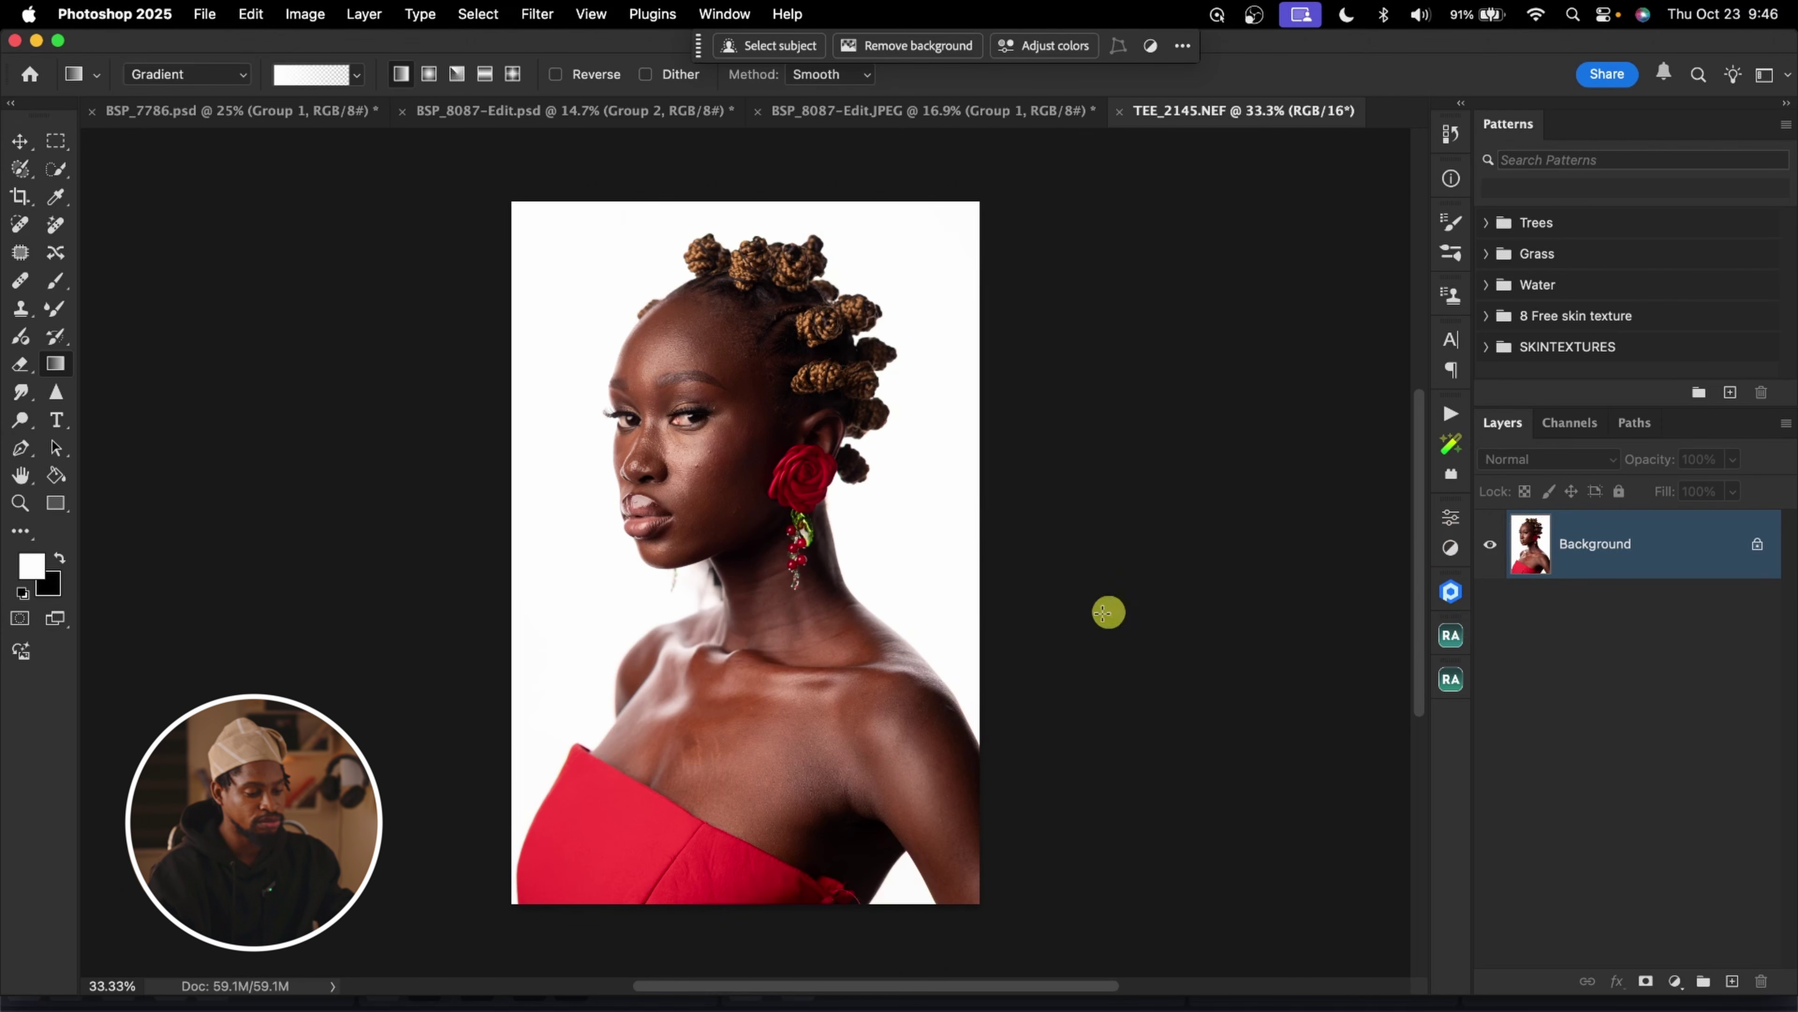
key(super+j)
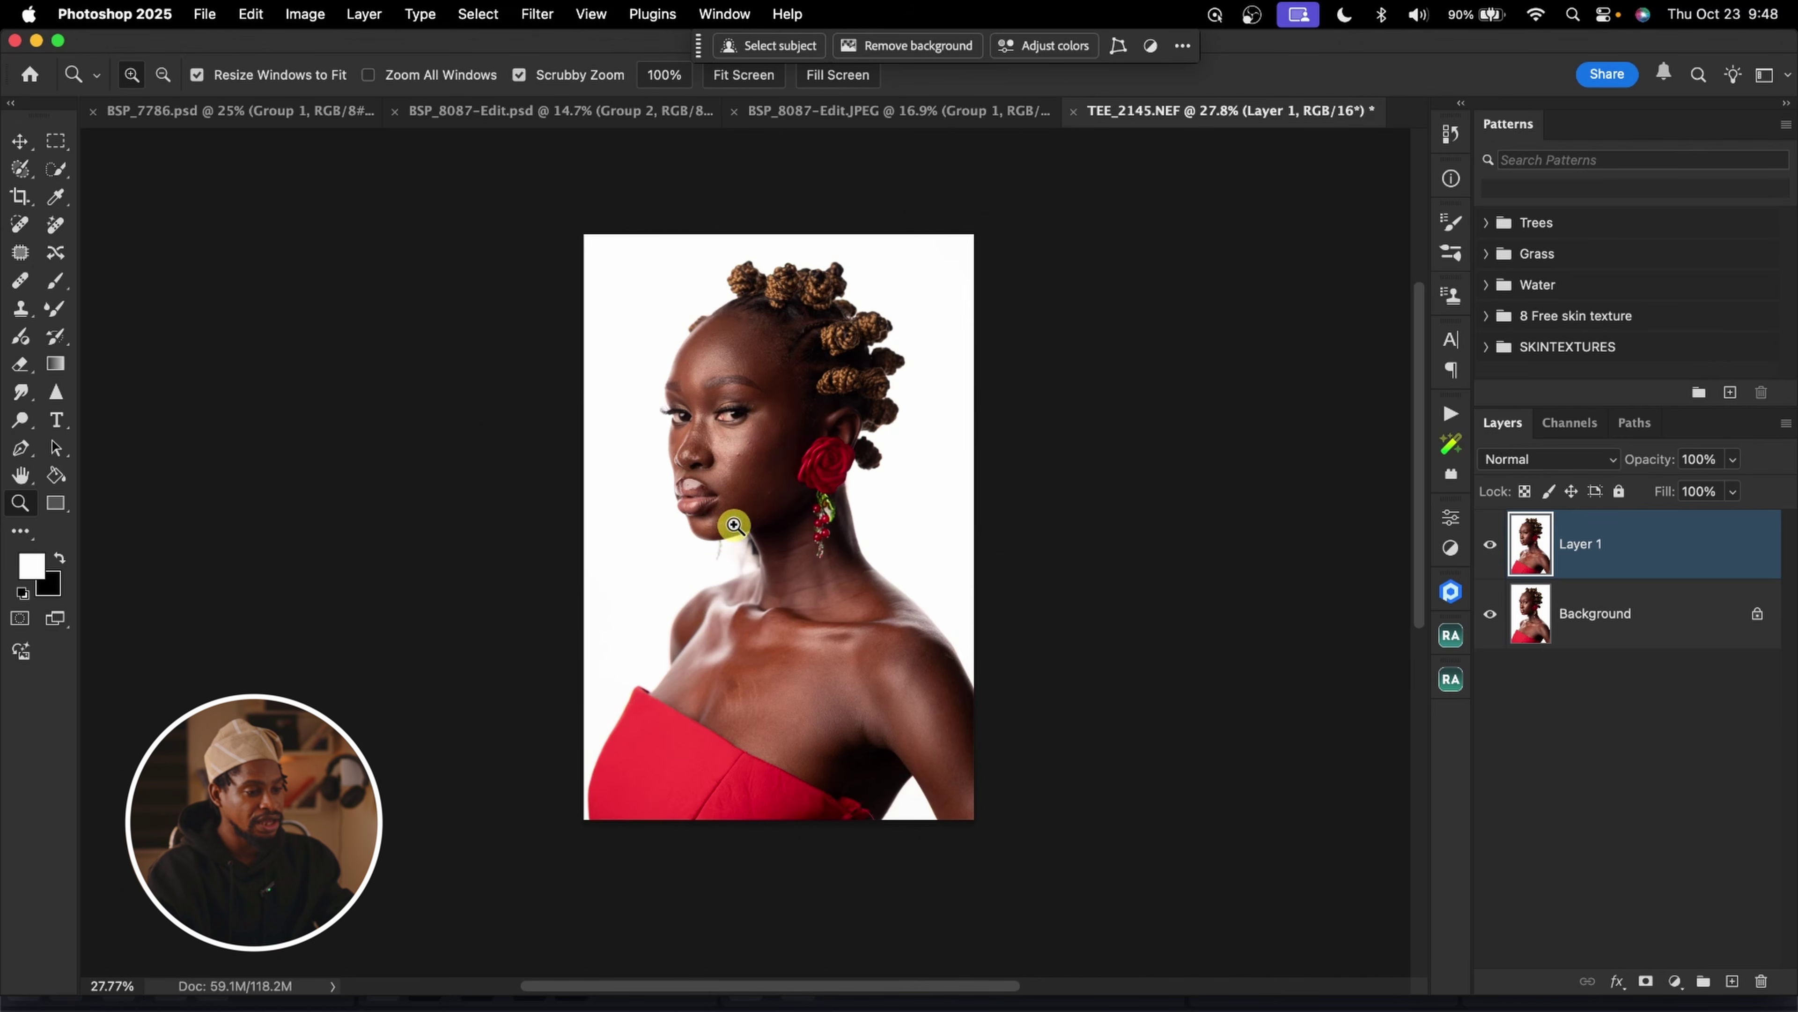
Run the Teelens FS 16bit action on the duplicated layer to build the frequency separation group
drag(745, 454, 823, 446)
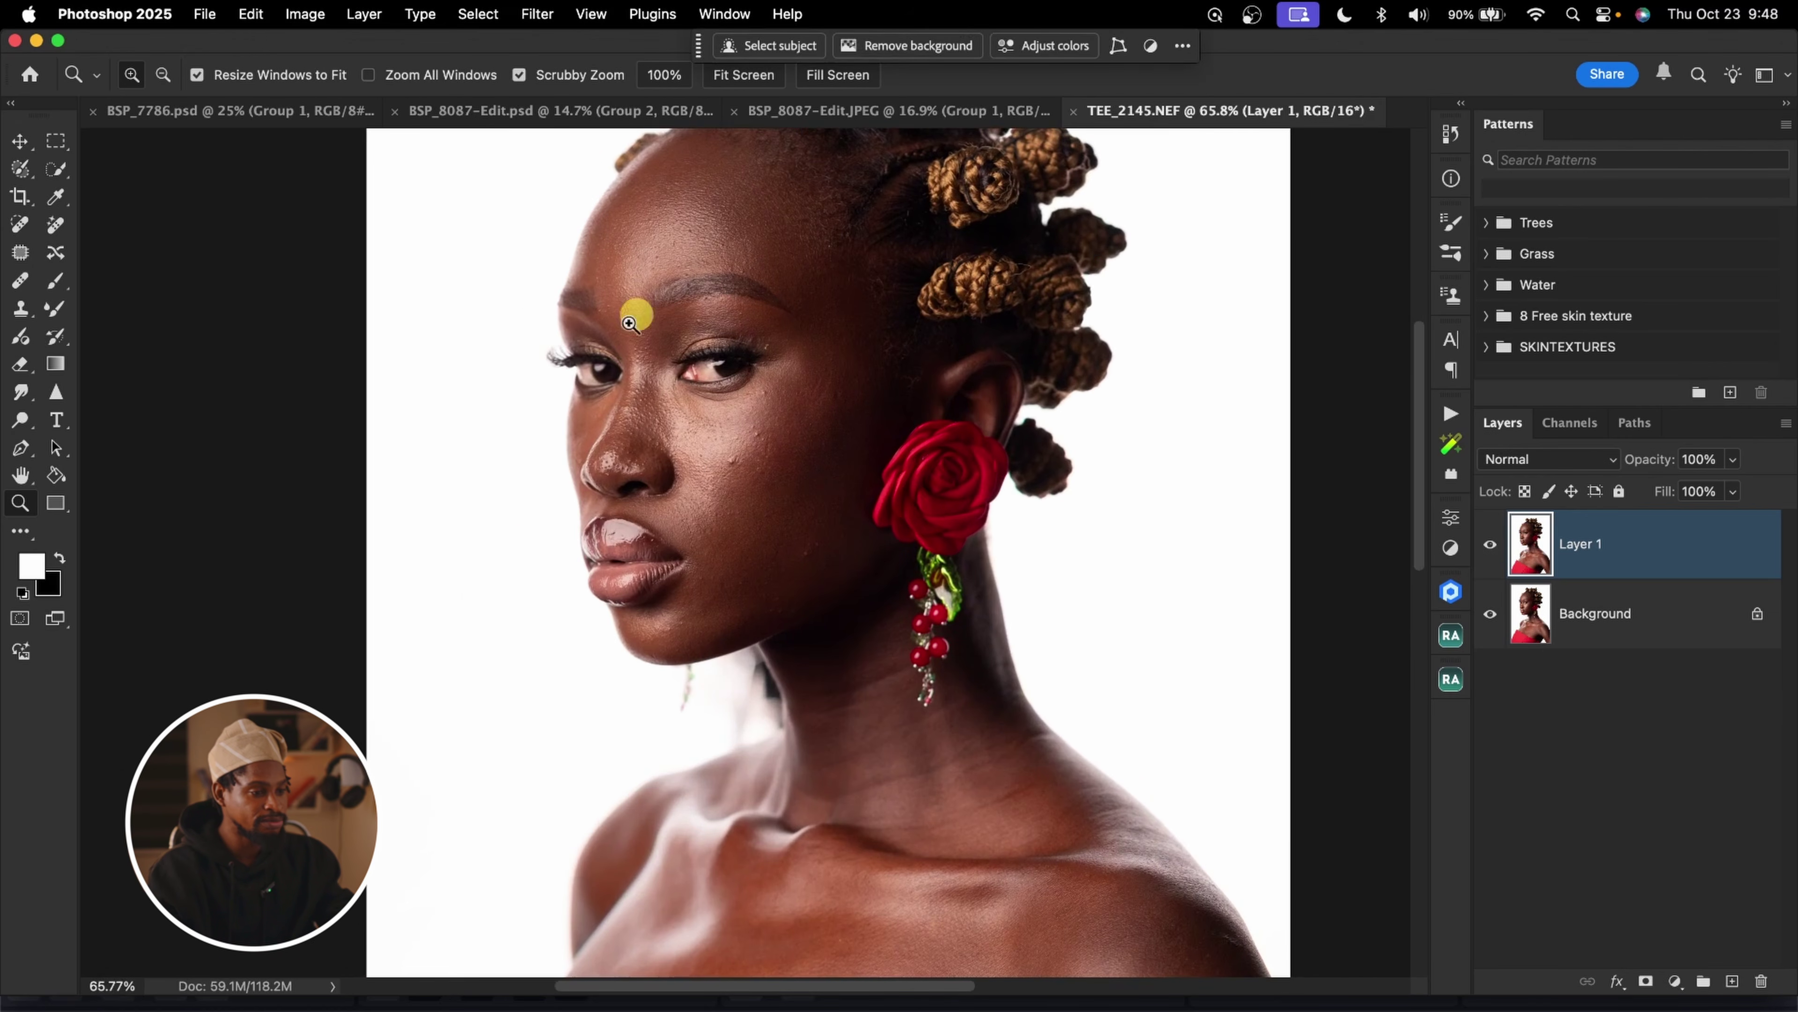
drag(722, 502, 714, 510)
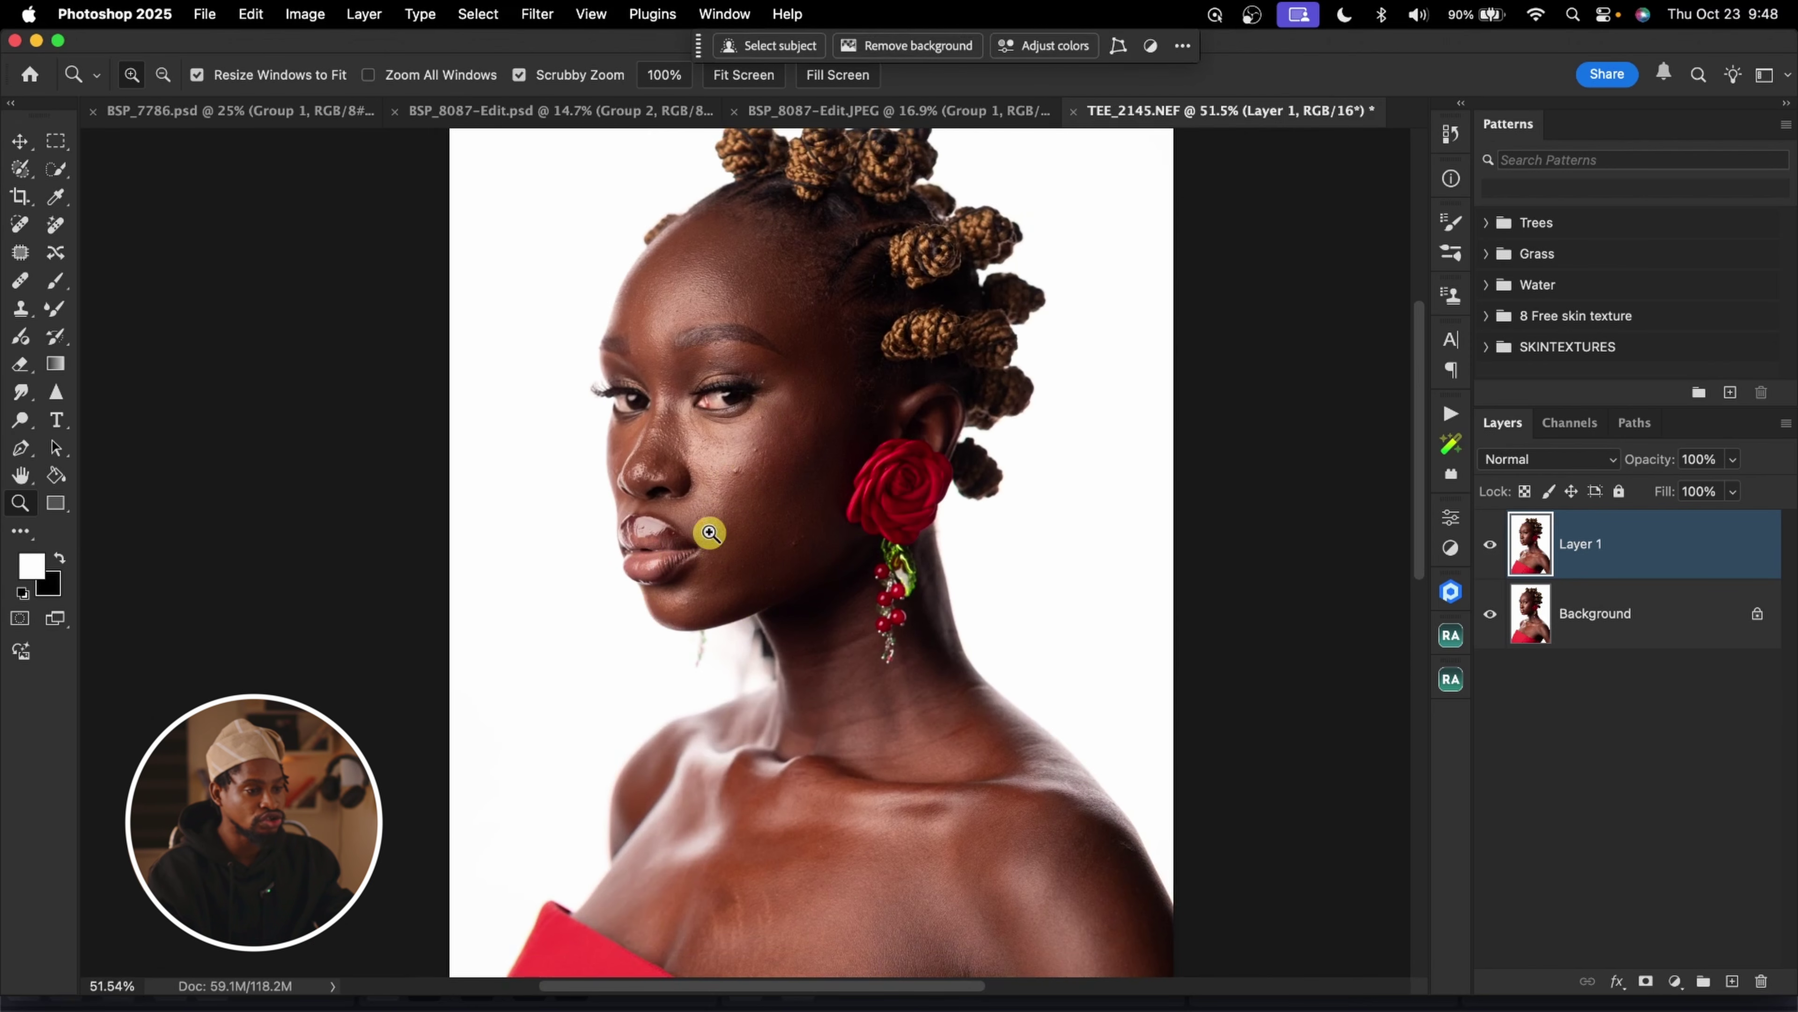
click(724, 14)
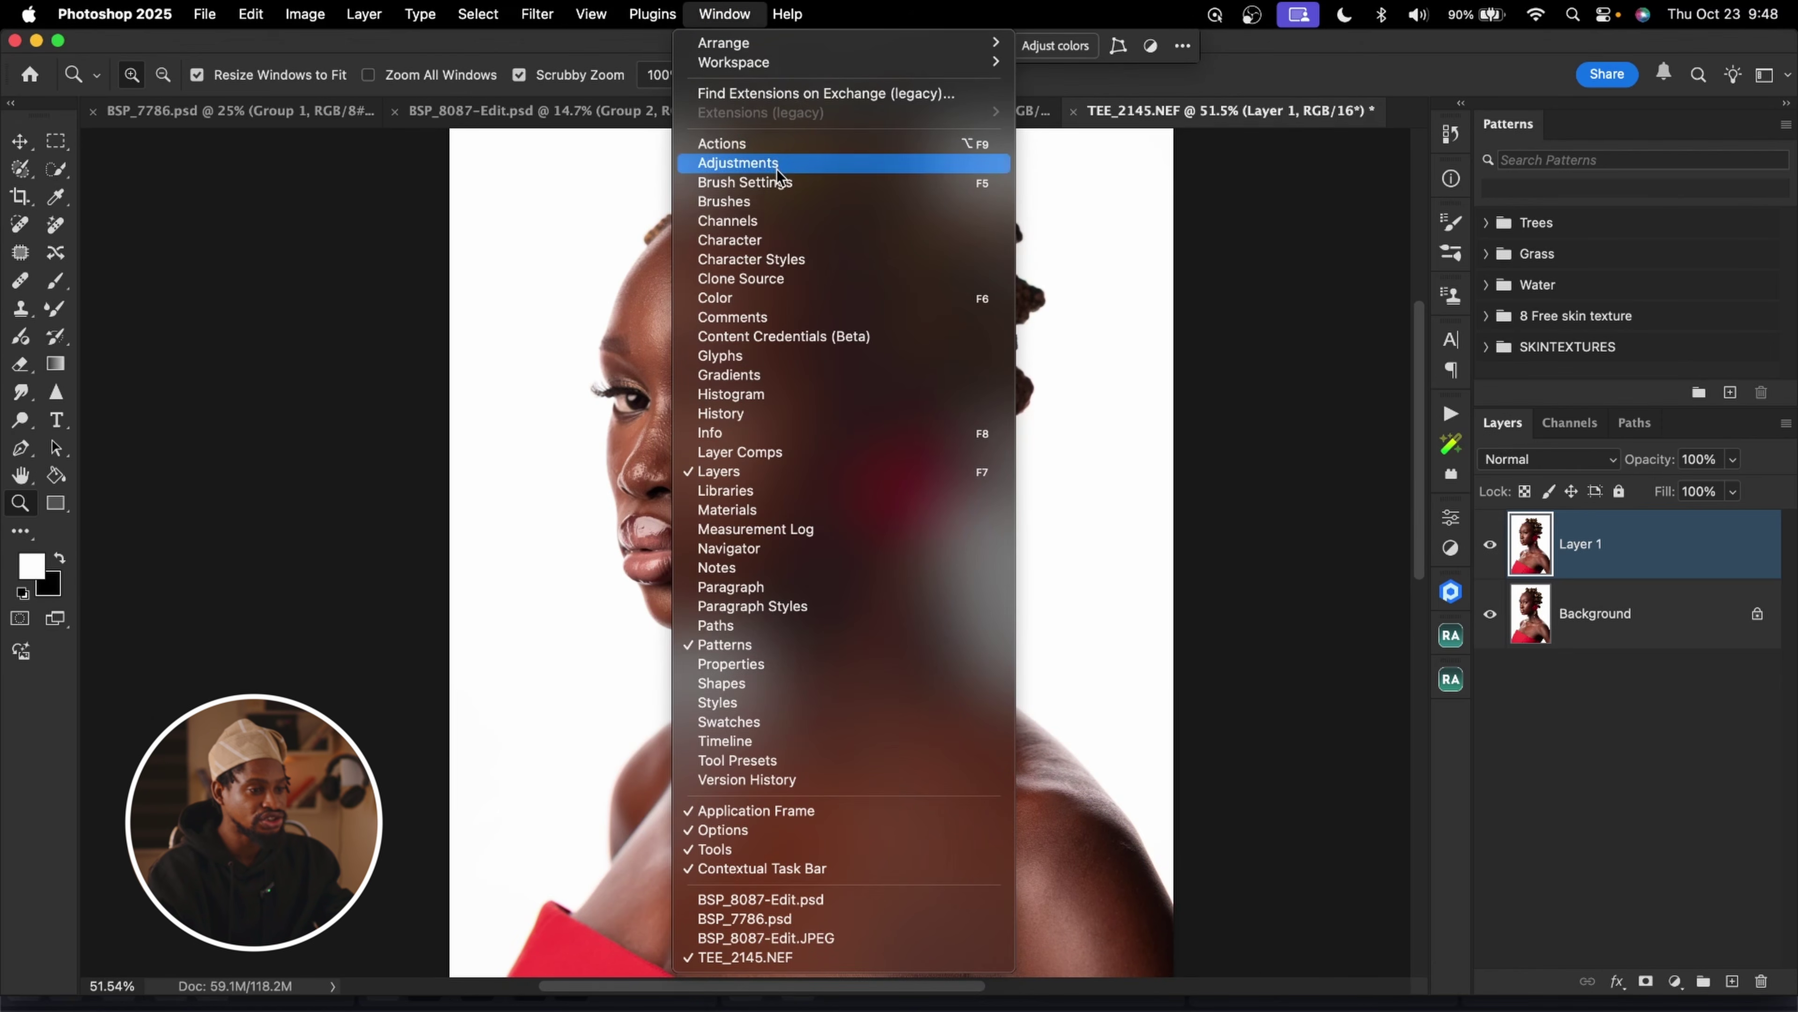
click(761, 144)
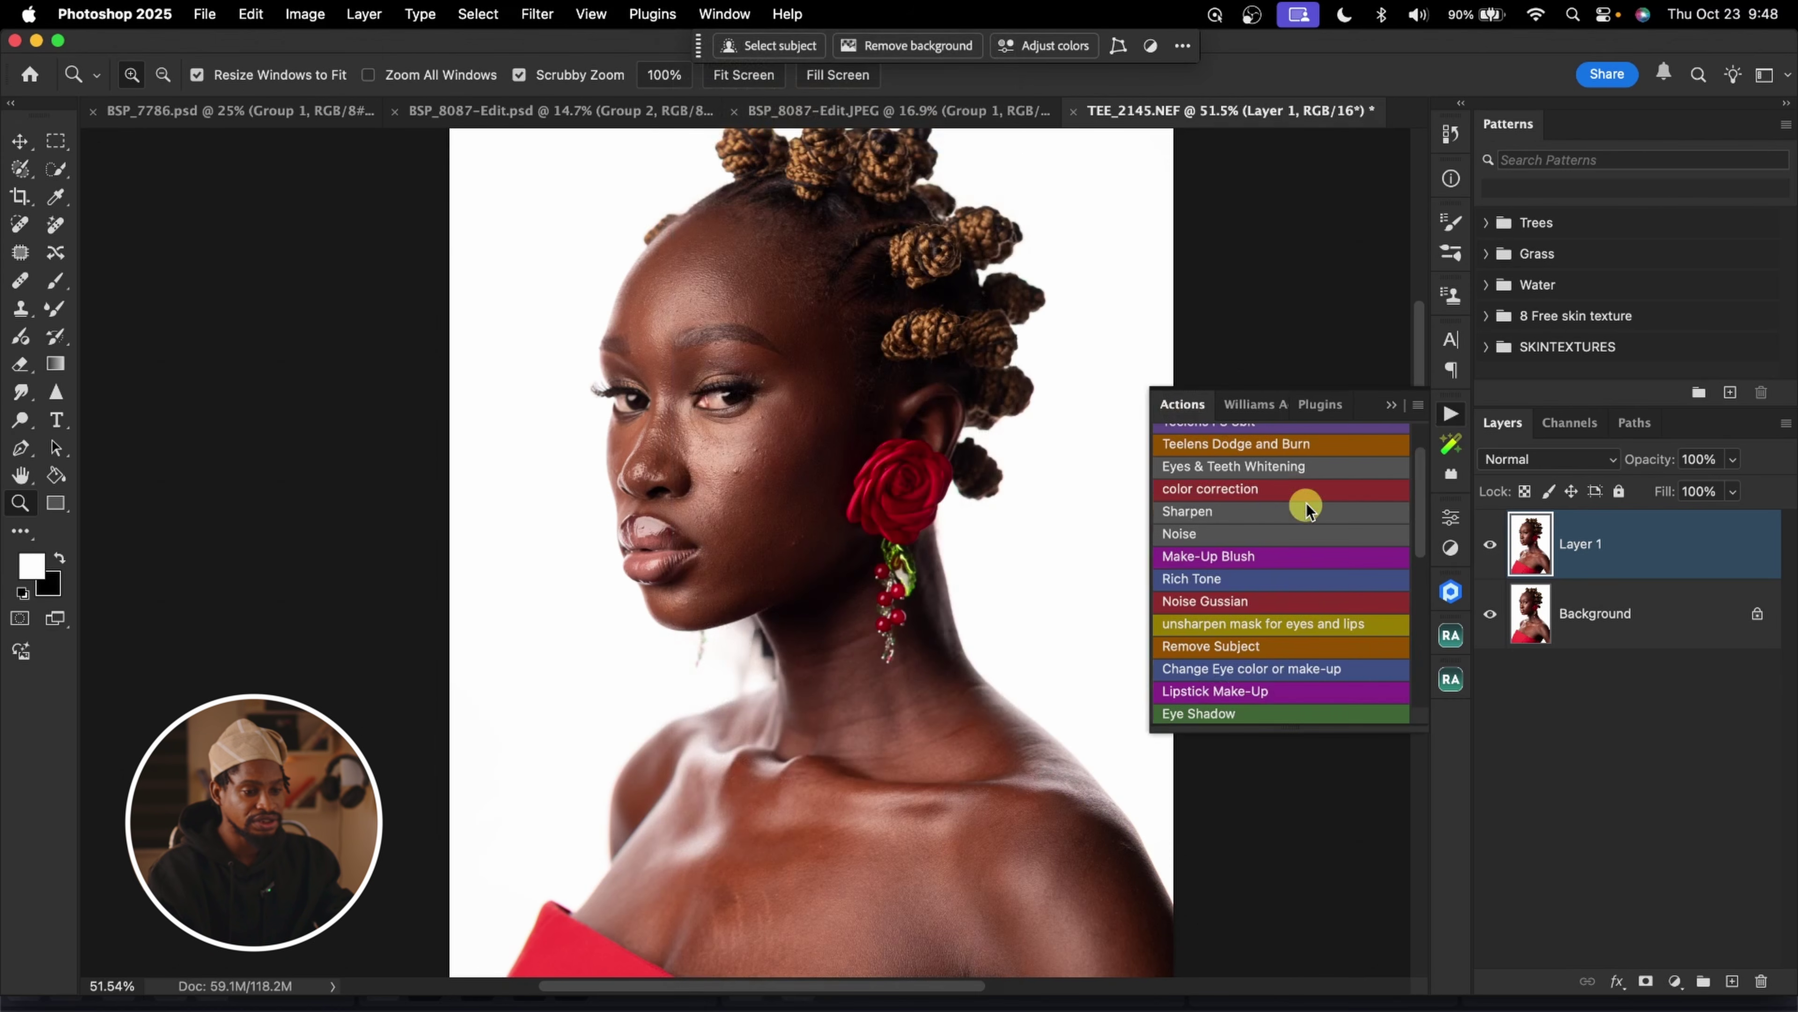
scroll(1307, 509, up, 3)
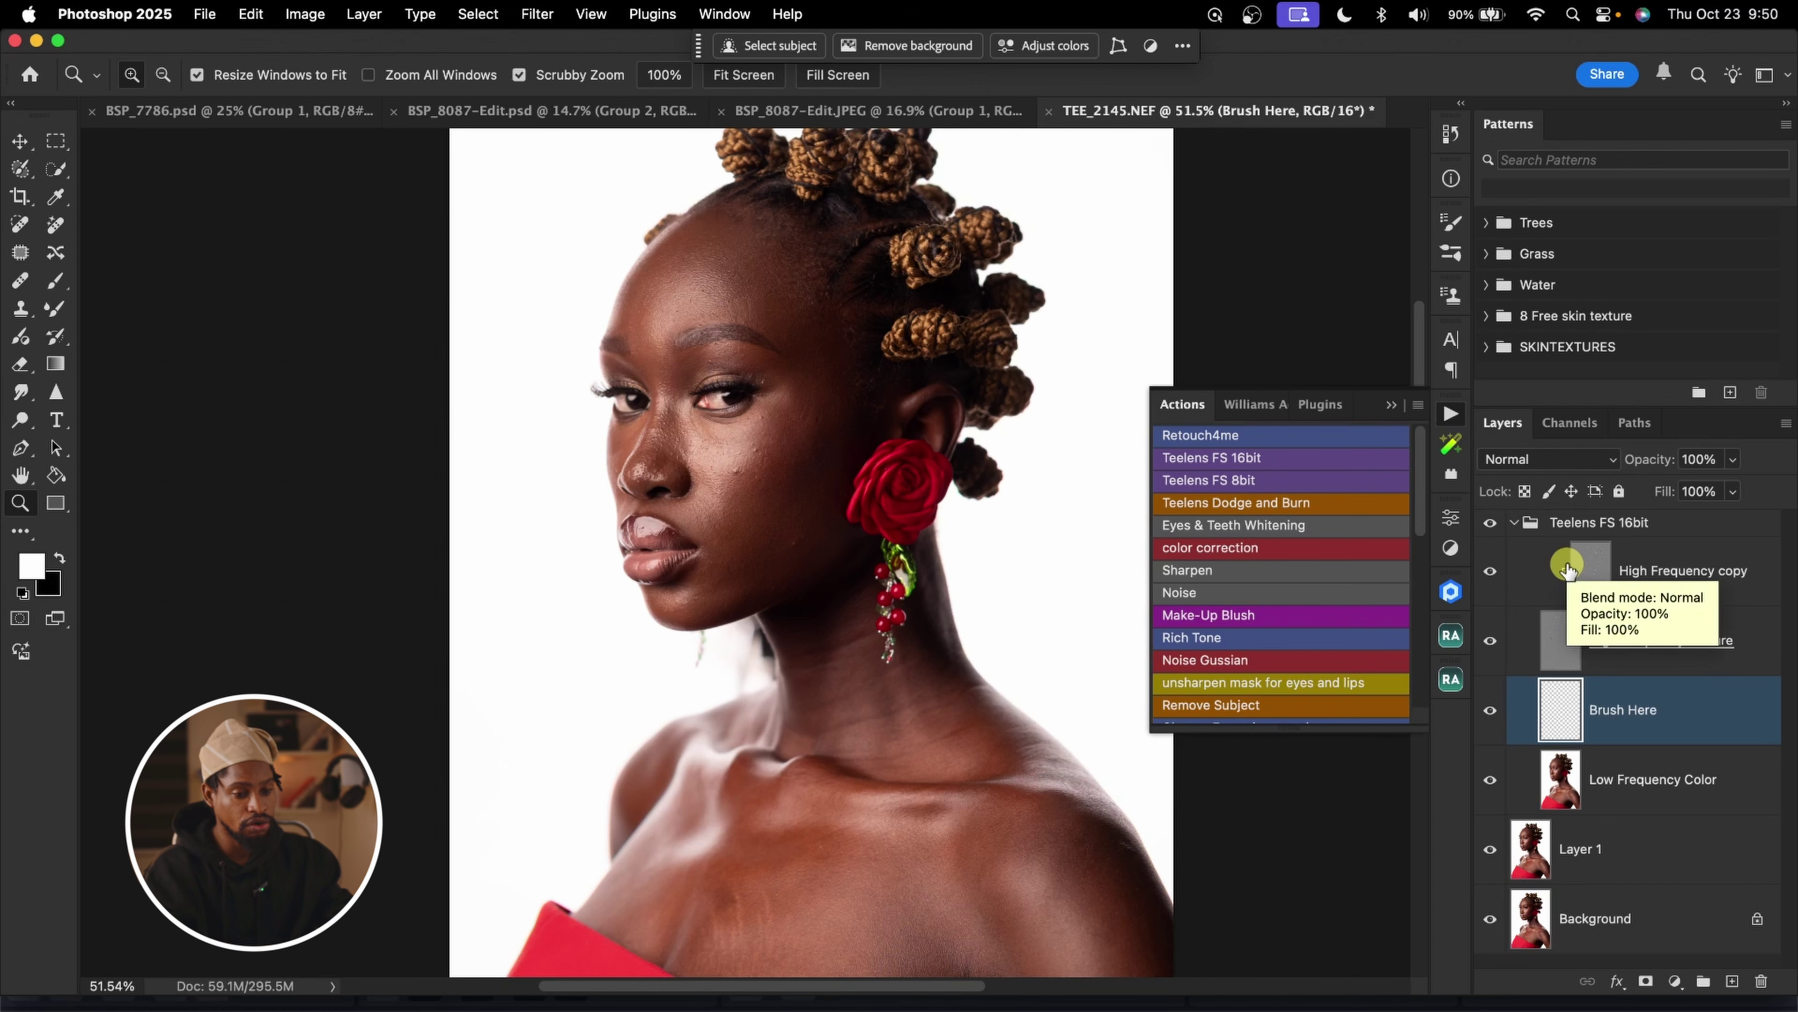
Select the High Frequency copy layer and ready the Clone Stamp with a 9 px, 0% hardness brush from General Brushes in Normal mode
drag(740, 454, 783, 462)
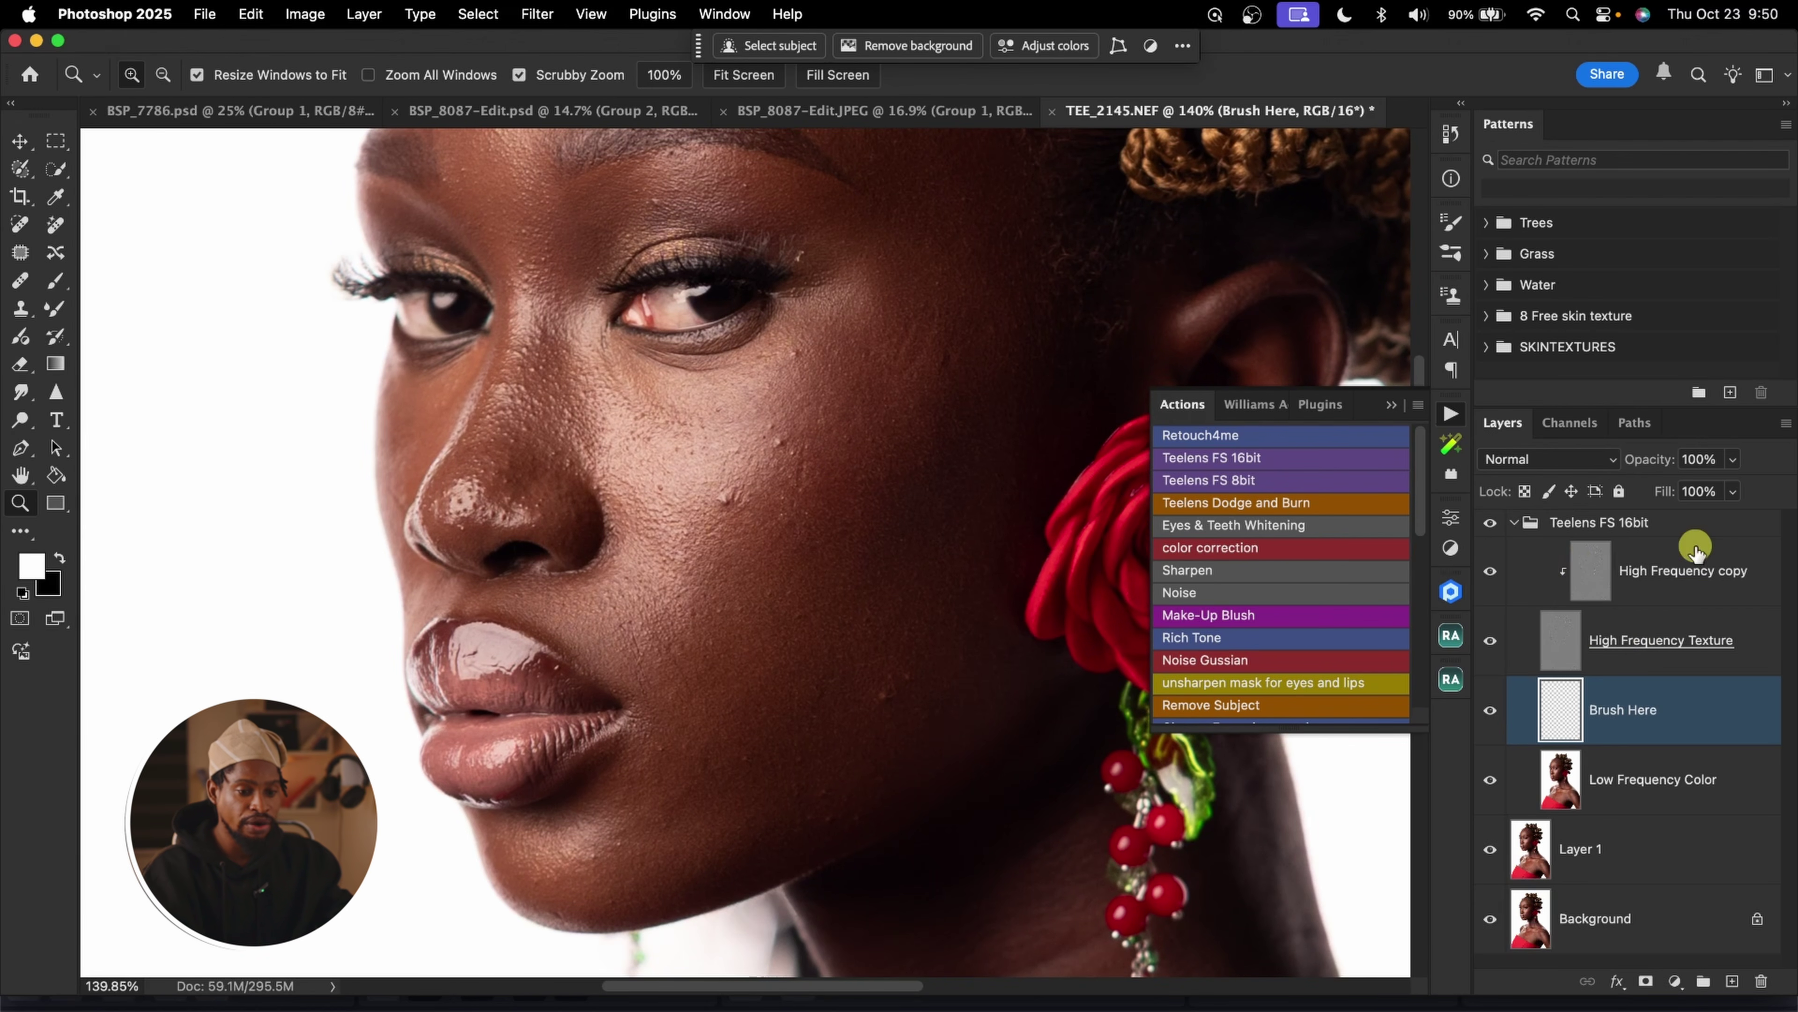
click(1589, 577)
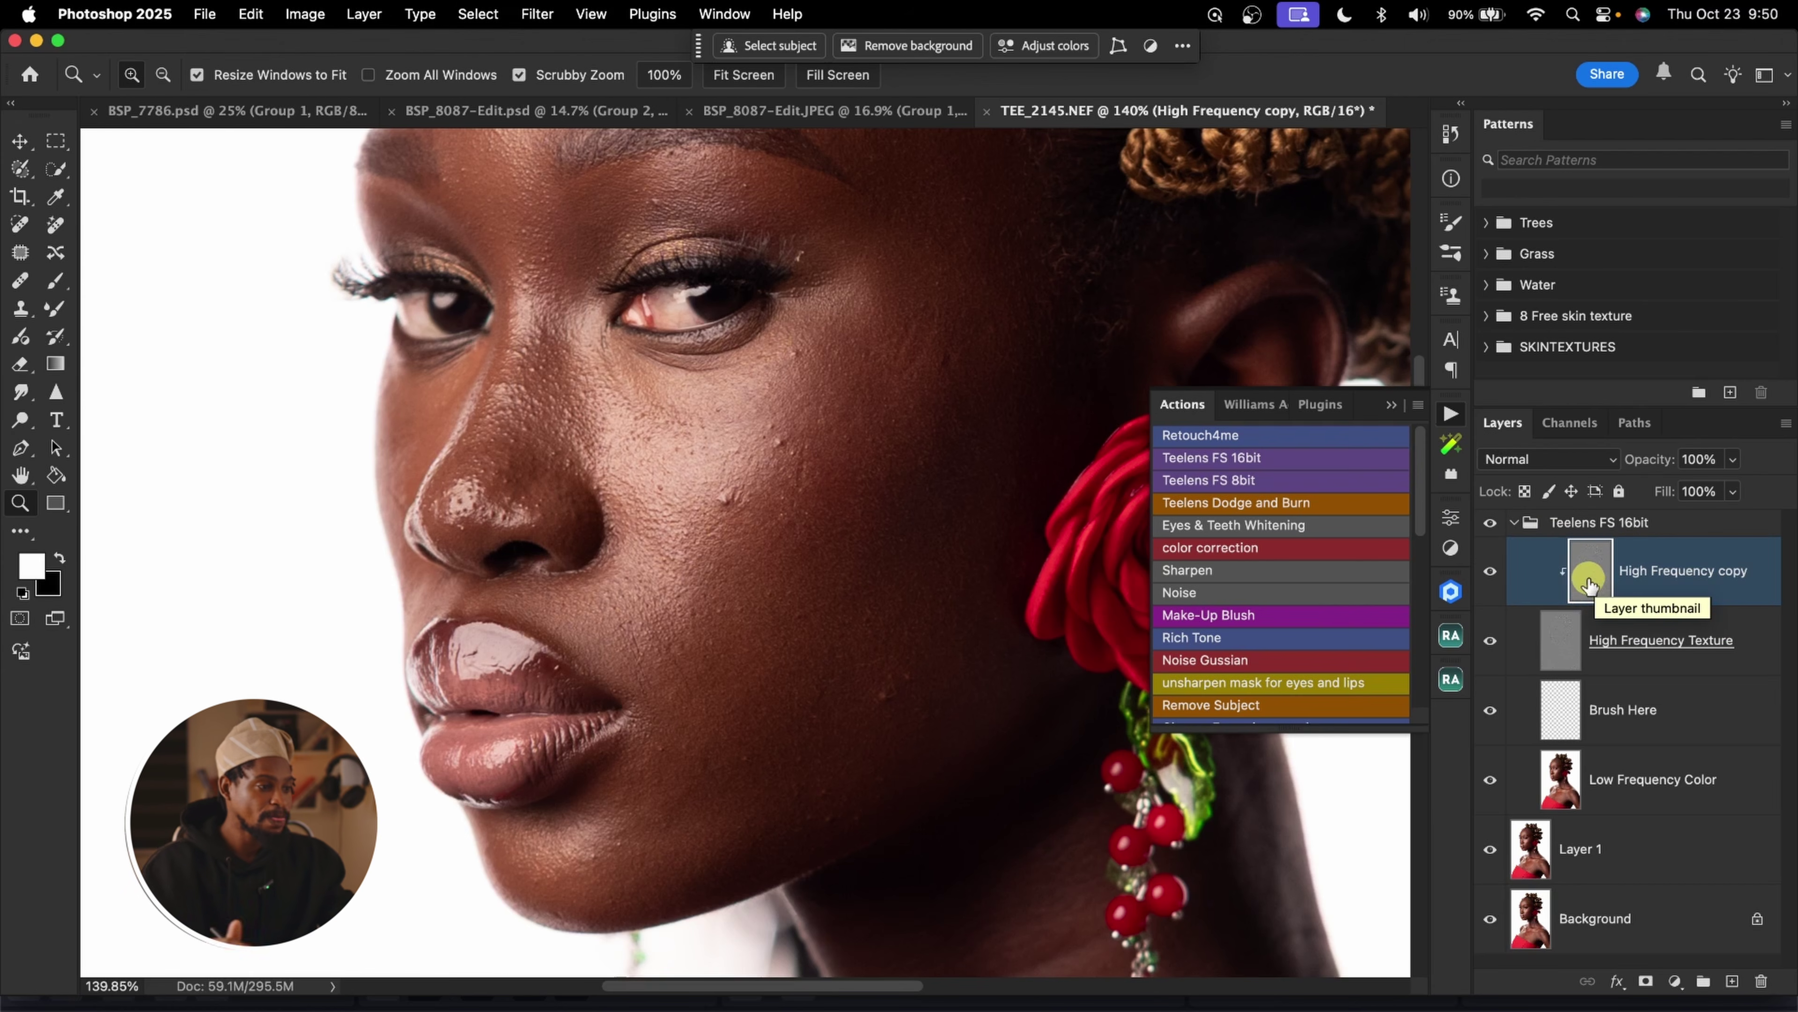
click(20, 309)
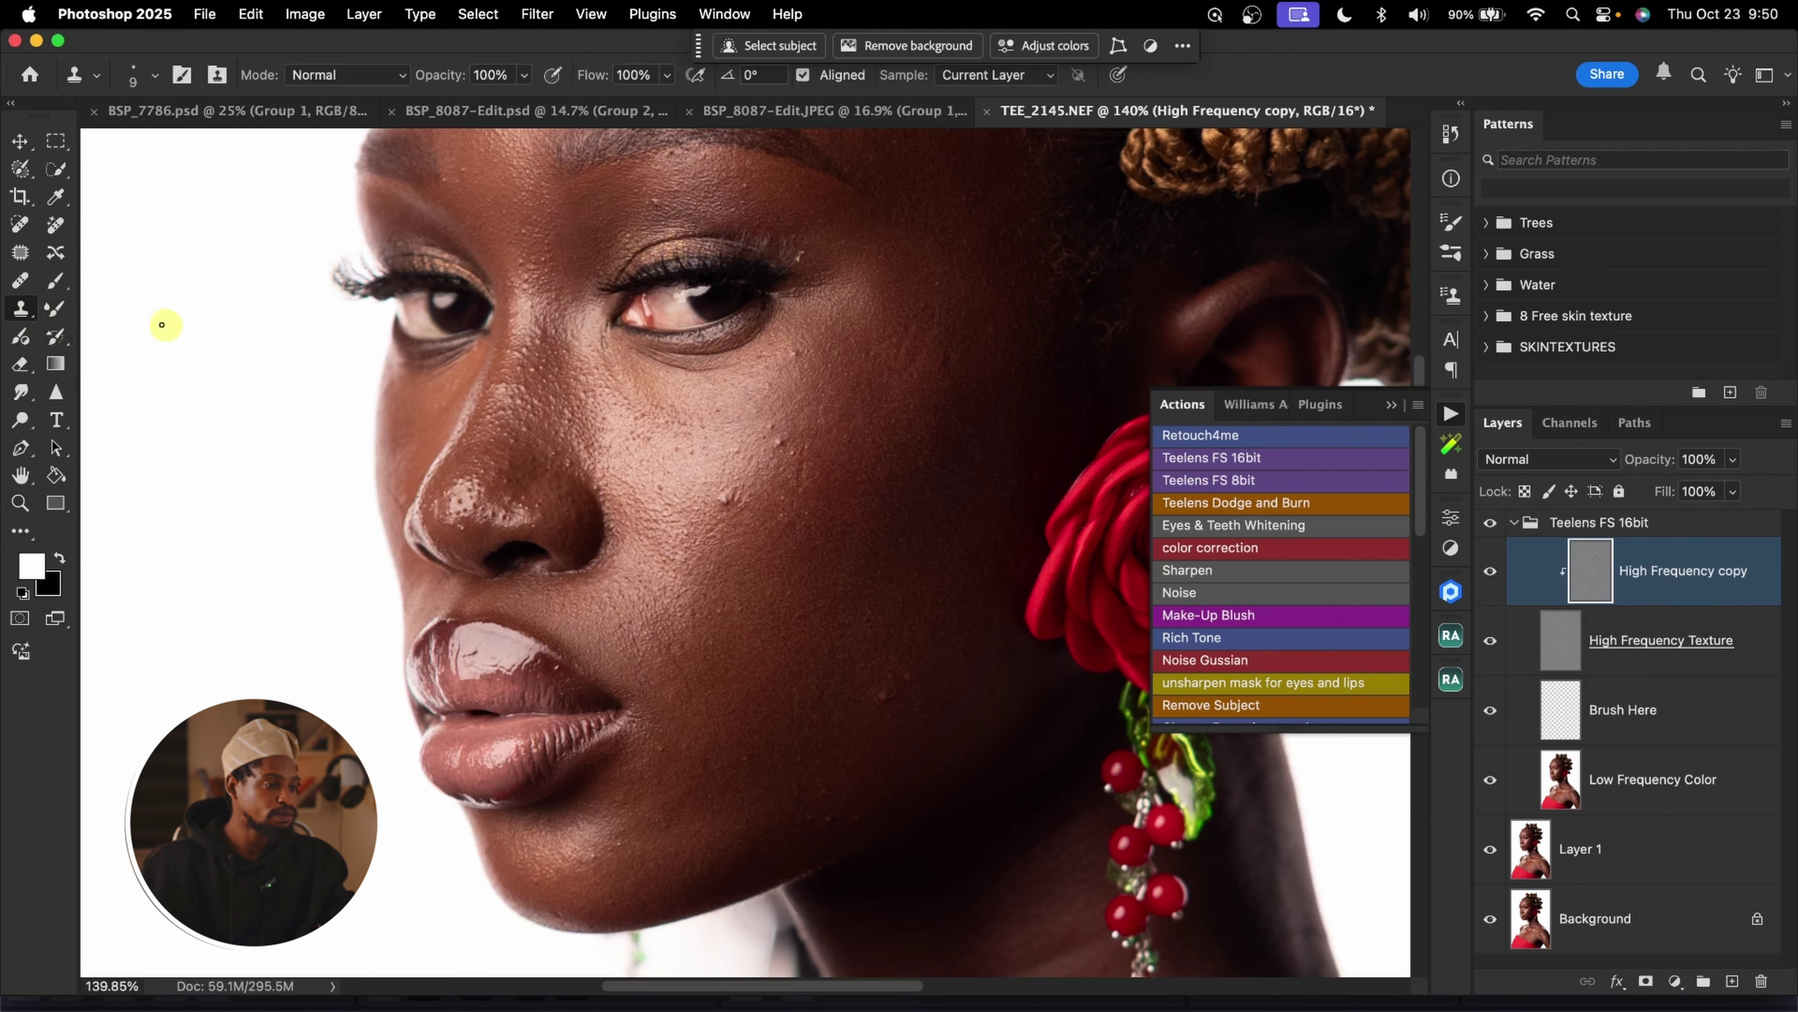
click(130, 76)
drag(598, 757, 597, 197)
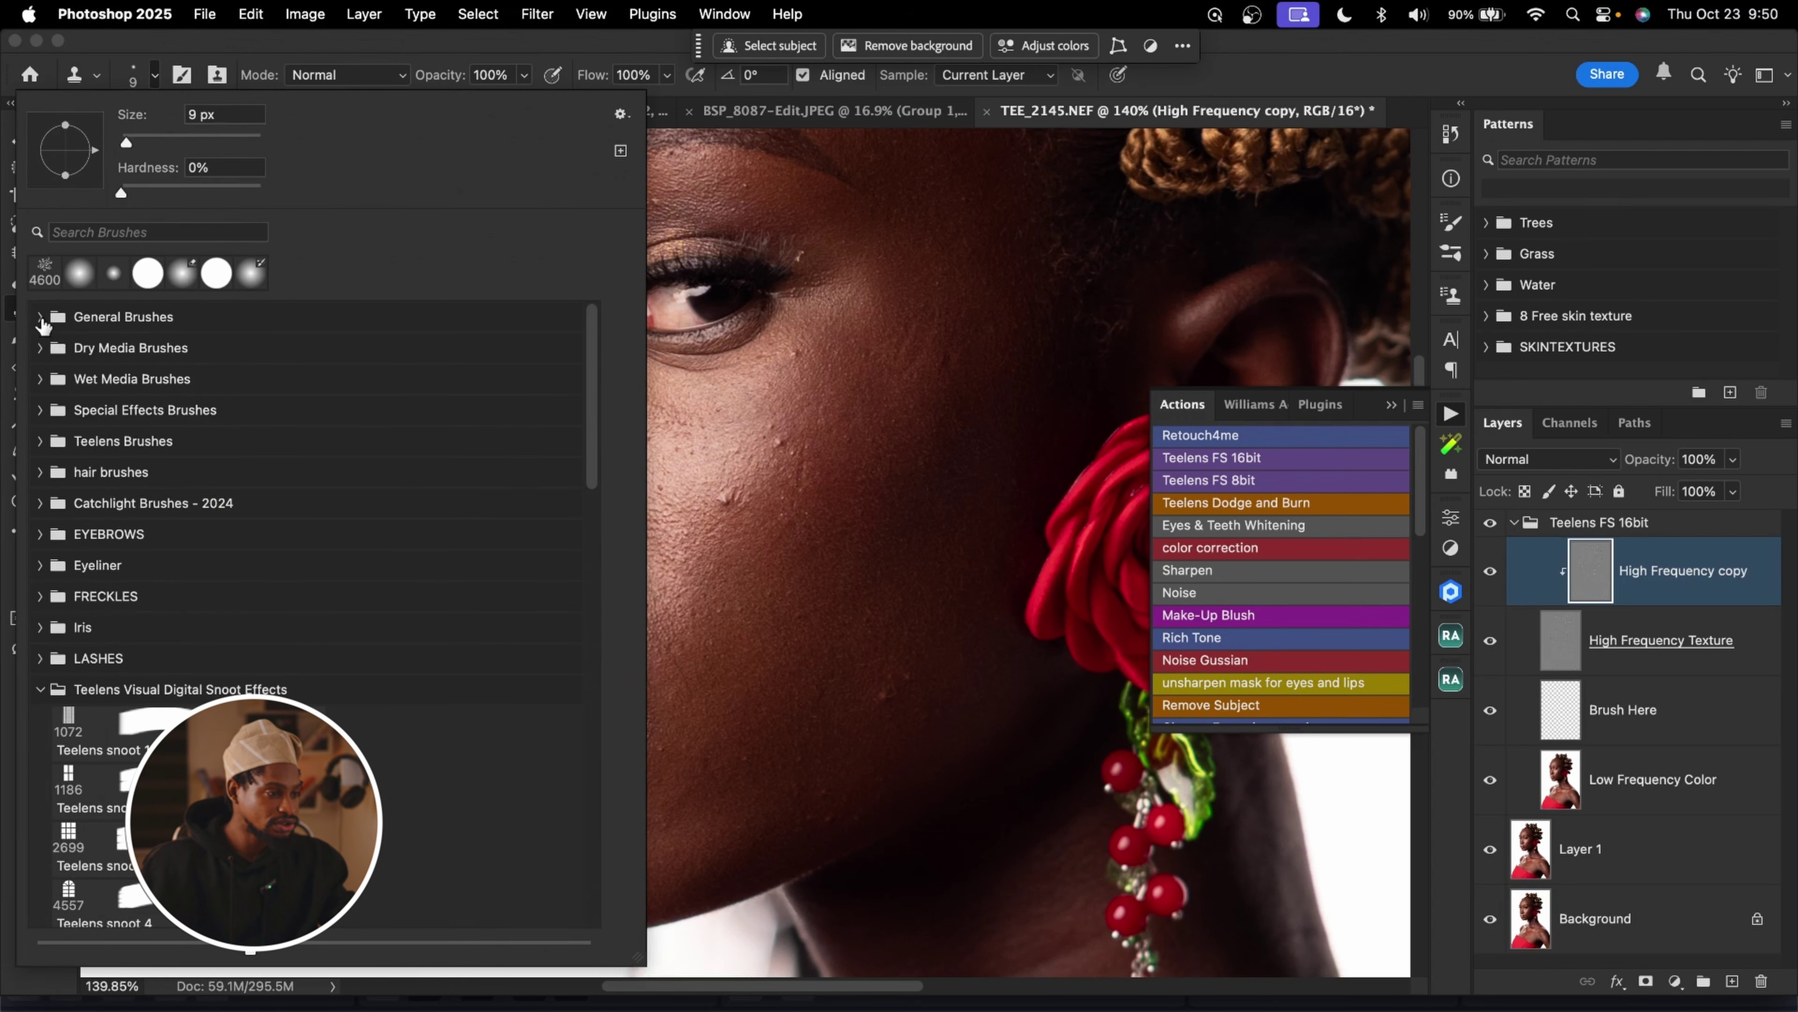
click(42, 319)
click(162, 354)
key(Return)
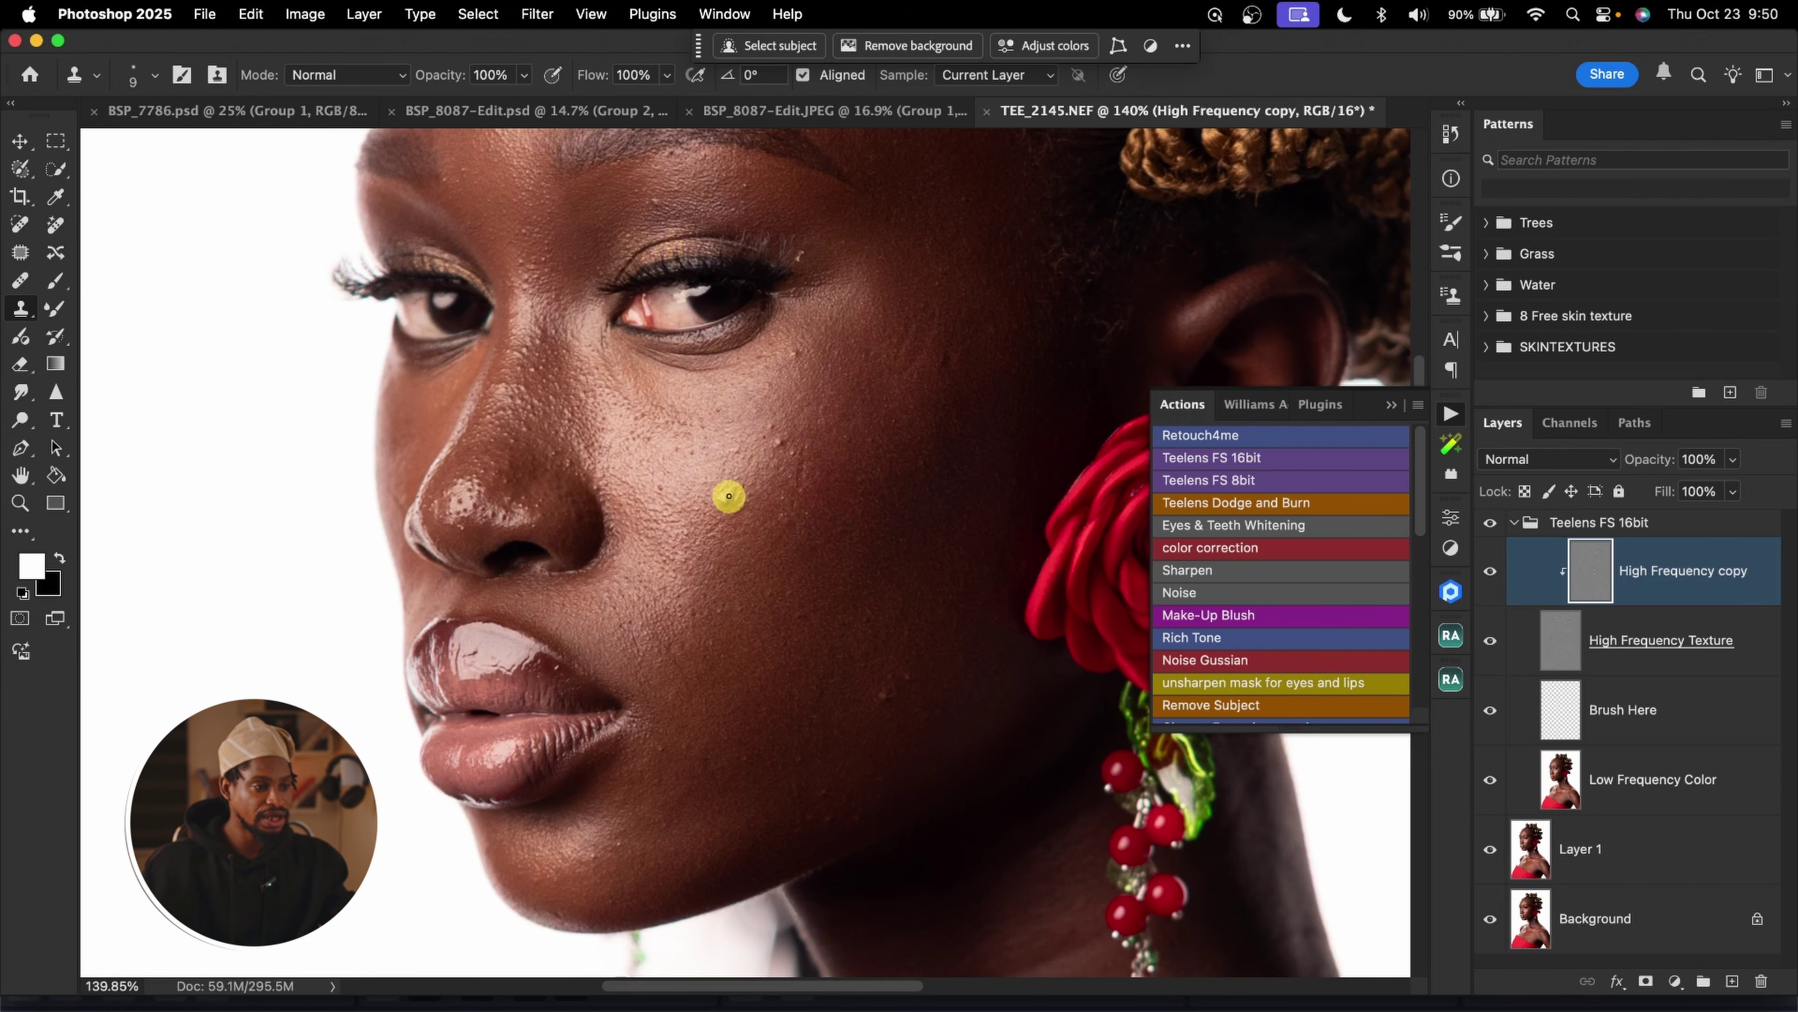
click(361, 74)
click(361, 73)
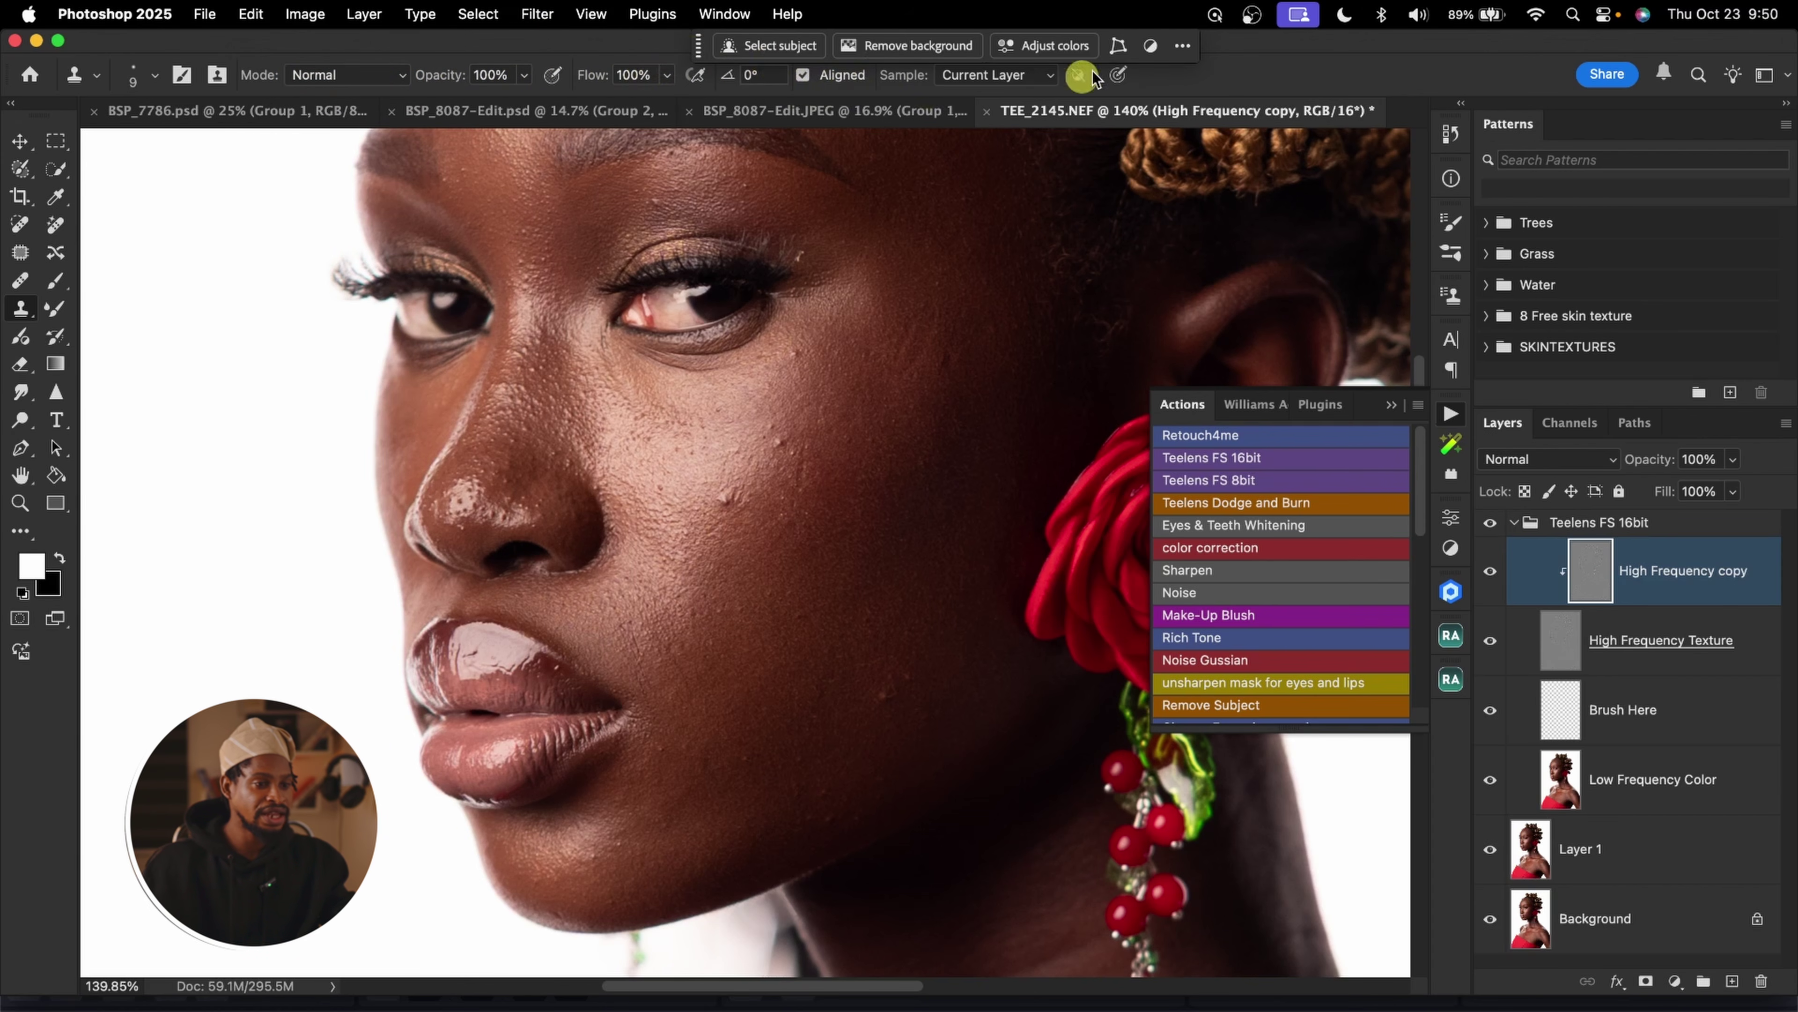
Try the Clone Stamp on the cheek with Sample set to All Layers, and return sampling to Current Layer
click(1045, 76)
click(1006, 95)
click(1030, 85)
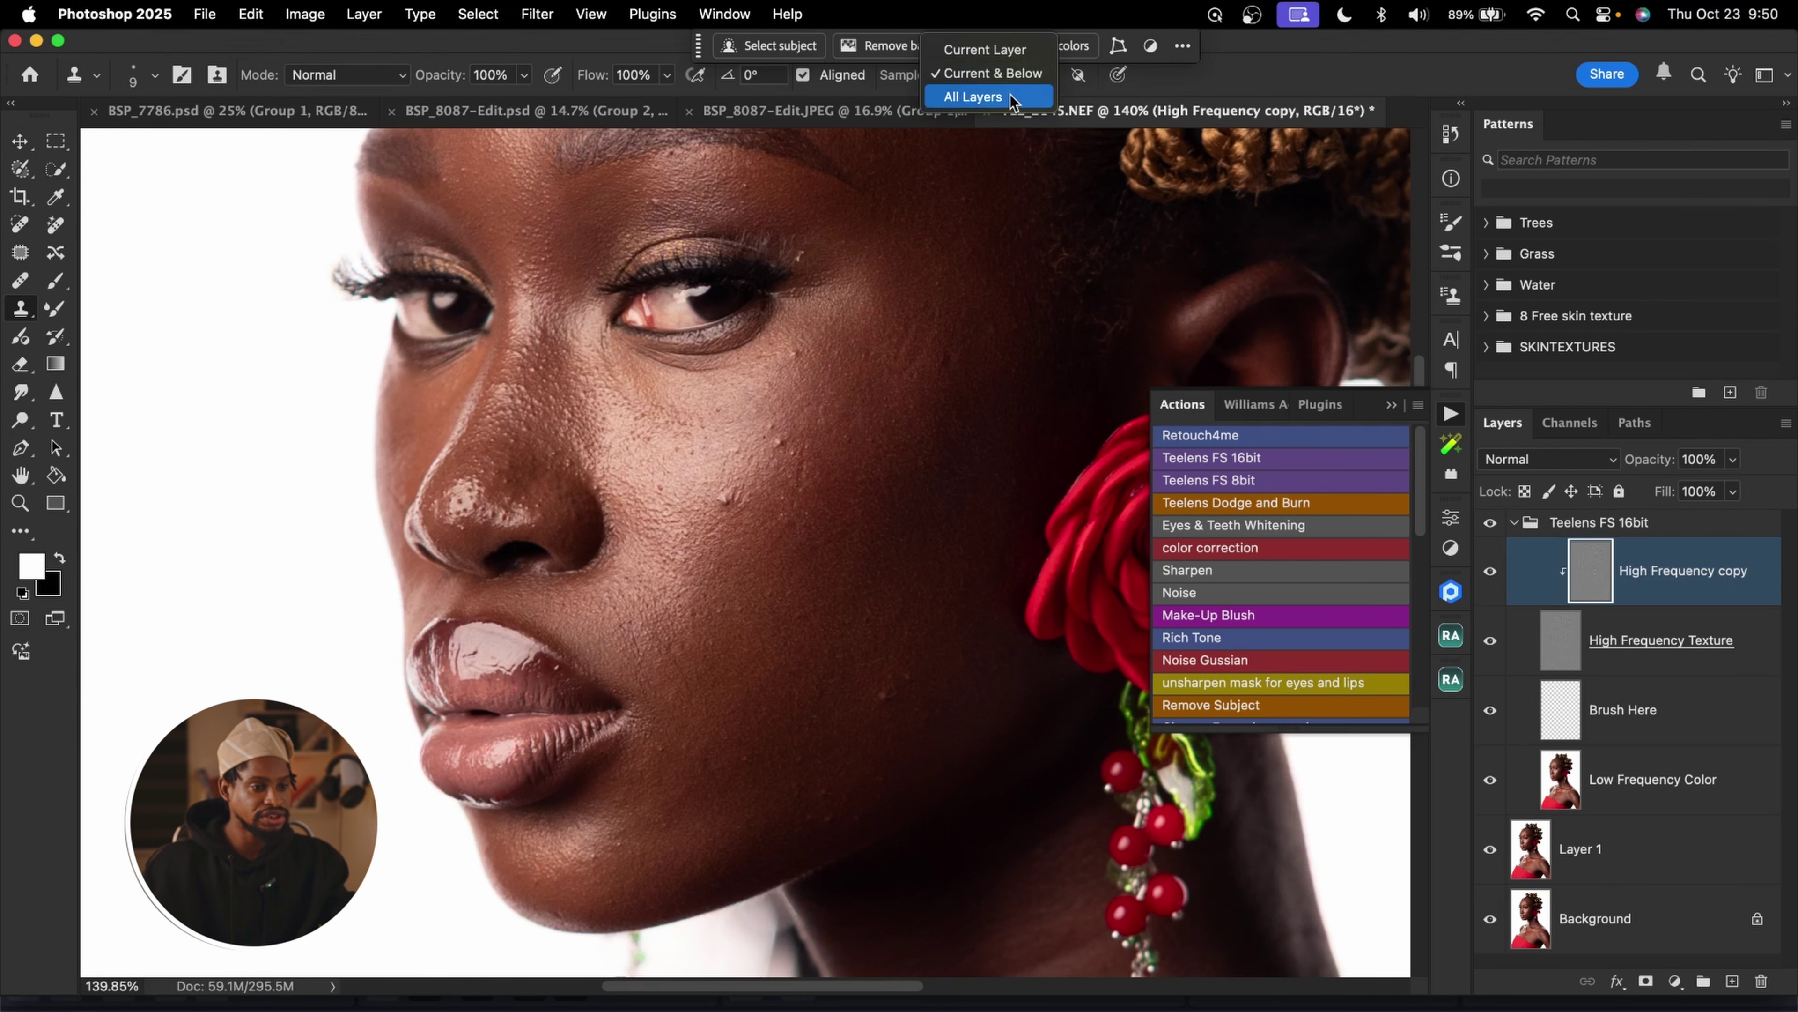
click(1012, 97)
click(1011, 92)
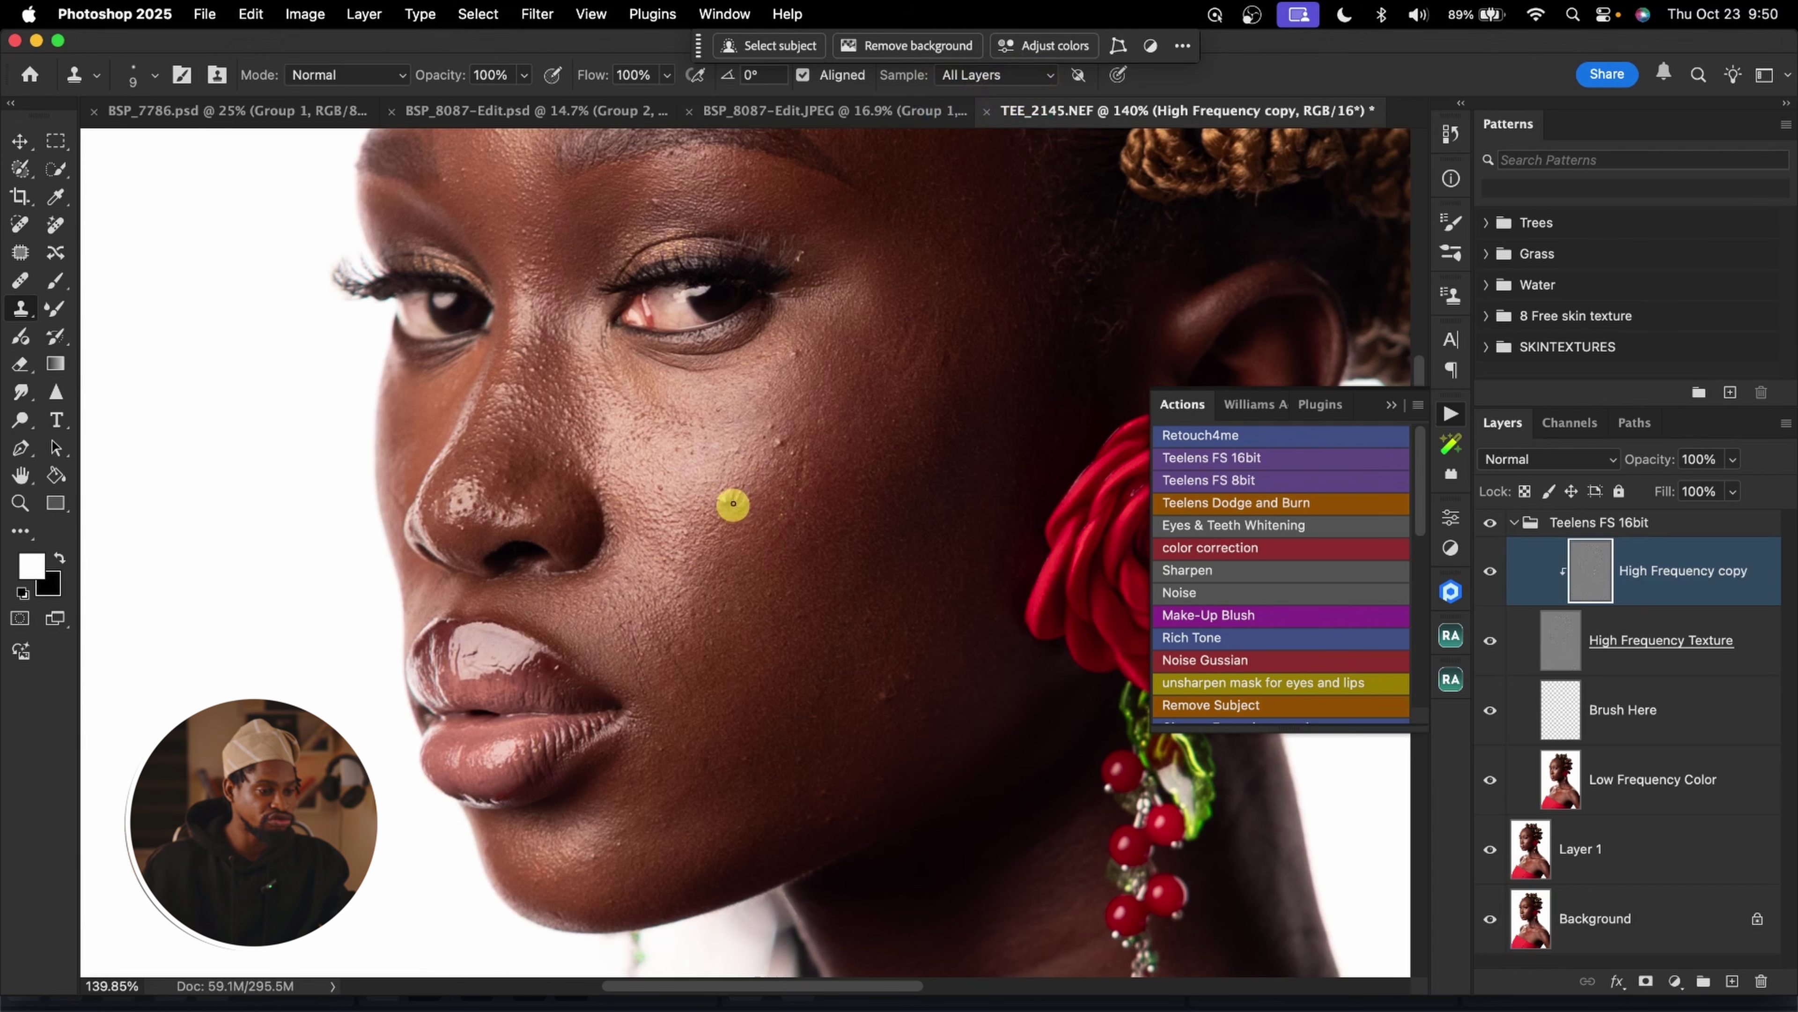
mouse_move(741, 614)
mouse_down()
mouse_move(749, 481)
mouse_move(791, 478)
mouse_up()
click(977, 74)
click(1009, 79)
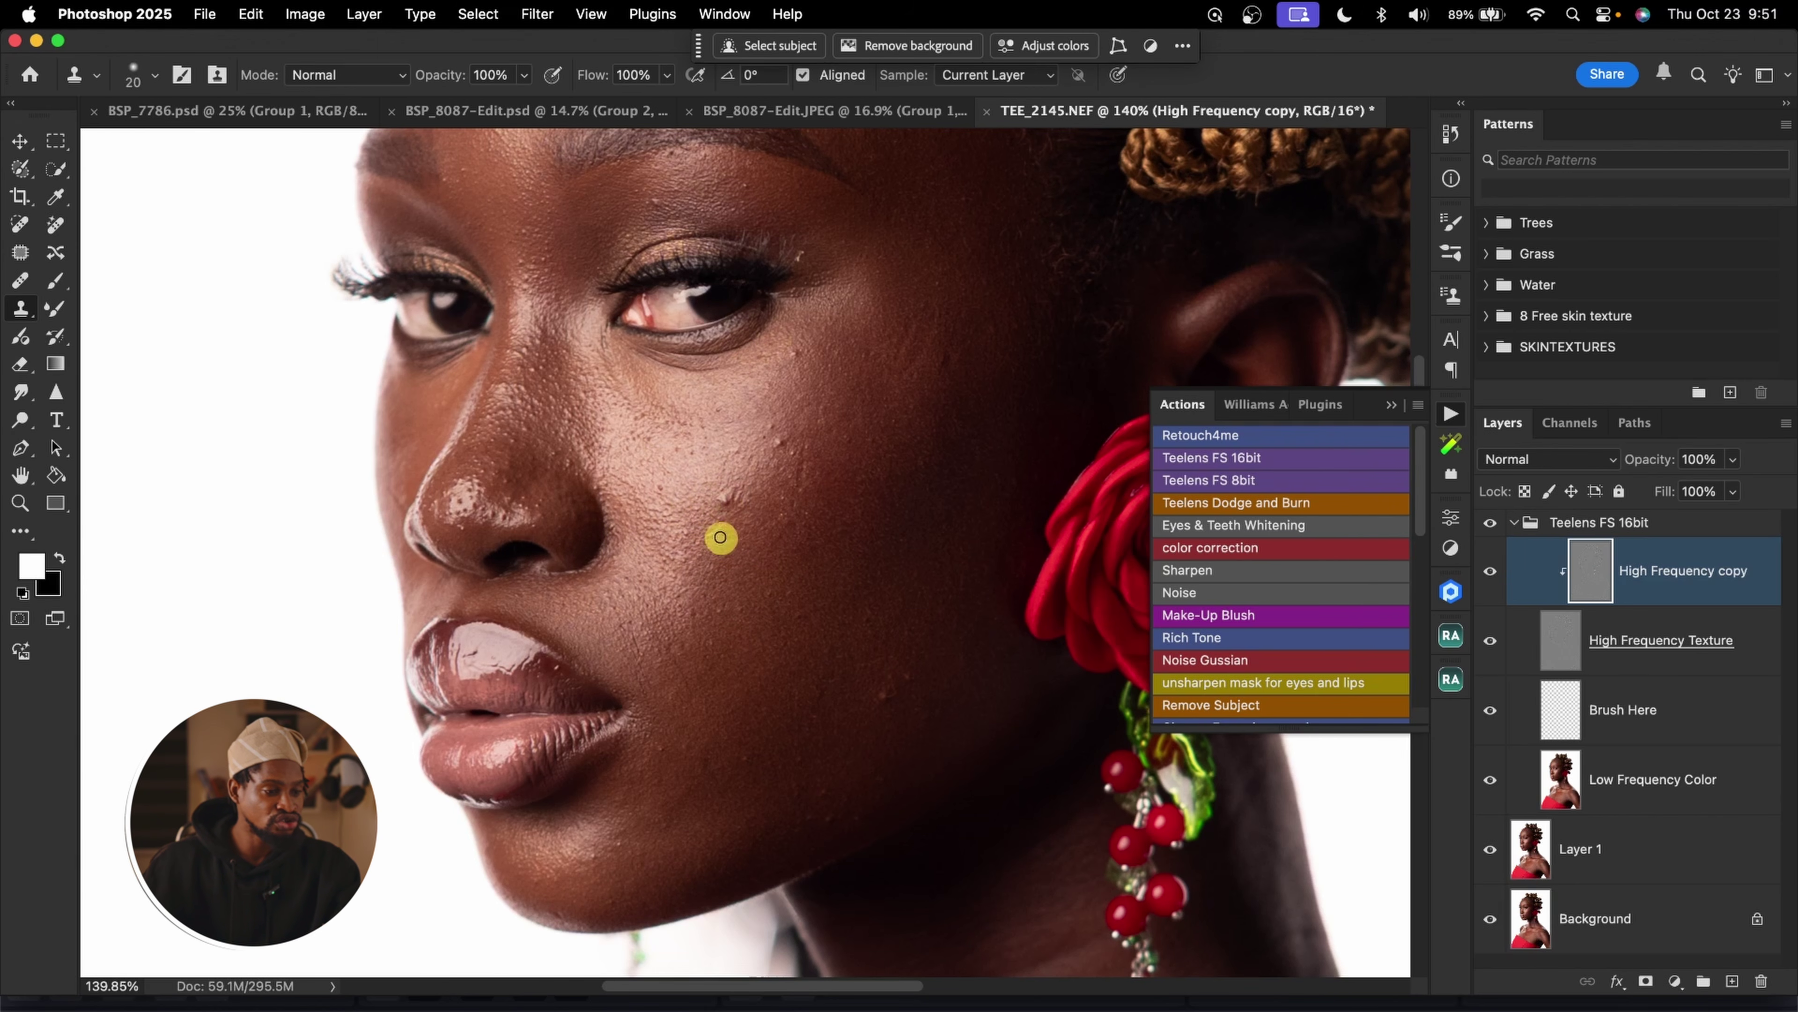
Enlarge the Clone Stamp brush to 25 px and clone clean skin texture over the bumps on the cheek
key(bracketright)
key(bracketright)
key(bracketright)
key(bracketright)
key(bracketright)
key(bracketright)
key(bracketright)
key(bracketright)
key(bracketright)
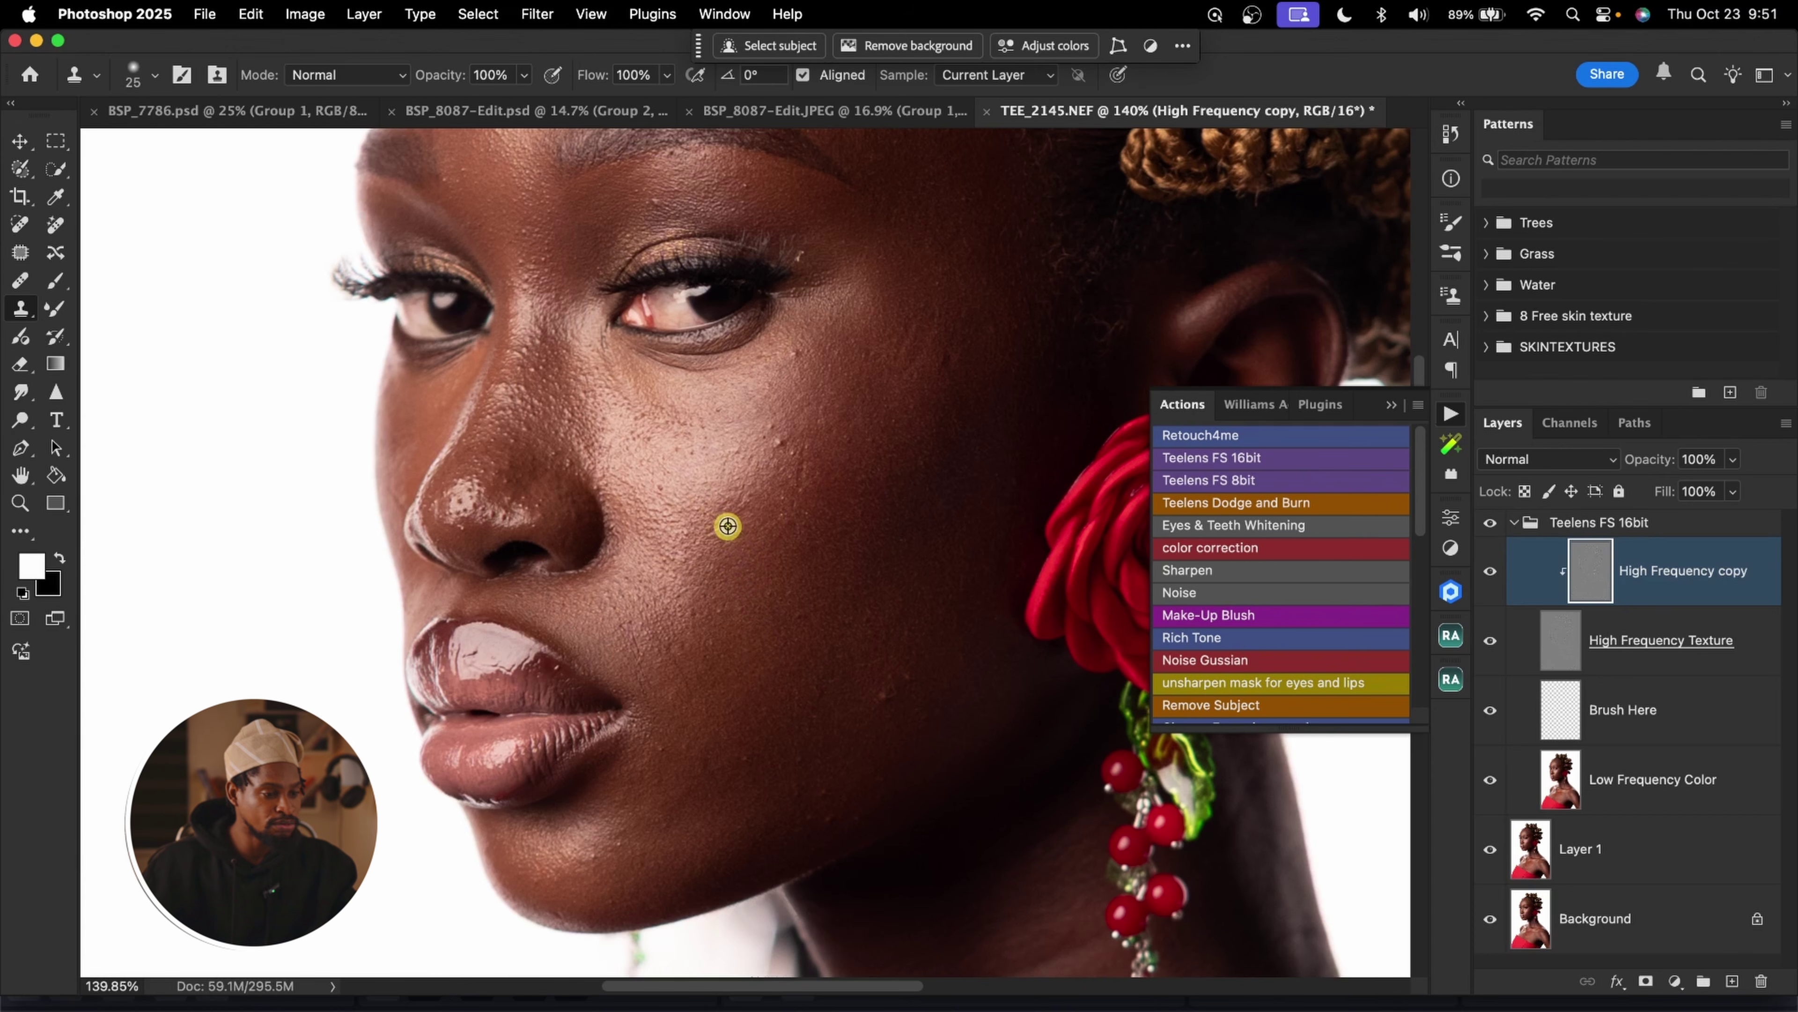
Compare the cheek with the High Frequency copy layer hidden and shown
click(1491, 572)
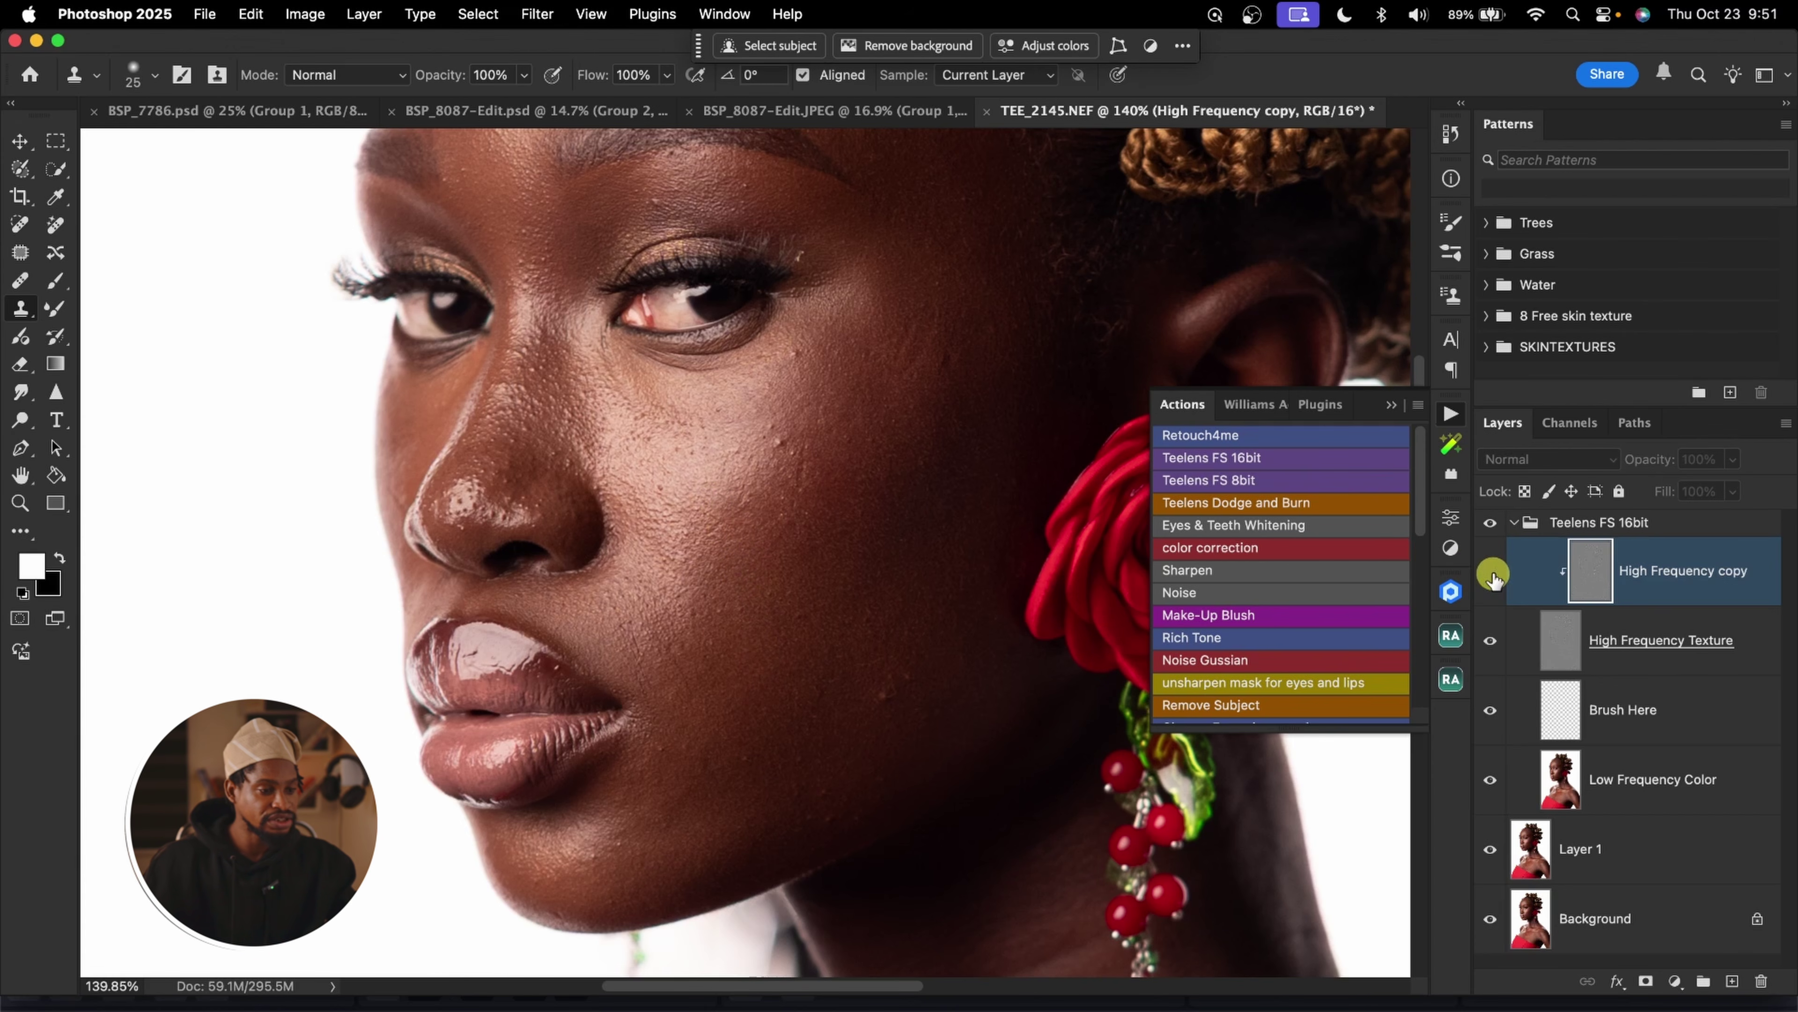
click(1494, 574)
click(1498, 574)
click(1498, 573)
Reduce the Clone Stamp brush to 9 px and clone clean texture over the blemishes beside the mouth
scroll(939, 571, down, 3)
key(bracketleft)
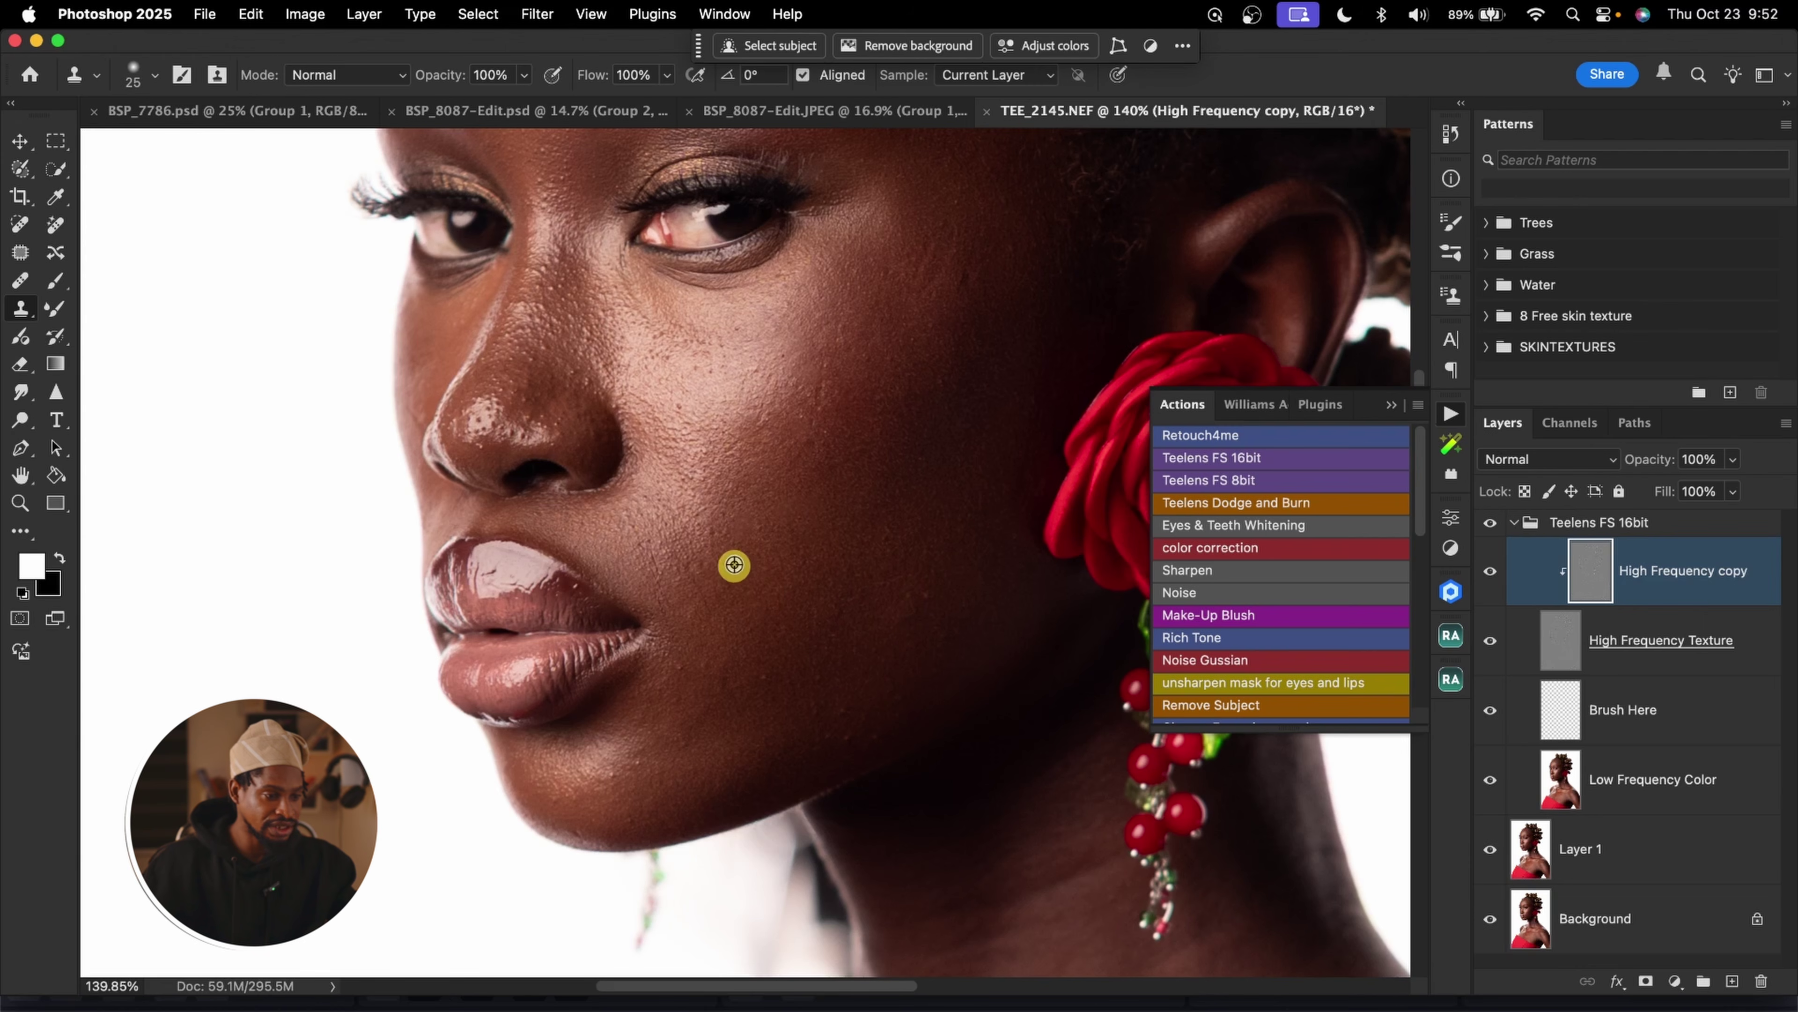
key(bracketleft)
key(bracketleft)
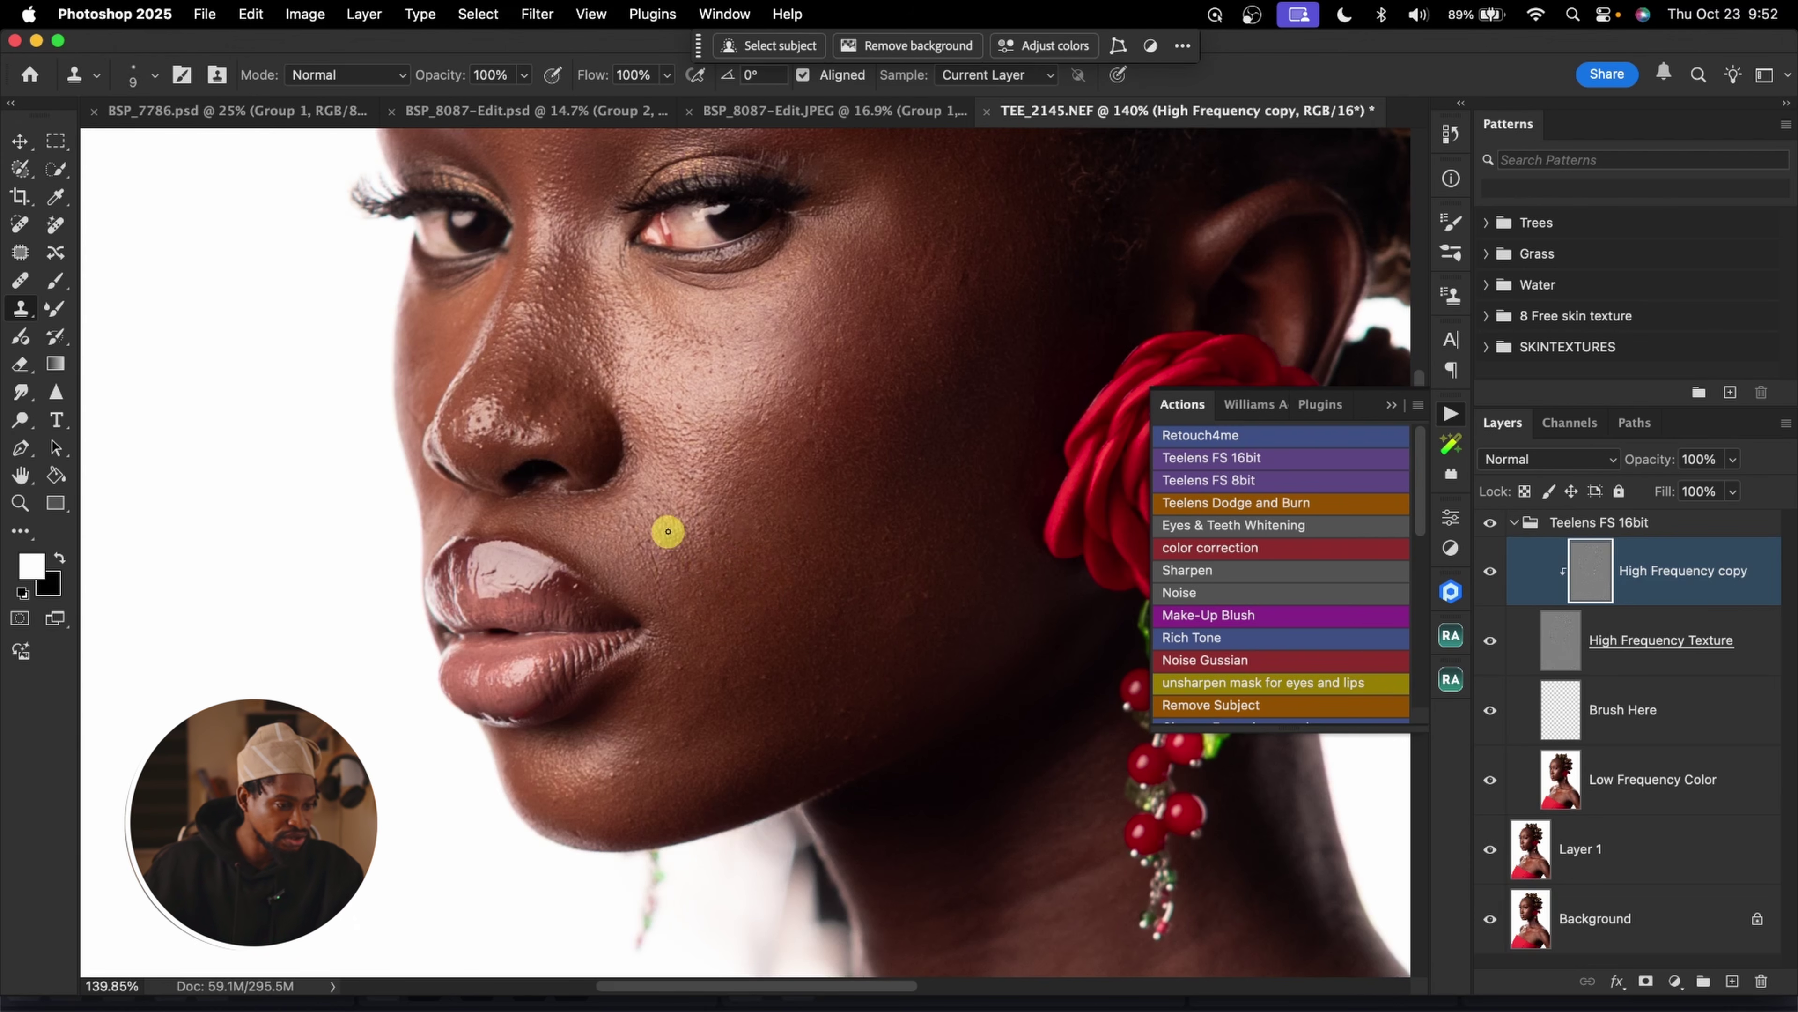
mouse_move(674, 534)
mouse_down()
mouse_move(731, 514)
mouse_move(695, 532)
mouse_up()
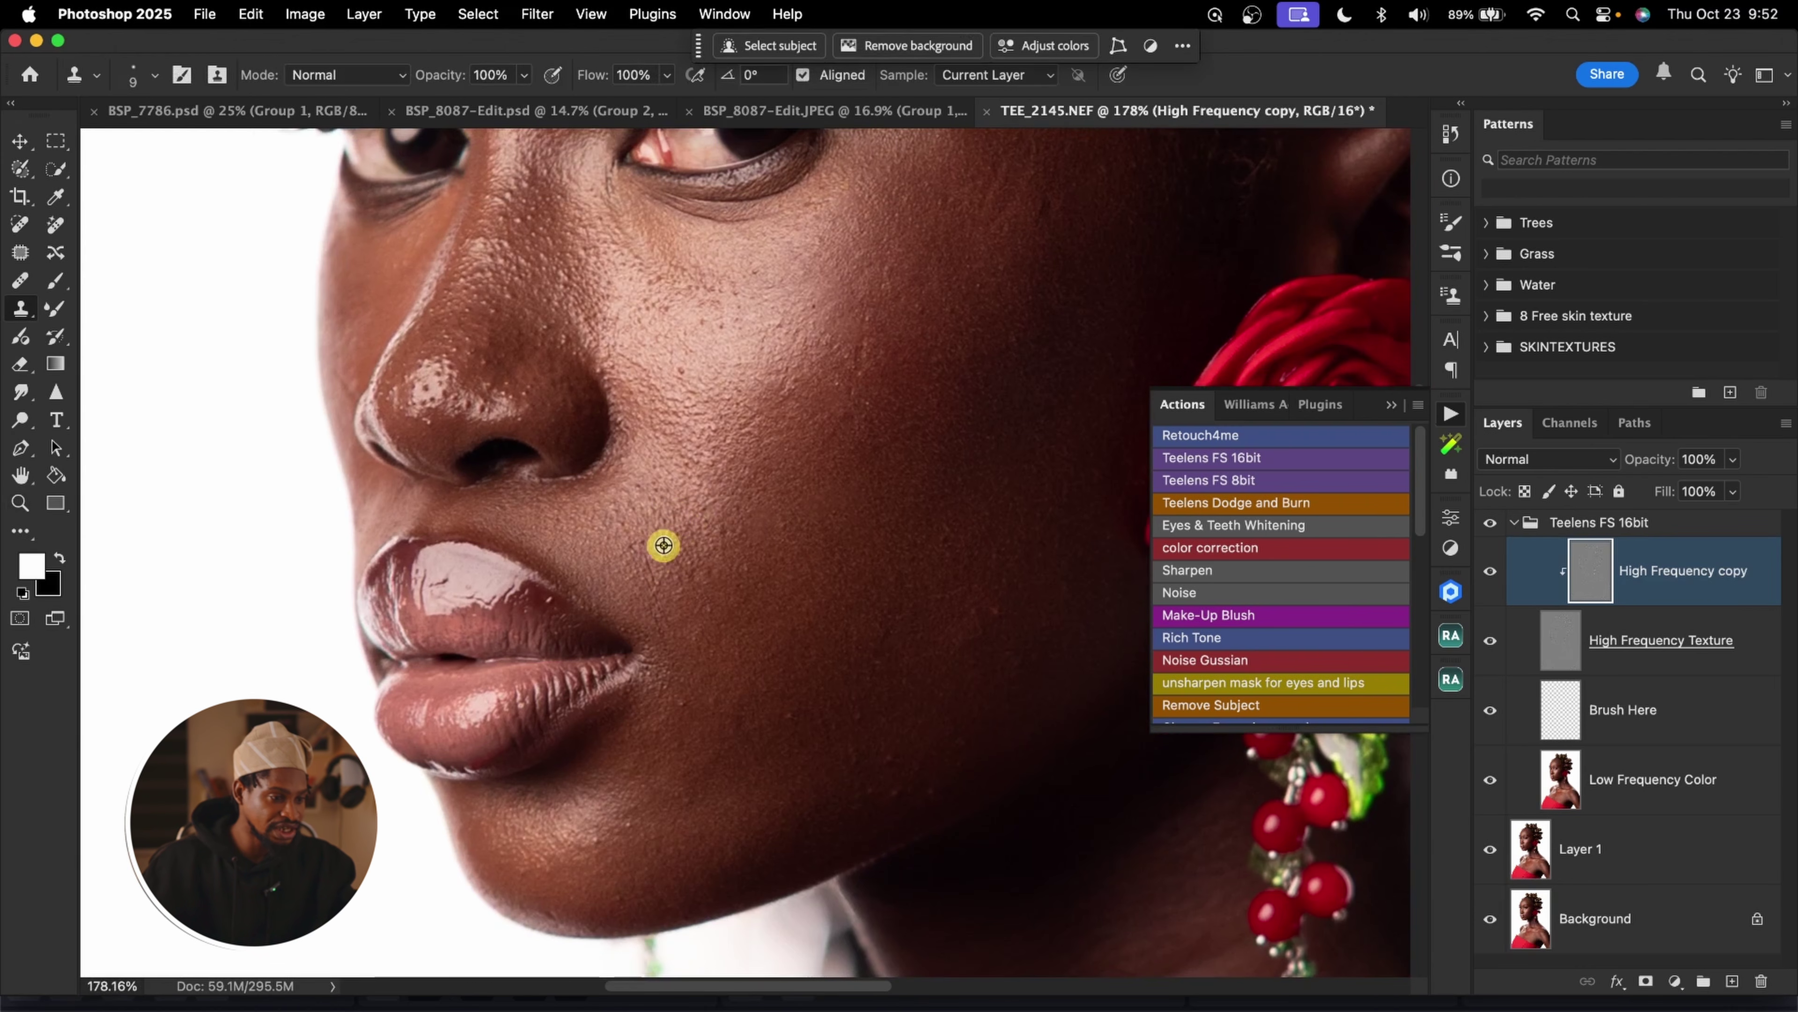
click(654, 575)
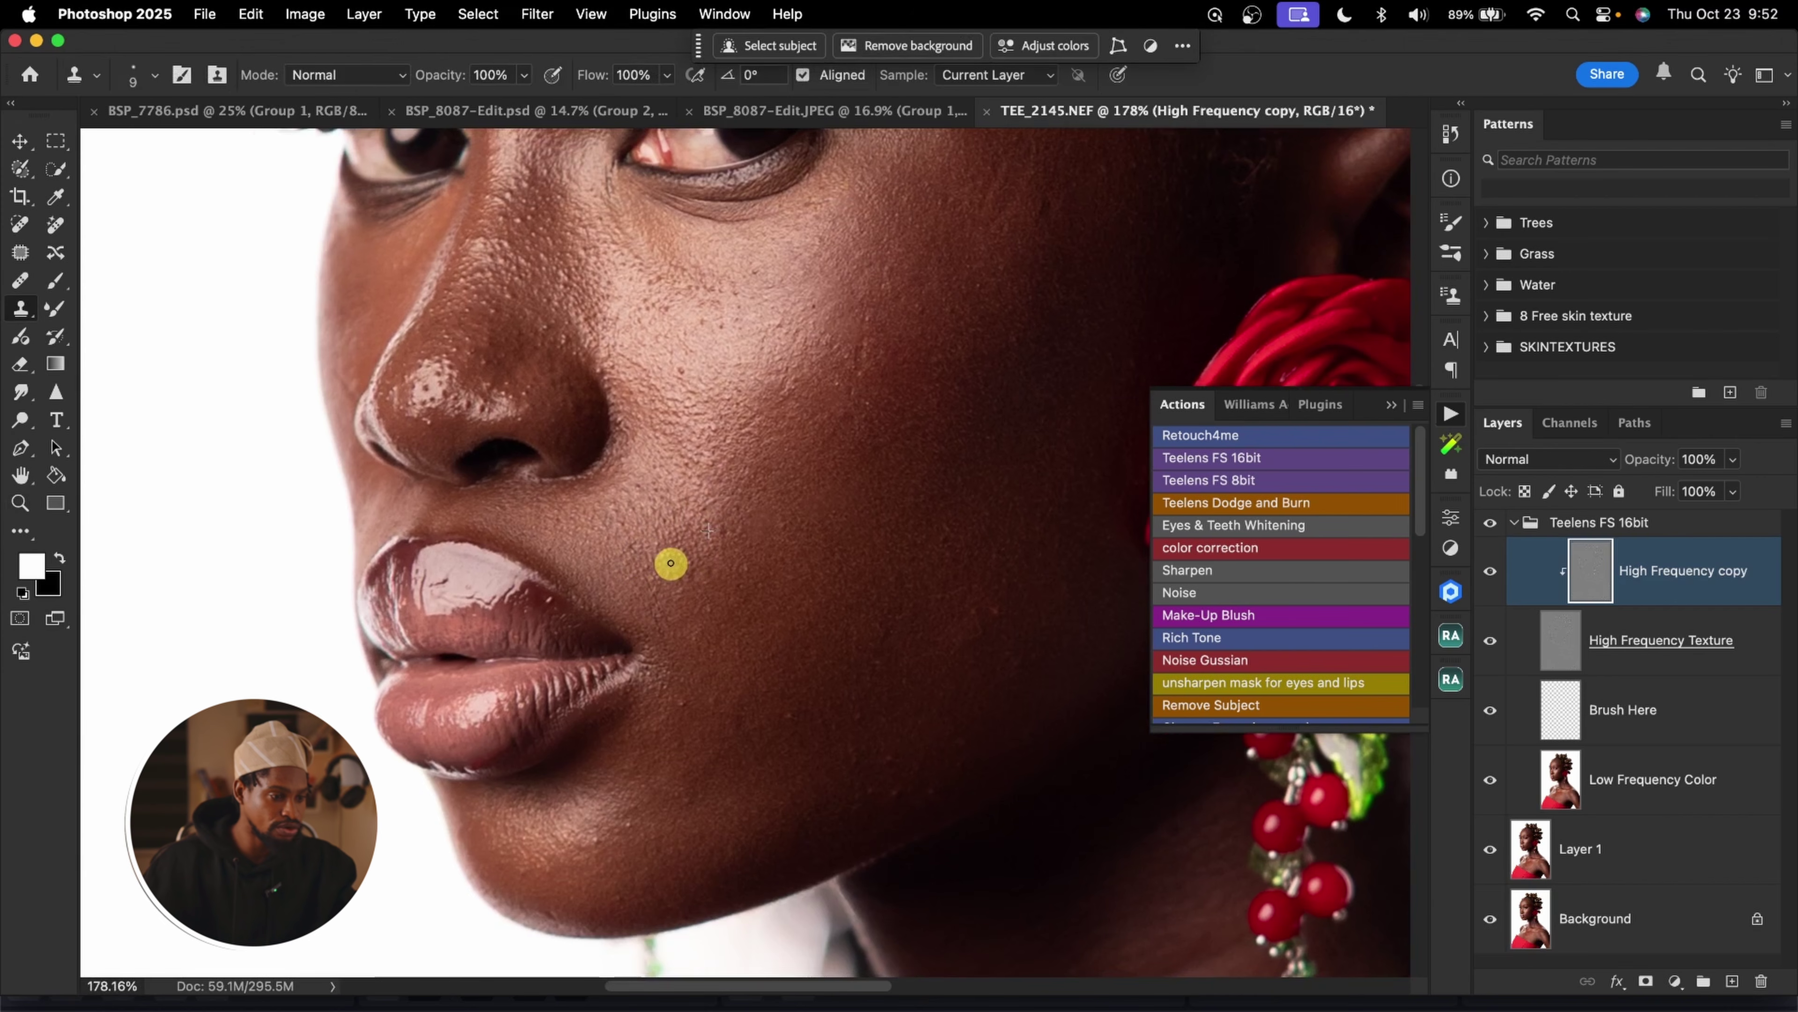
Clone clean skin texture over the remaining bumps on the cheek and jaw beside the mouth with the 9 px Clone Stamp
key(z)
mouse_move(730, 534)
mouse_down()
mouse_move(787, 494)
mouse_move(670, 529)
mouse_move(702, 514)
mouse_up()
key(s)
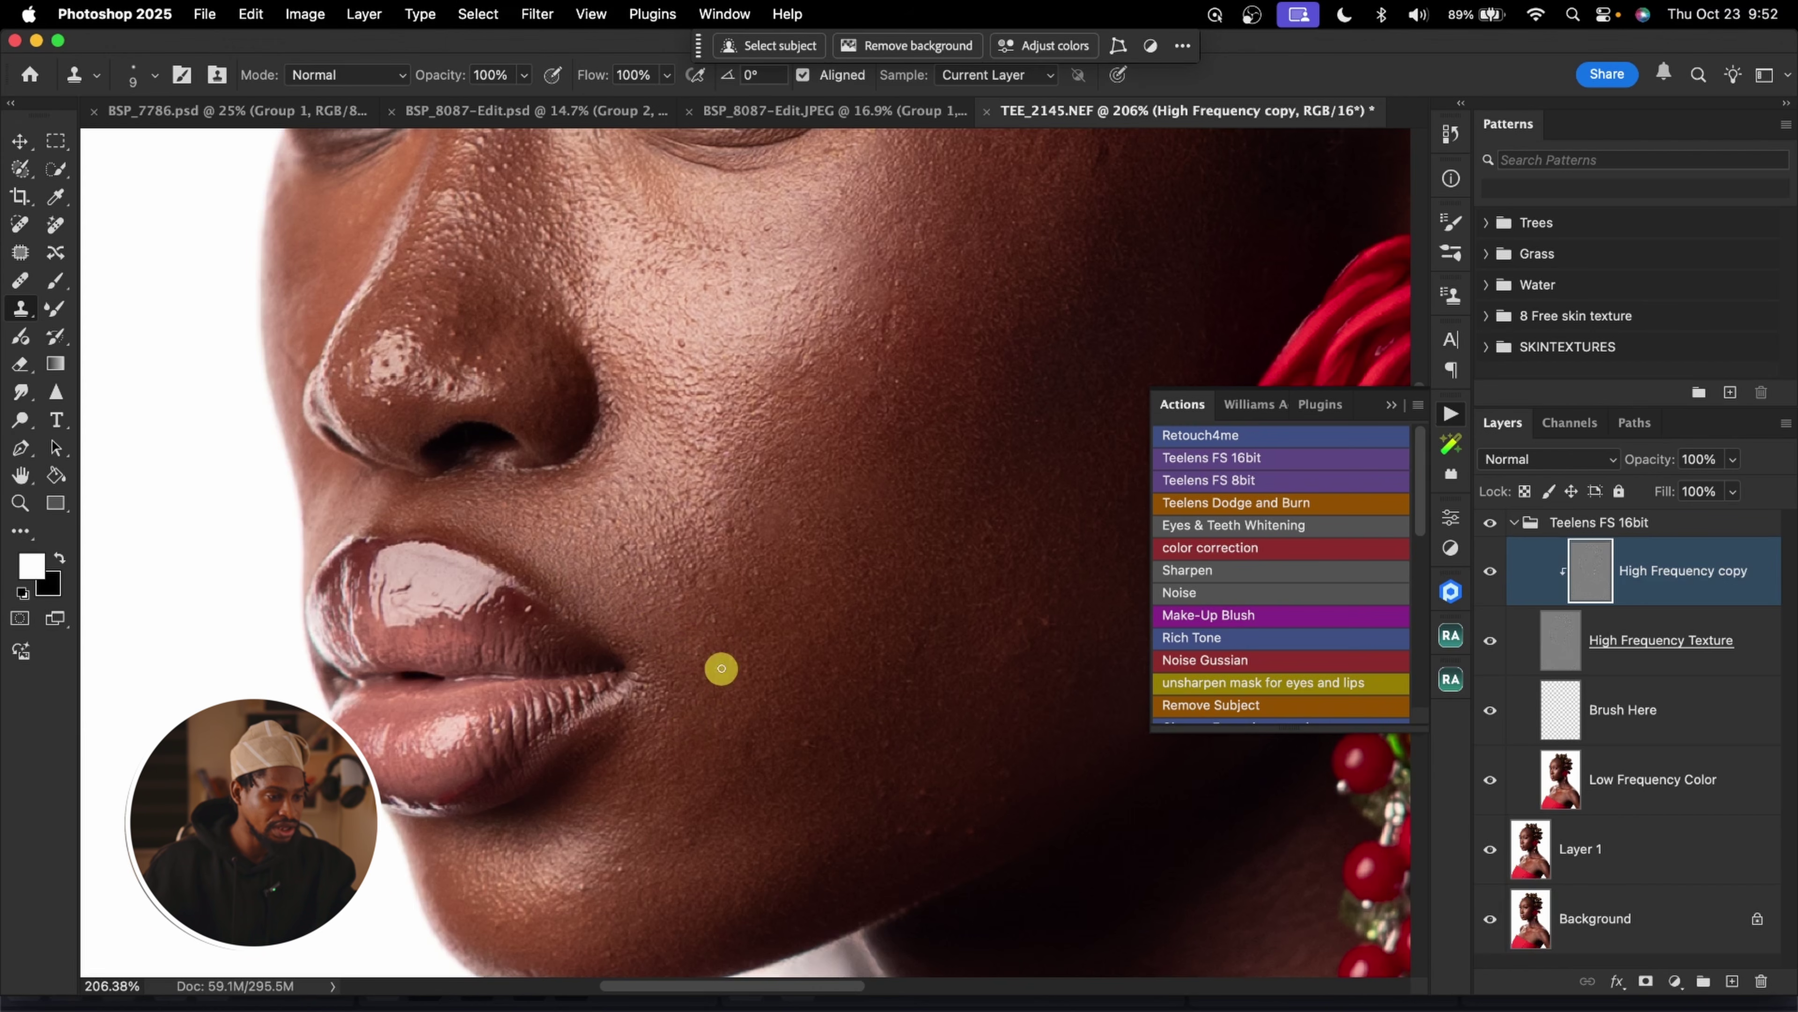
scroll(729, 638, right, 3)
scroll(729, 637, down, 2)
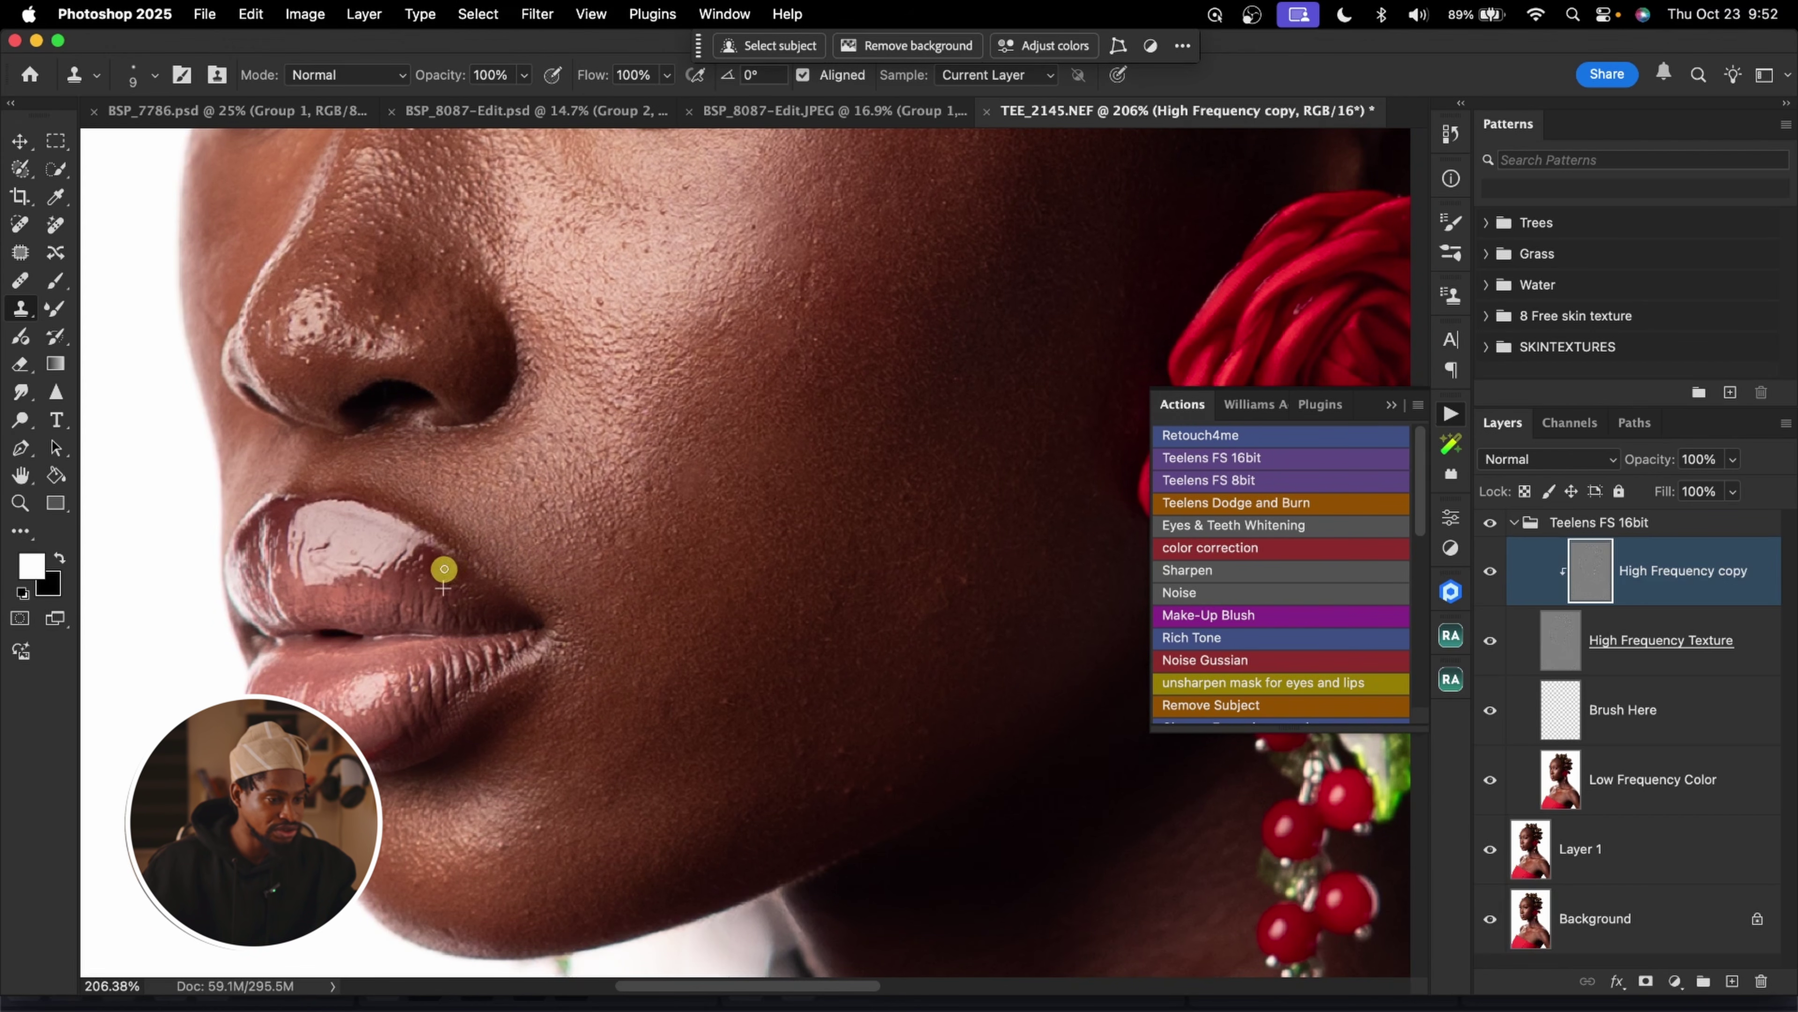
scroll(767, 534, right, 3)
scroll(766, 534, down, 1)
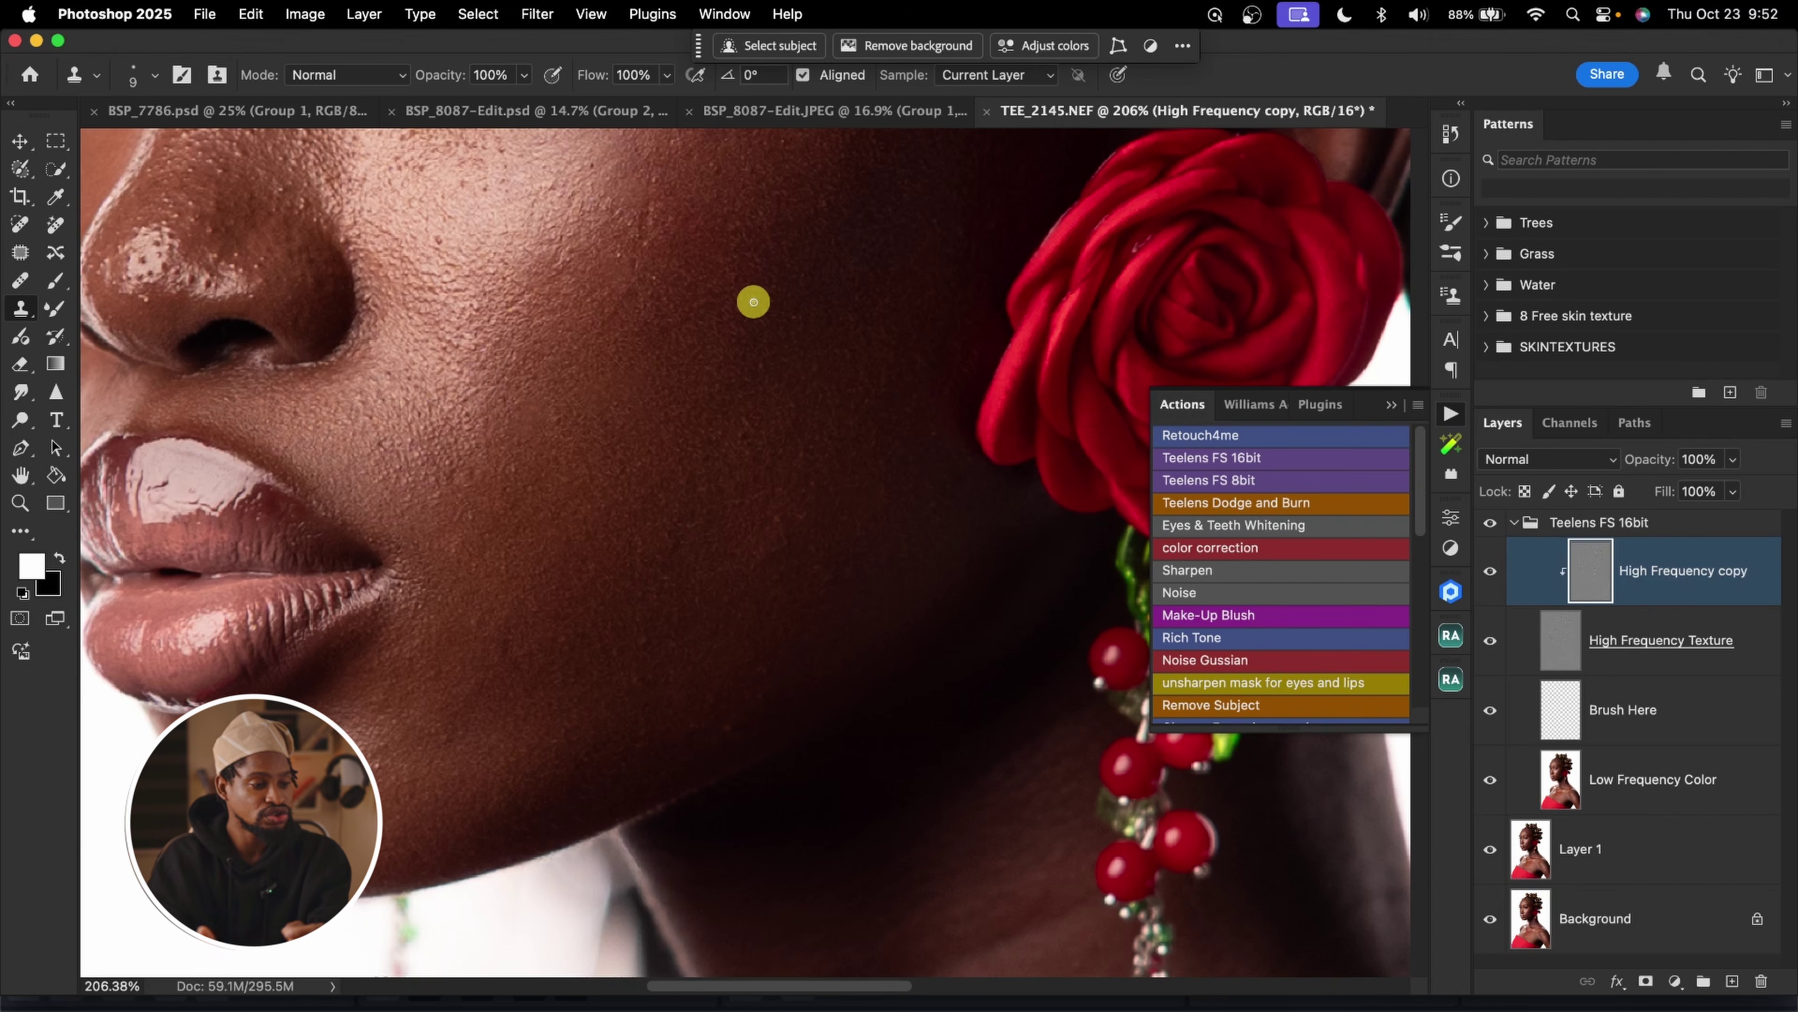
Clone clean skin texture over the blemishes on the forehead above and between the eyebrows
key(z)
mouse_move(643, 452)
mouse_down()
mouse_move(663, 289)
mouse_move(707, 287)
mouse_up()
key(s)
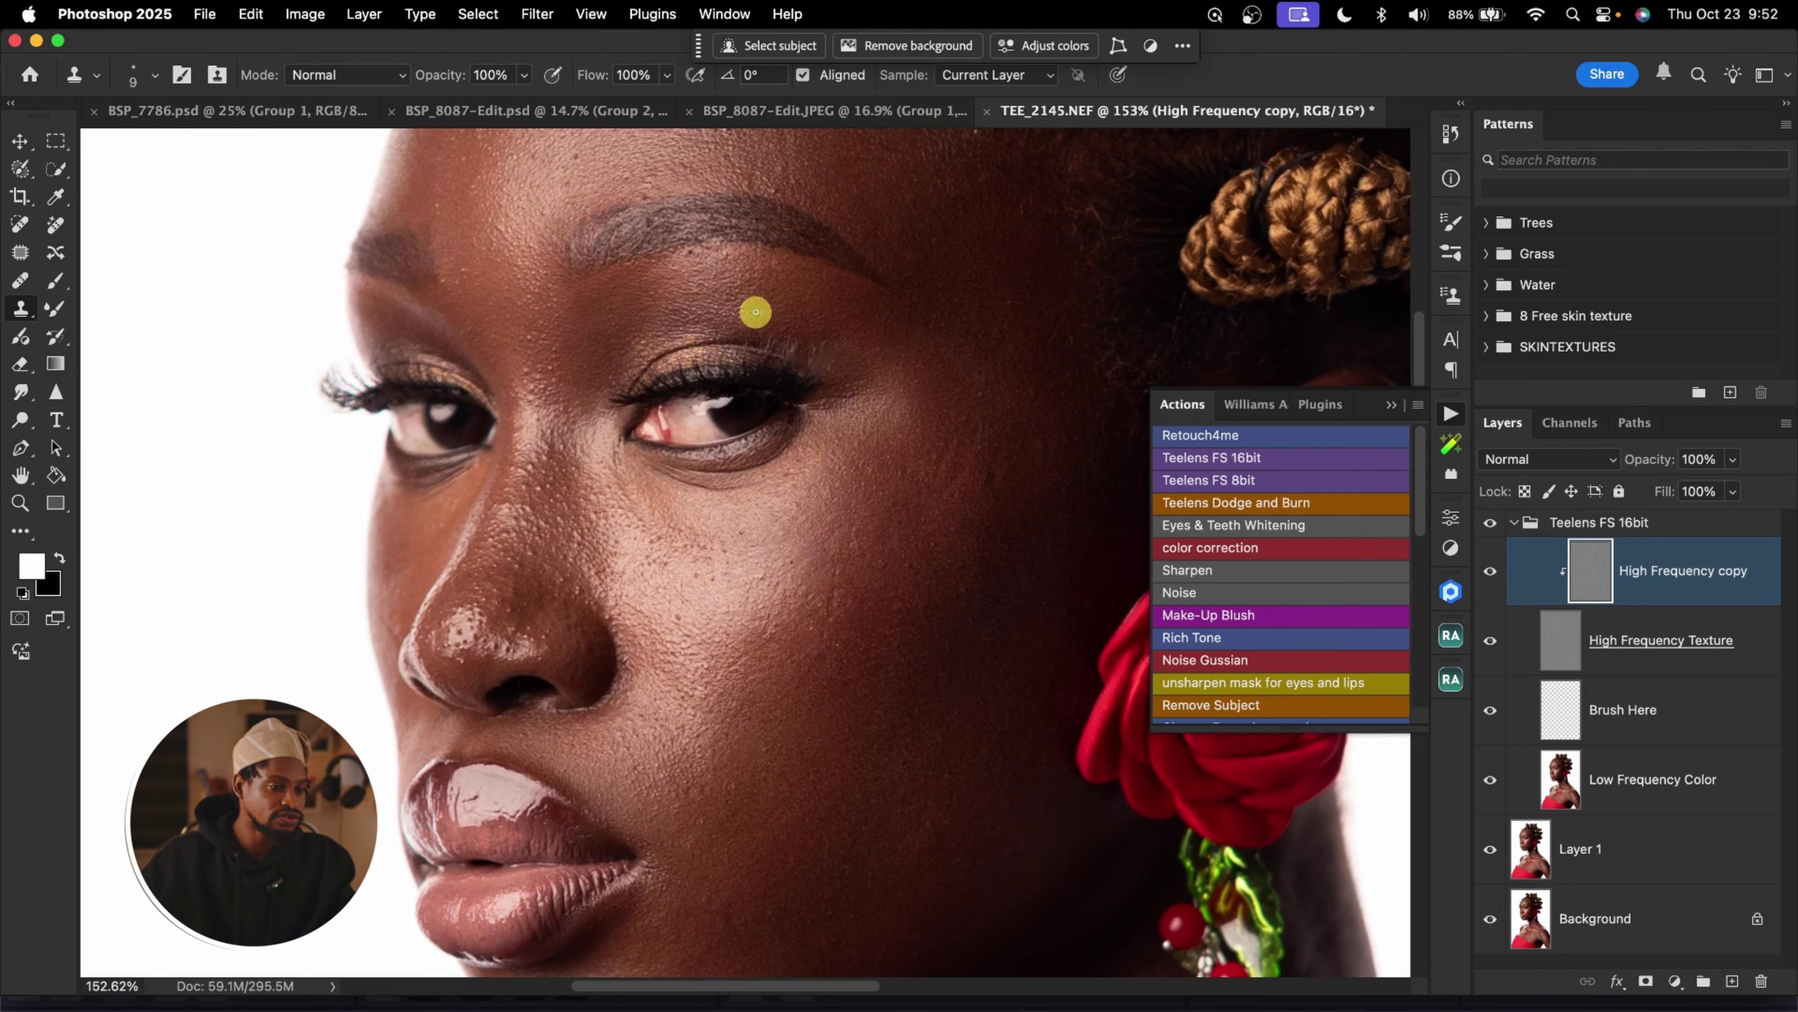
drag(722, 308, 850, 499)
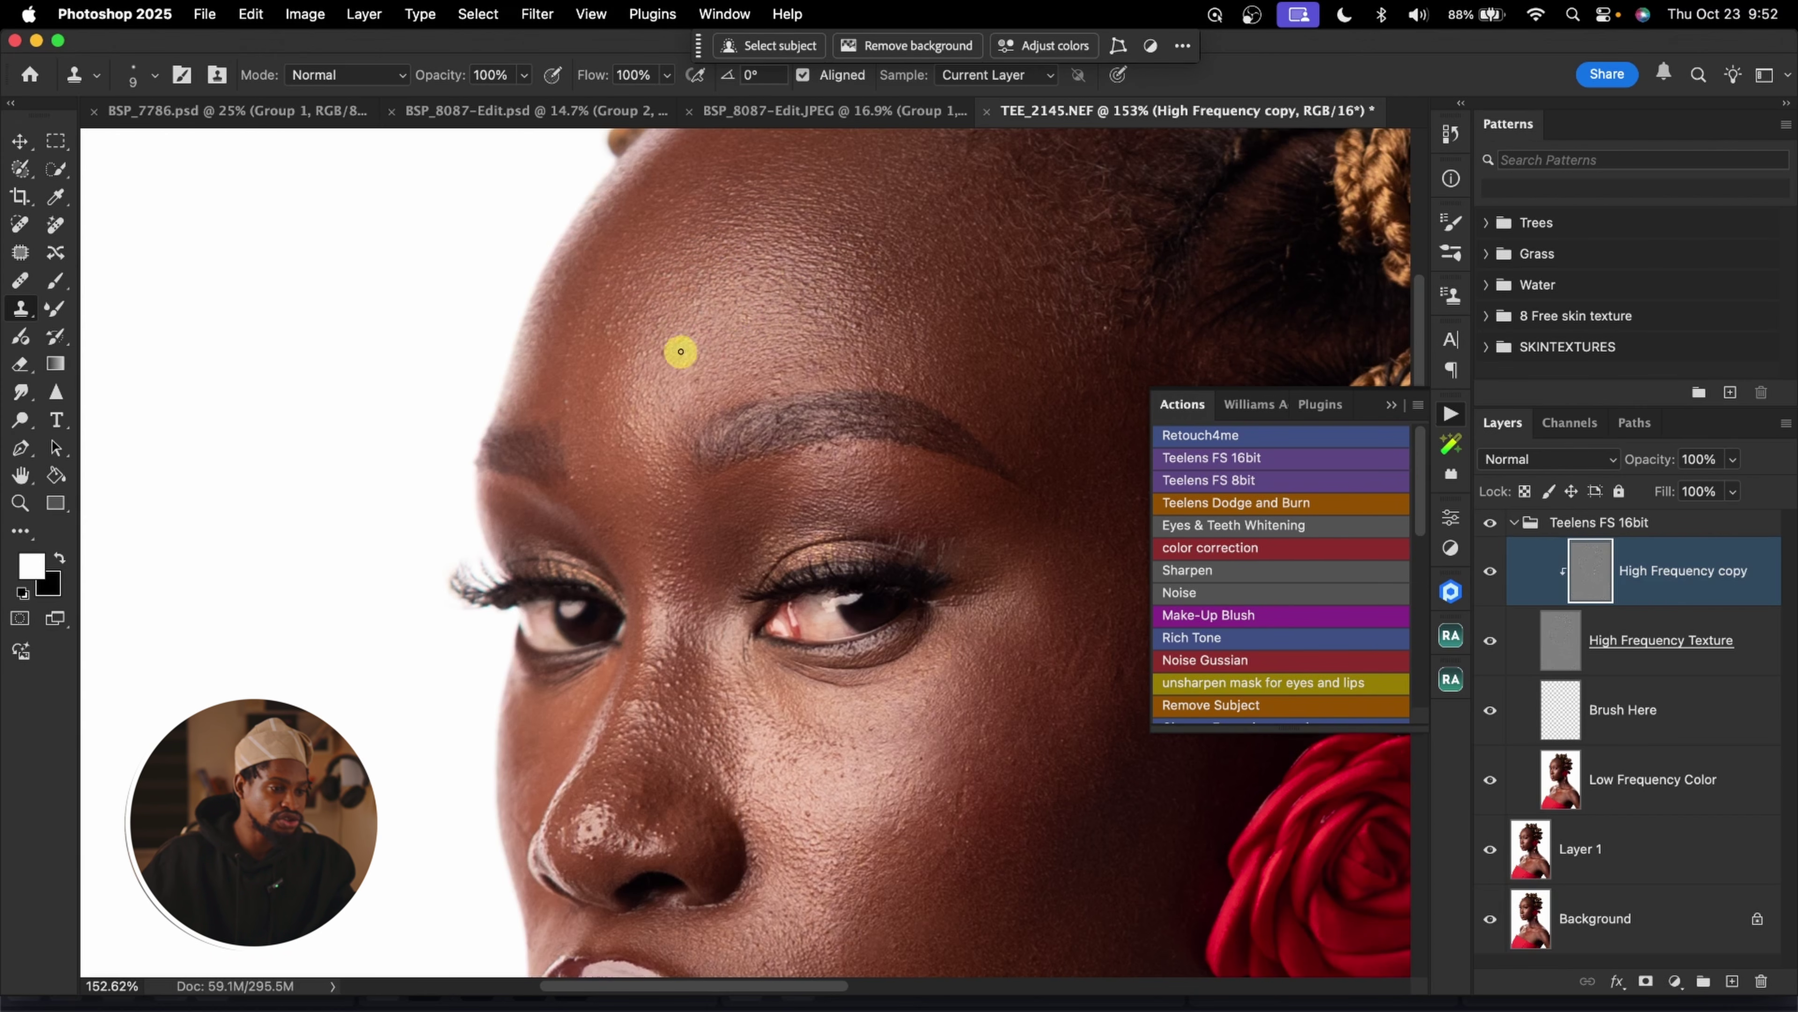
click(698, 383)
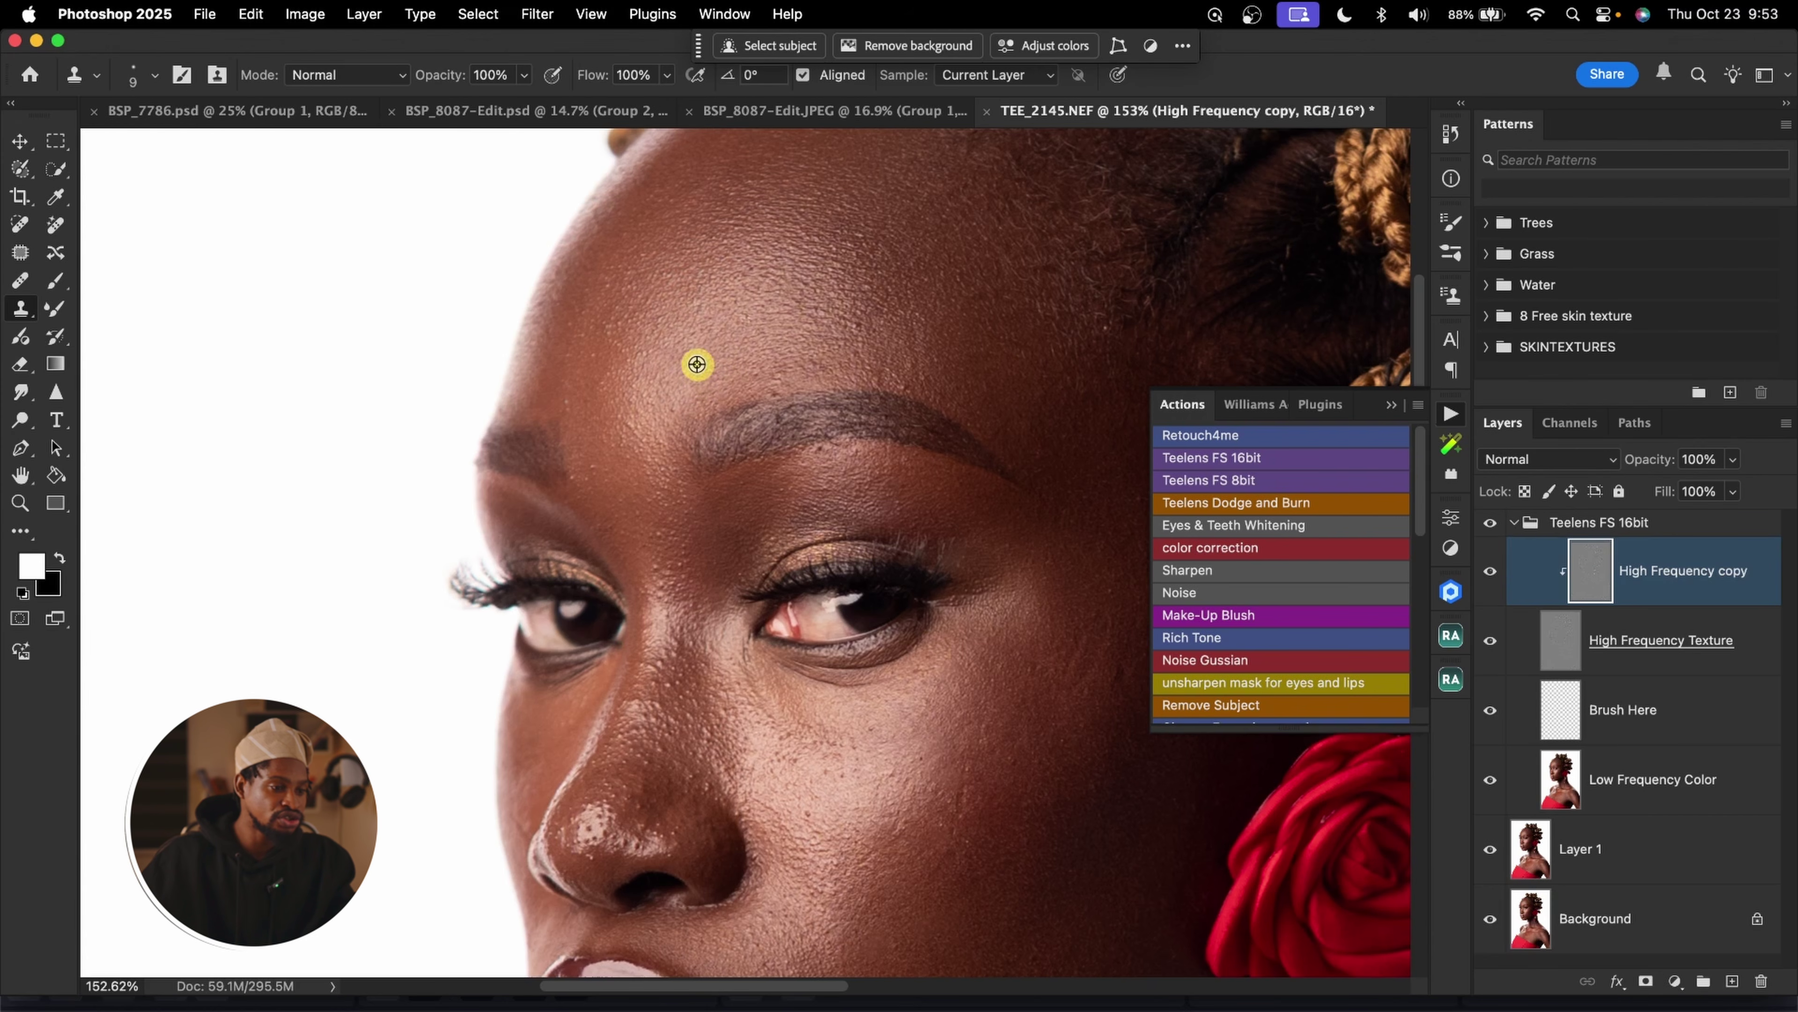
alt+click(783, 358)
drag(776, 374, 795, 385)
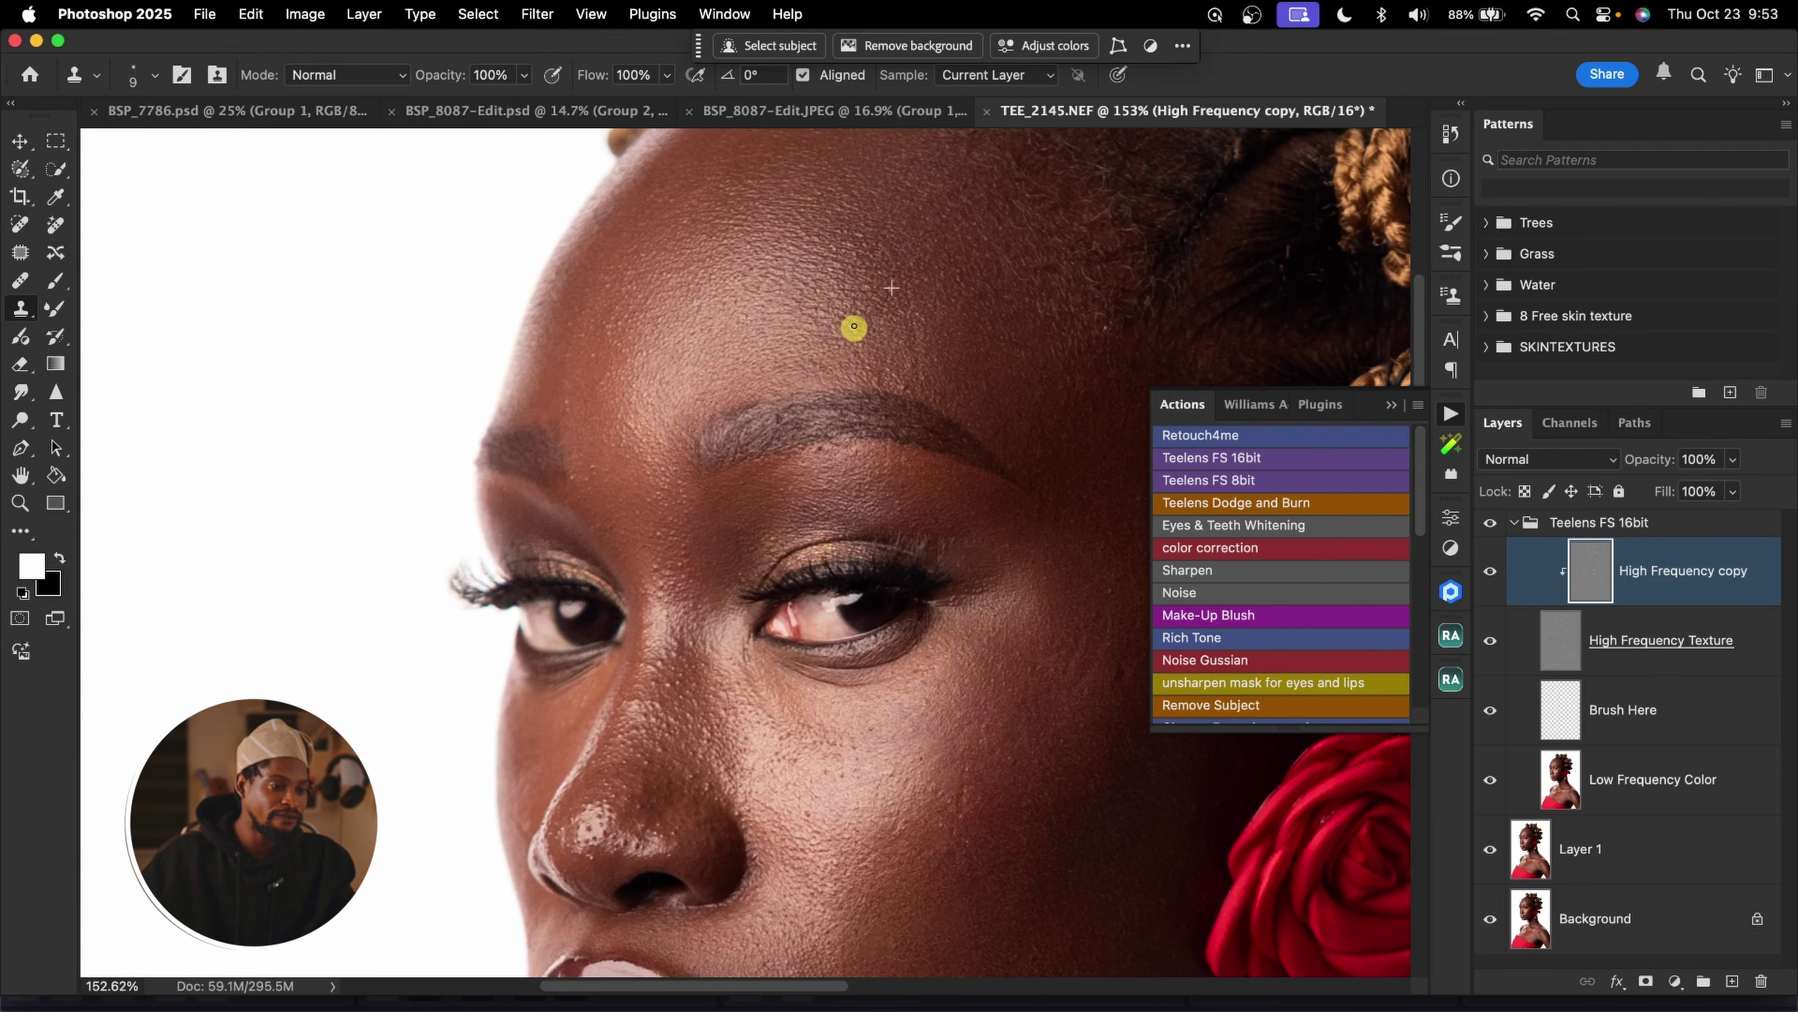
alt+click(691, 352)
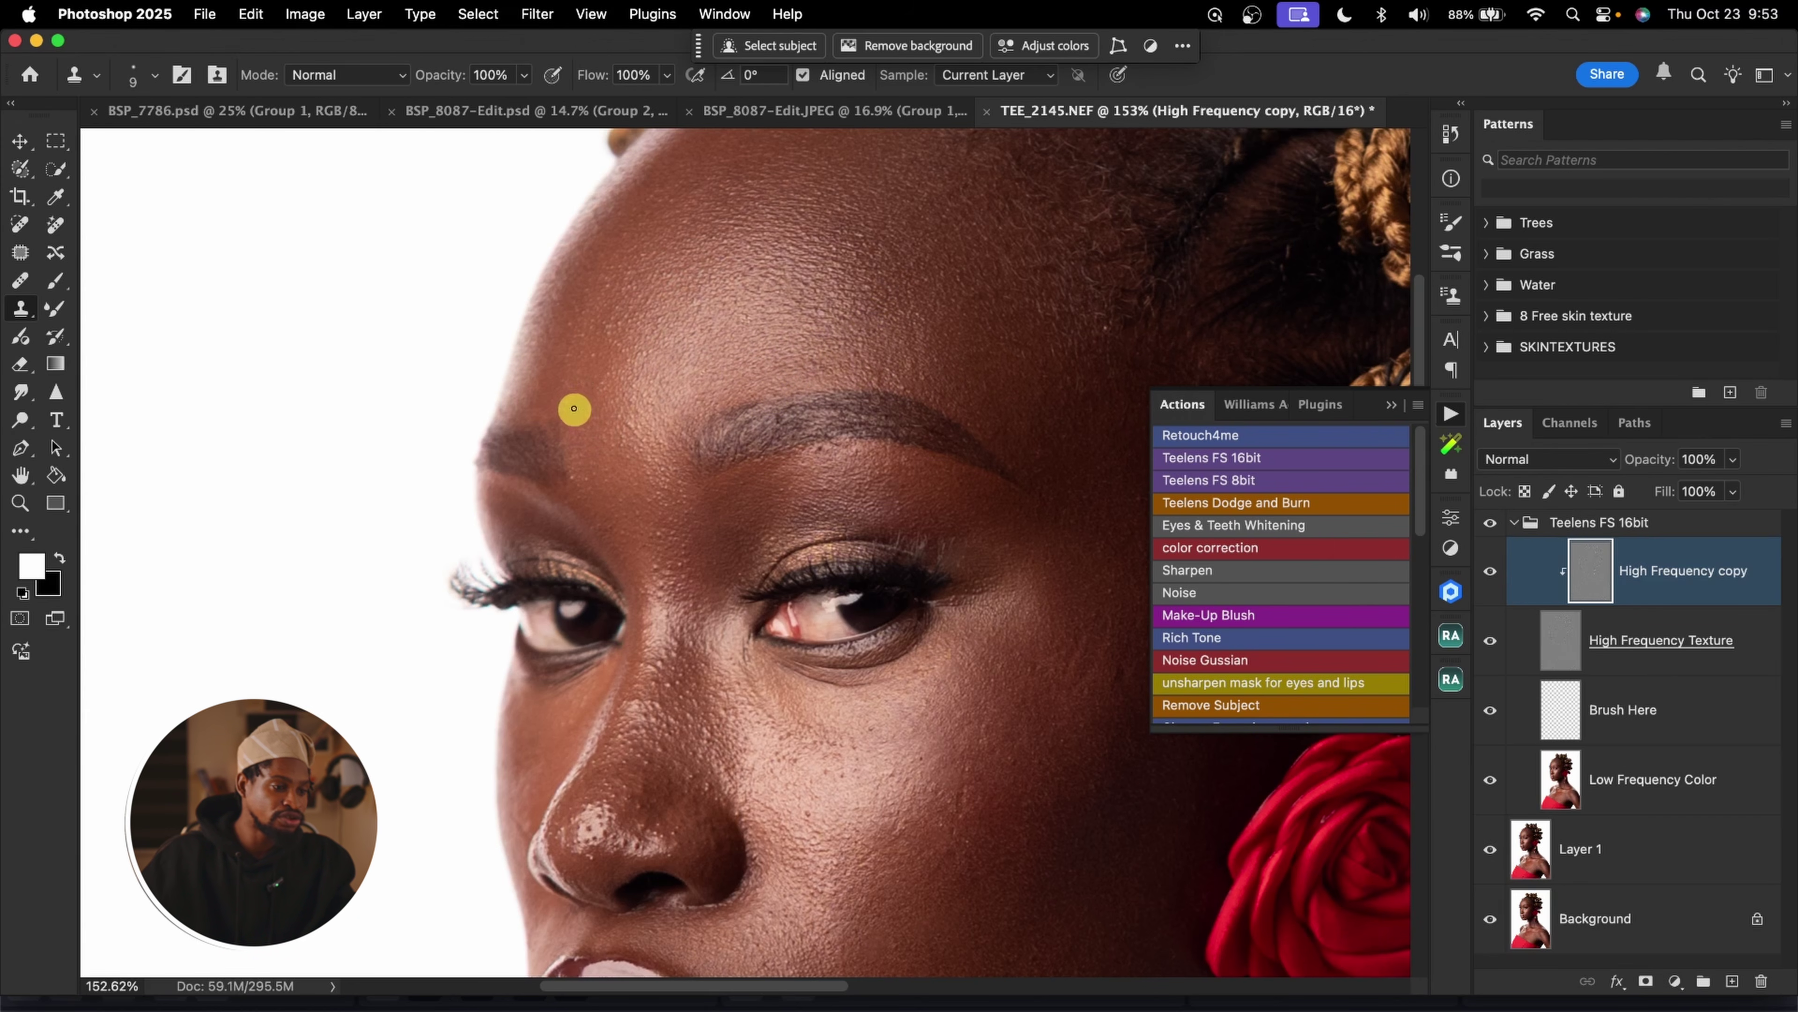
Clone clean skin texture over the remaining bumps on the chin and on the cheek below the eye
drag(855, 562, 775, 436)
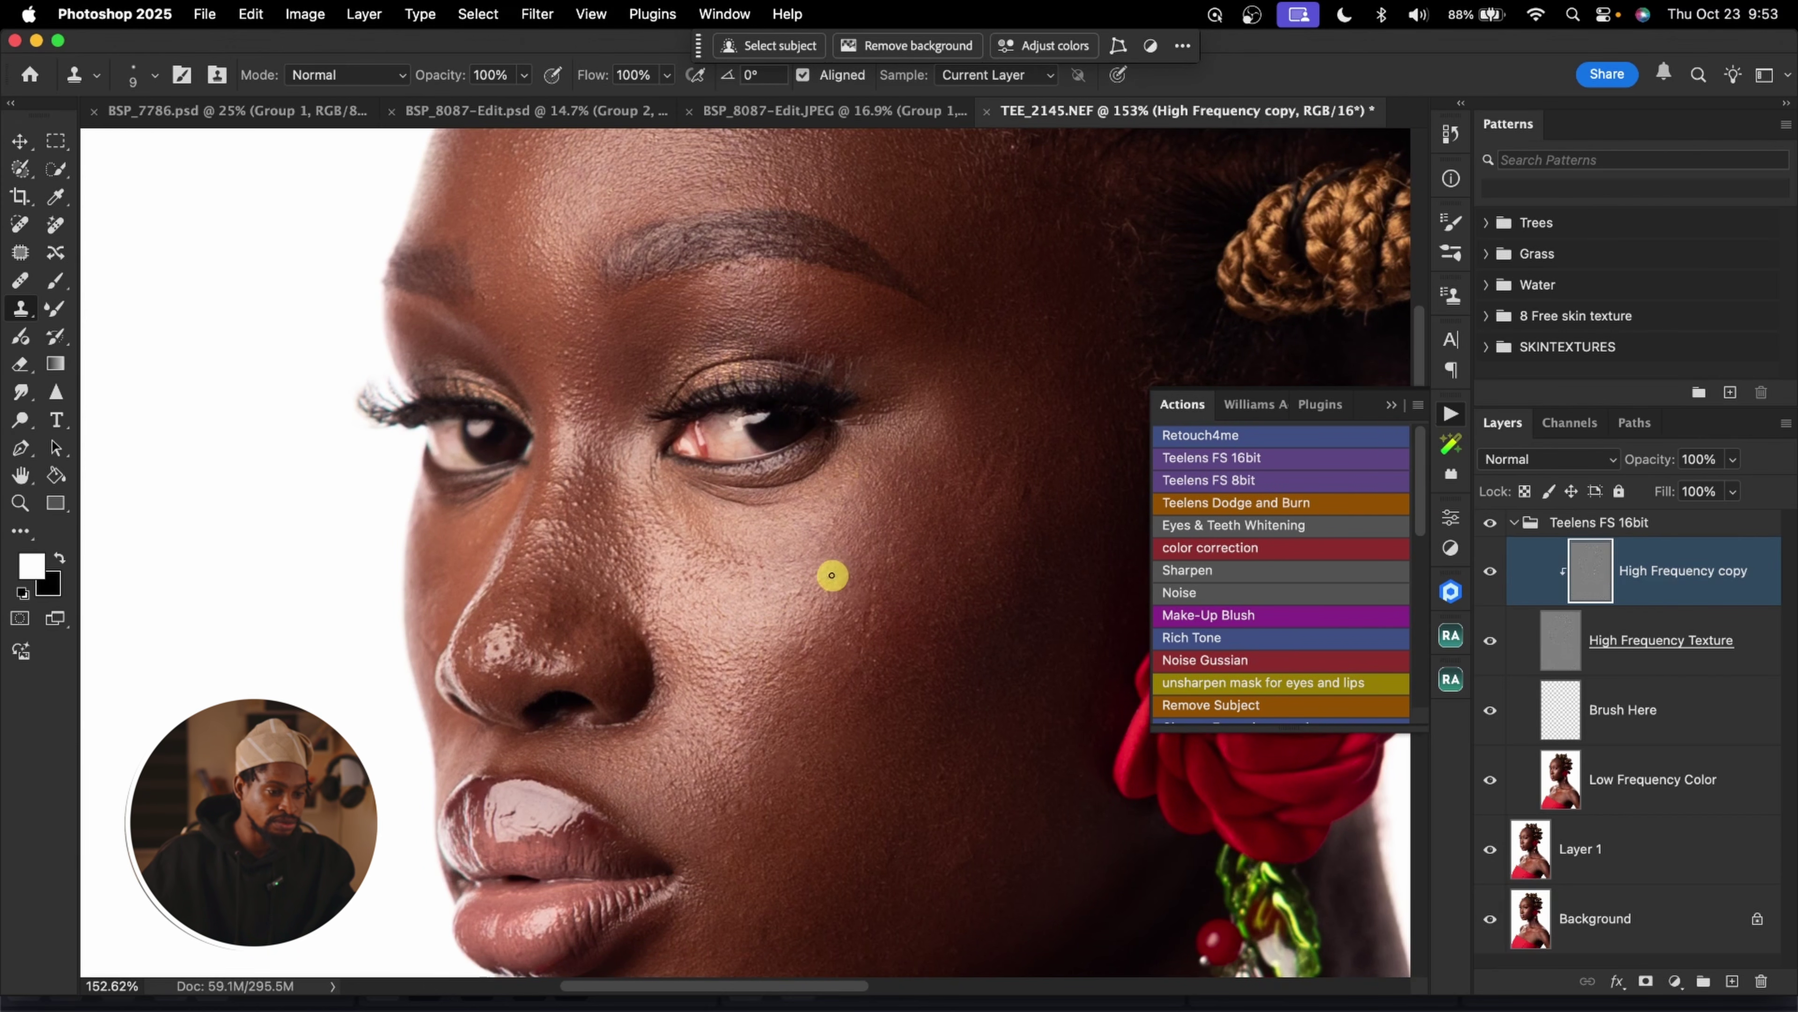
drag(931, 582, 917, 461)
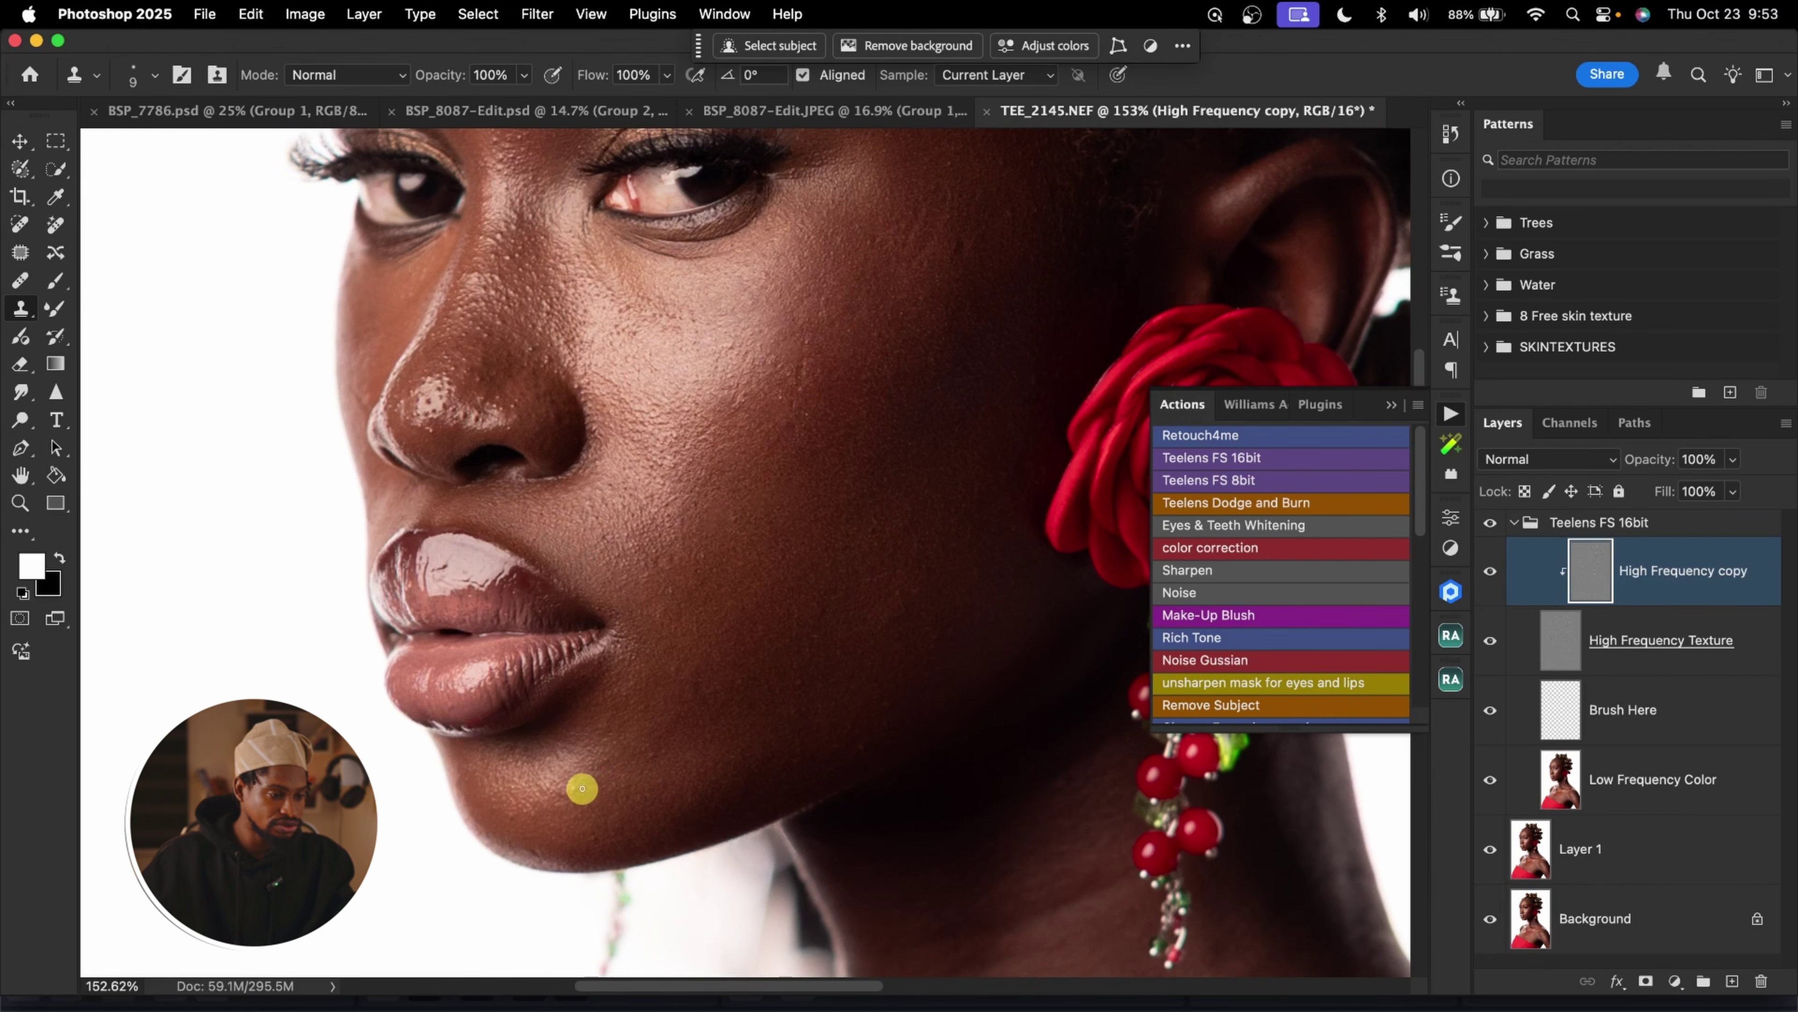
drag(867, 400, 802, 638)
drag(740, 572, 741, 650)
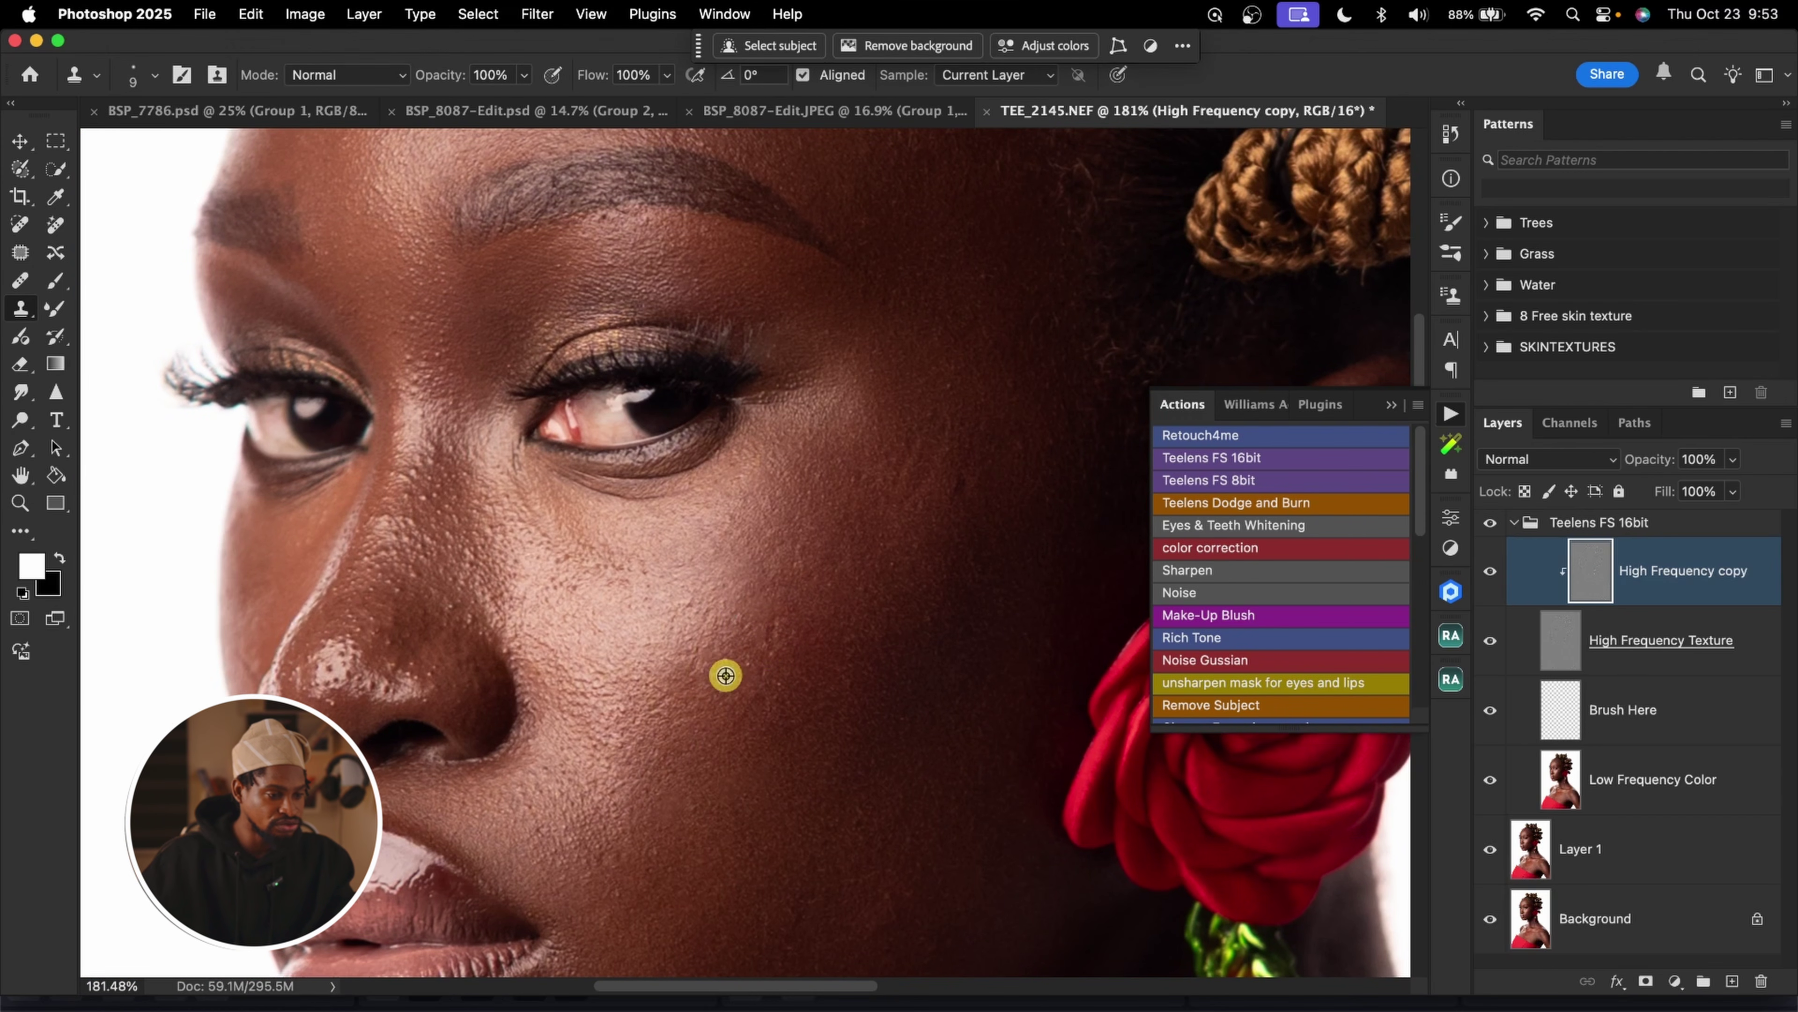
drag(816, 681, 855, 434)
drag(931, 526, 1036, 546)
key(s)
mouse_move(780, 772)
mouse_down()
mouse_move(895, 595)
mouse_move(880, 486)
mouse_move(893, 607)
mouse_up()
alt+click(819, 498)
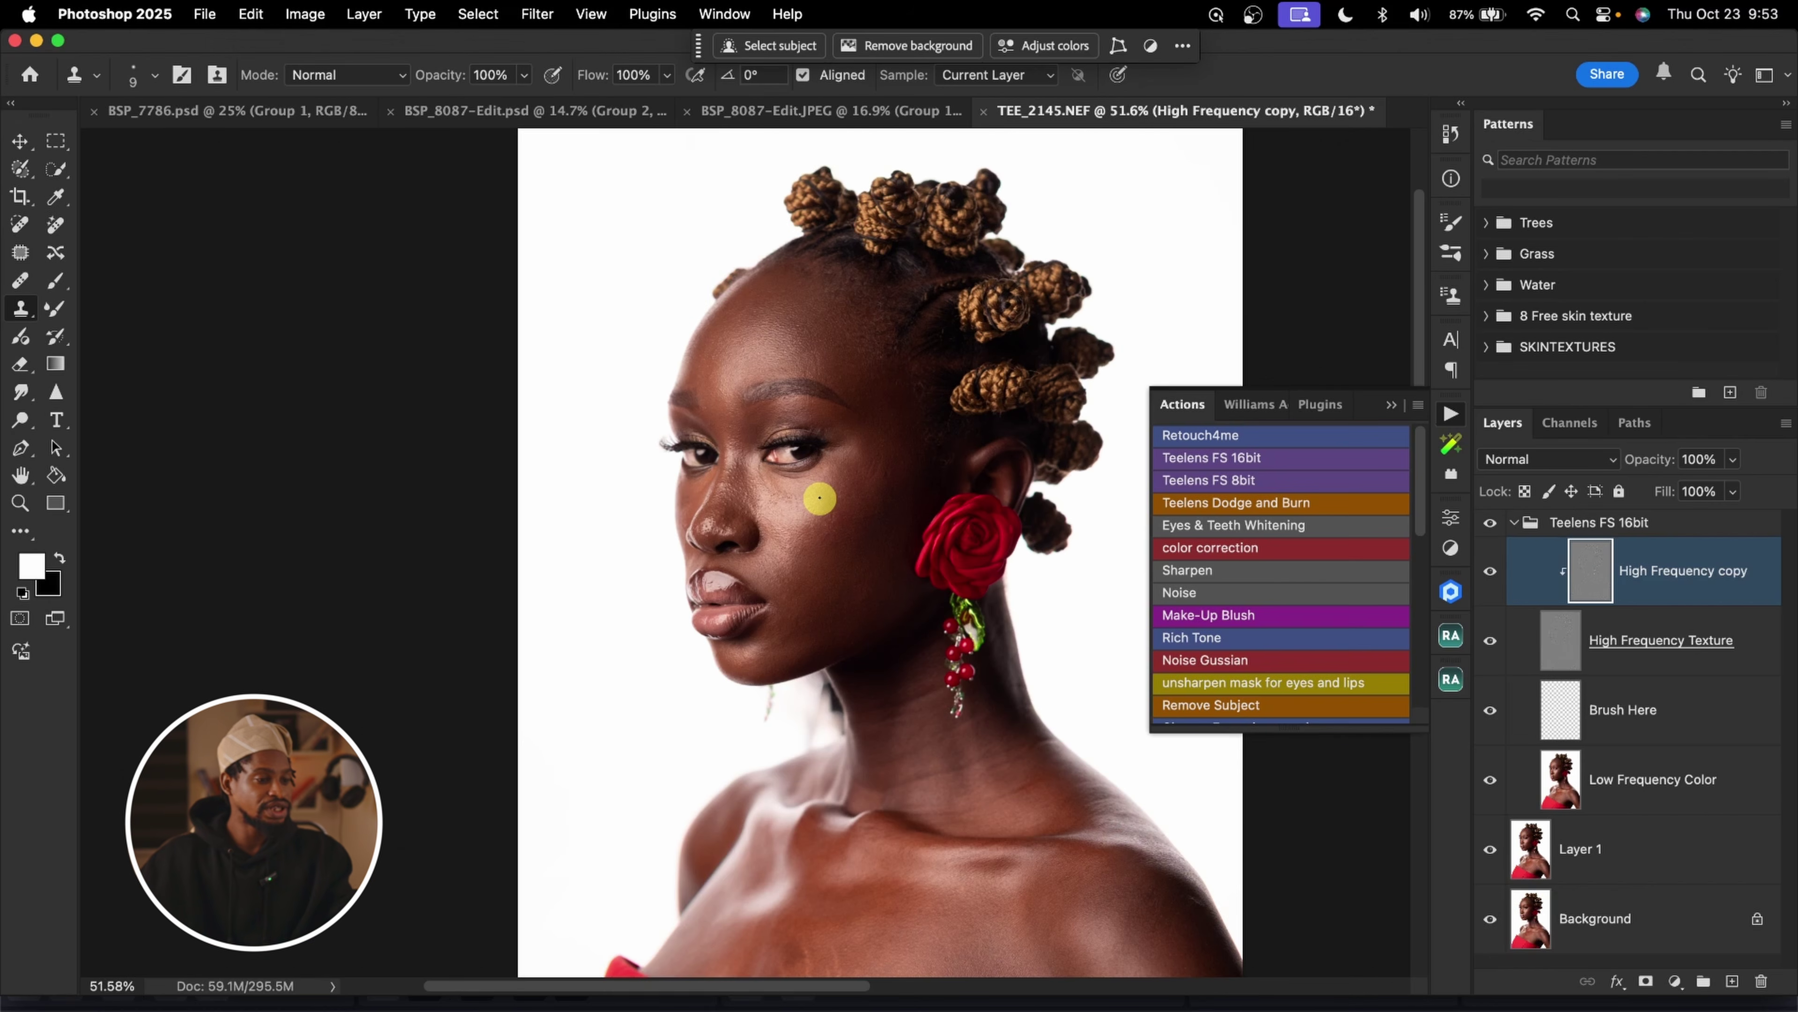
Switch to the Mixer Brush with the Soft Round preset and check its colour and load options
click(54, 309)
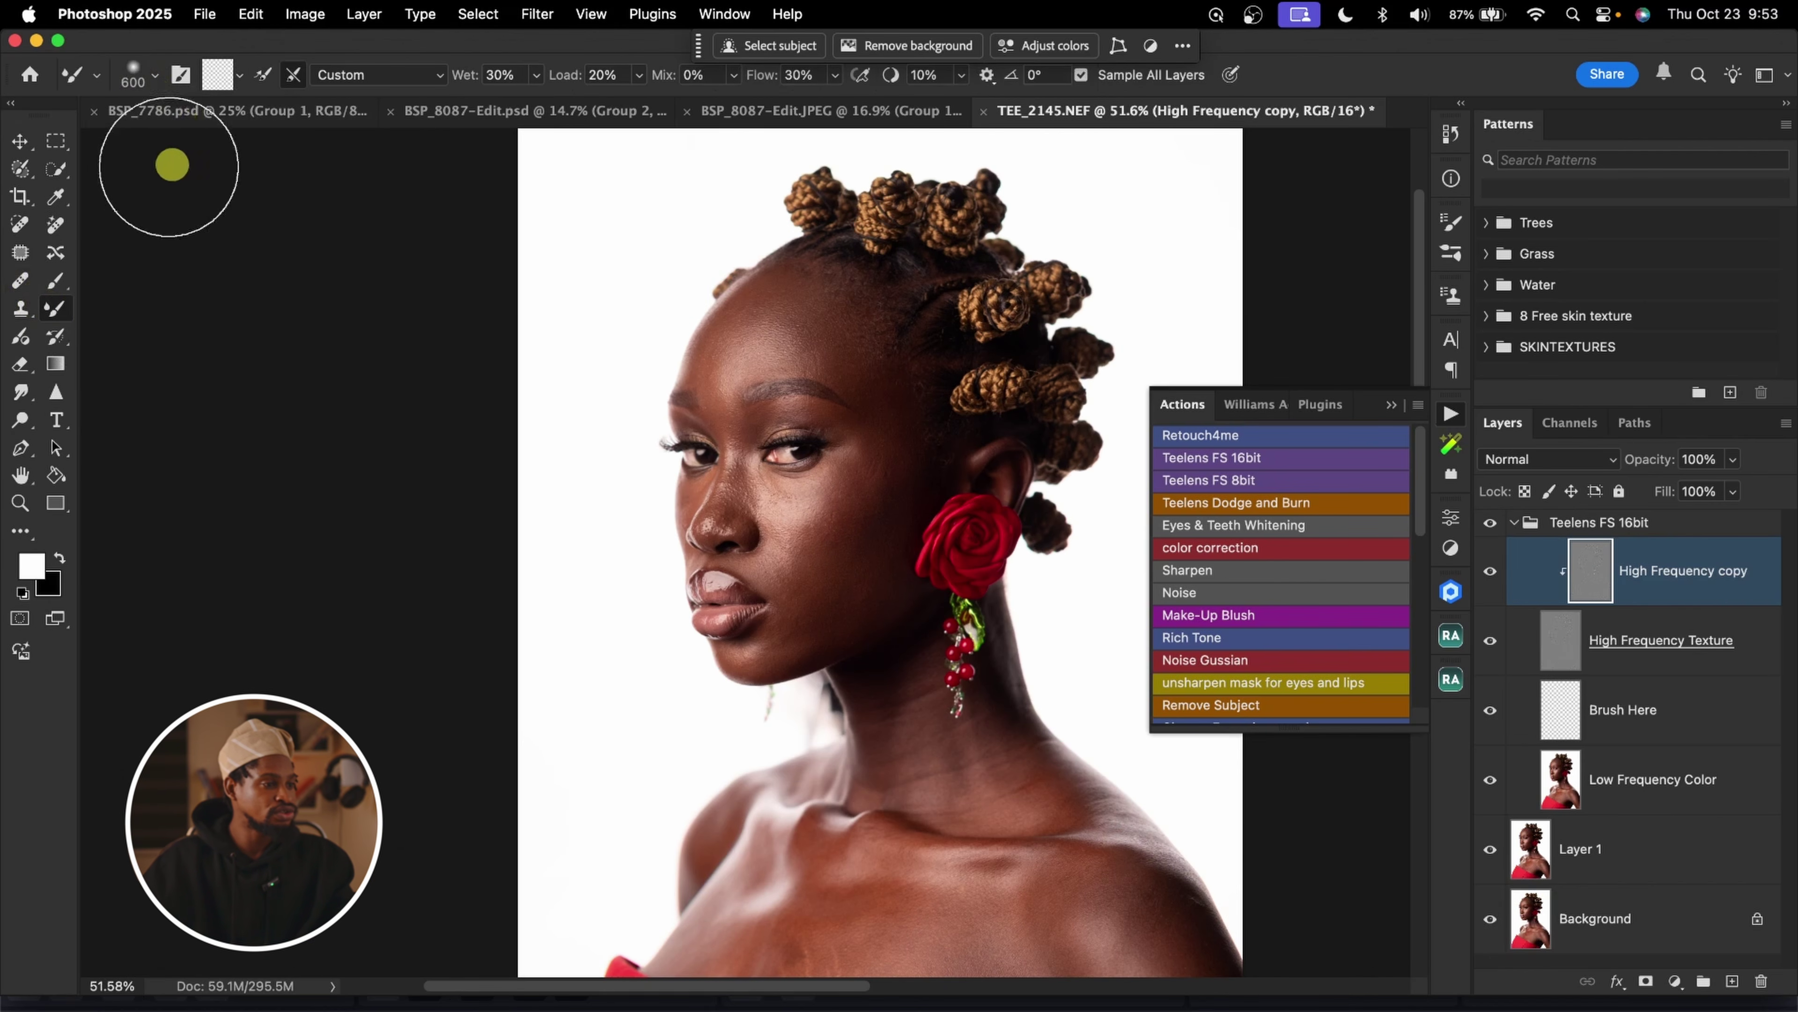
click(138, 78)
click(116, 269)
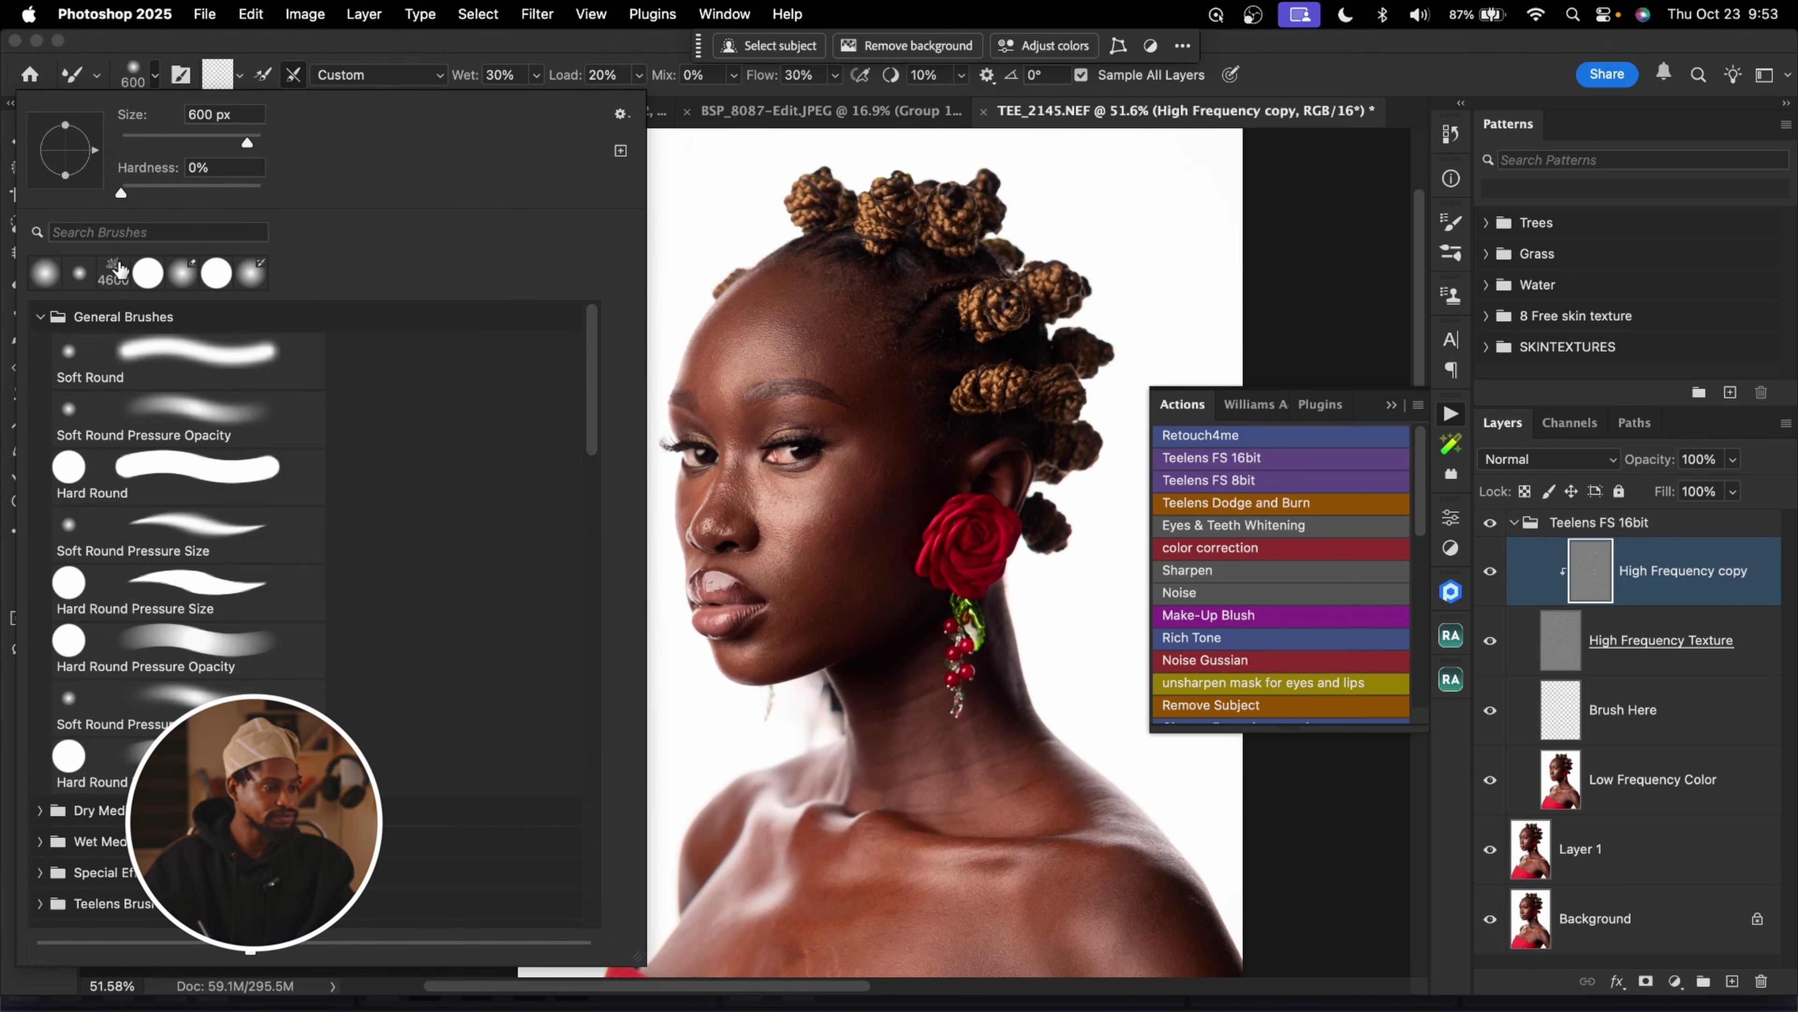
click(166, 372)
key(Return)
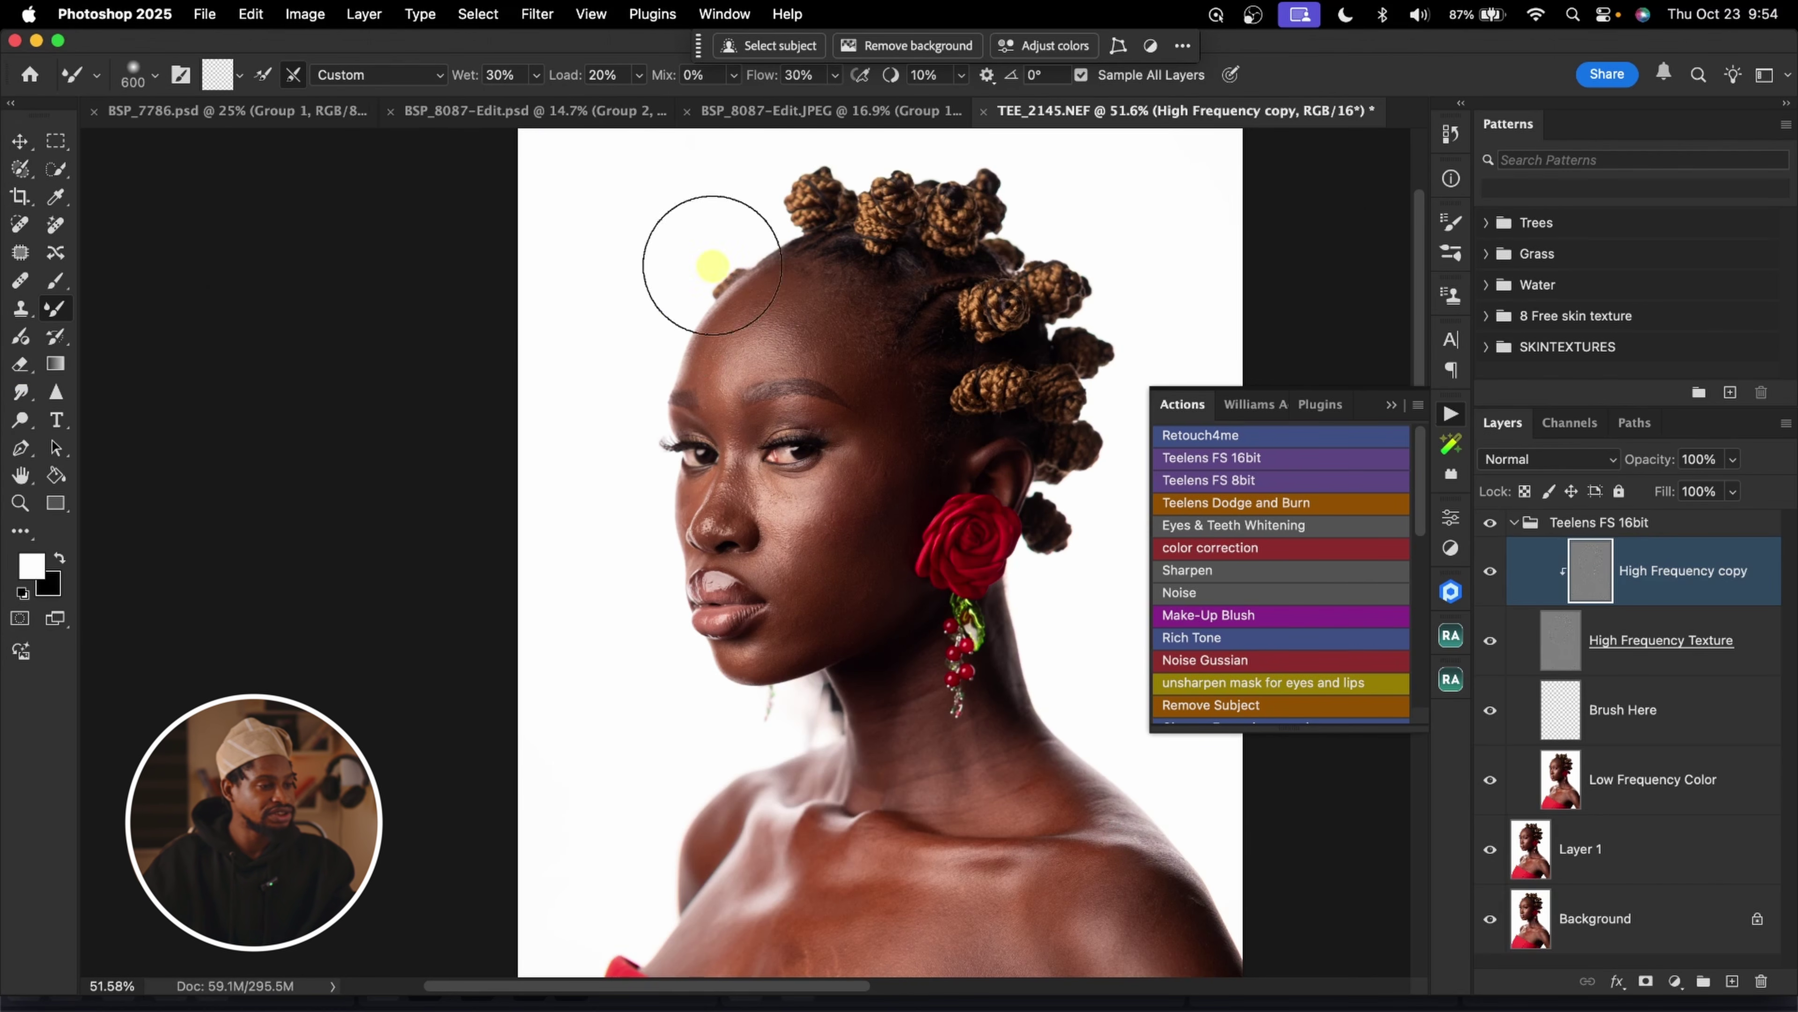
click(226, 73)
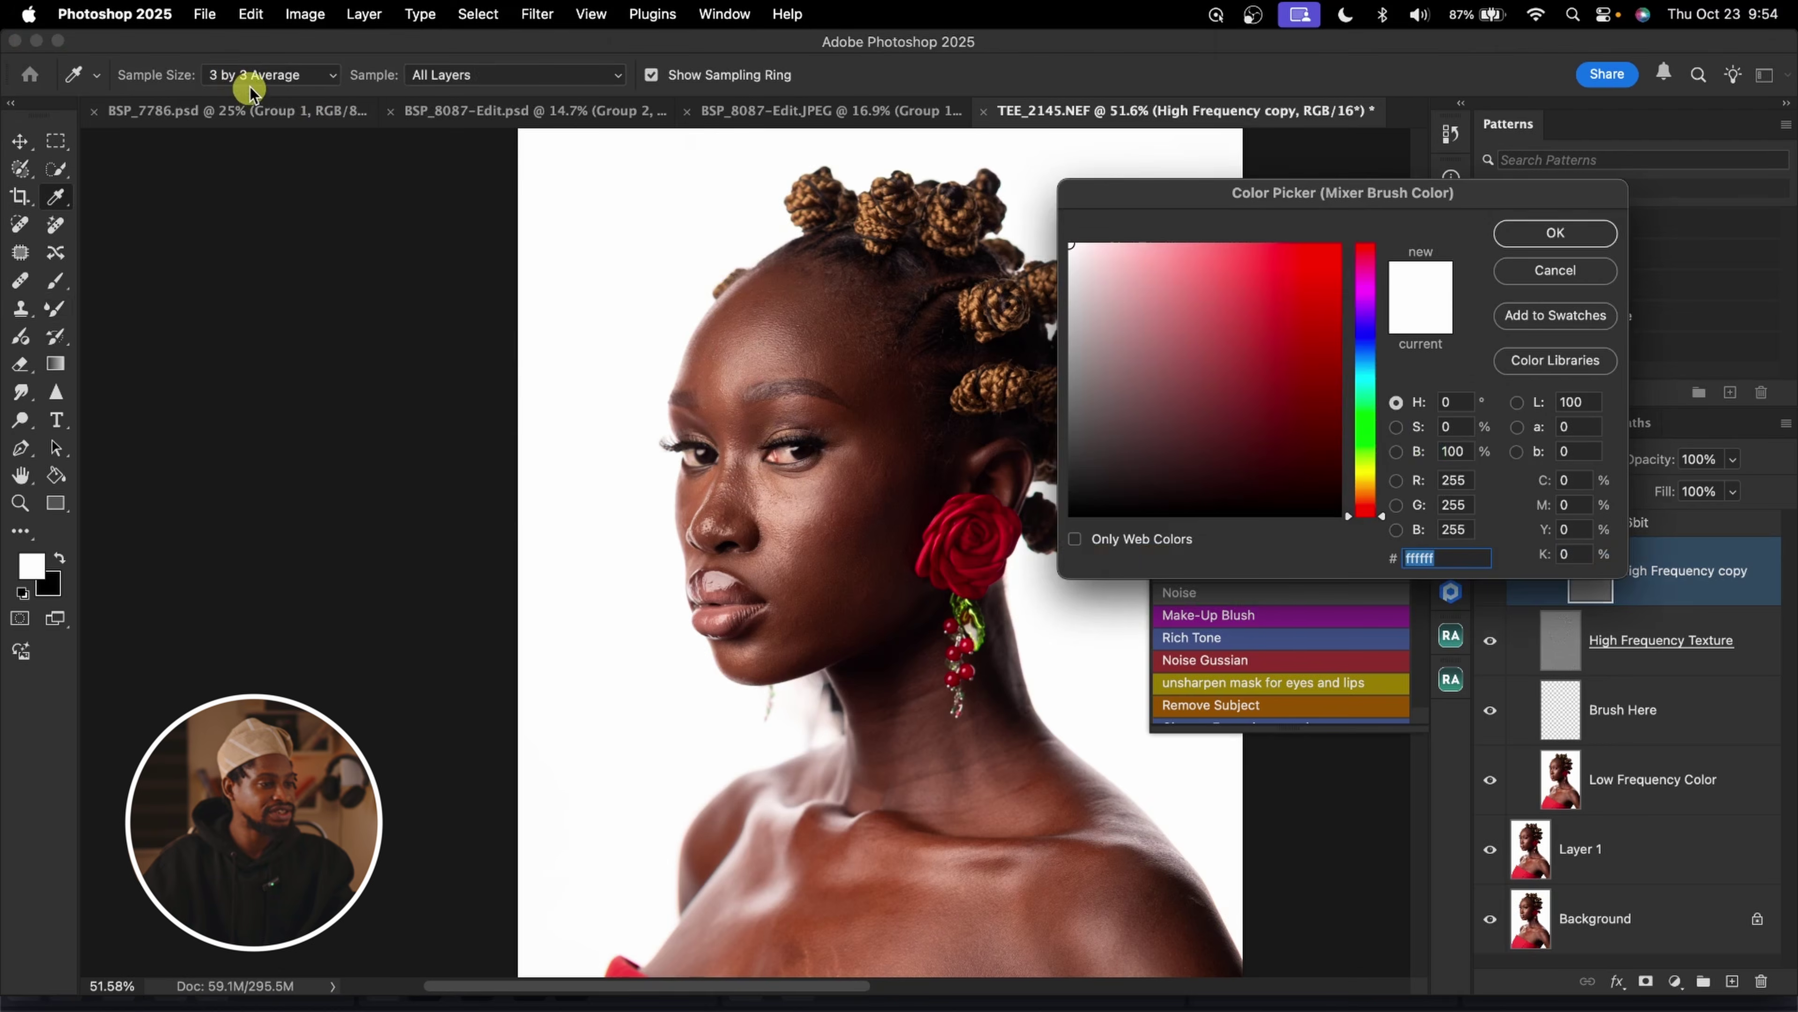
click(1547, 268)
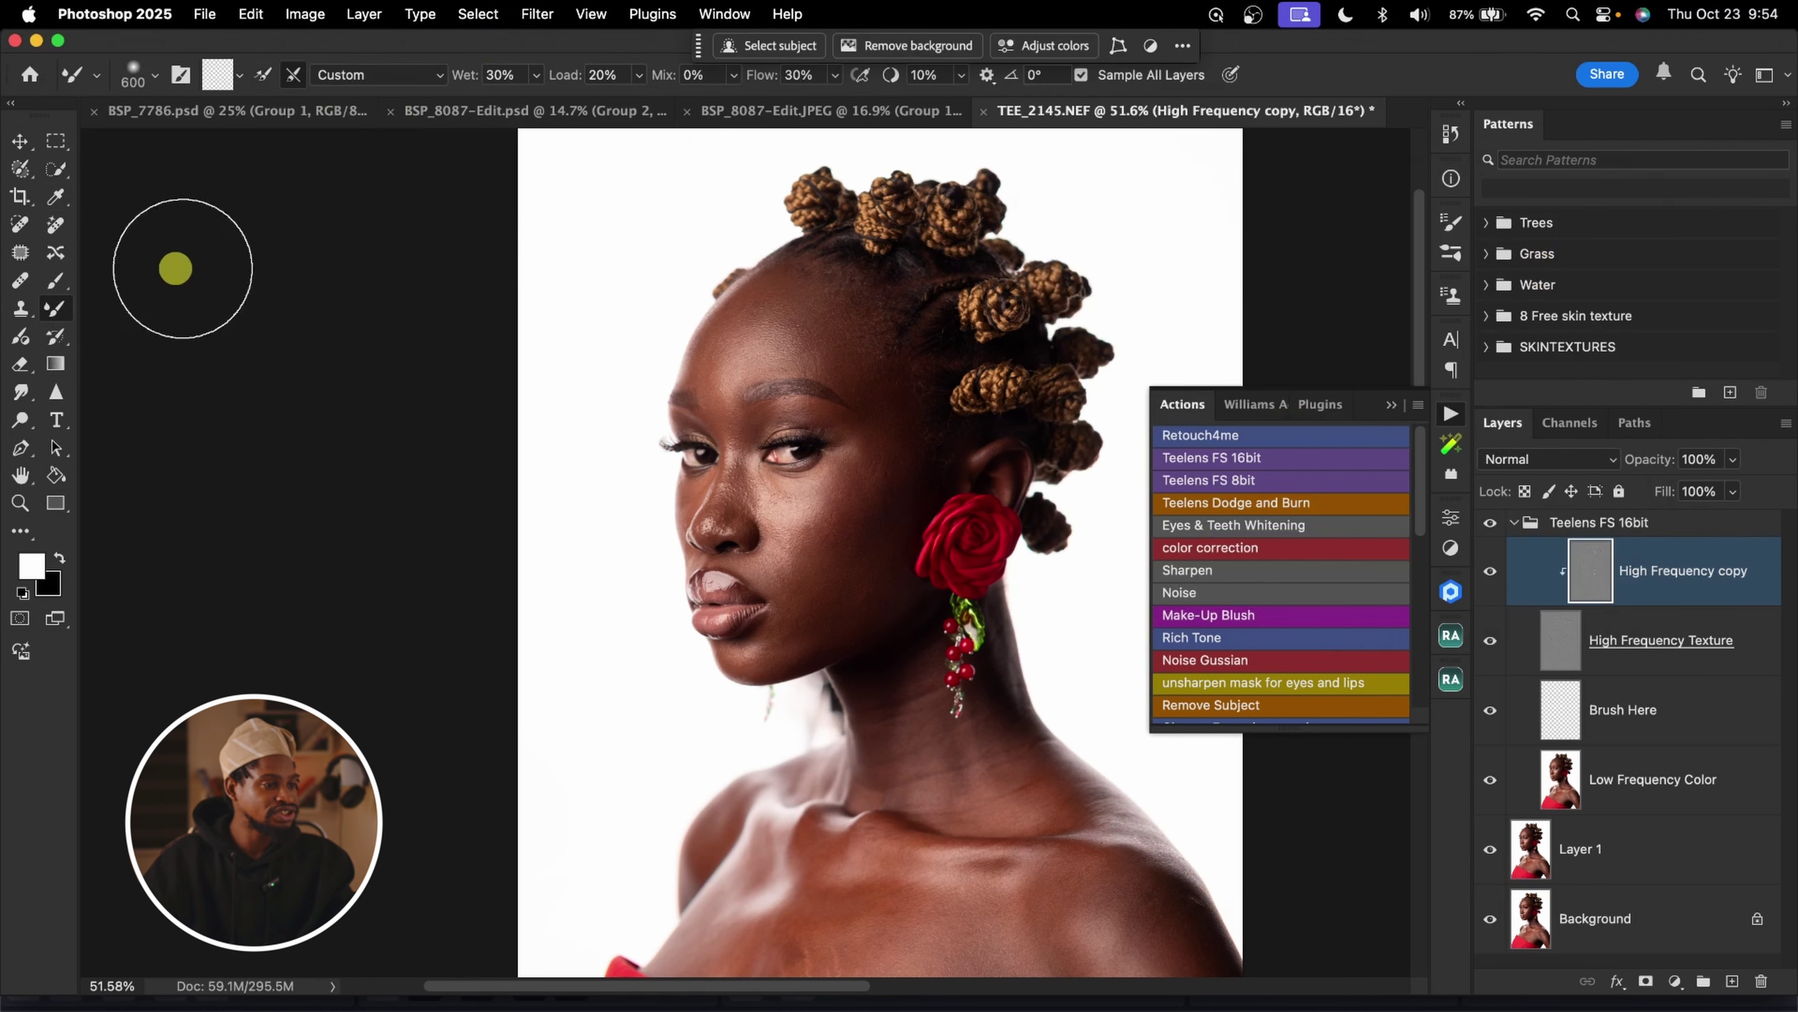
click(240, 76)
click(262, 124)
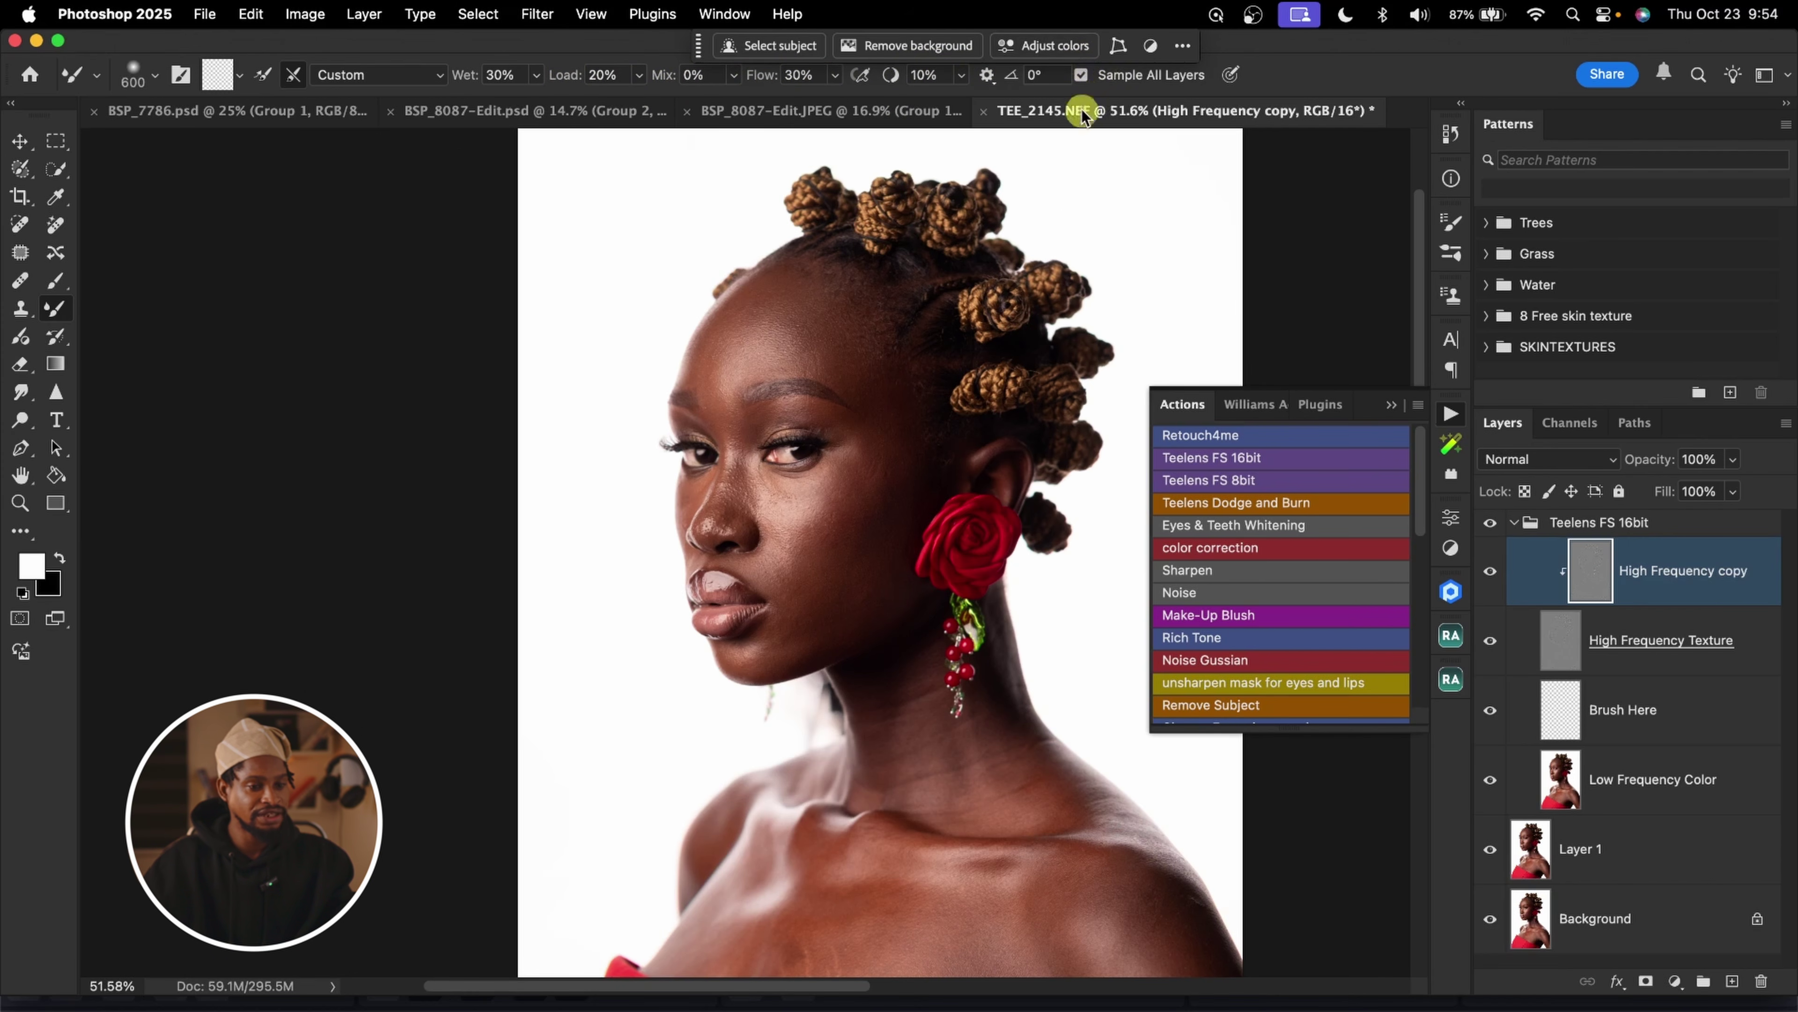
Collapse the Actions list and make the Brush Here layer active
click(1391, 408)
click(1624, 717)
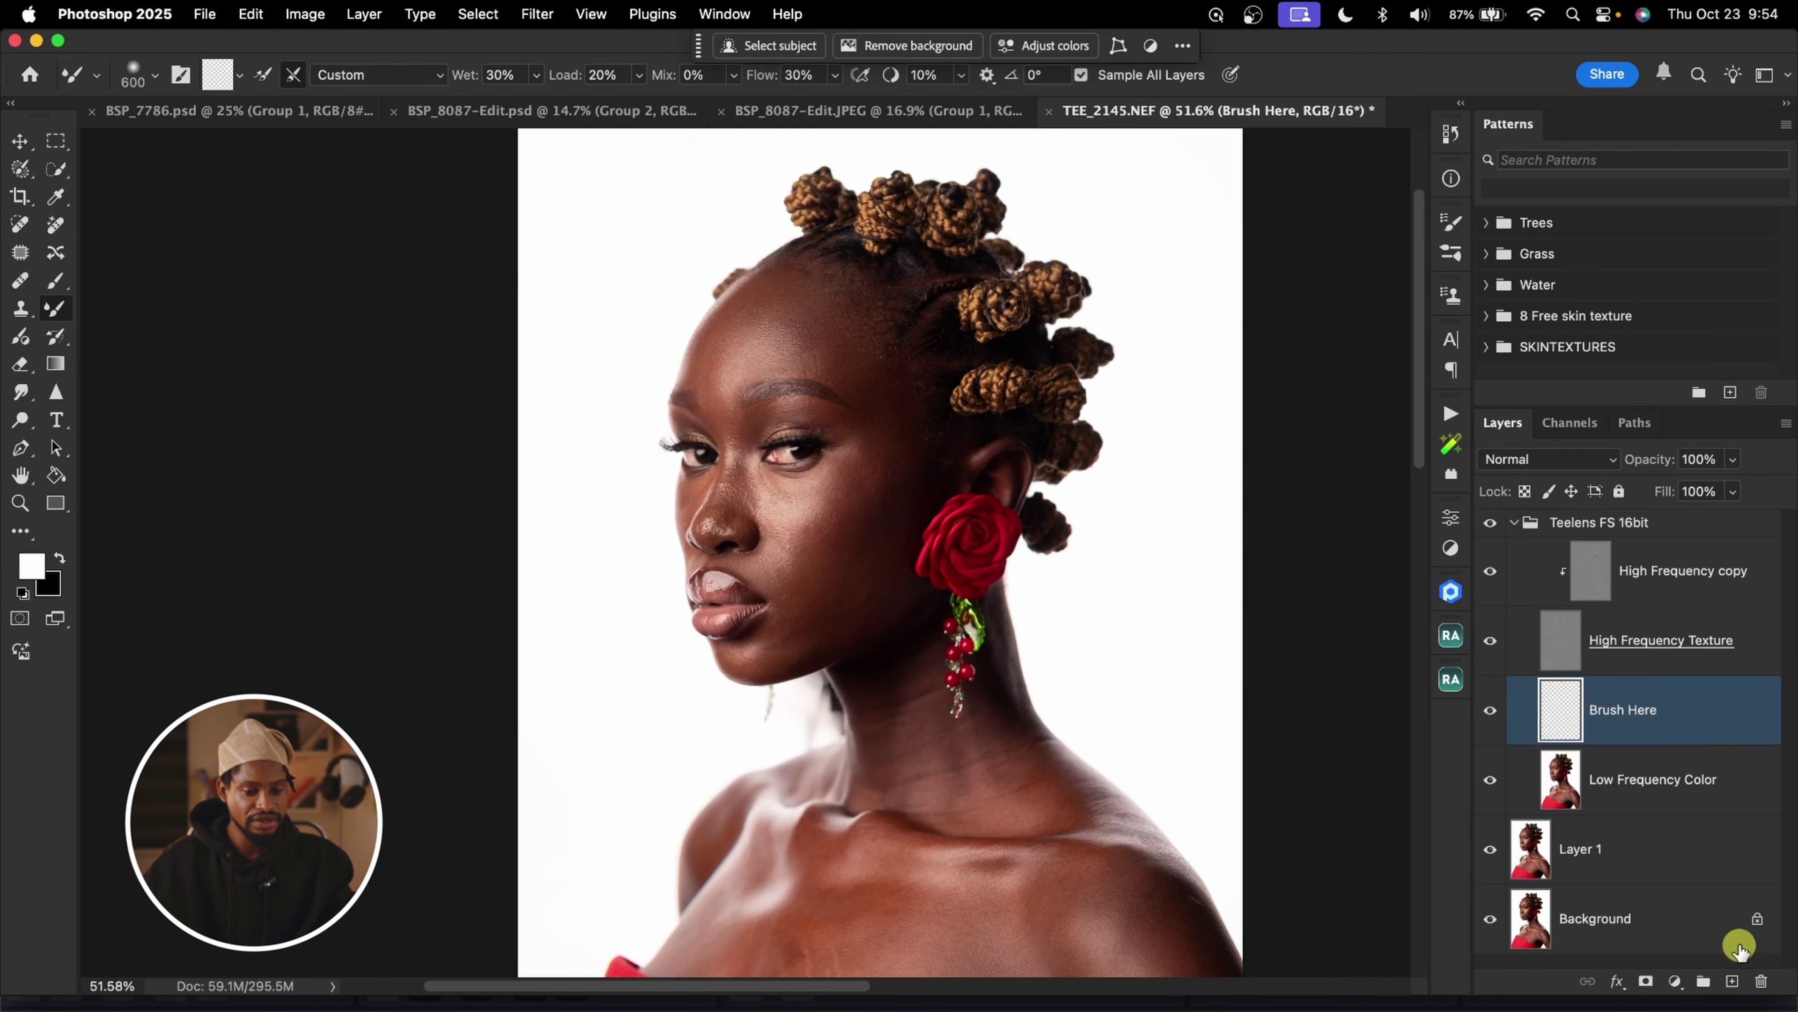
Add a blank layer above the Brush Here layer and delete it again
click(1733, 980)
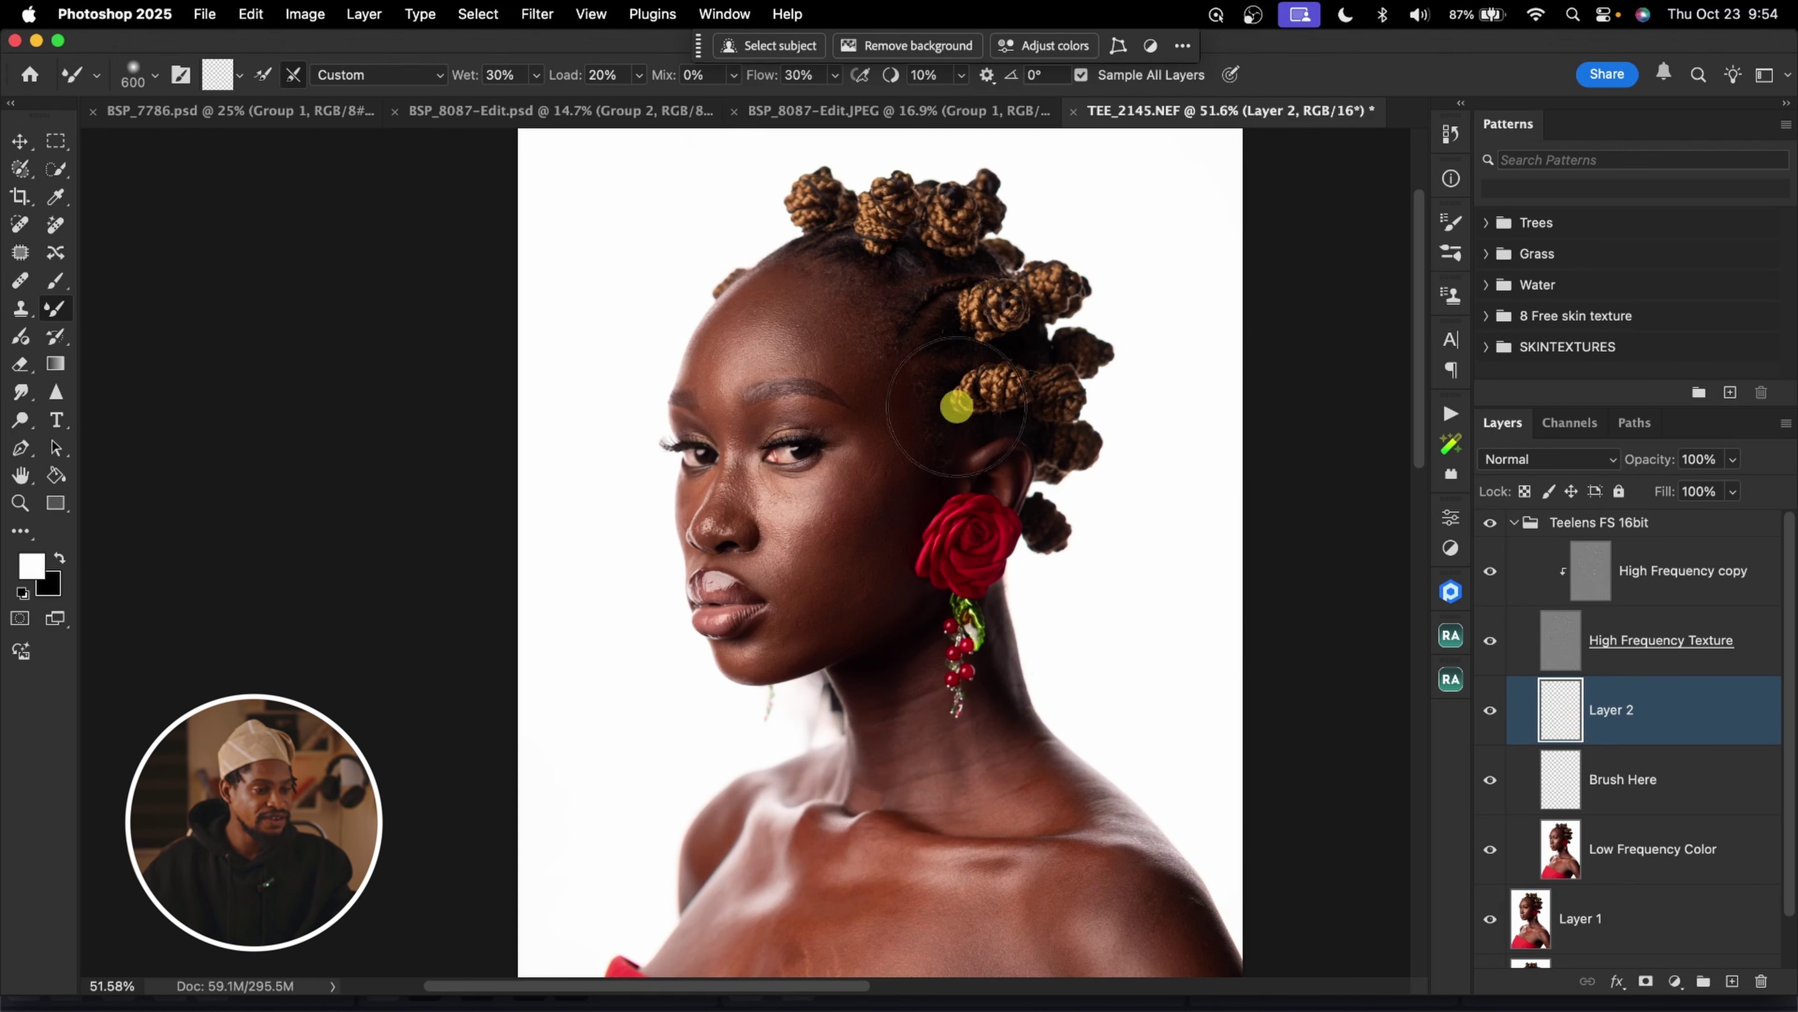
click(1631, 772)
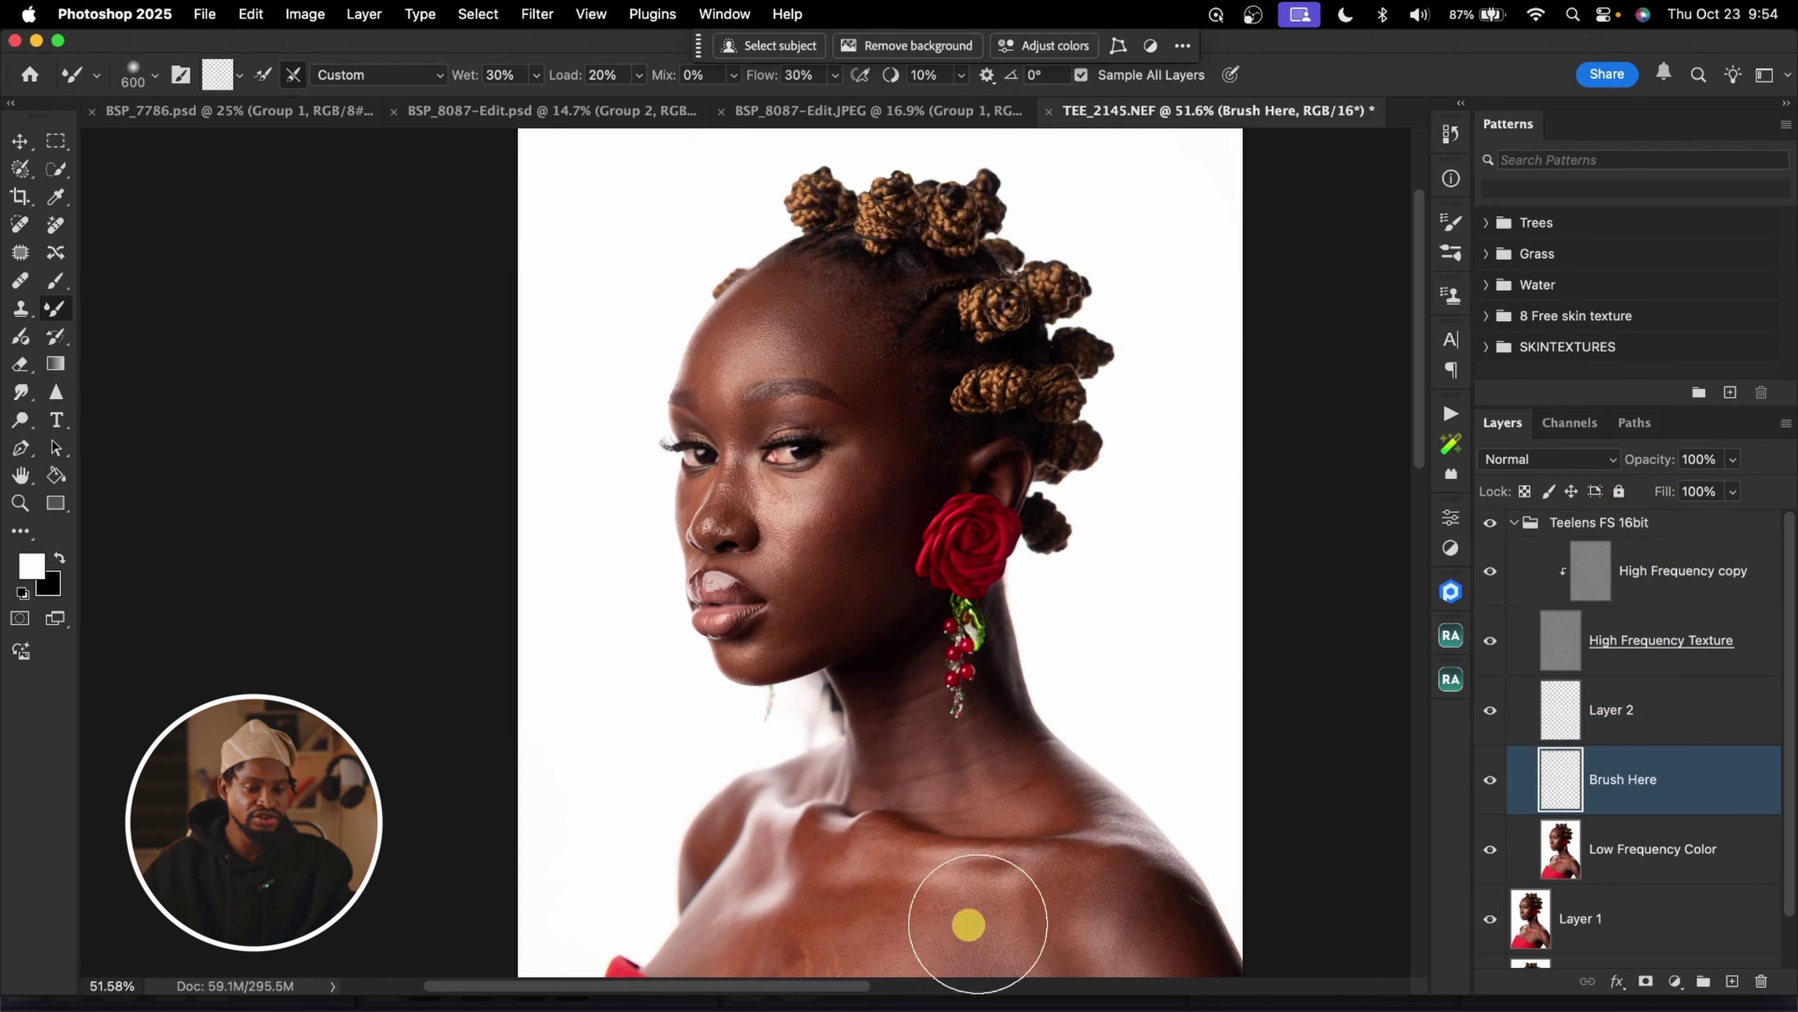
click(1610, 709)
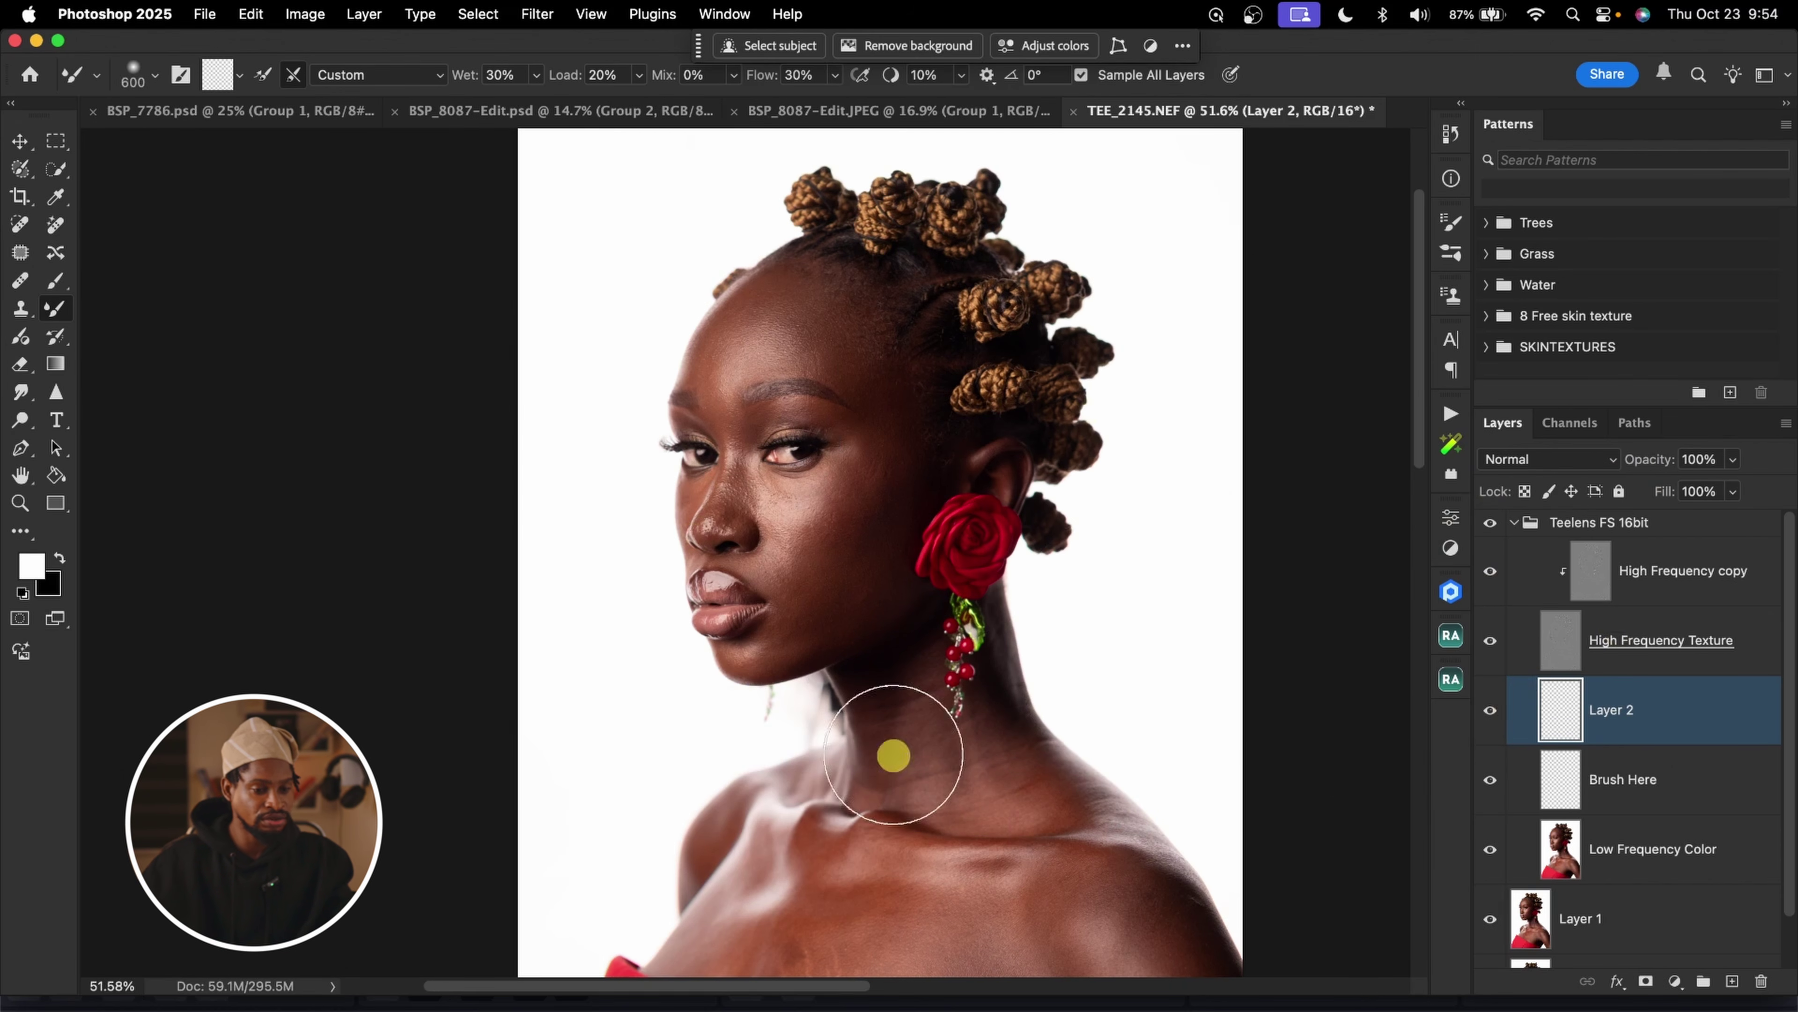
key(BackSpace)
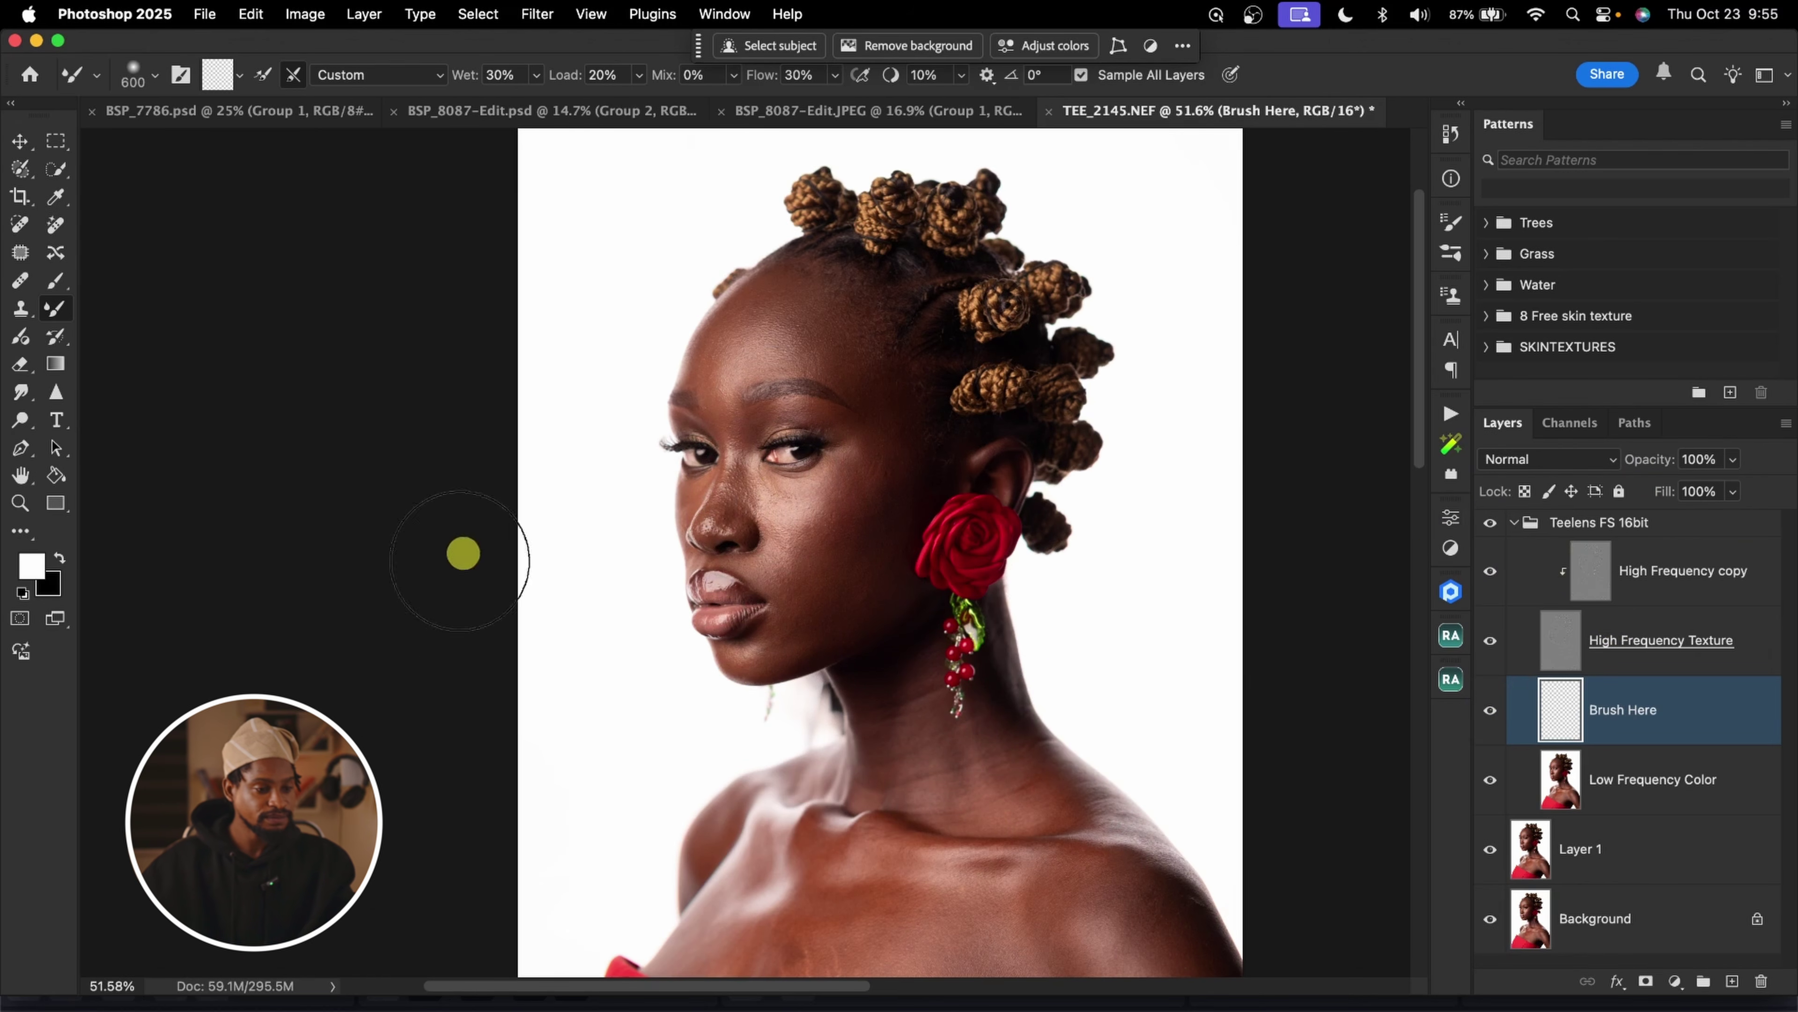
Examine the face's low-frequency colour with the High Frequency Texture layer hidden, and show the layer again
click(1491, 641)
key(z)
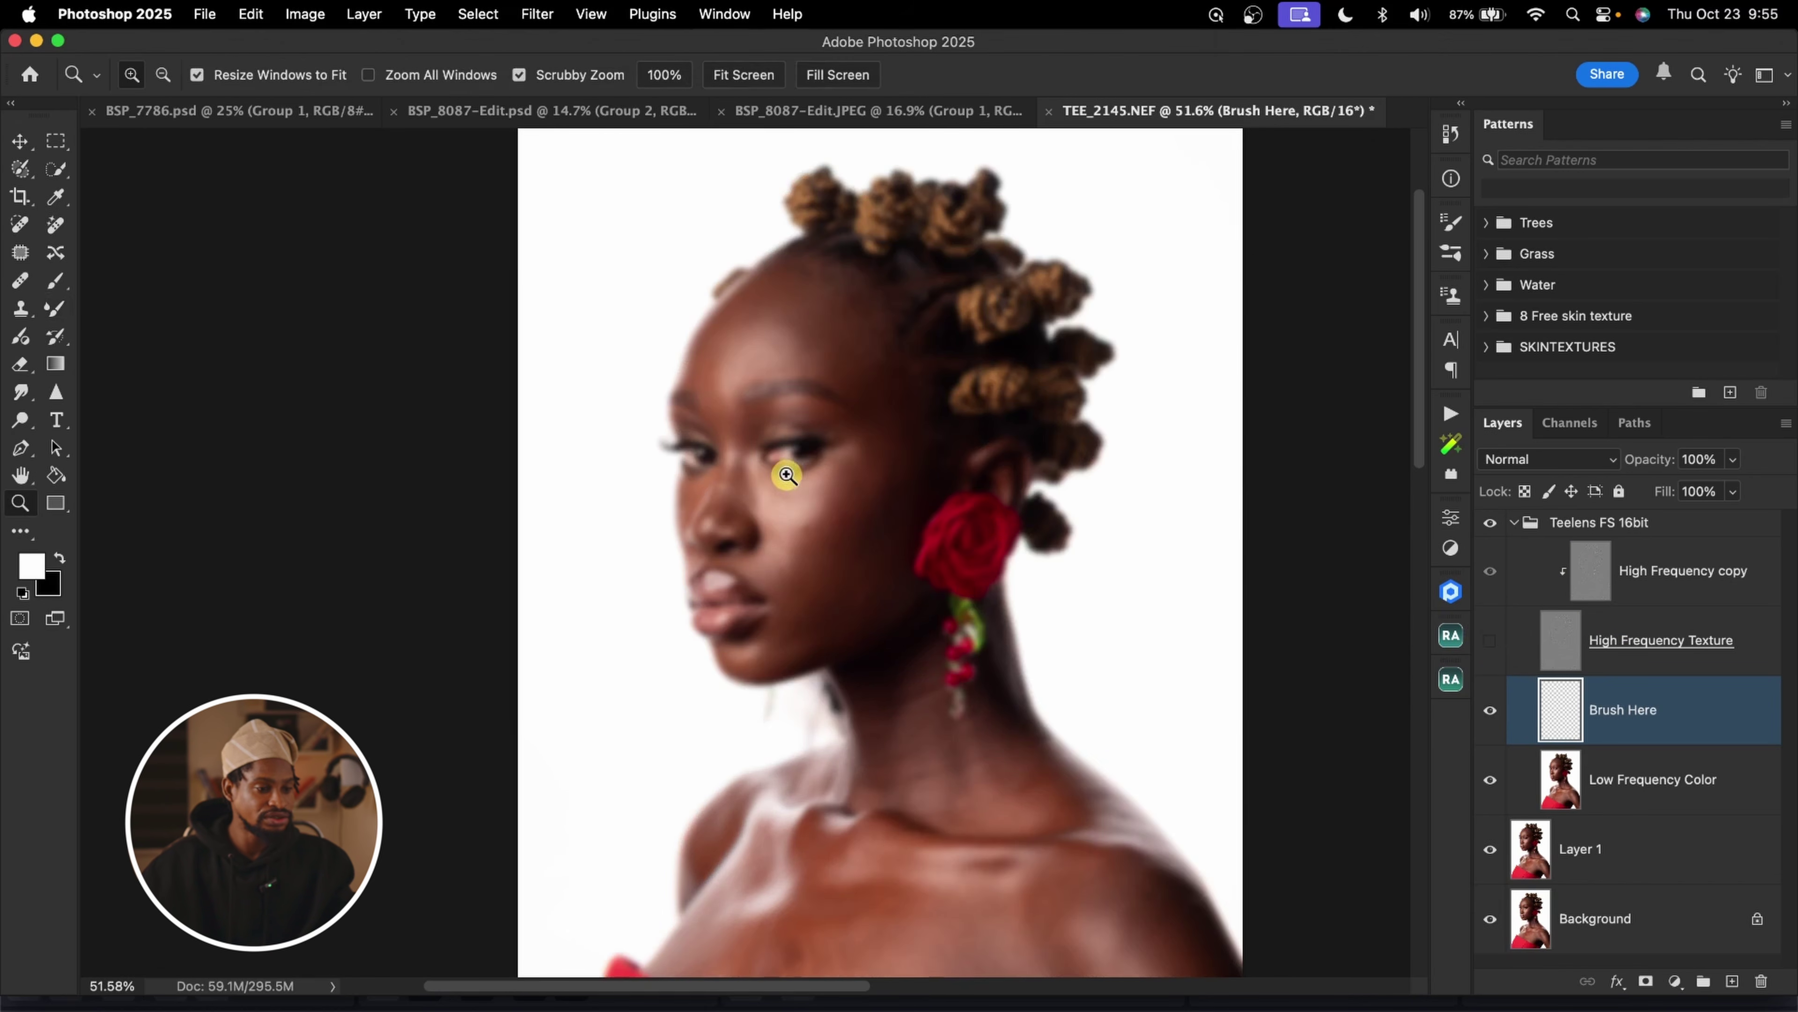
click(846, 467)
scroll(927, 425, down, 1)
key(b)
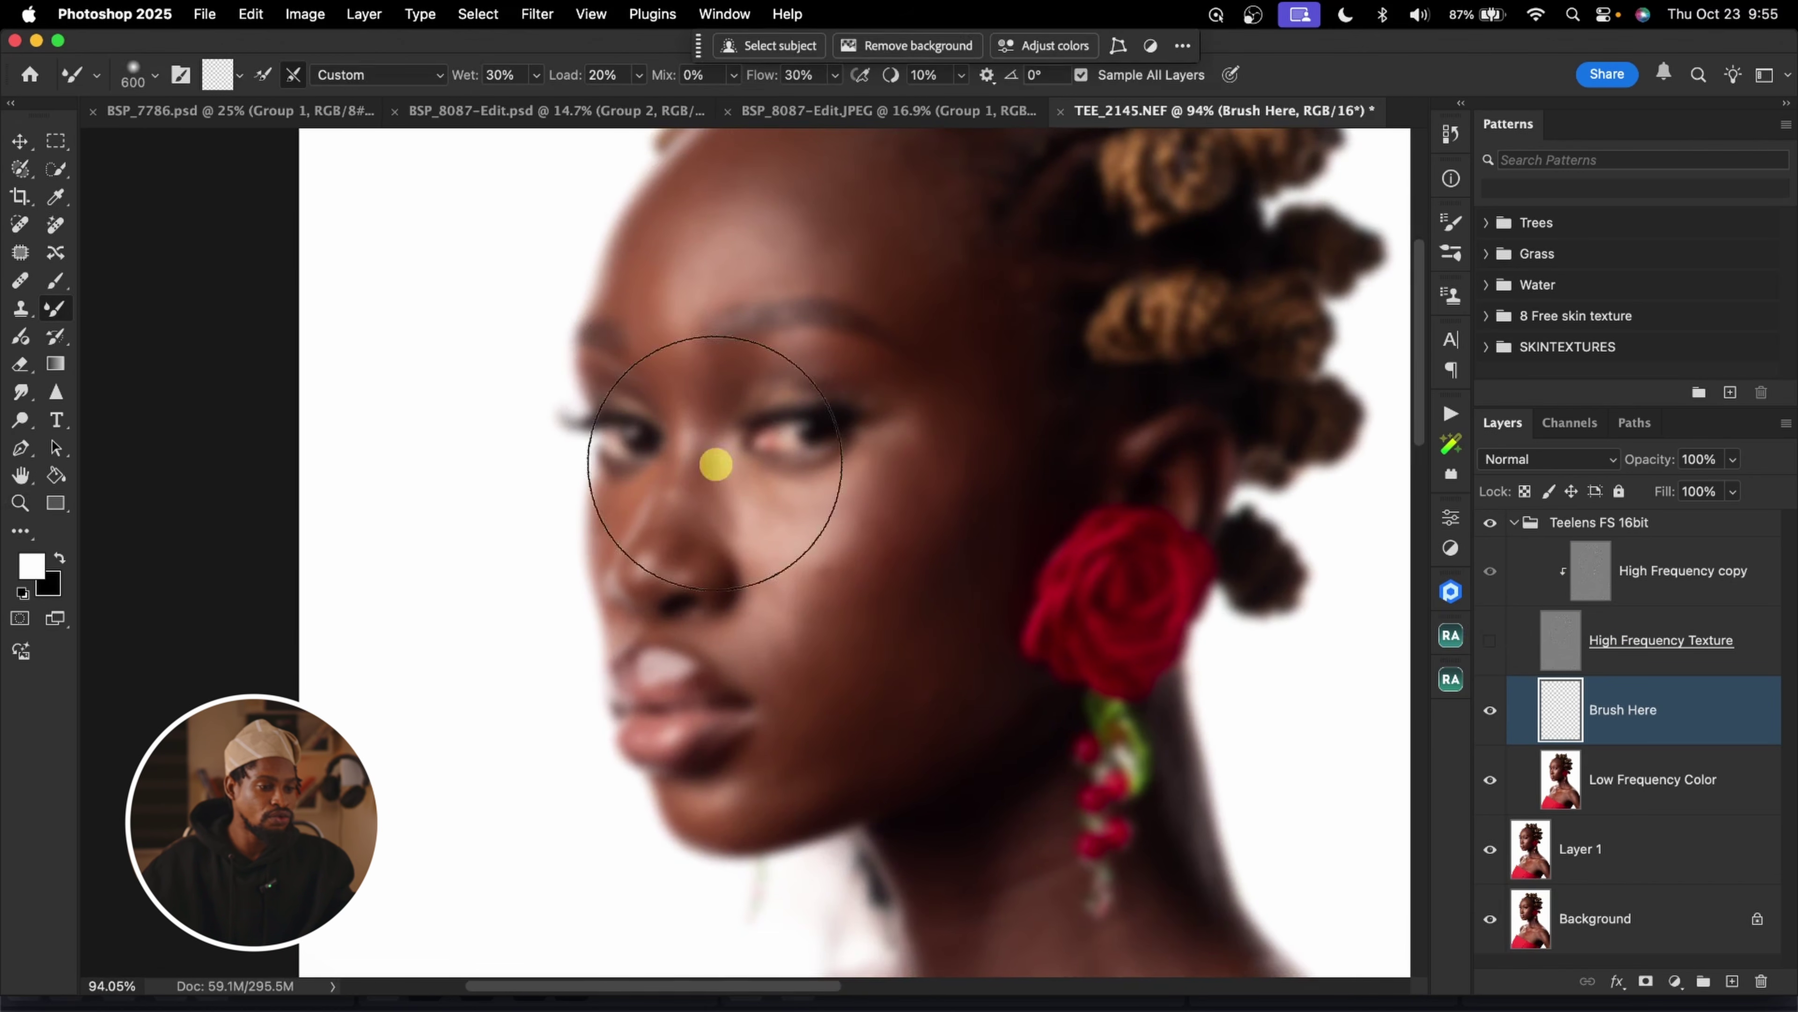
click(1510, 624)
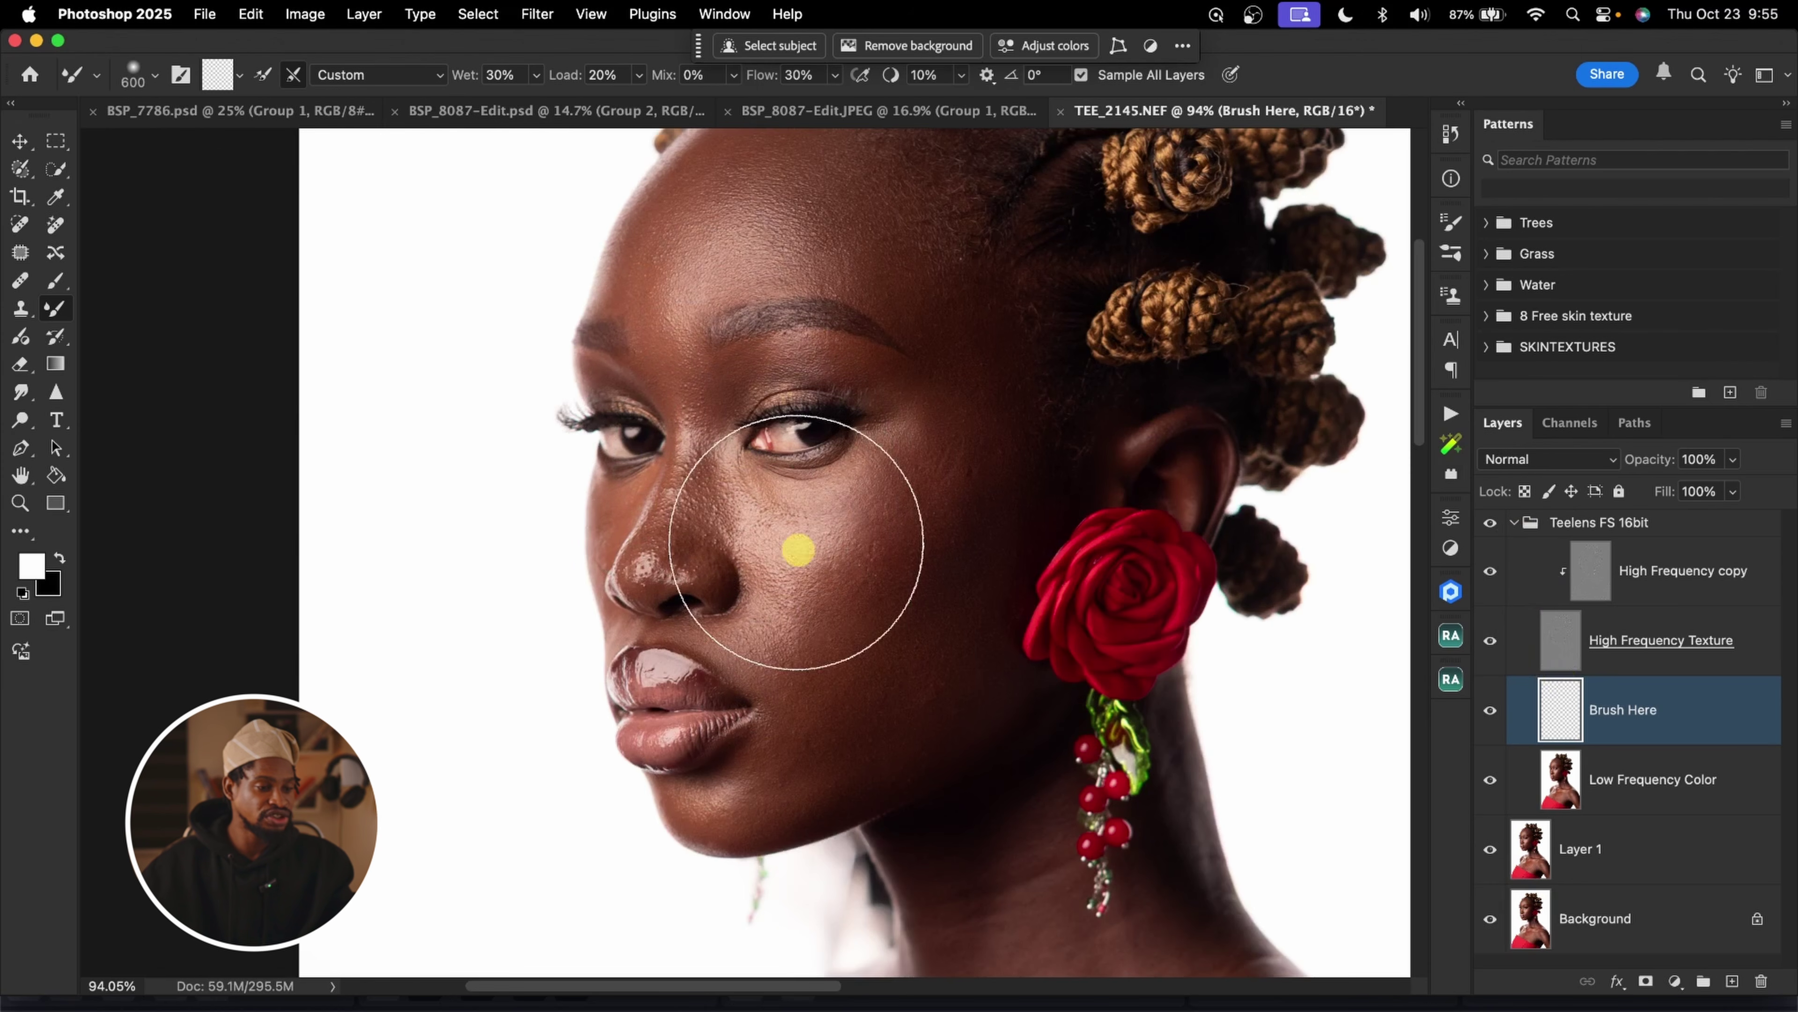
Try Mixer Brush sizes between 700 px and 100 px over the cheek and the area around the eye
mouse_move(798, 550)
mouse_down()
mouse_move(859, 447)
mouse_move(797, 501)
mouse_move(815, 552)
mouse_move(833, 506)
mouse_move(829, 528)
mouse_move(878, 495)
mouse_move(761, 493)
mouse_move(847, 457)
mouse_move(810, 536)
mouse_up()
key(bracketright)
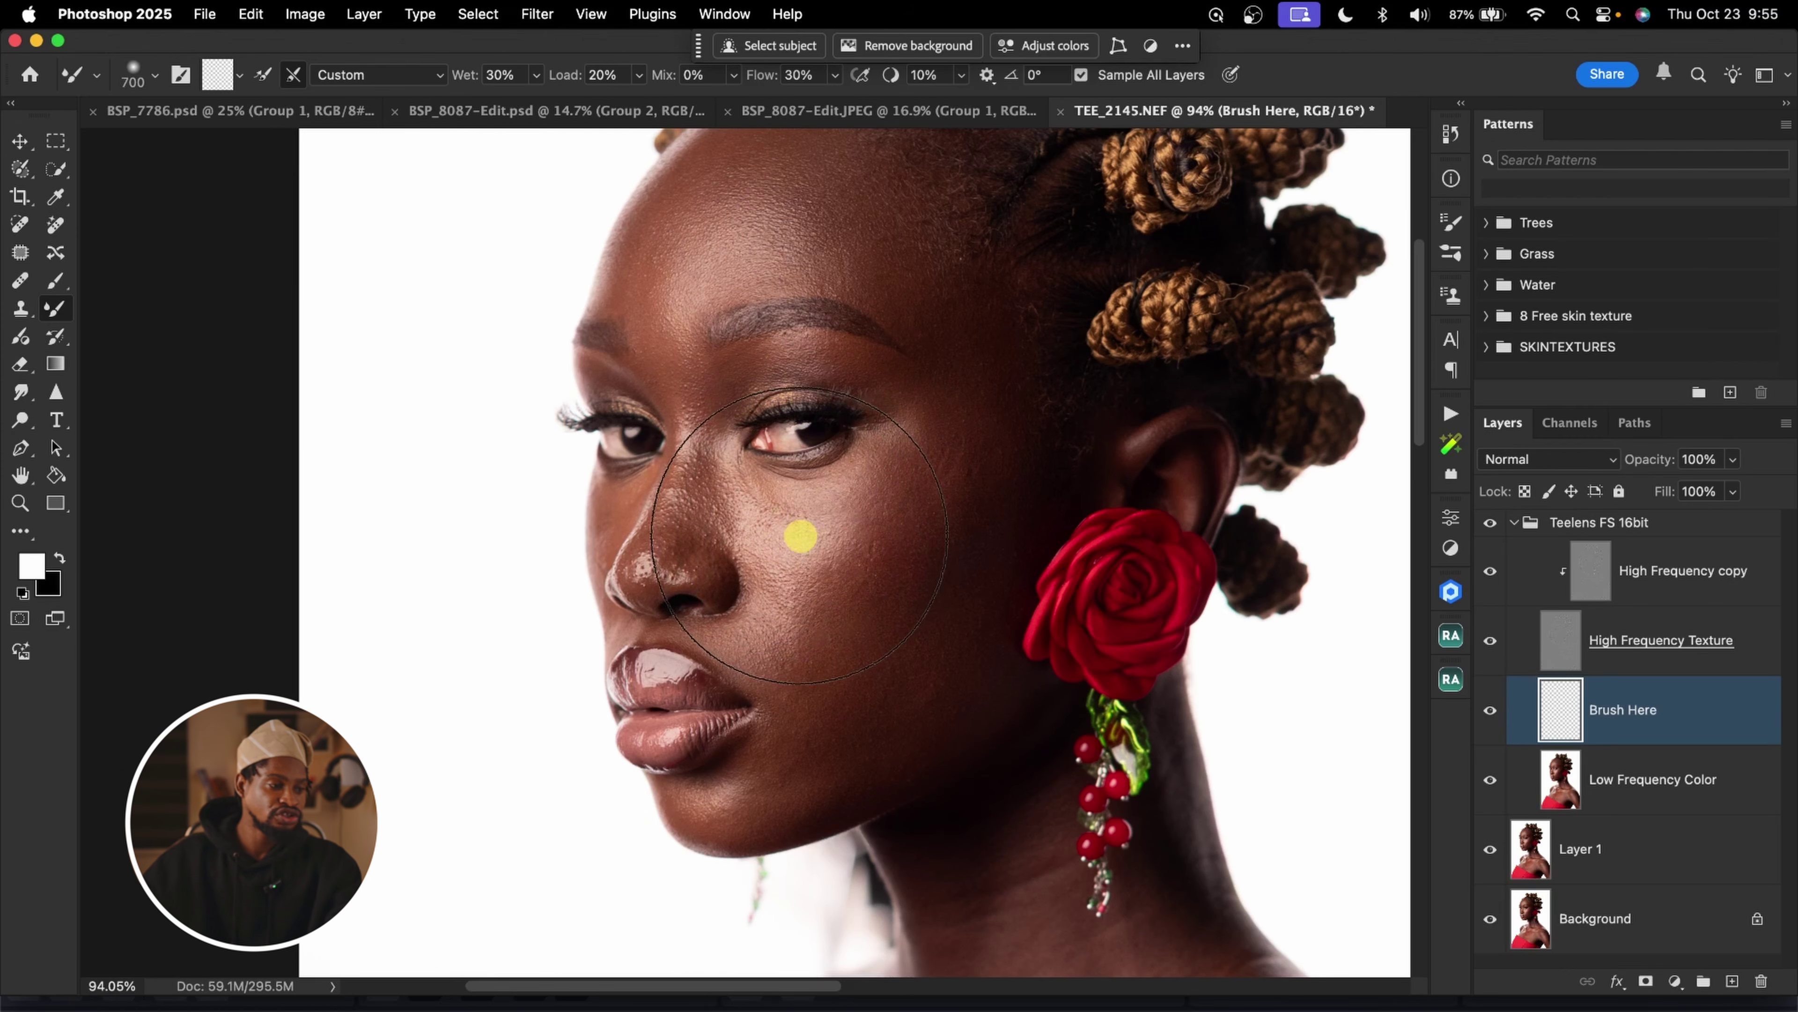
key(bracketleft)
key(bracketleft)
key(bracketleft)
key(bracketleft)
key(bracketleft)
key(bracketleft)
key(bracketleft)
key(bracketleft)
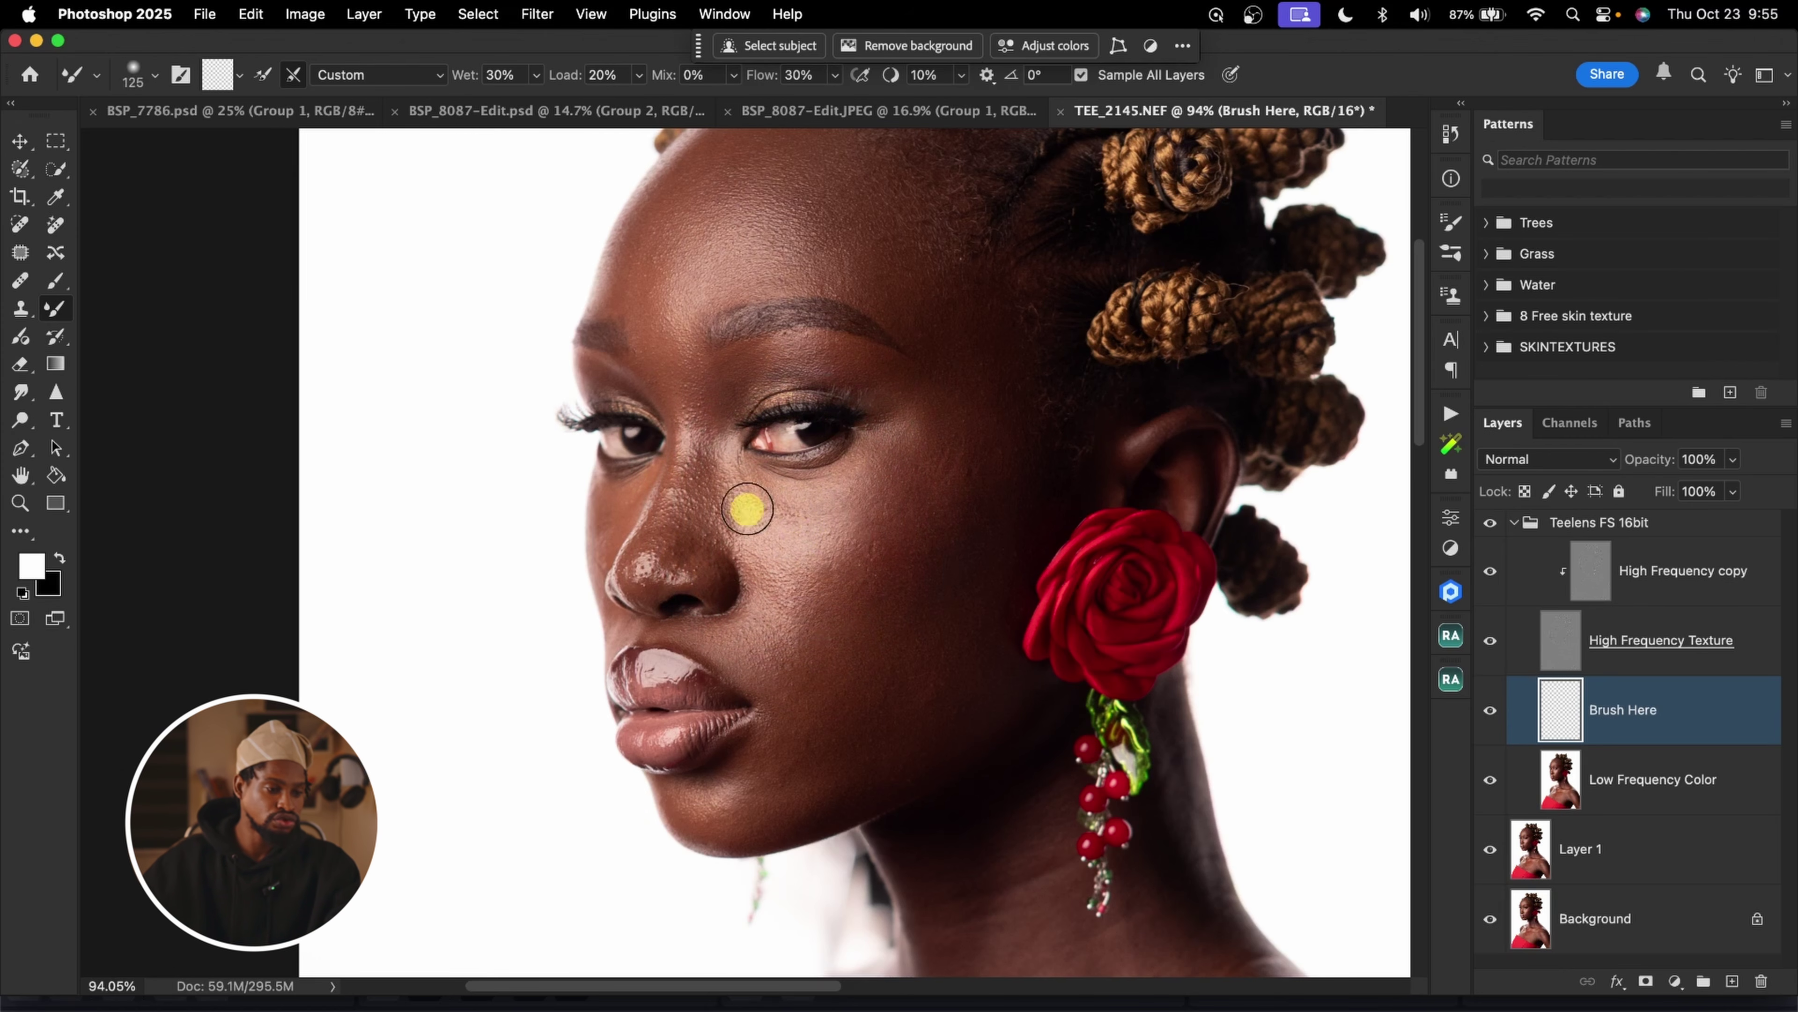
key(bracketleft)
key(bracketleft)
key(bracketleft)
key(bracketleft)
key(bracketleft)
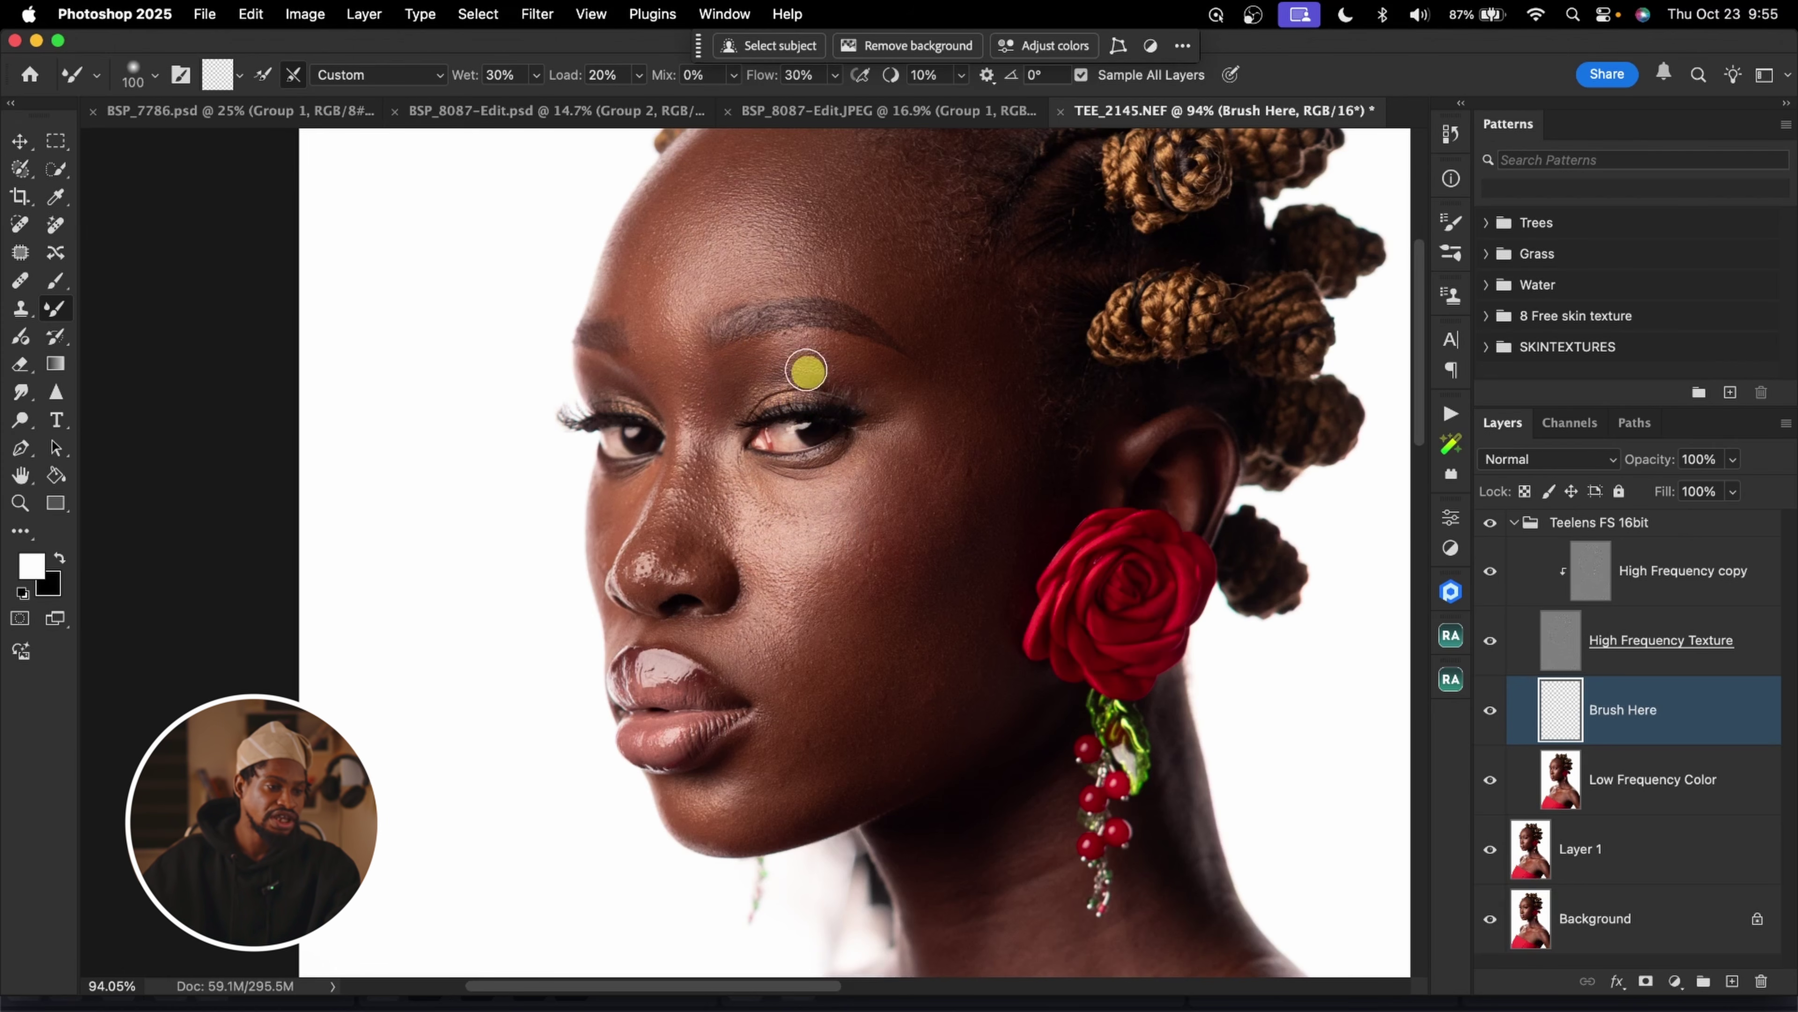
key(bracketright)
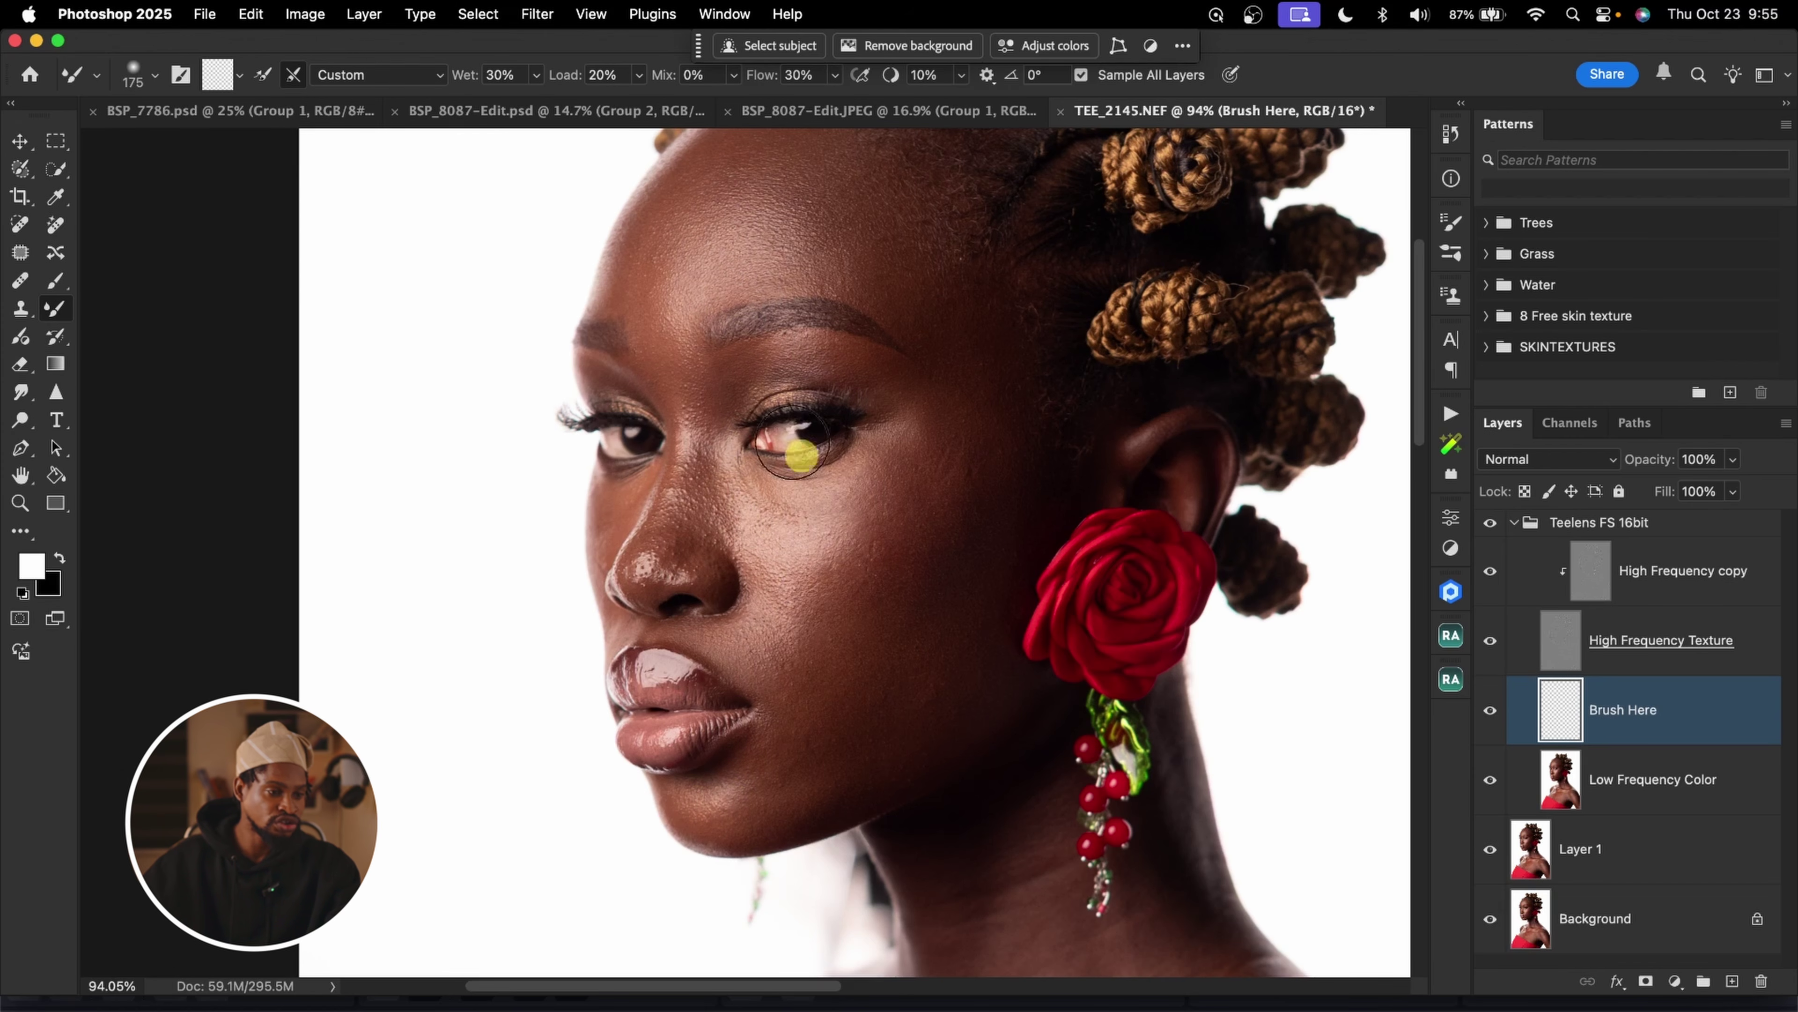
key(bracketright)
key(bracketright)
key(bracketleft)
key(bracketleft)
key(bracketleft)
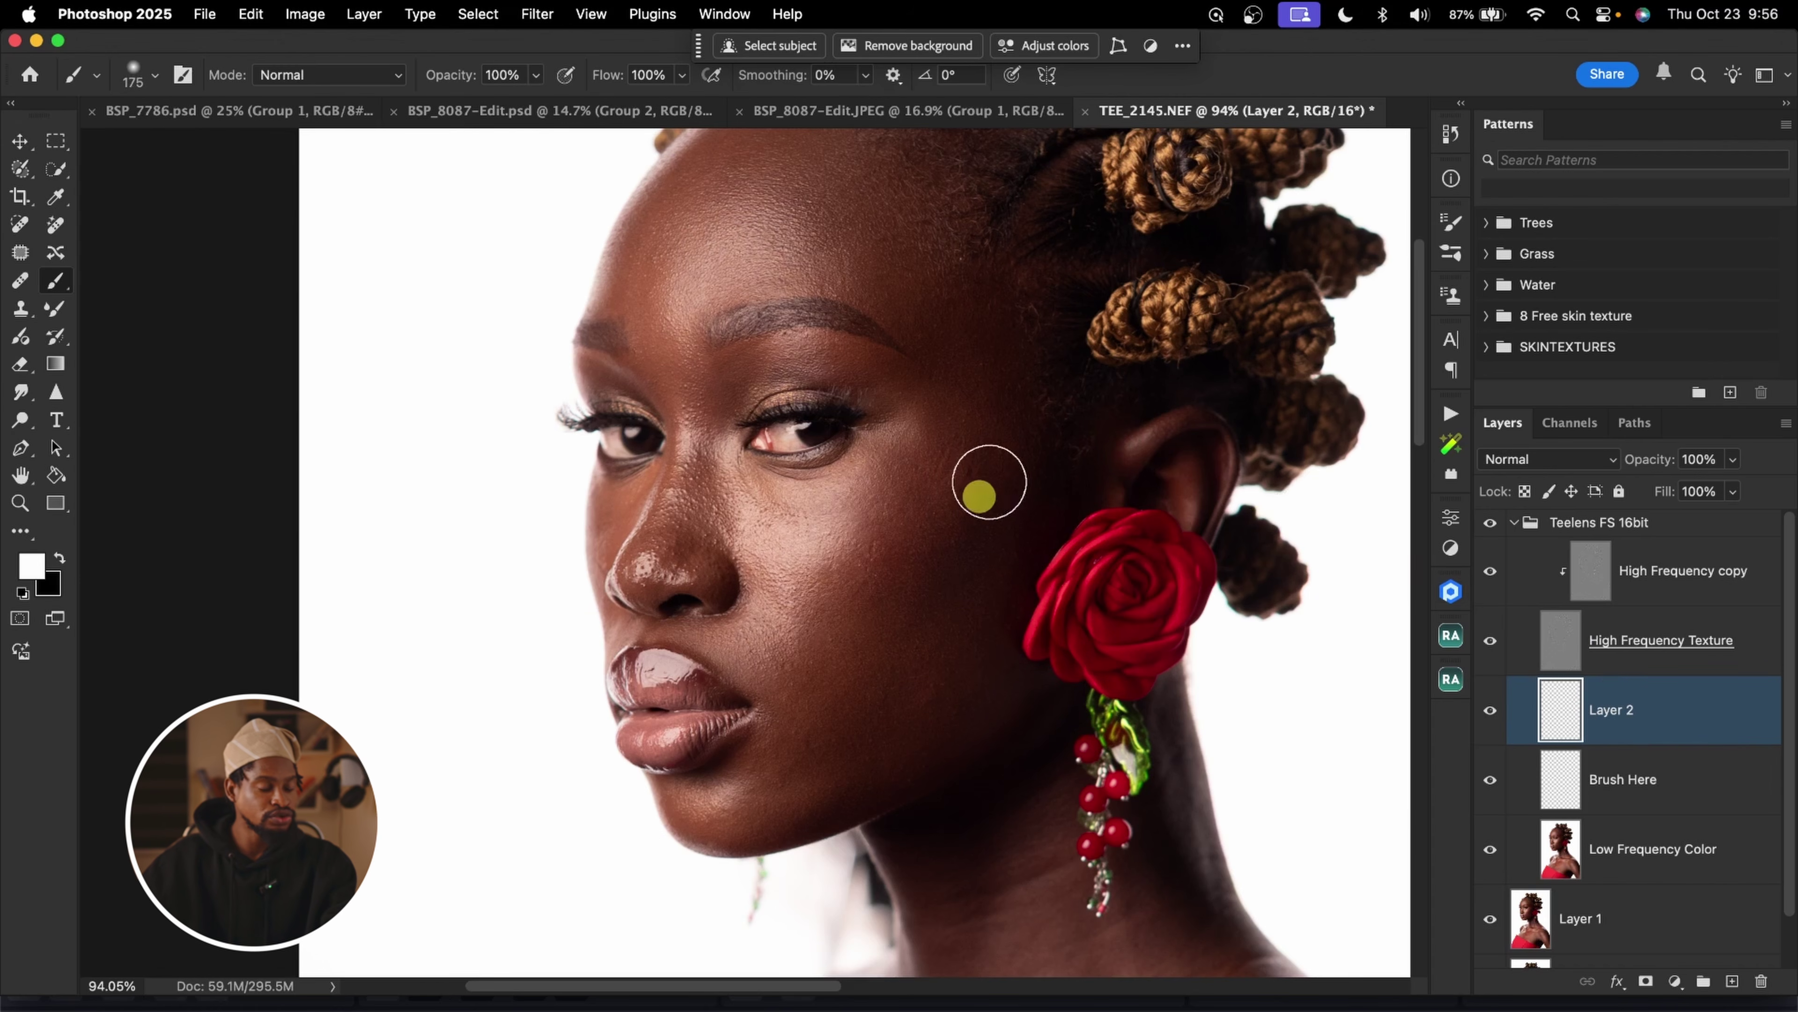
Paint white dabs across the cheek and jaw on Layer 2 with a soft 100 px brush
key(bracketleft)
key(bracketleft)
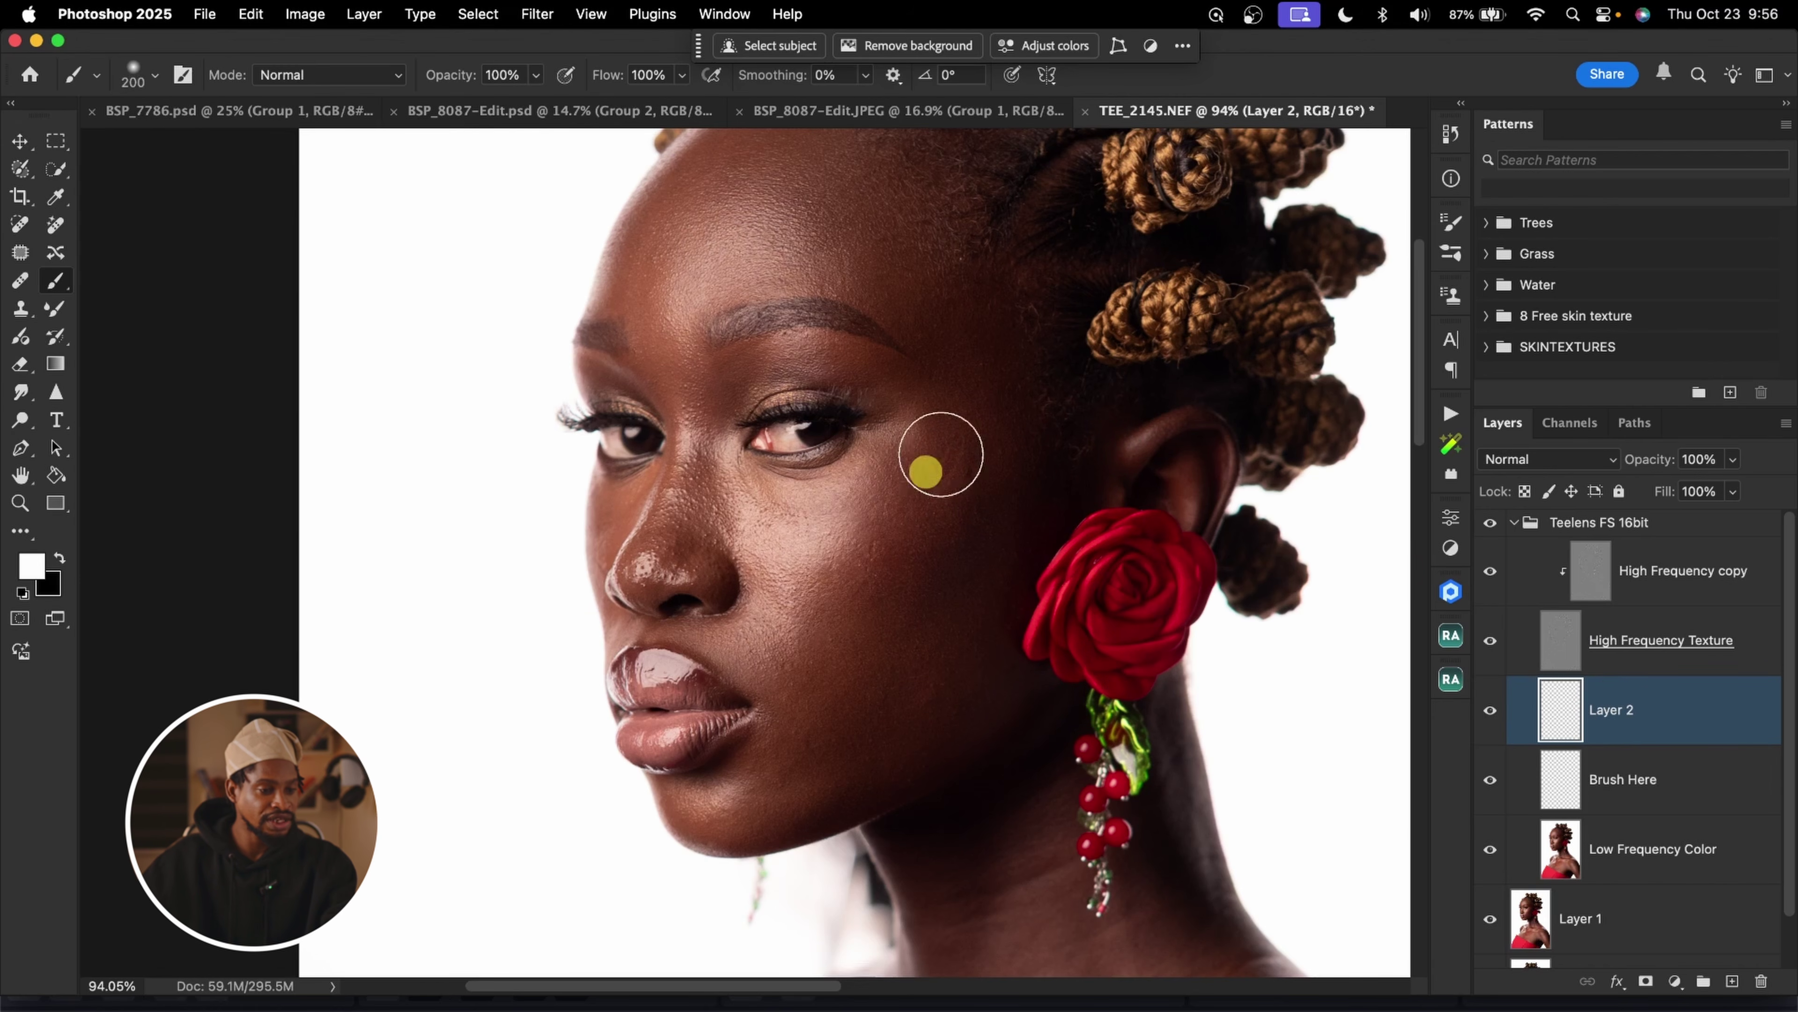
key(bracketleft)
click(964, 412)
click(974, 482)
click(1017, 435)
click(1030, 511)
click(918, 491)
click(952, 542)
click(1009, 571)
click(1020, 624)
click(893, 588)
click(903, 623)
click(920, 662)
click(849, 634)
click(948, 698)
click(988, 641)
click(936, 670)
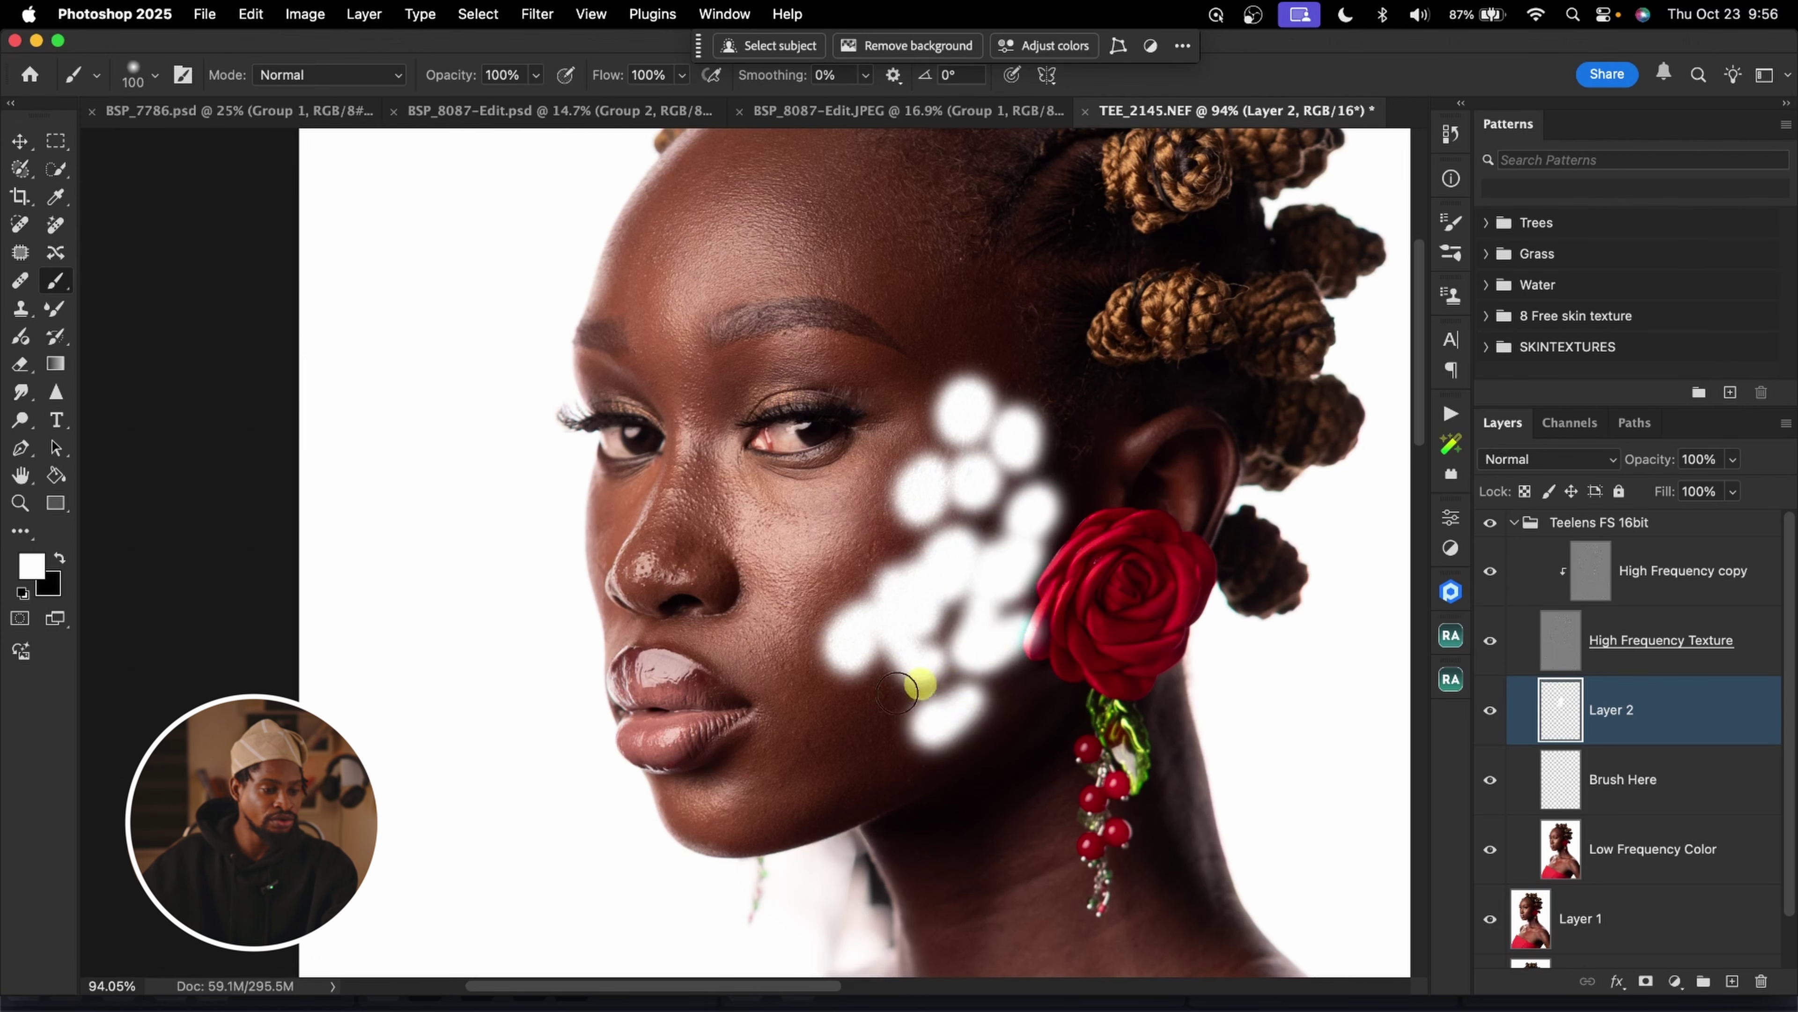
click(853, 716)
click(783, 687)
click(878, 786)
click(913, 724)
Hide Layer 2 and add a new blank layer above it
click(1490, 710)
click(1726, 982)
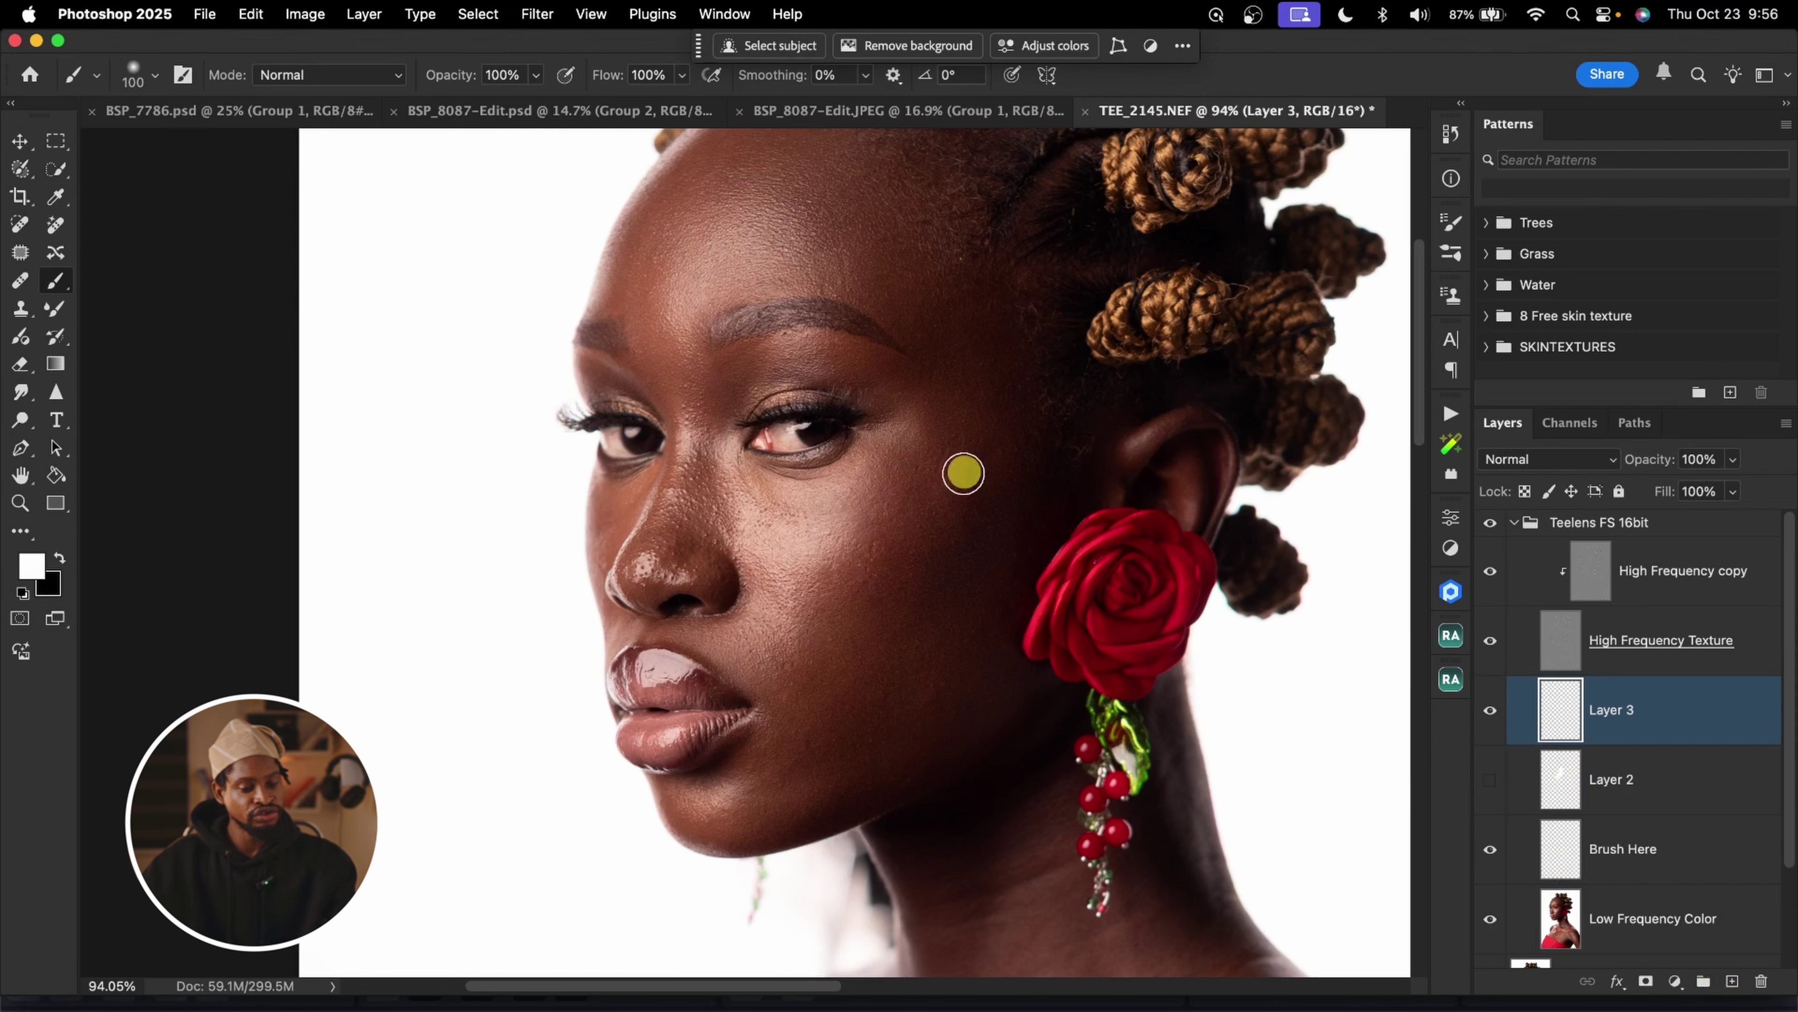
Paint a broad white stroke across the cheek up to the temple on Layer 3 with a soft 300 px brush
key(bracketright)
key(bracketright)
key(bracketright)
key(bracketright)
key(bracketright)
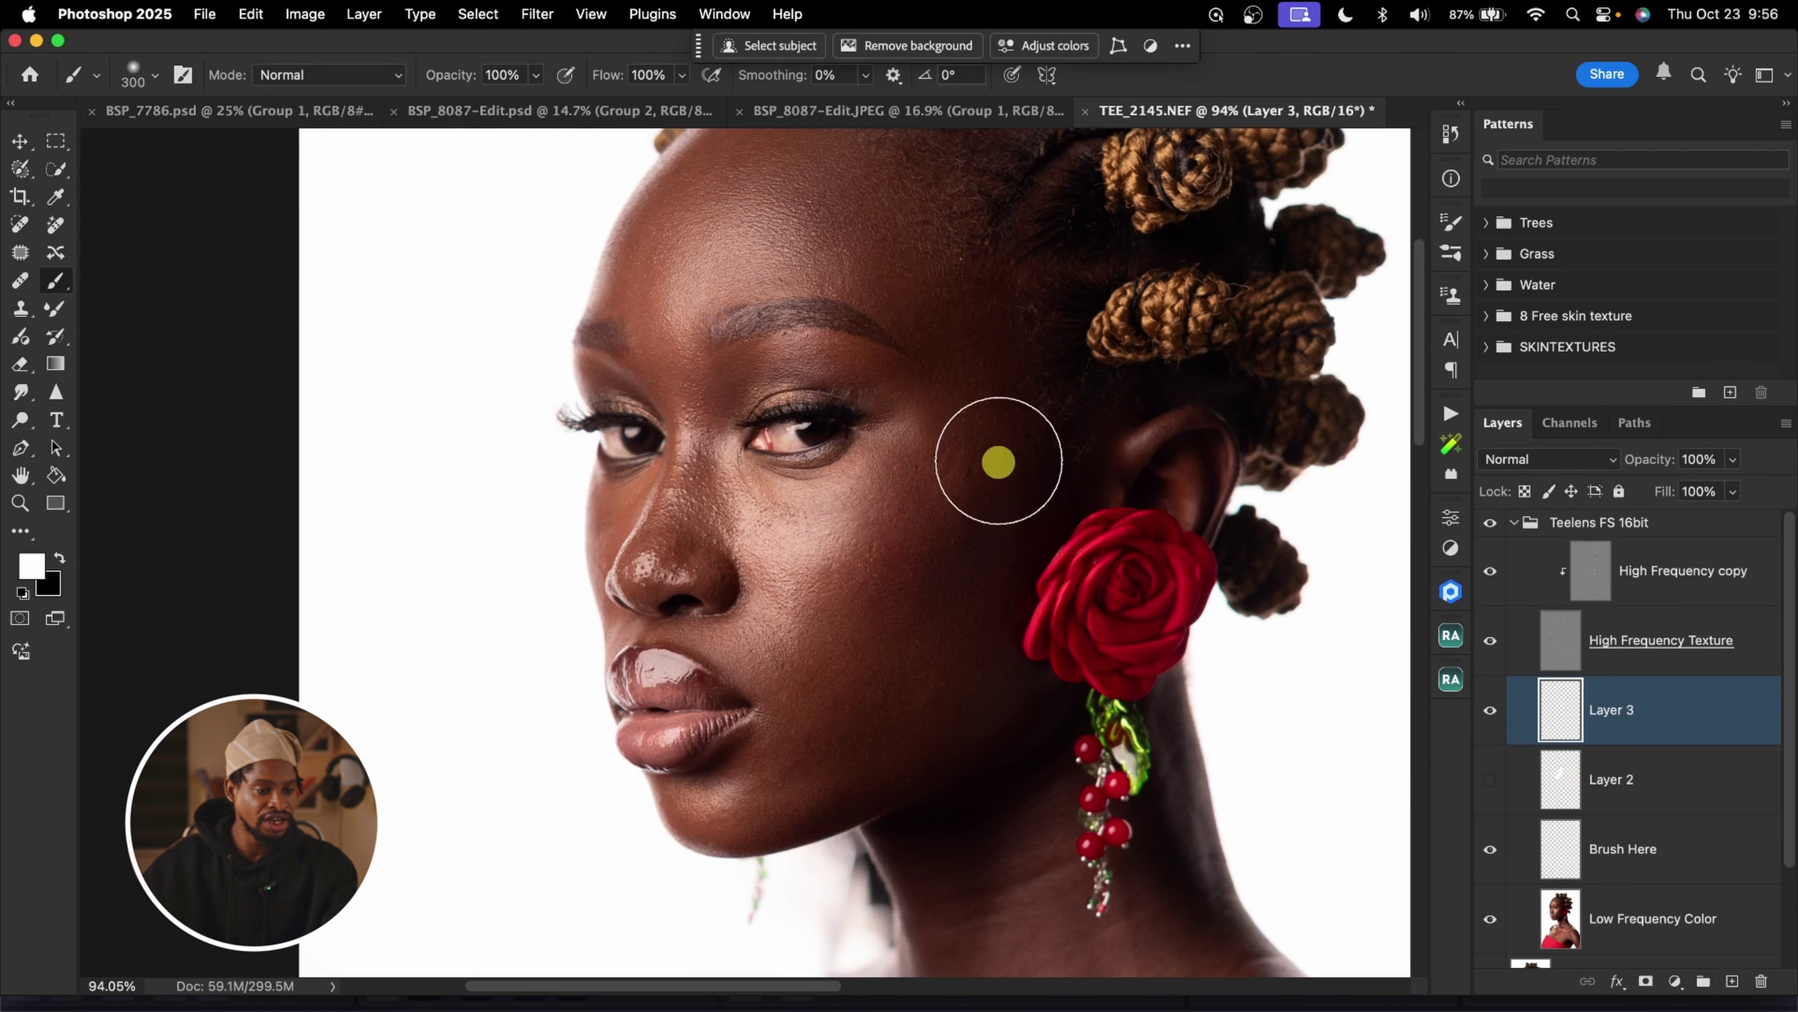
click(1002, 491)
mouse_move(1002, 491)
mouse_down()
mouse_move(967, 570)
mouse_move(947, 571)
mouse_move(868, 683)
mouse_move(975, 651)
mouse_move(1036, 433)
mouse_up()
Delete Layer 3 and Layer 2, and switch to the Mixer Brush on the Brush Here layer
click(1659, 703)
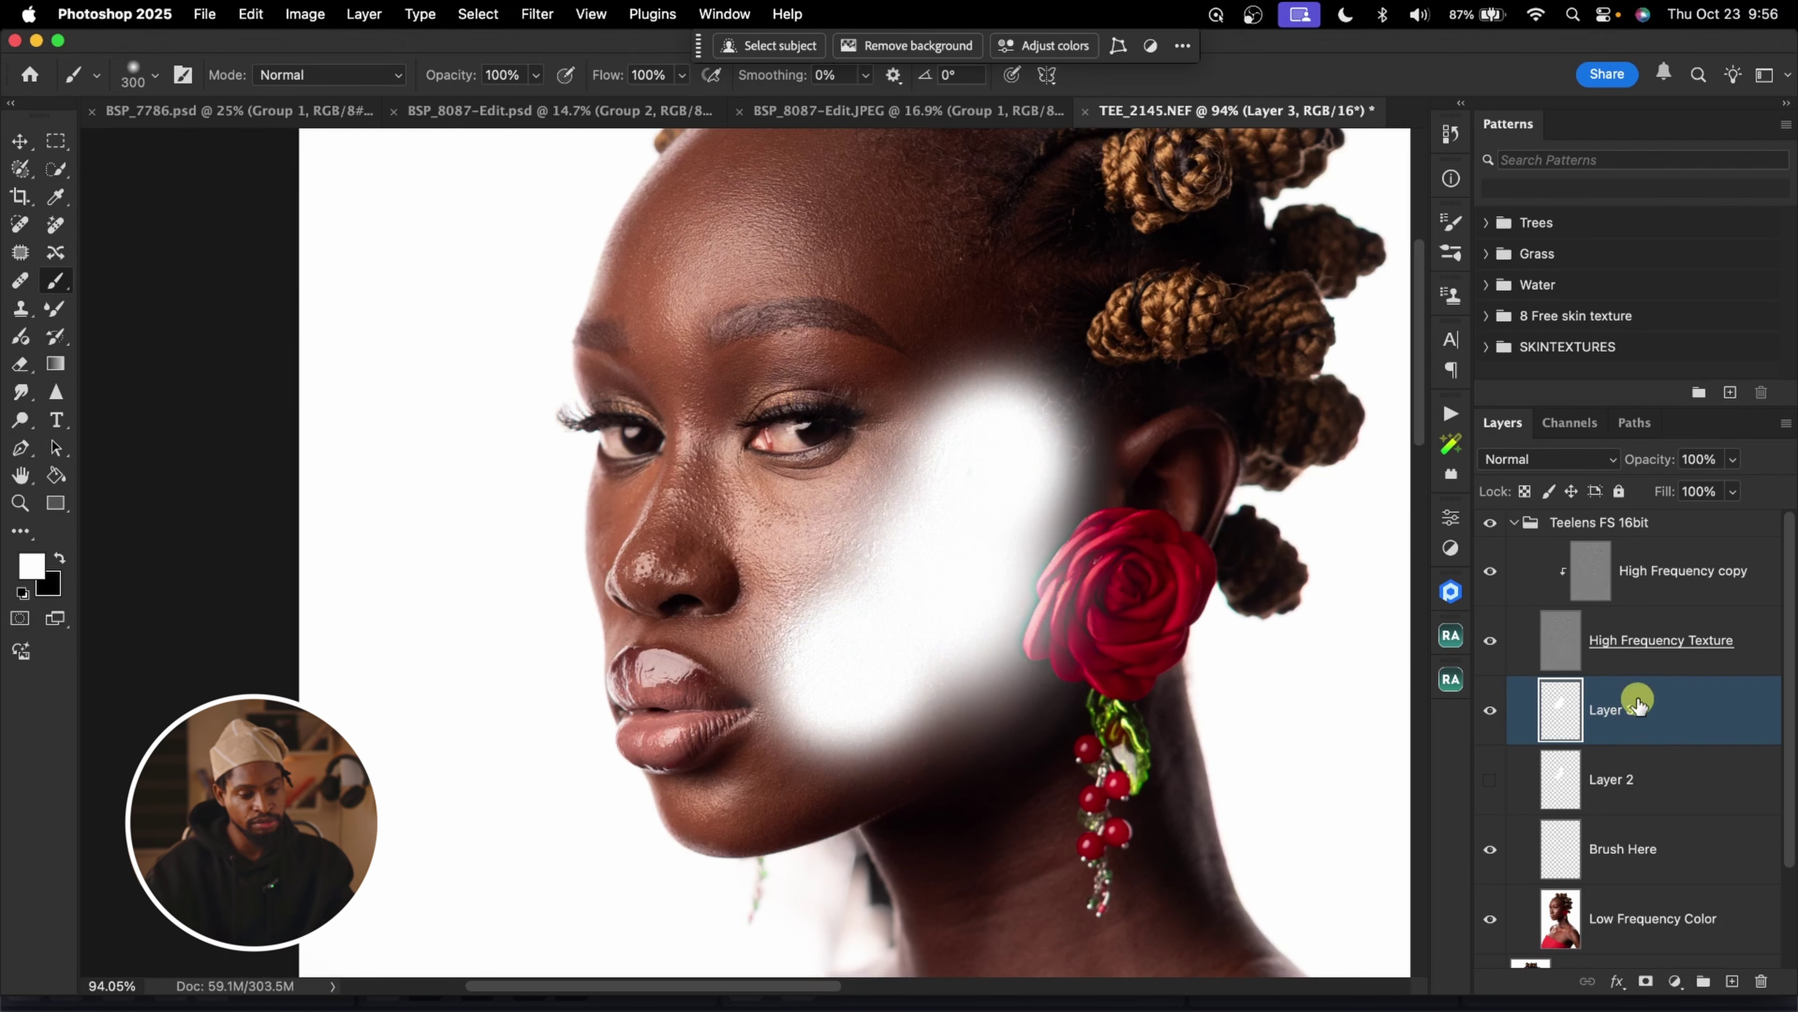
key(Delete)
key(Delete)
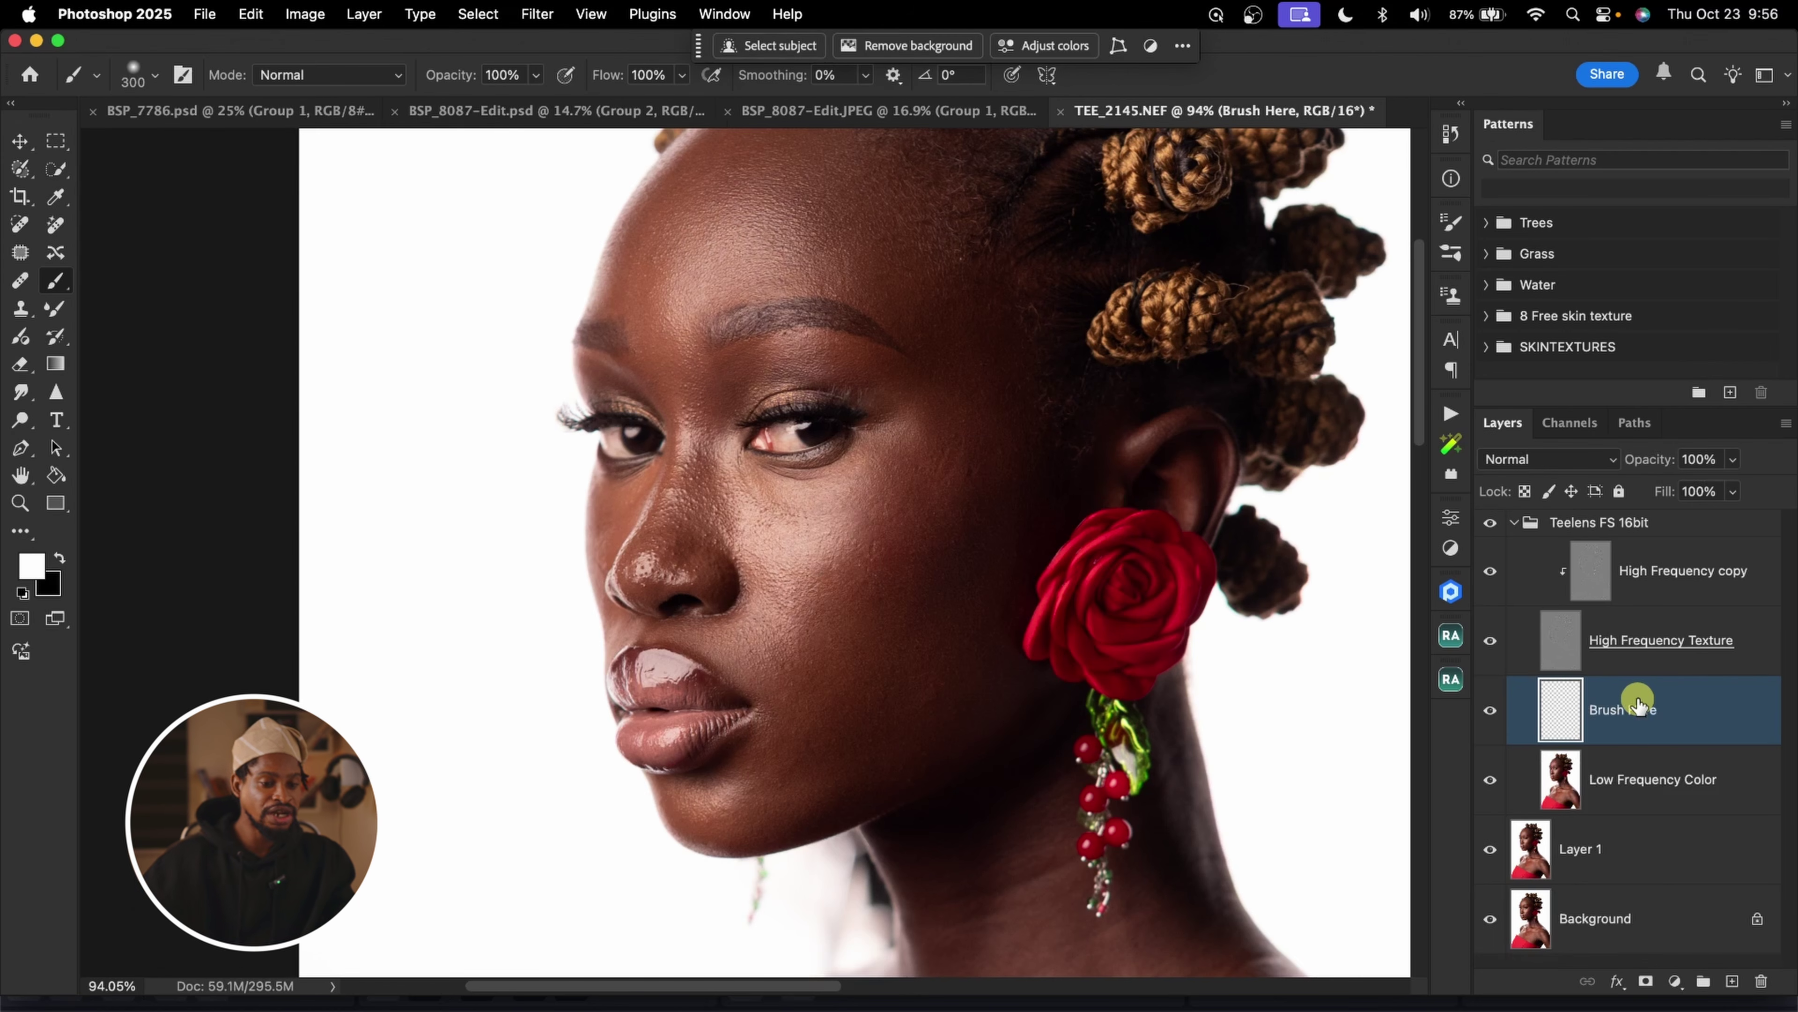
click(53, 312)
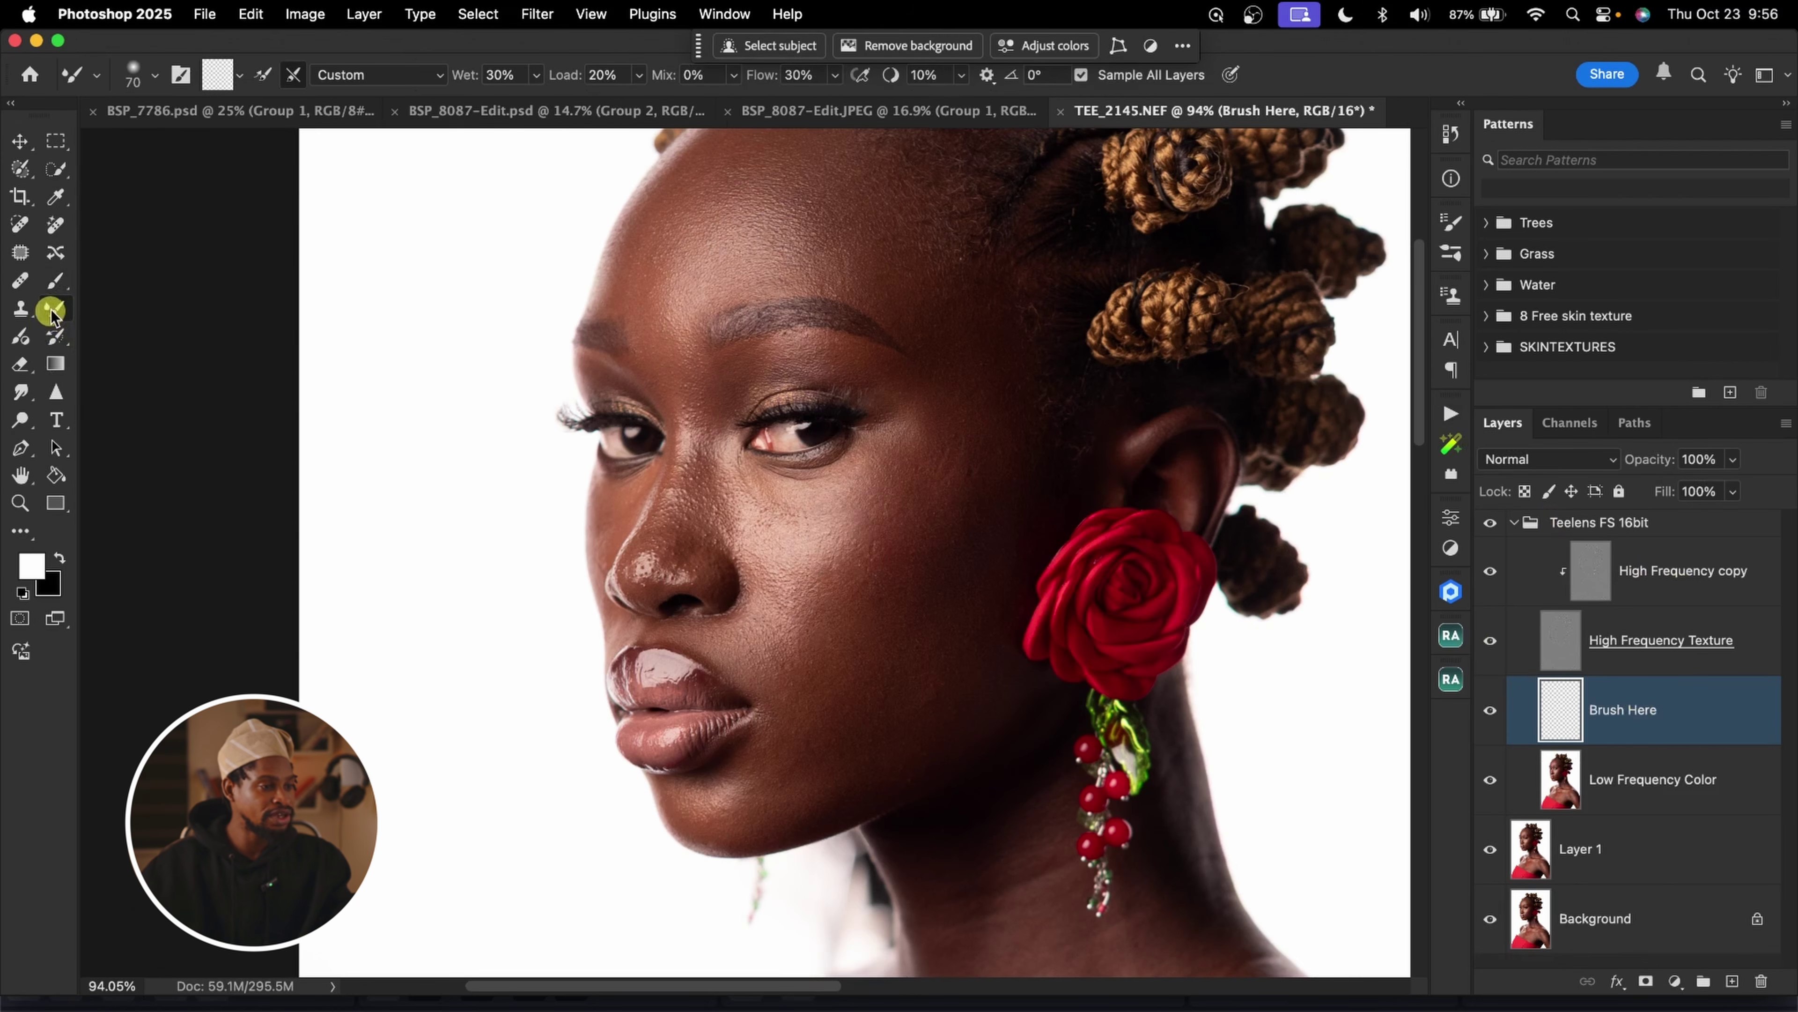
Examine the low-frequency skin colour with the High Frequency Texture layer hidden, and show the layer again
click(1494, 643)
drag(931, 518, 181, 428)
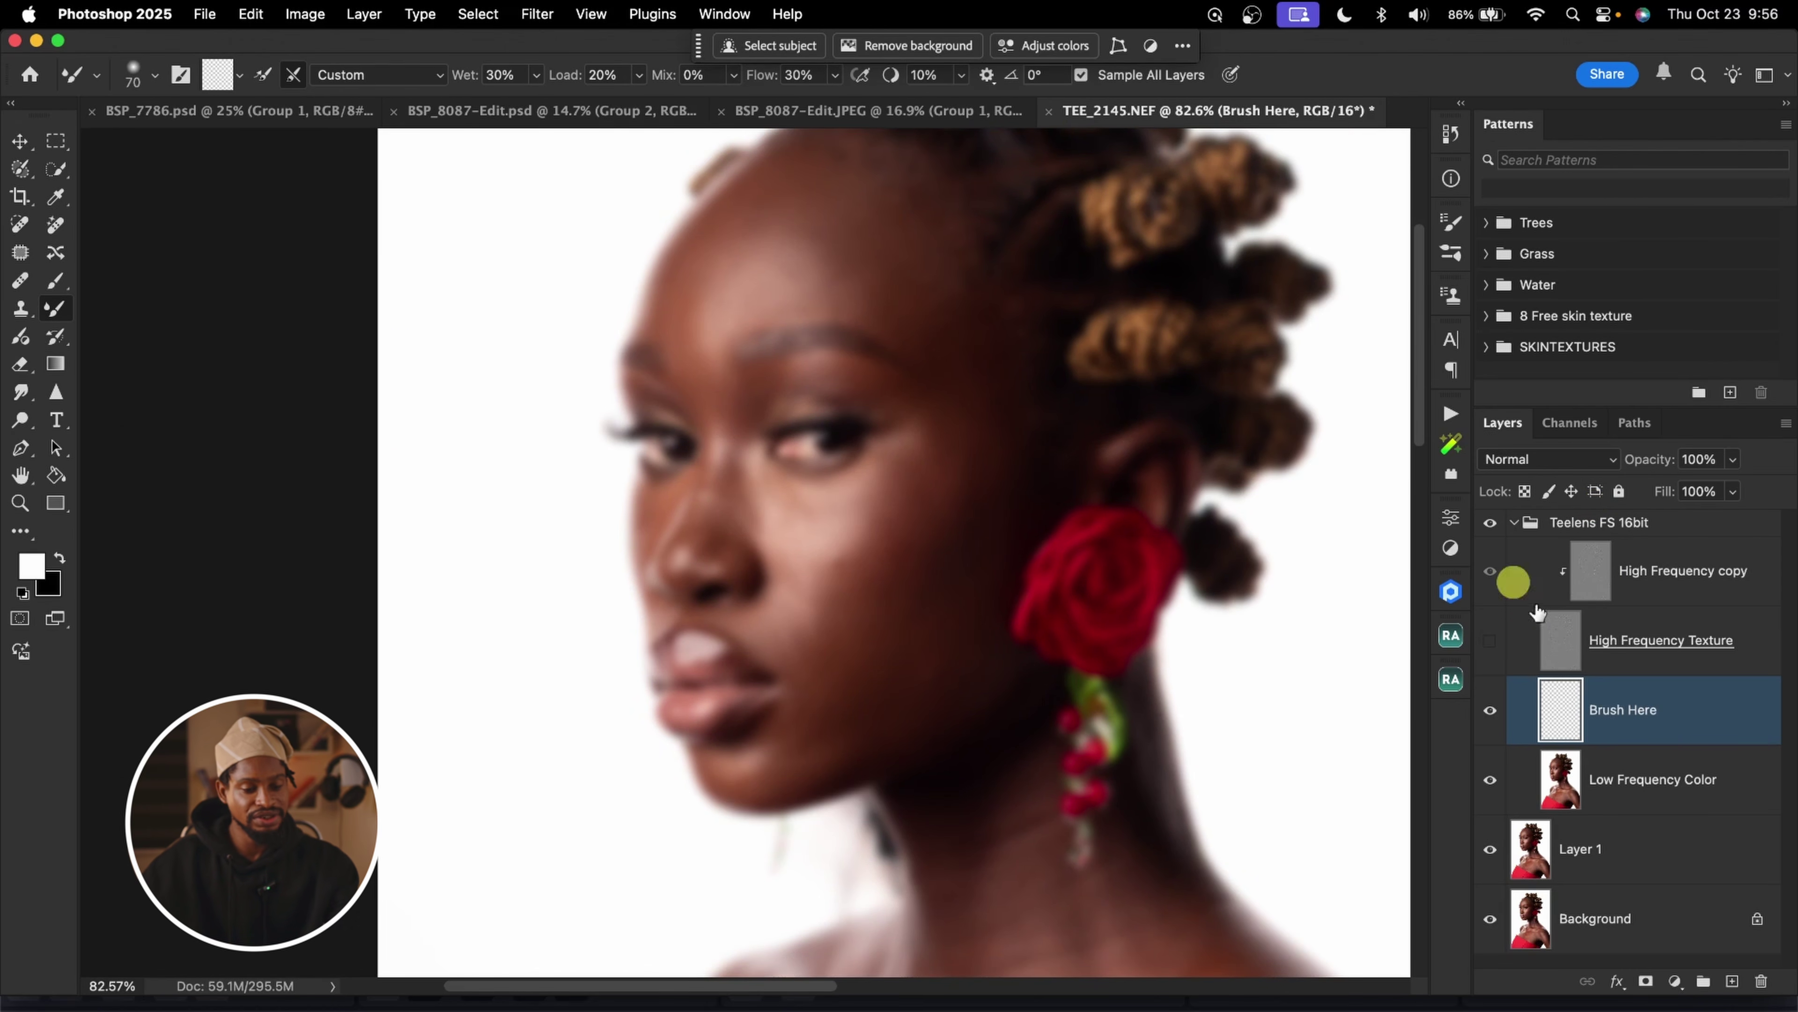
click(1486, 641)
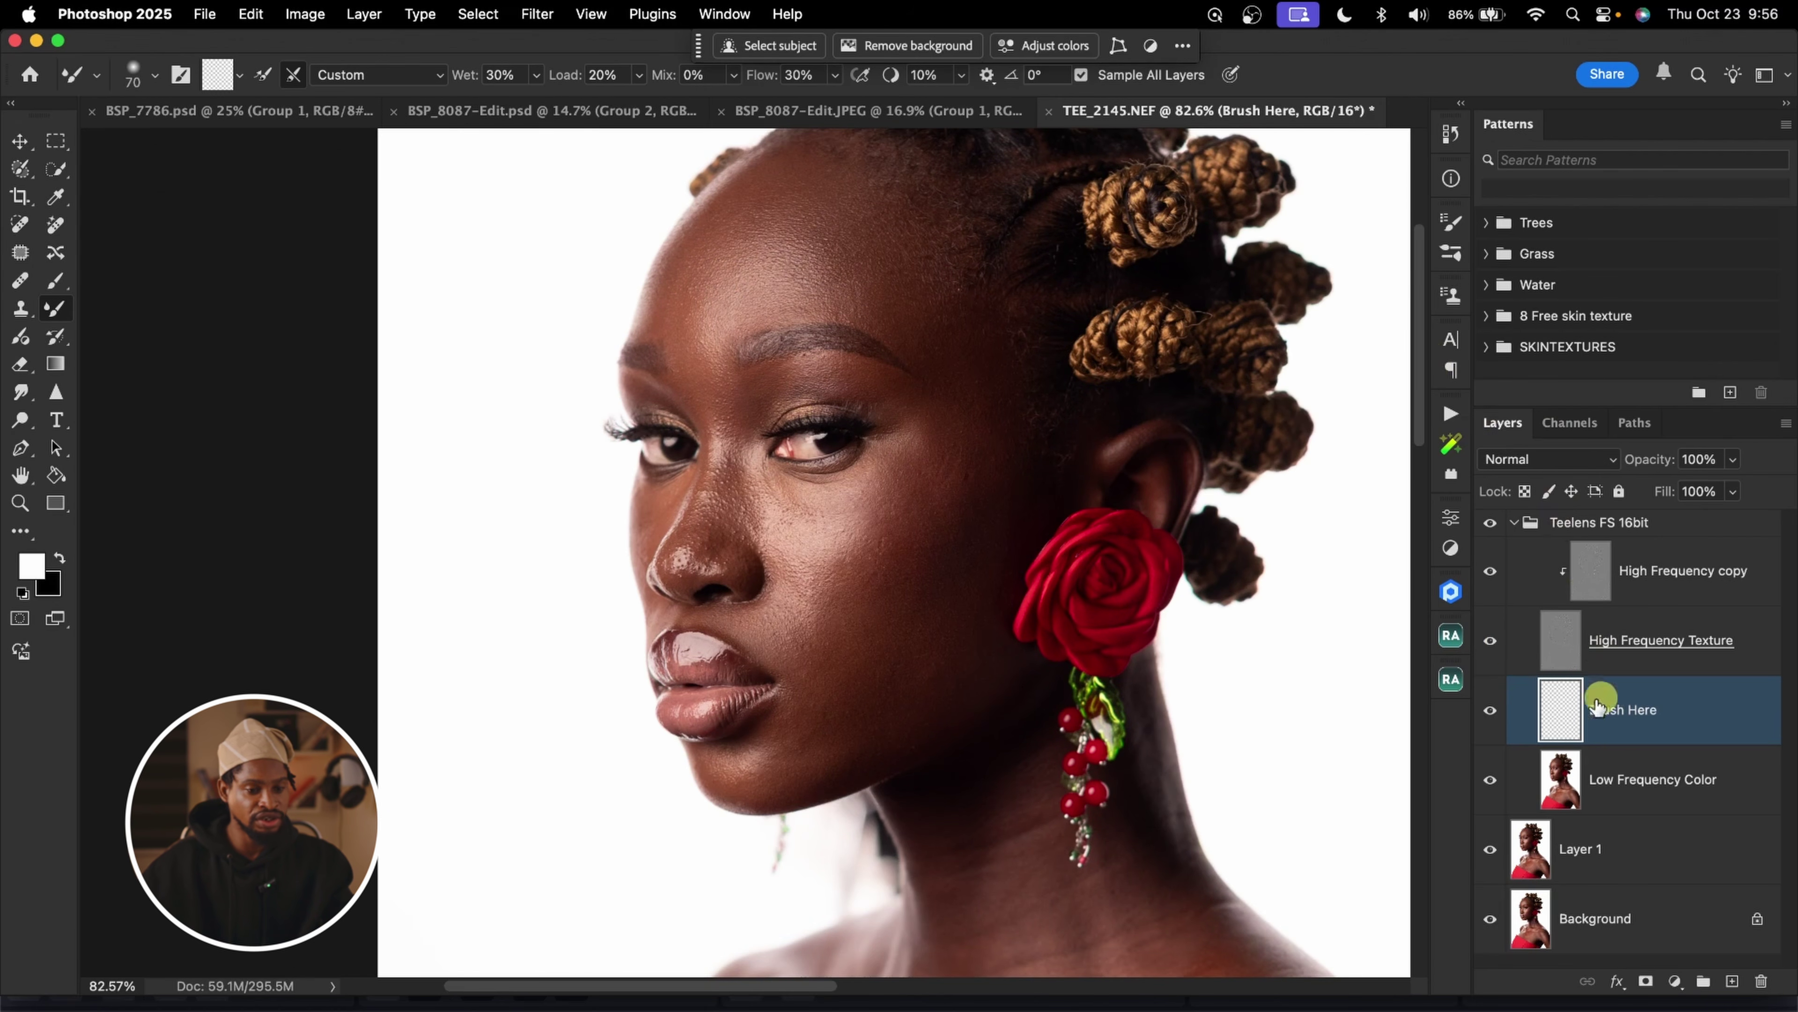
Try blending the cheek on Brush Here with a 300 px Mixer Brush while High Frequency Texture is hidden, and show the texture again
click(1488, 644)
key(bracketright)
key(bracketright)
key(bracketright)
key(bracketright)
key(bracketright)
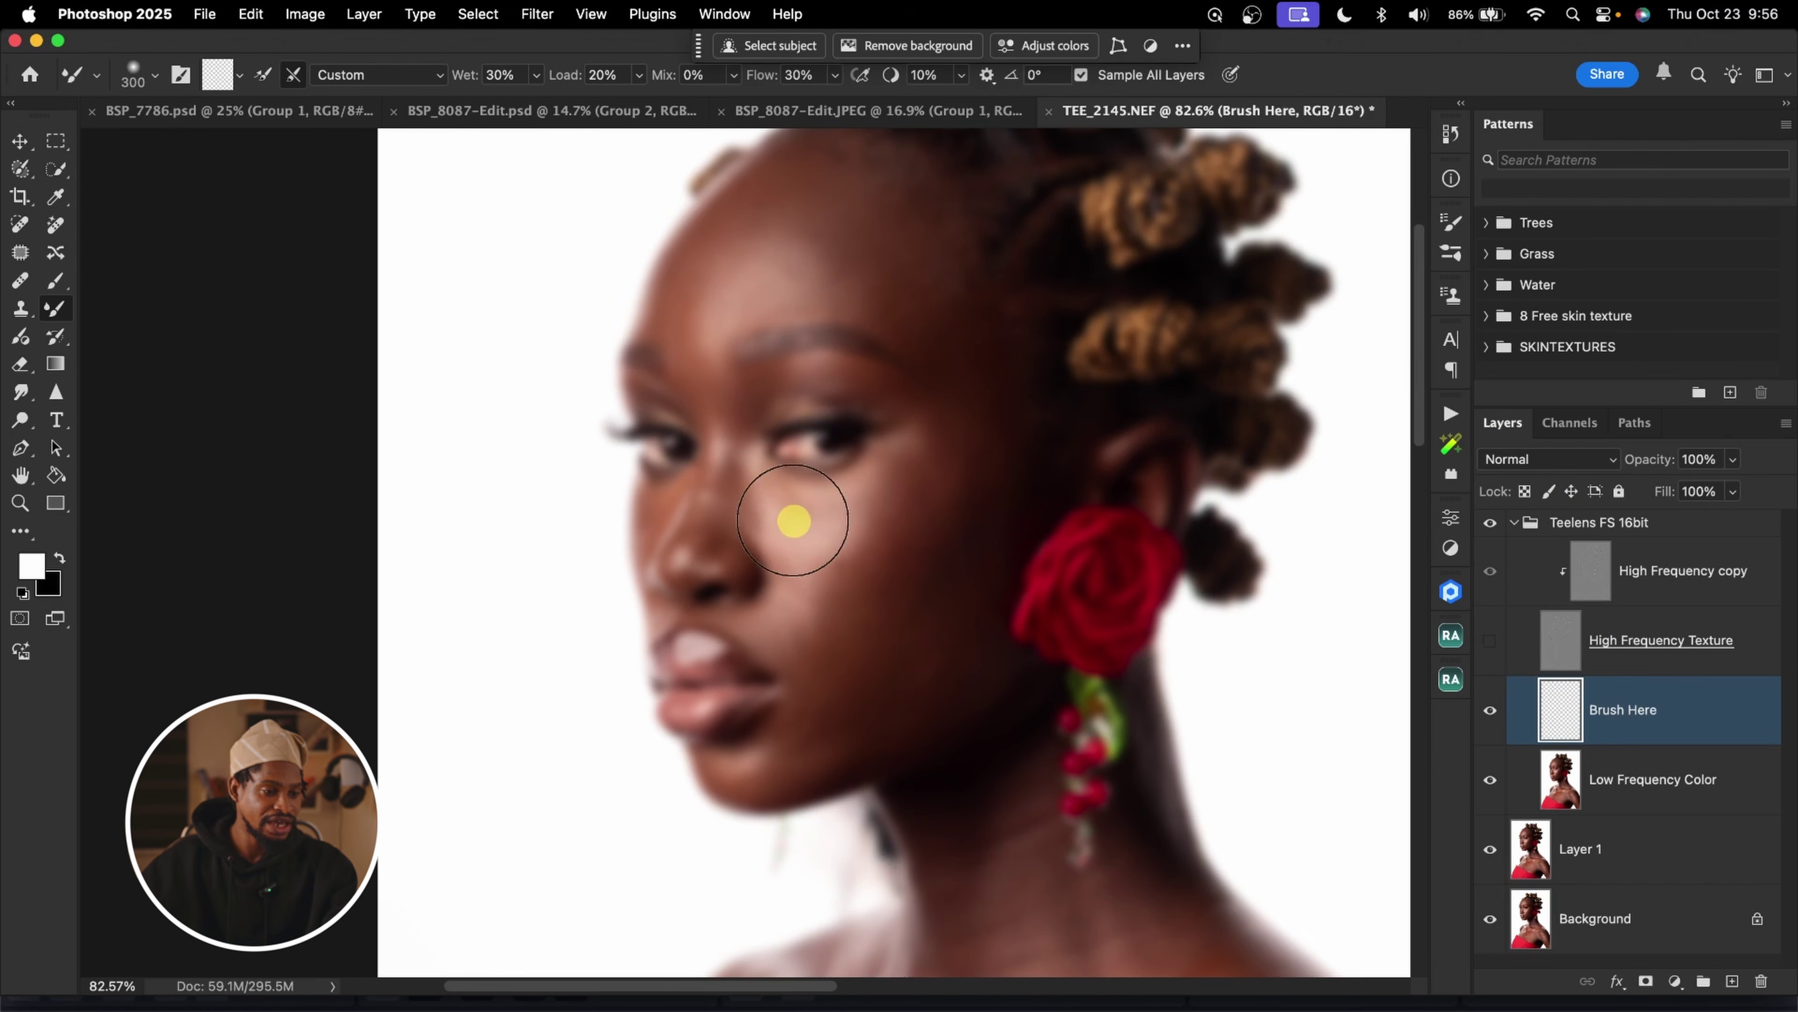
mouse_move(793, 517)
mouse_down()
mouse_move(915, 502)
mouse_move(859, 550)
mouse_move(807, 554)
mouse_move(885, 559)
mouse_up()
click(1489, 639)
super+click(952, 539)
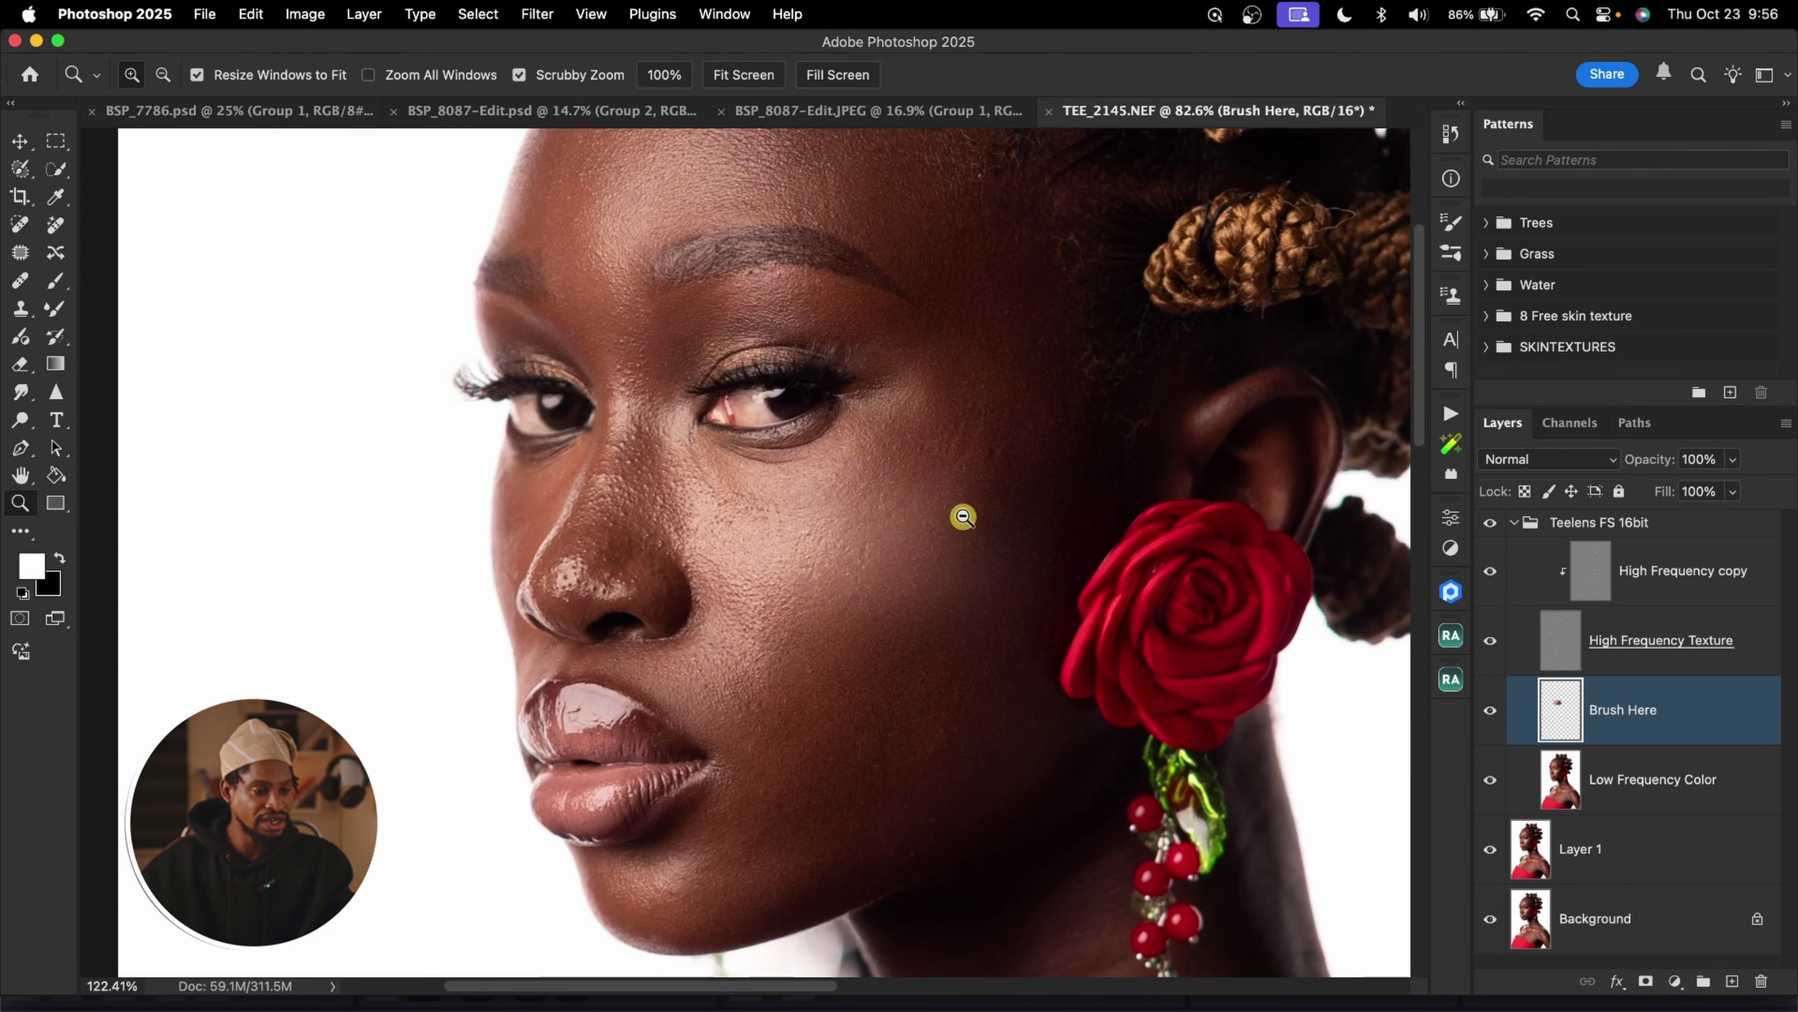
Compare the cheek with the Brush Here layer hidden and shown, and check the blend against the whole portrait
click(1501, 717)
click(1491, 710)
key(z)
key(super+0)
key(b)
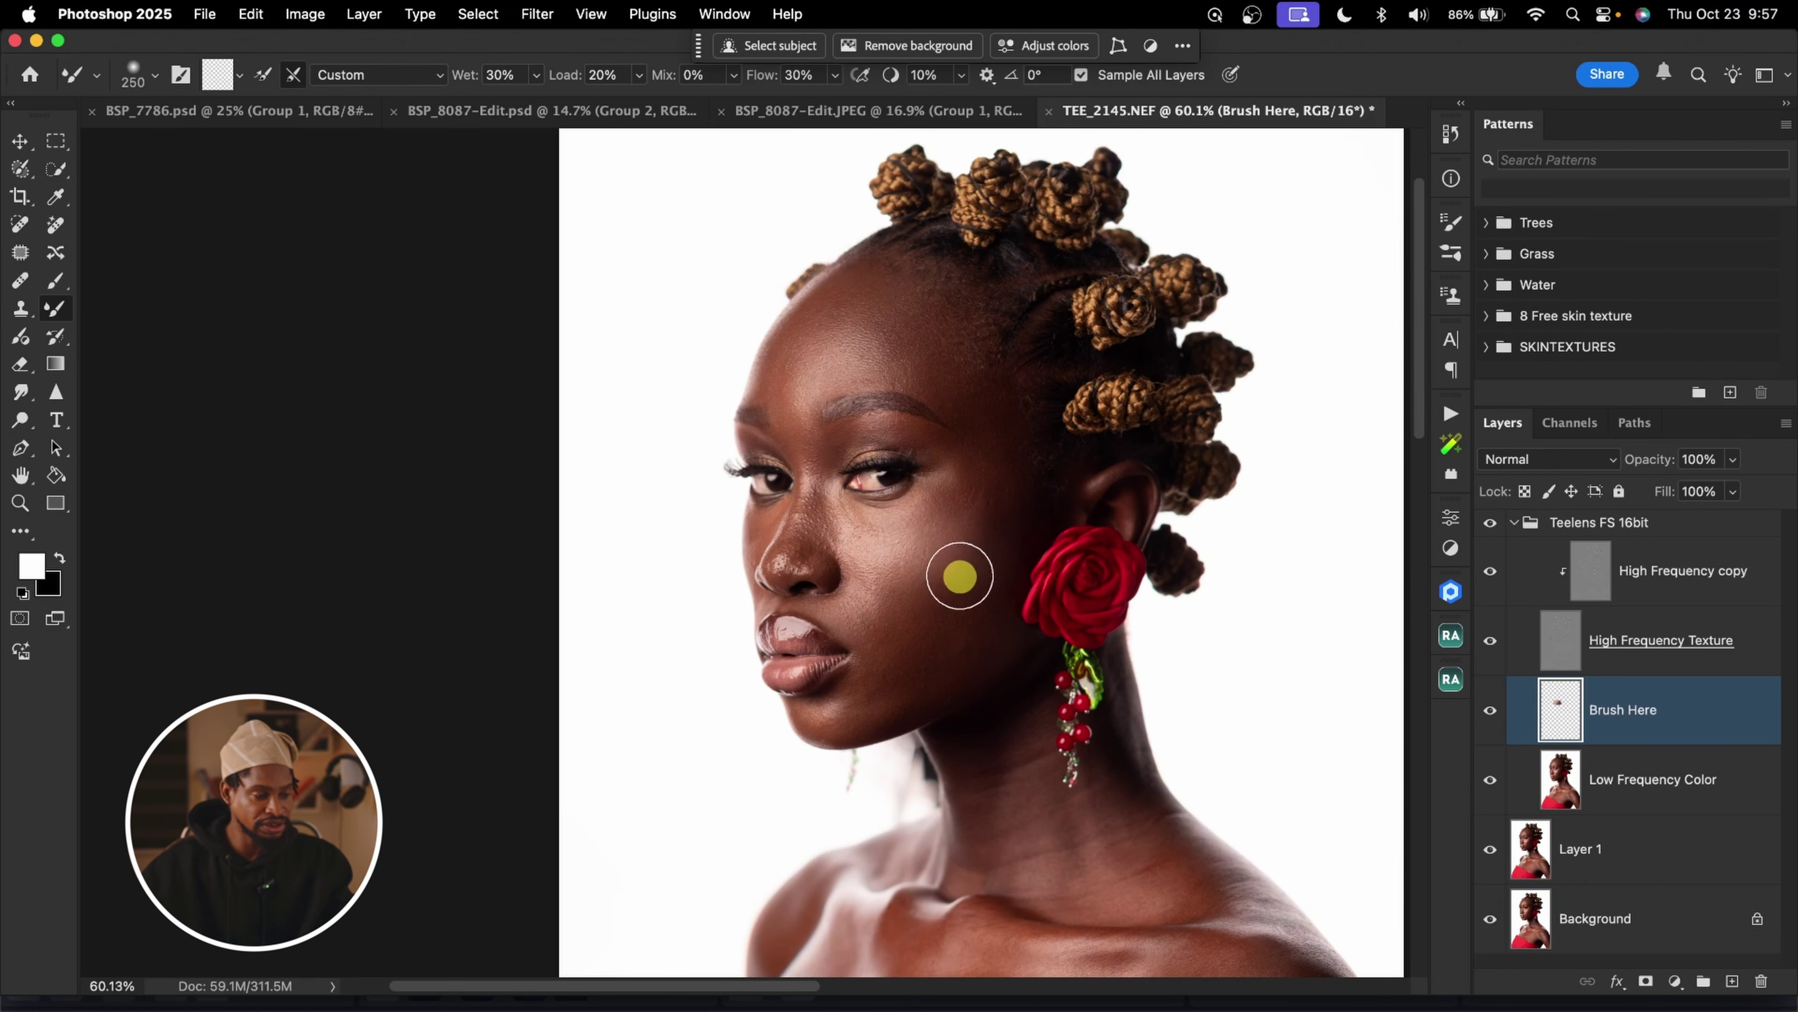
Erase the cheek strokes from the Brush Here layer with a 700 px Eraser
click(22, 370)
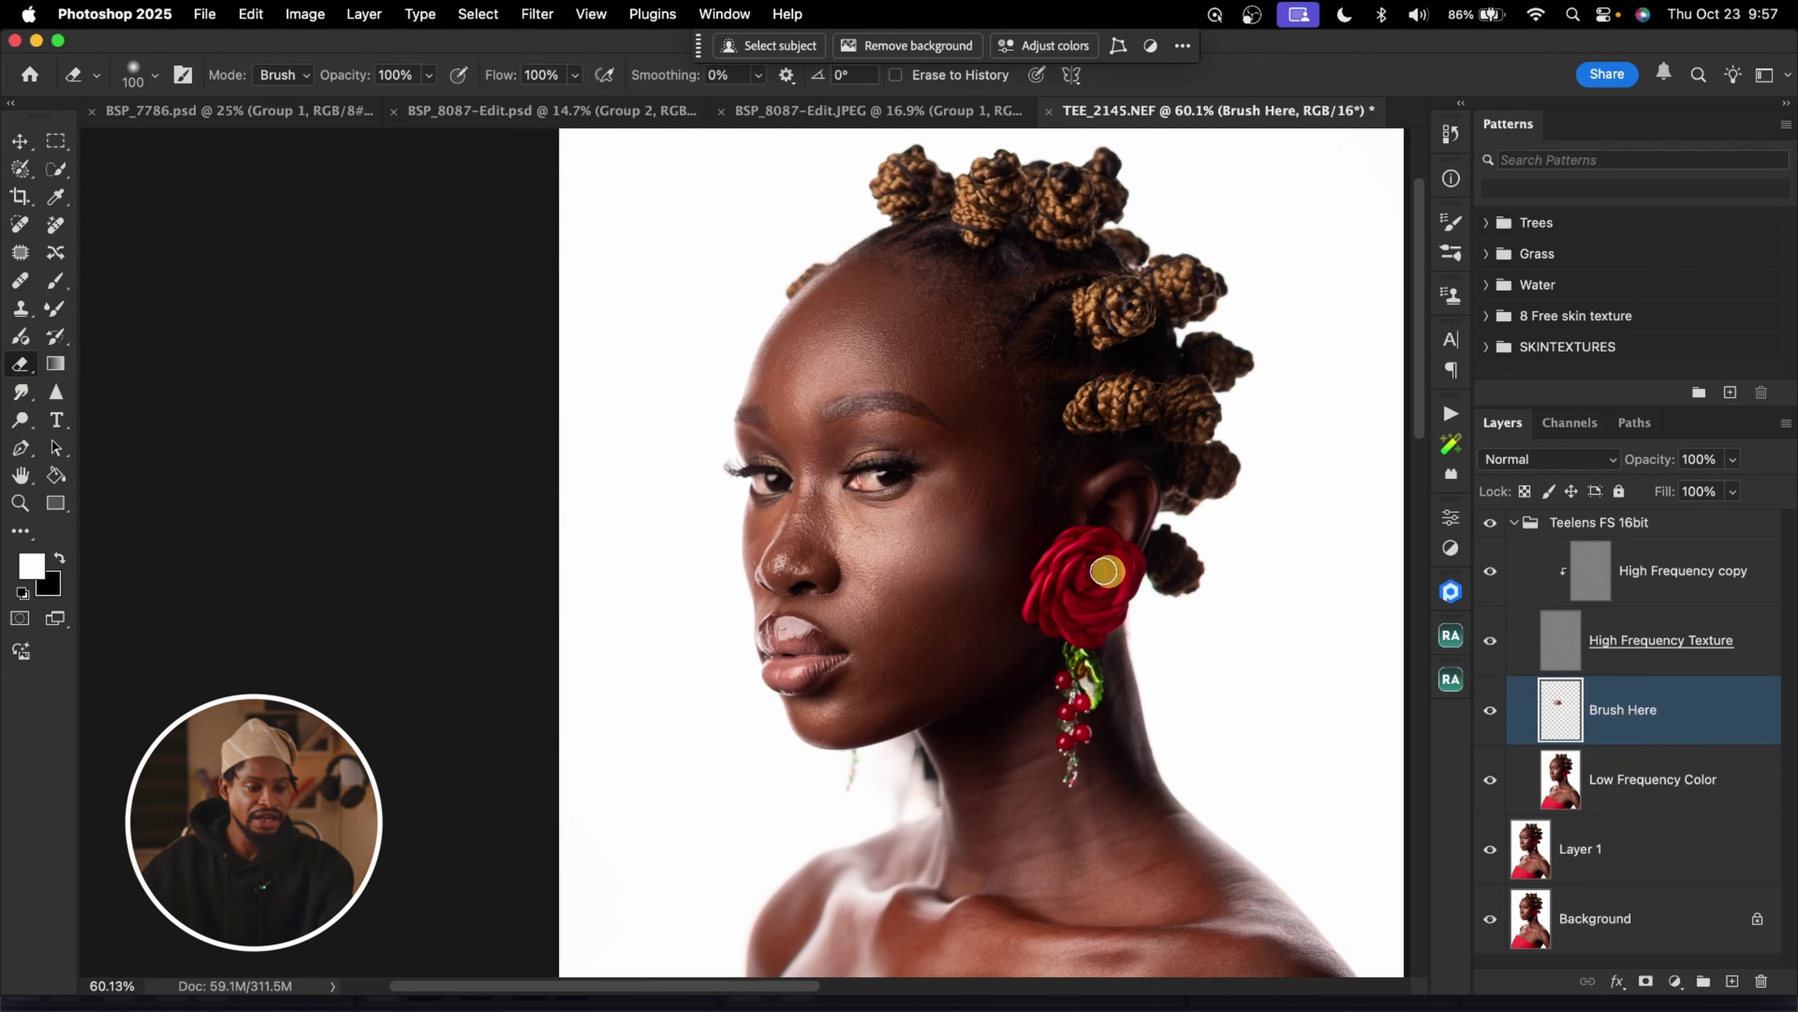
key(bracketright)
key(bracketright)
key(bracketright)
key(bracketright)
key(bracketright)
key(bracketright)
key(bracketright)
key(bracketright)
key(bracketright)
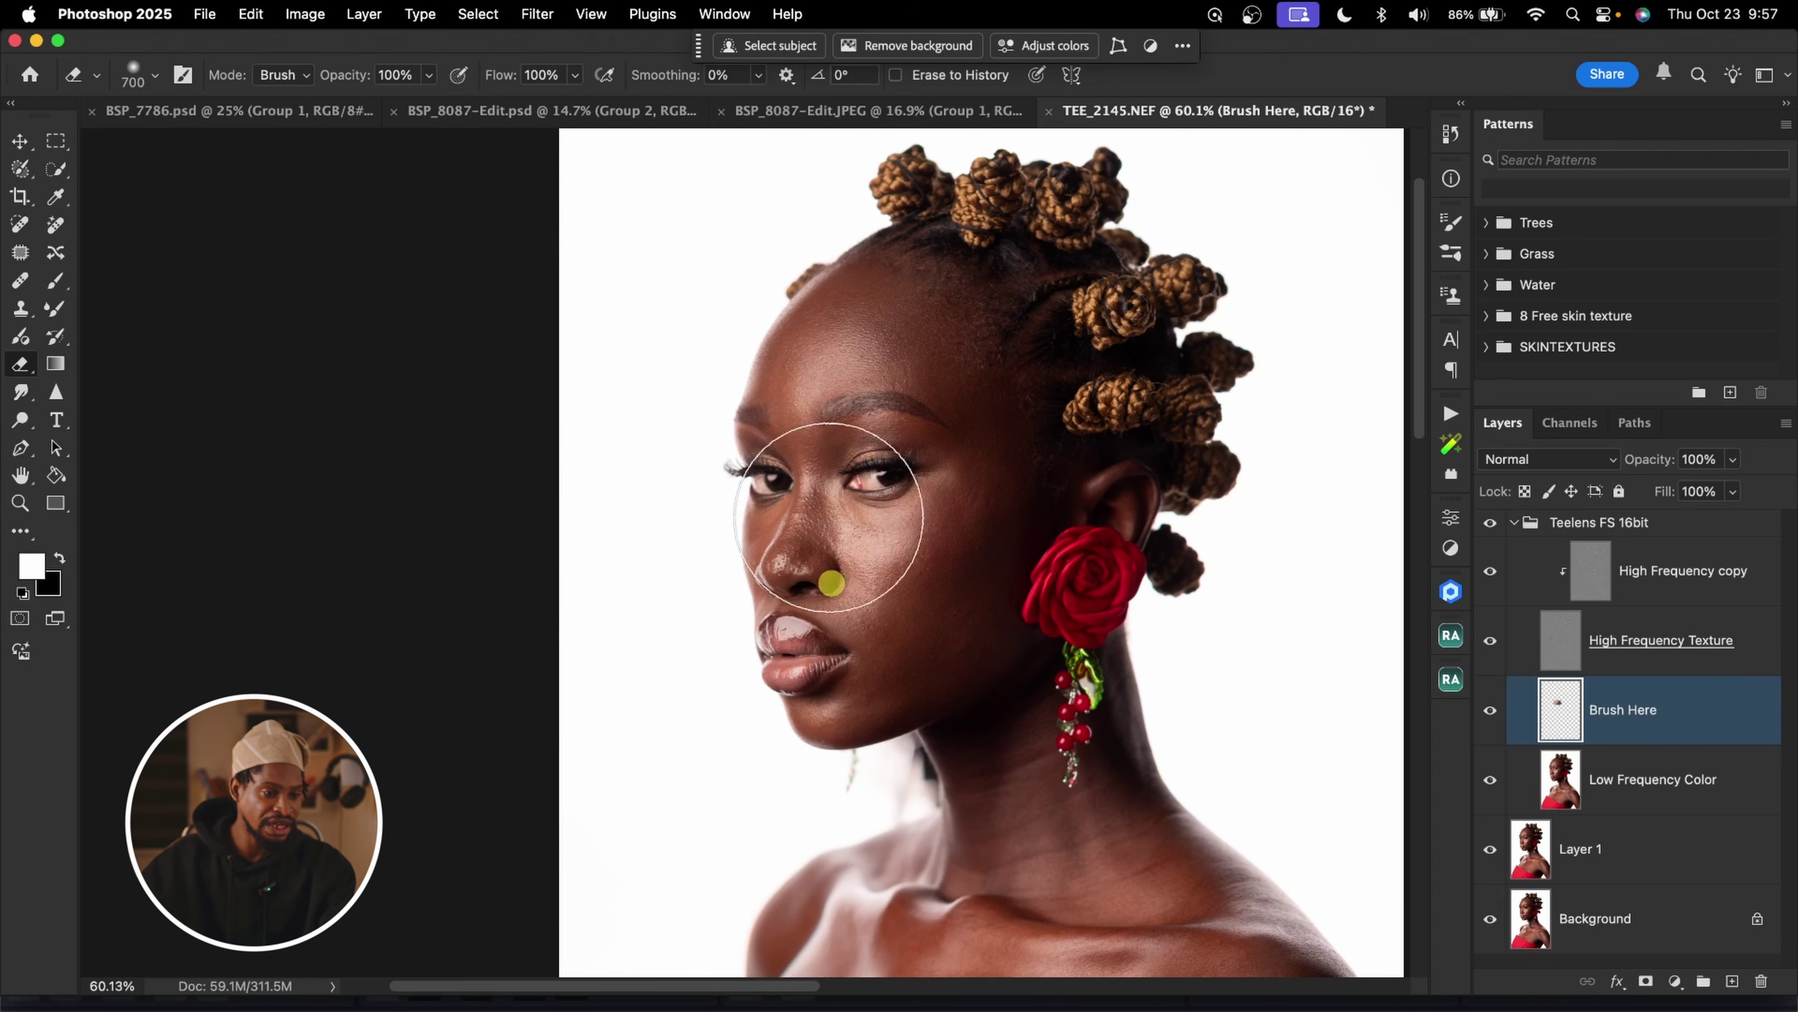
mouse_move(758, 510)
mouse_down()
mouse_move(882, 549)
mouse_move(919, 534)
mouse_up()
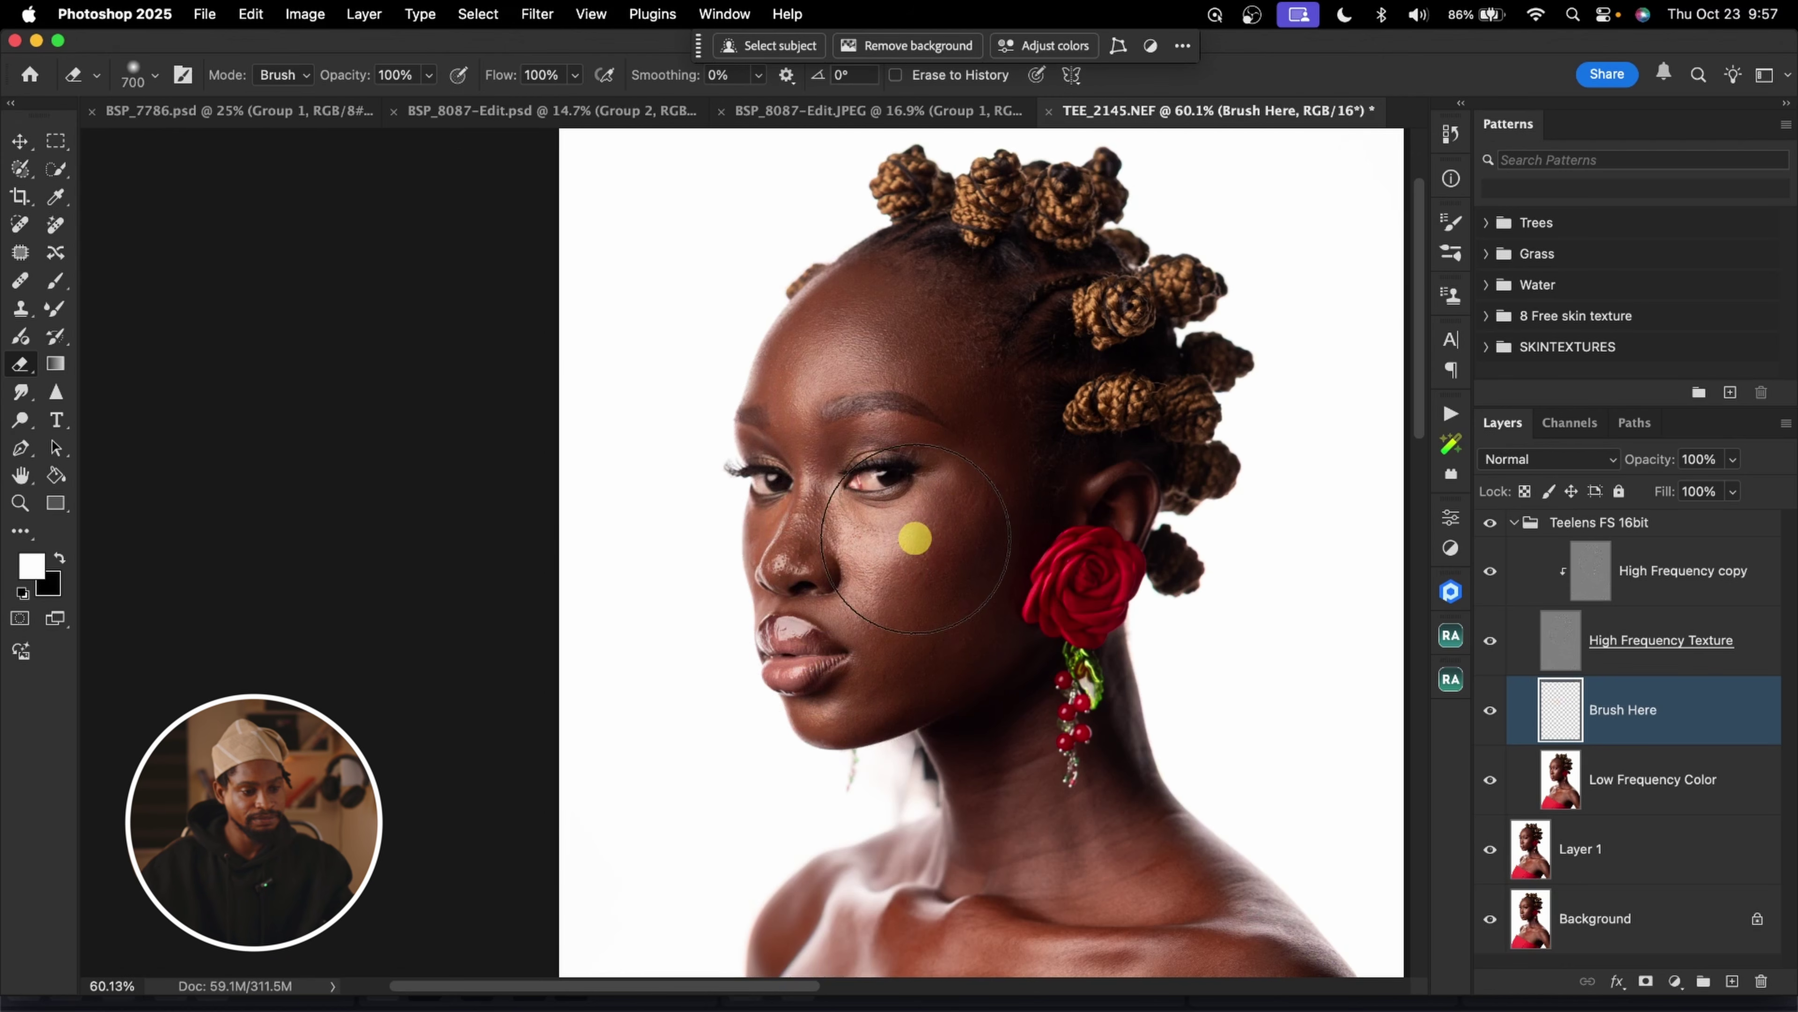
Hide High Frequency Texture and blend the cheek highlight down towards the mouth on Brush Here with a small Mixer Brush
click(55, 308)
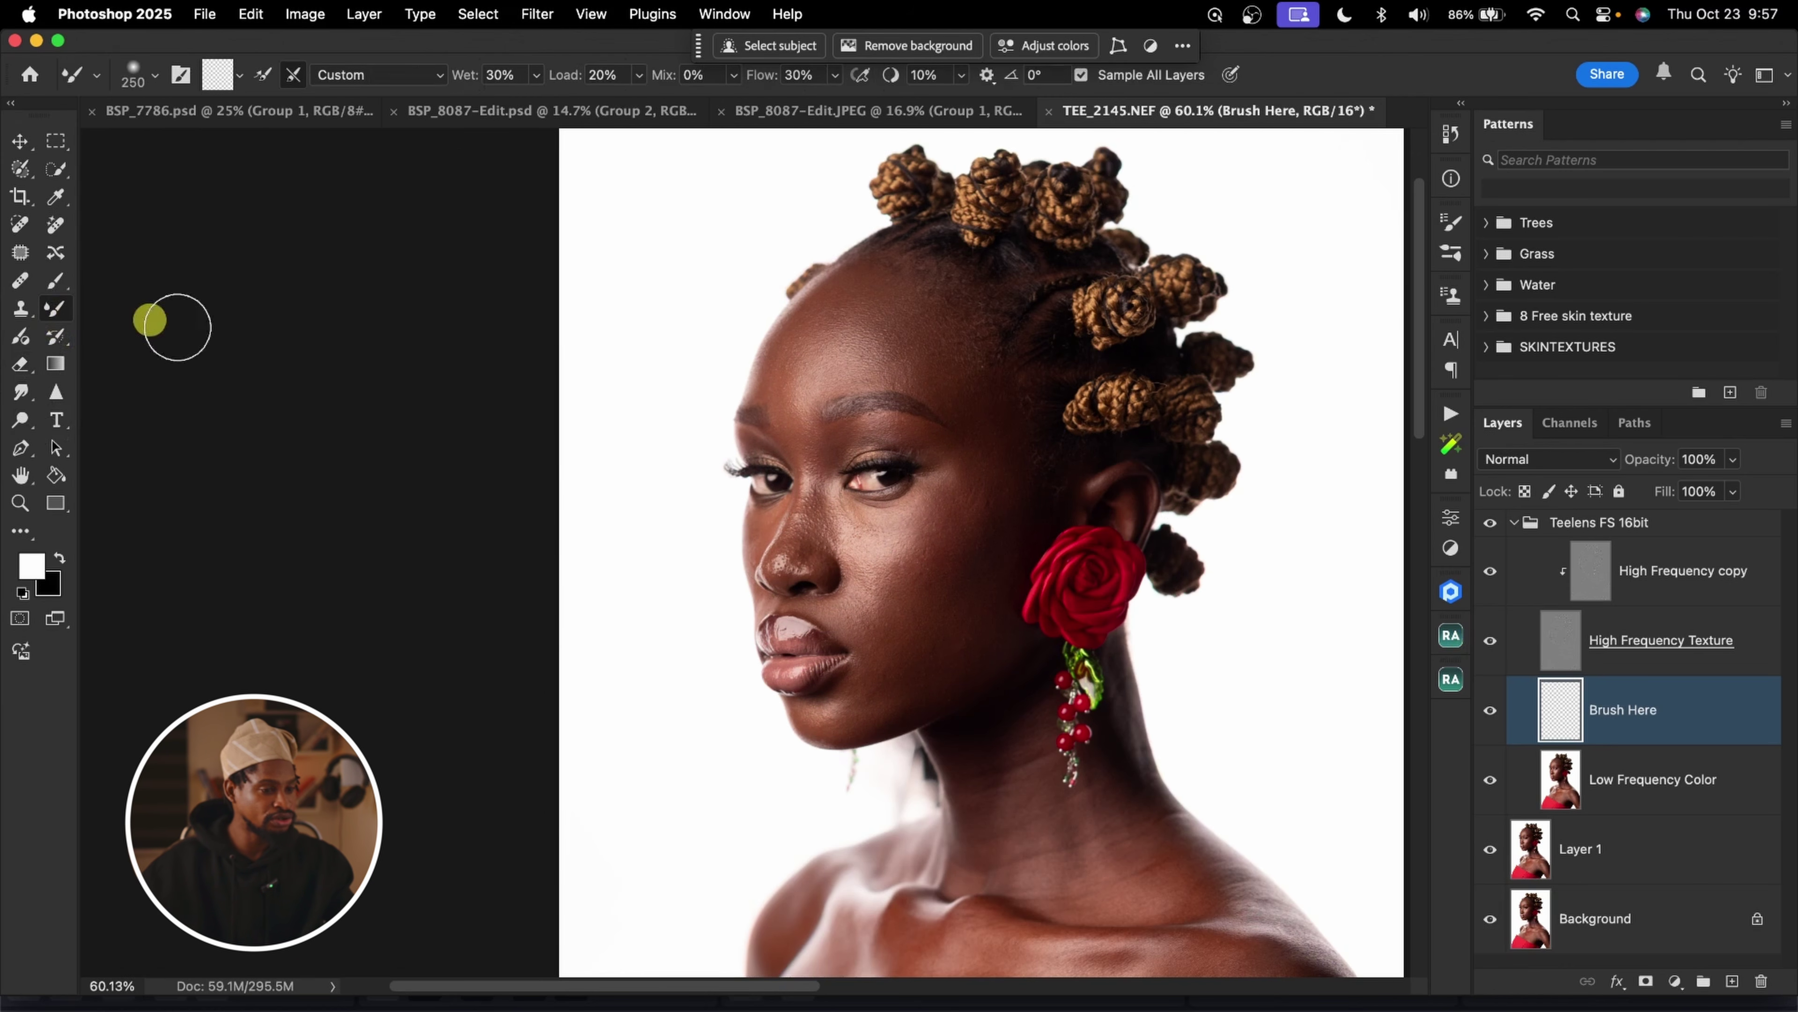
key(bracketleft)
key(bracketleft)
scroll(1212, 473, down, 2)
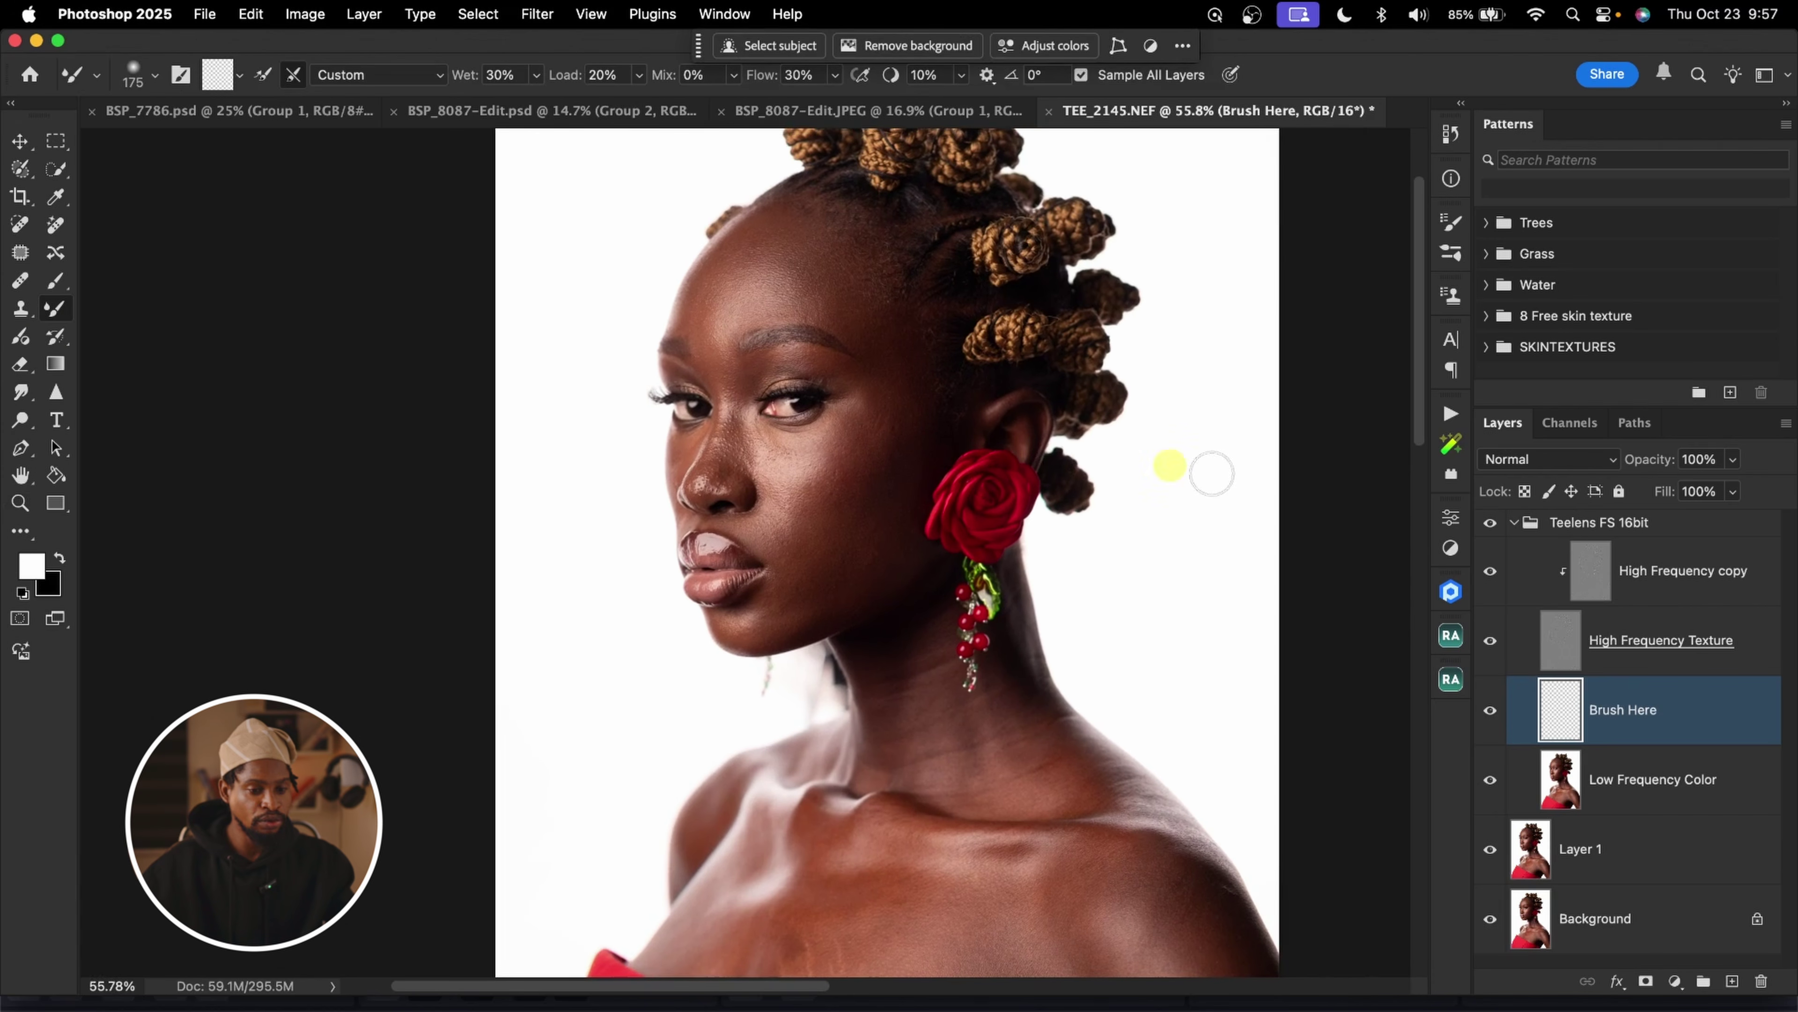
click(1490, 641)
key(z)
mouse_move(835, 478)
mouse_down()
mouse_move(871, 430)
mouse_move(955, 417)
mouse_move(939, 432)
mouse_up()
key(super+space)
key(bracketright)
click(869, 528)
mouse_move(861, 526)
mouse_down()
mouse_move(895, 514)
mouse_move(827, 610)
mouse_move(815, 596)
mouse_move(822, 644)
mouse_up()
Blend the outer cheek and temple tones with a 400 px Mixer Brush, reducing it to 175 px for the area beside the mouth
key(bracketright)
key(bracketright)
key(bracketright)
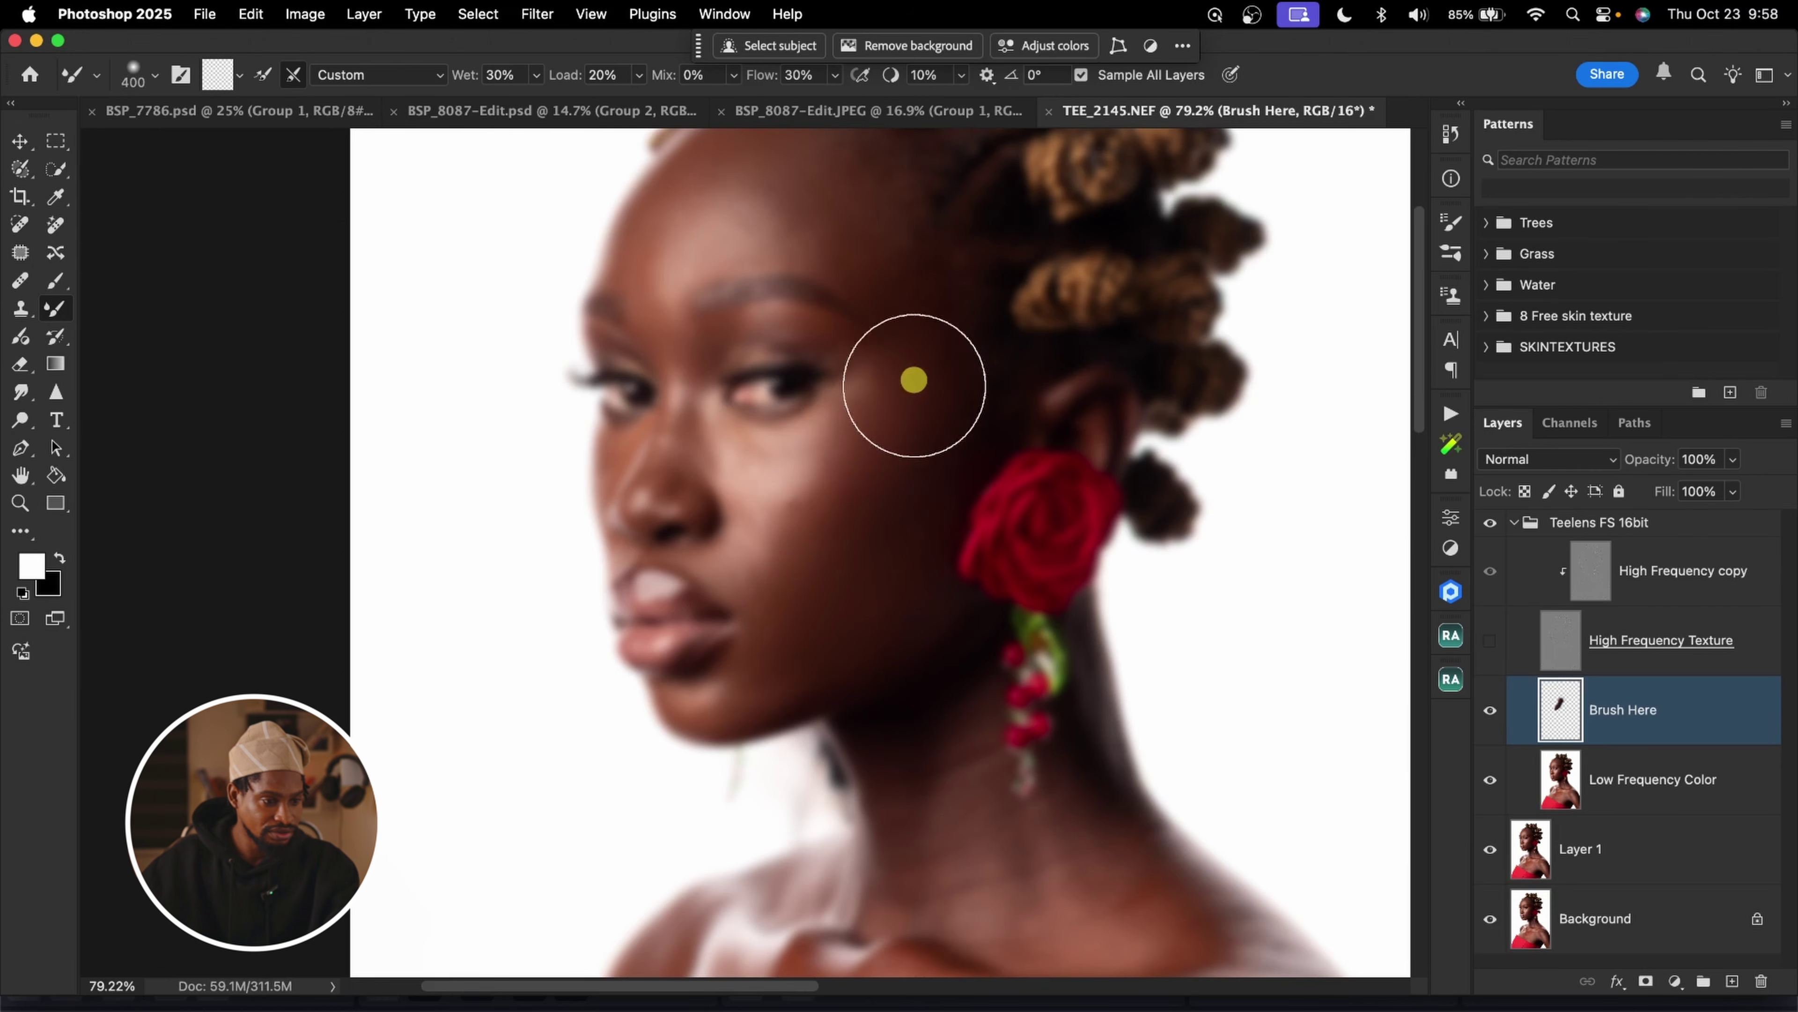
key(bracketleft)
key(bracketleft)
key(bracketleft)
key(bracketleft)
key(bracketleft)
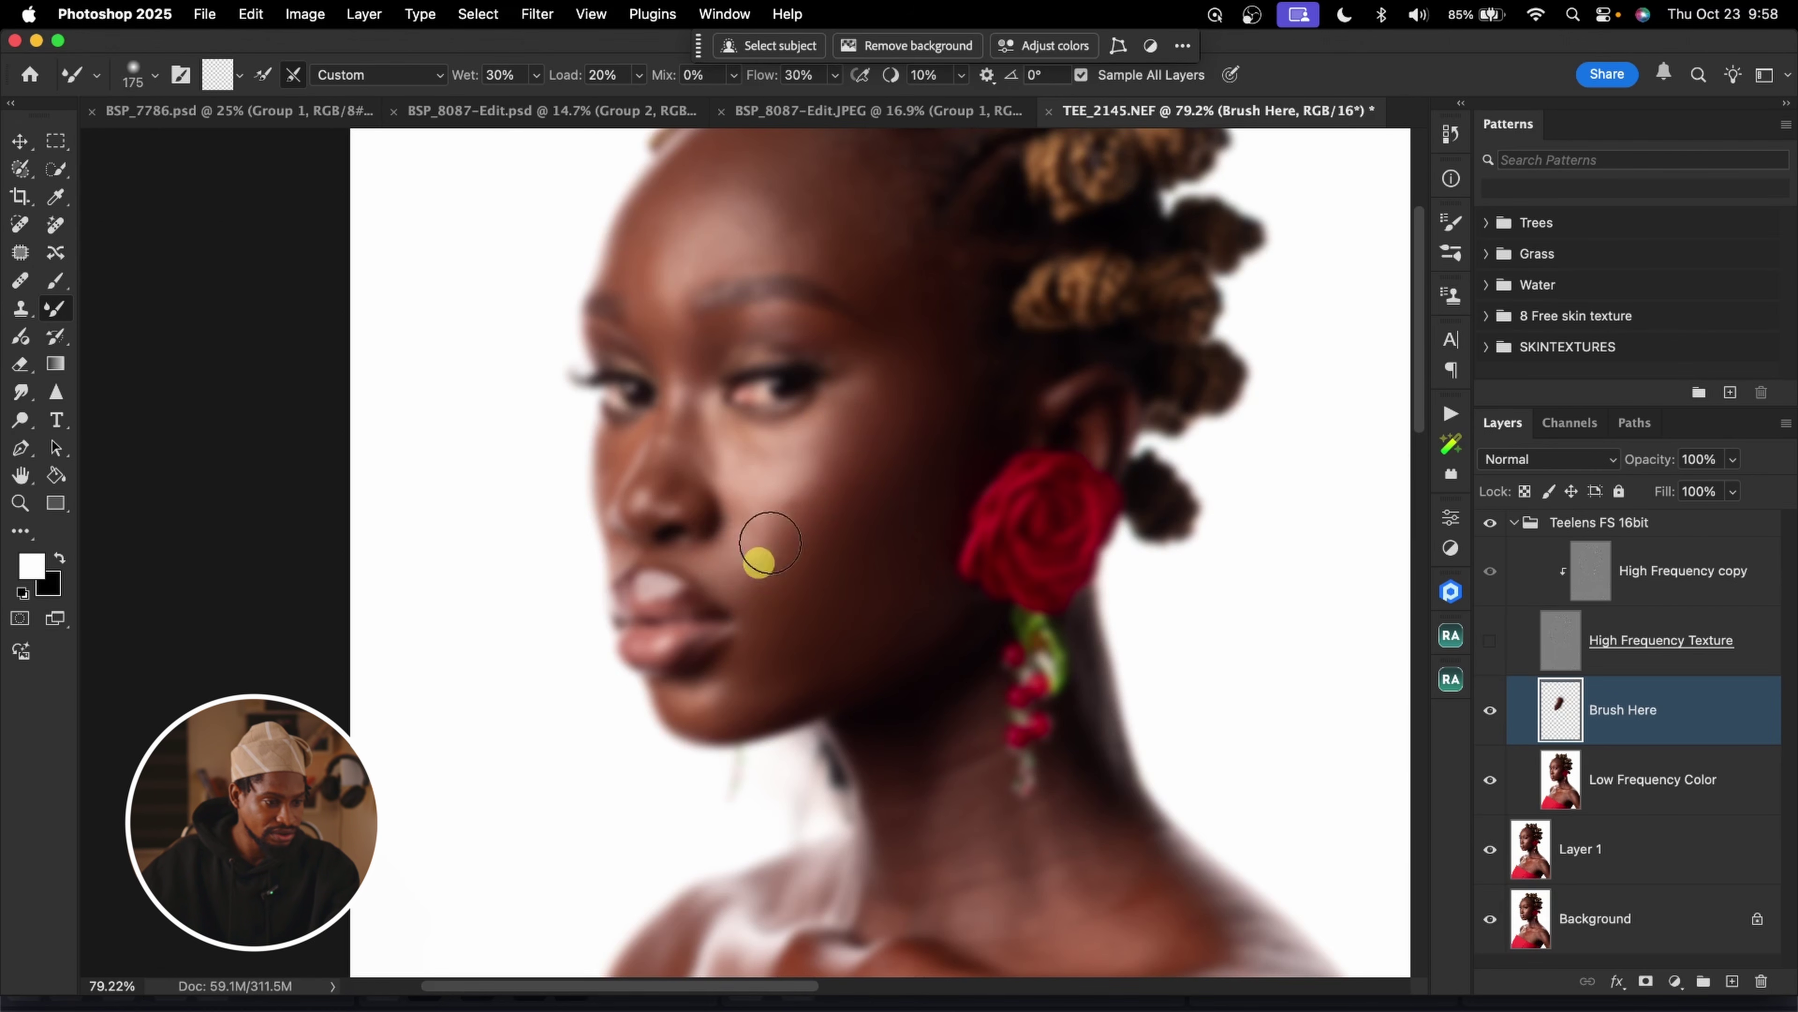
Blend the skin tones under the eye and down the cheek with the Mixer Brush between 100 px and 175 px
key(super+space)
mouse_move(784, 464)
mouse_down()
mouse_move(823, 413)
mouse_move(955, 466)
mouse_move(840, 459)
mouse_up()
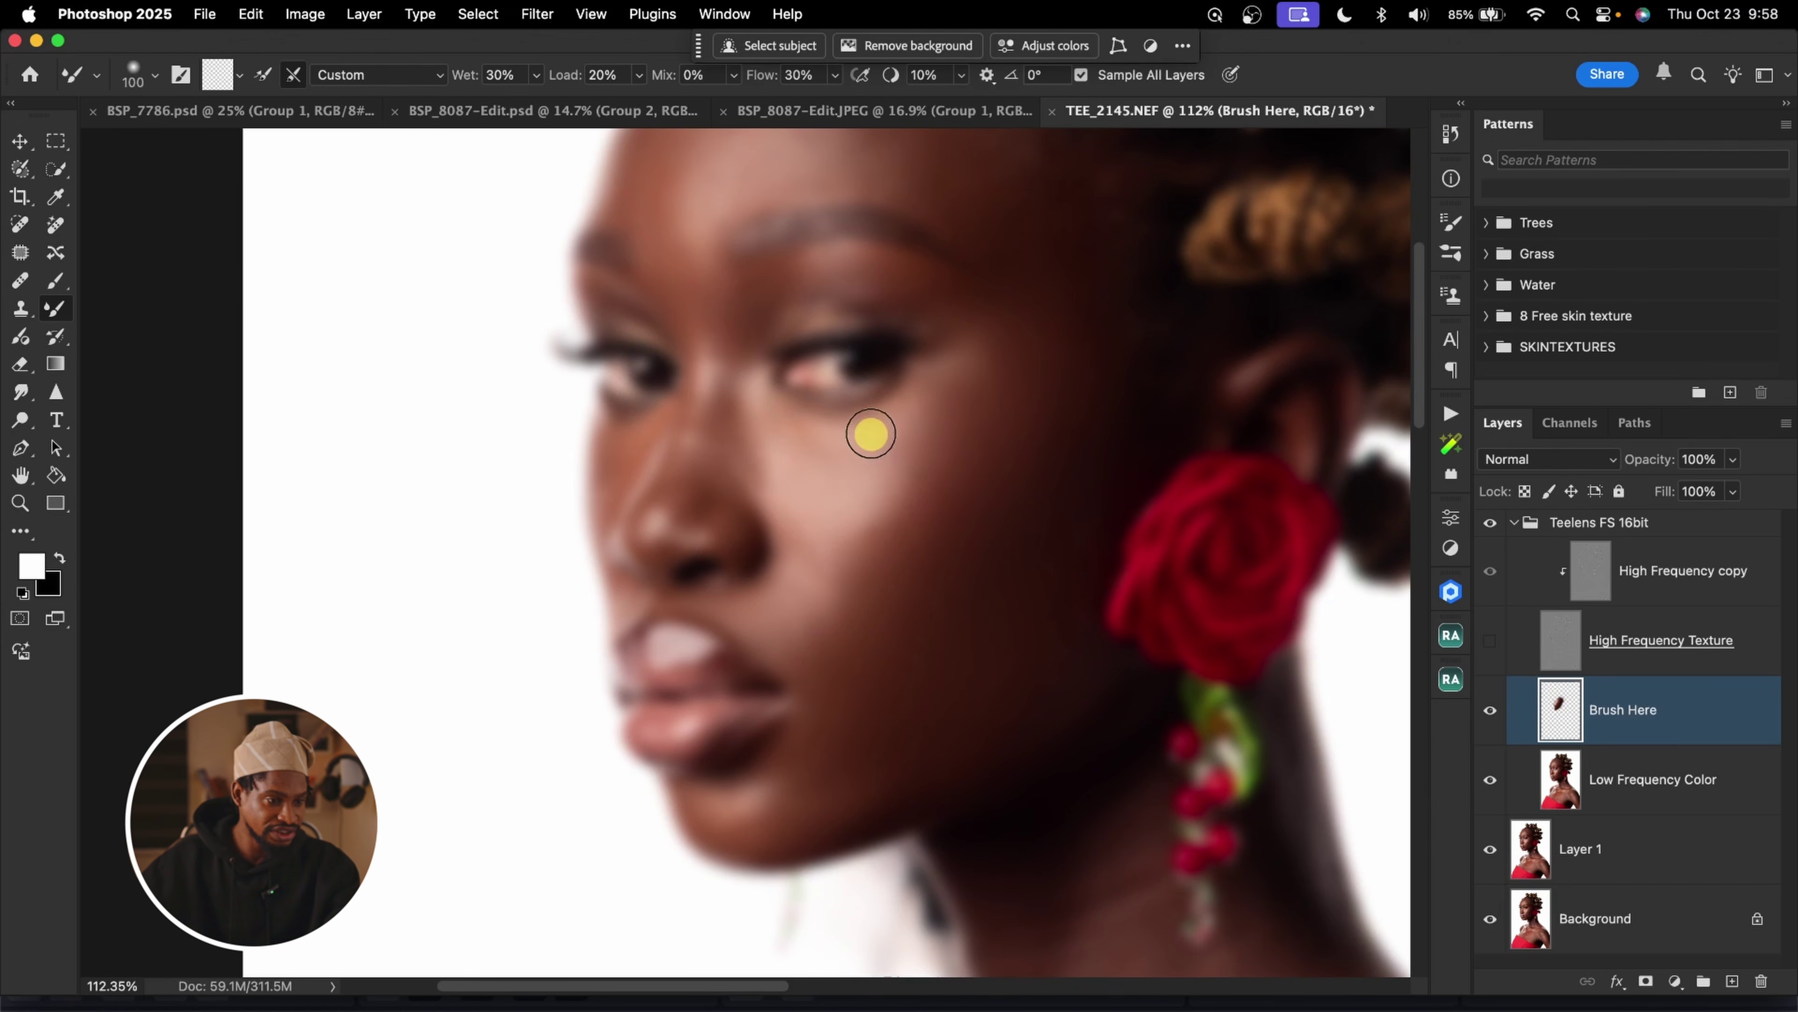
key(bracketleft)
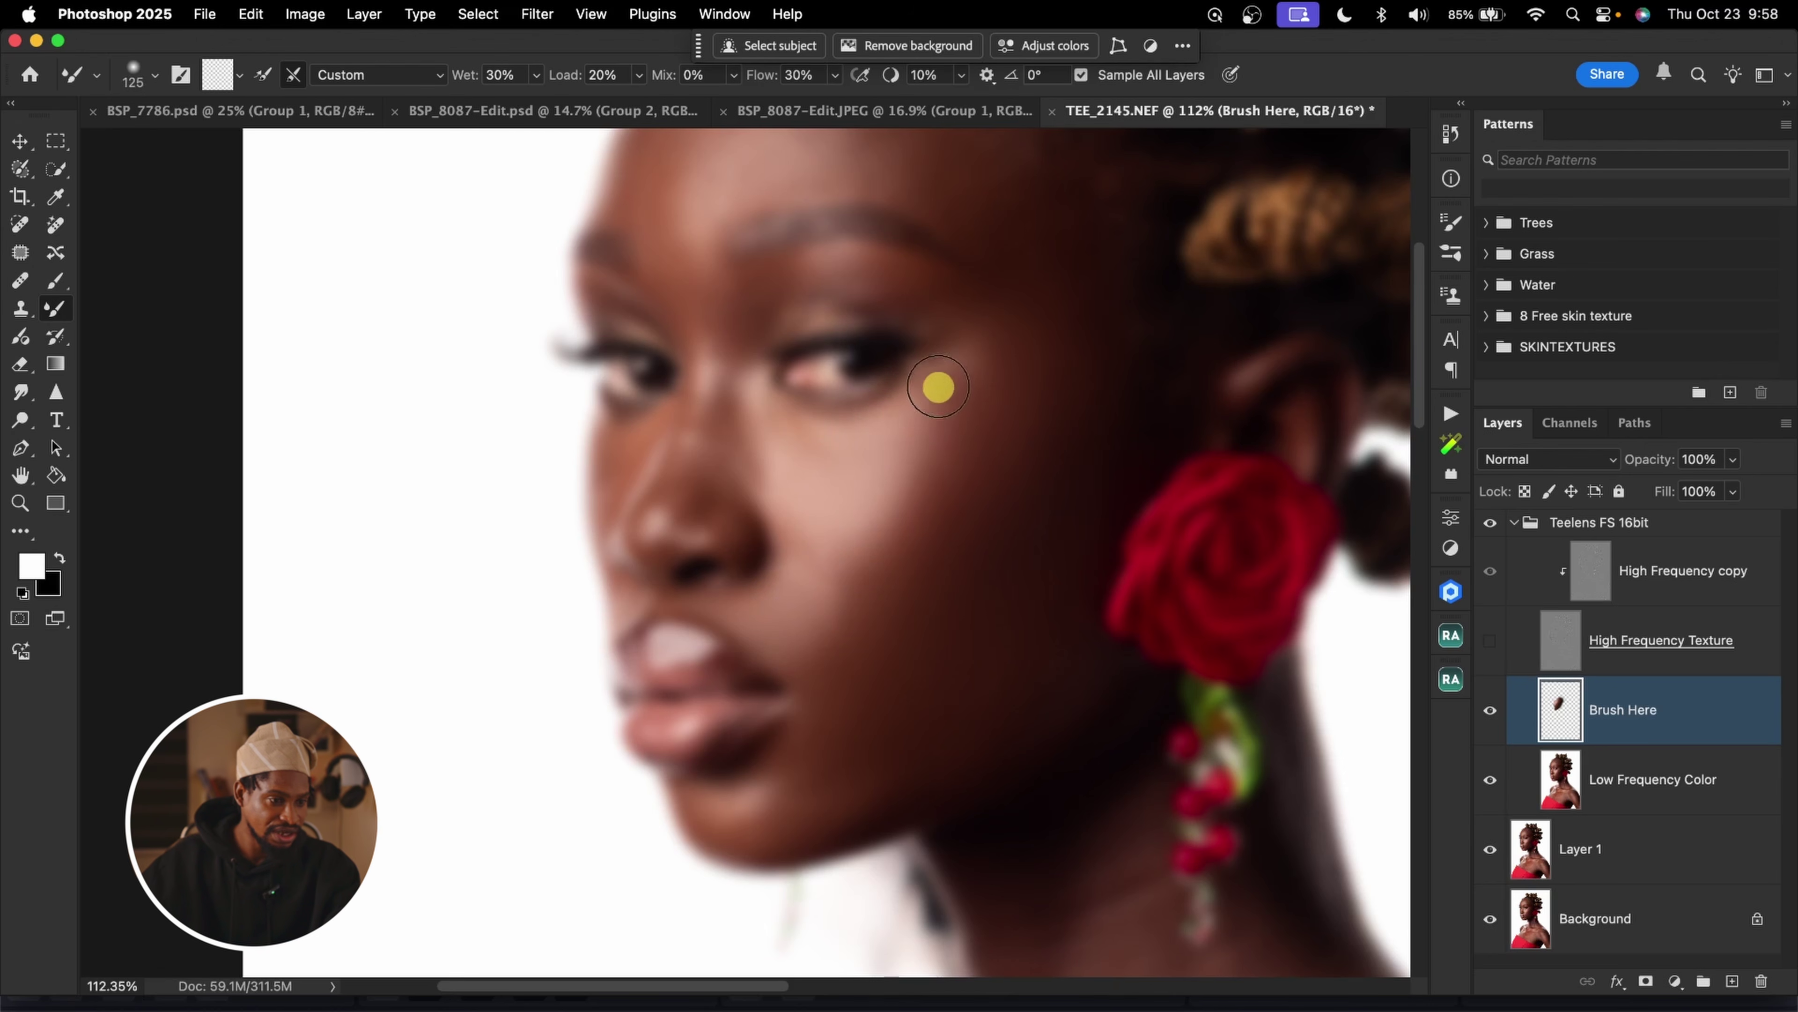
key(bracketright)
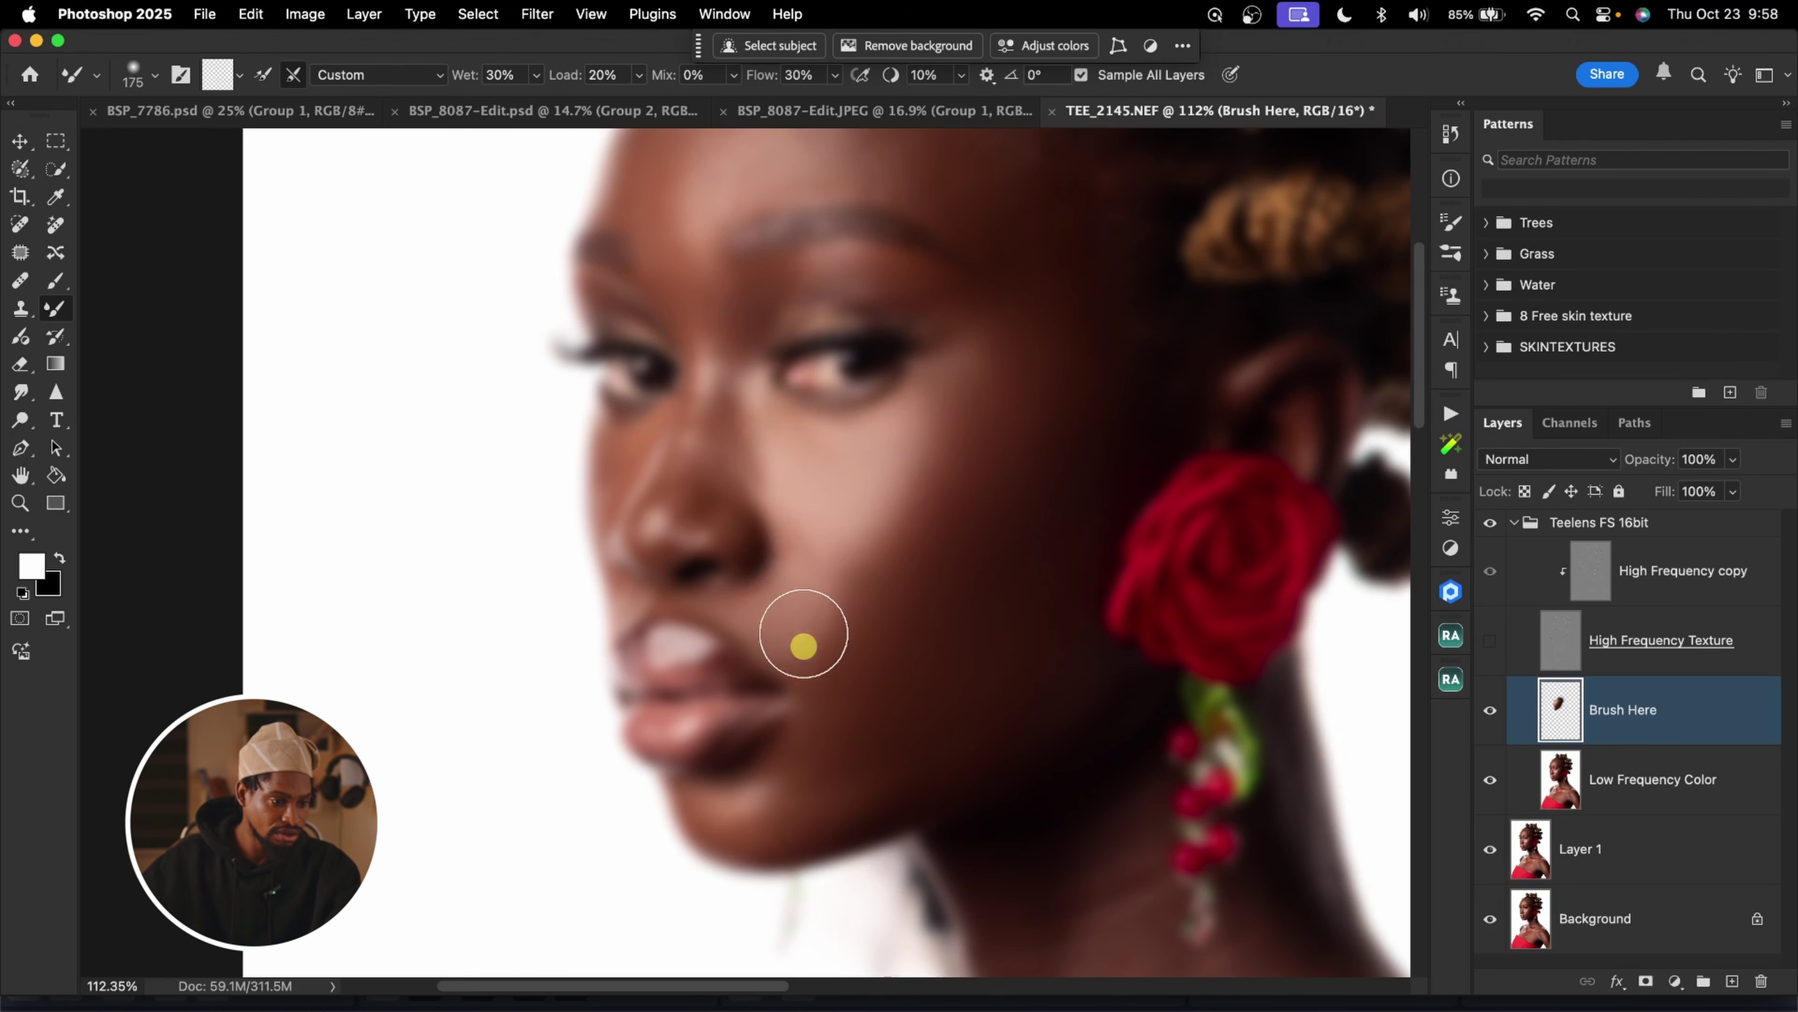
drag(877, 656, 930, 482)
Blend the chin and jaw tones beside the lips with a 150 px Mixer Brush
key(z)
drag(839, 605, 868, 601)
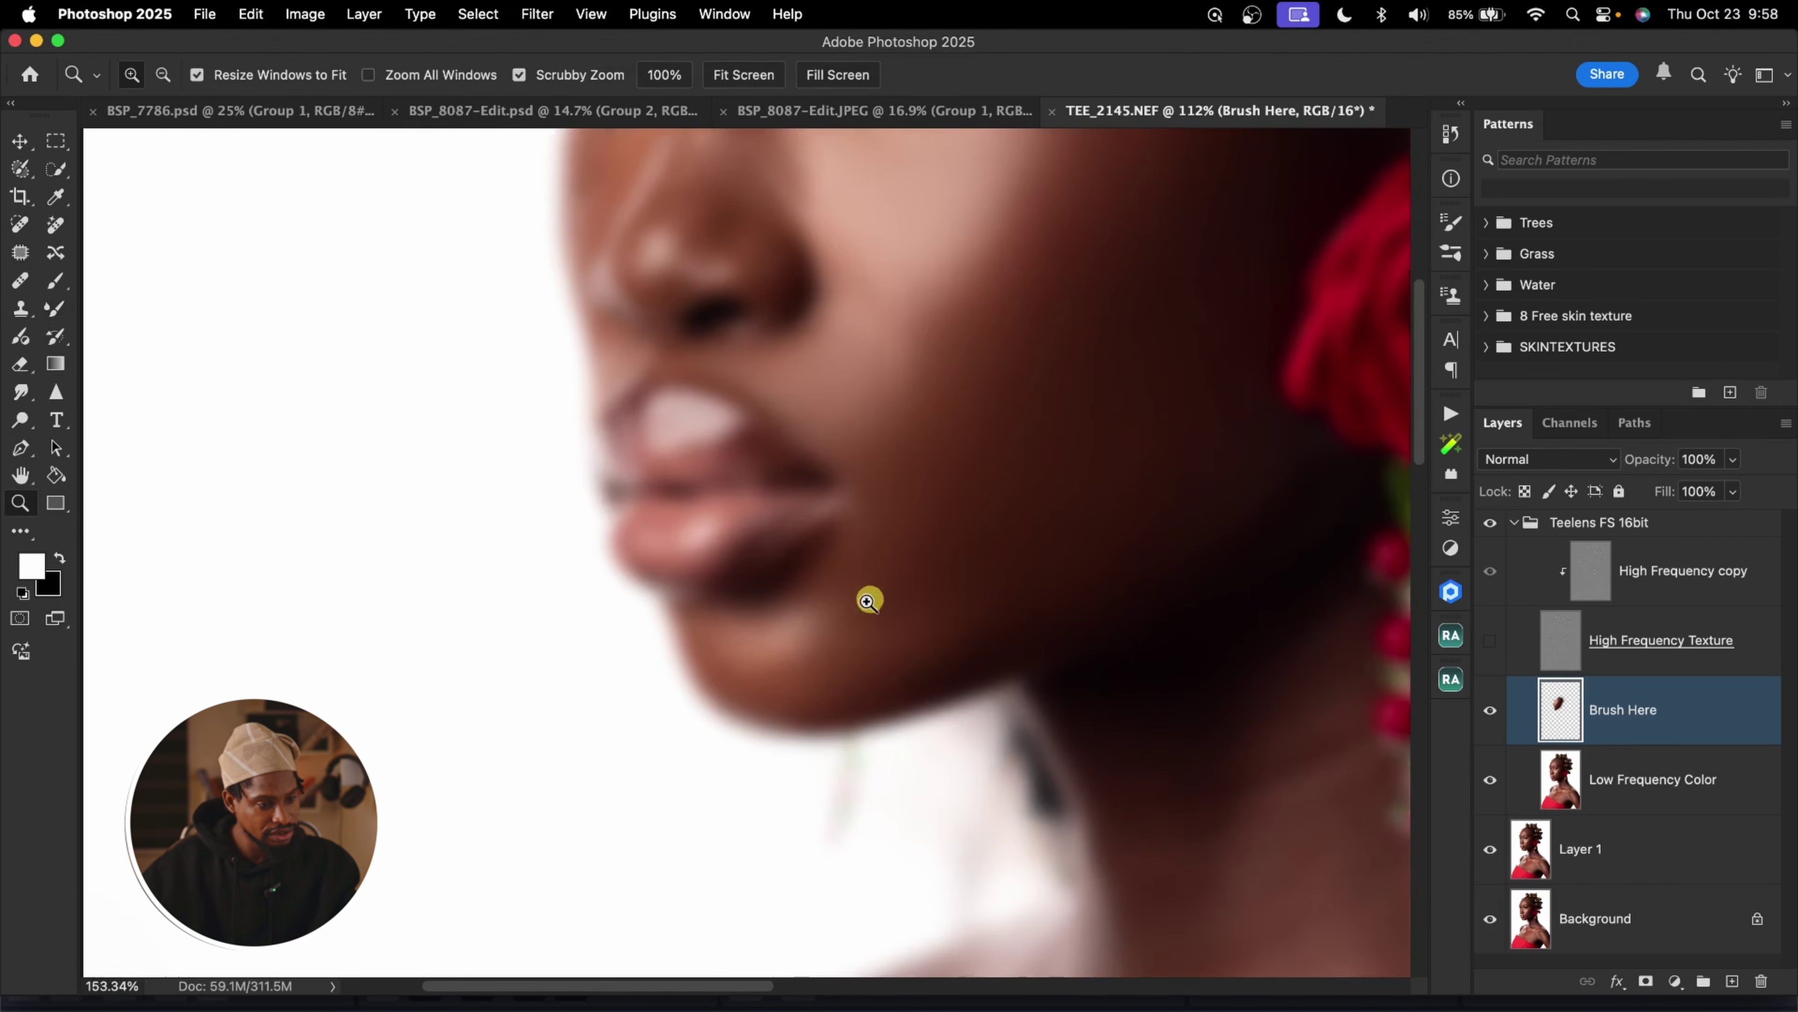
key(b)
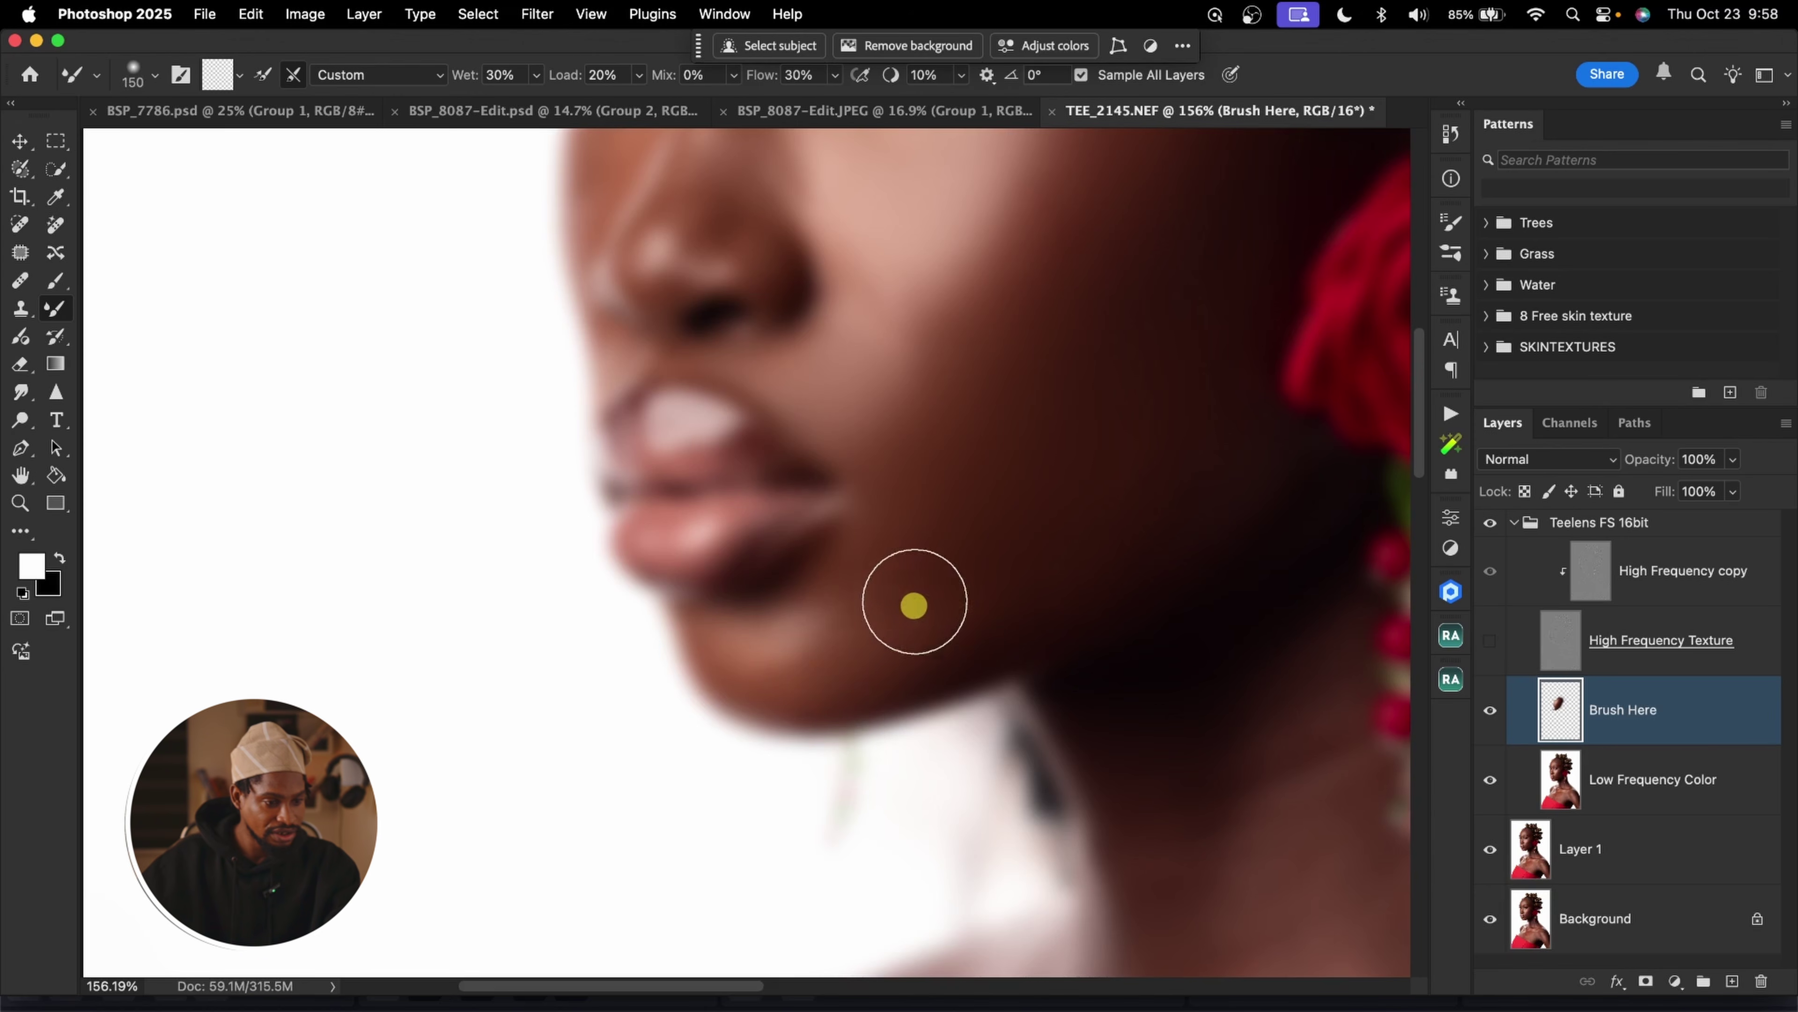
Even out the transition from the cheek to the side of the face, enlarging the Mixer Brush from 100 px to 400 px
key(z)
drag(986, 488, 919, 490)
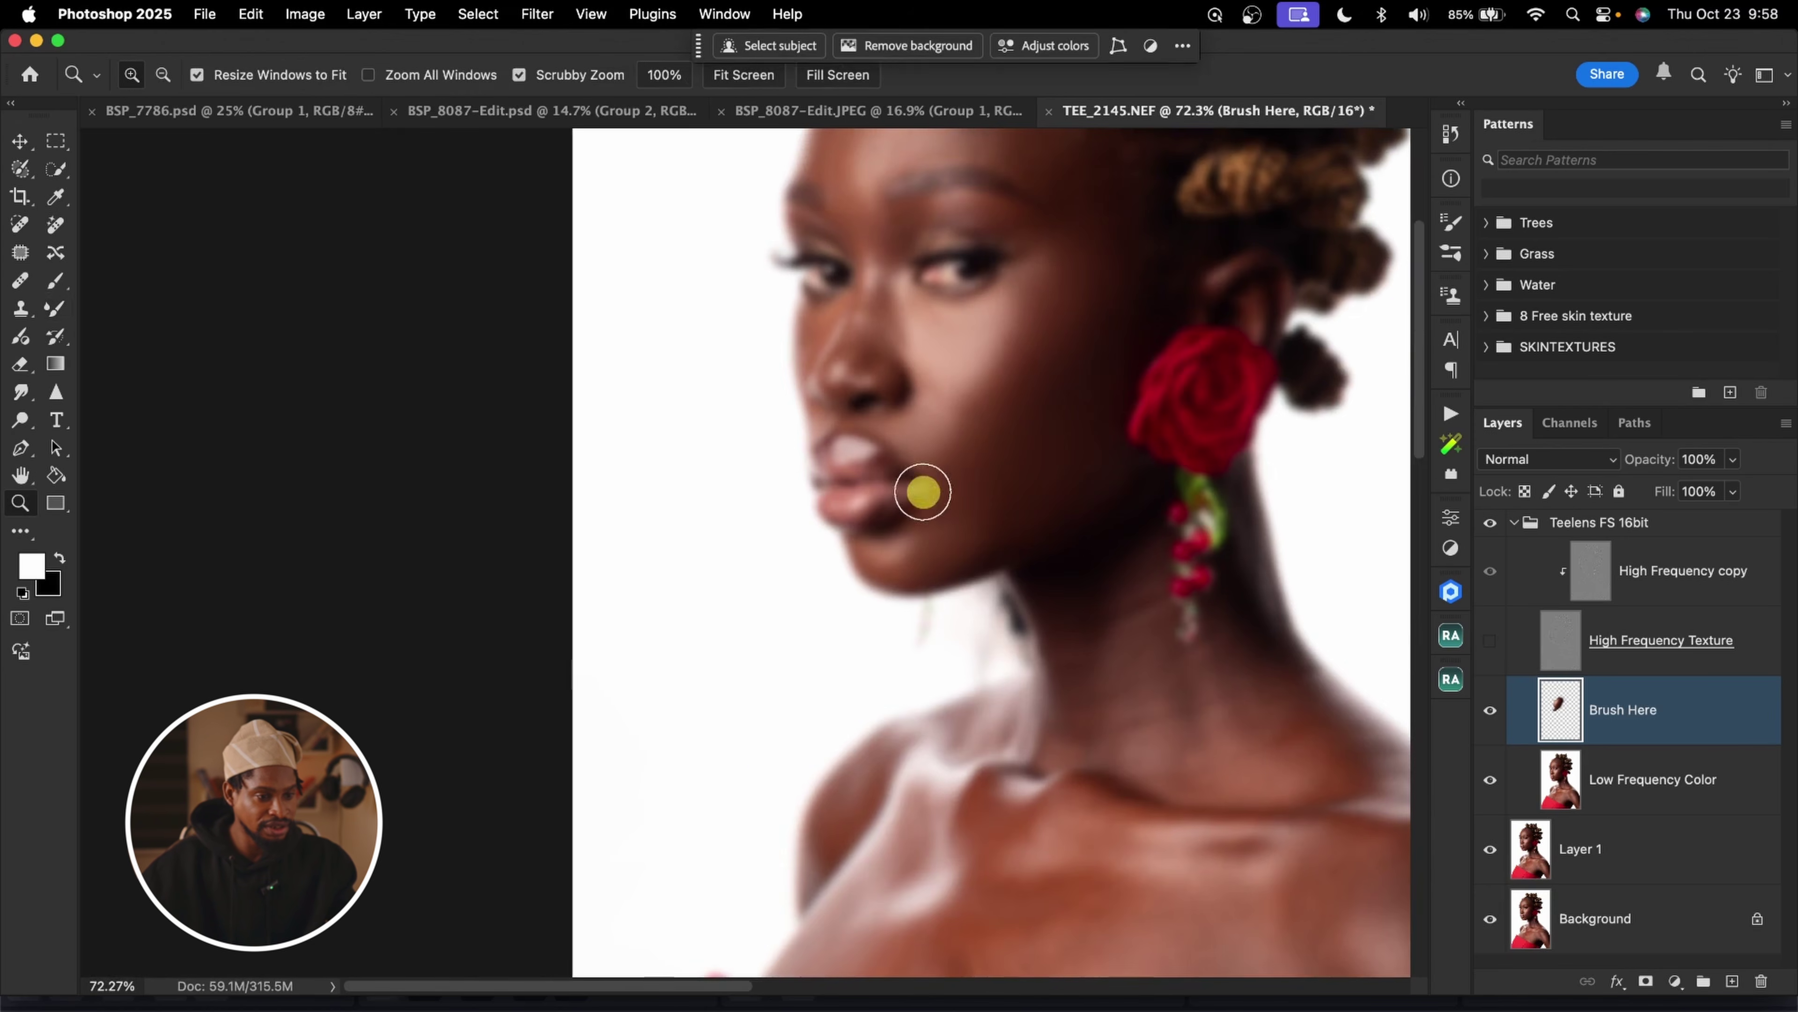
key(b)
scroll(906, 505, up, 4)
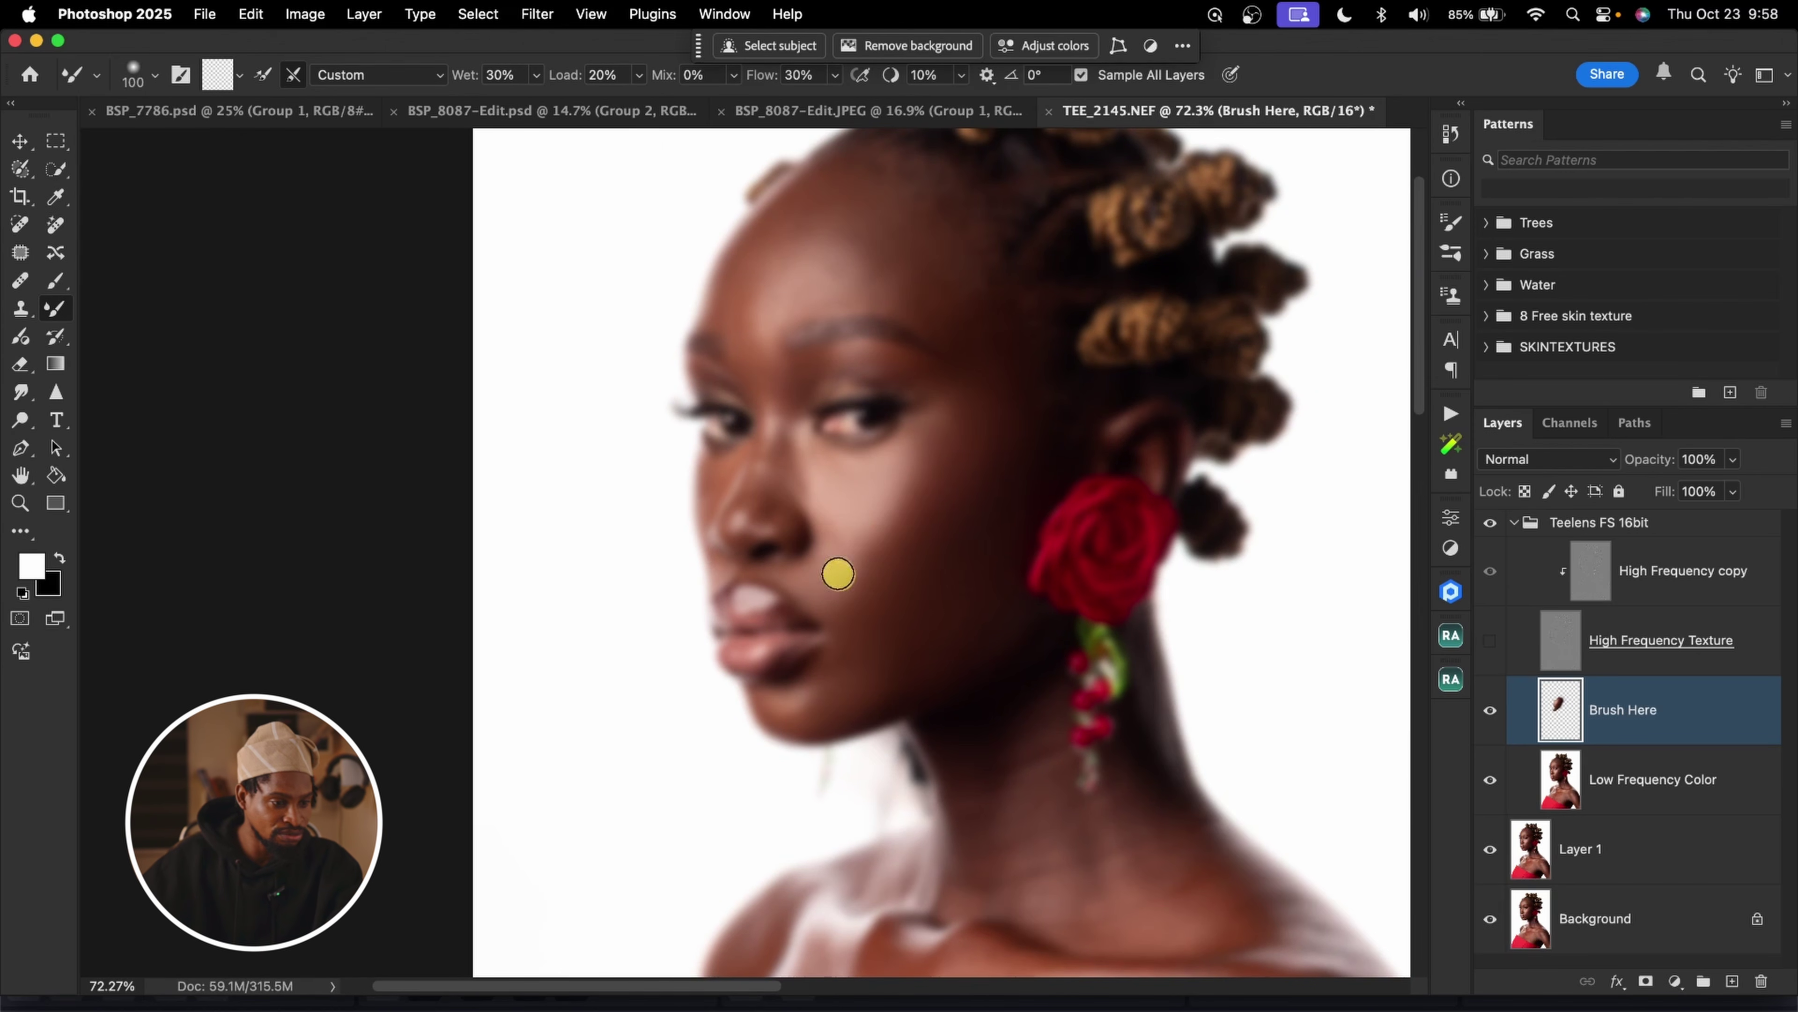
key(bracketright)
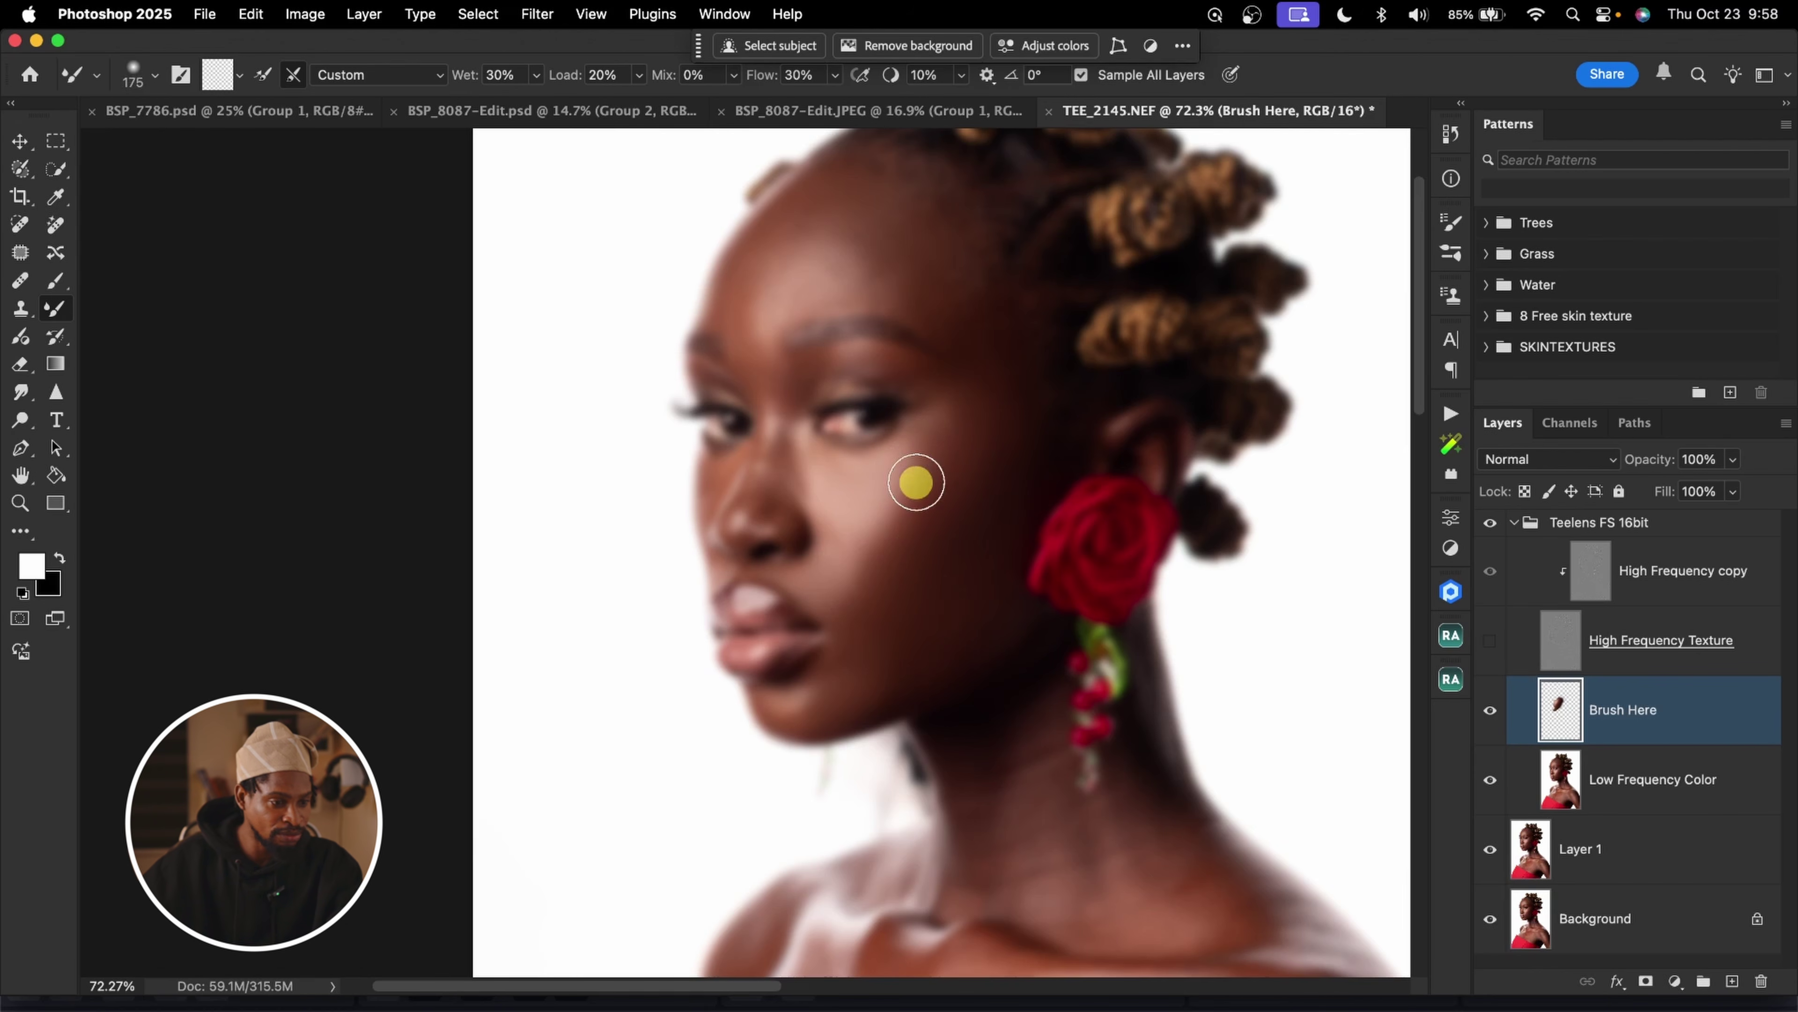
key(bracketright)
key(bracketright)
key(bracketright)
key(bracketright)
Blend the forehead tones above the eyebrows with a 175 px Mixer Brush, reducing it to 150 px near the hairline
drag(930, 365, 996, 450)
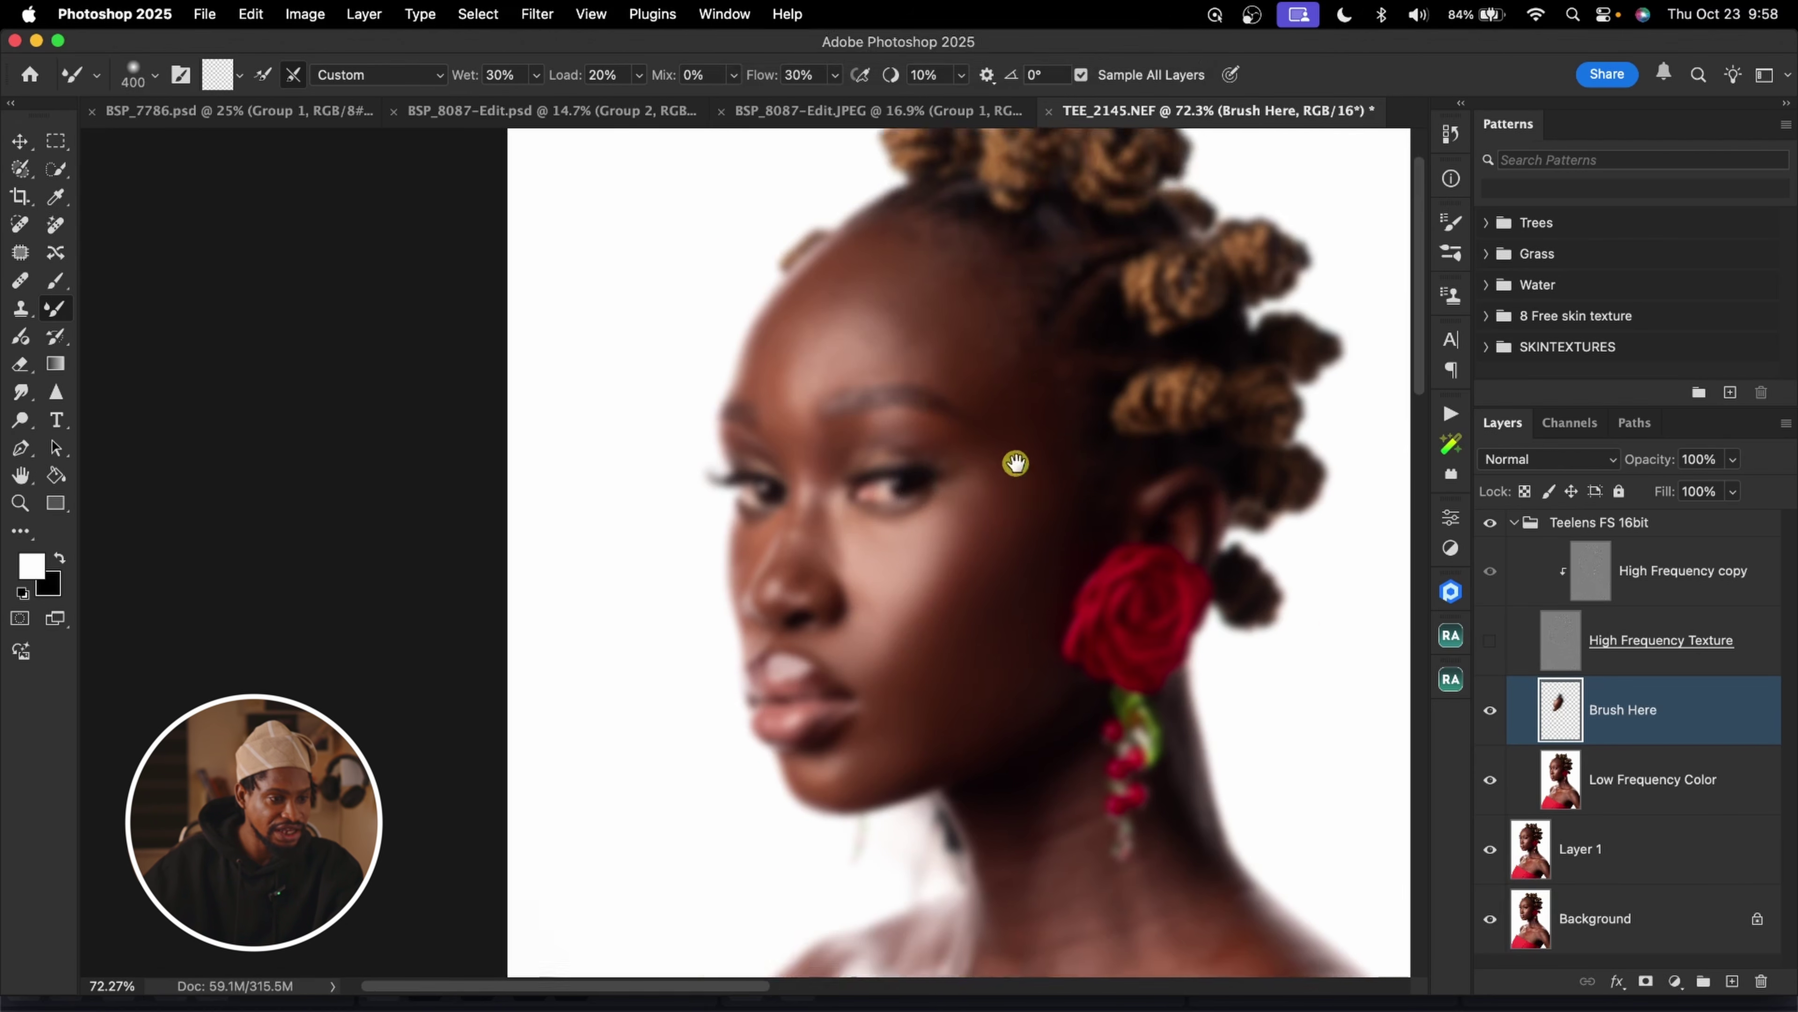
key(bracketleft)
key(bracketleft)
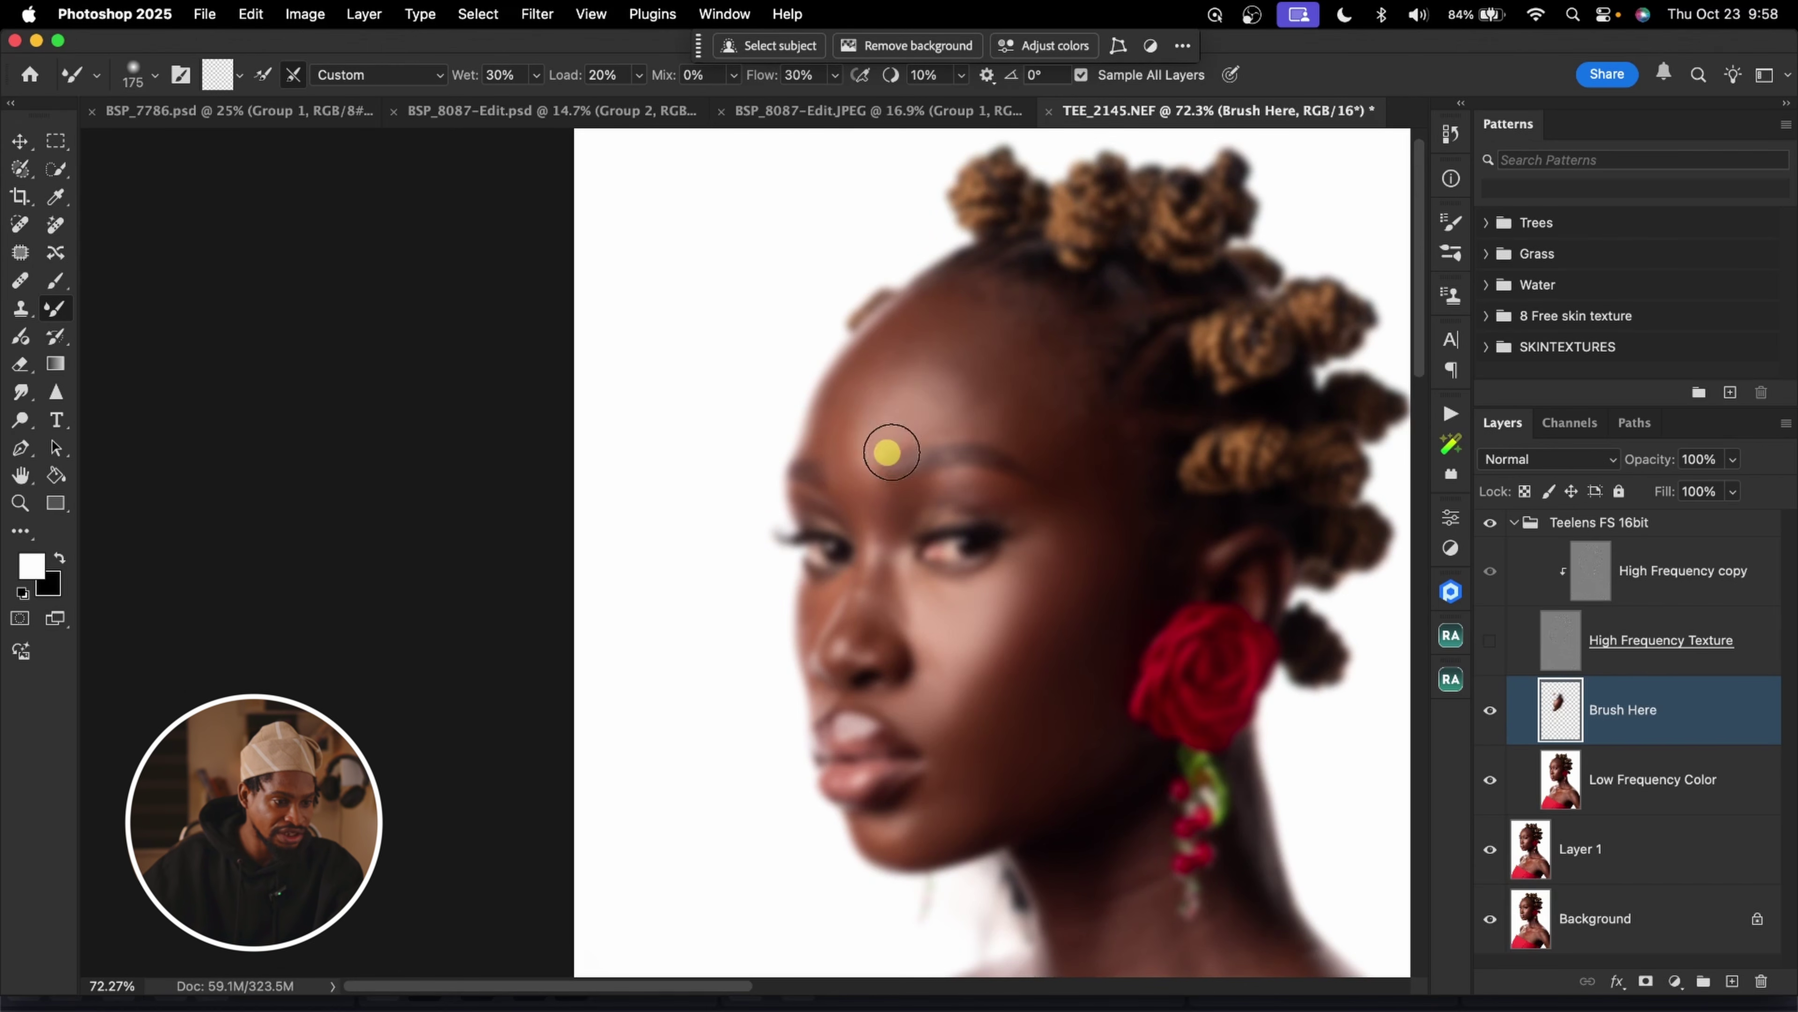
key(bracketright)
key(bracketright)
mouse_move(918, 378)
mouse_down()
mouse_move(941, 344)
mouse_move(971, 401)
mouse_move(1012, 399)
mouse_move(983, 330)
mouse_move(924, 340)
mouse_move(934, 386)
mouse_up()
key(bracketleft)
key(bracketleft)
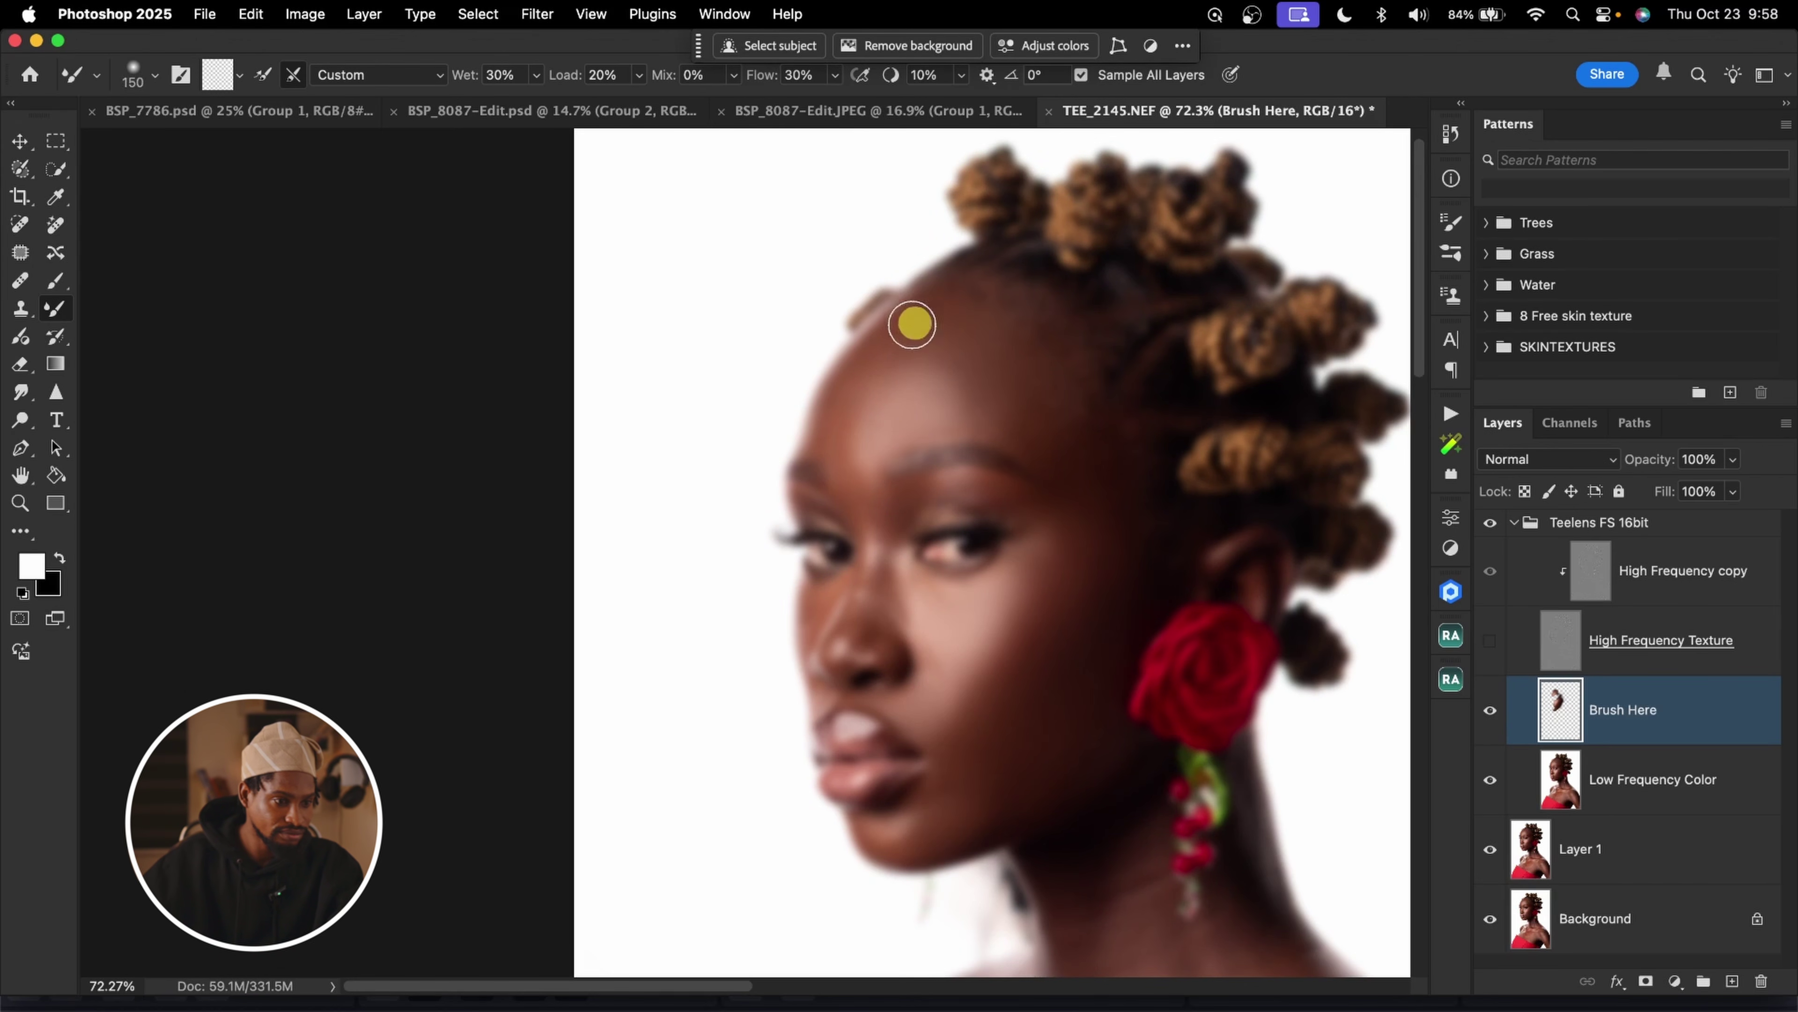
Smooth the colour across the upper forehead with a 250 px Mixer Brush
key(bracketright)
key(bracketright)
key(bracketright)
key(bracketright)
key(bracketright)
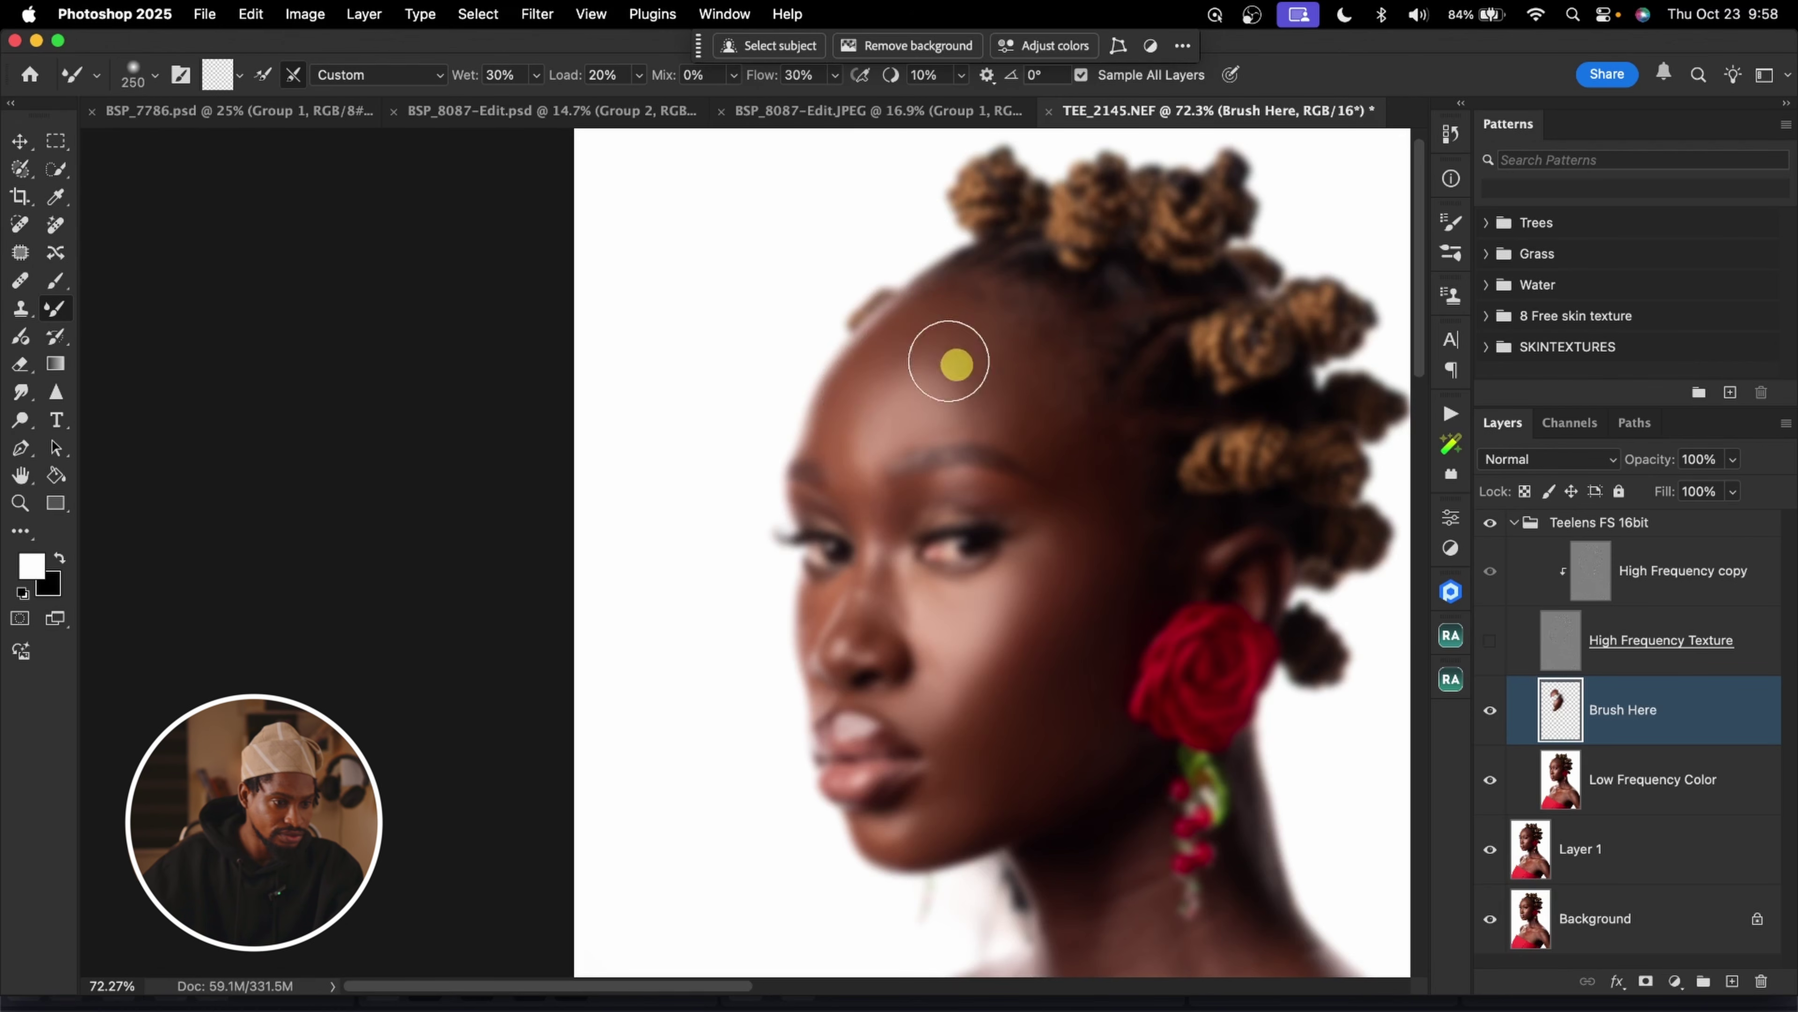
Blend the jaw with a 200 px Mixer Brush and the side of the face near the ear at 300 px
key(bracketleft)
key(bracketleft)
key(bracketleft)
key(bracketleft)
key(bracketleft)
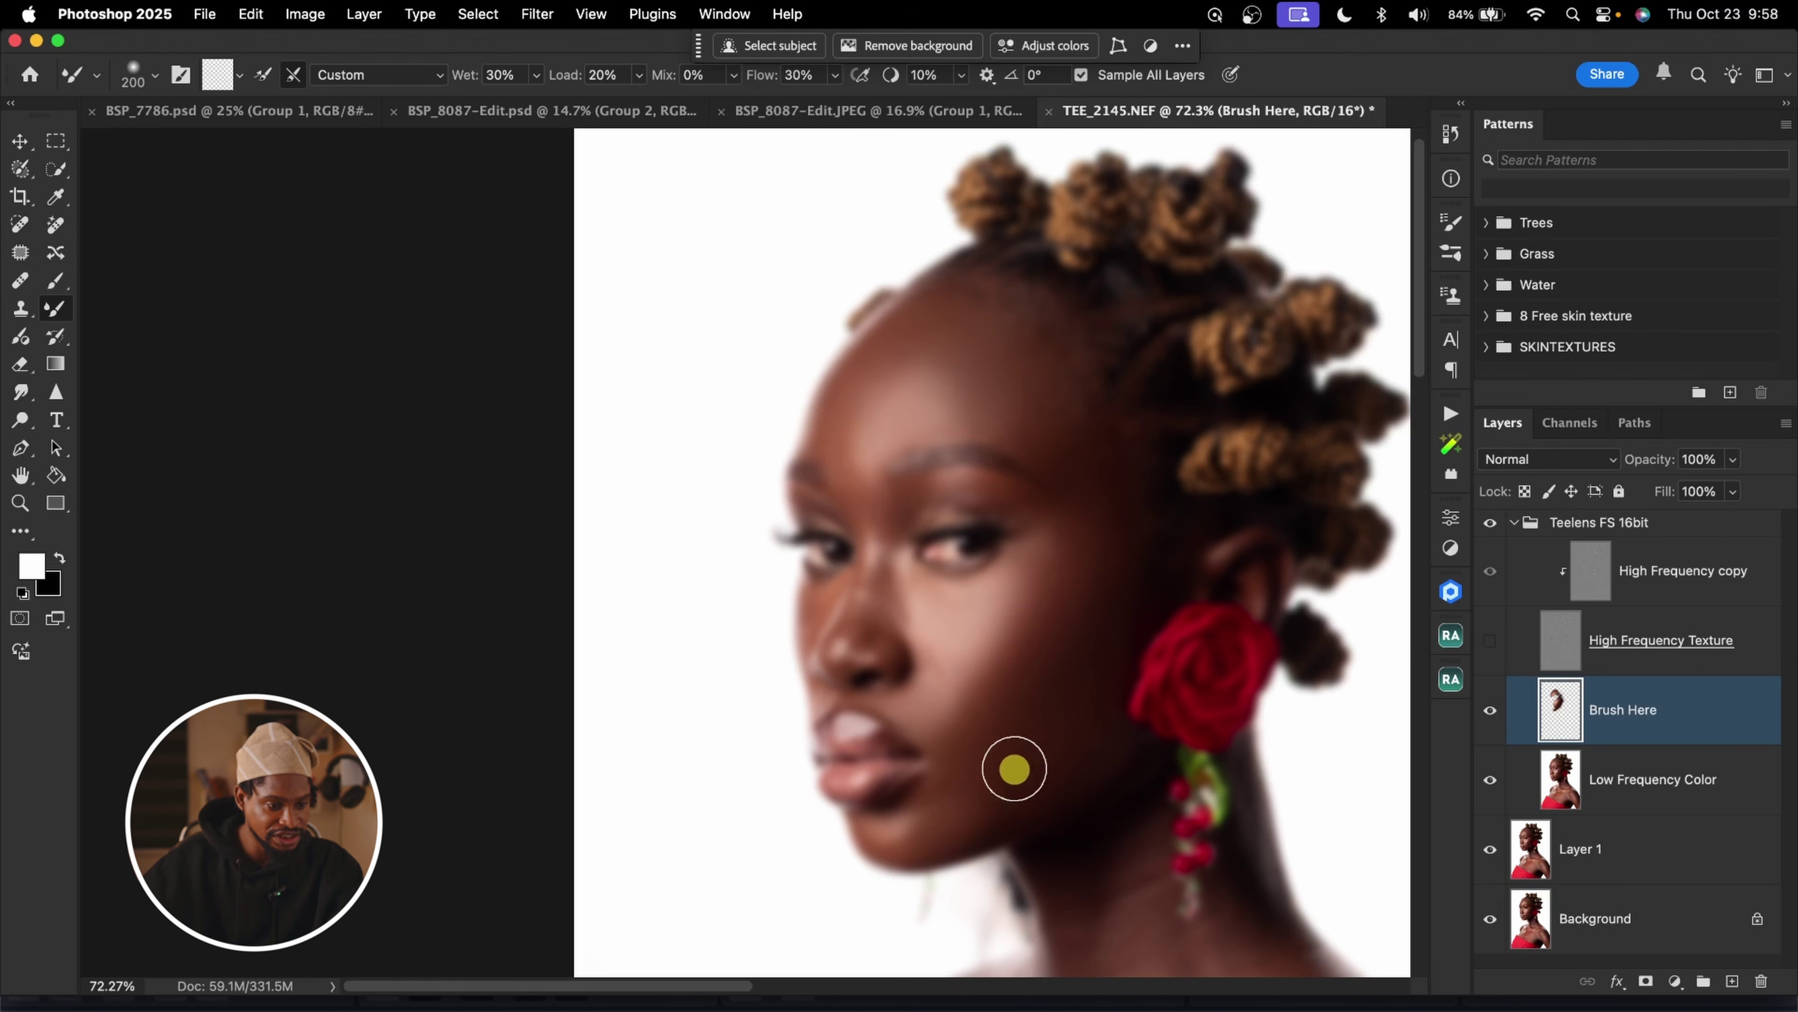
key(bracketright)
key(bracketright)
key(bracketright)
key(bracketright)
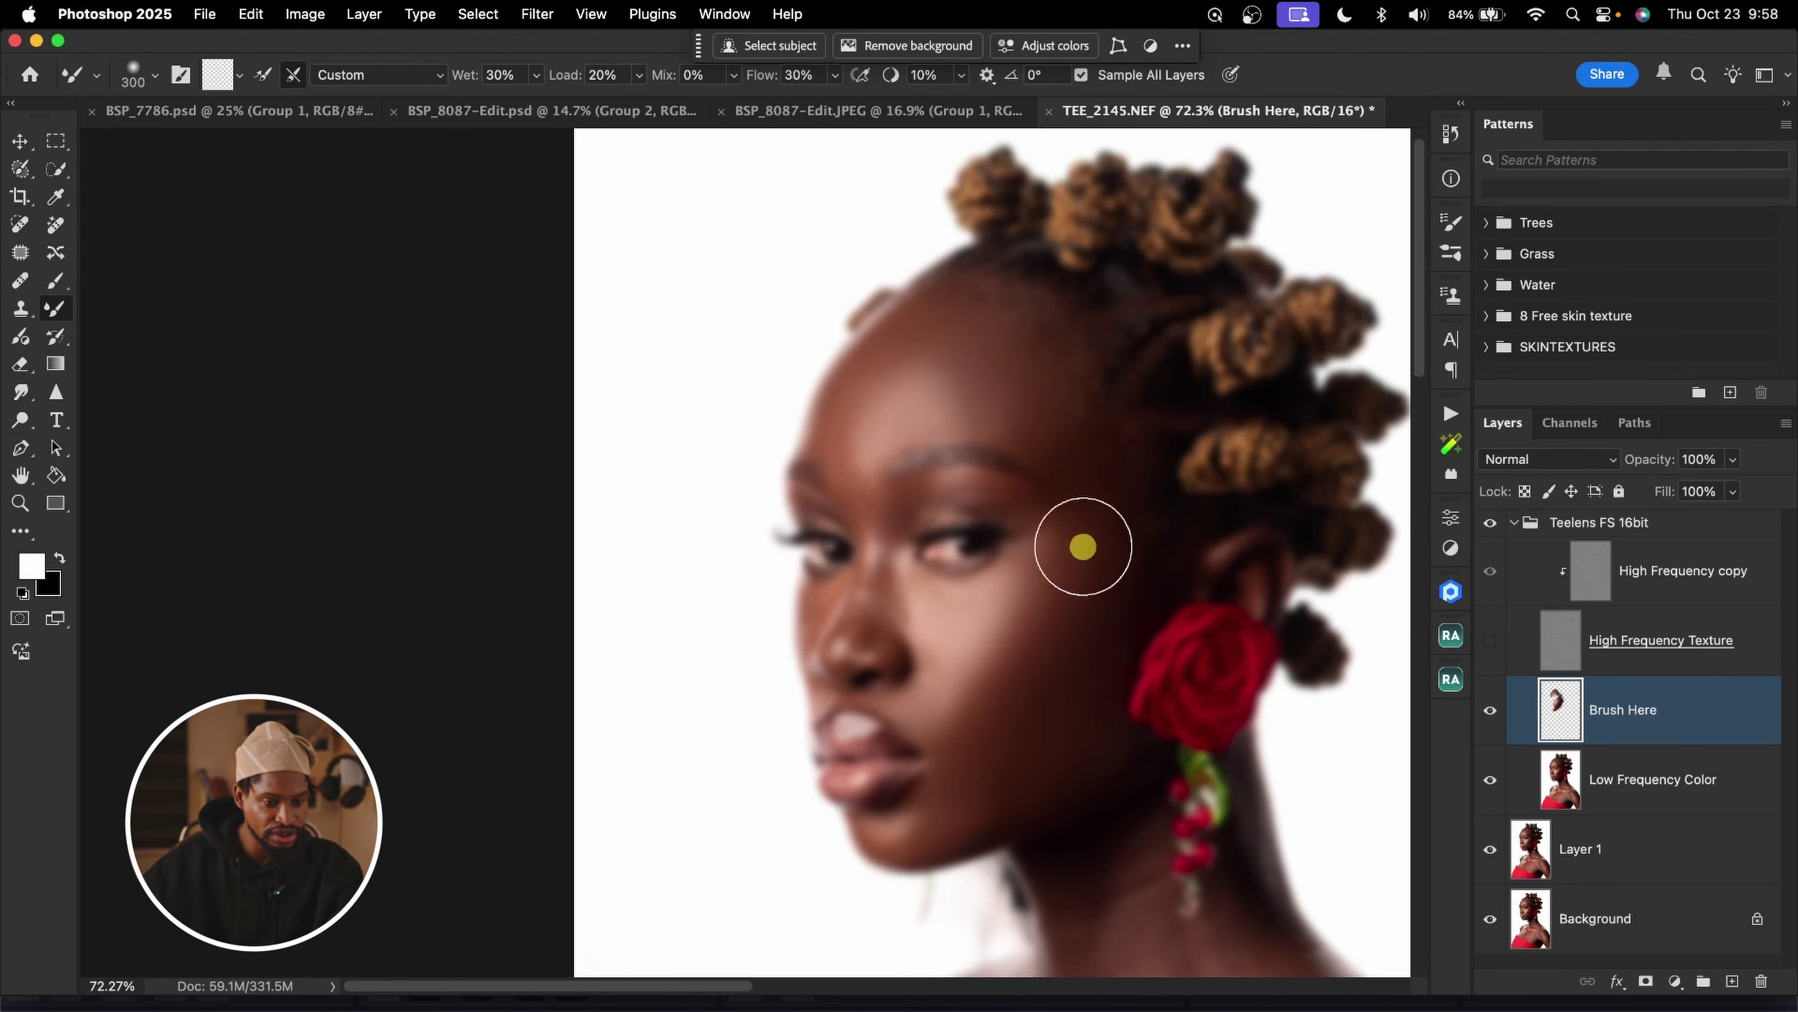
Show High Frequency Texture and compare the face with the Brush Here layer hidden and shown
drag(1334, 638, 1042, 509)
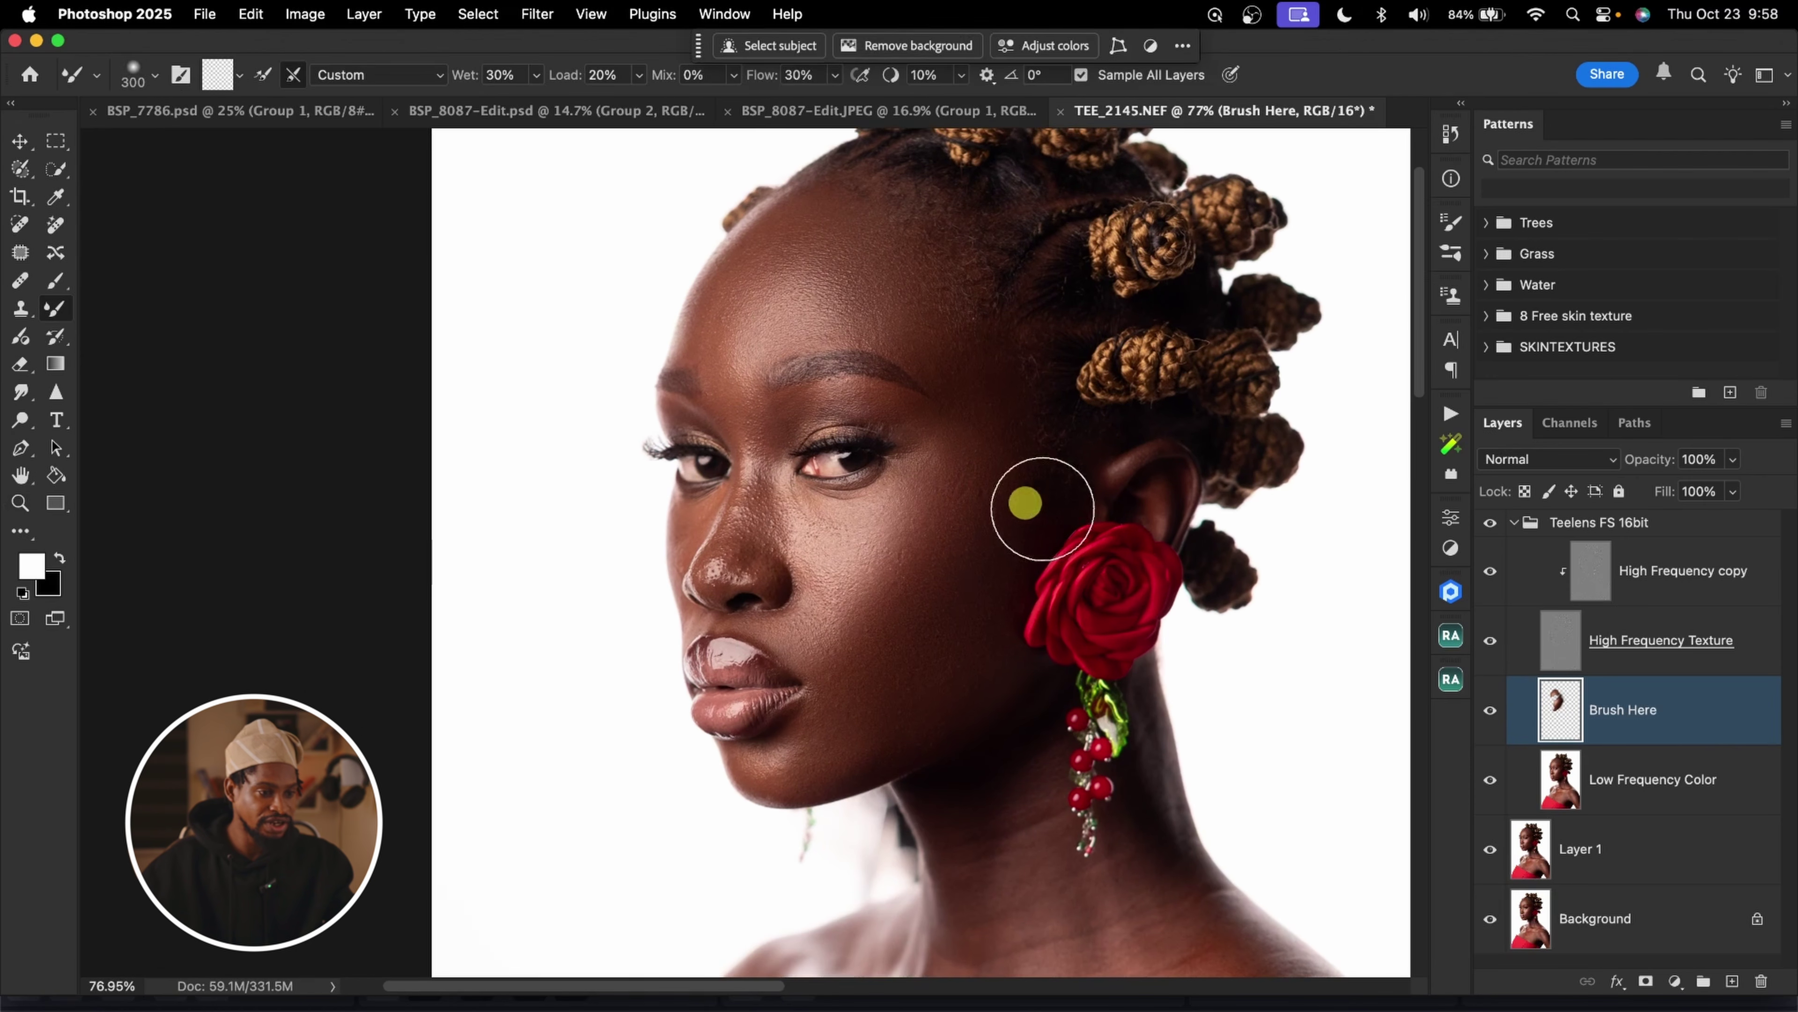
click(1490, 724)
click(1495, 727)
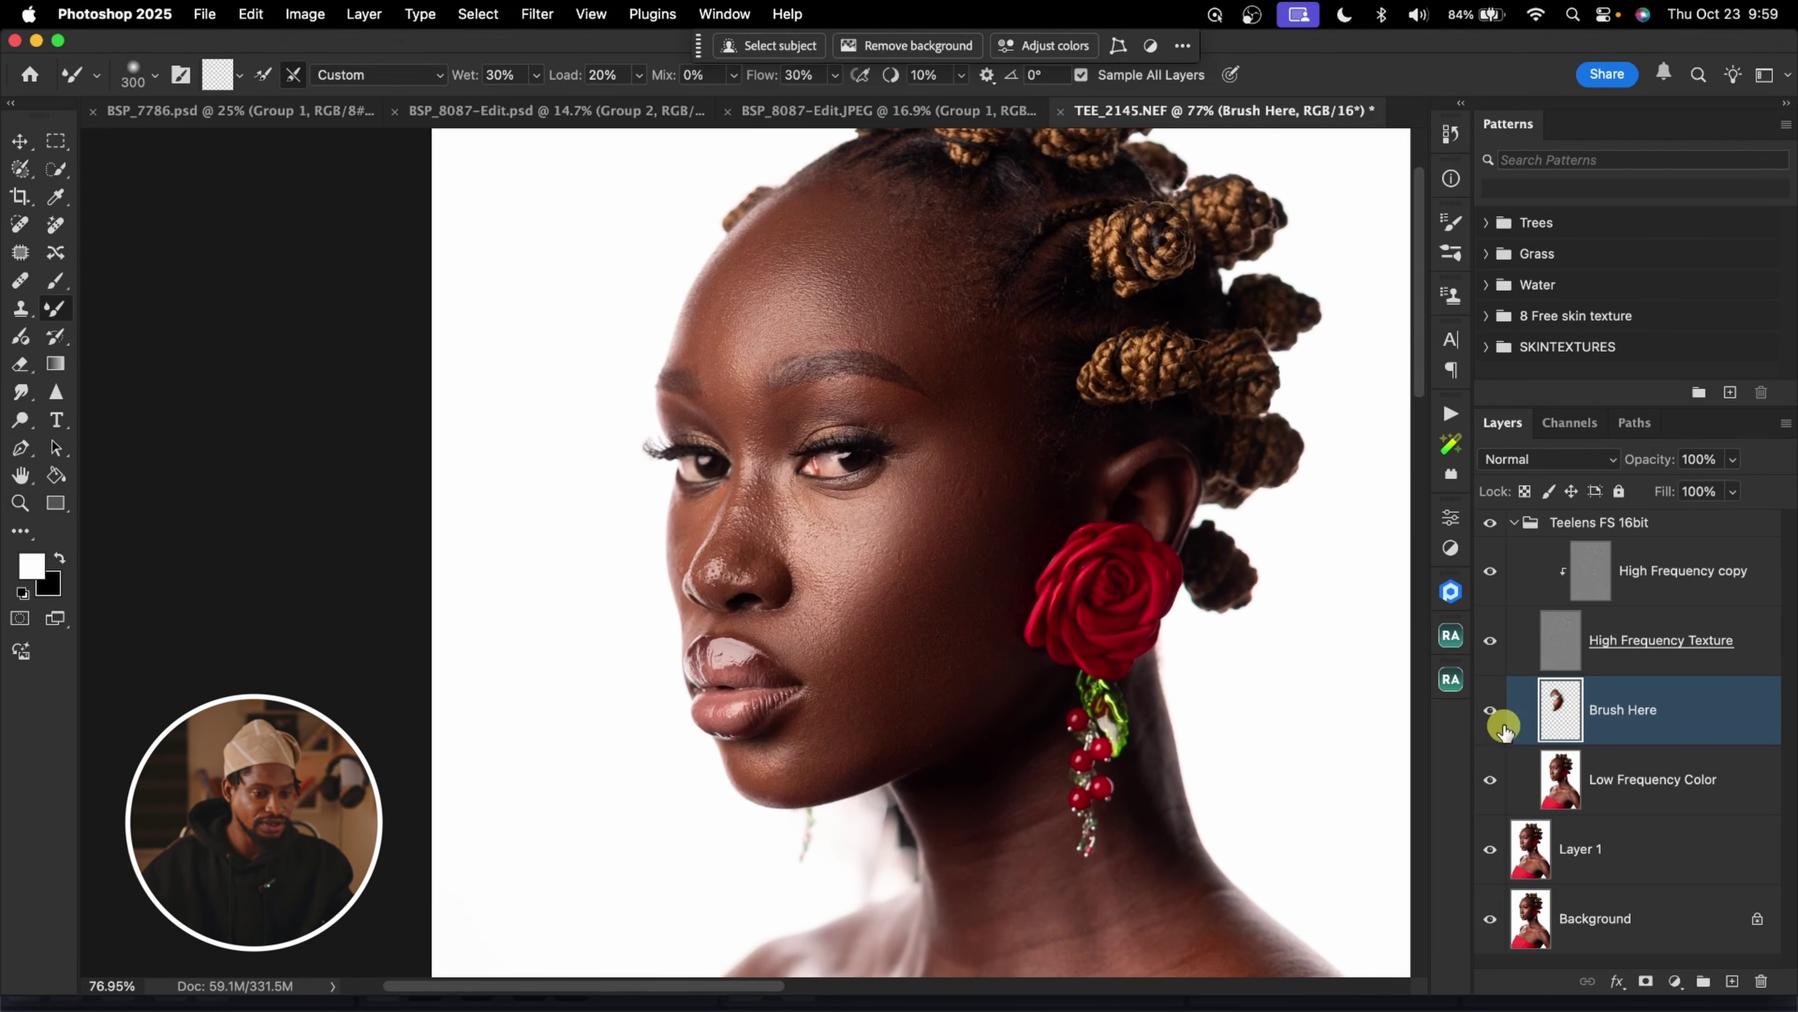
click(1496, 721)
click(1499, 719)
drag(1034, 539, 992, 537)
drag(1019, 474, 1116, 391)
drag(971, 433, 1007, 417)
drag(1135, 490, 855, 442)
drag(932, 514, 878, 472)
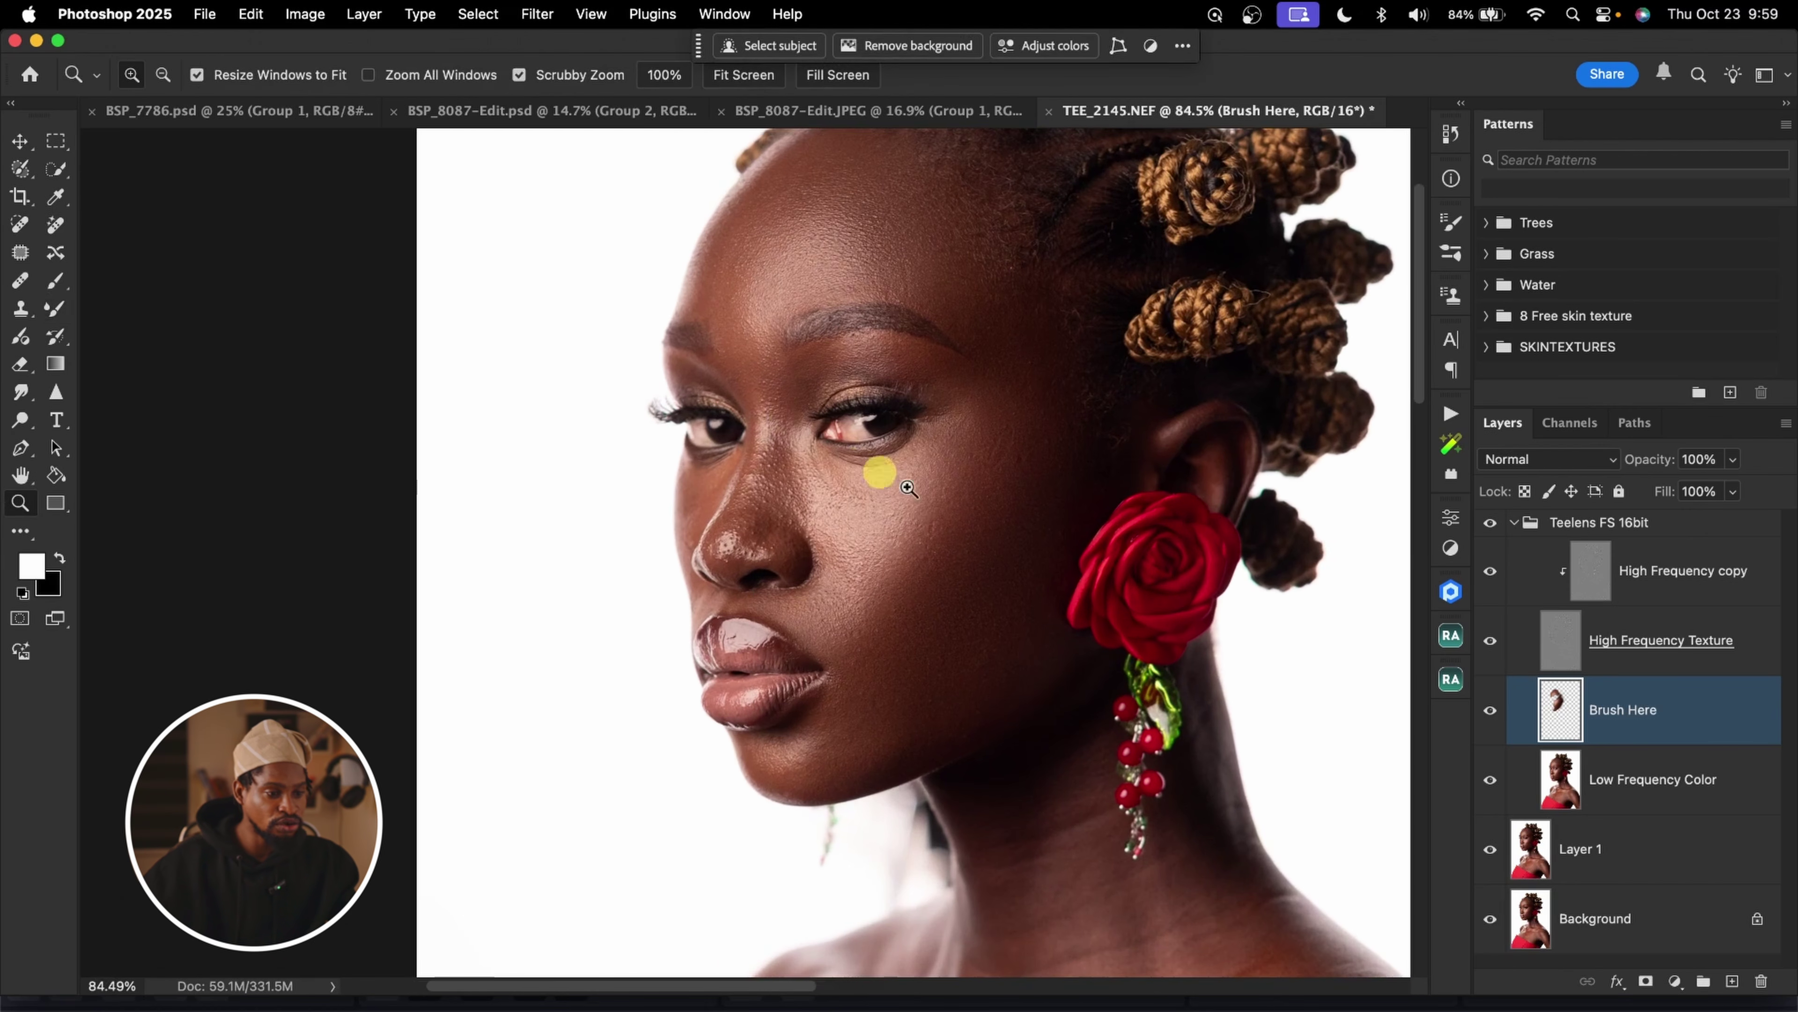
Hide High Frequency Texture and reduce the Mixer Brush to 80 px to blend the bridge of the nose
mouse_move(741, 441)
mouse_down()
mouse_move(762, 406)
mouse_move(775, 430)
mouse_up()
key(bracketleft)
key(bracketleft)
key(bracketleft)
key(bracketleft)
key(bracketleft)
key(bracketleft)
key(bracketleft)
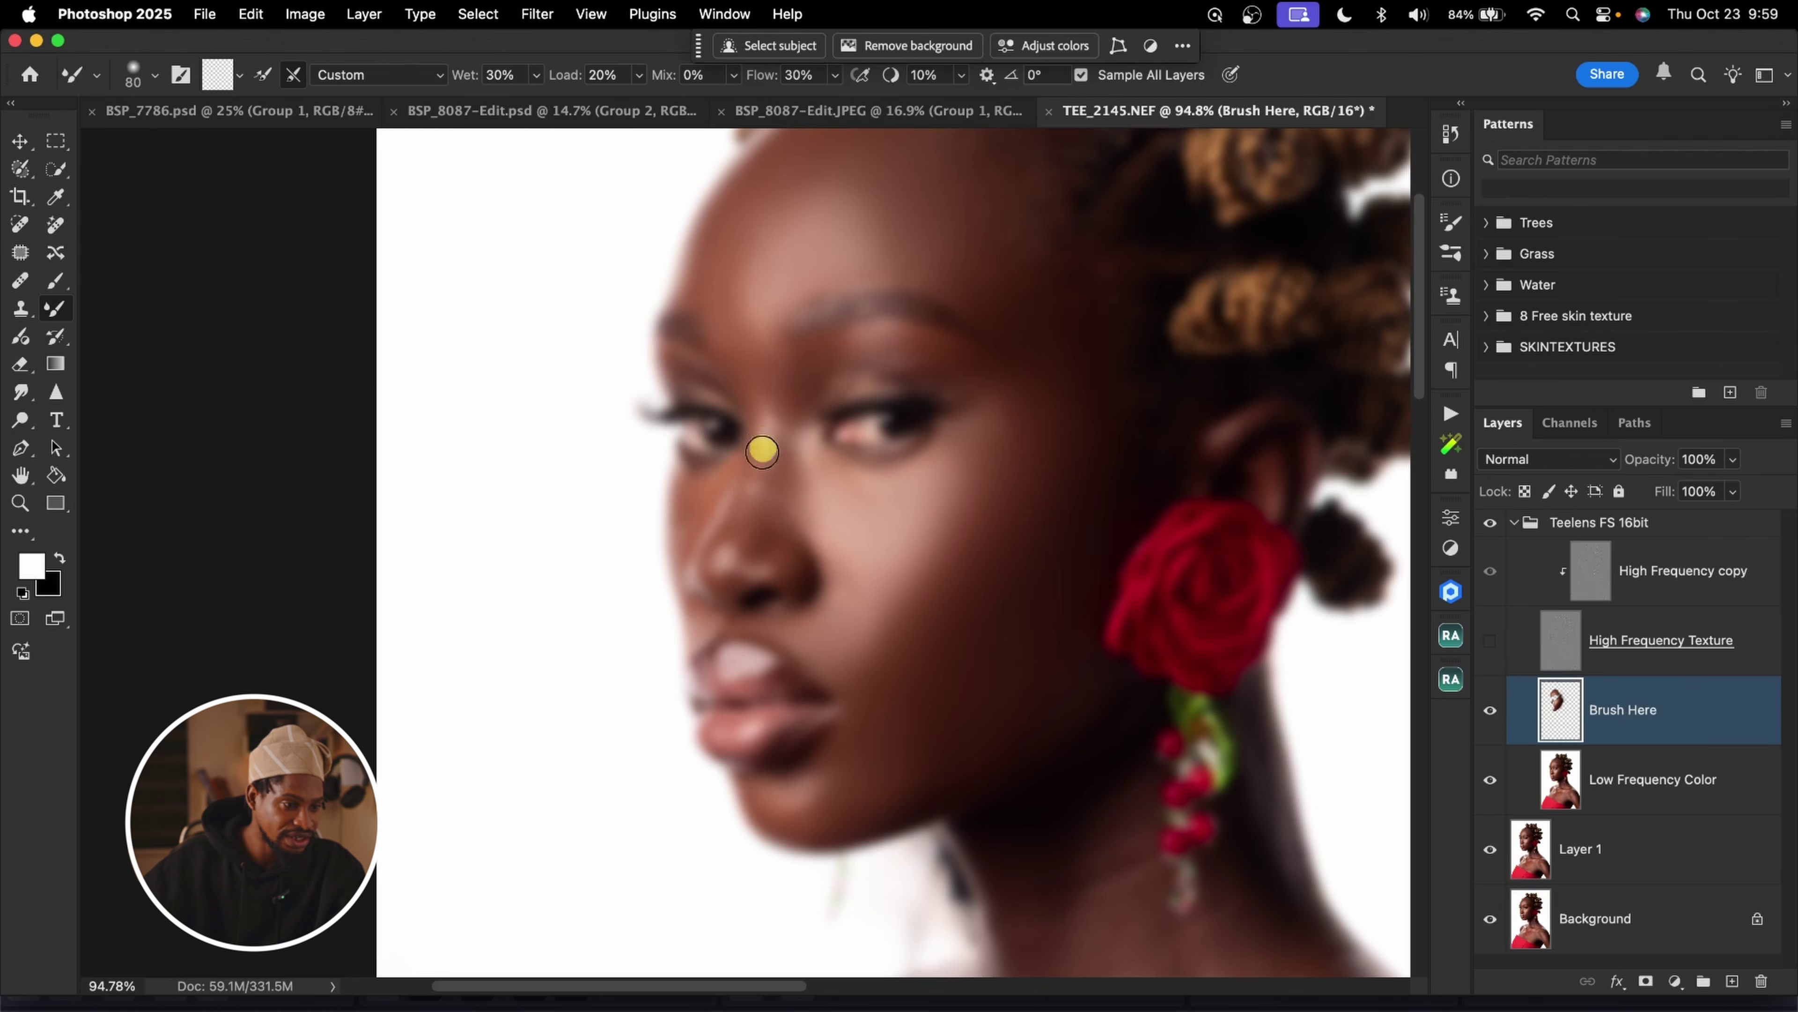
Blend the side of the nose with the Mixer Brush reduced to 60 px
key(bracketright)
key(bracketright)
key(bracketright)
key(bracketleft)
key(bracketleft)
key(bracketleft)
key(bracketleft)
key(bracketleft)
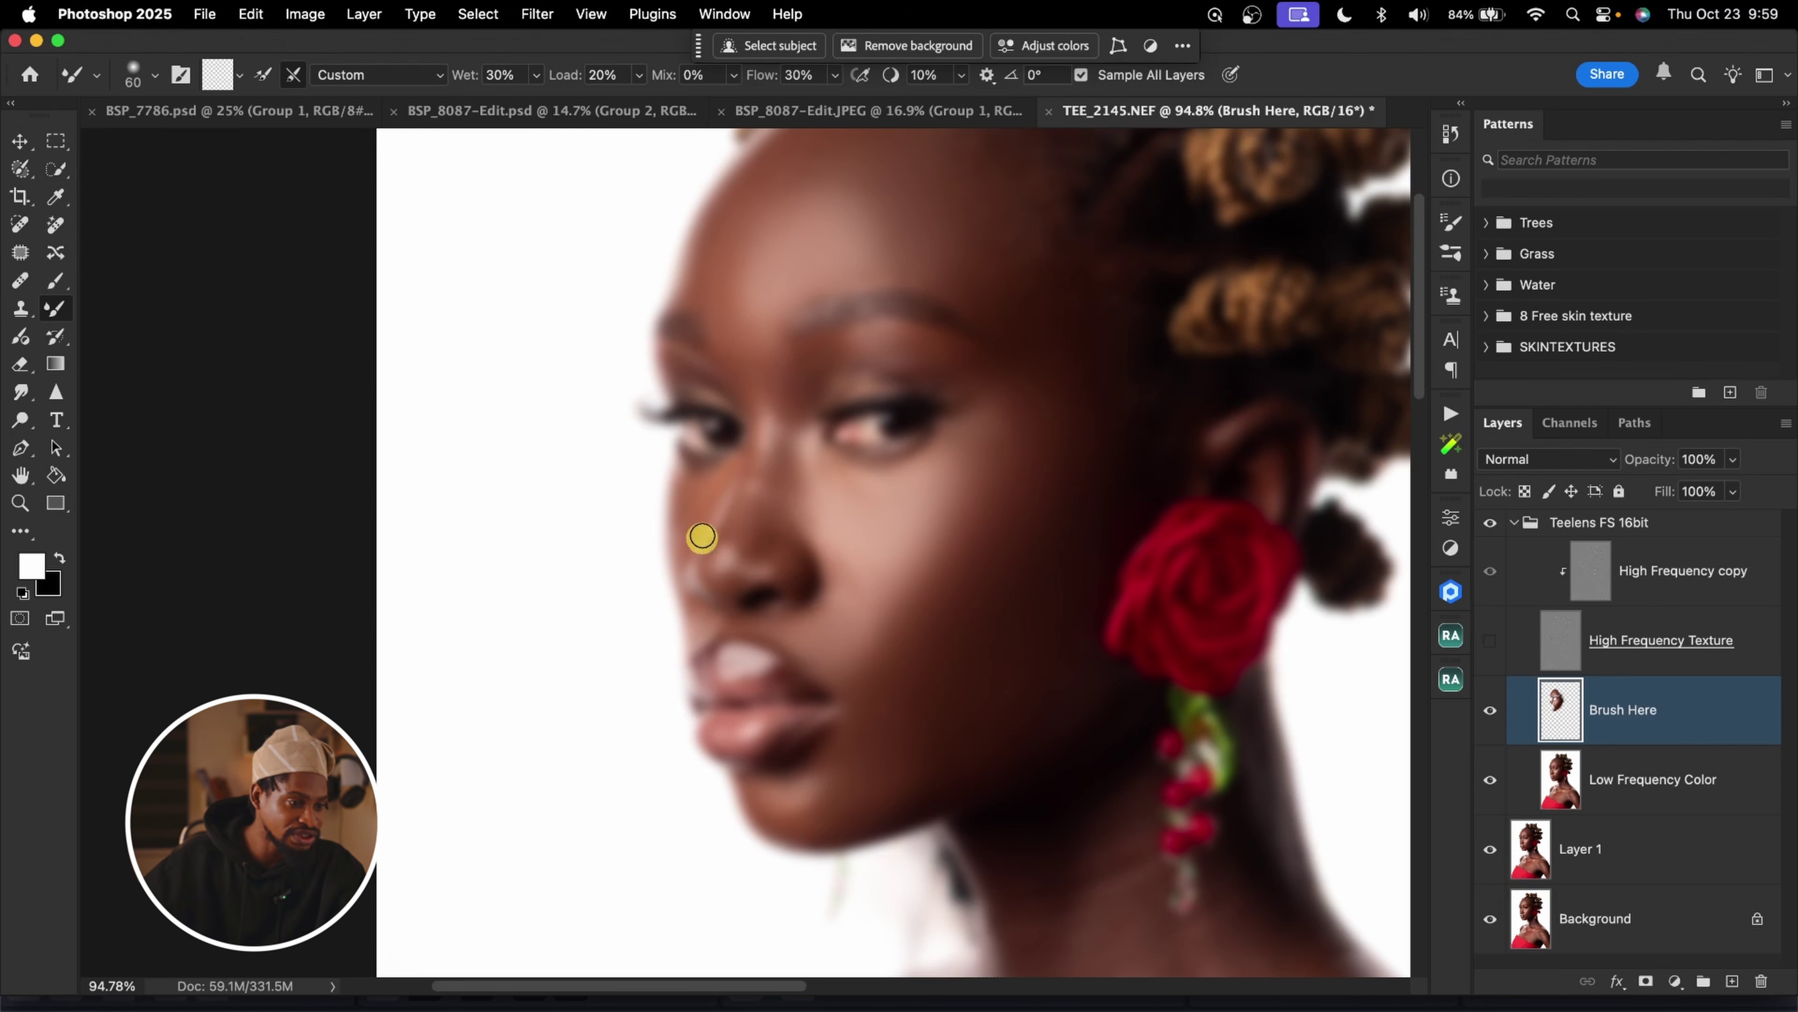
Smooth the forehead just above the eyebrow nearest the ear with a 150 px Mixer Brush
key(bracketright)
key(bracketright)
key(bracketright)
key(bracketright)
key(bracketright)
key(bracketright)
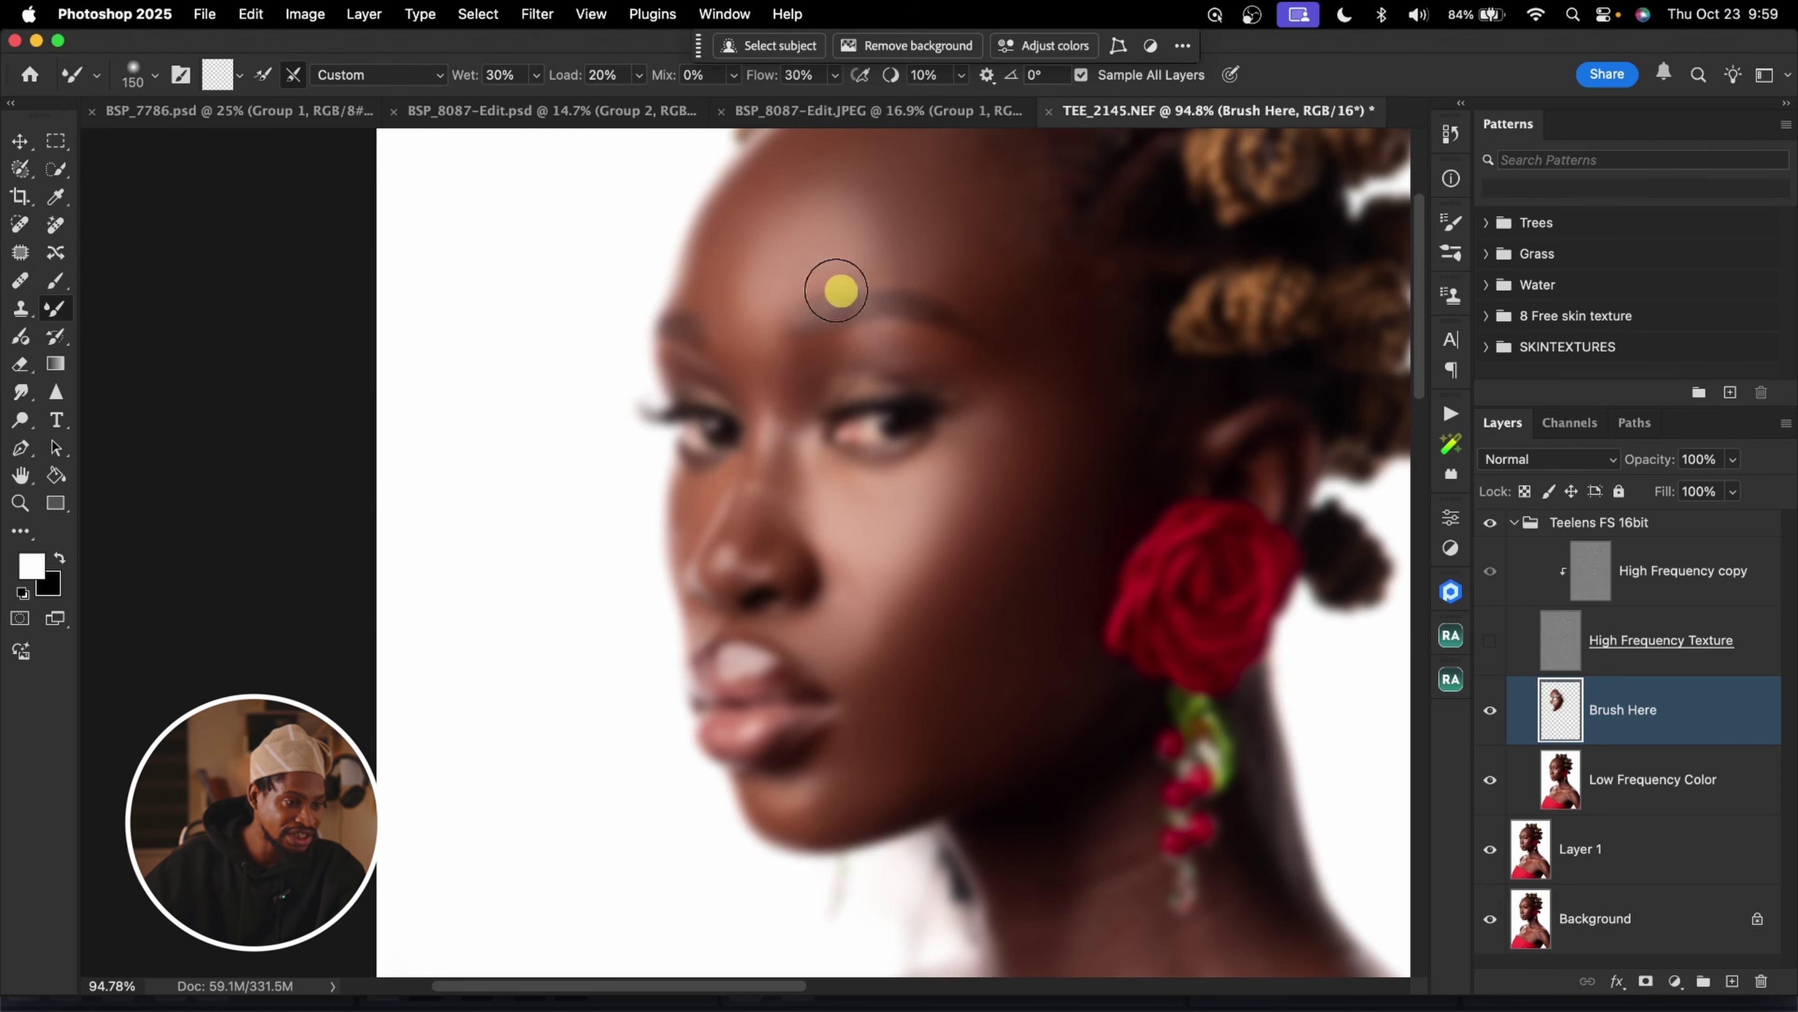
Blend the cheek beside the mouth at 150 px and the skin next to the nose with a 125 px Mixer Brush
key(bracketleft)
key(bracketleft)
key(bracketleft)
key(bracketleft)
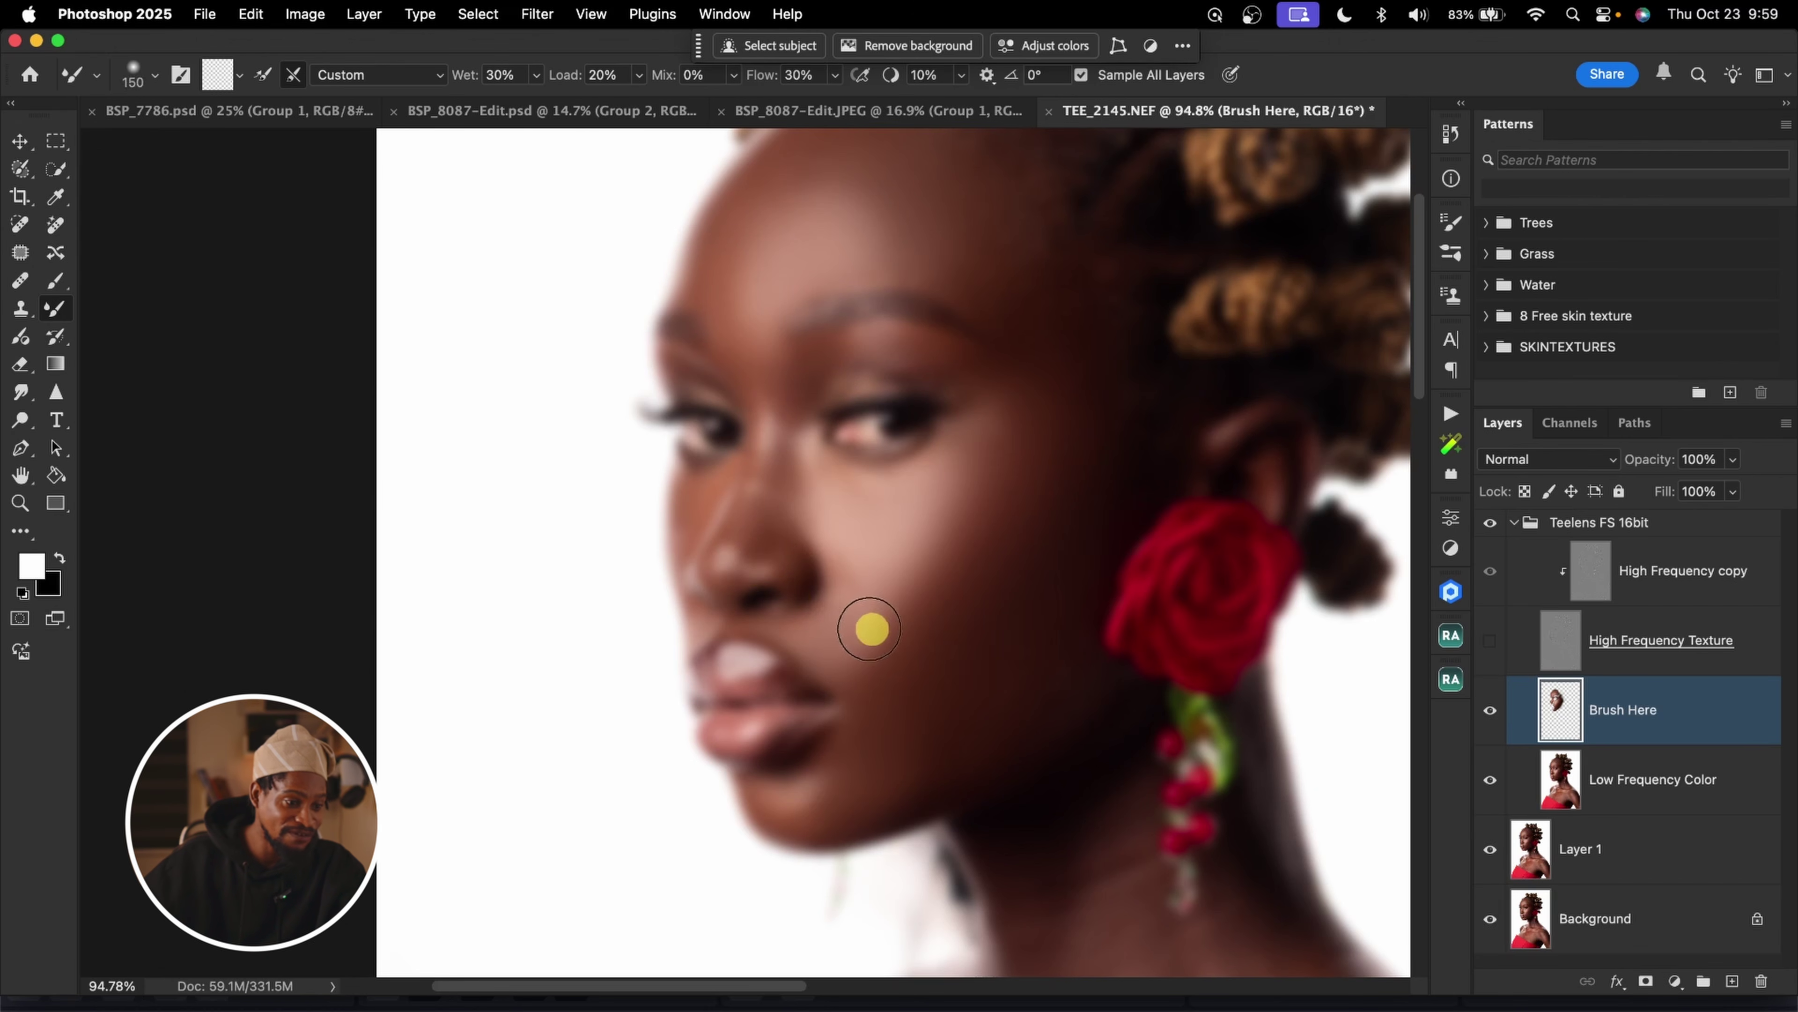
key(bracketright)
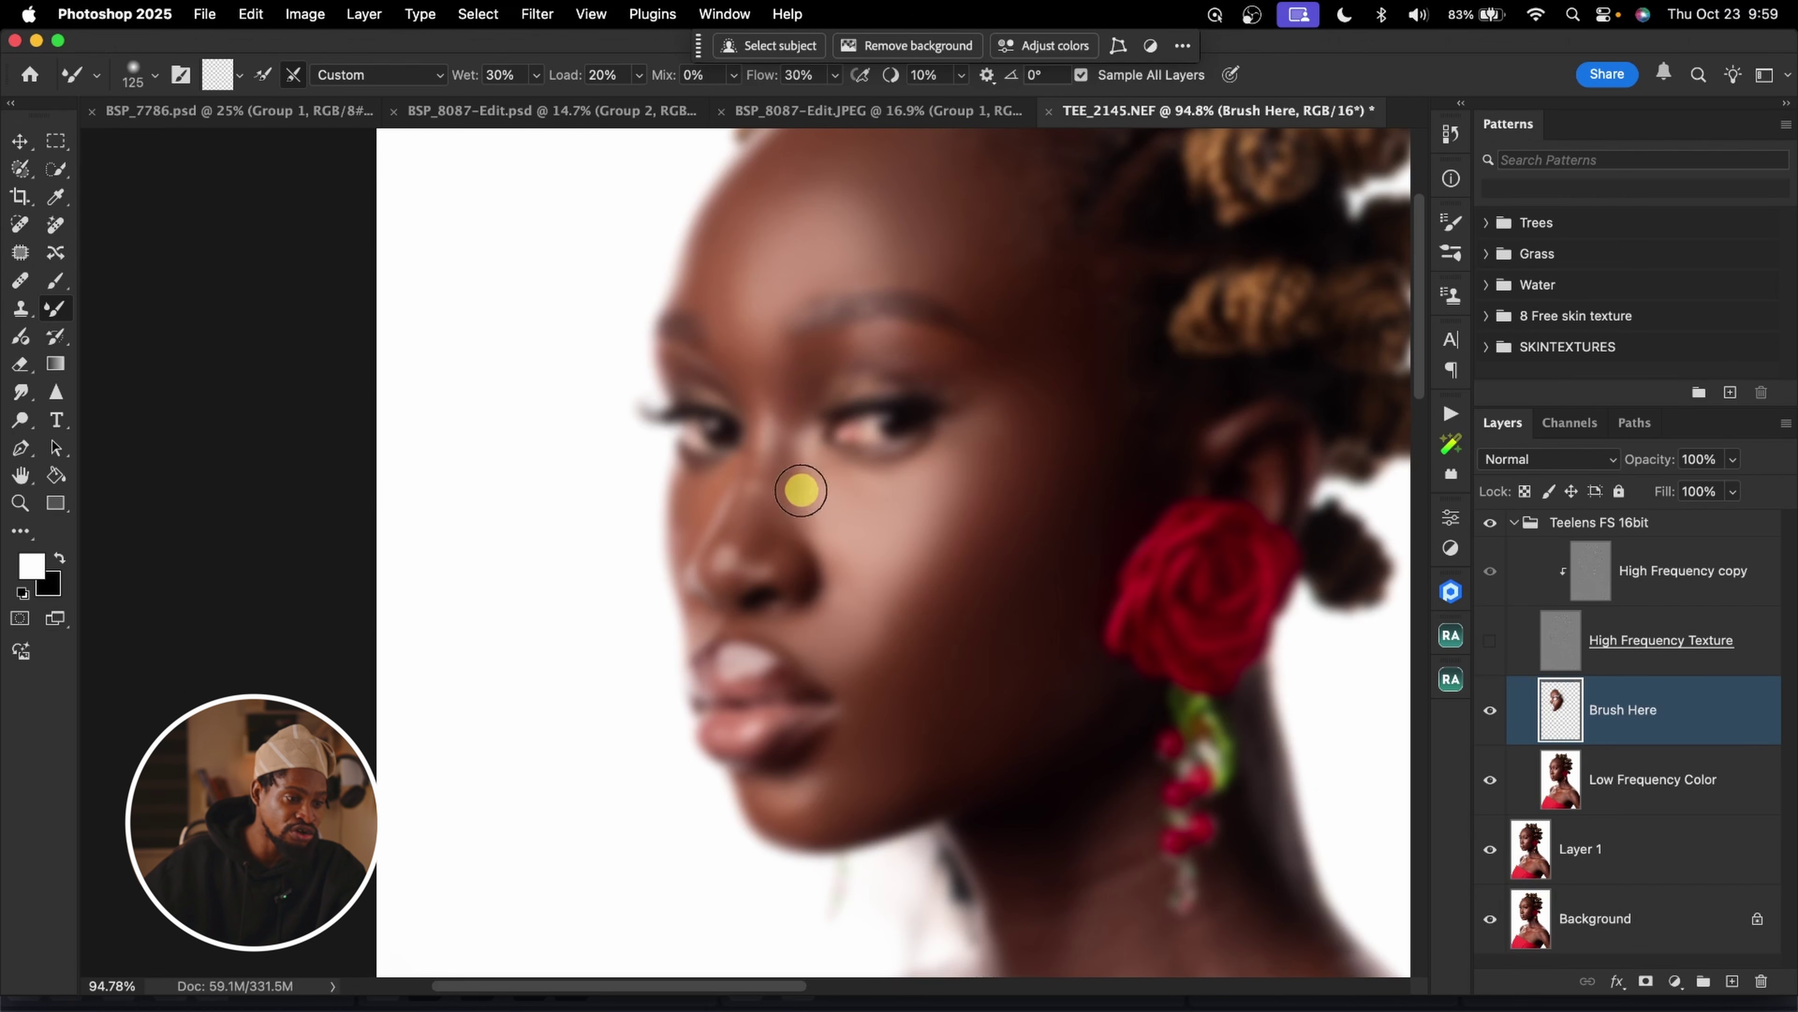
Blend the shaded middle of the cheek with a 300 px Mixer Brush
key(bracketleft)
key(bracketleft)
key(bracketright)
key(bracketright)
key(bracketright)
key(bracketright)
key(bracketright)
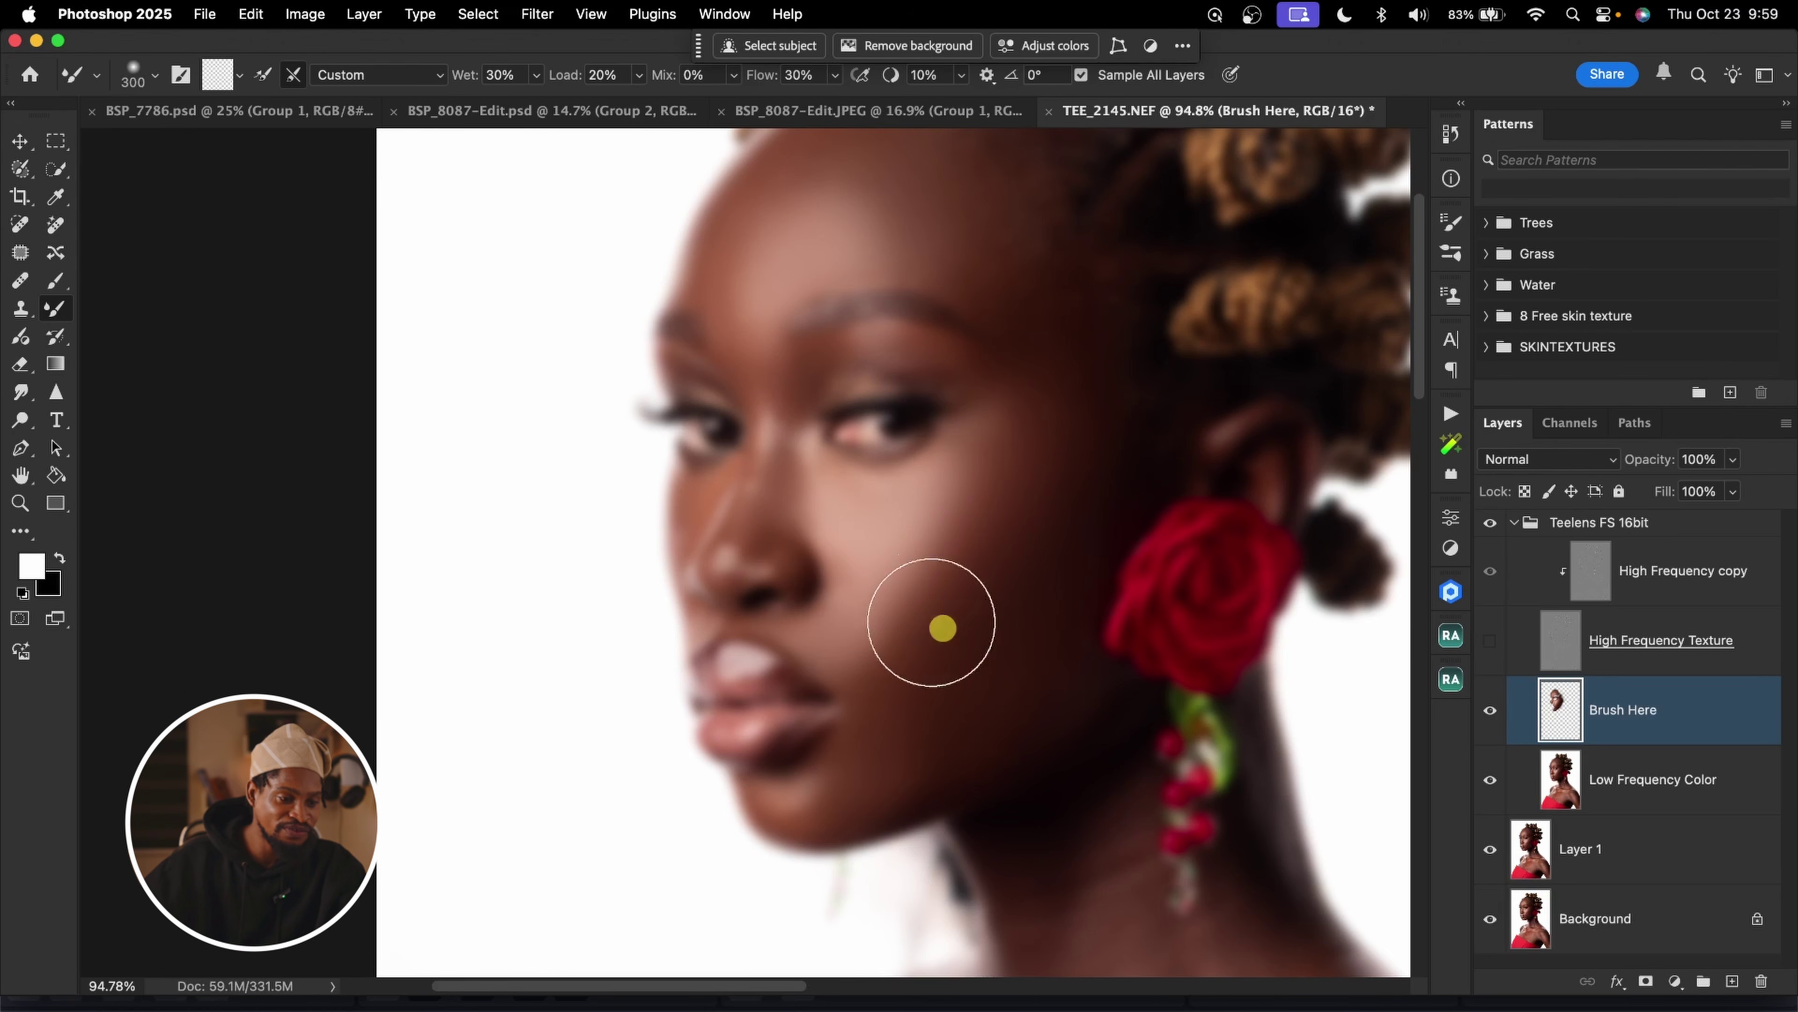
Smooth the forehead from the hairline down to the brow with a 150 px Mixer Brush
key(bracketleft)
key(bracketleft)
key(bracketleft)
key(bracketleft)
key(bracketleft)
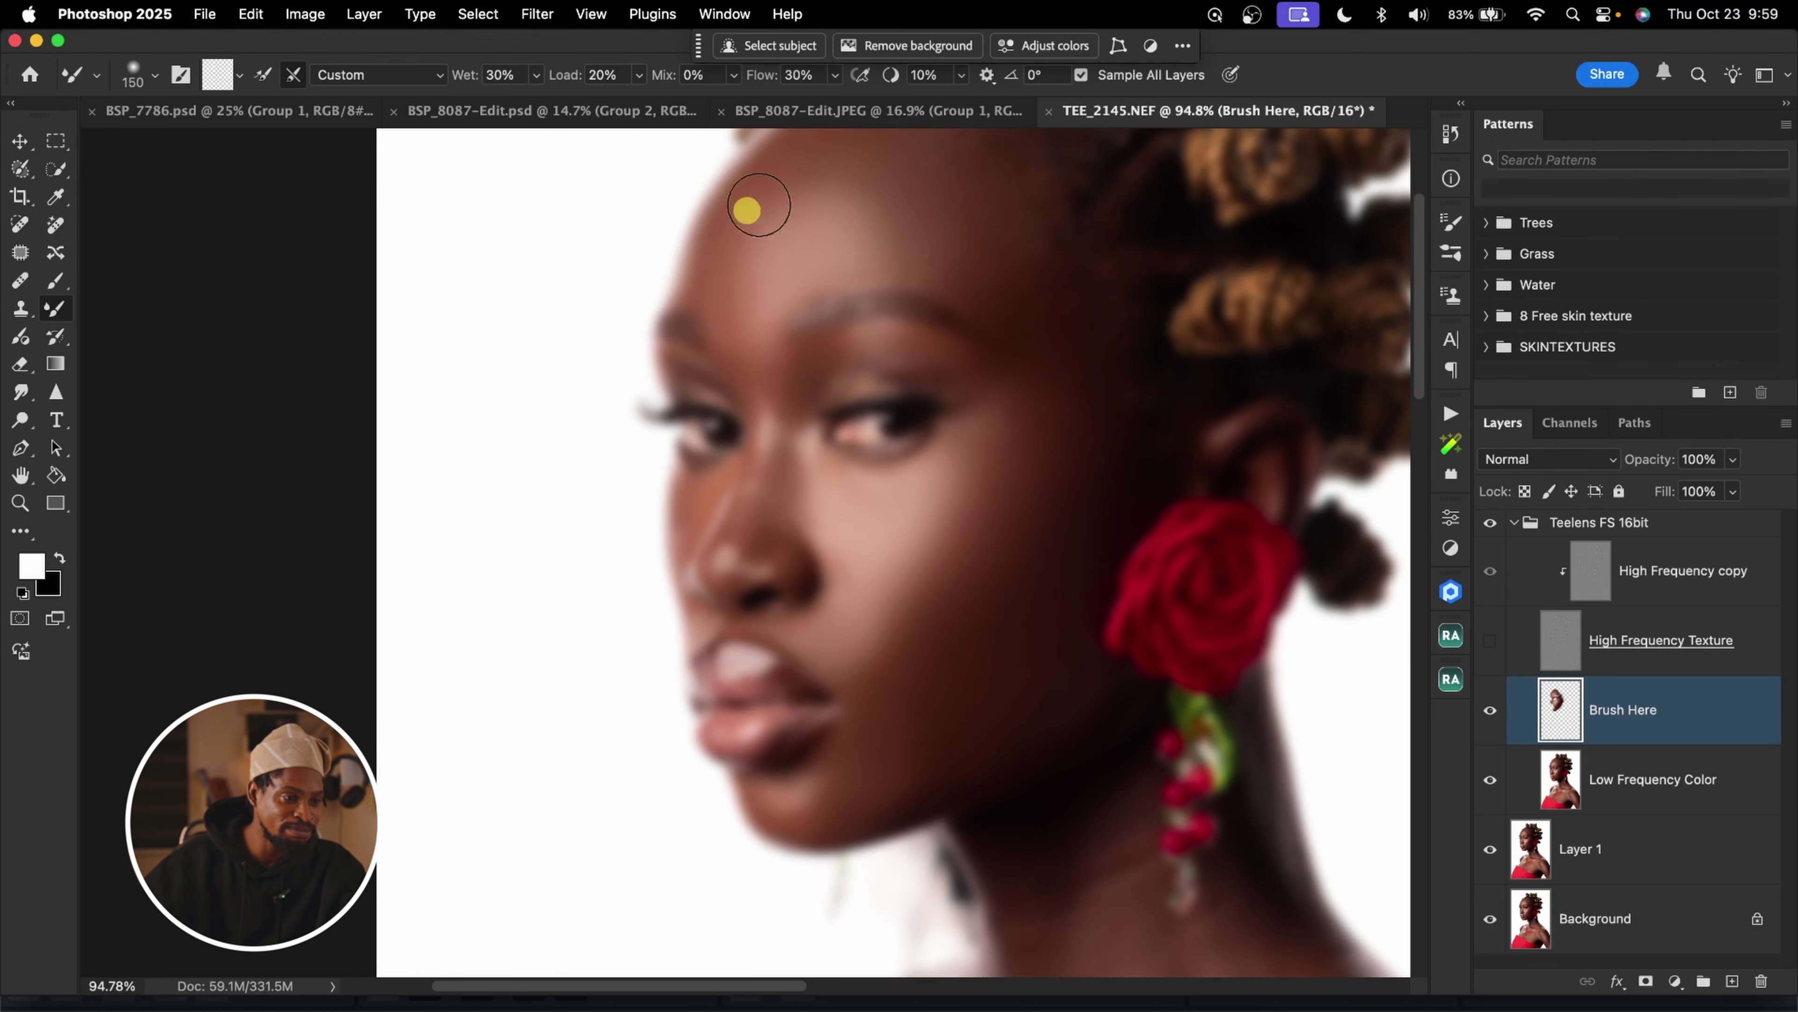
drag(846, 287, 858, 360)
Blend the nose with a 70 px Mixer Brush and the cheek beside the mouth at 200 px
key(bracketleft)
key(bracketleft)
key(bracketleft)
key(bracketleft)
key(bracketleft)
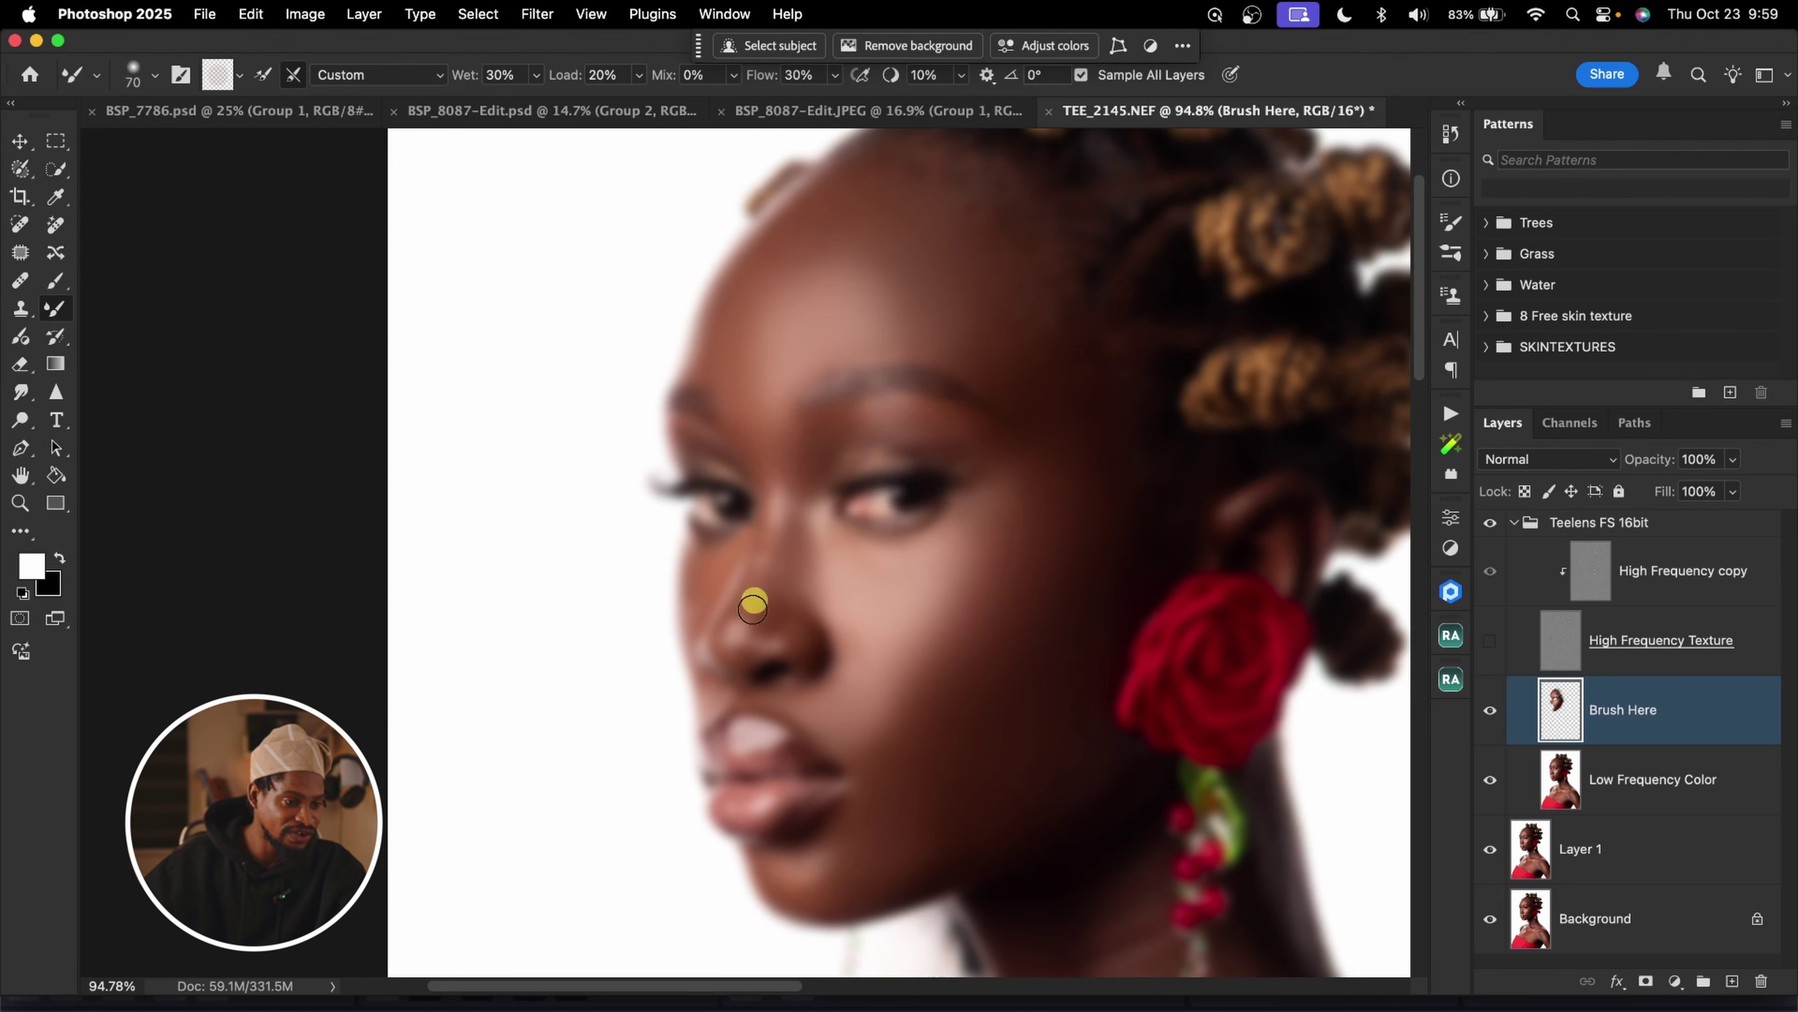
key(bracketright)
key(bracketright)
key(bracketright)
key(bracketright)
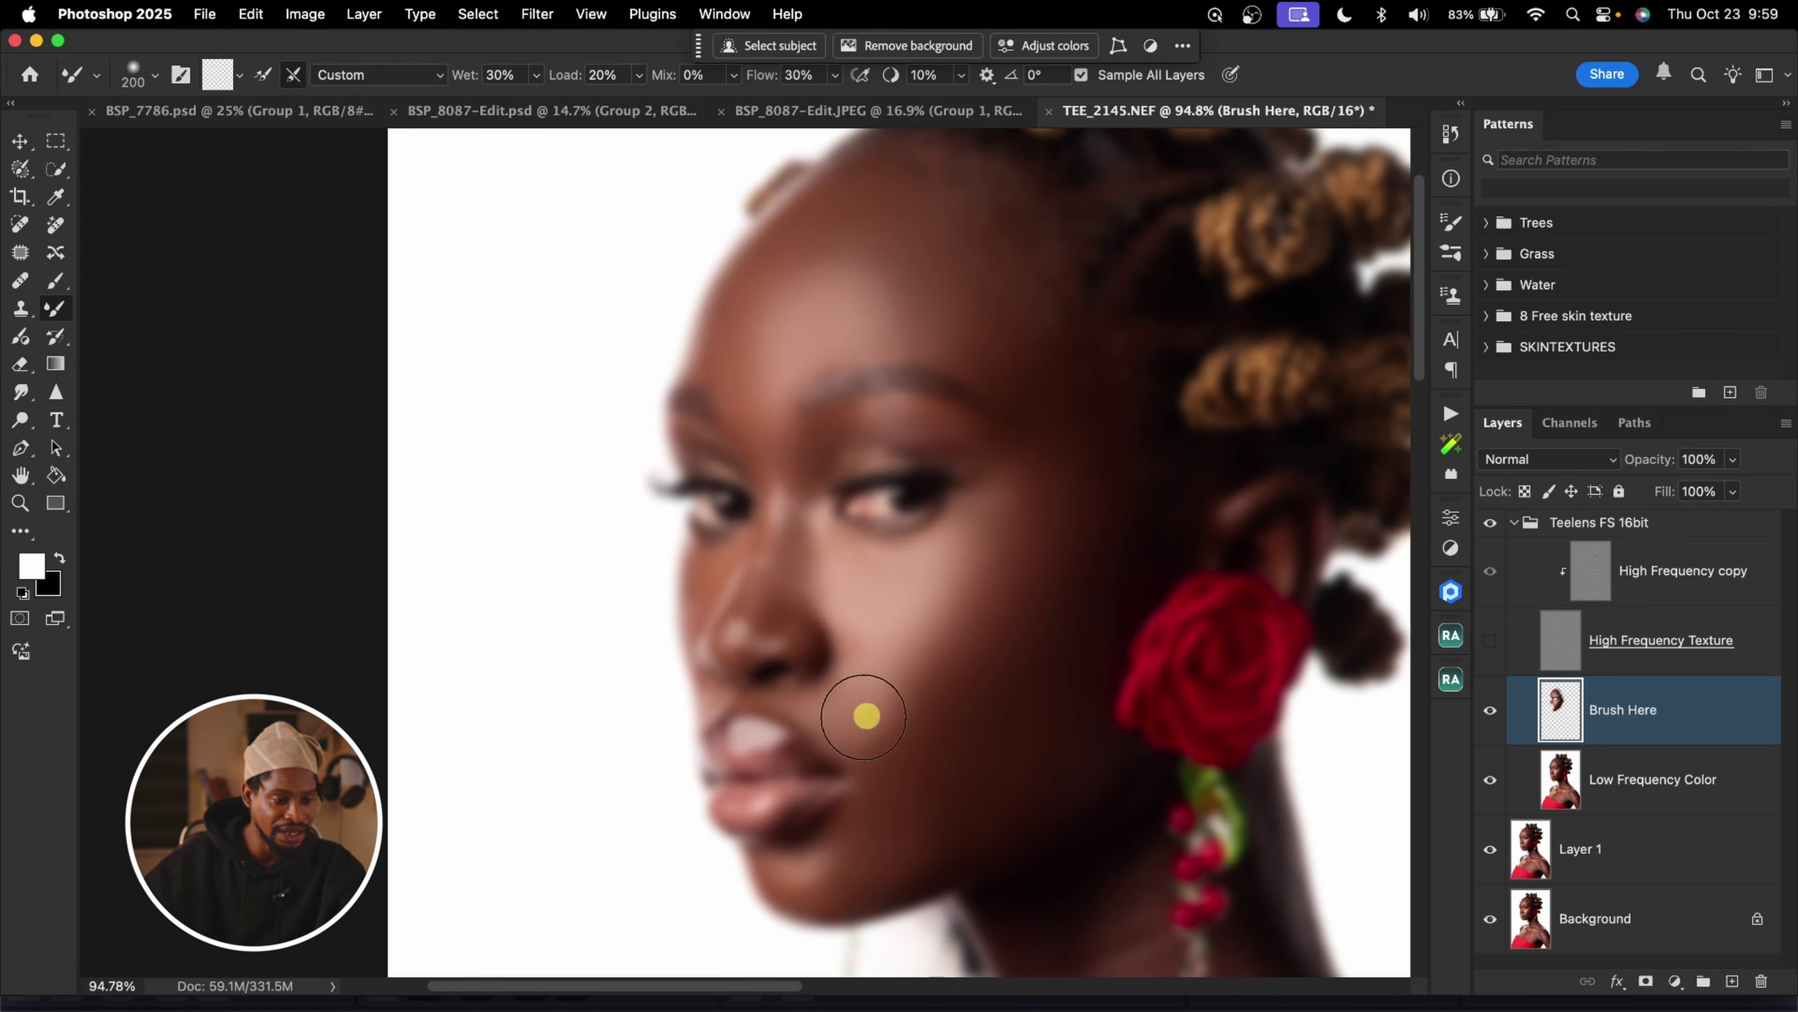
Show High Frequency Texture and compare the portrait with the Brush Here layer hidden and shown
click(1489, 640)
scroll(1023, 534, down, 5)
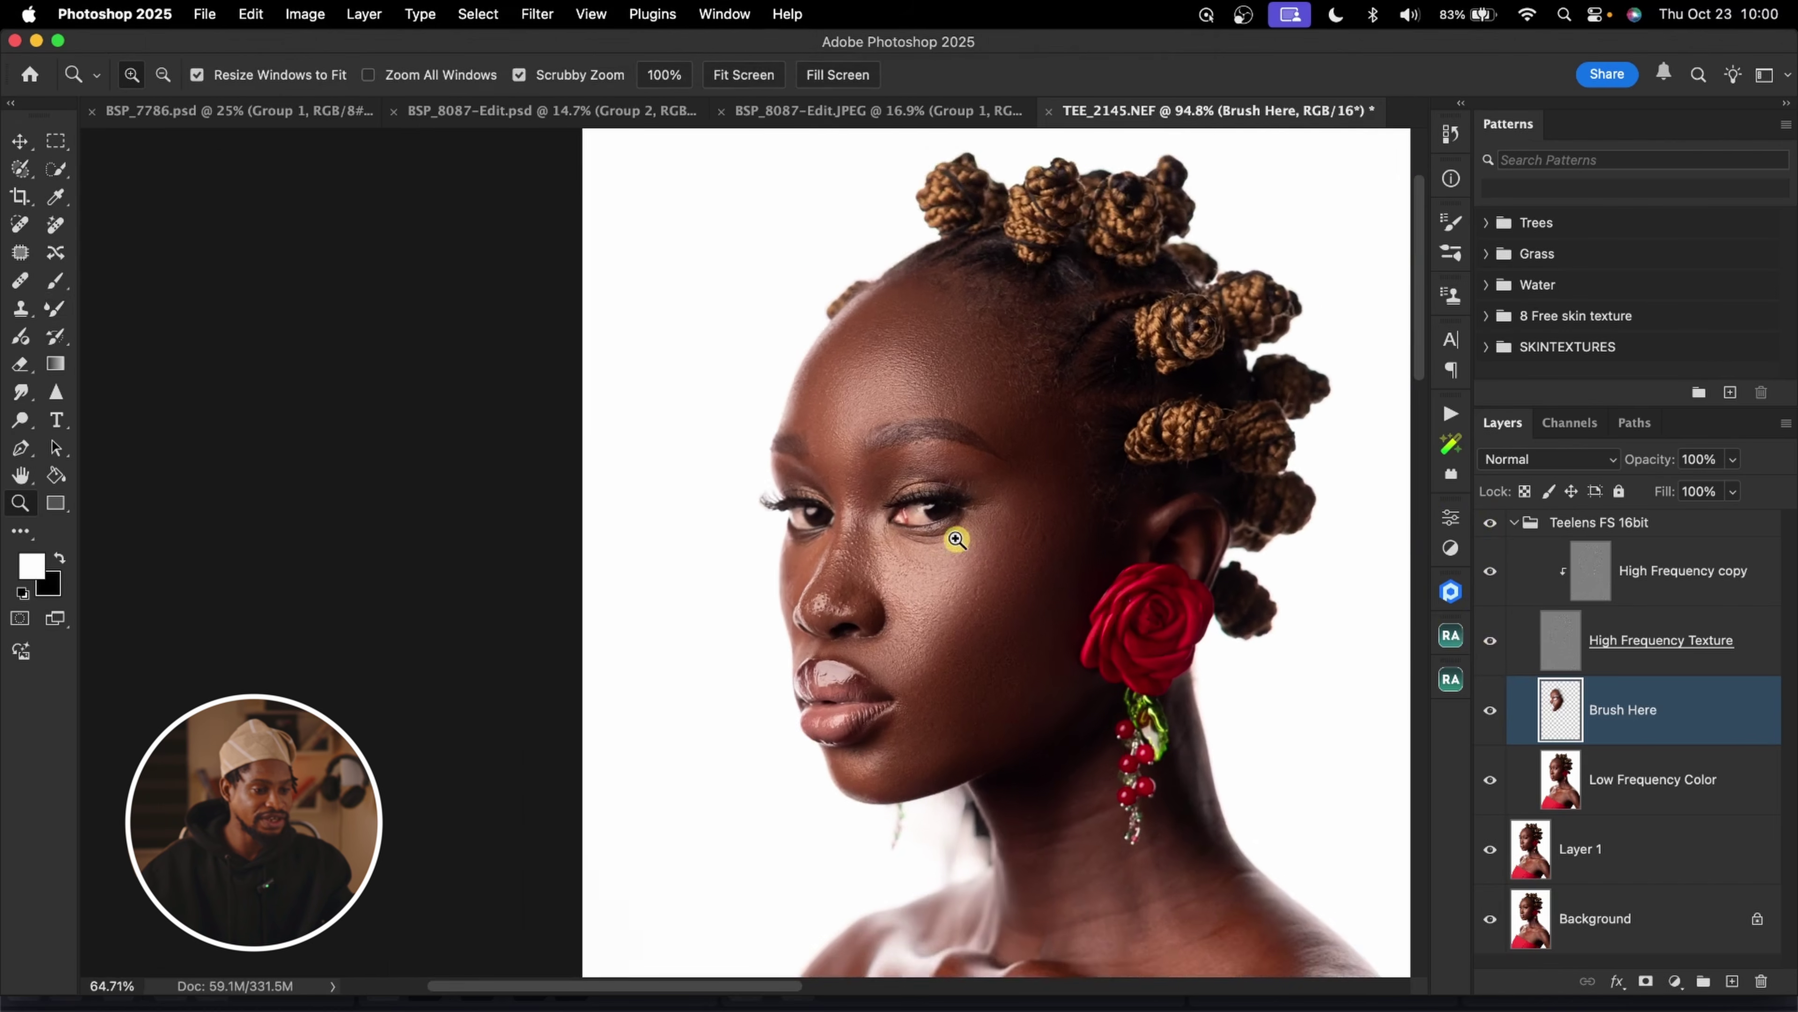
scroll(971, 473, up, 1)
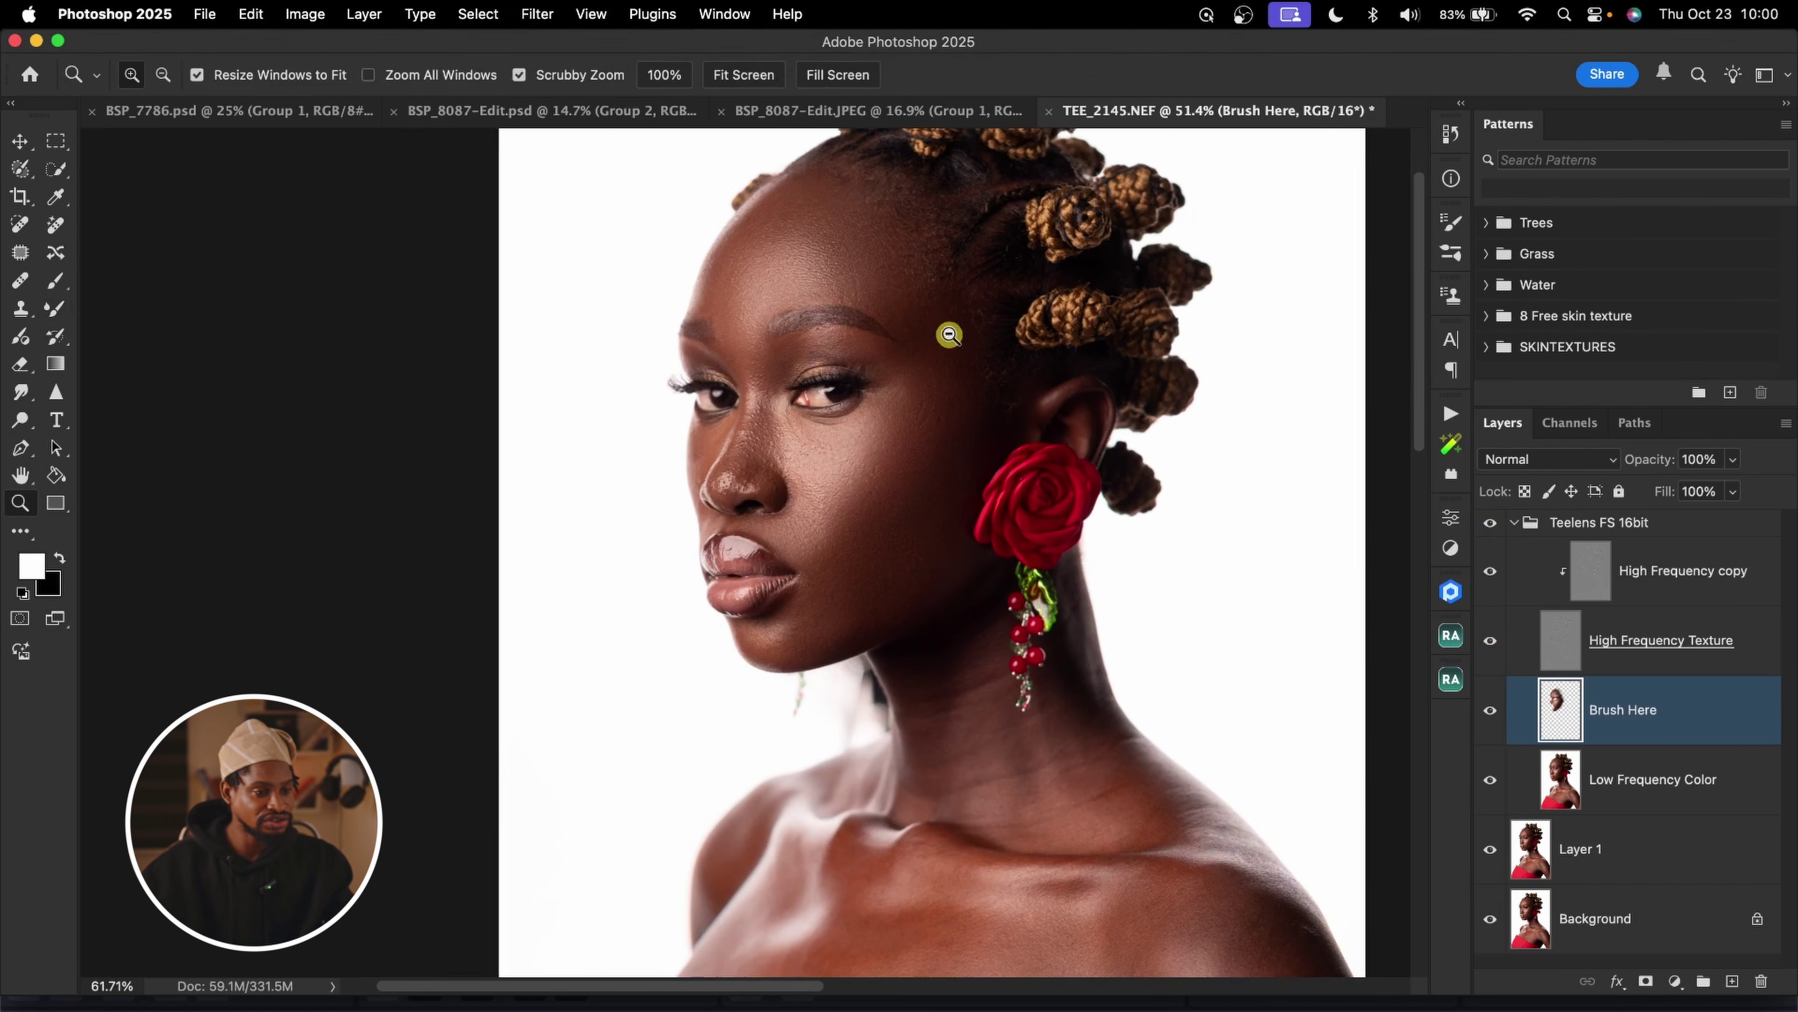
click(1491, 712)
click(1500, 715)
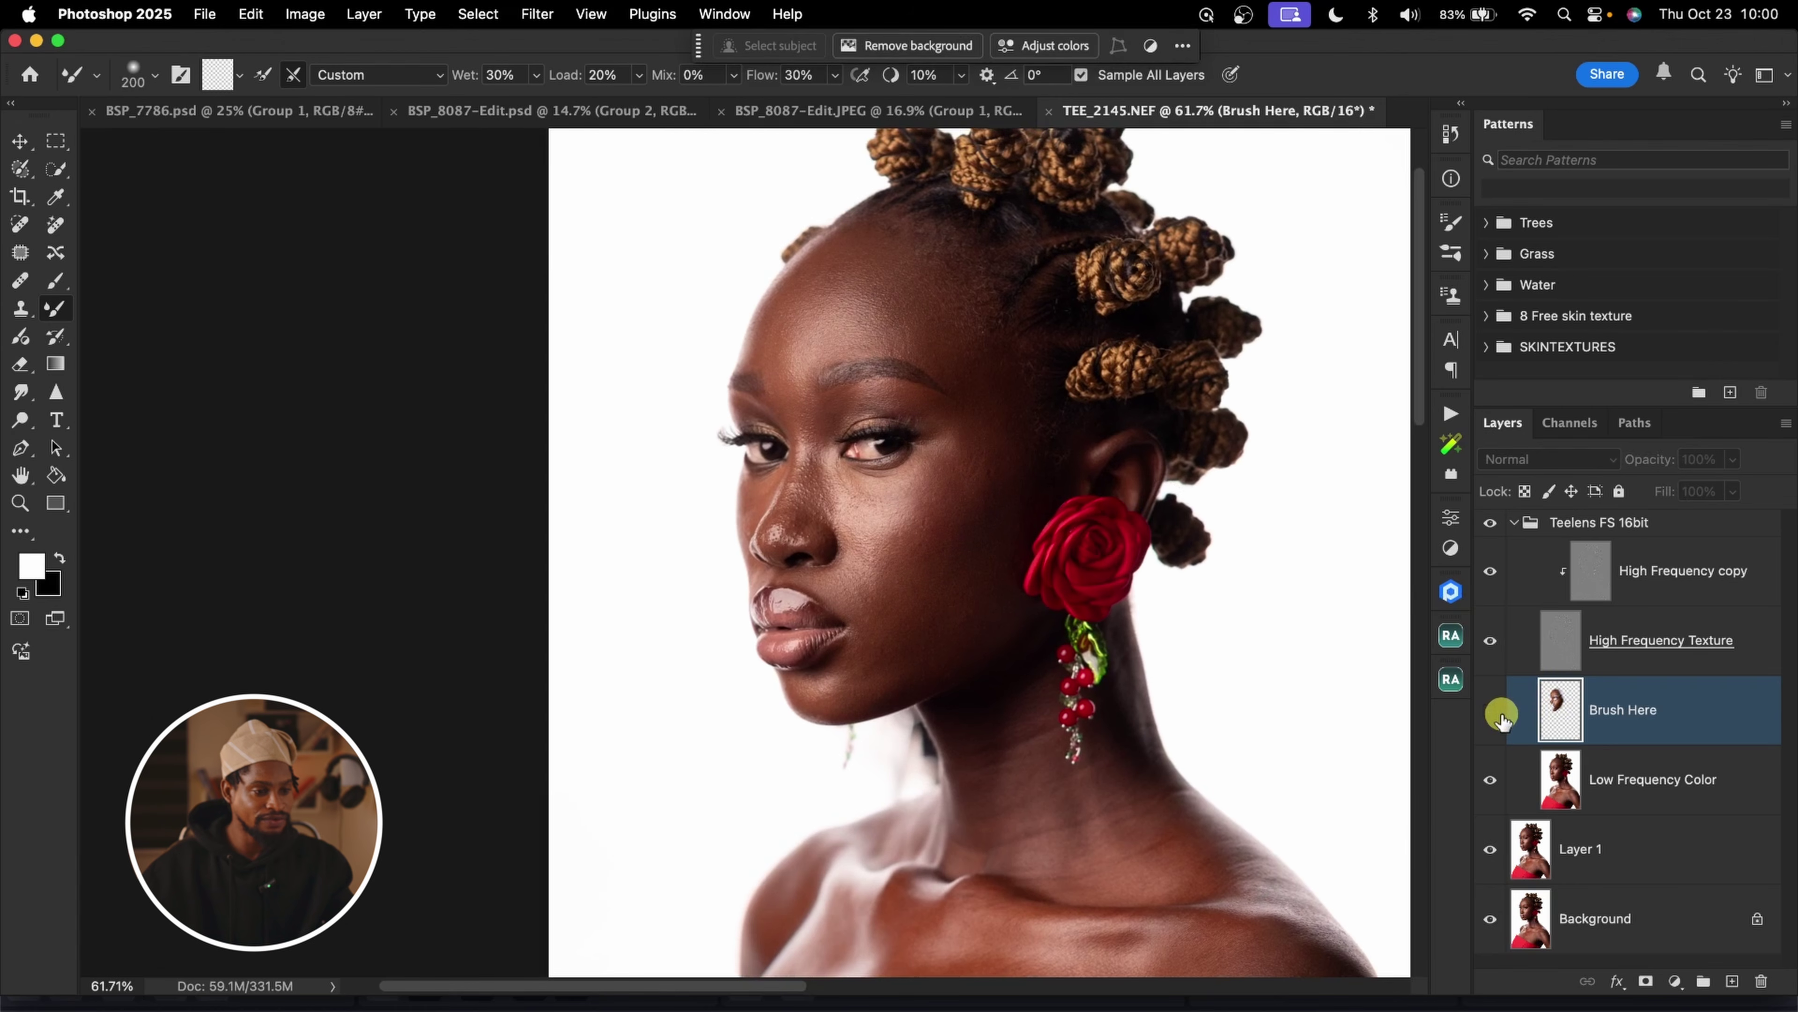
click(1499, 717)
scroll(876, 273, up, 3)
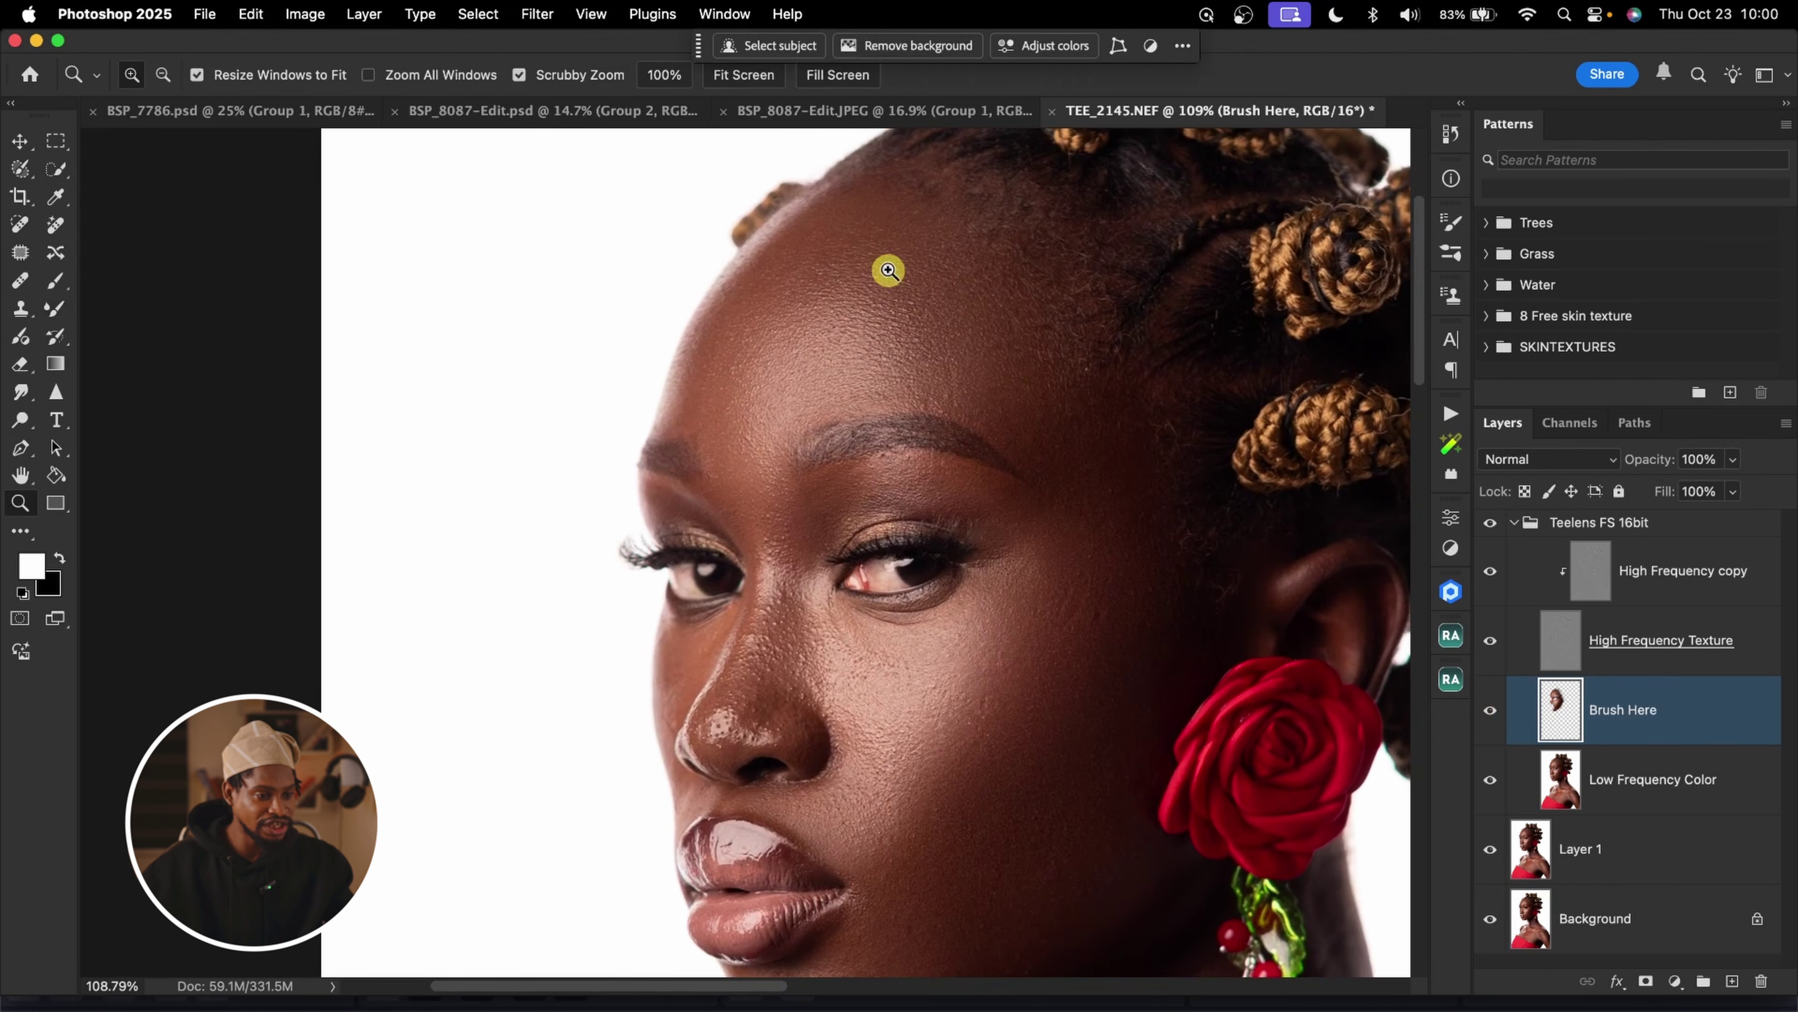
key(z)
drag(1003, 635, 971, 611)
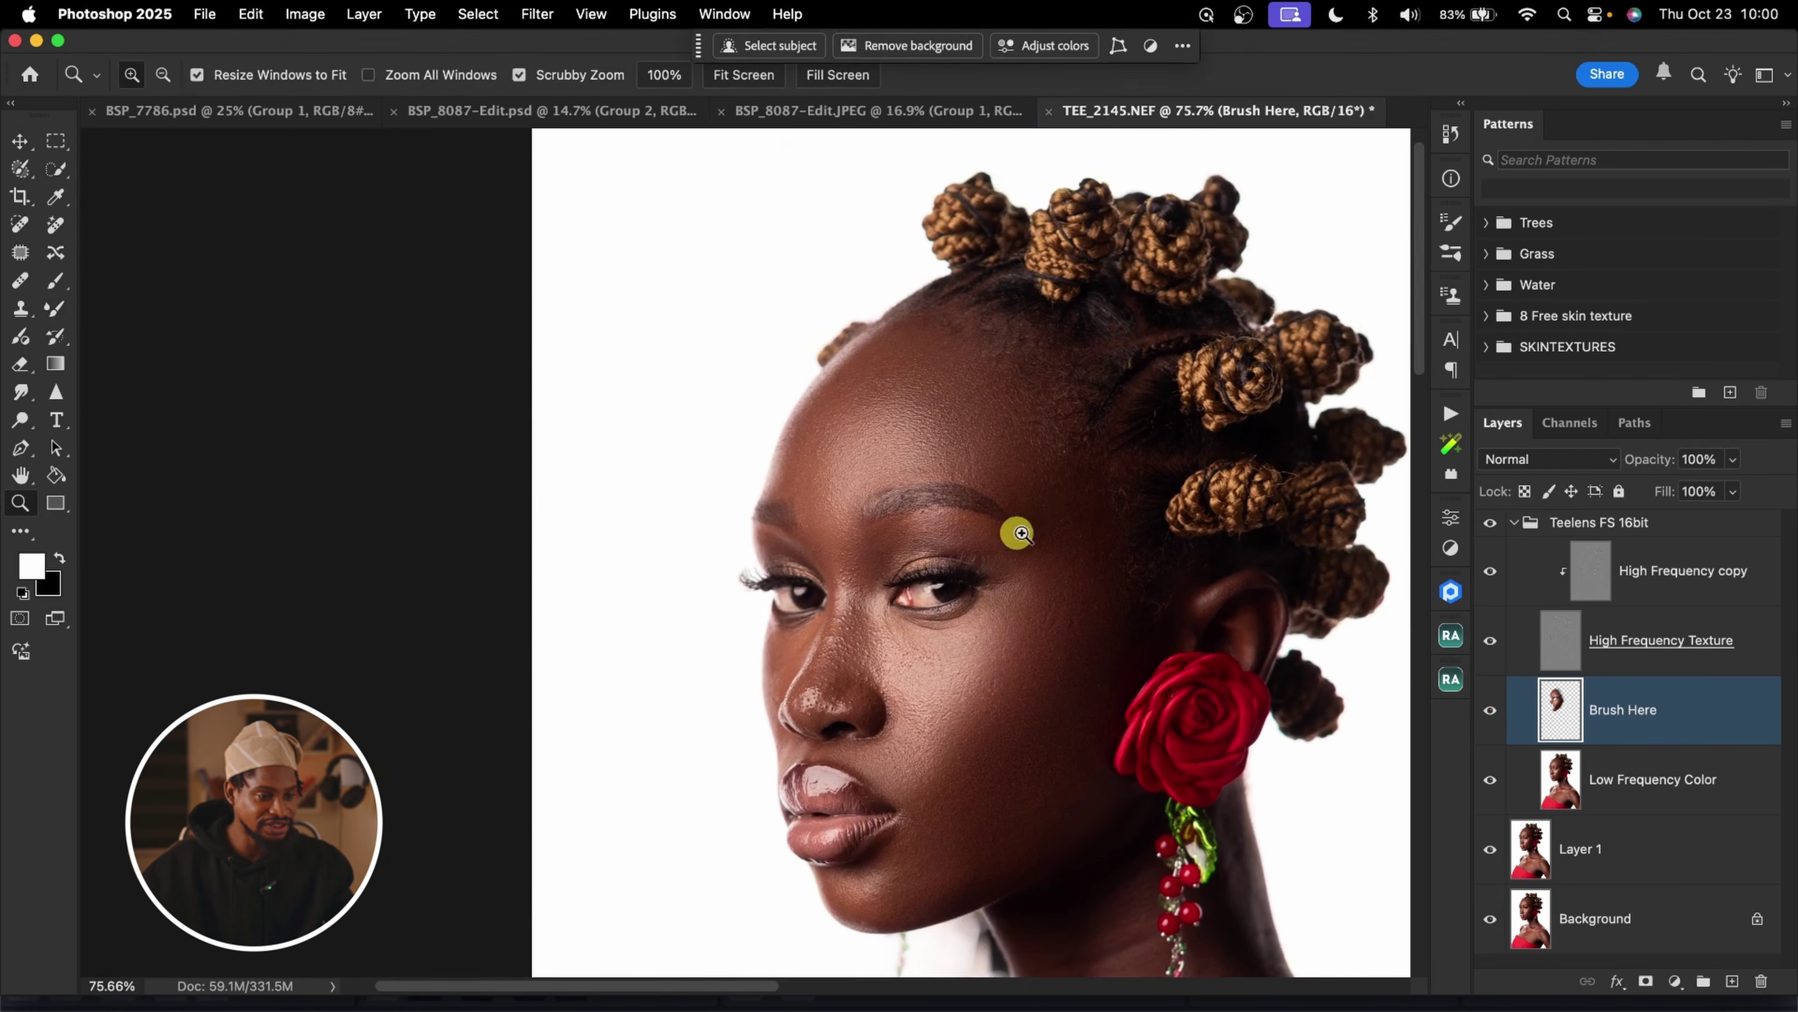
key(z)
drag(1015, 530, 960, 522)
key(b)
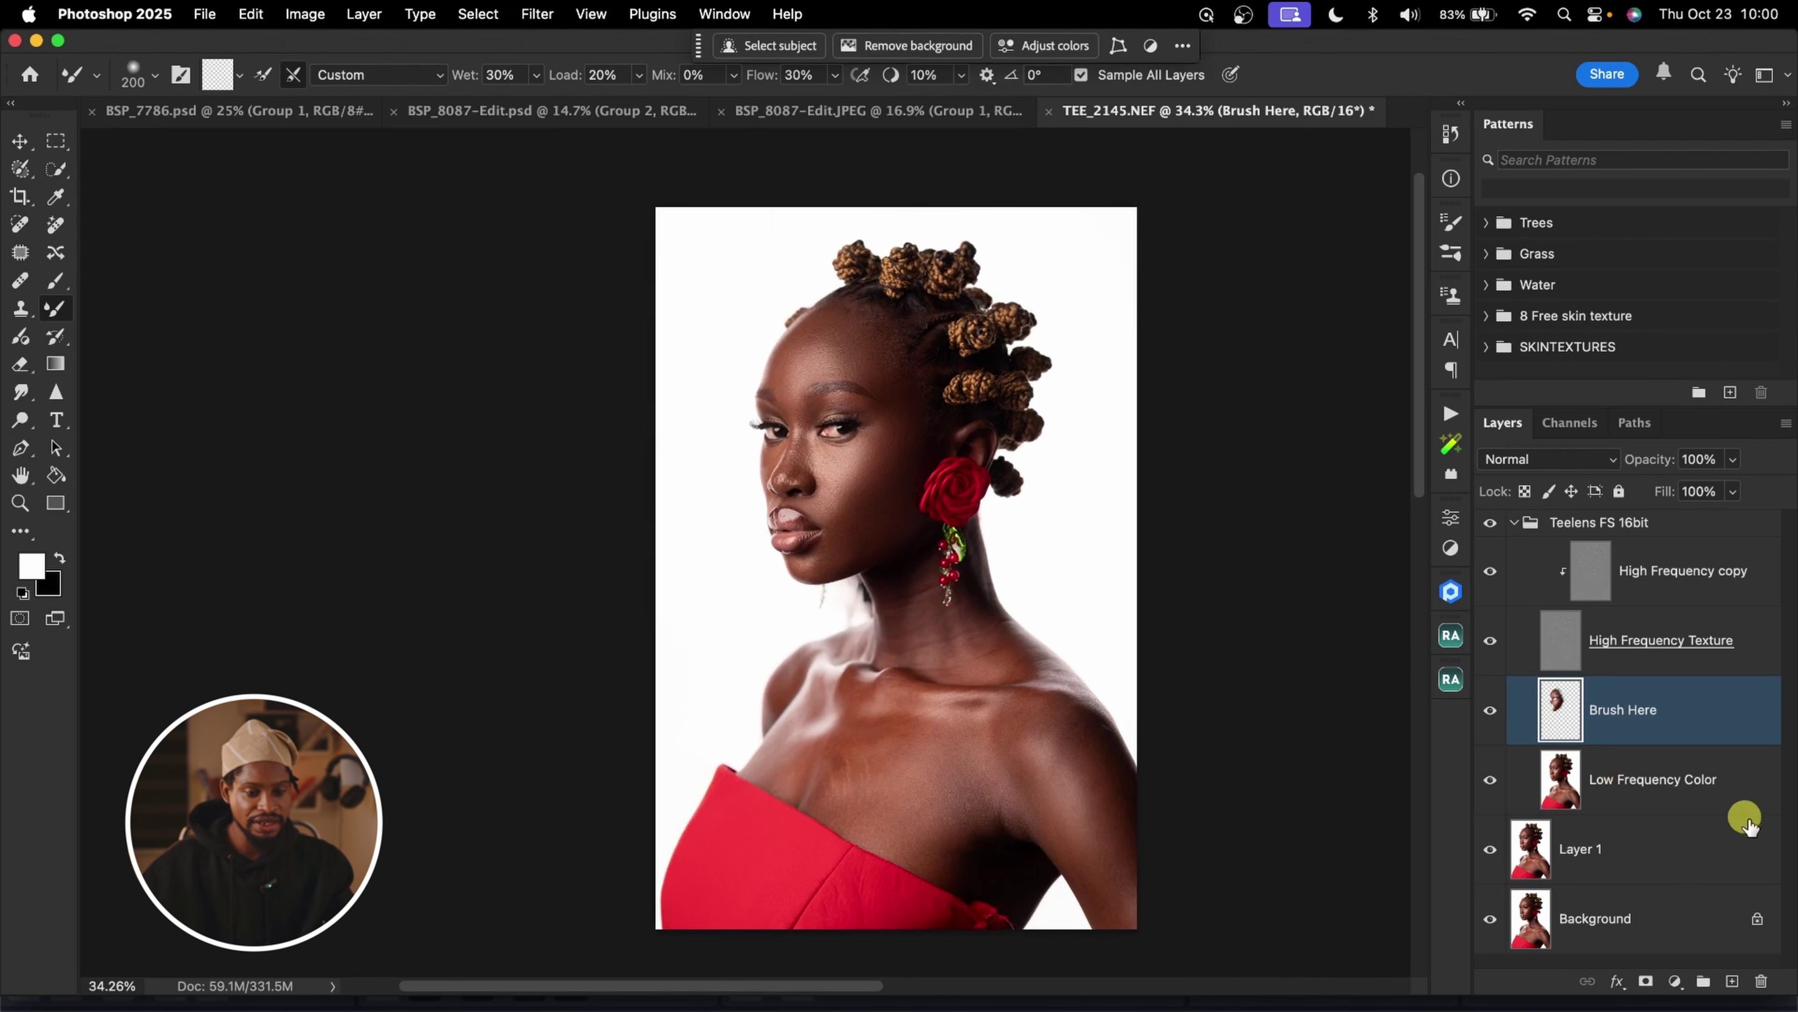
Add a new layer above Brush Here and hide High Frequency Texture for blending the body
click(1732, 982)
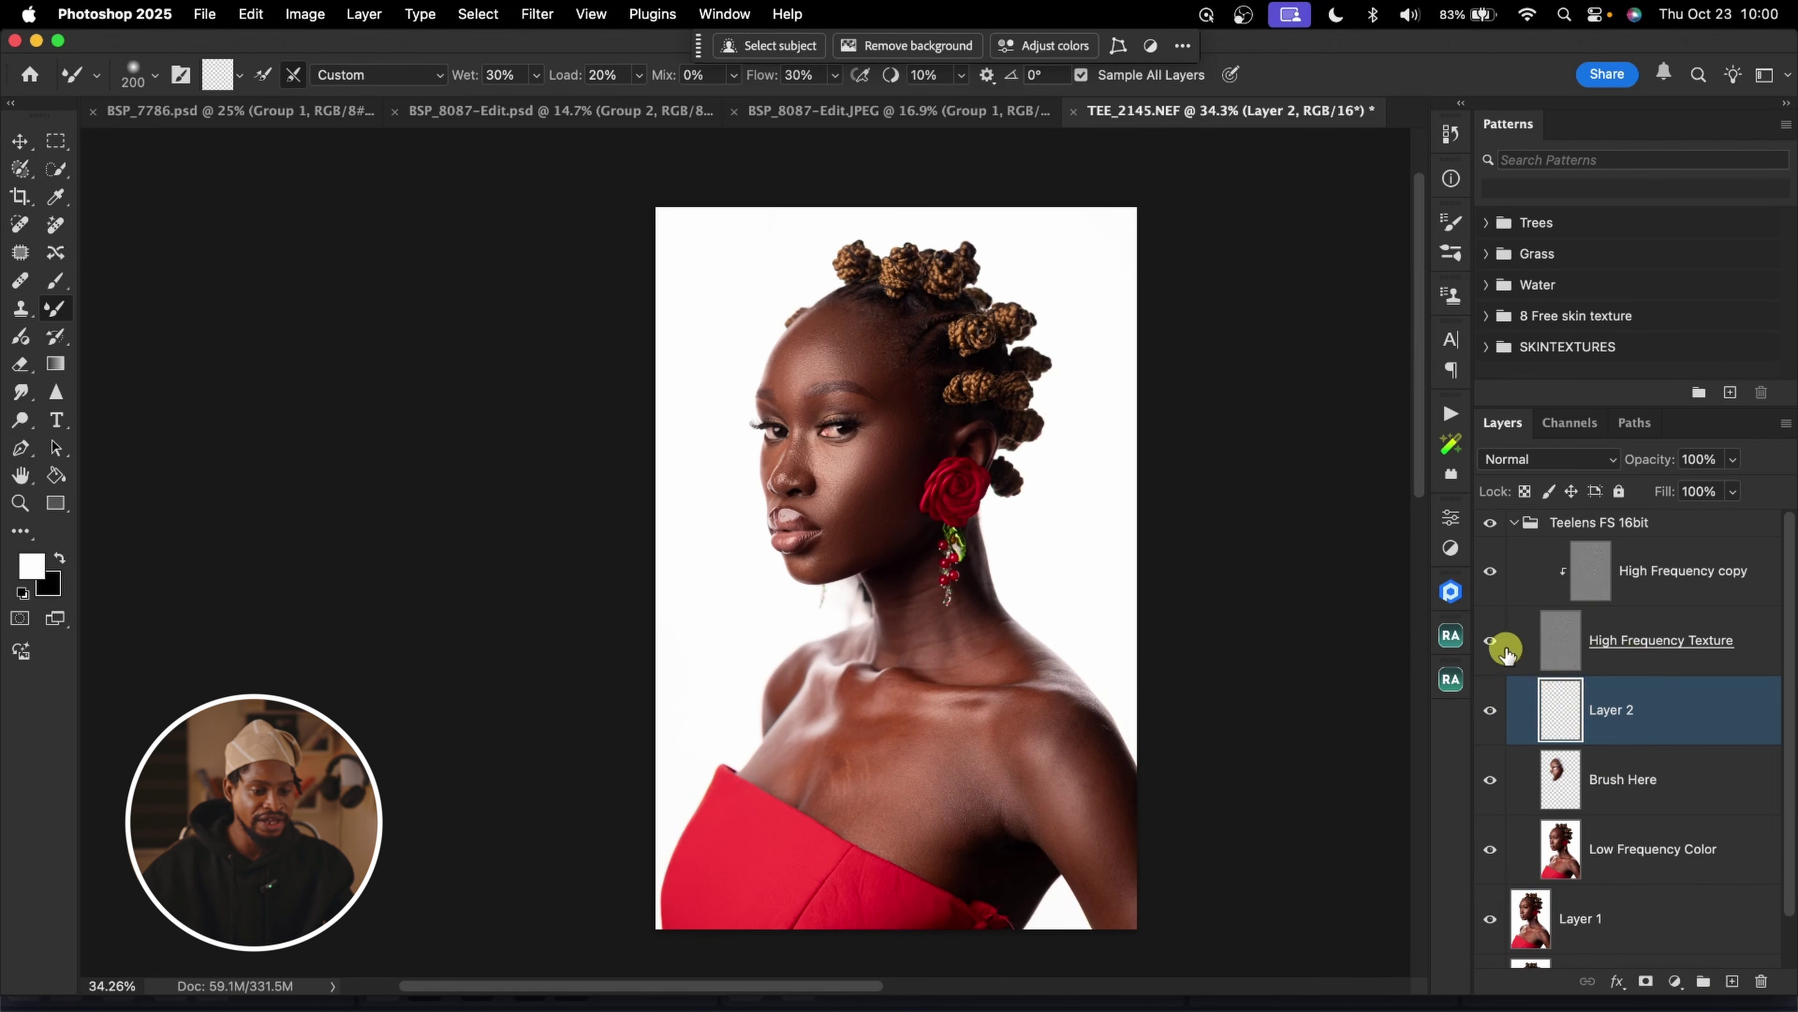
click(1491, 641)
key(z)
mouse_move(963, 735)
mouse_down()
mouse_move(975, 744)
mouse_move(1005, 691)
mouse_up()
key(b)
Blend the skin tones of the near shoulder on Layer 2, enlarging the Mixer Brush to 400 px
key(bracketleft)
key(bracketleft)
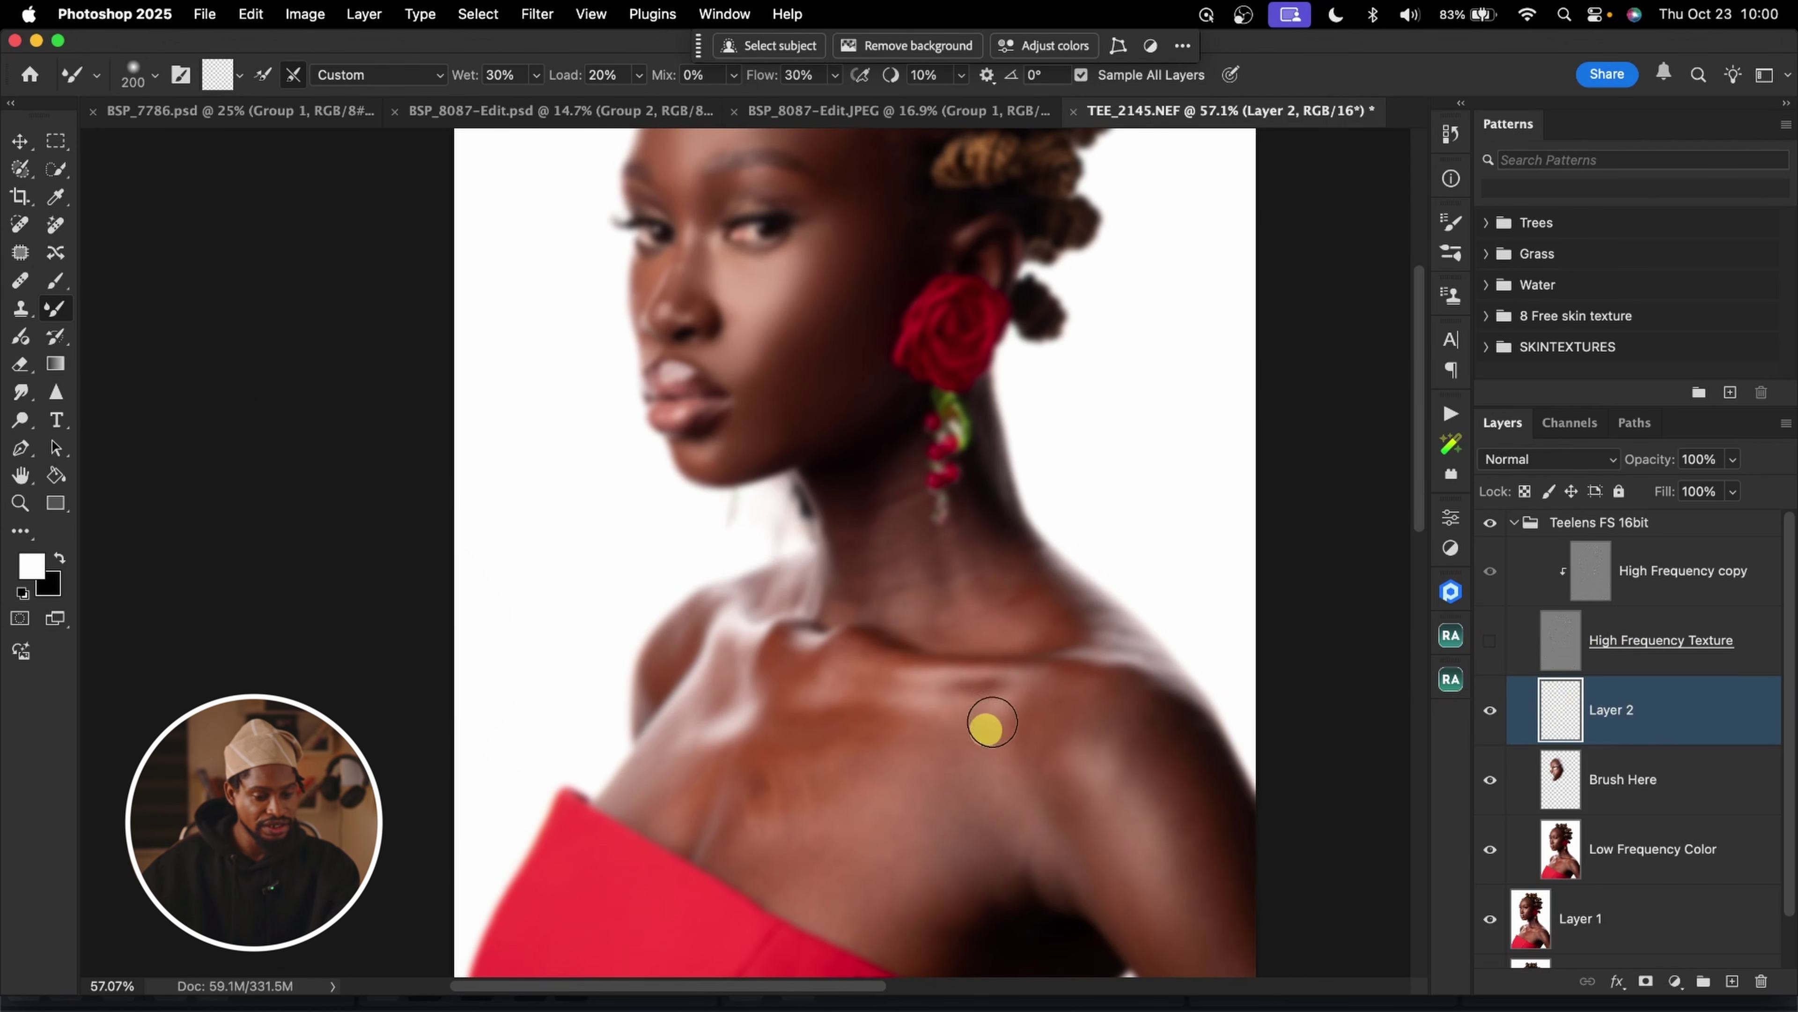
mouse_move(1094, 764)
mouse_down()
mouse_move(1193, 868)
mouse_move(1127, 836)
mouse_move(1168, 766)
mouse_move(1207, 814)
mouse_move(1181, 815)
mouse_move(1215, 889)
mouse_up()
key(bracketright)
key(bracketright)
key(bracketright)
key(bracketright)
key(bracketleft)
key(bracketleft)
key(bracketleft)
scroll(1176, 671, down, 5)
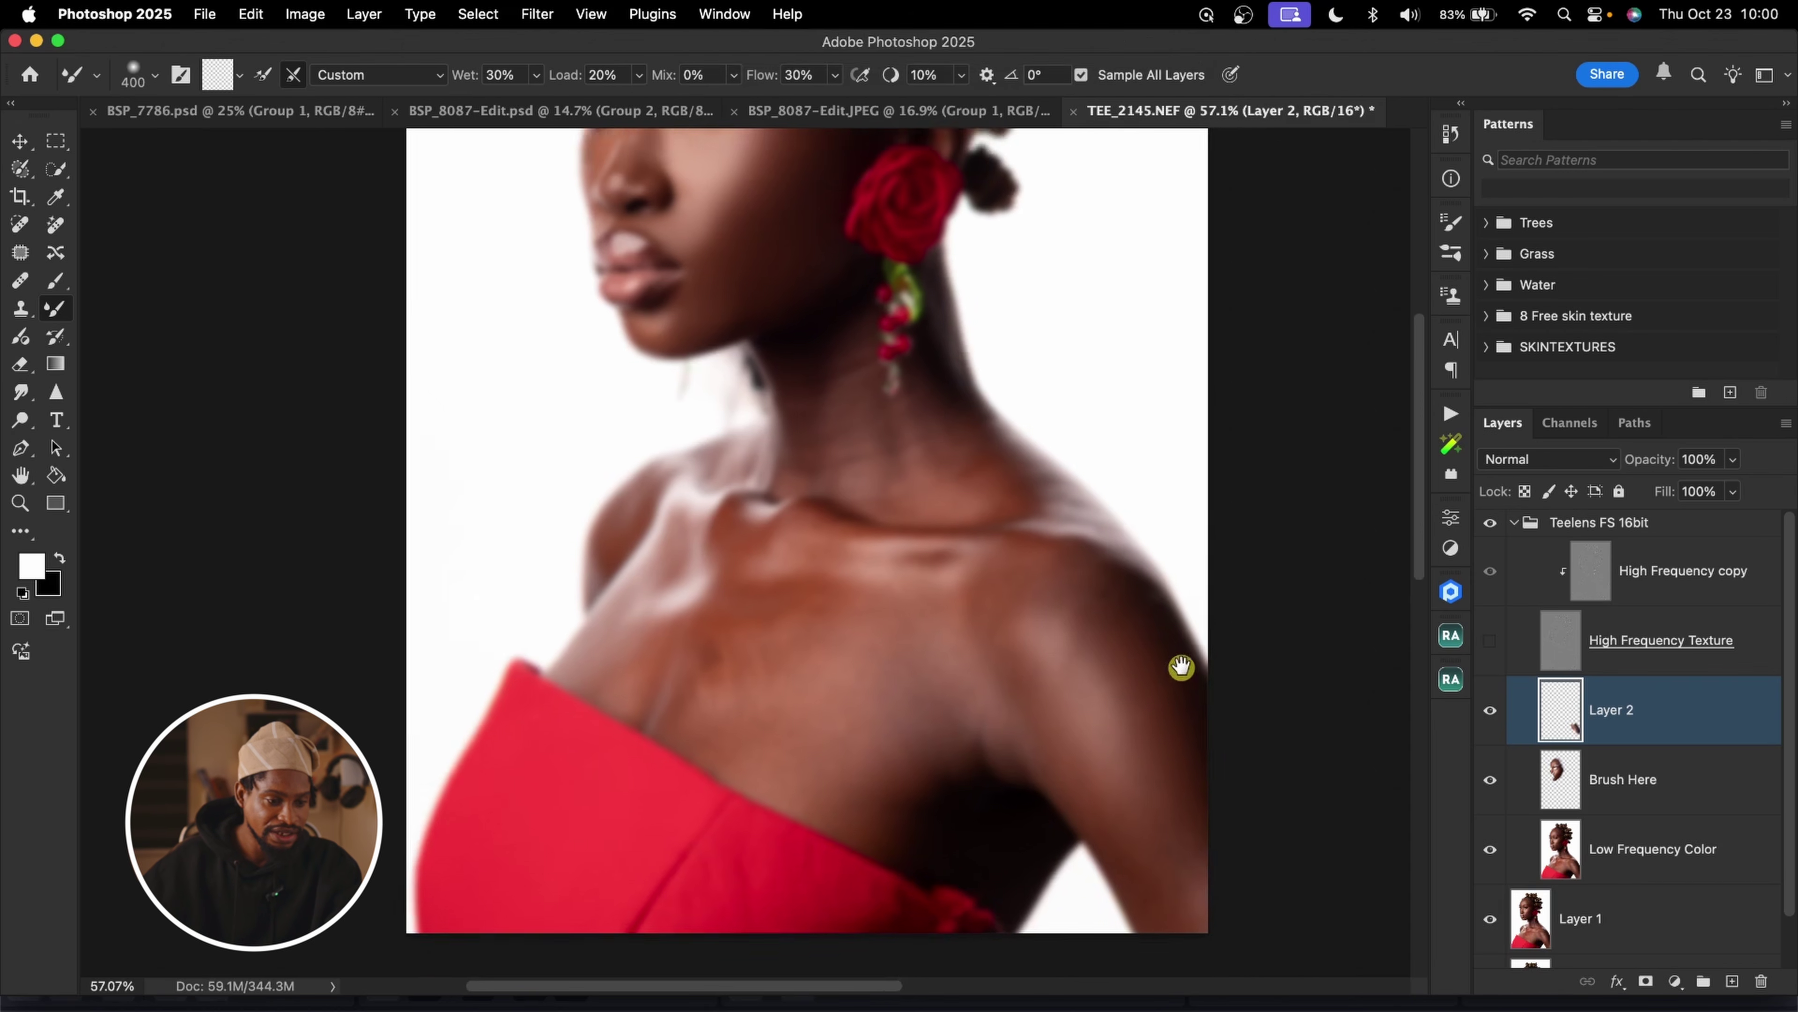
Smooth the colour down the near upper arm and reduce the Mixer Brush to 125 px for the collarbone
mouse_move(1057, 597)
mouse_down()
mouse_move(1127, 699)
mouse_move(1155, 813)
mouse_move(1188, 832)
mouse_up()
key(bracketright)
key(bracketright)
key(bracketright)
key(bracketleft)
key(bracketleft)
key(bracketleft)
key(bracketleft)
key(bracketleft)
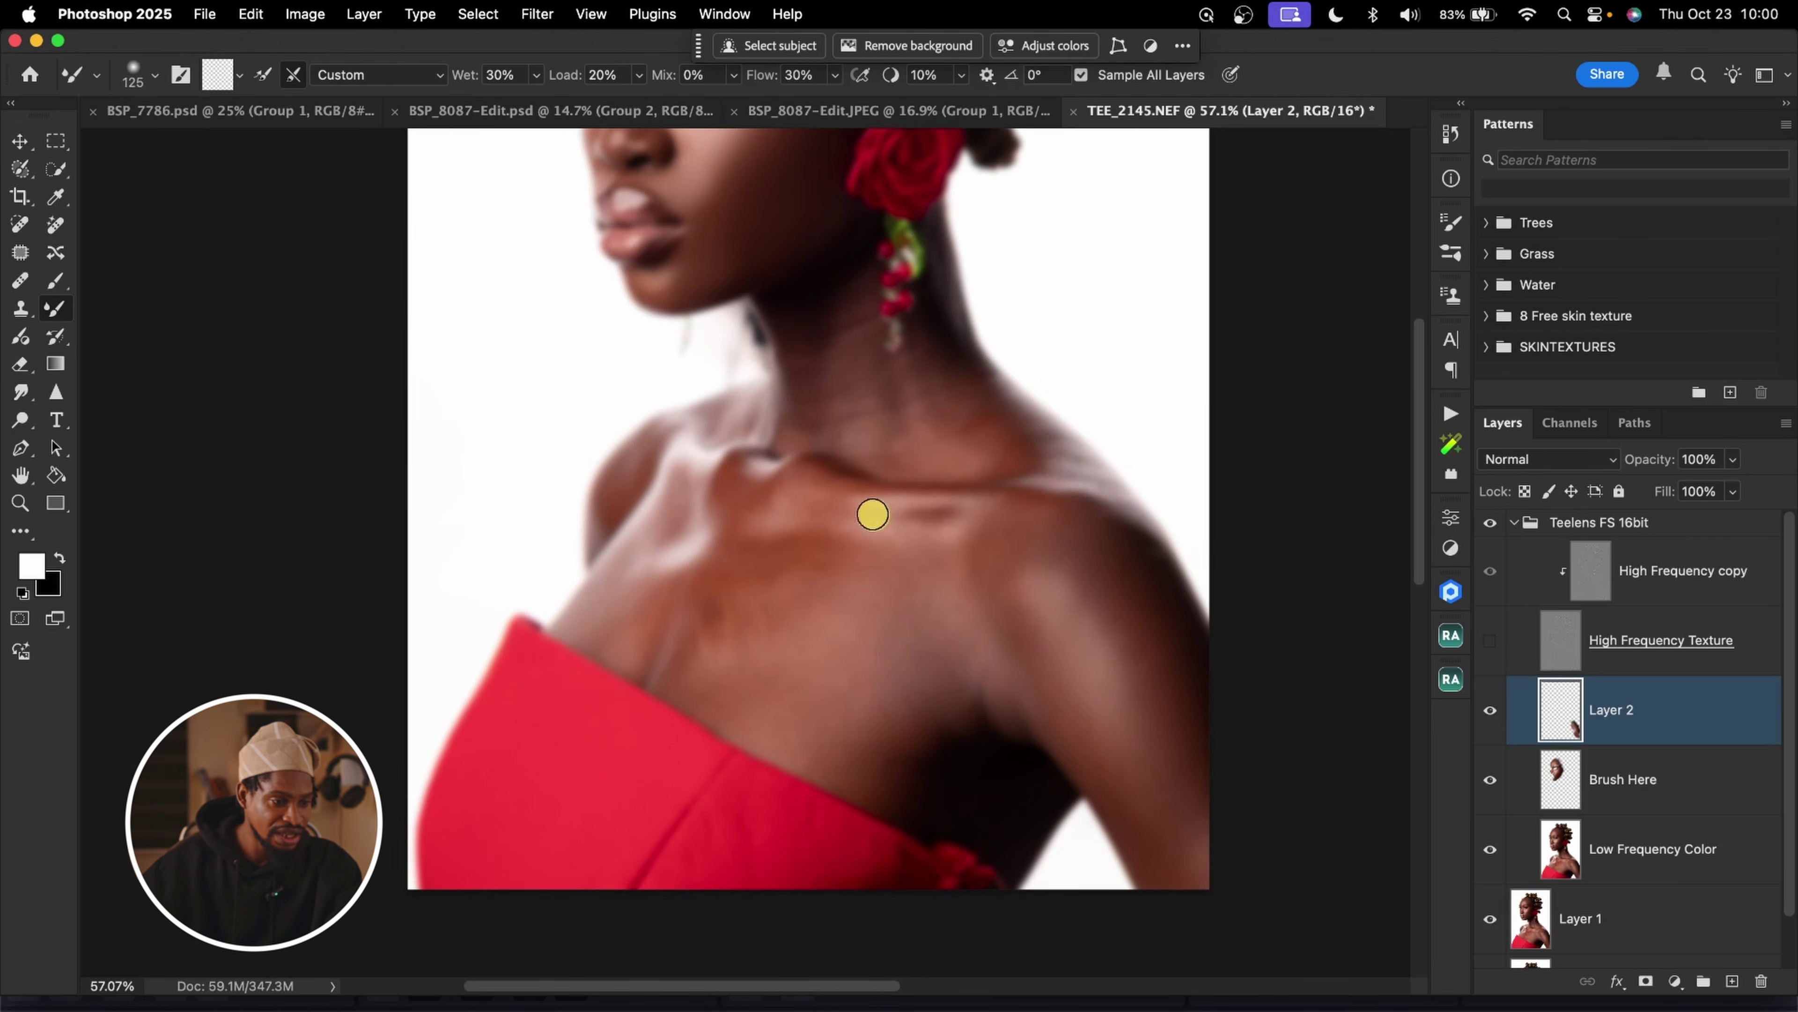
Enlarge the Mixer Brush and blend the centre of the chest
key(bracketright)
key(bracketright)
key(bracketright)
key(bracketright)
key(bracketright)
mouse_move(855, 623)
mouse_down()
mouse_move(864, 666)
mouse_move(945, 662)
mouse_move(848, 705)
mouse_up()
Blend the chest from the dress edge up to the far collarbone, and set the Mixer Brush to 250 px
key(bracketleft)
key(bracketleft)
key(bracketleft)
key(bracketleft)
mouse_move(683, 602)
mouse_down()
mouse_move(648, 559)
mouse_move(689, 475)
mouse_up()
key(bracketright)
key(bracketright)
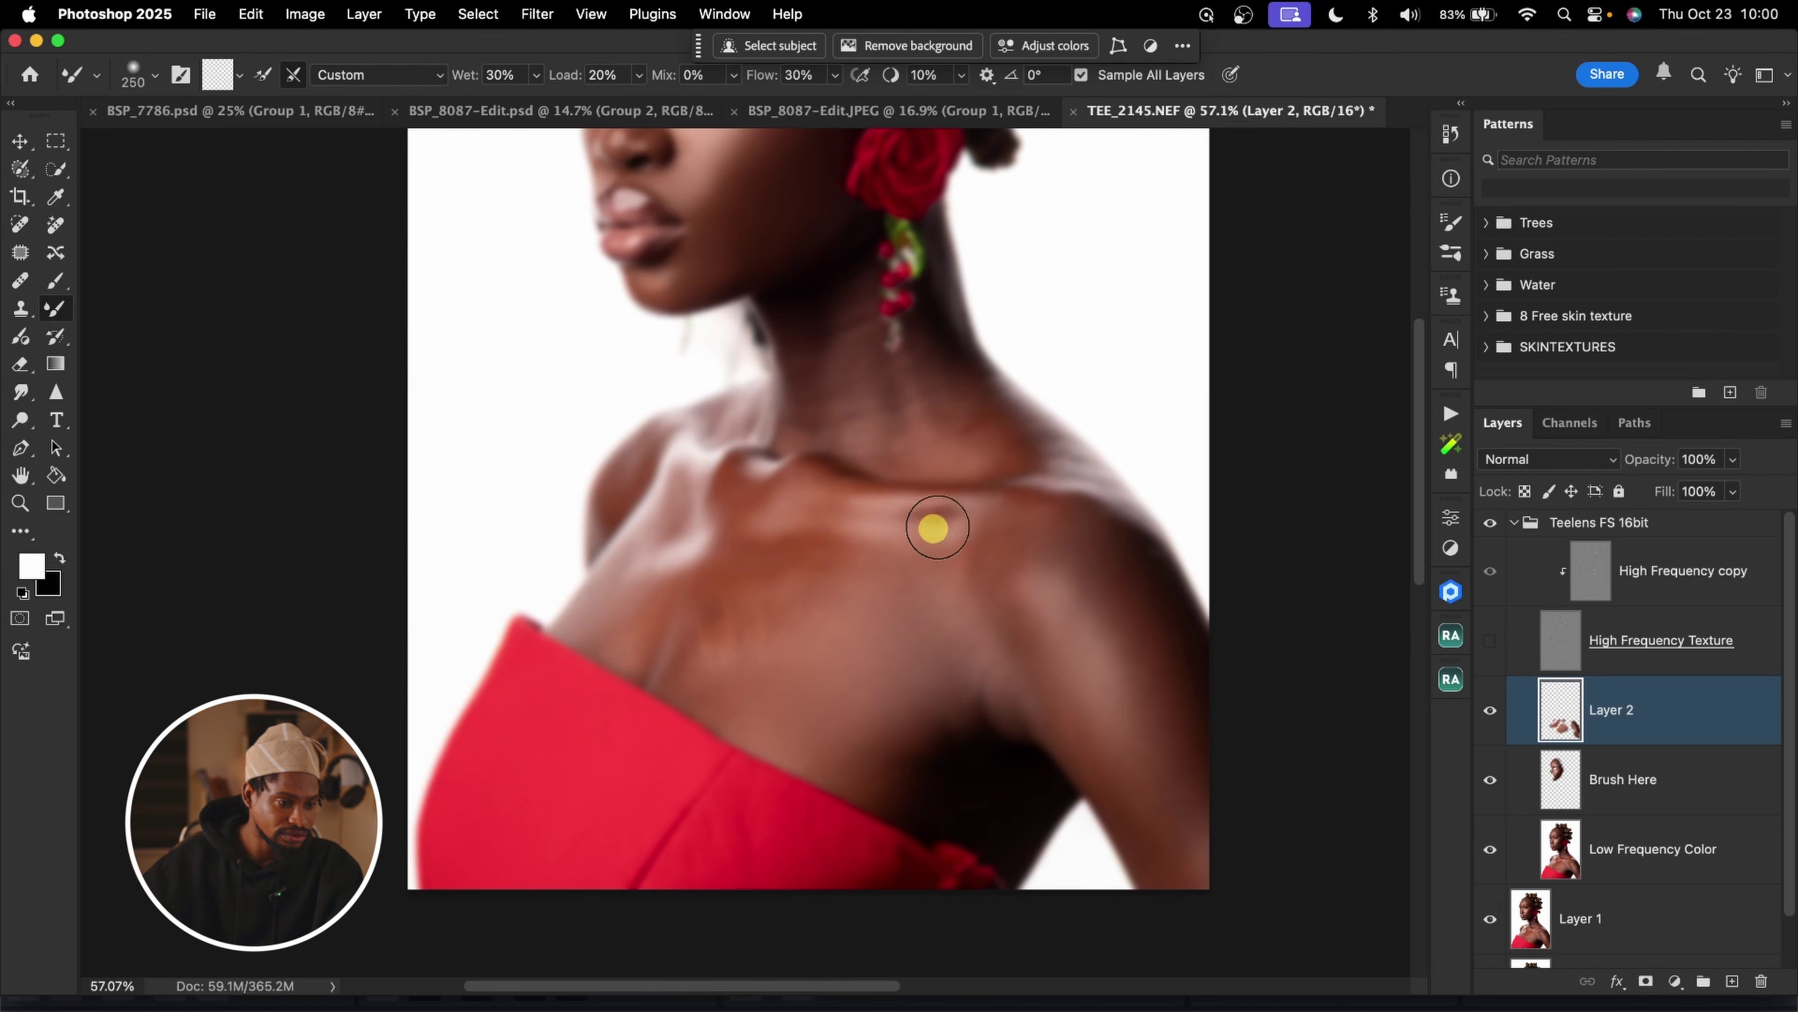
Smooth the lower chest with a 500 px Mixer Brush and the skin below the far collarbone at 150 px
key(bracketright)
key(bracketright)
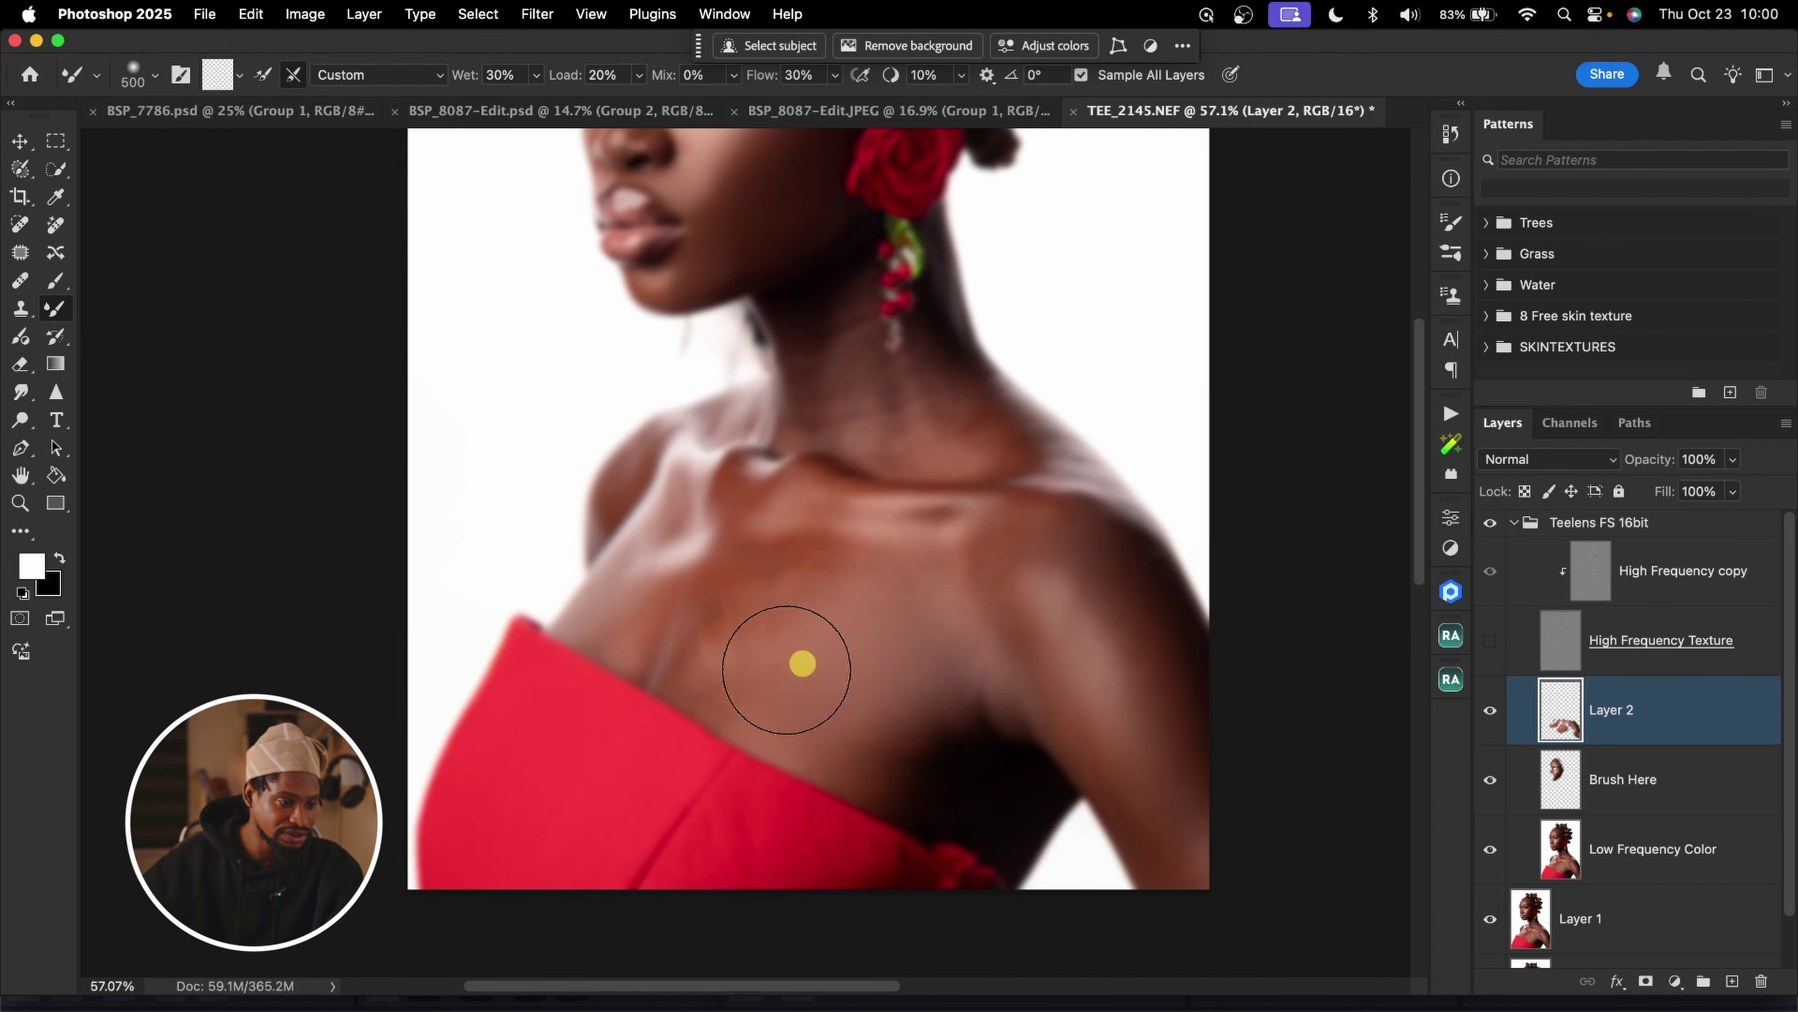
key(bracketleft)
key(bracketleft)
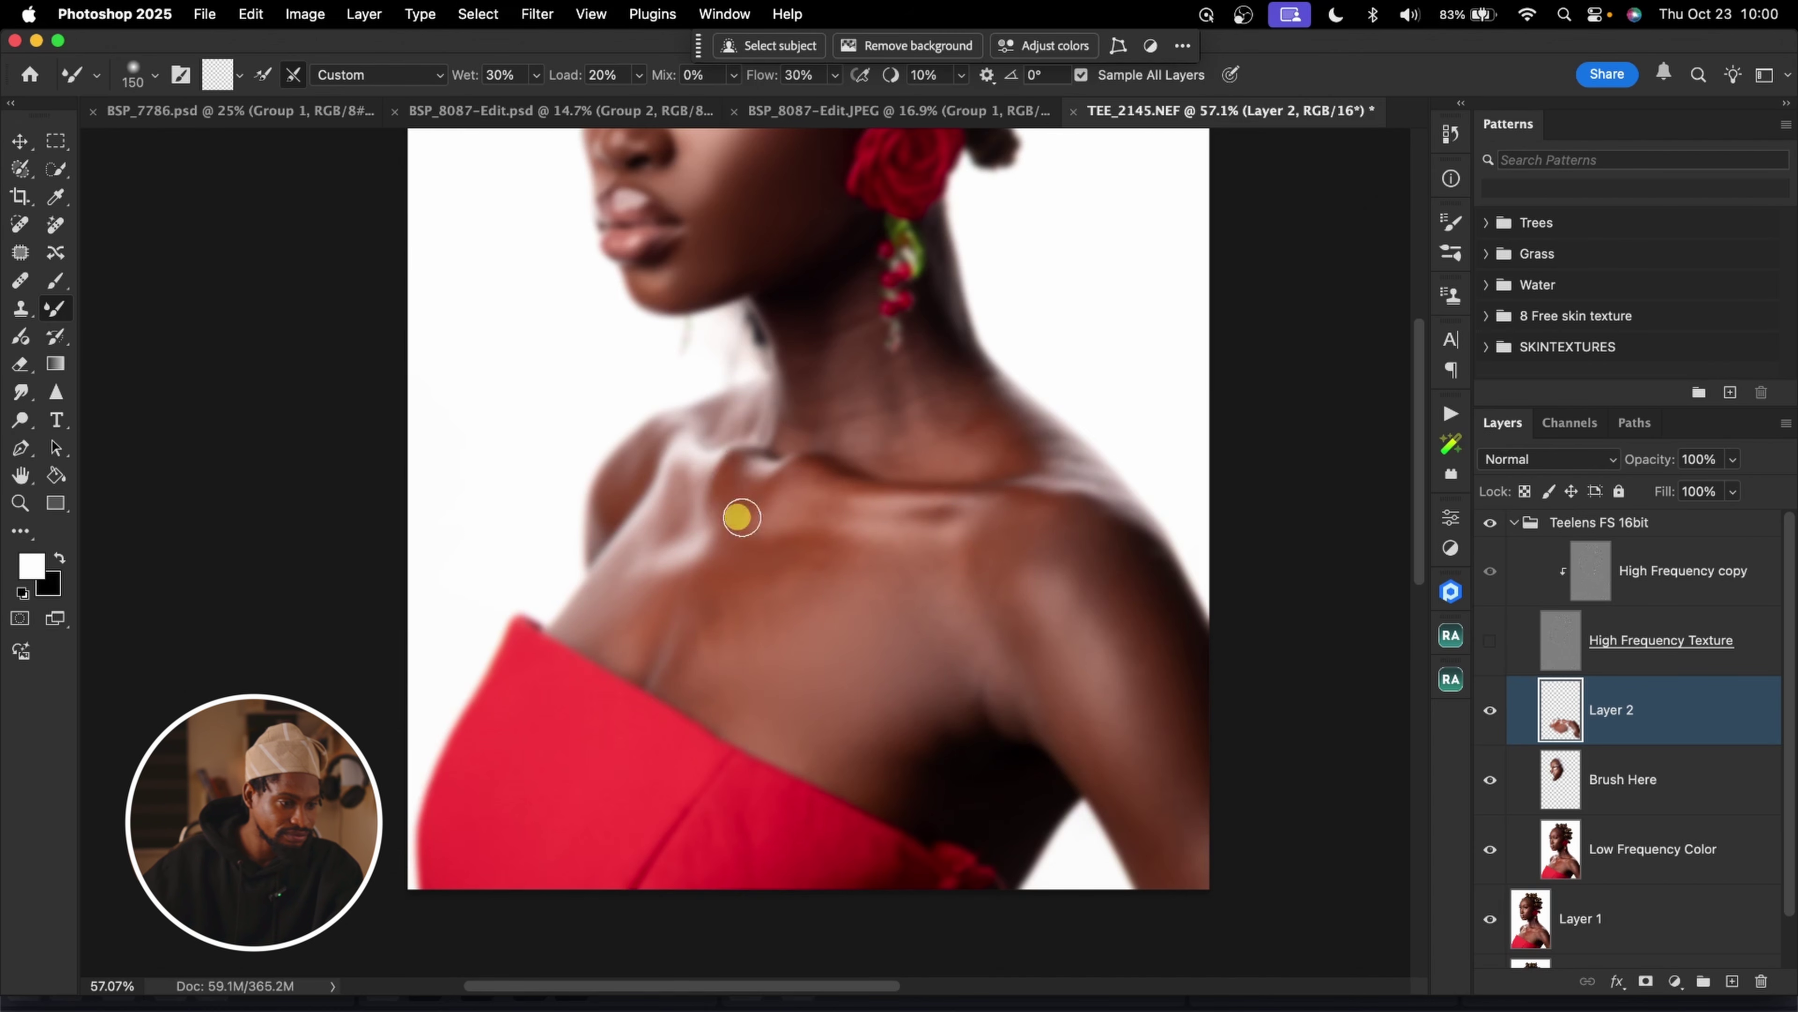
Blend the base of the neck along the collarbone with a 250 px Mixer Brush
key(bracketright)
key(bracketright)
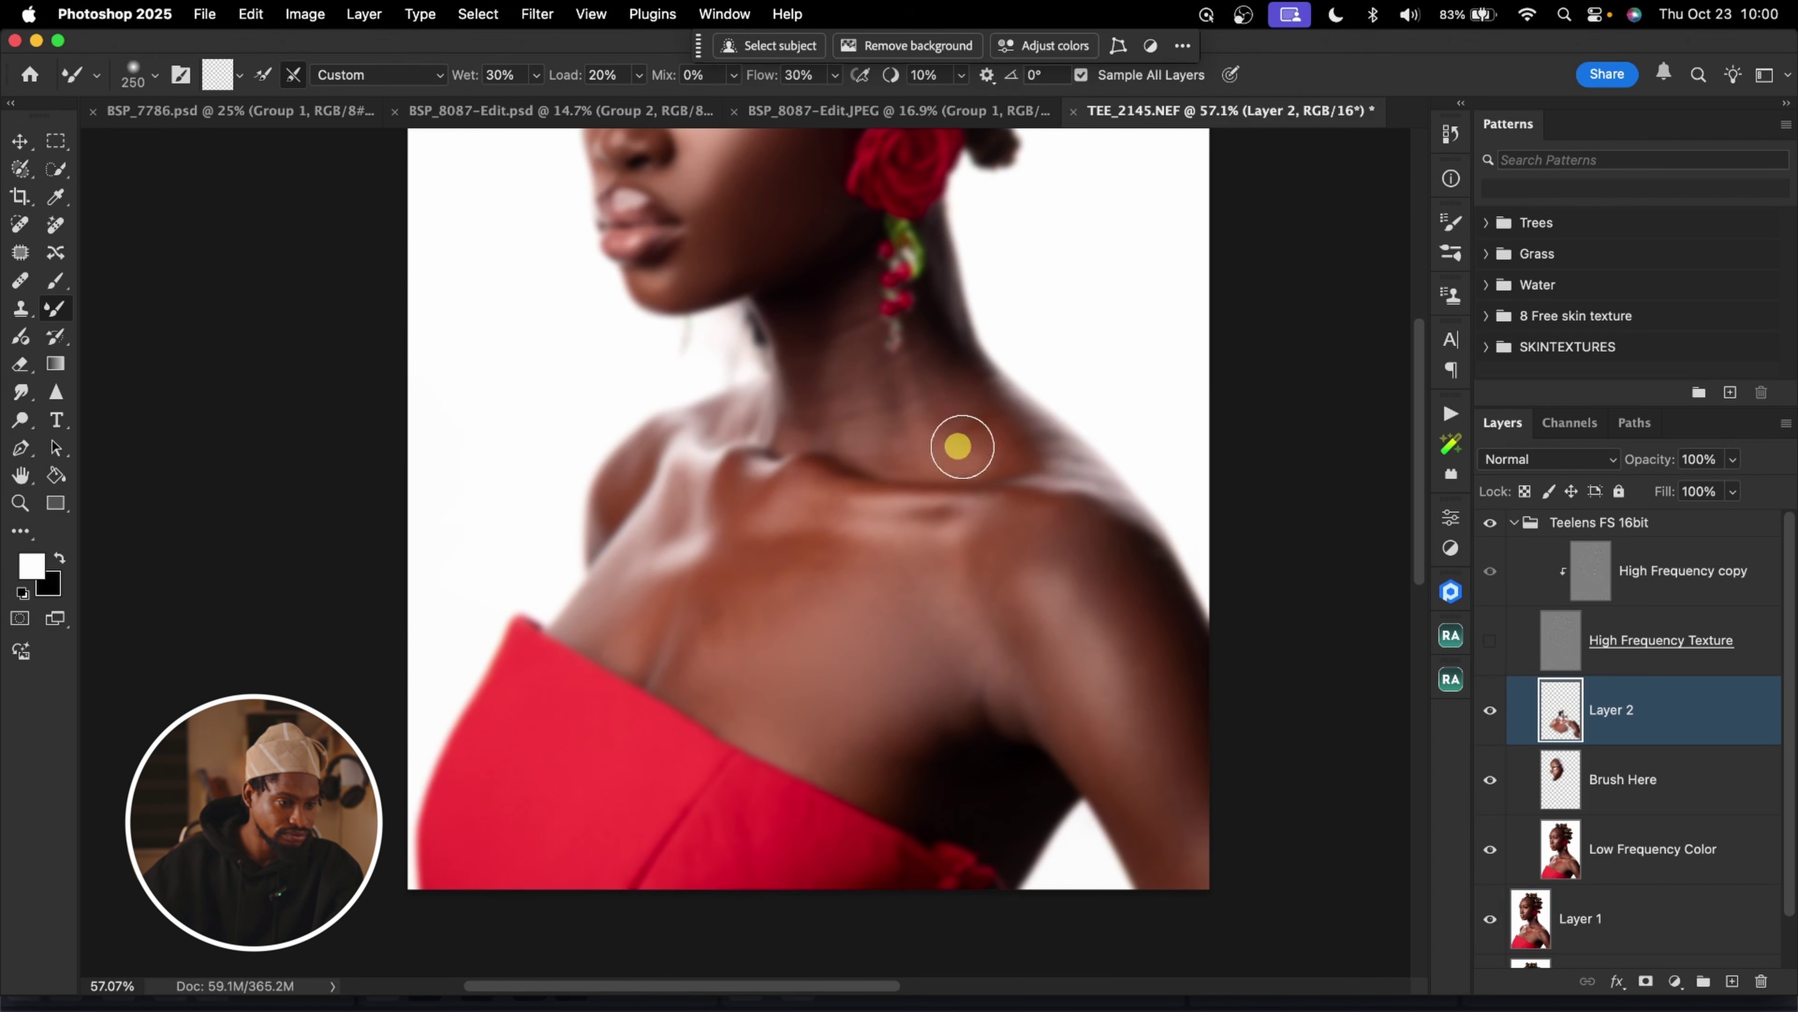
mouse_move(973, 467)
mouse_down()
mouse_move(930, 342)
mouse_move(935, 404)
mouse_move(823, 321)
mouse_move(797, 408)
mouse_move(740, 418)
mouse_up()
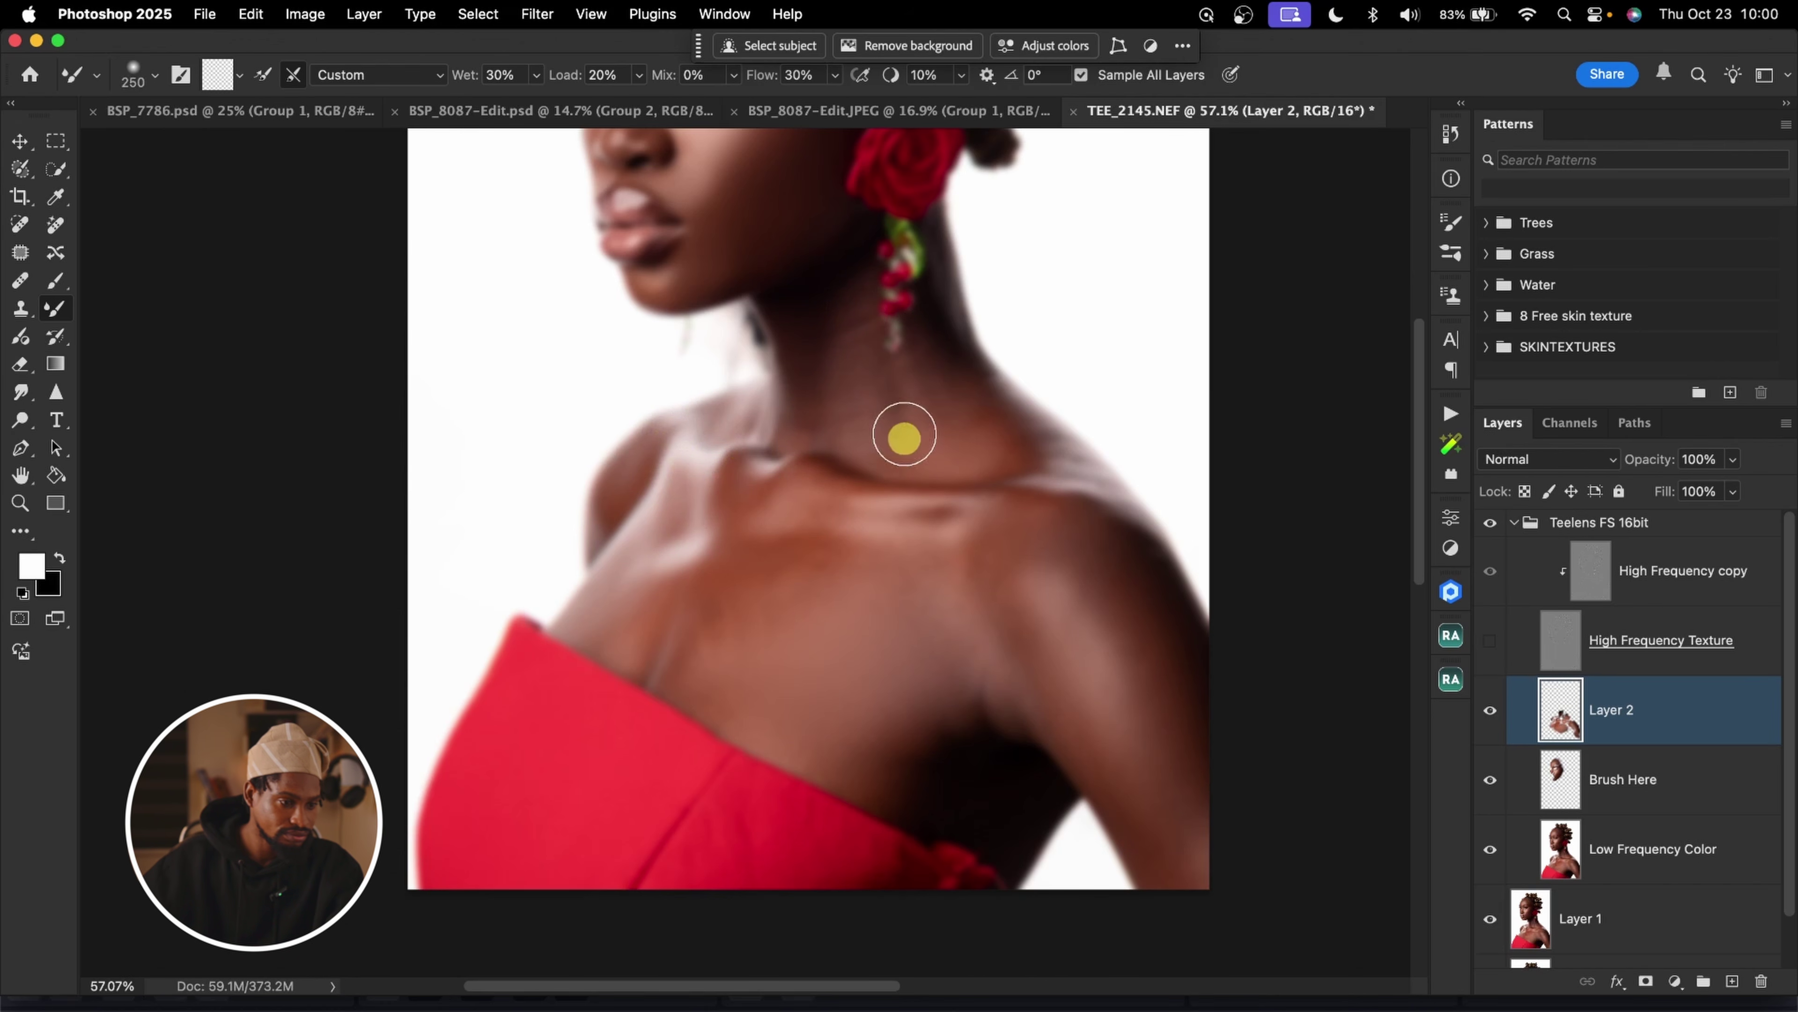
Smooth the middle of the chest with a larger Mixer Brush and the top of the near shoulder at 200 px
key(bracketright)
key(bracketright)
key(bracketright)
key(bracketright)
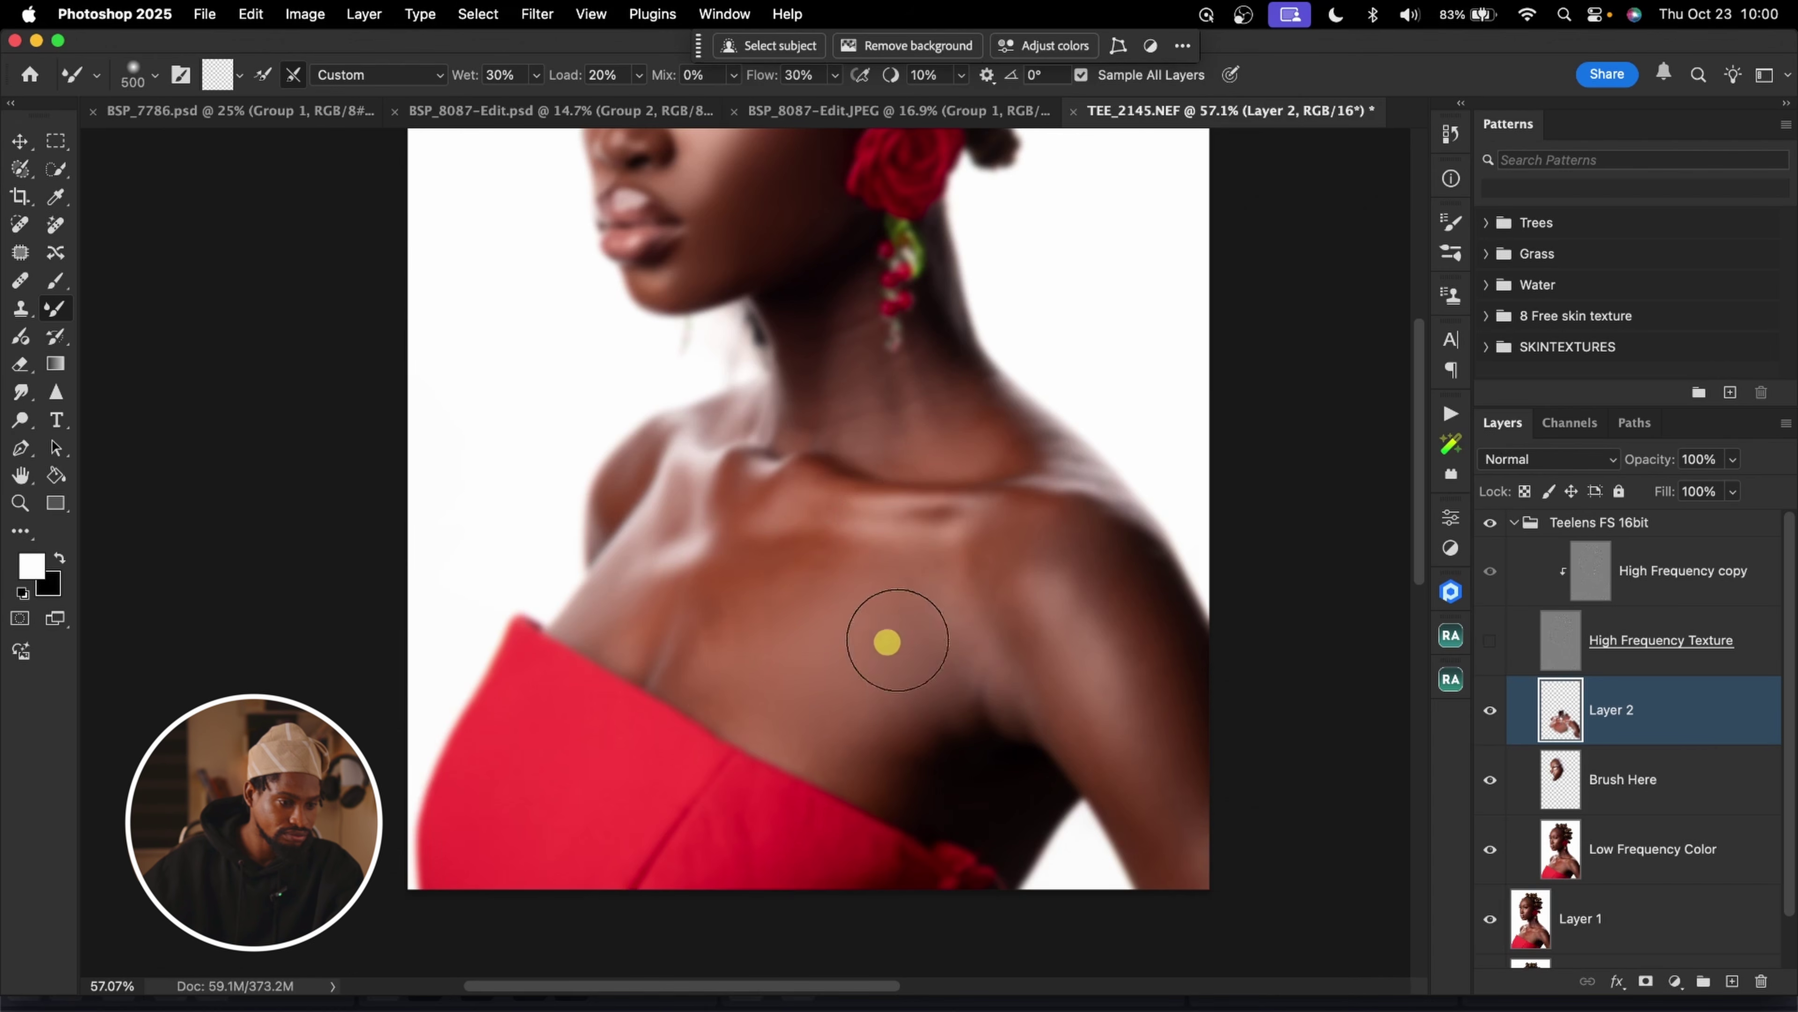
key(bracketleft)
key(bracketleft)
key(bracketleft)
key(bracketleft)
key(bracketleft)
drag(1051, 469, 1087, 466)
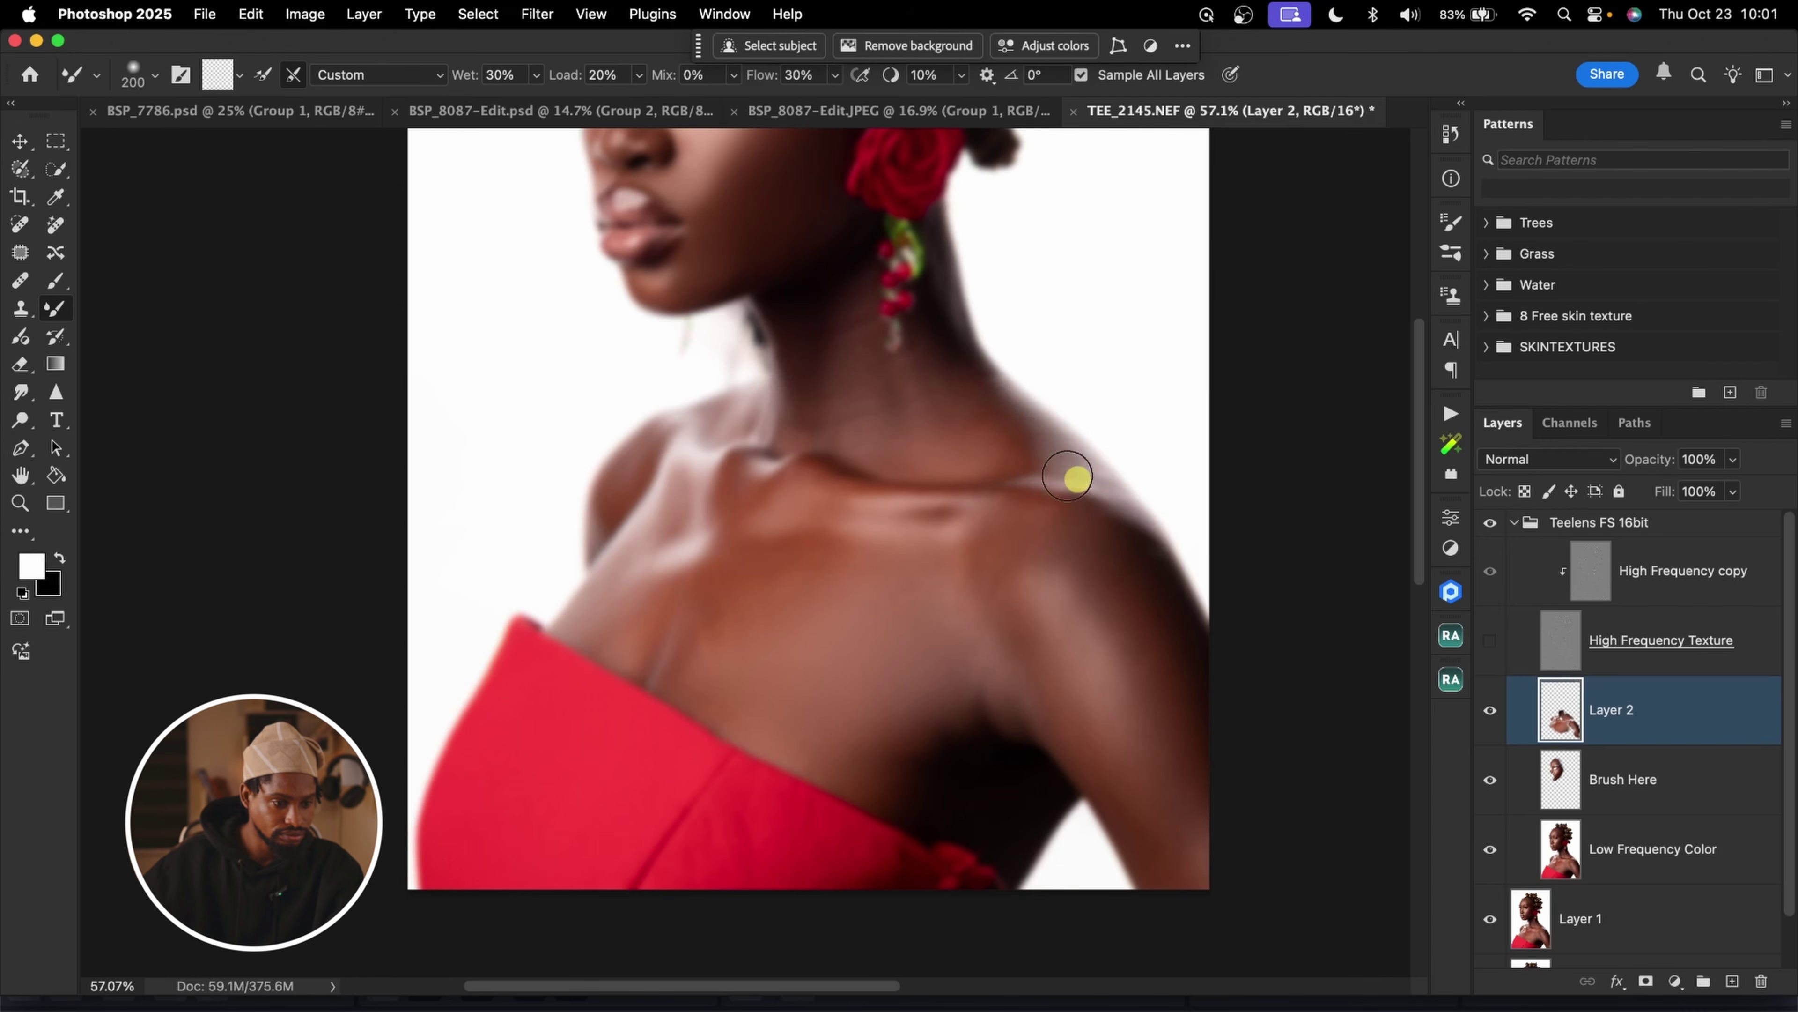
Blend the base of the neck and the chest above the dress with a 300 px Mixer Brush
key(bracketright)
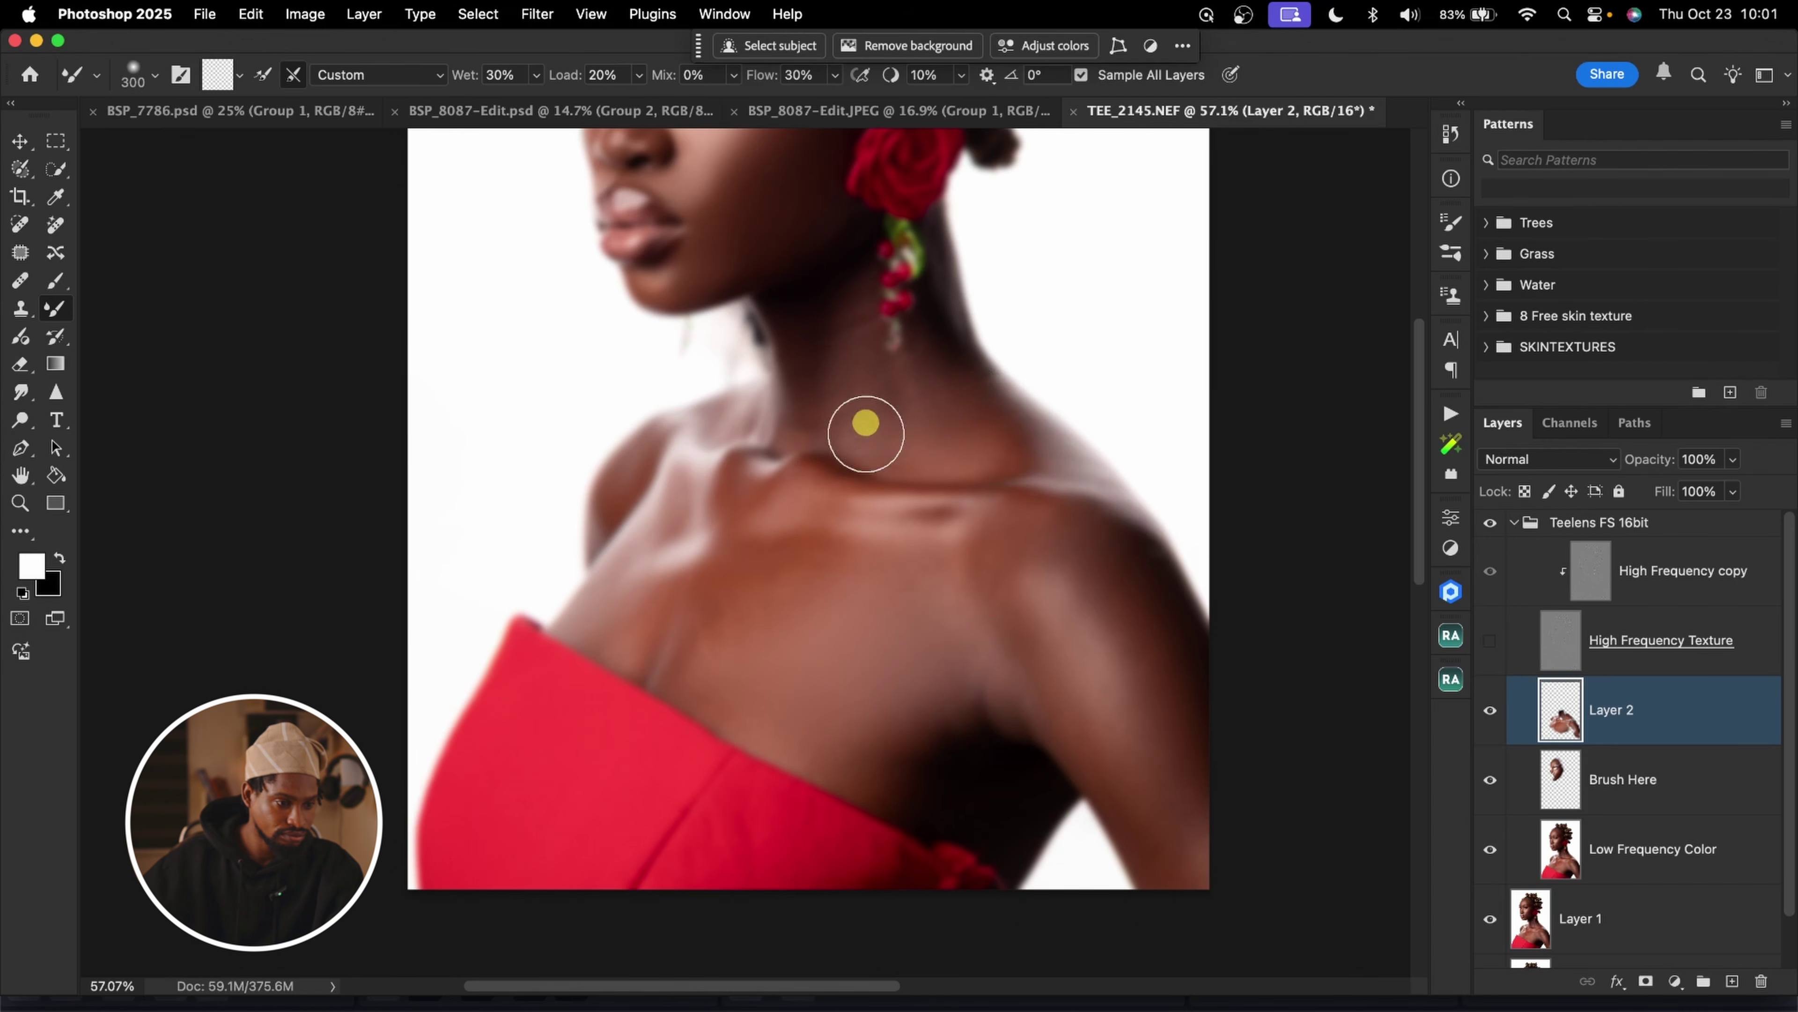
key(bracketright)
key(bracketright)
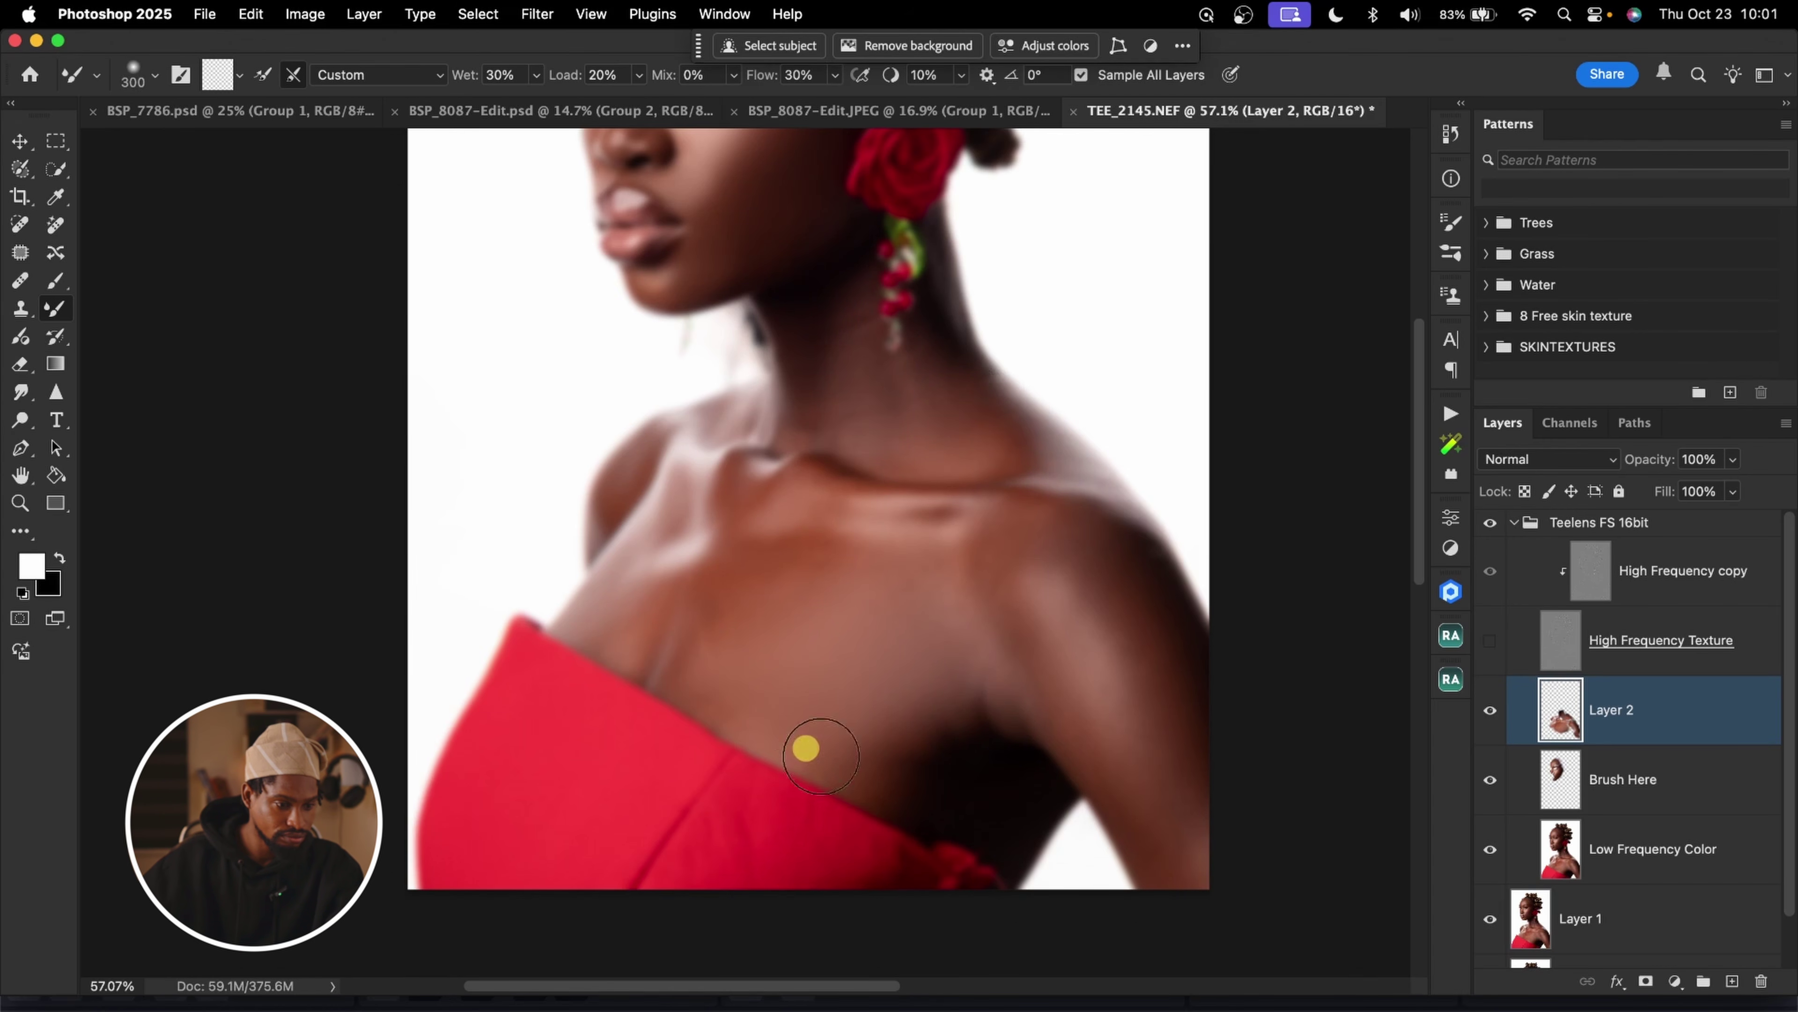
key(bracketleft)
key(bracketleft)
key(bracketleft)
key(bracketleft)
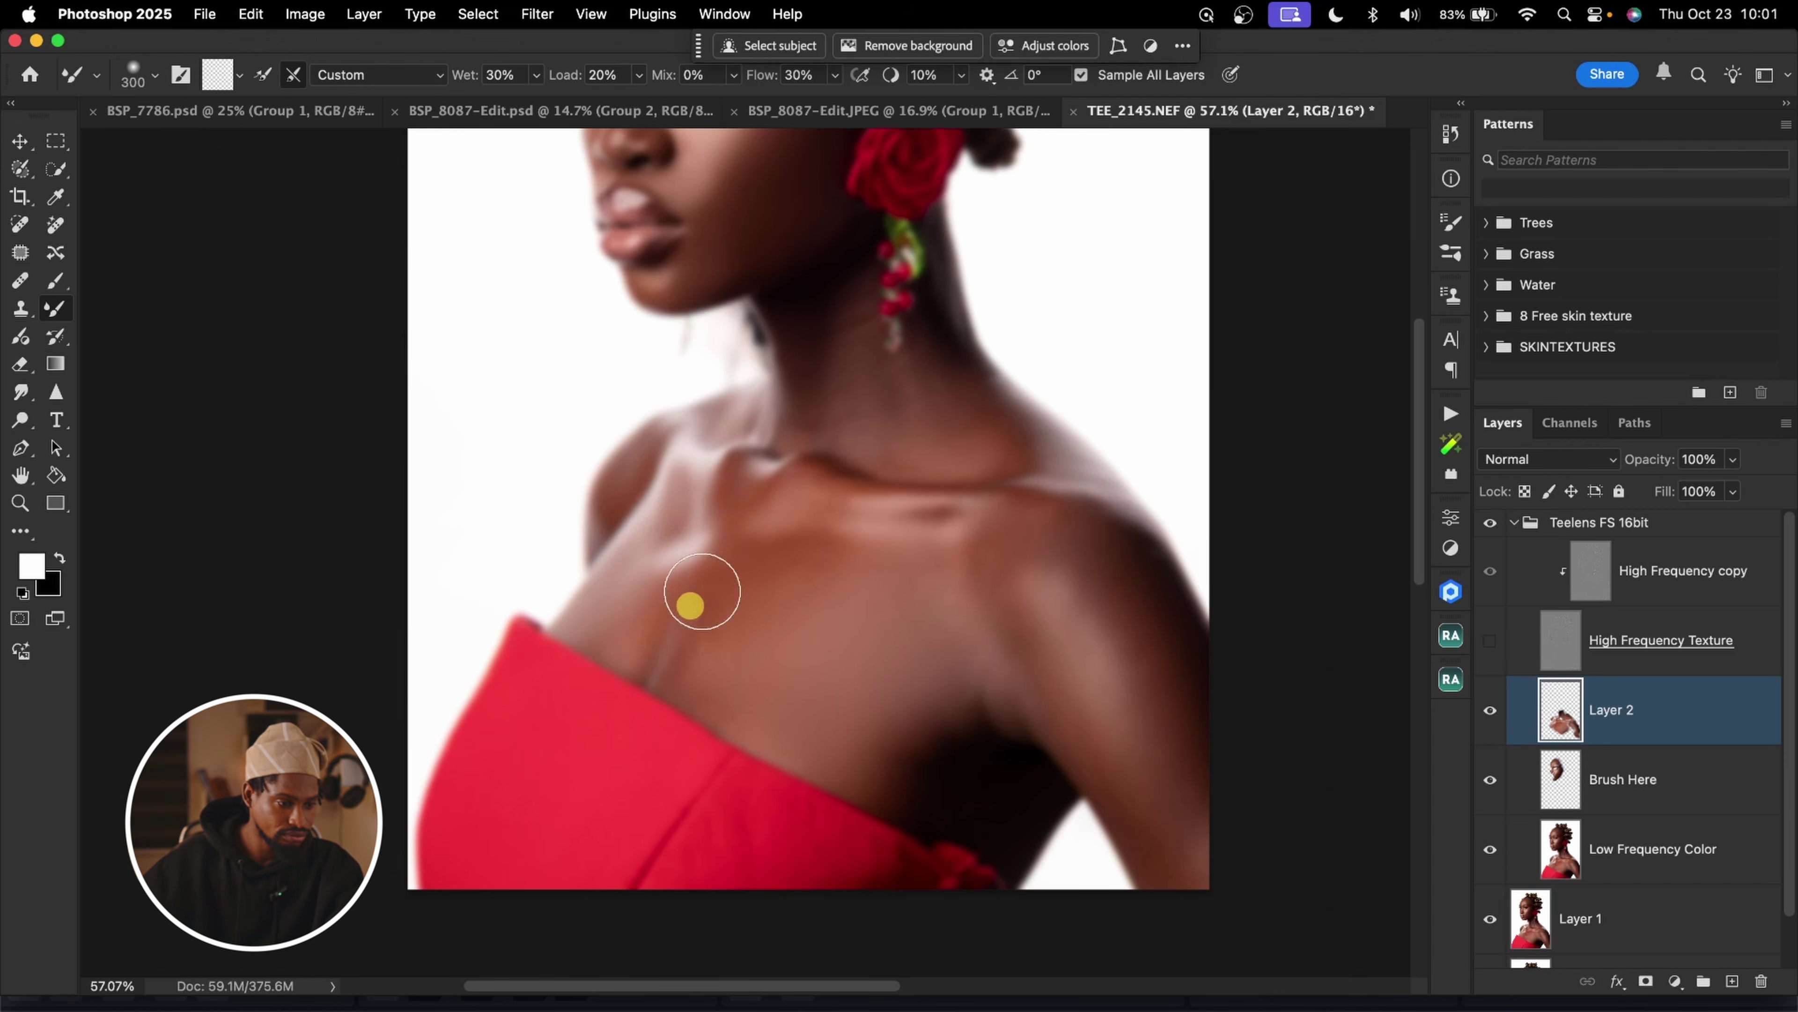
key(bracketleft)
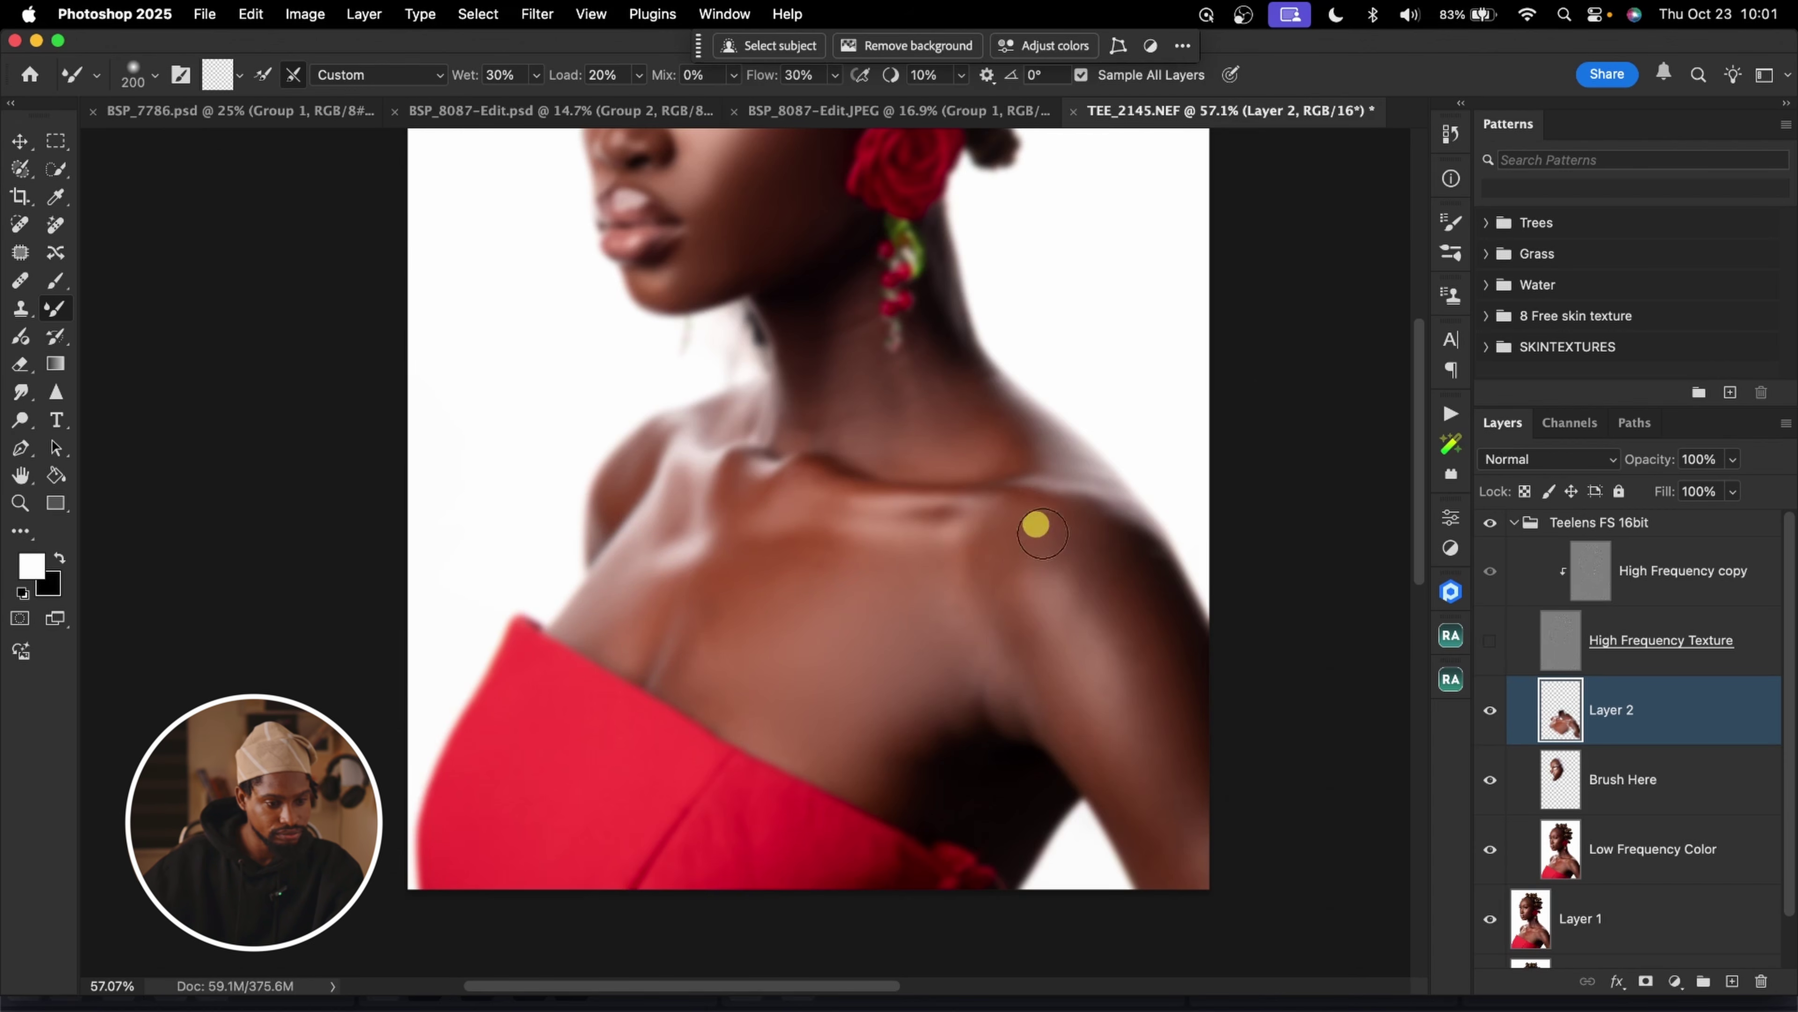
Smooth the near upper arm with the Mixer Brush enlarged to 500 px
key(bracketright)
key(bracketright)
key(bracketright)
key(bracketright)
key(bracketright)
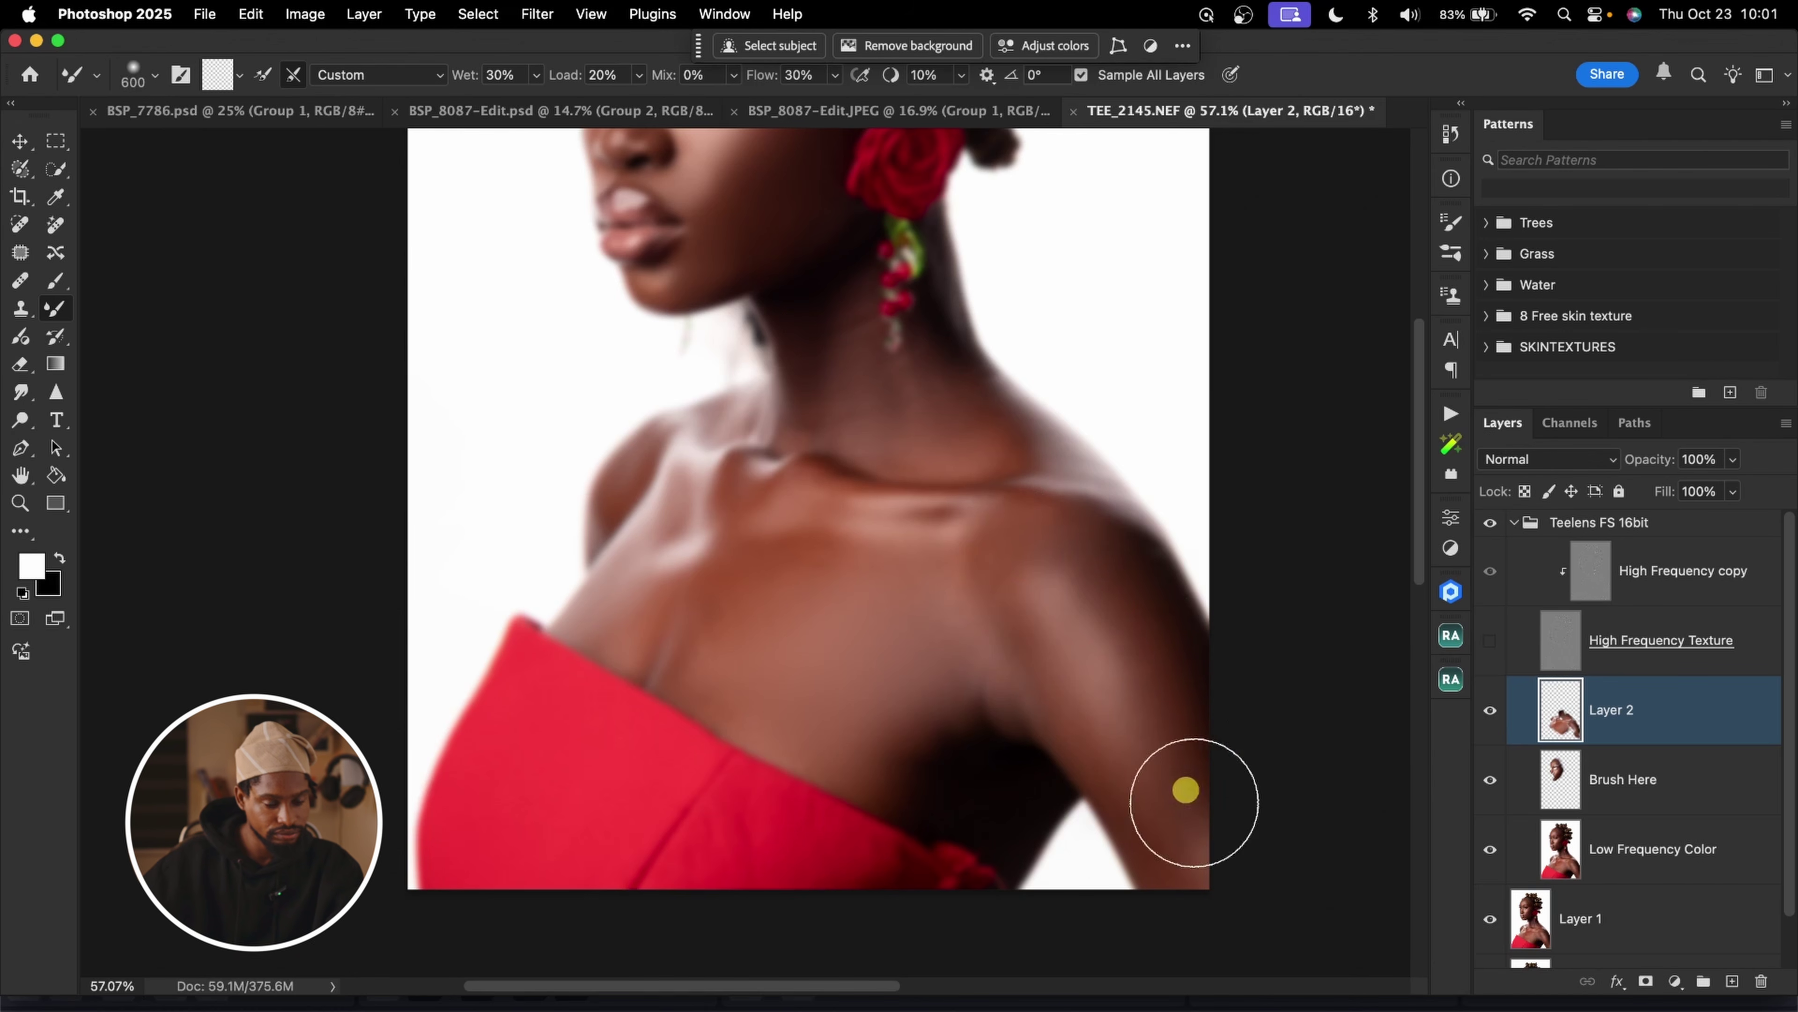
Show High Frequency Texture, collapse the Teelens FS 16bit group and compare the portrait with the group hidden and shown
click(1490, 639)
drag(928, 476, 1013, 641)
key(z)
drag(997, 519, 963, 536)
click(1512, 523)
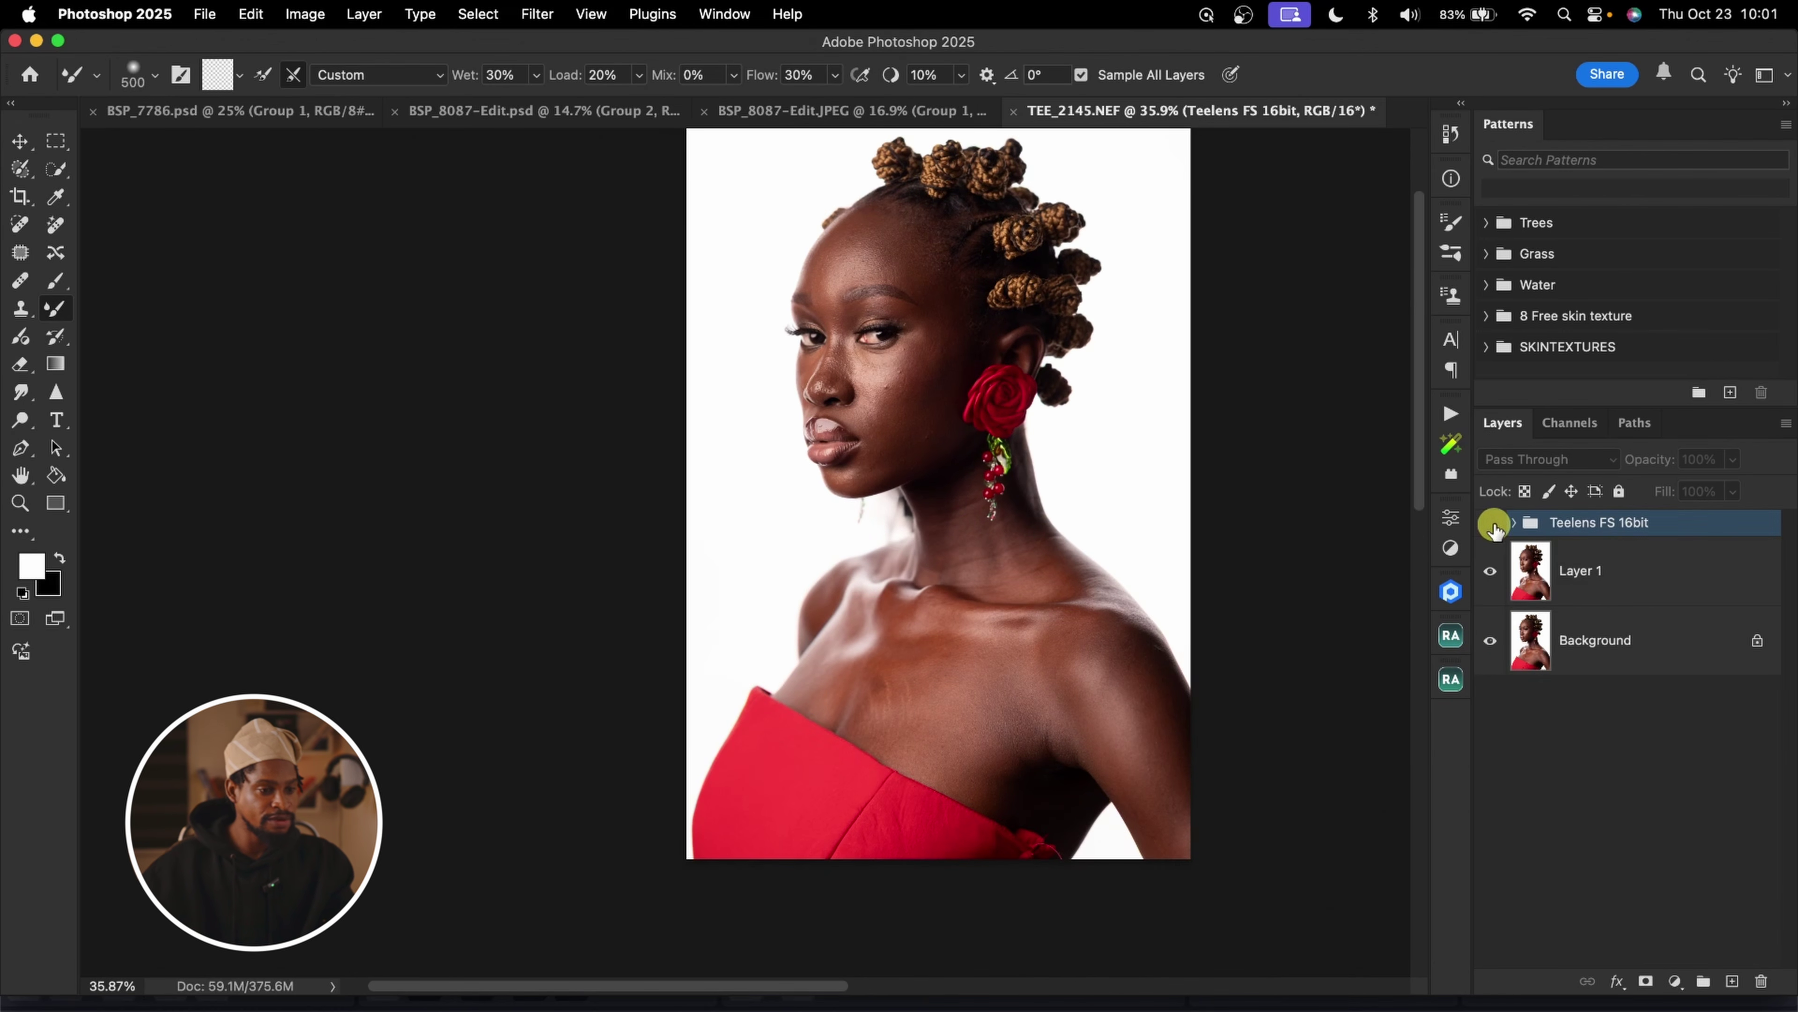
click(1494, 525)
click(1494, 528)
click(1494, 527)
key(z)
mouse_move(967, 414)
mouse_down()
mouse_move(941, 354)
mouse_move(865, 377)
mouse_up()
key(z)
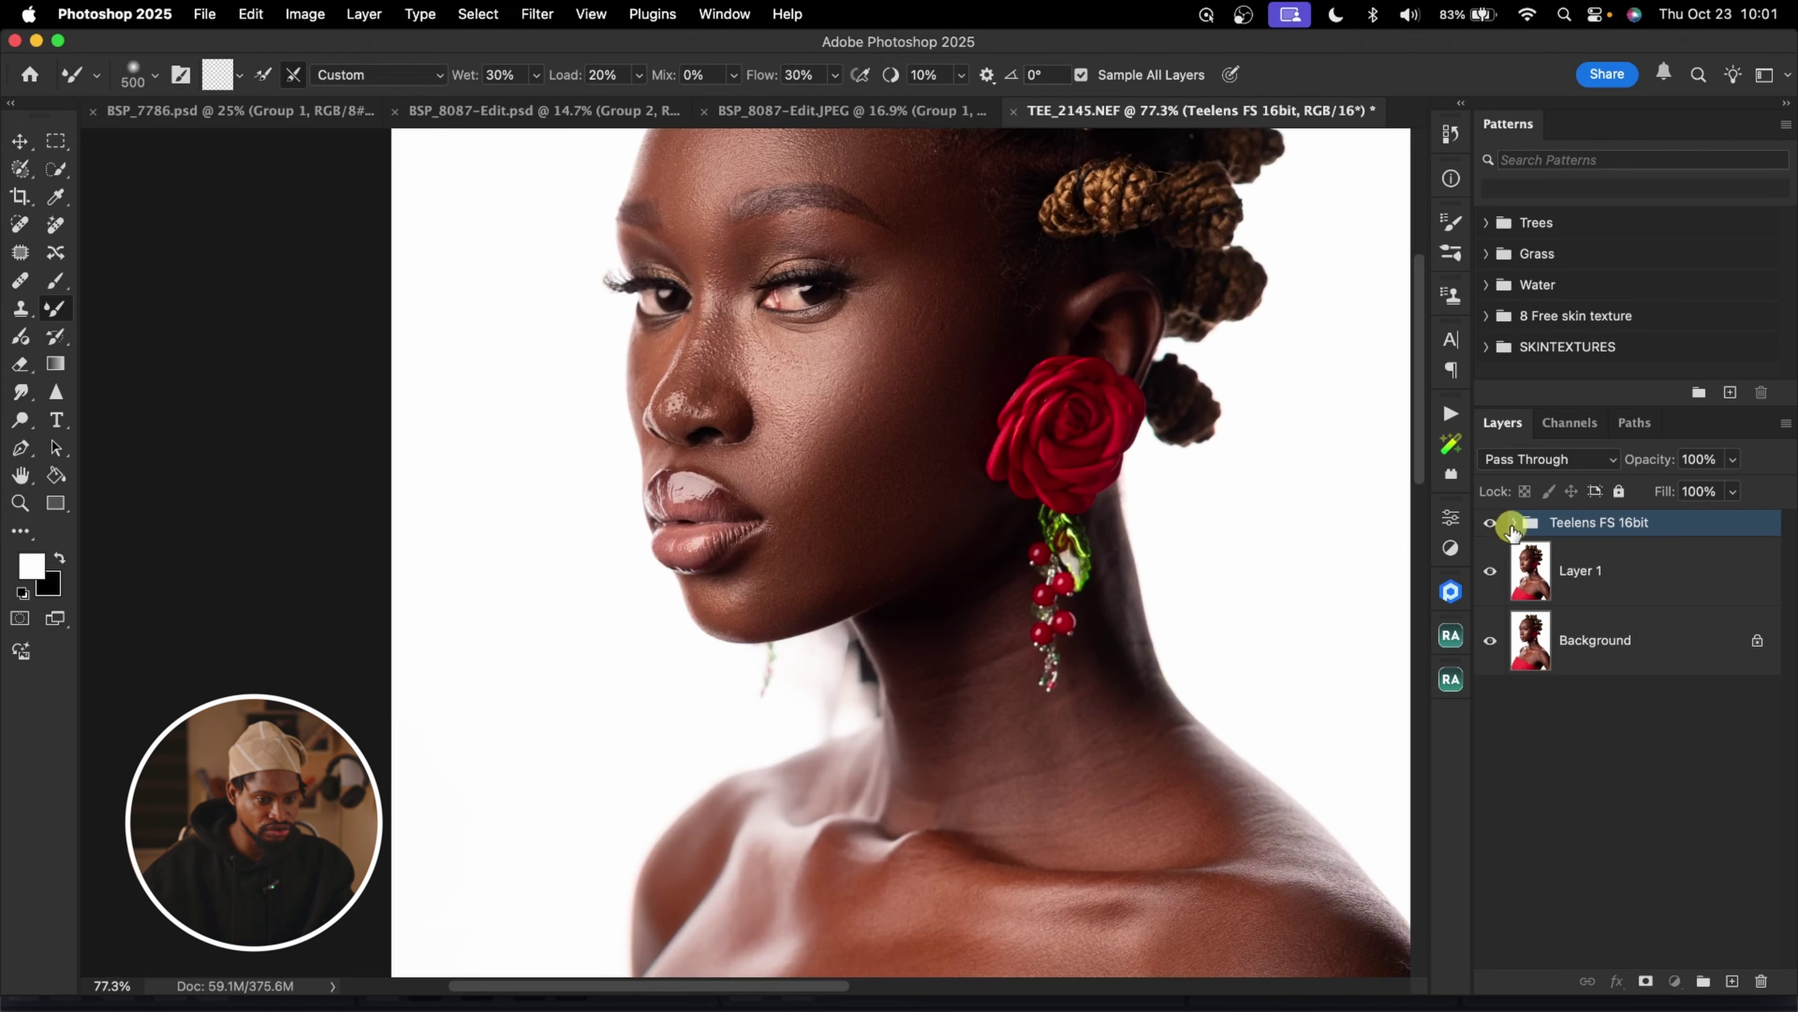
Hide High Frequency Texture and blend the upper cheek on the Brush Here layer with a 300 px Mixer Brush
click(1513, 523)
click(1567, 783)
click(1490, 640)
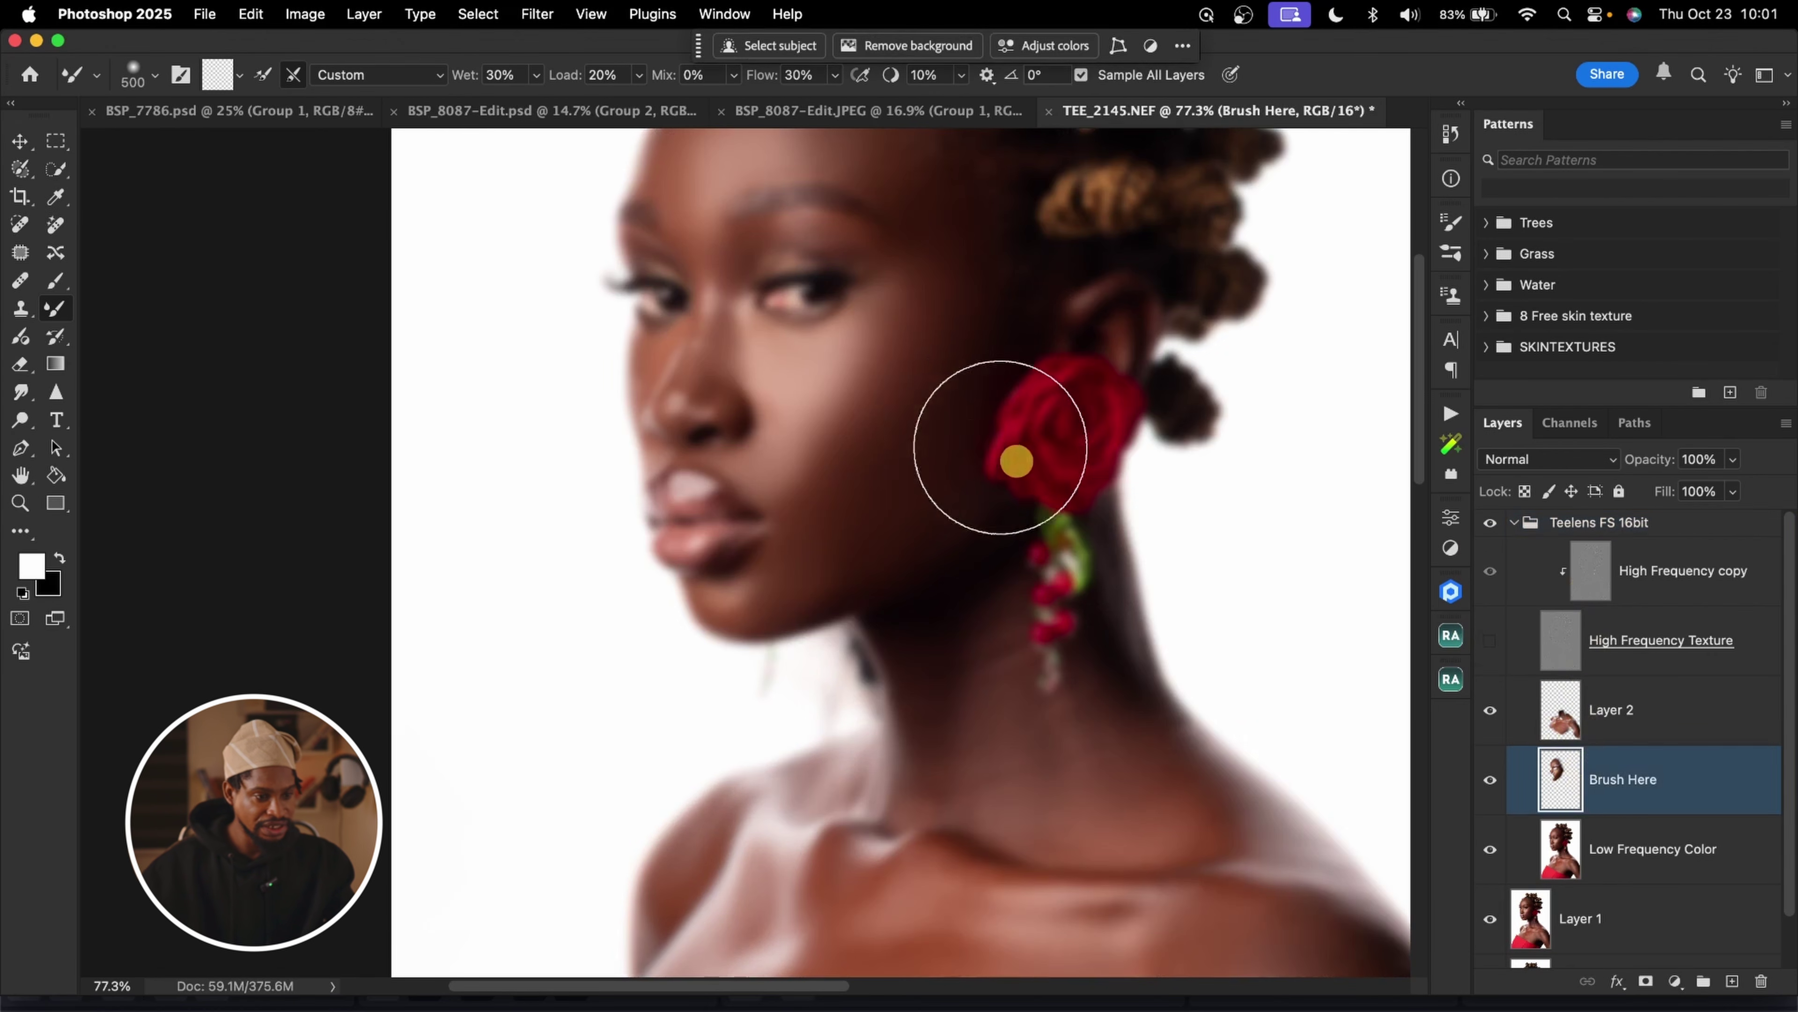
key(bracketleft)
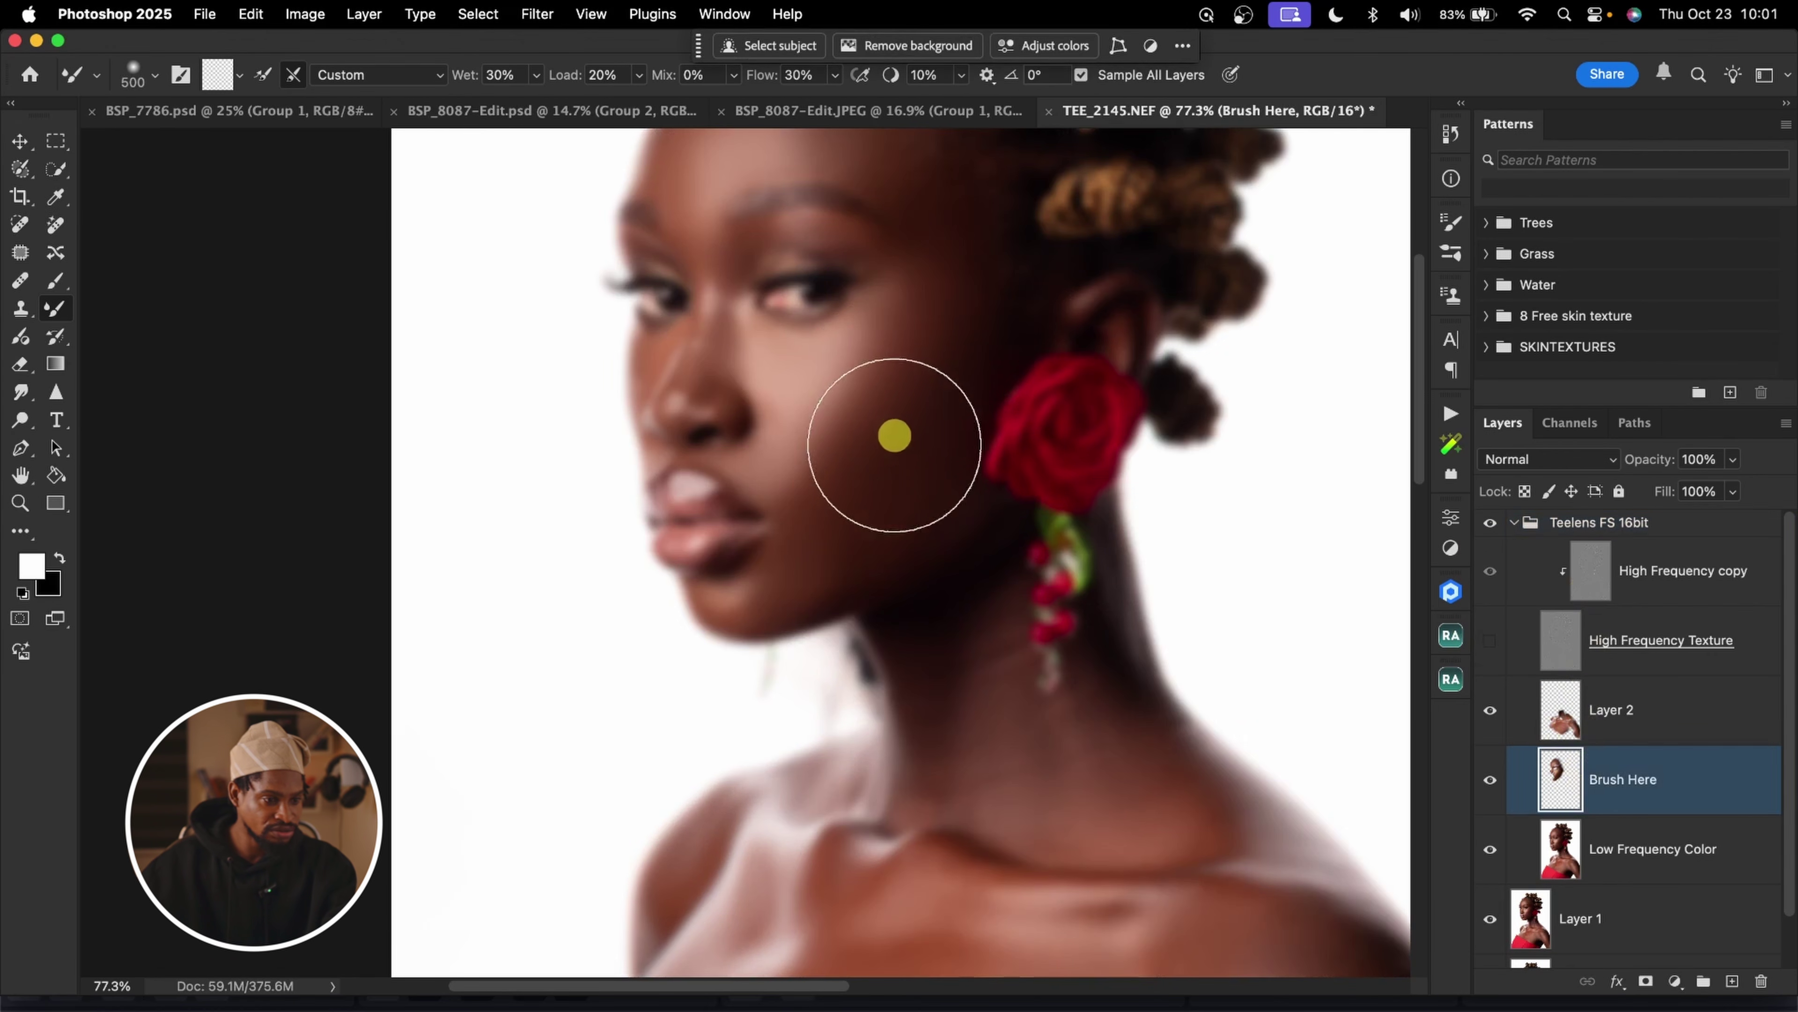
mouse_move(906, 316)
mouse_down()
mouse_move(898, 486)
mouse_move(881, 369)
mouse_move(922, 336)
mouse_move(867, 447)
mouse_move(897, 351)
mouse_up()
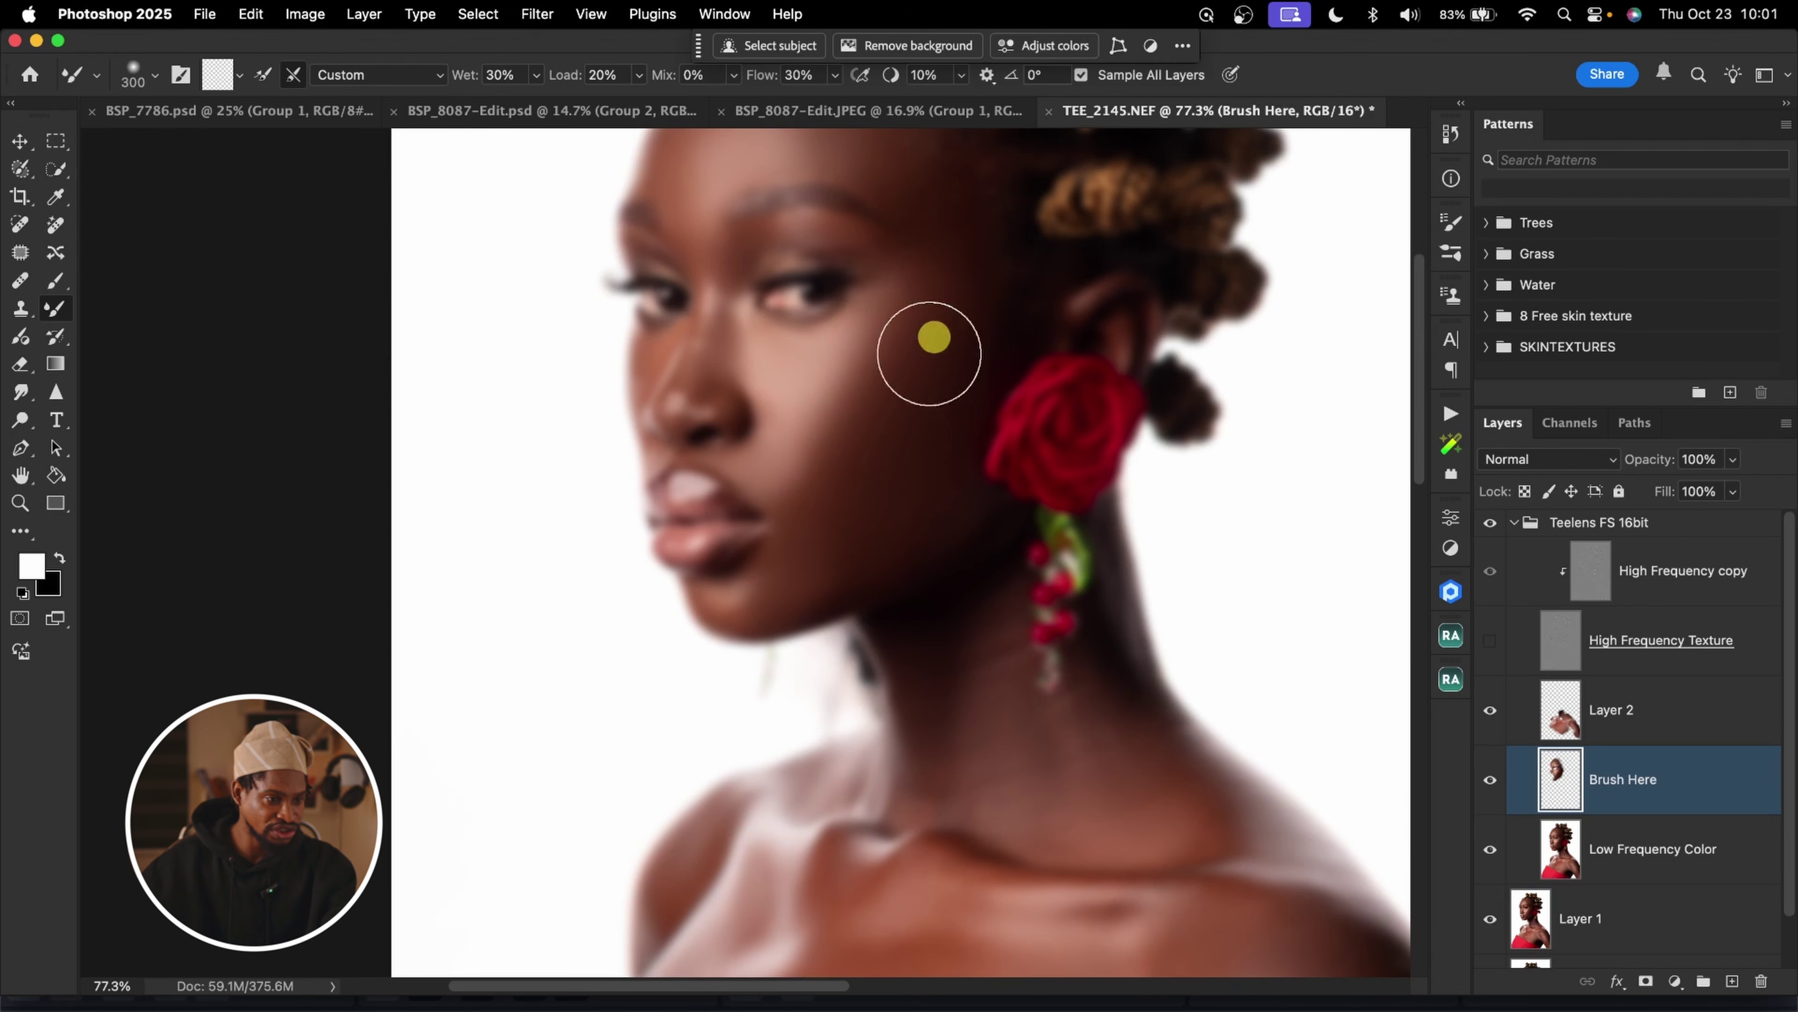
Blend the outer cheek between the eye and the rose with the Mixer Brush and enlarge the brush to 500 px
key(bracketleft)
key(bracketleft)
mouse_move(932, 339)
mouse_down()
mouse_move(922, 329)
mouse_move(841, 470)
mouse_move(907, 390)
mouse_move(904, 322)
mouse_up()
key(bracketright)
key(bracketright)
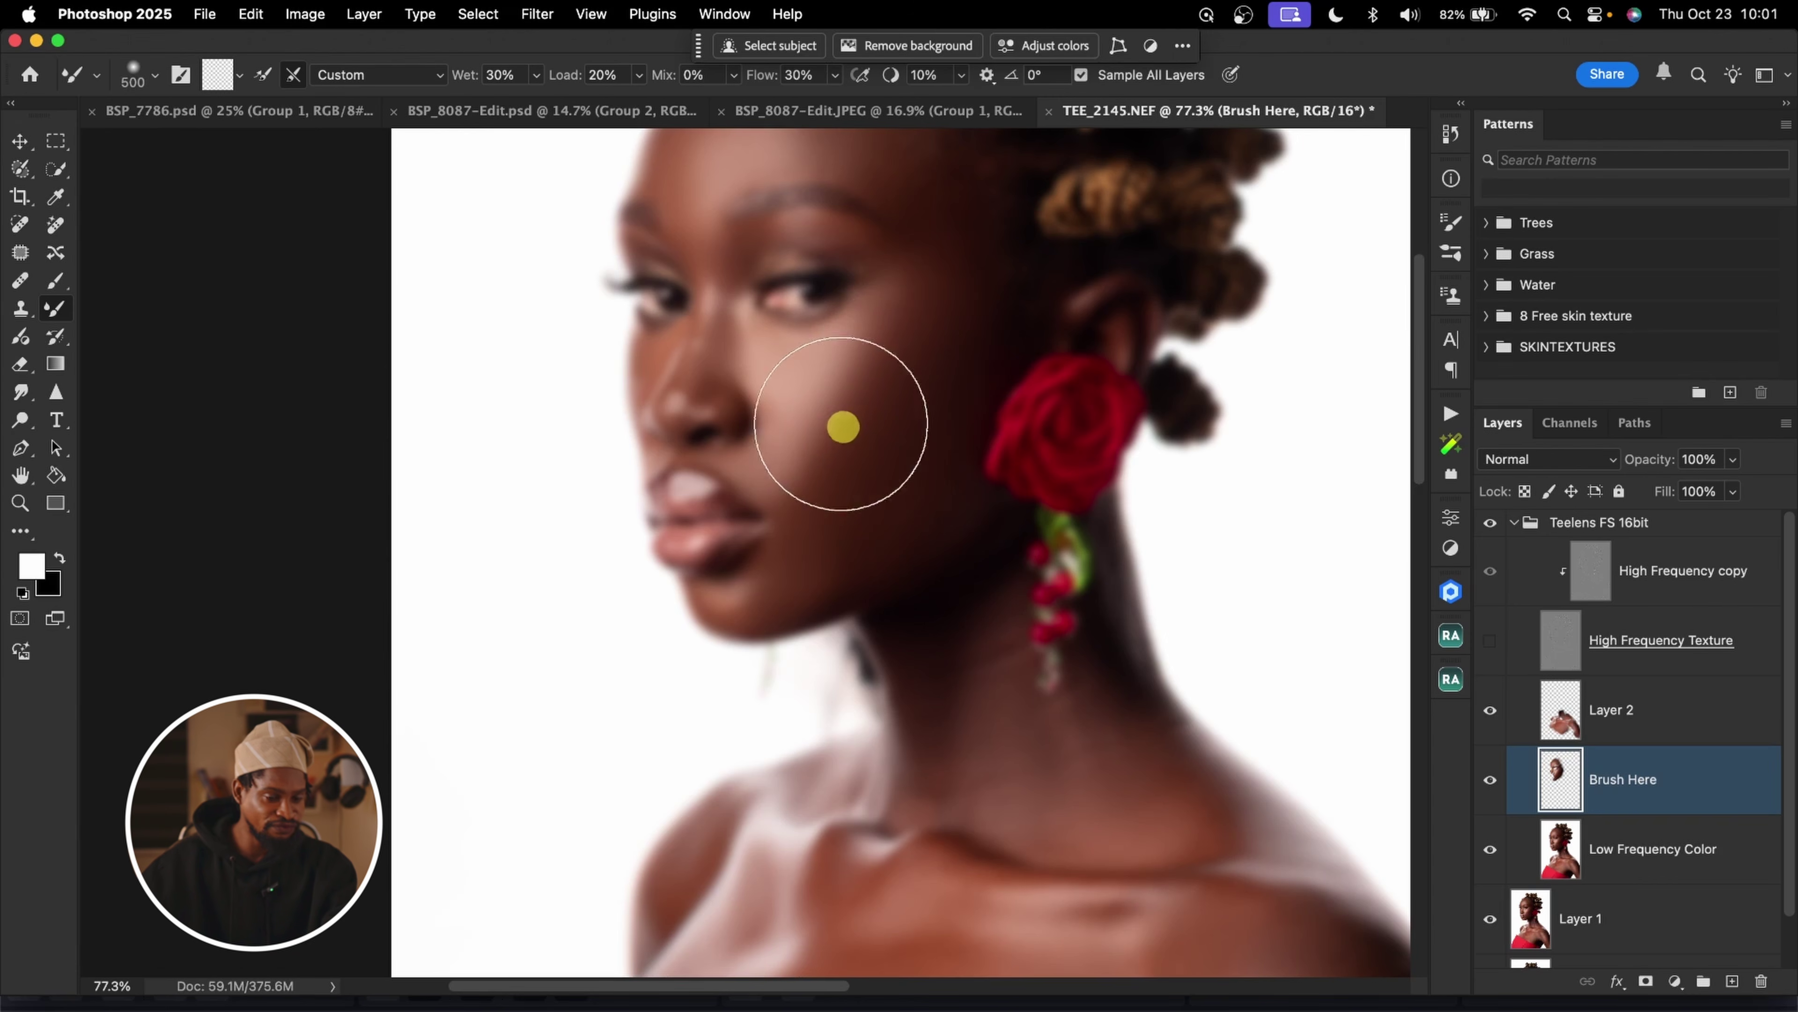
Show High Frequency Texture, compare the portrait with Brush Here hidden and shown, and collapse the Teelens FS 16bit group
click(1489, 639)
key(z)
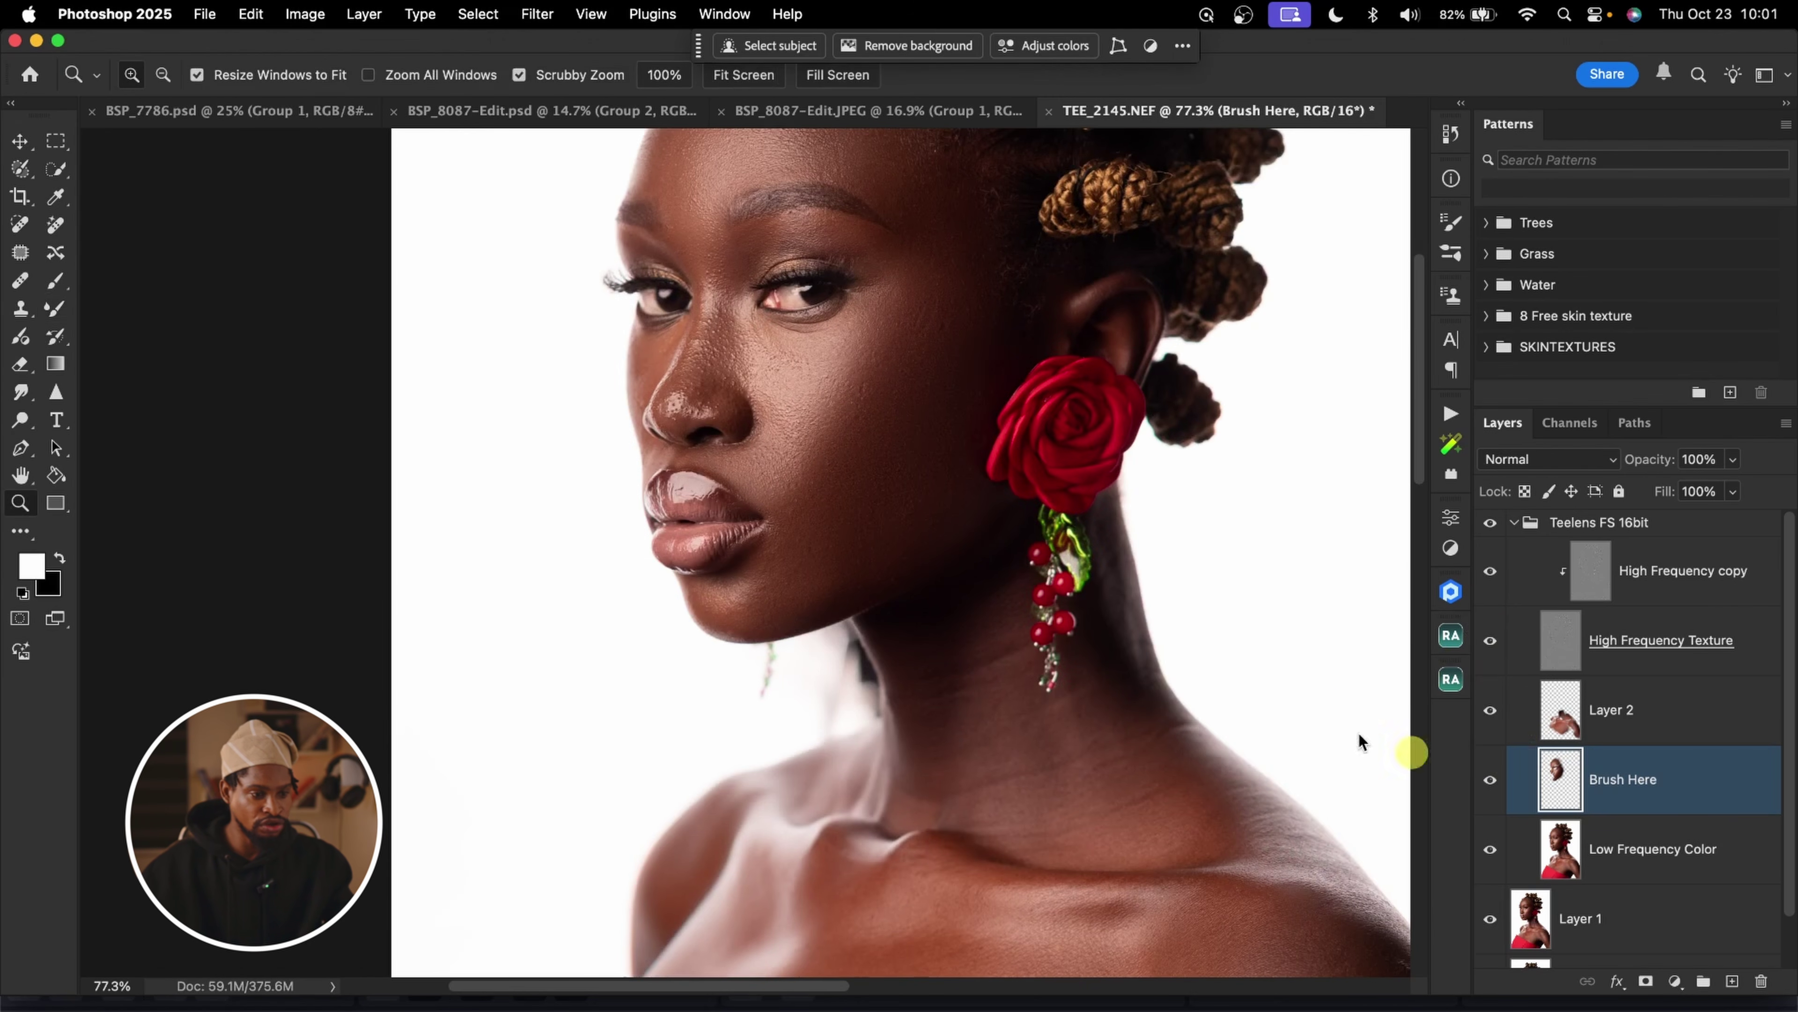
drag(1357, 746, 880, 522)
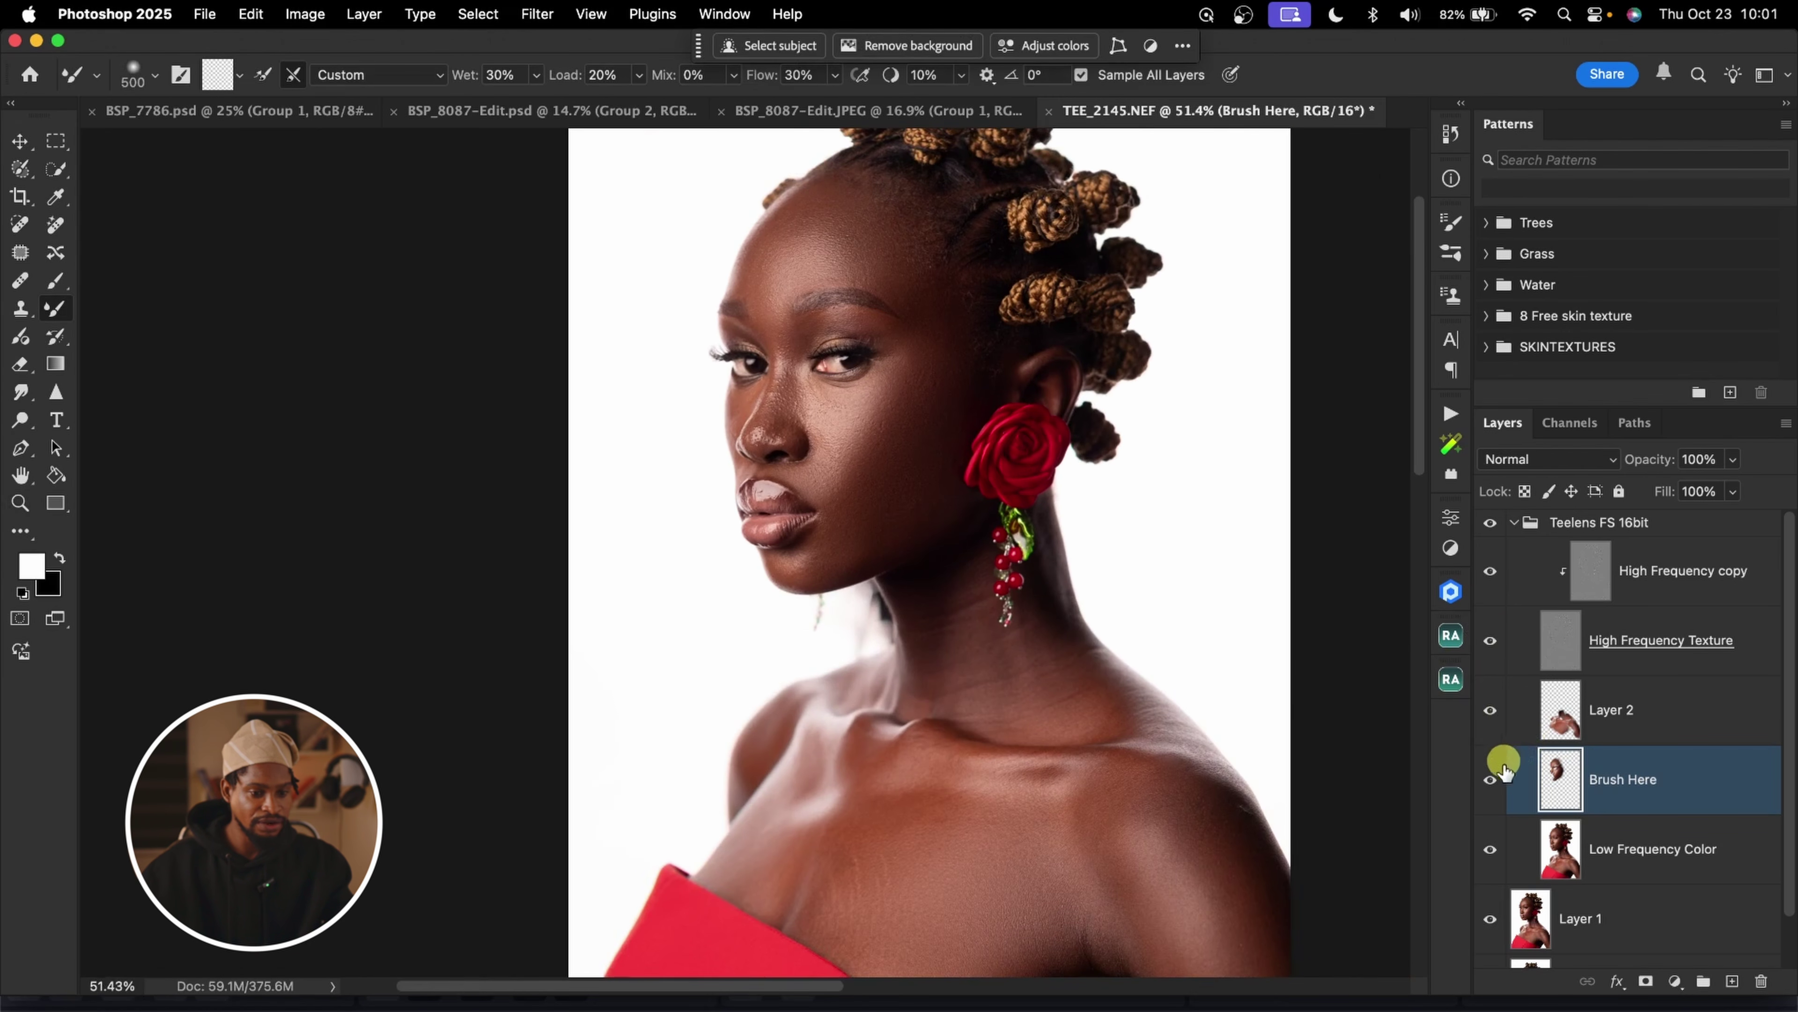
click(1494, 791)
click(1494, 791)
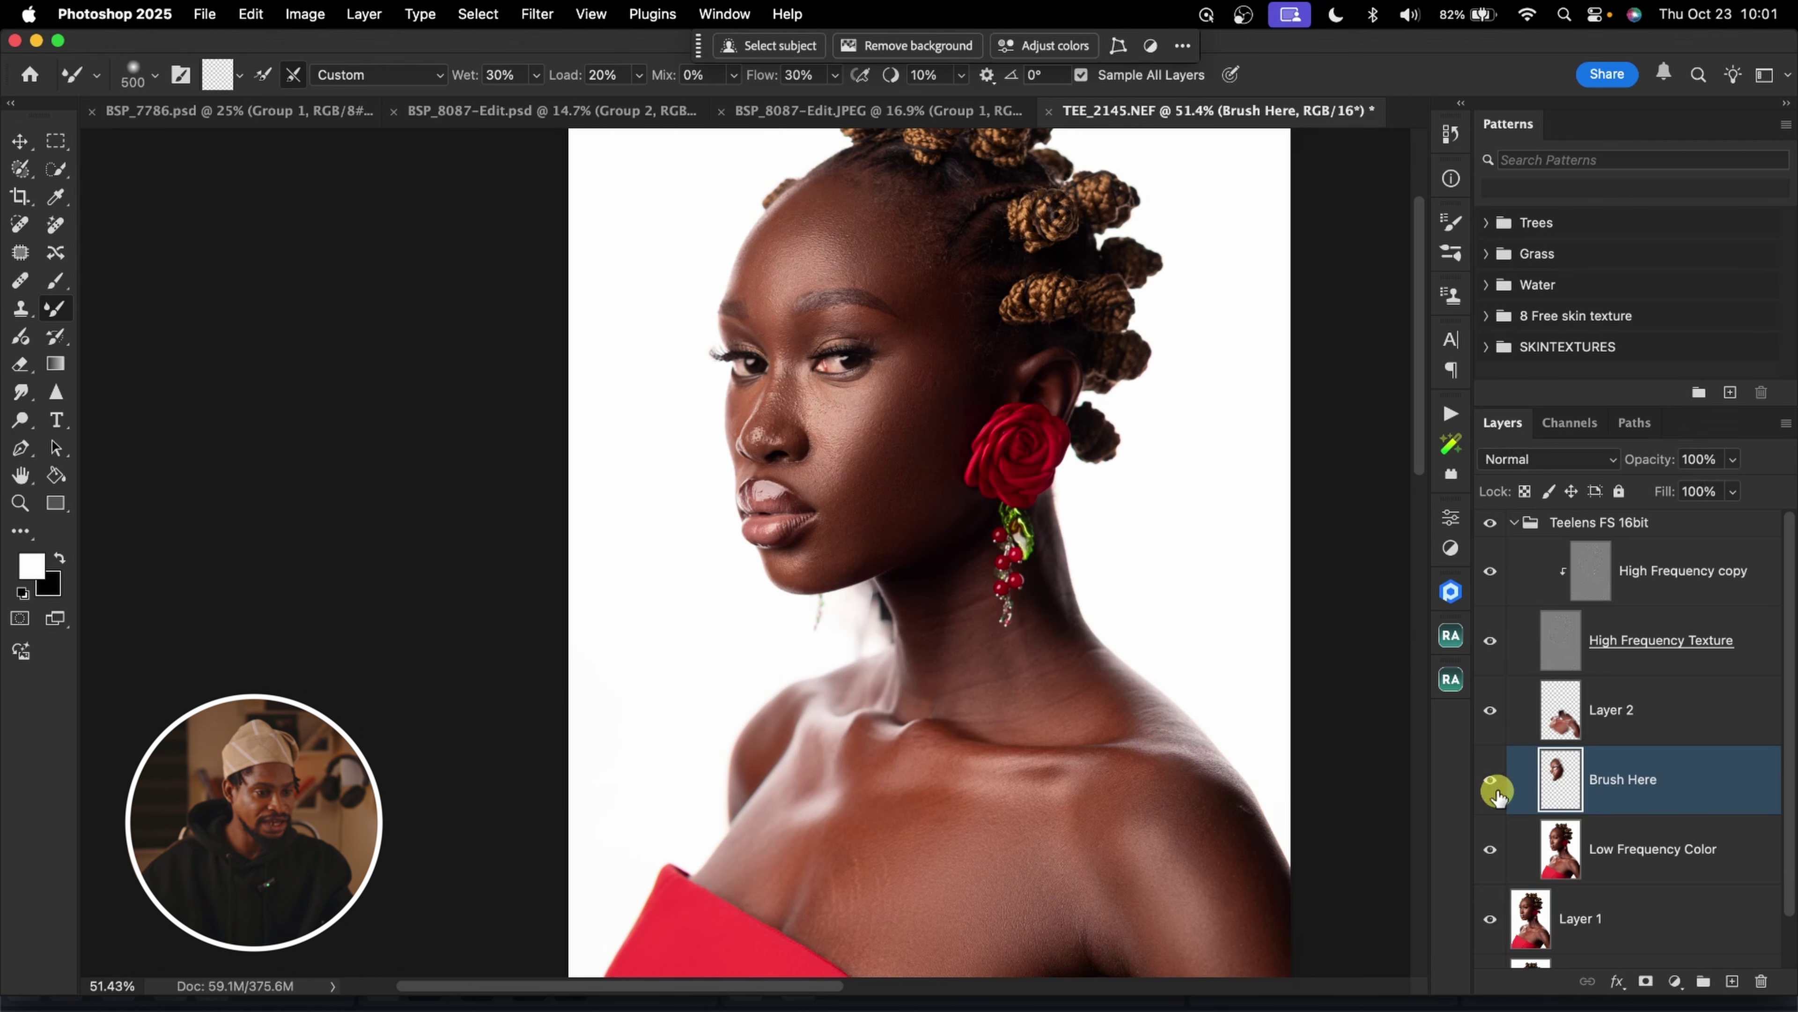
click(1495, 792)
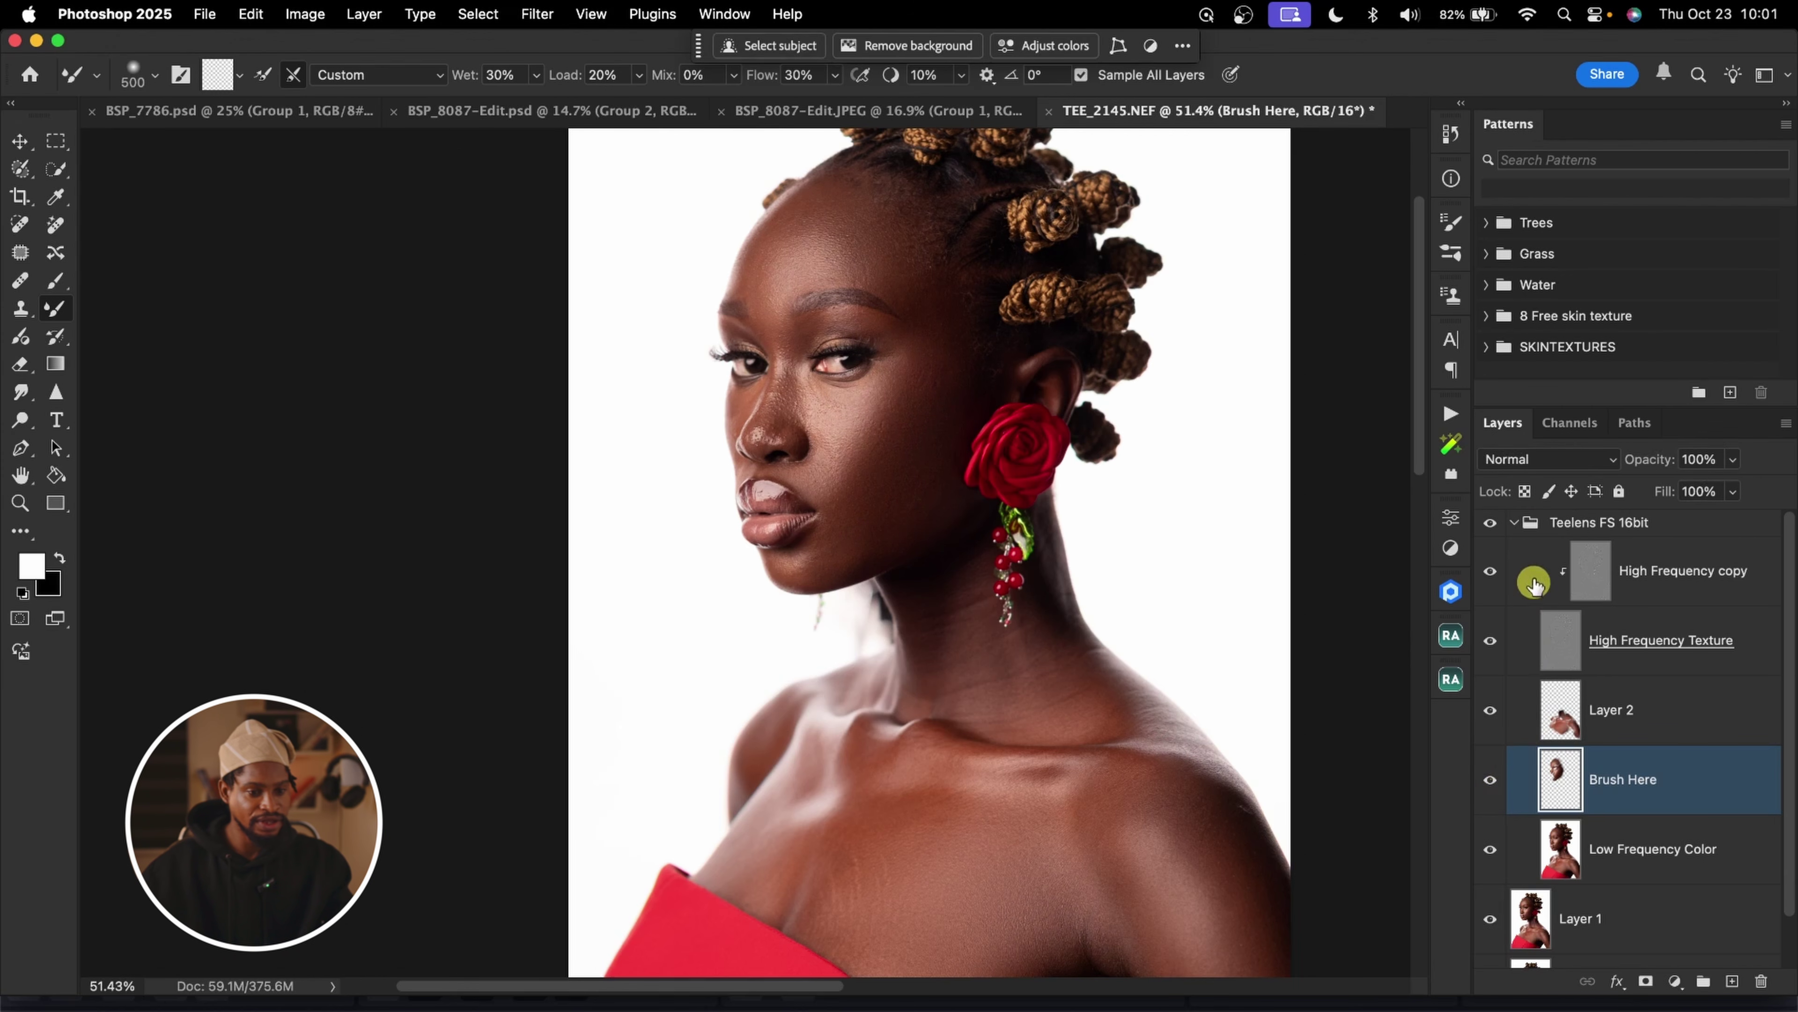
click(1515, 523)
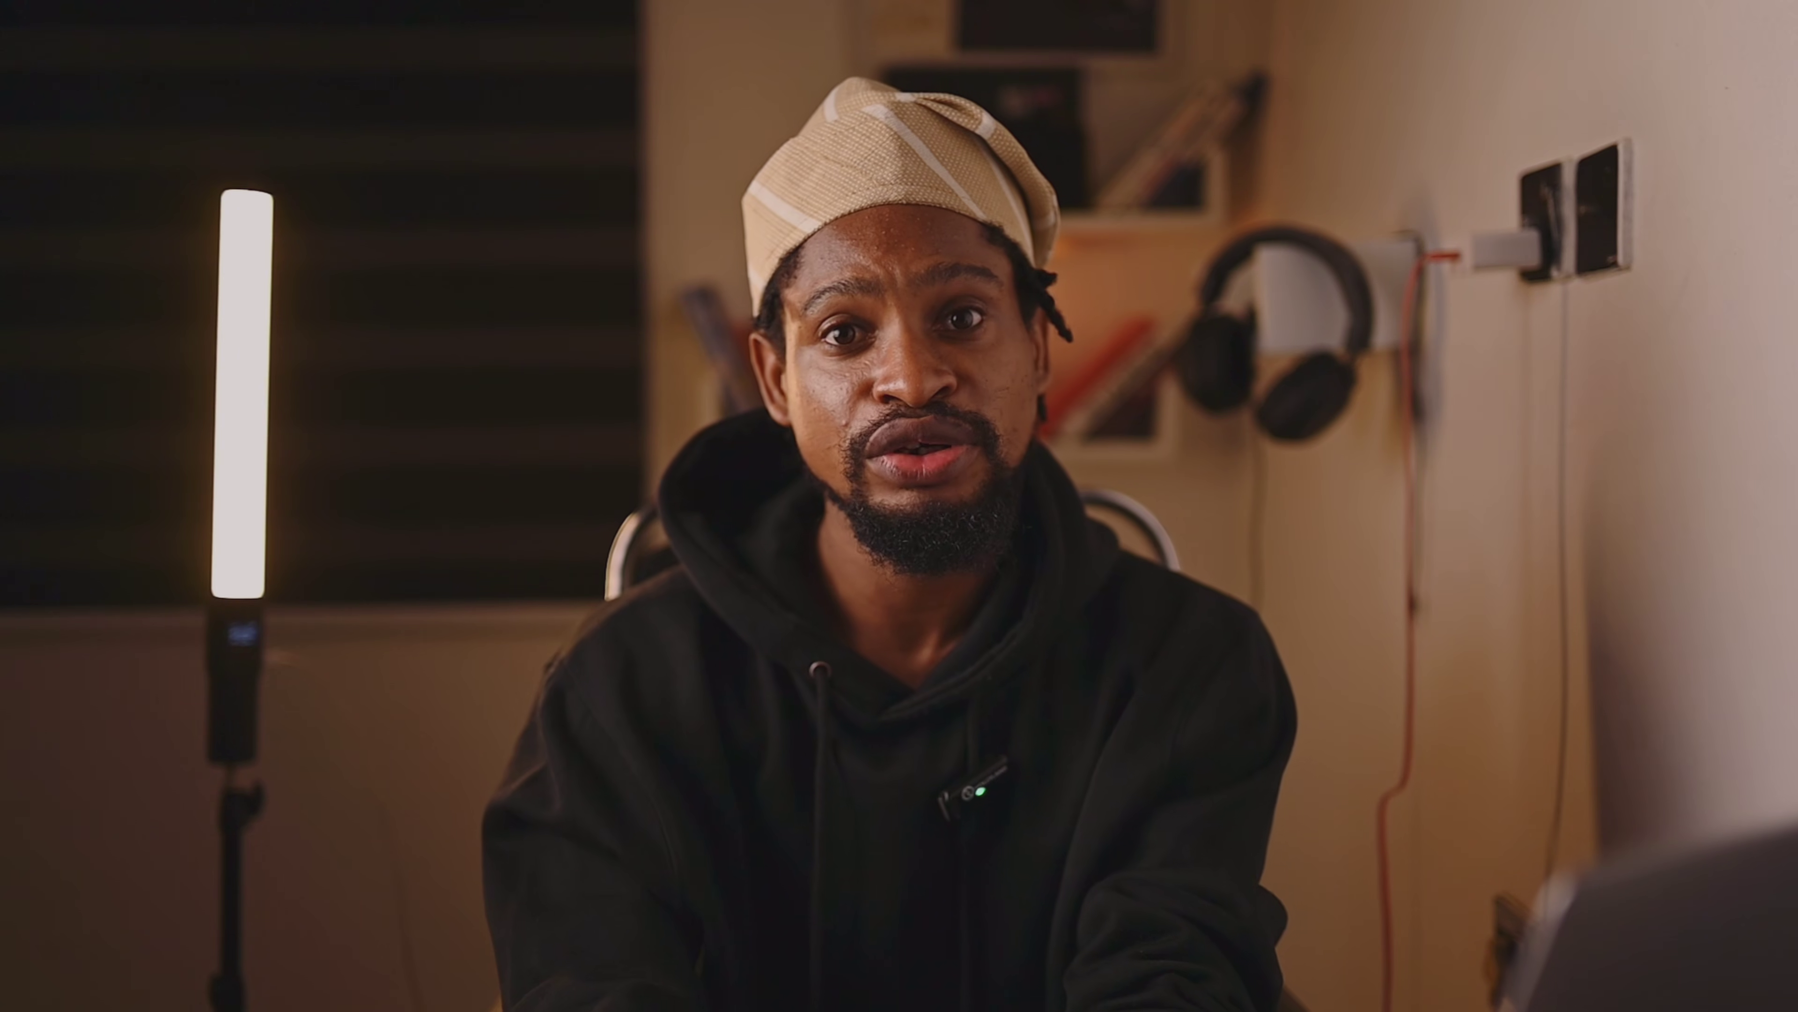
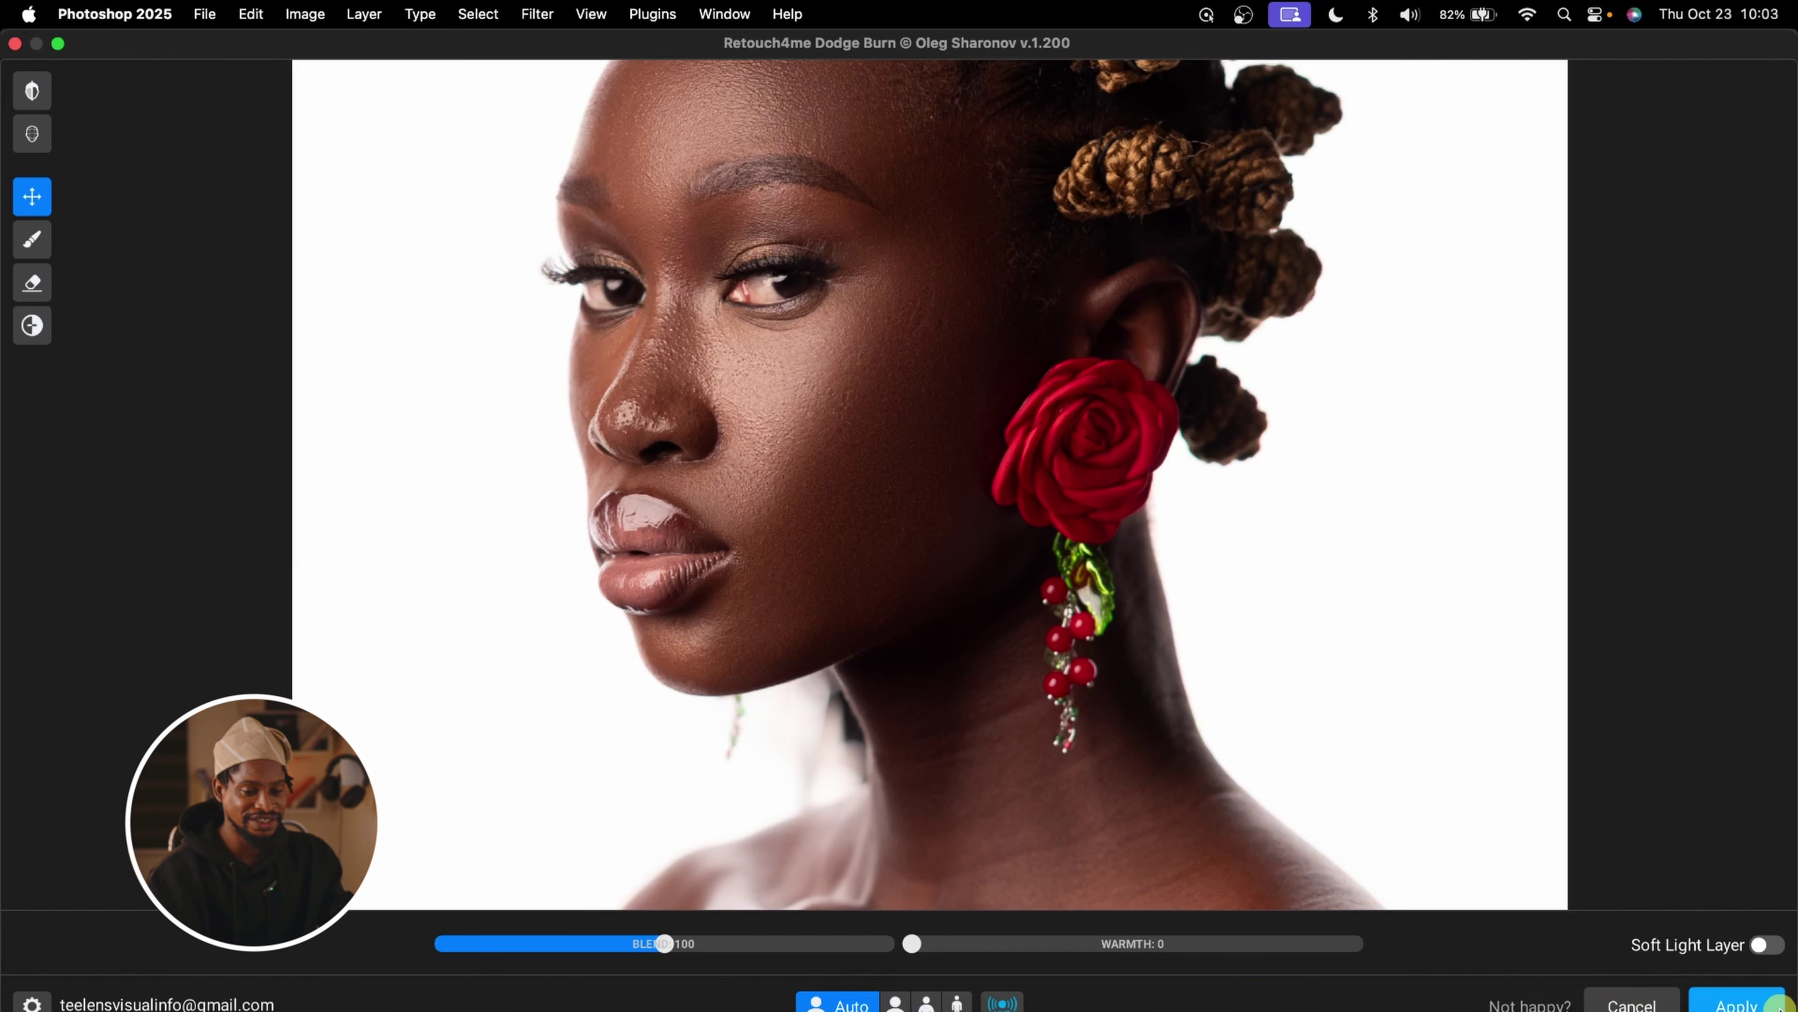
Apply the Retouch4me Dodge Burn retouch at Blend 100 and Warmth 0
click(1742, 1003)
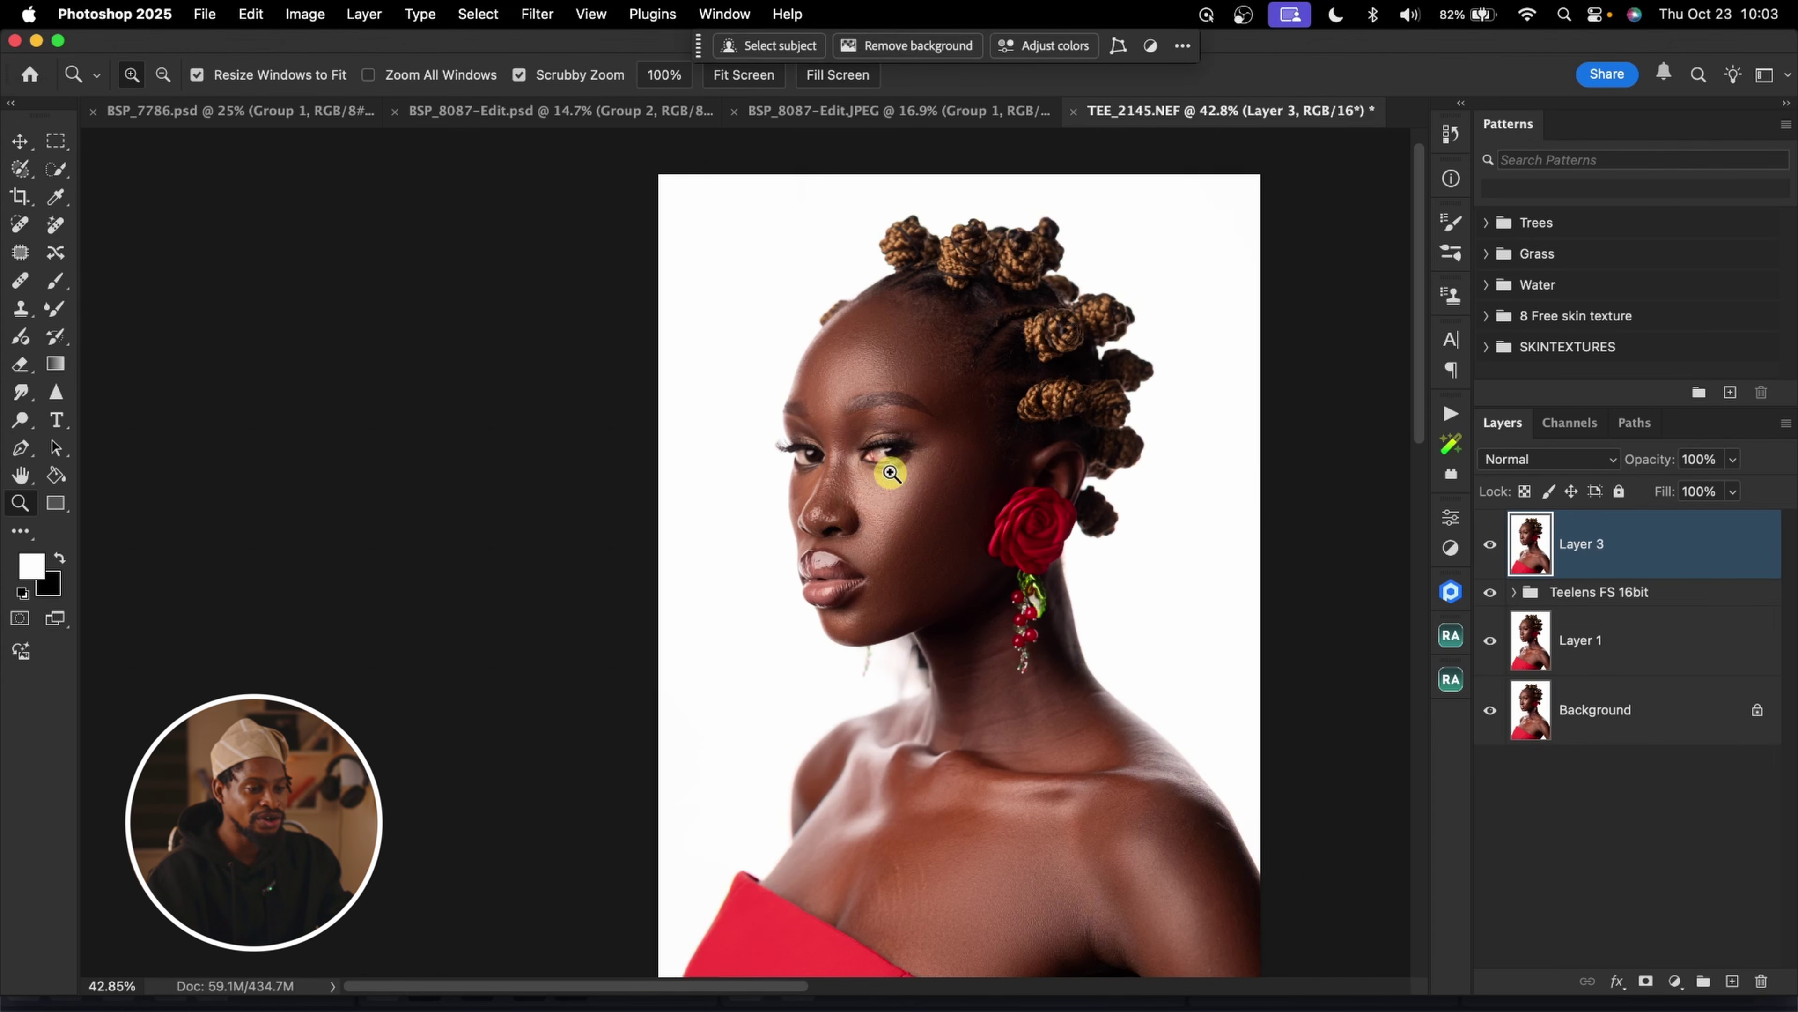
drag(930, 498, 916, 499)
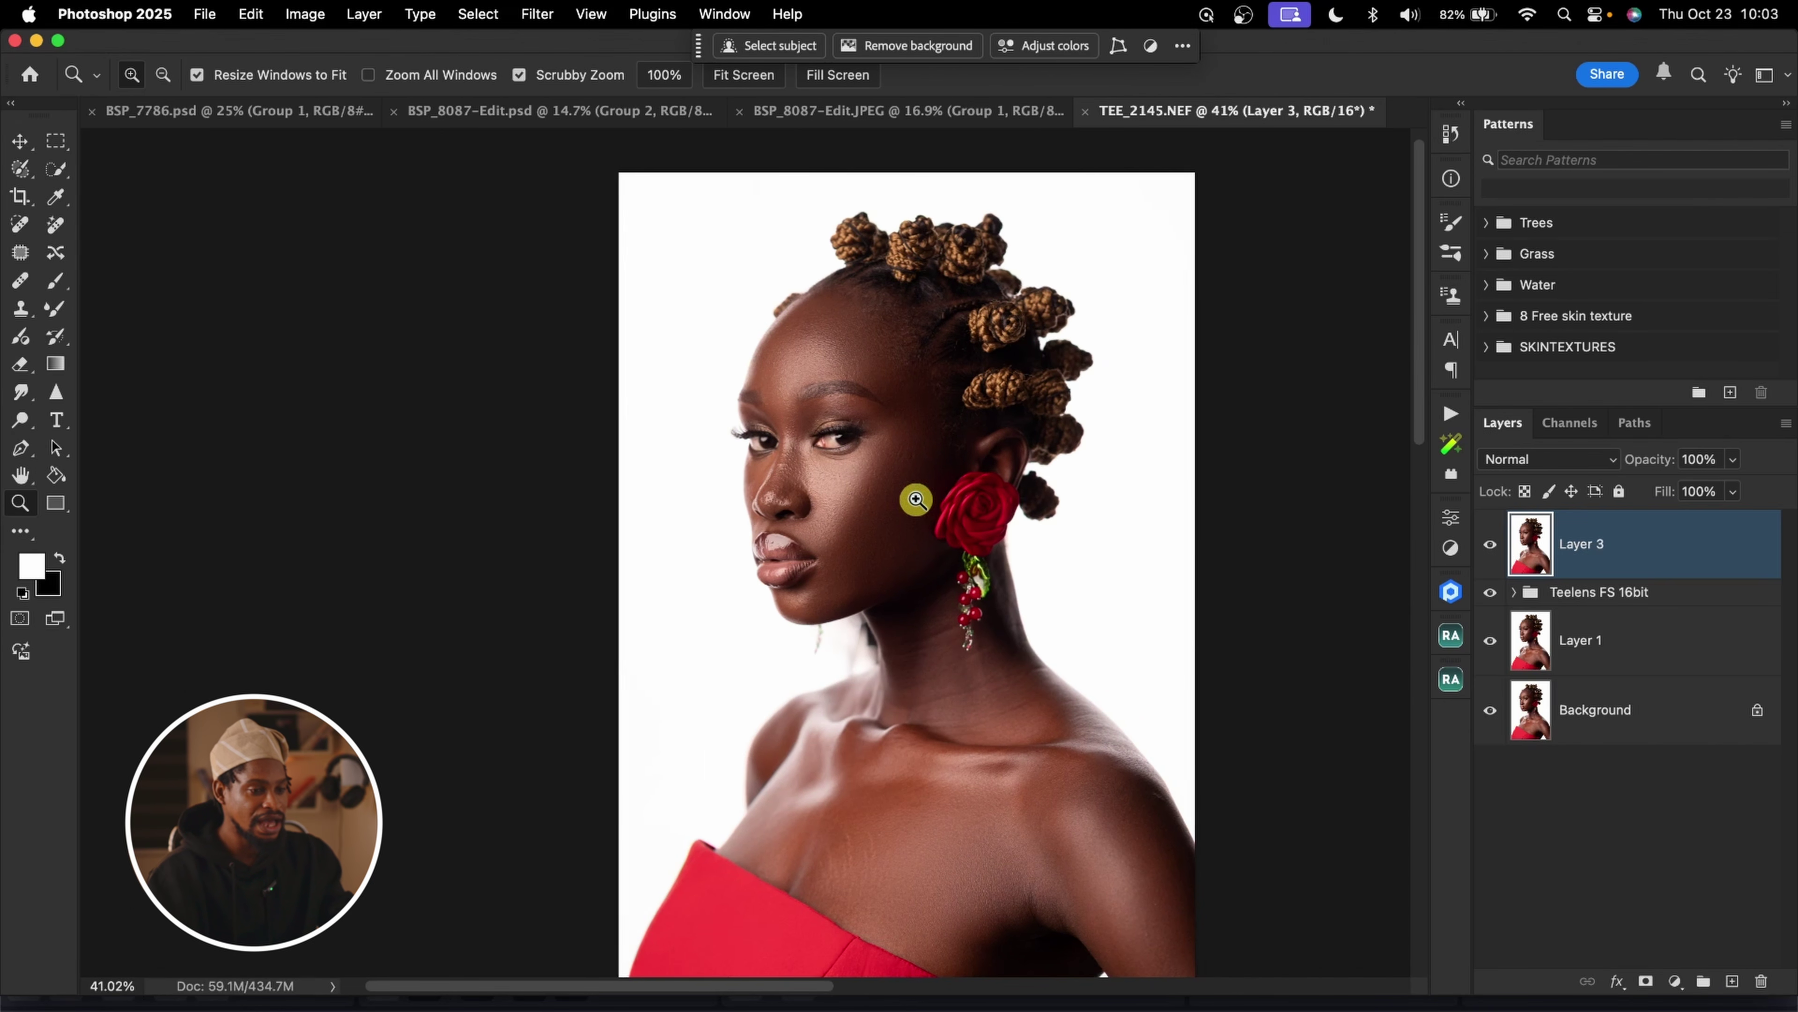
Run the Reblum filter on Layer 3 with the Fashion style and High quality preset, checking the before and after preview before applying it
click(536, 14)
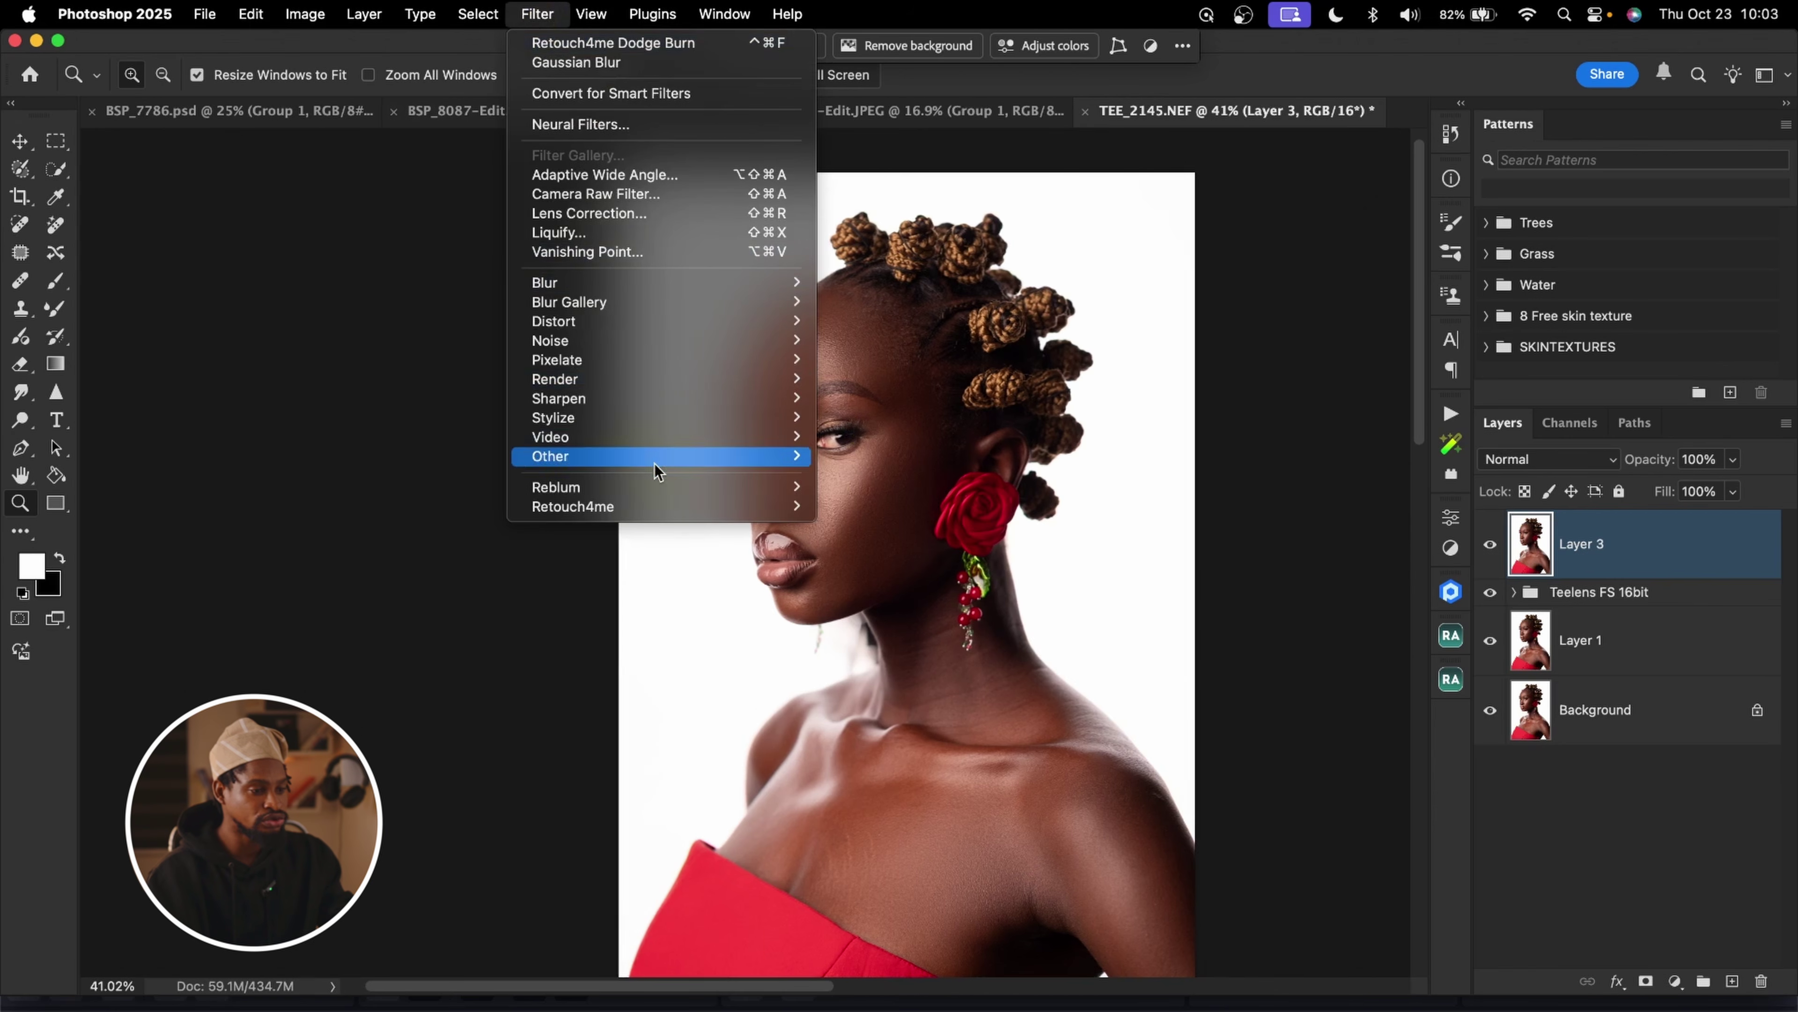
mouse_move(666, 488)
click(920, 487)
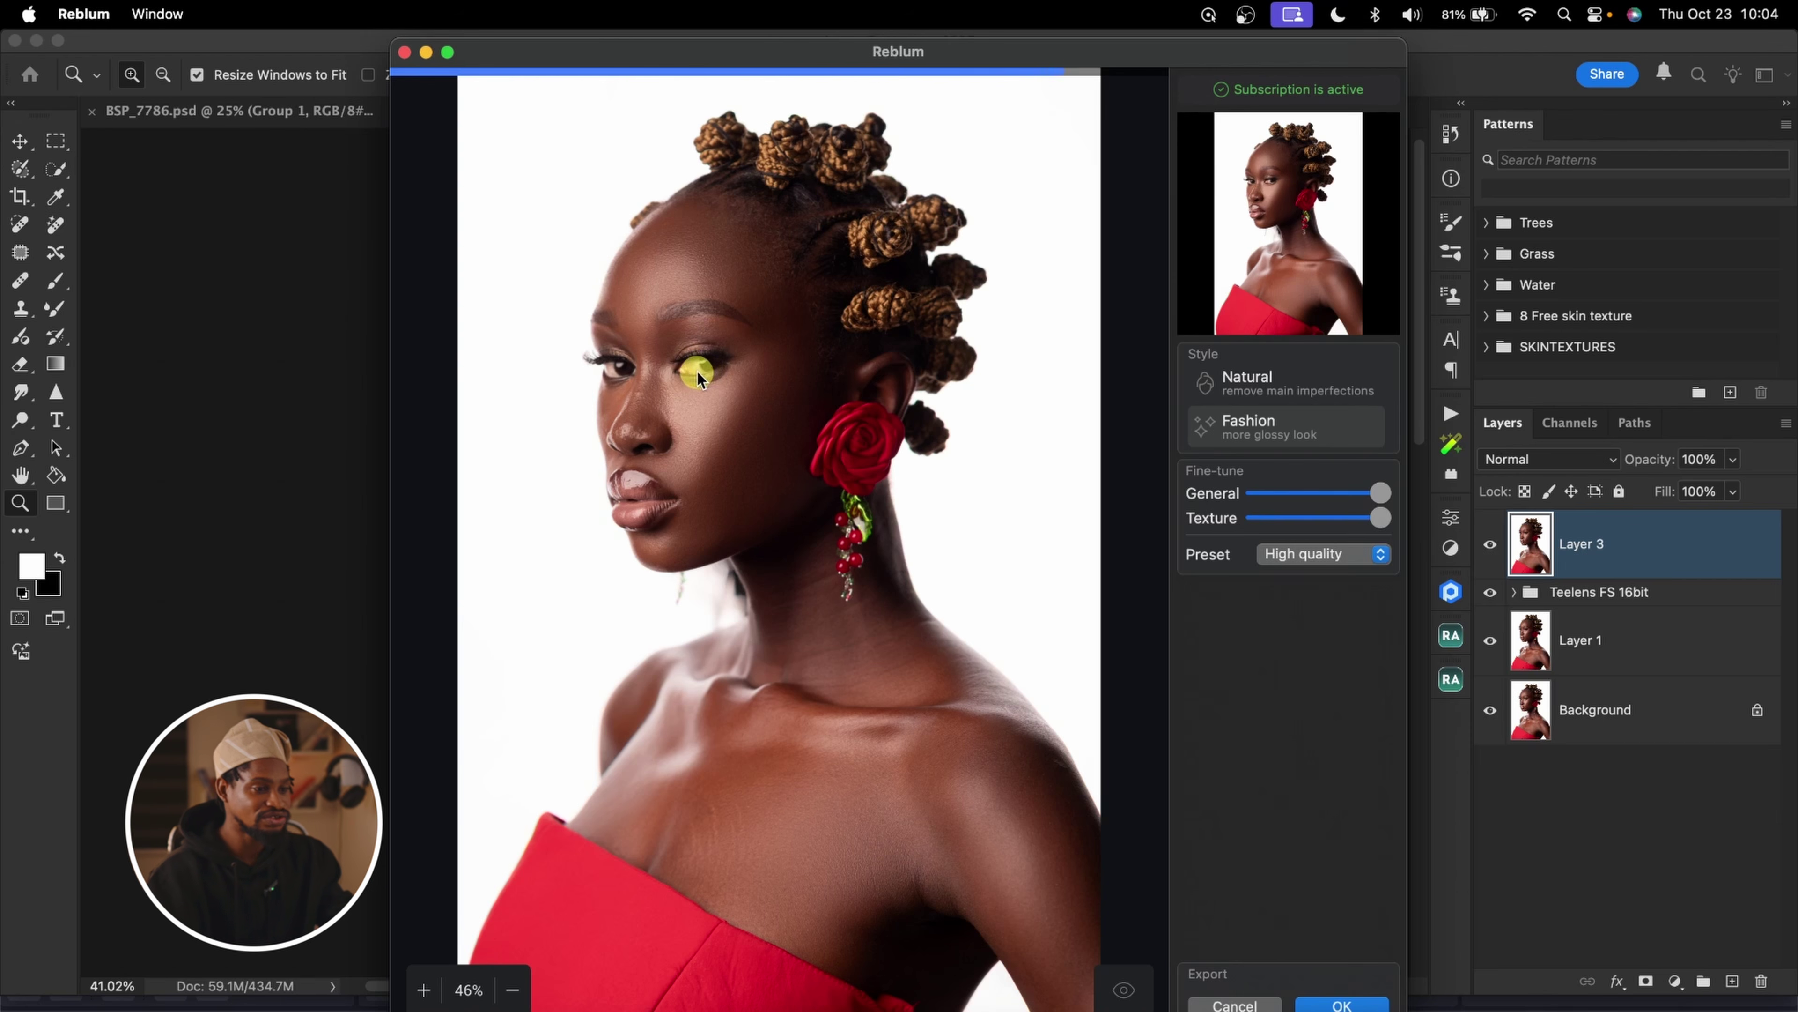
scroll(744, 453, up, 1)
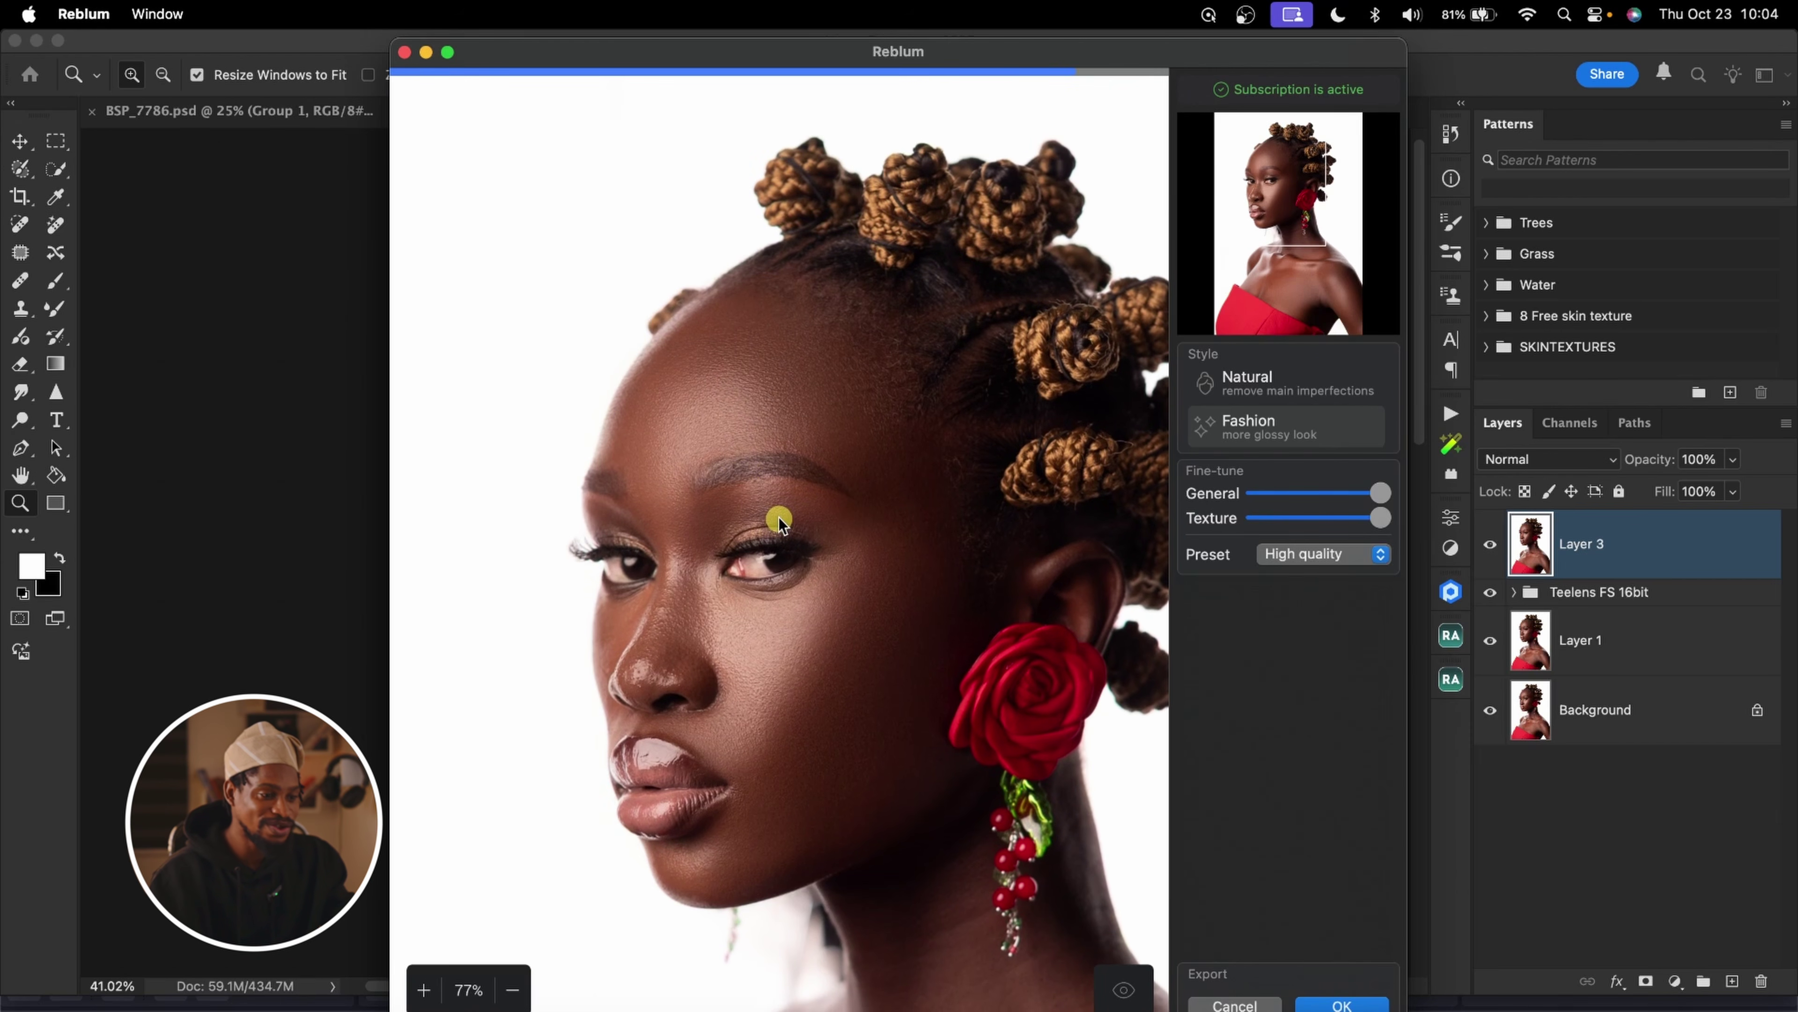
scroll(792, 474, down, 3)
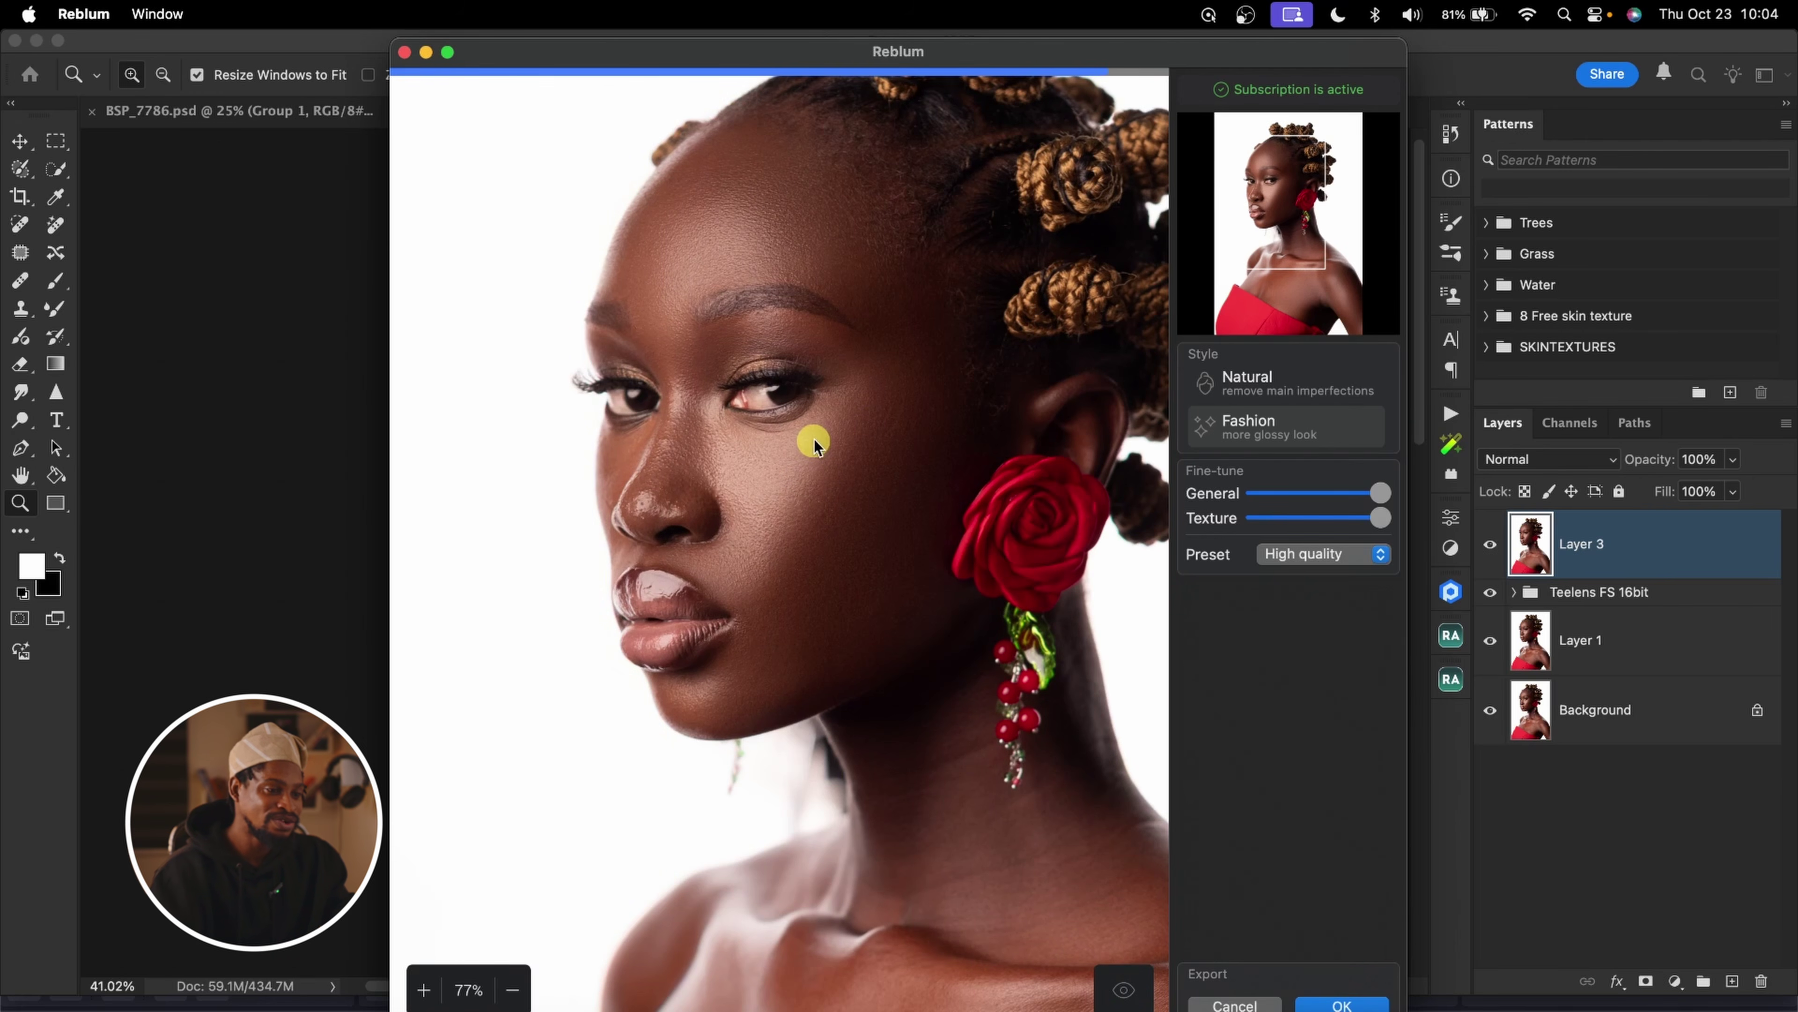
scroll(813, 437, up, 7)
drag(815, 434, 813, 459)
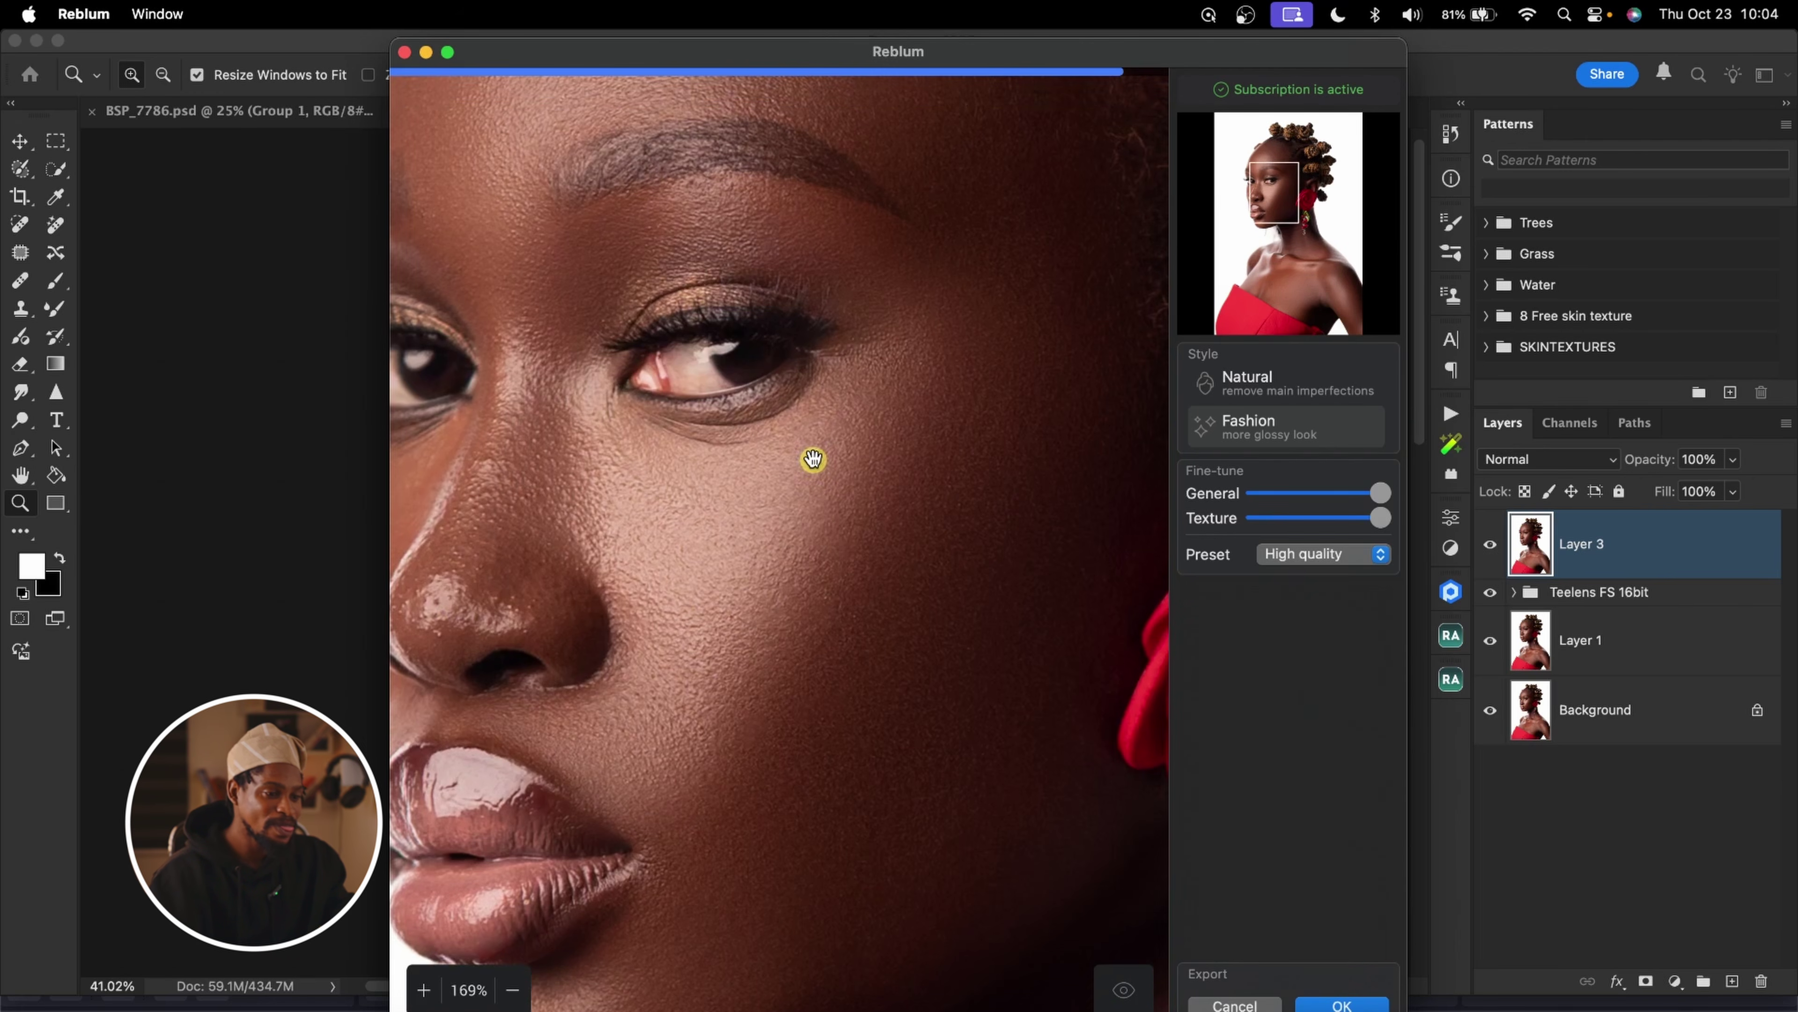
scroll(828, 485, down, 3)
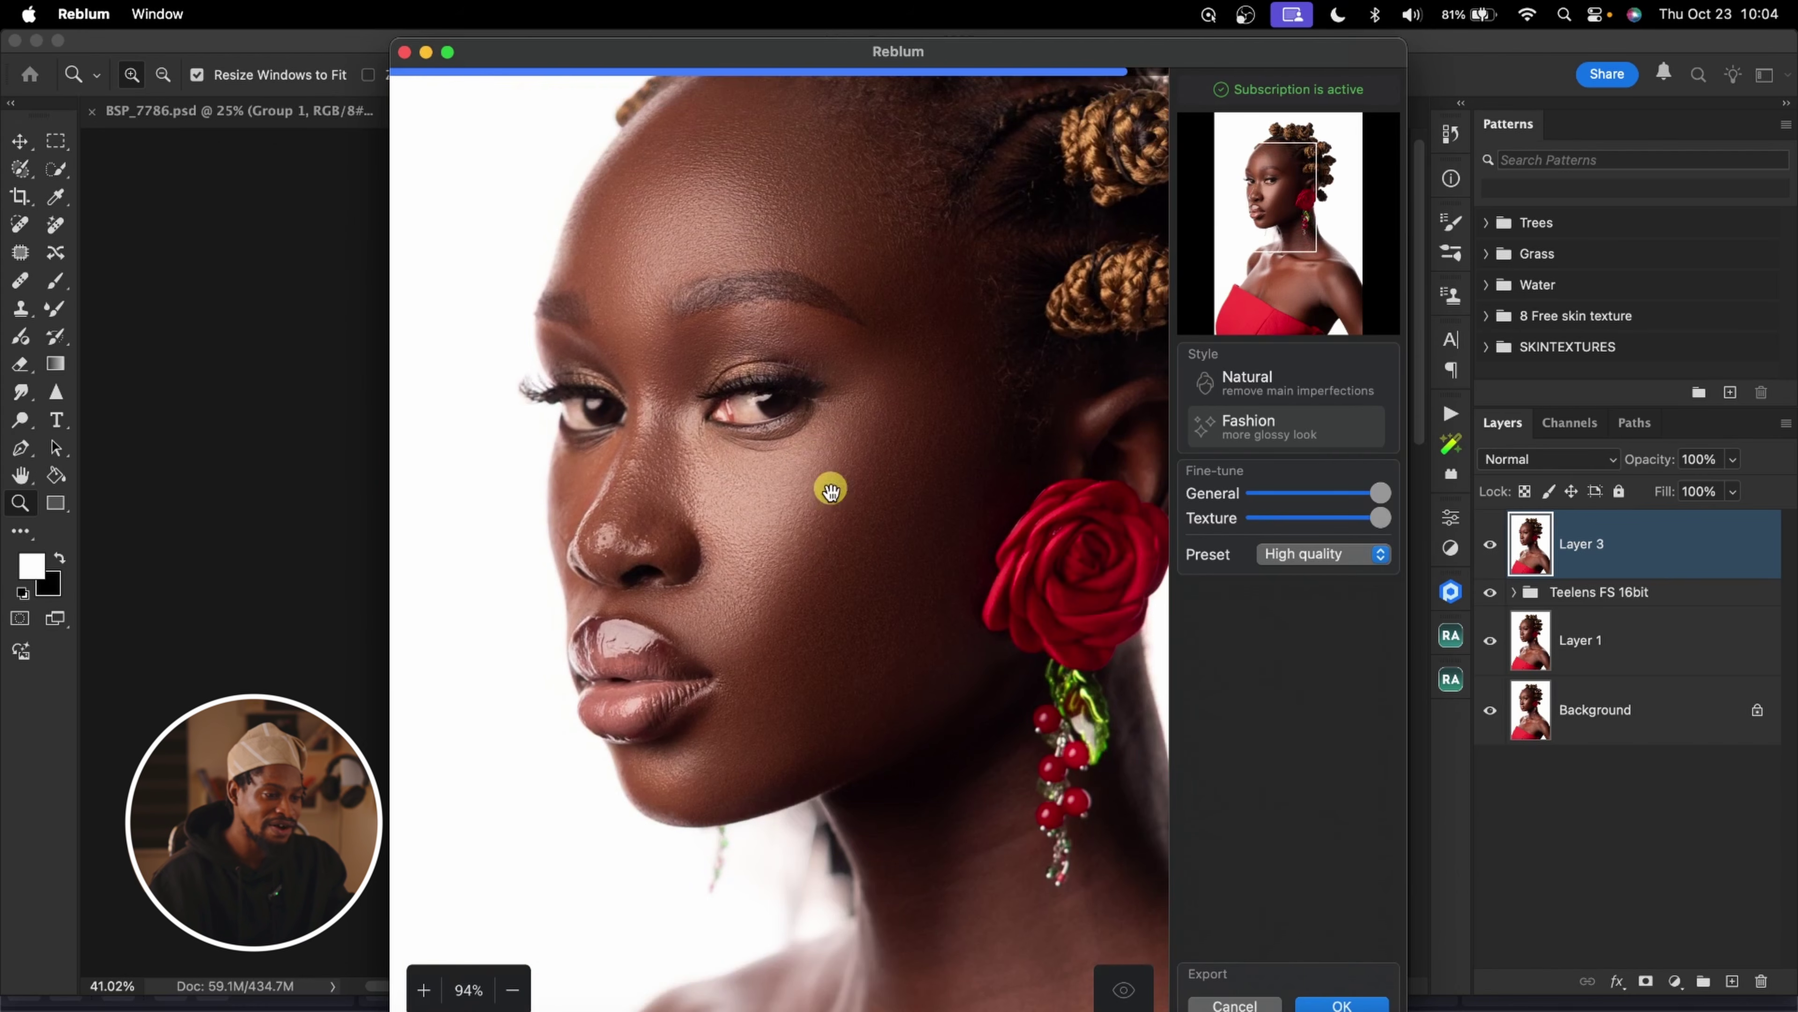
click(1132, 985)
click(1131, 985)
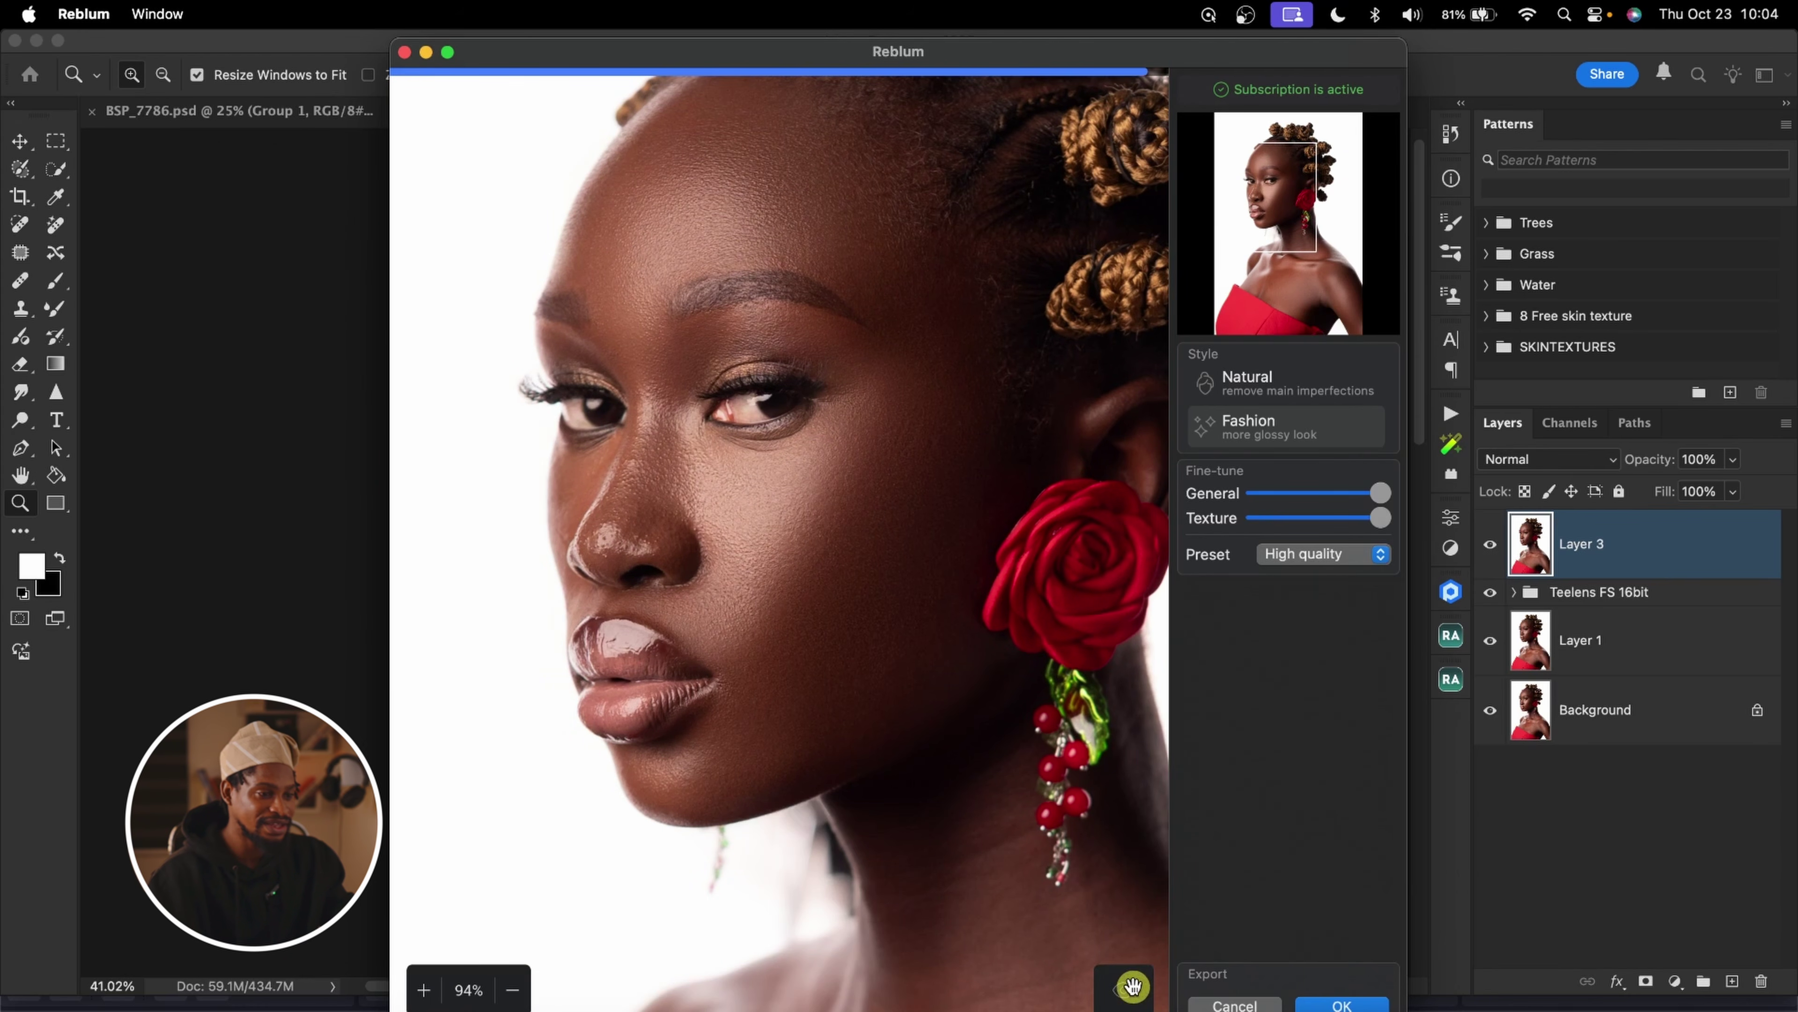
scroll(902, 666, down, 5)
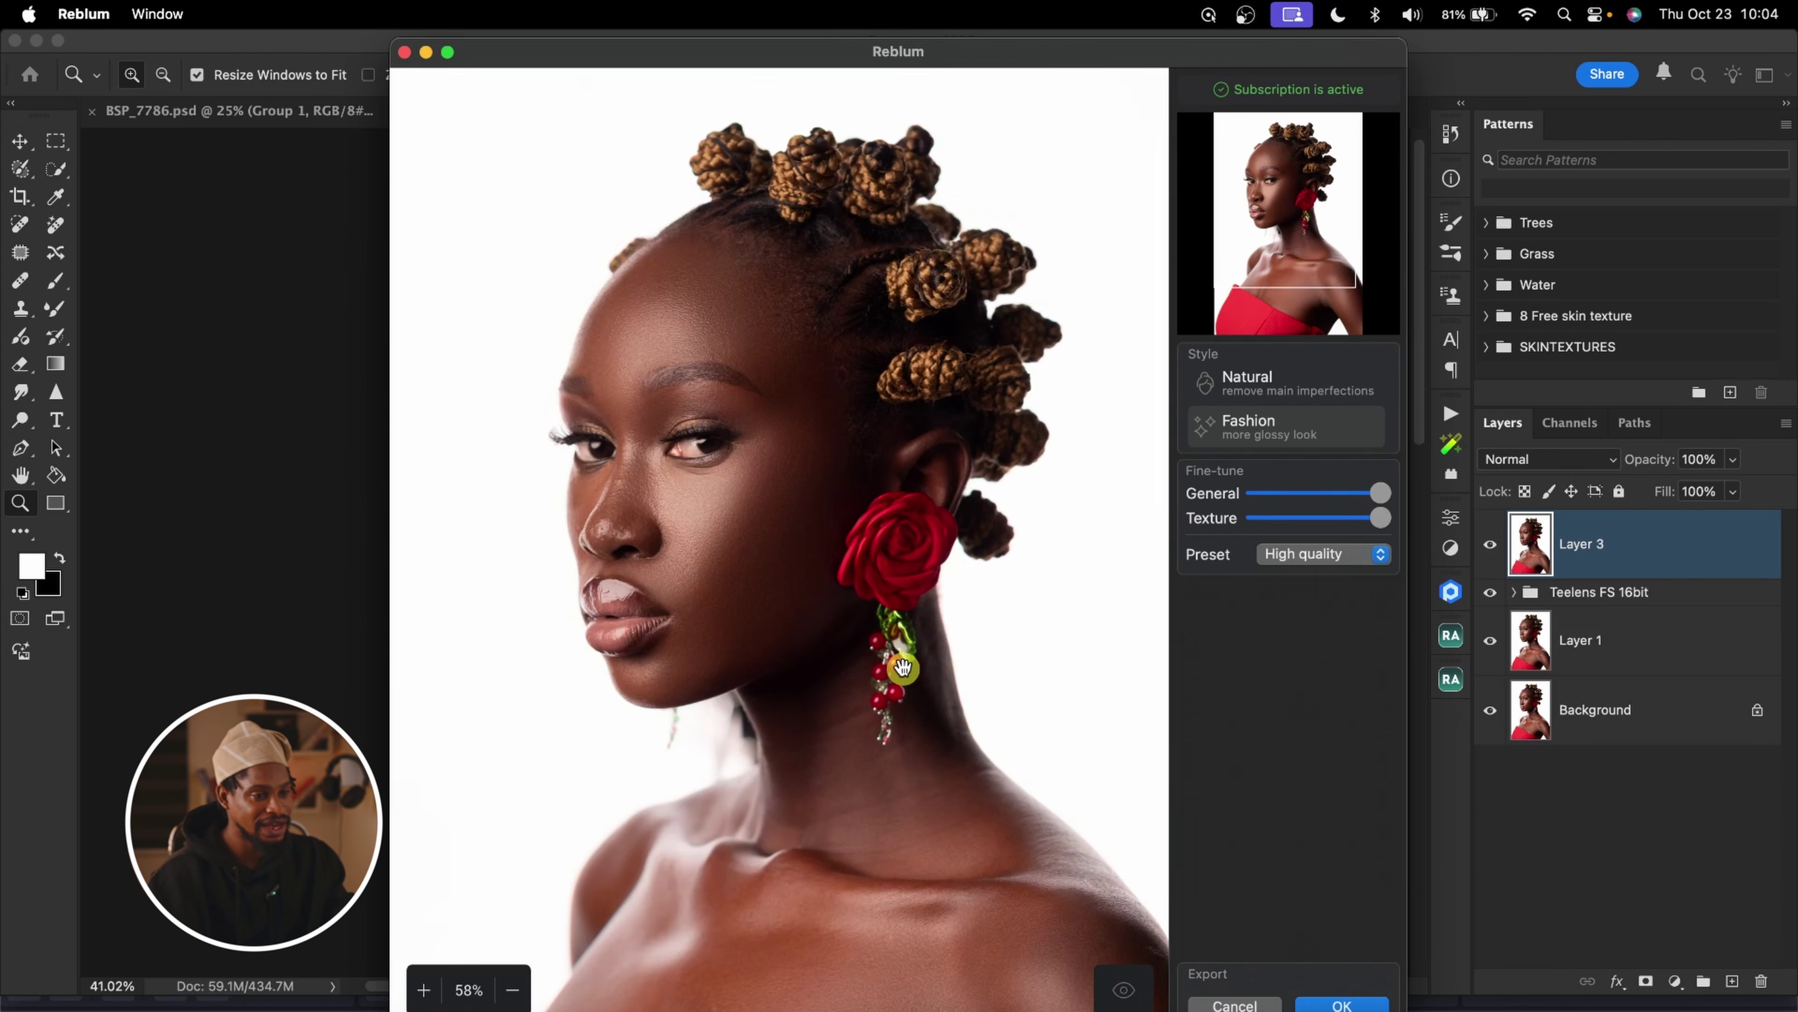
scroll(901, 666, down, 1)
drag(885, 777, 935, 587)
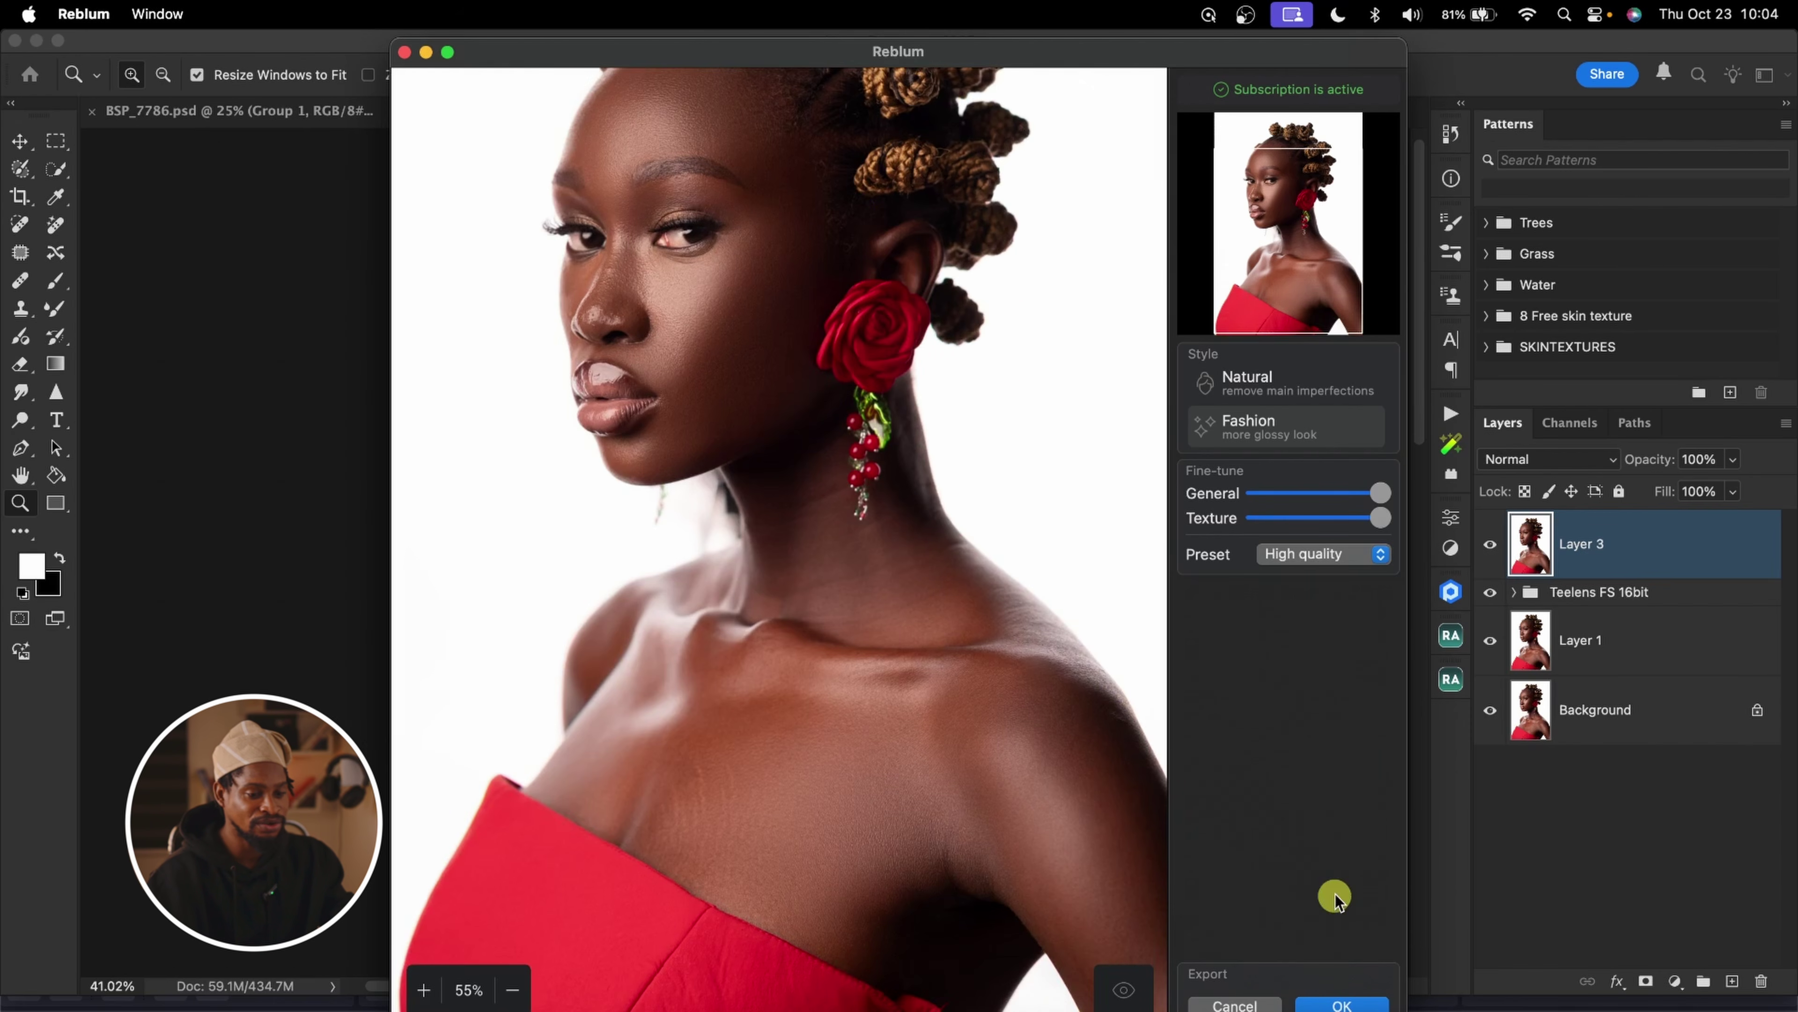
click(1345, 1005)
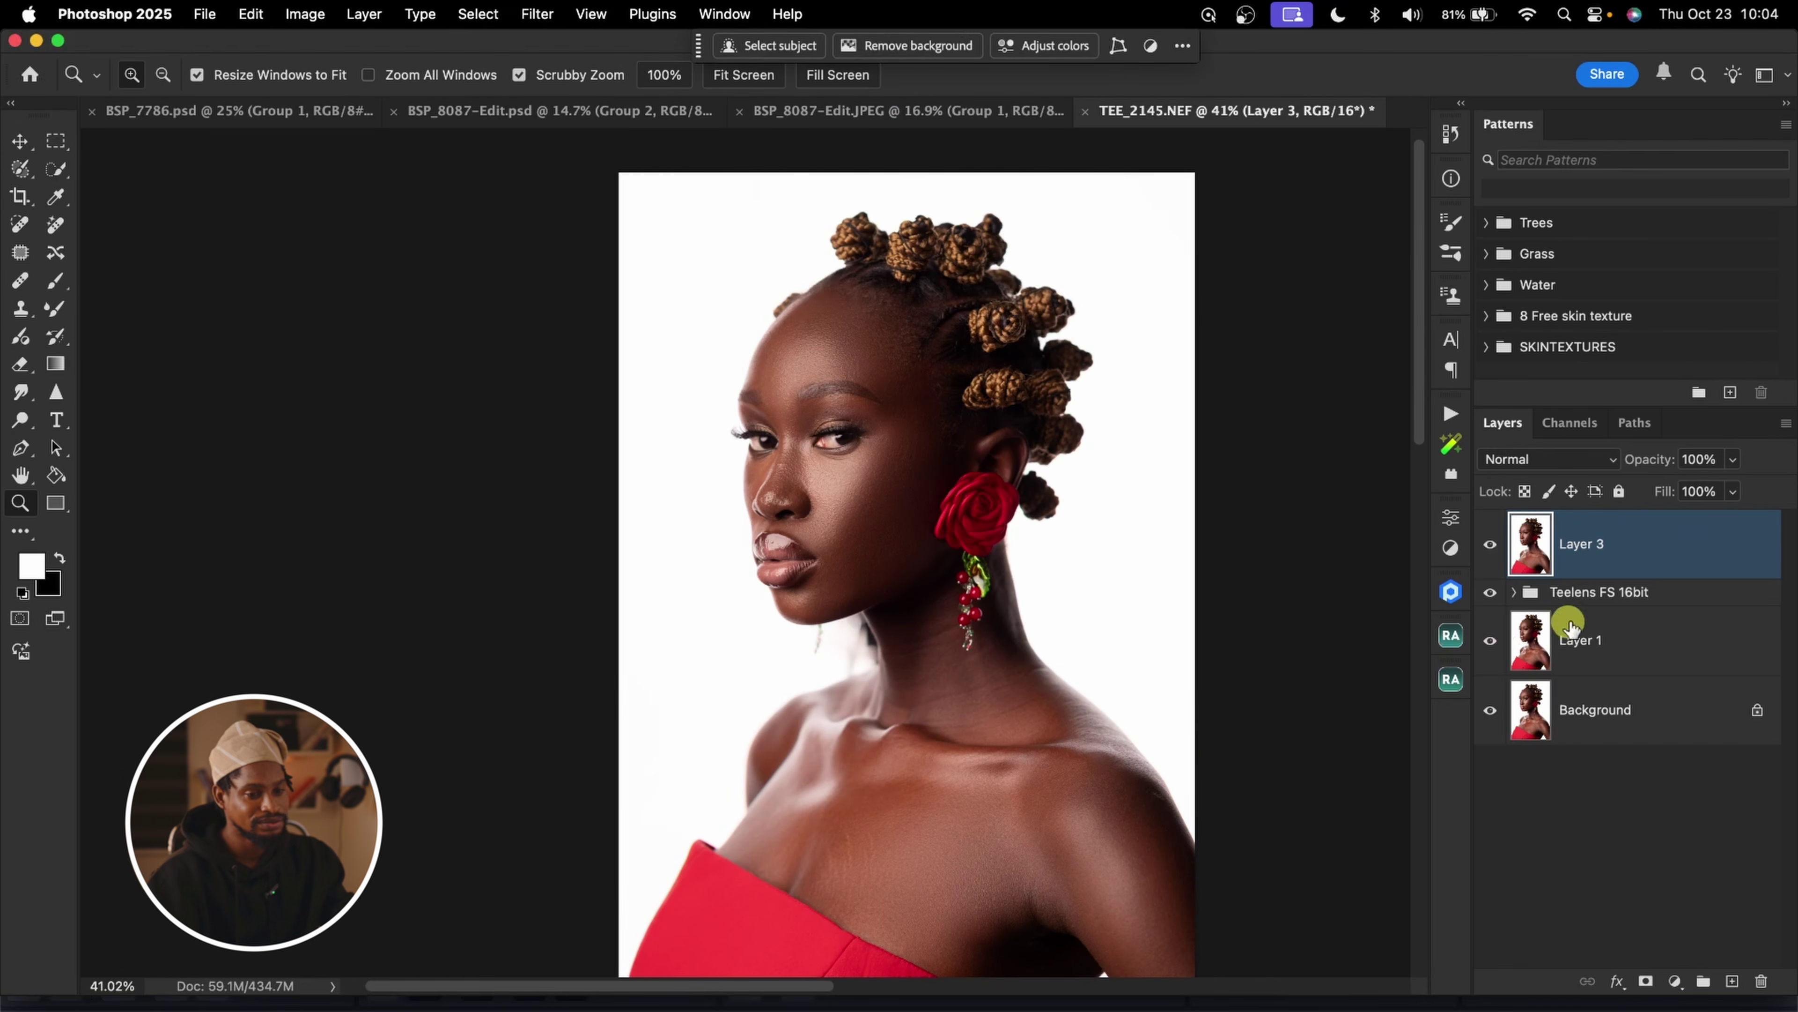
Compare the face, neck and shoulders with Layer 3 hidden and shown, close up and in full view
drag(878, 411, 1375, 520)
click(1493, 547)
drag(921, 436, 881, 444)
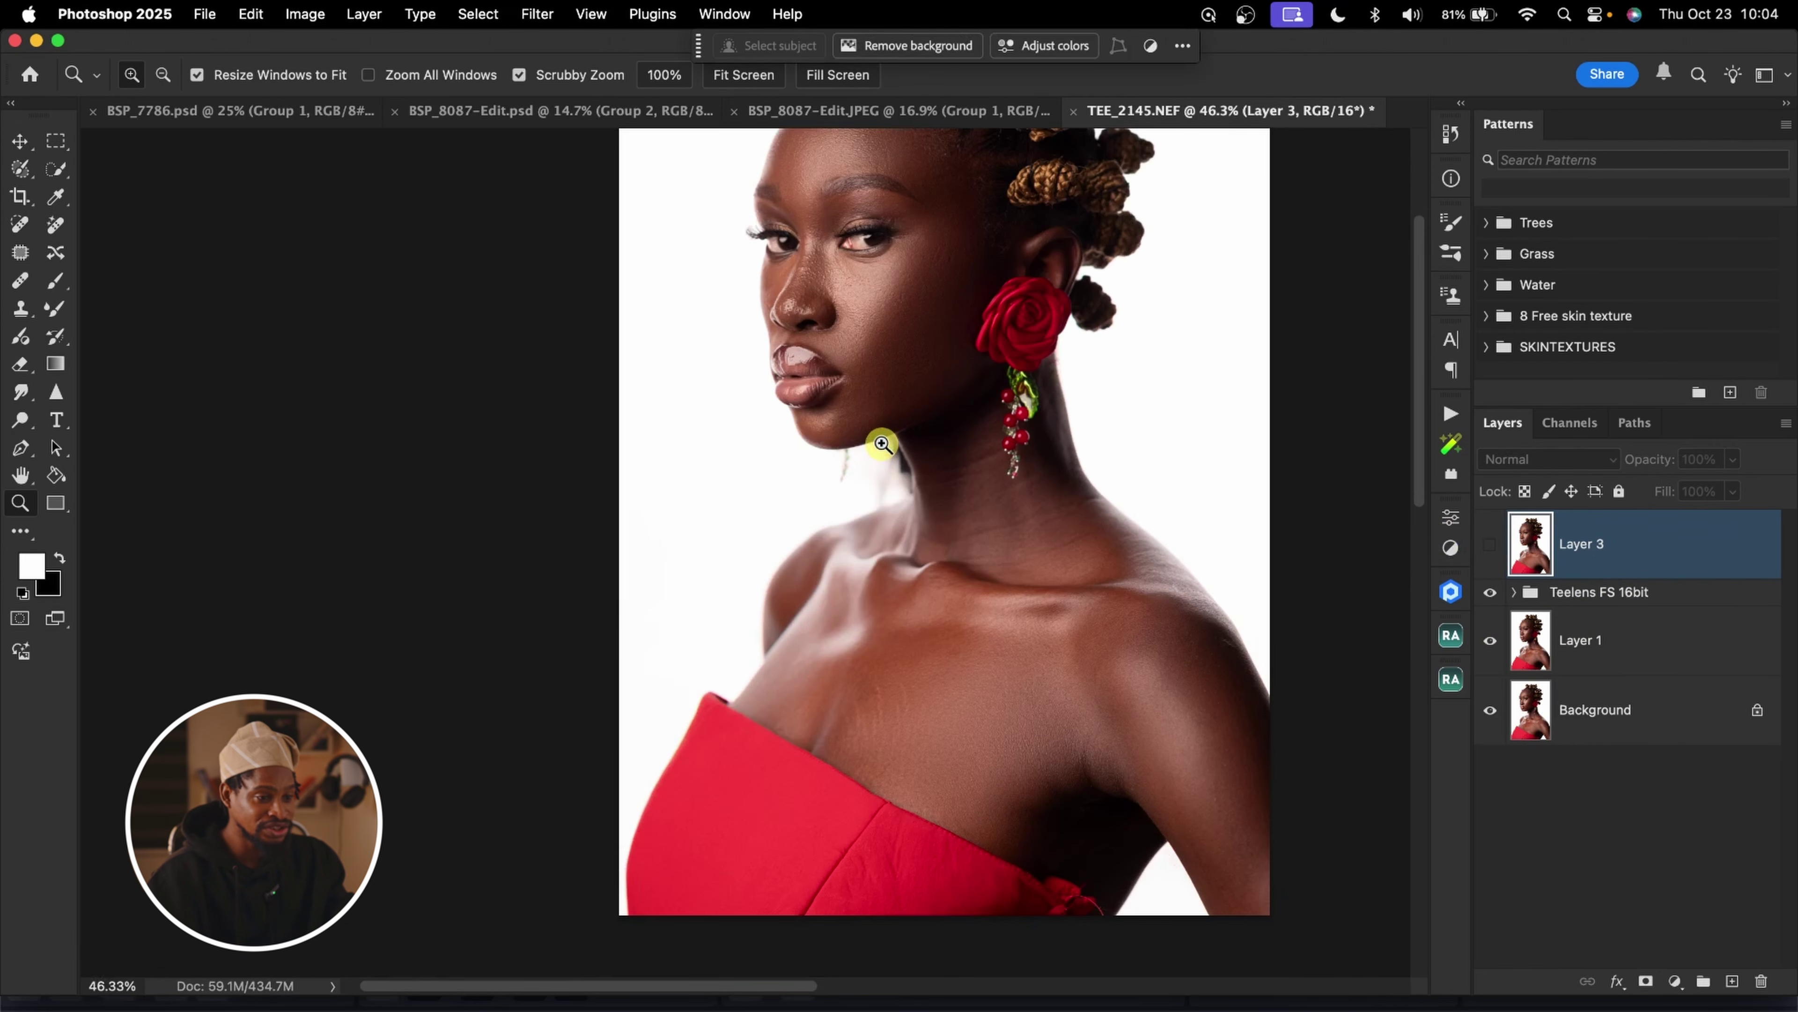
drag(887, 365, 913, 370)
scroll(913, 370, up, 4)
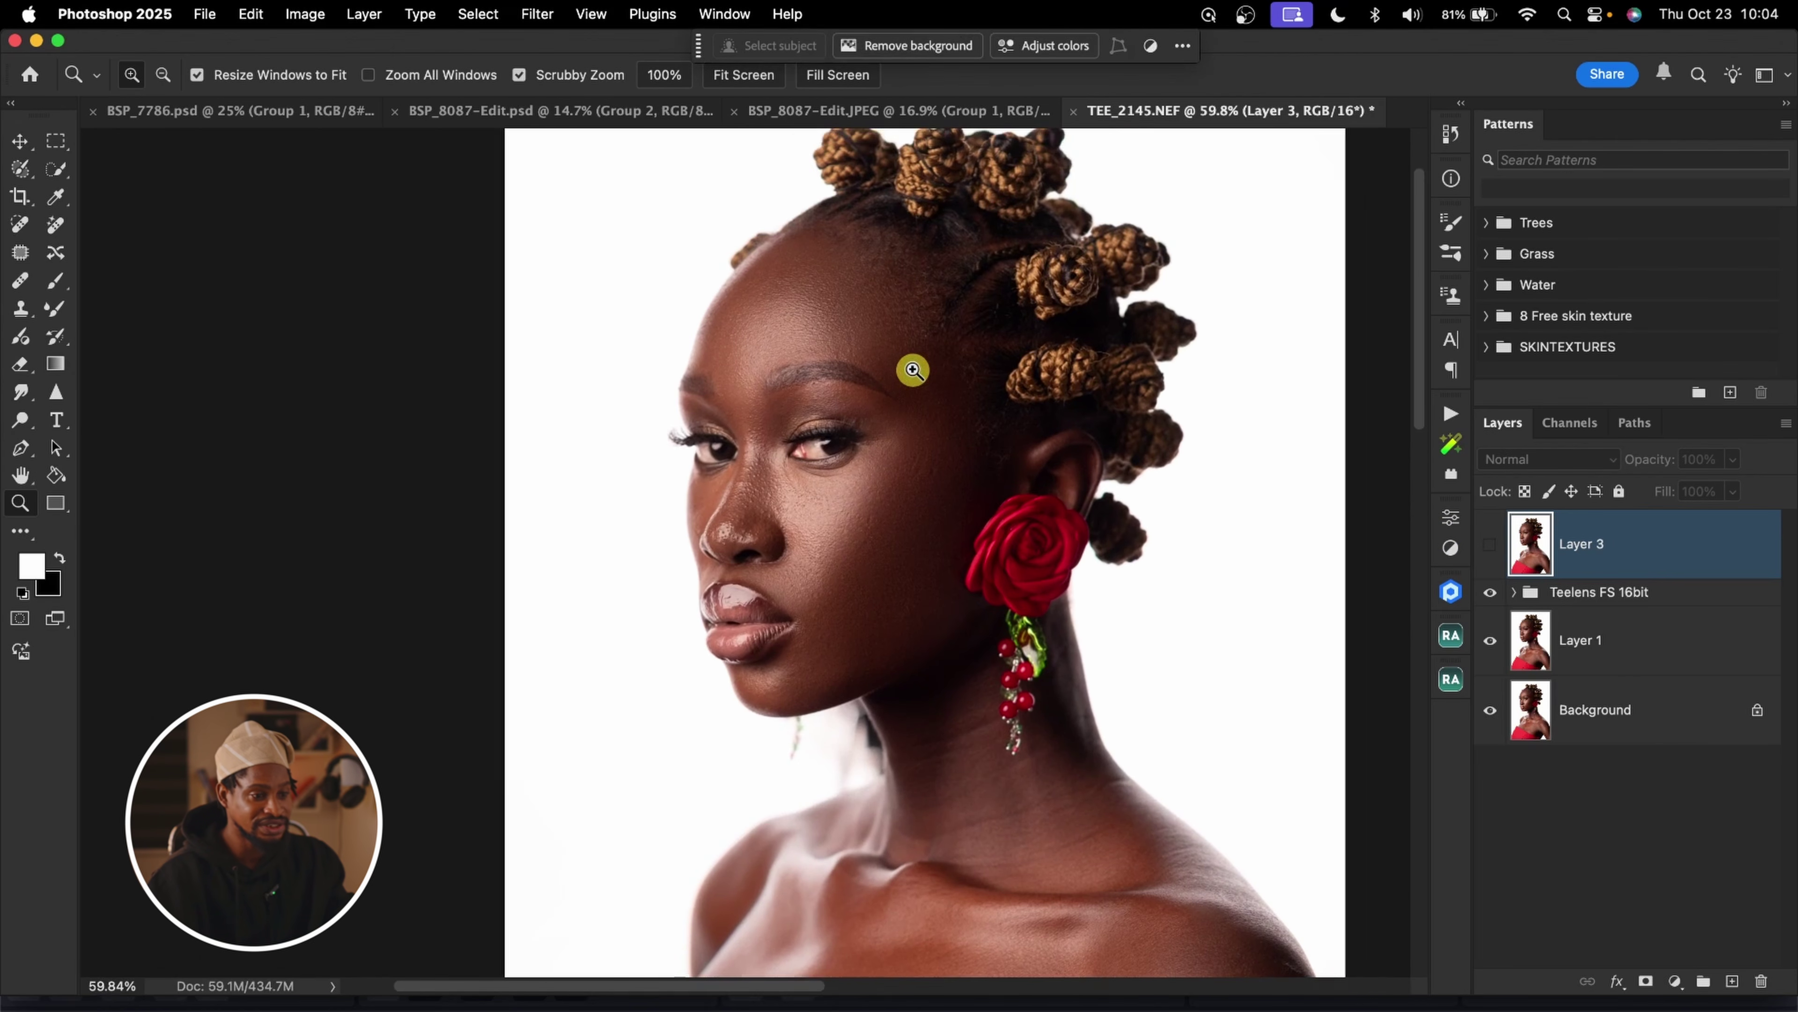
drag(822, 470, 855, 470)
scroll(885, 475, up, 2)
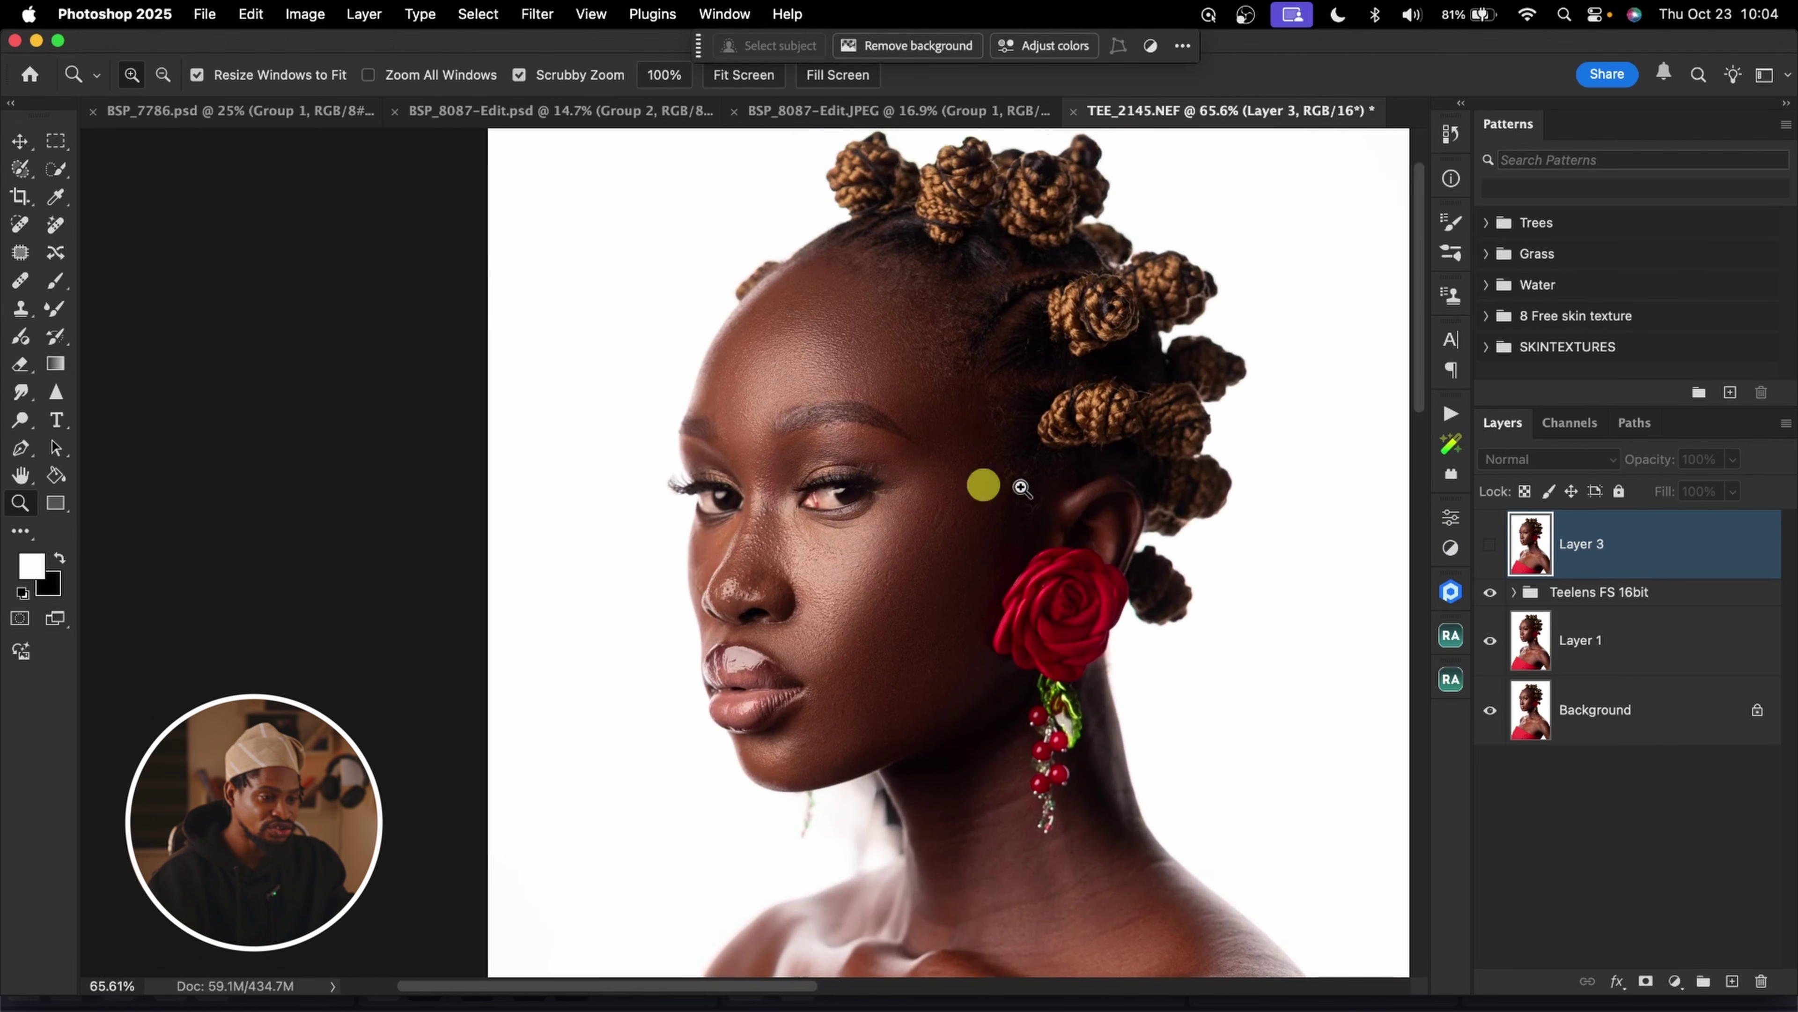
click(1490, 543)
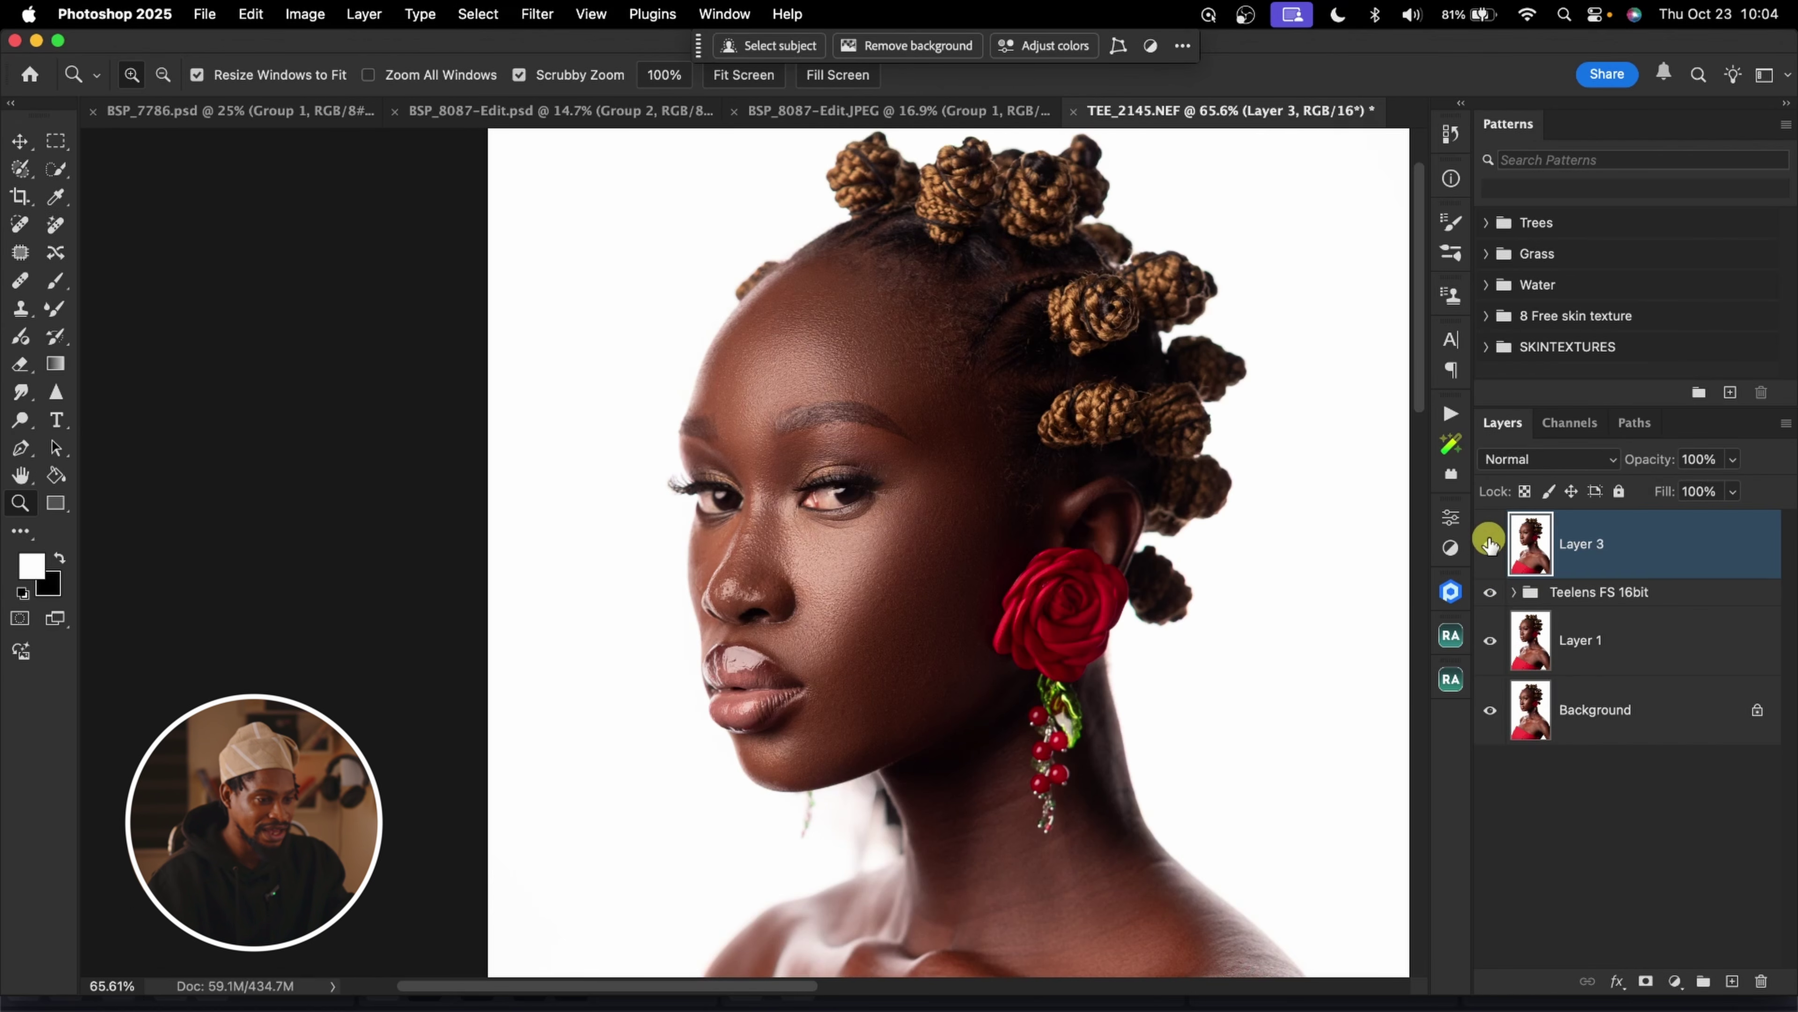
click(1489, 543)
drag(1068, 569, 999, 570)
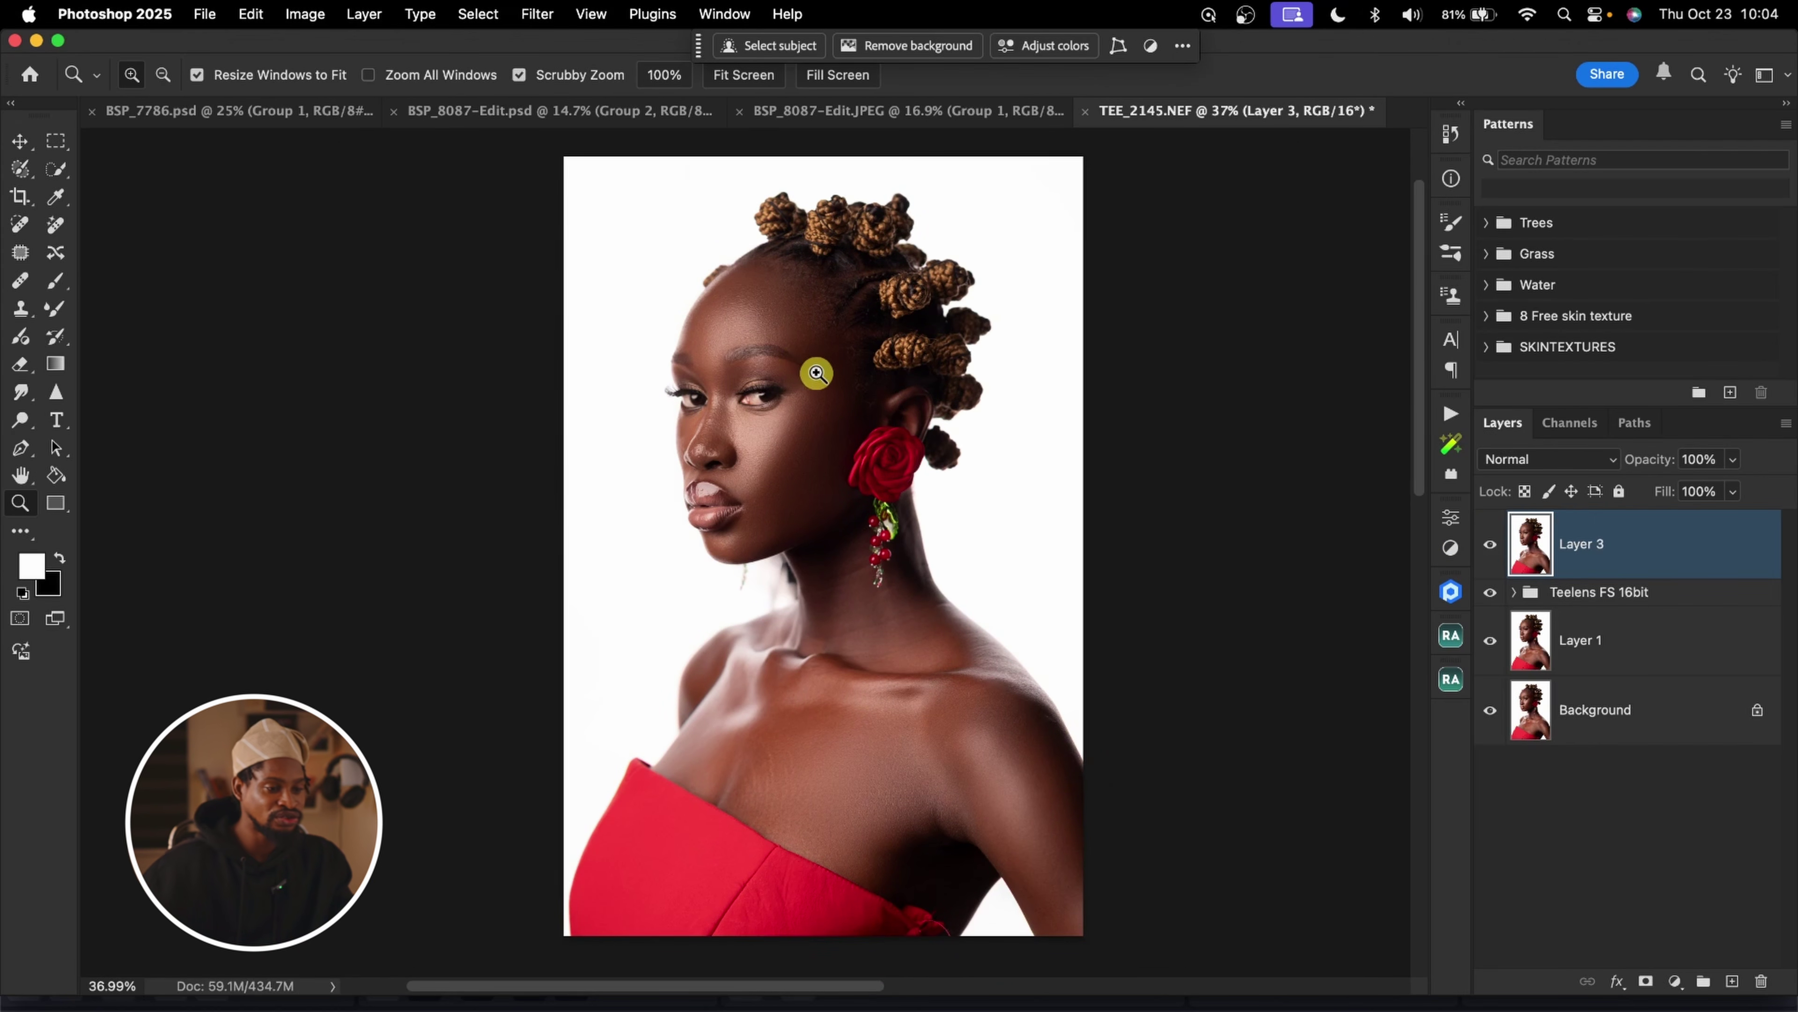
drag(802, 431, 830, 427)
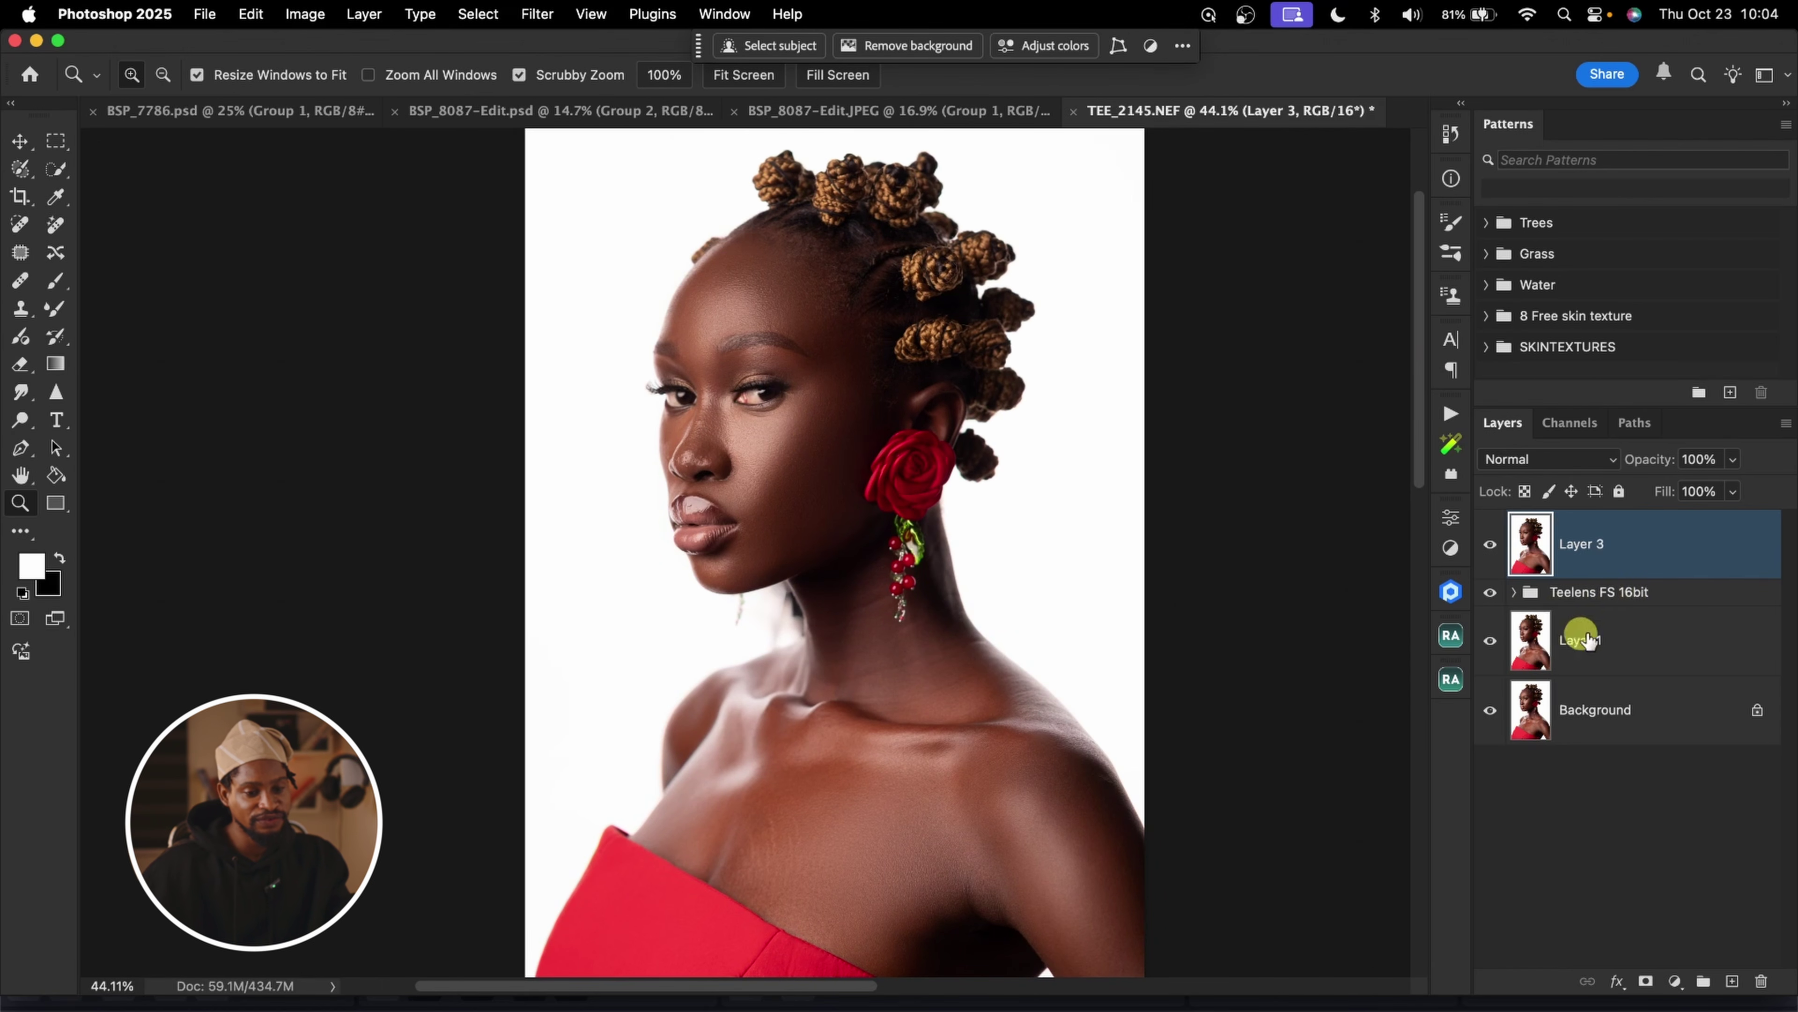
Run the Teelens Dodge and Burn action above Layer 3
click(1450, 414)
click(1219, 522)
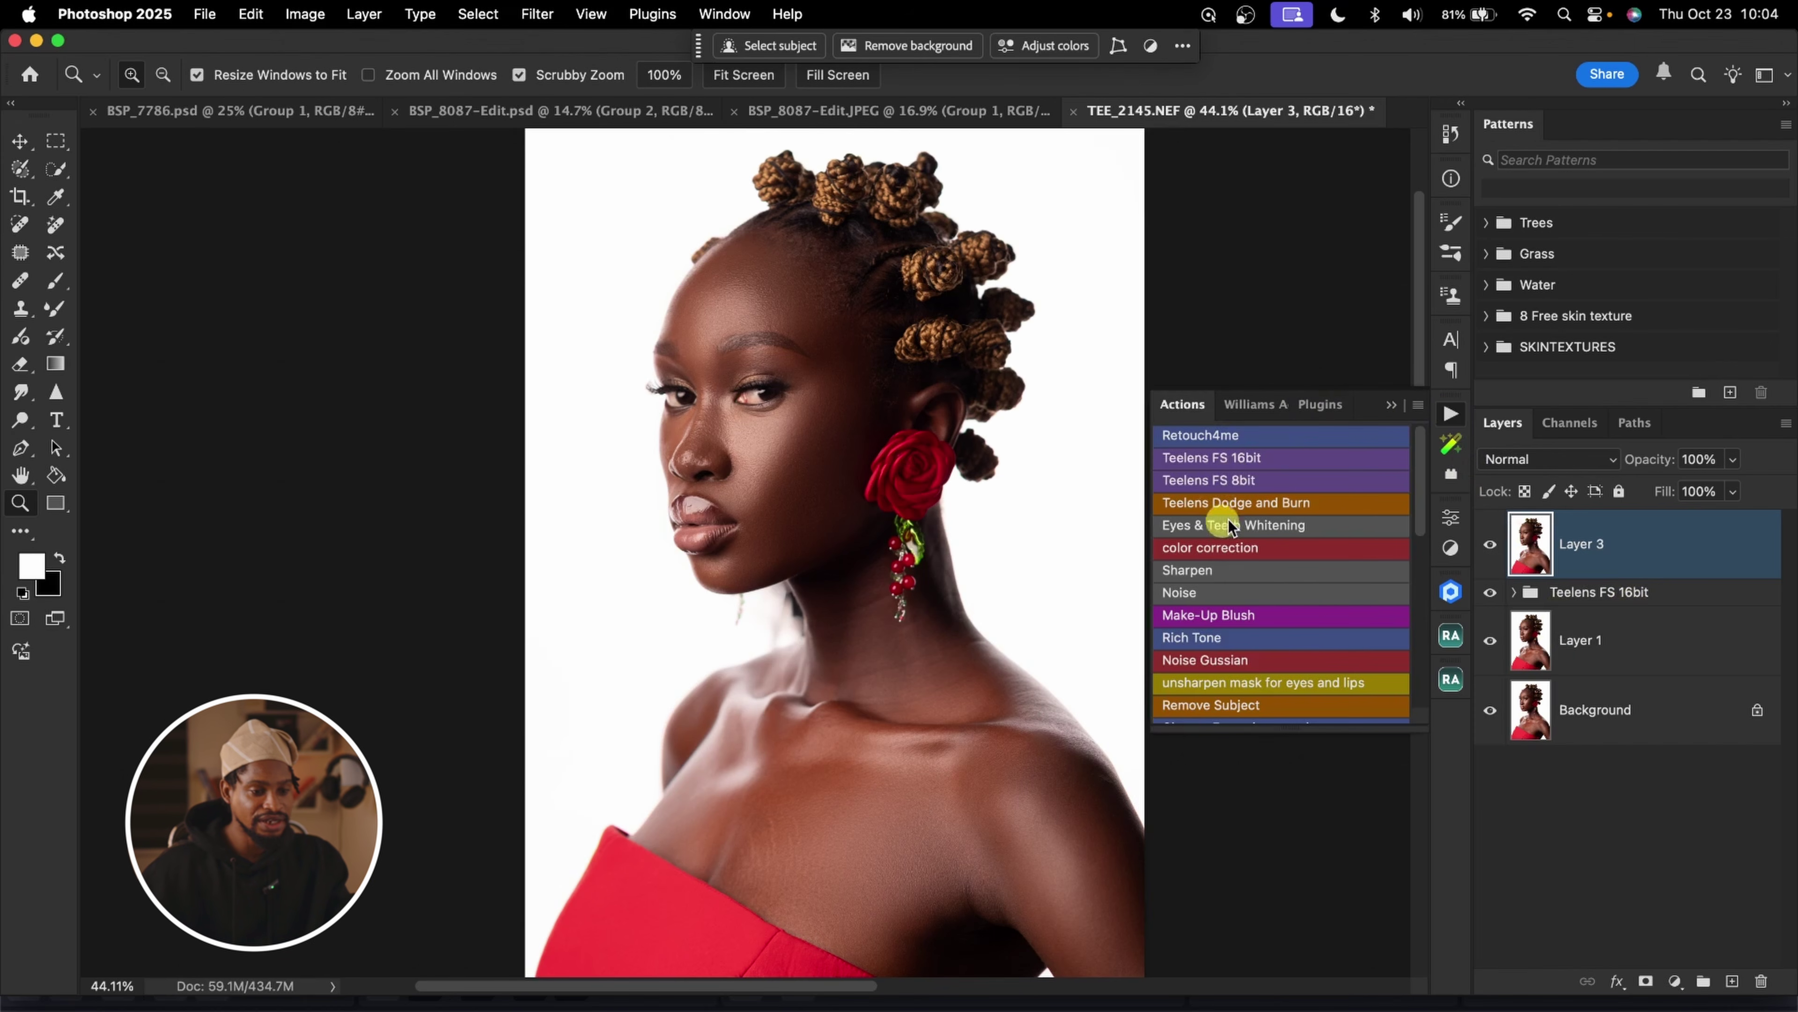
click(1264, 505)
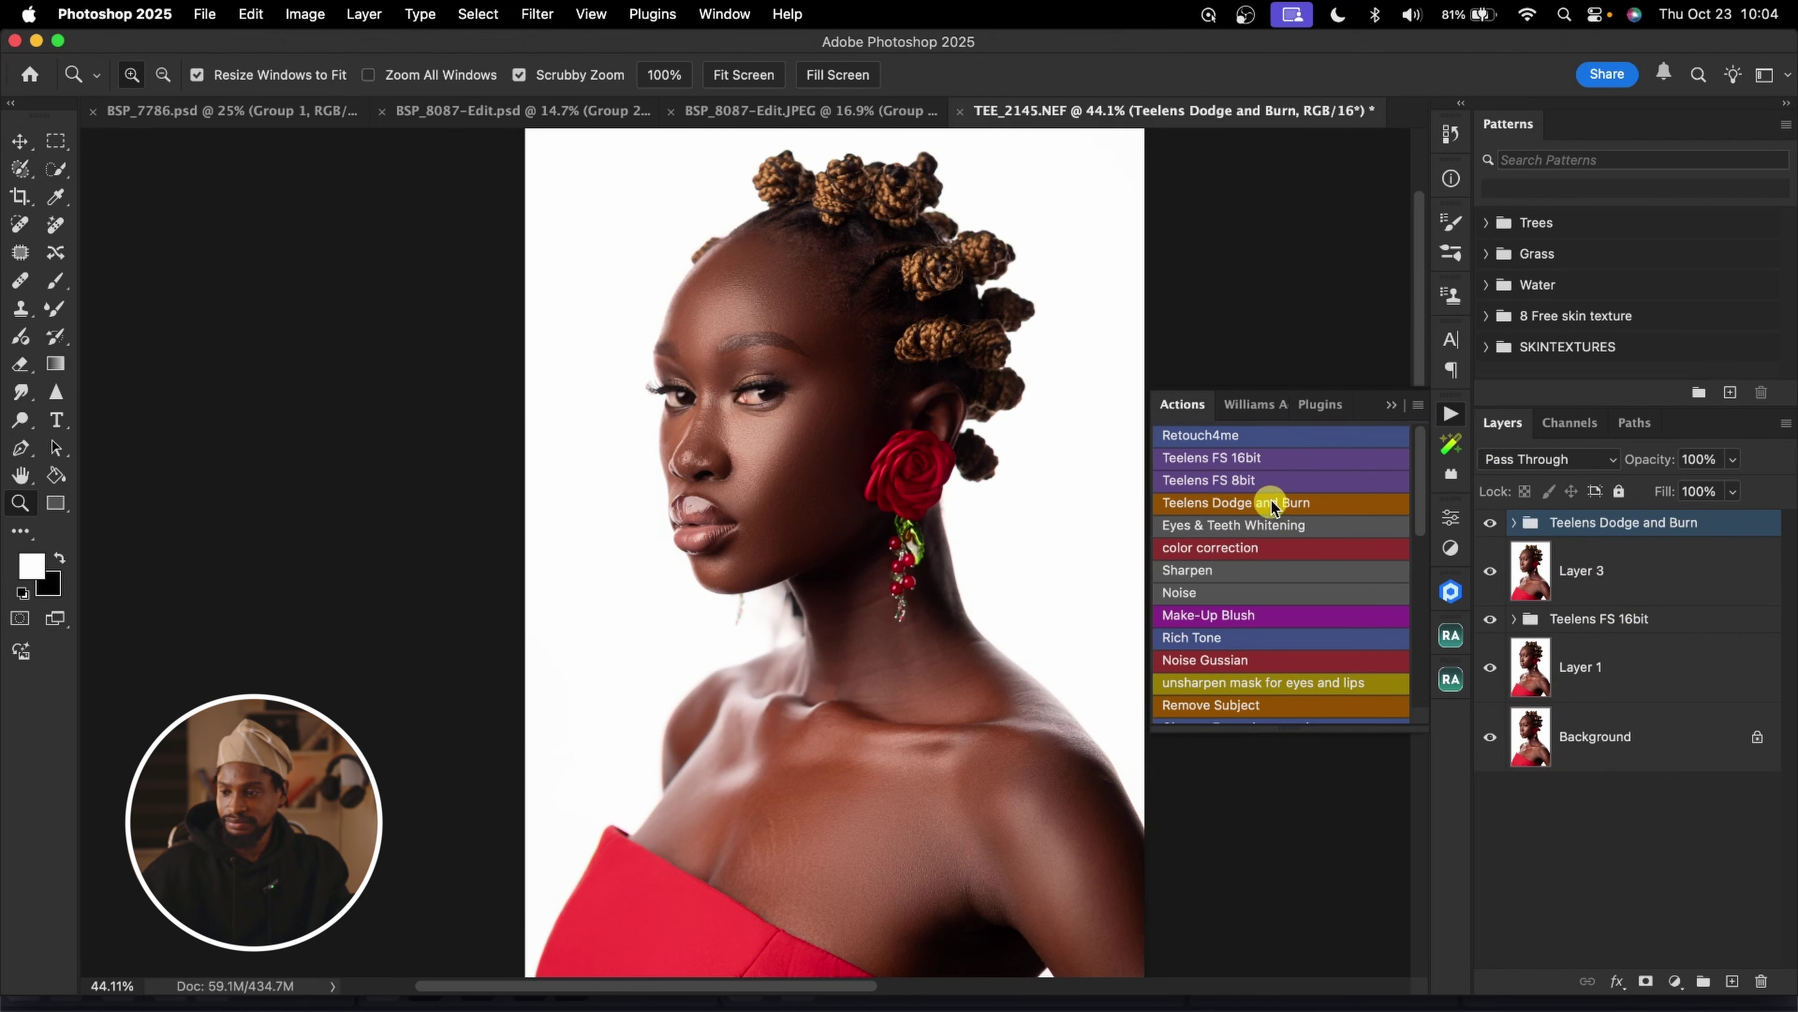
Group Layer 3 with the Teelens FS 16bit group and hide the new group
click(1614, 580)
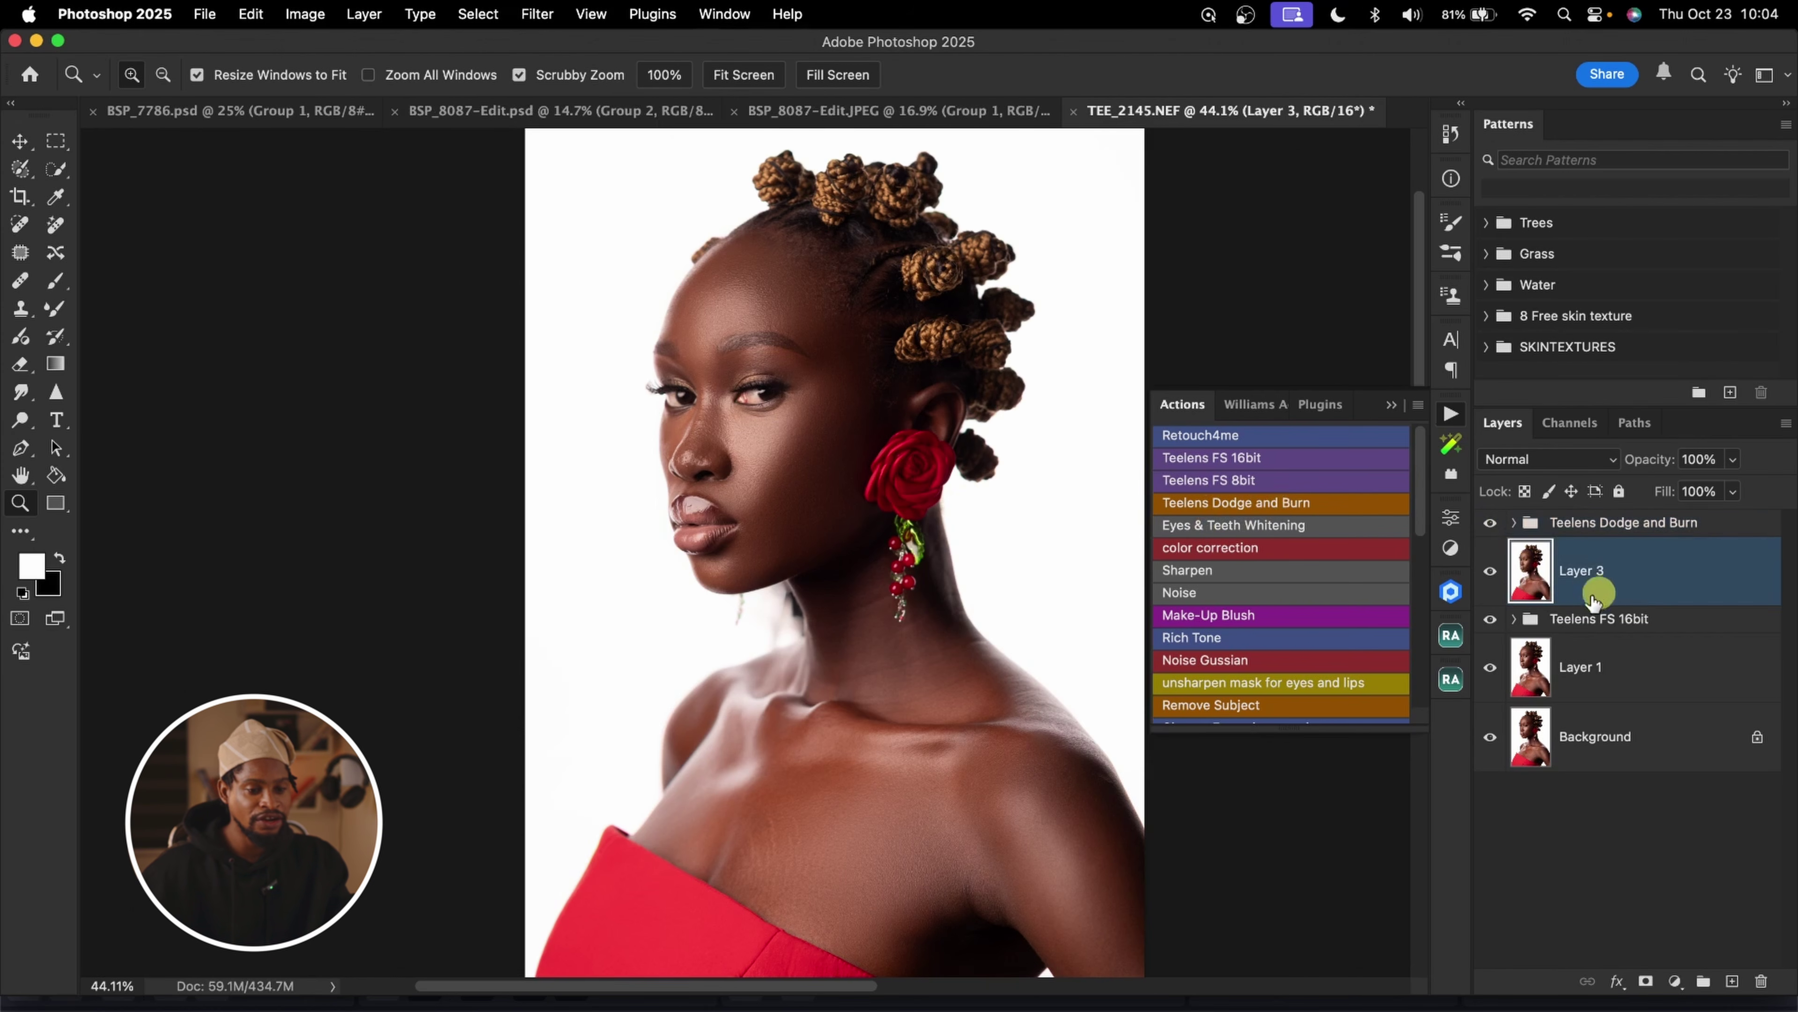
shift+click(1653, 641)
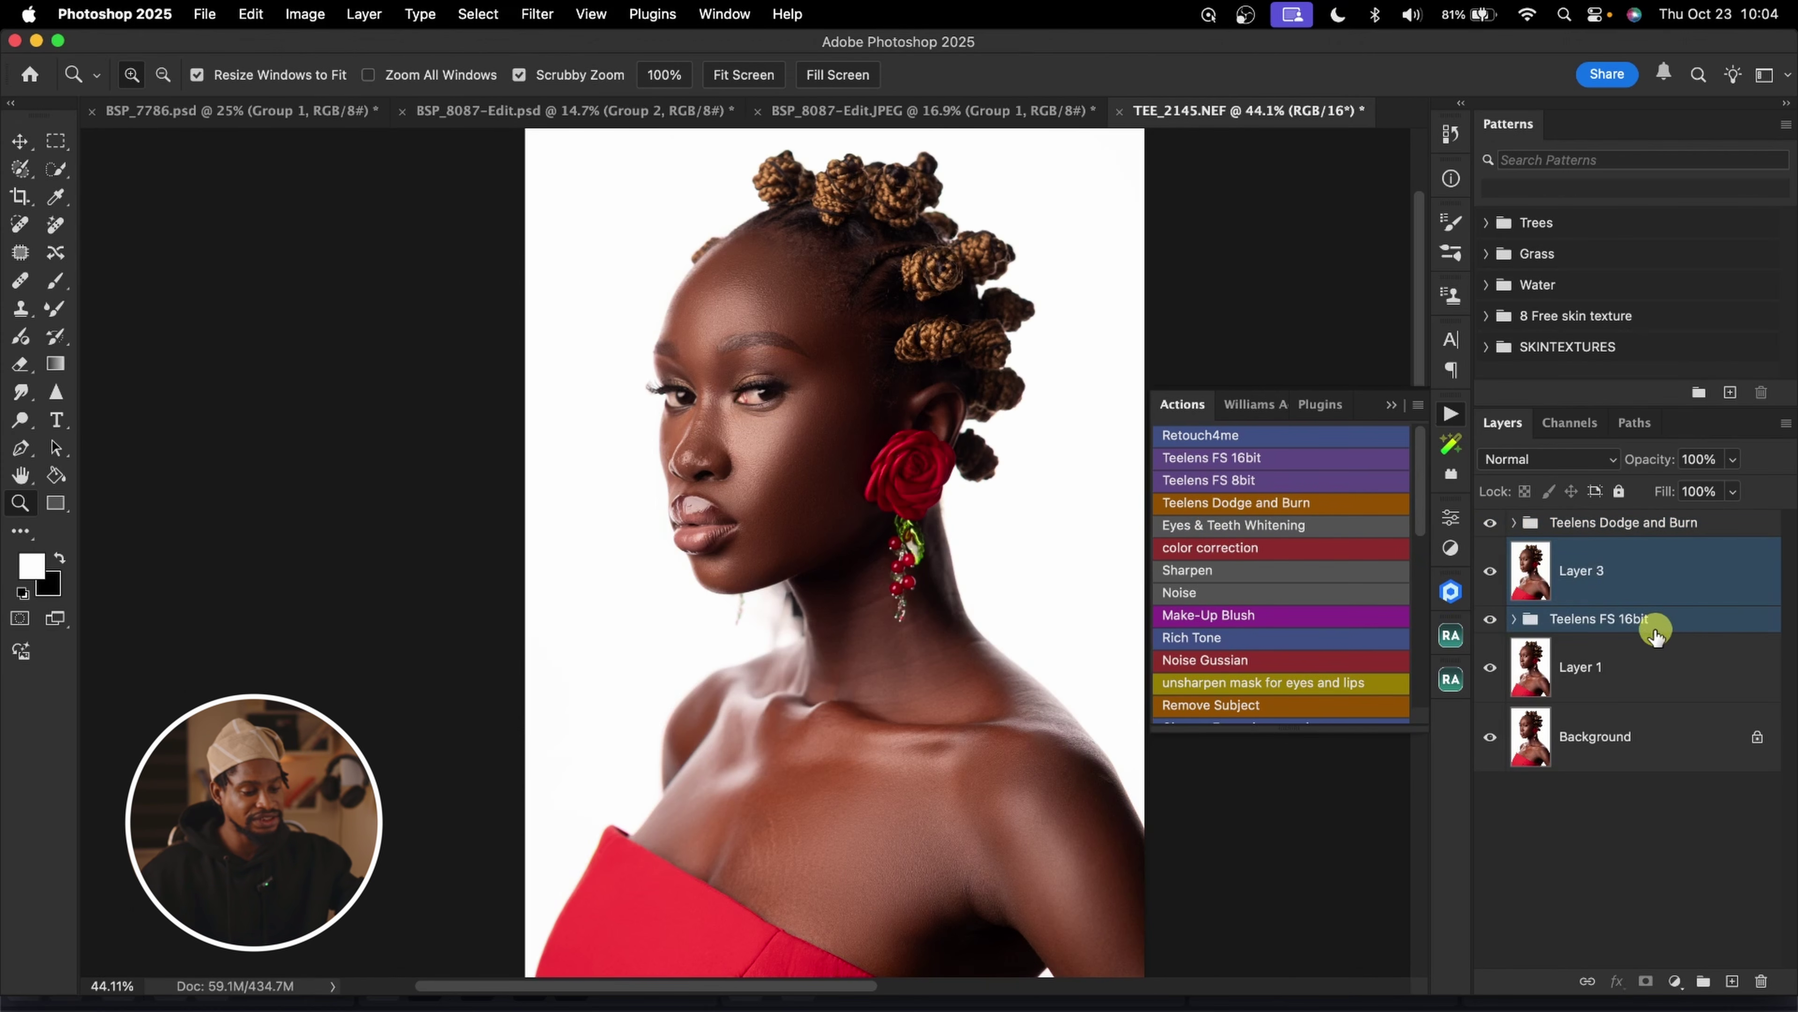
key(super+g)
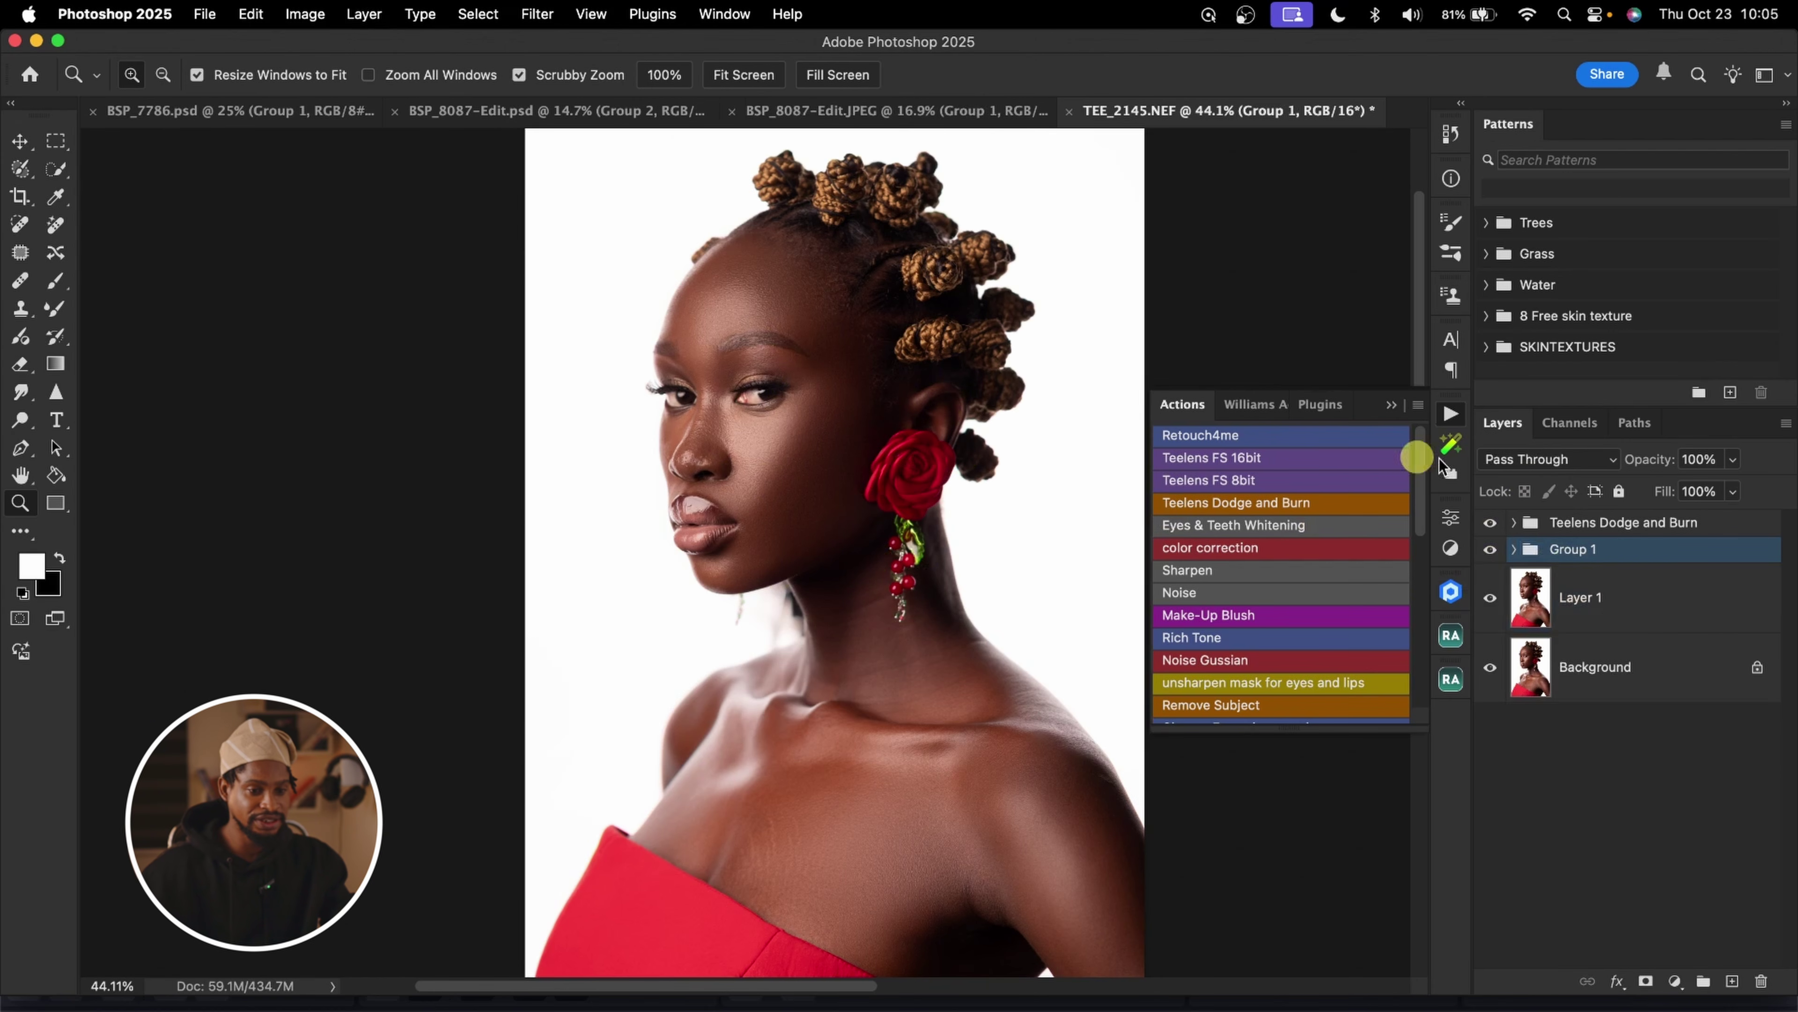
click(1490, 550)
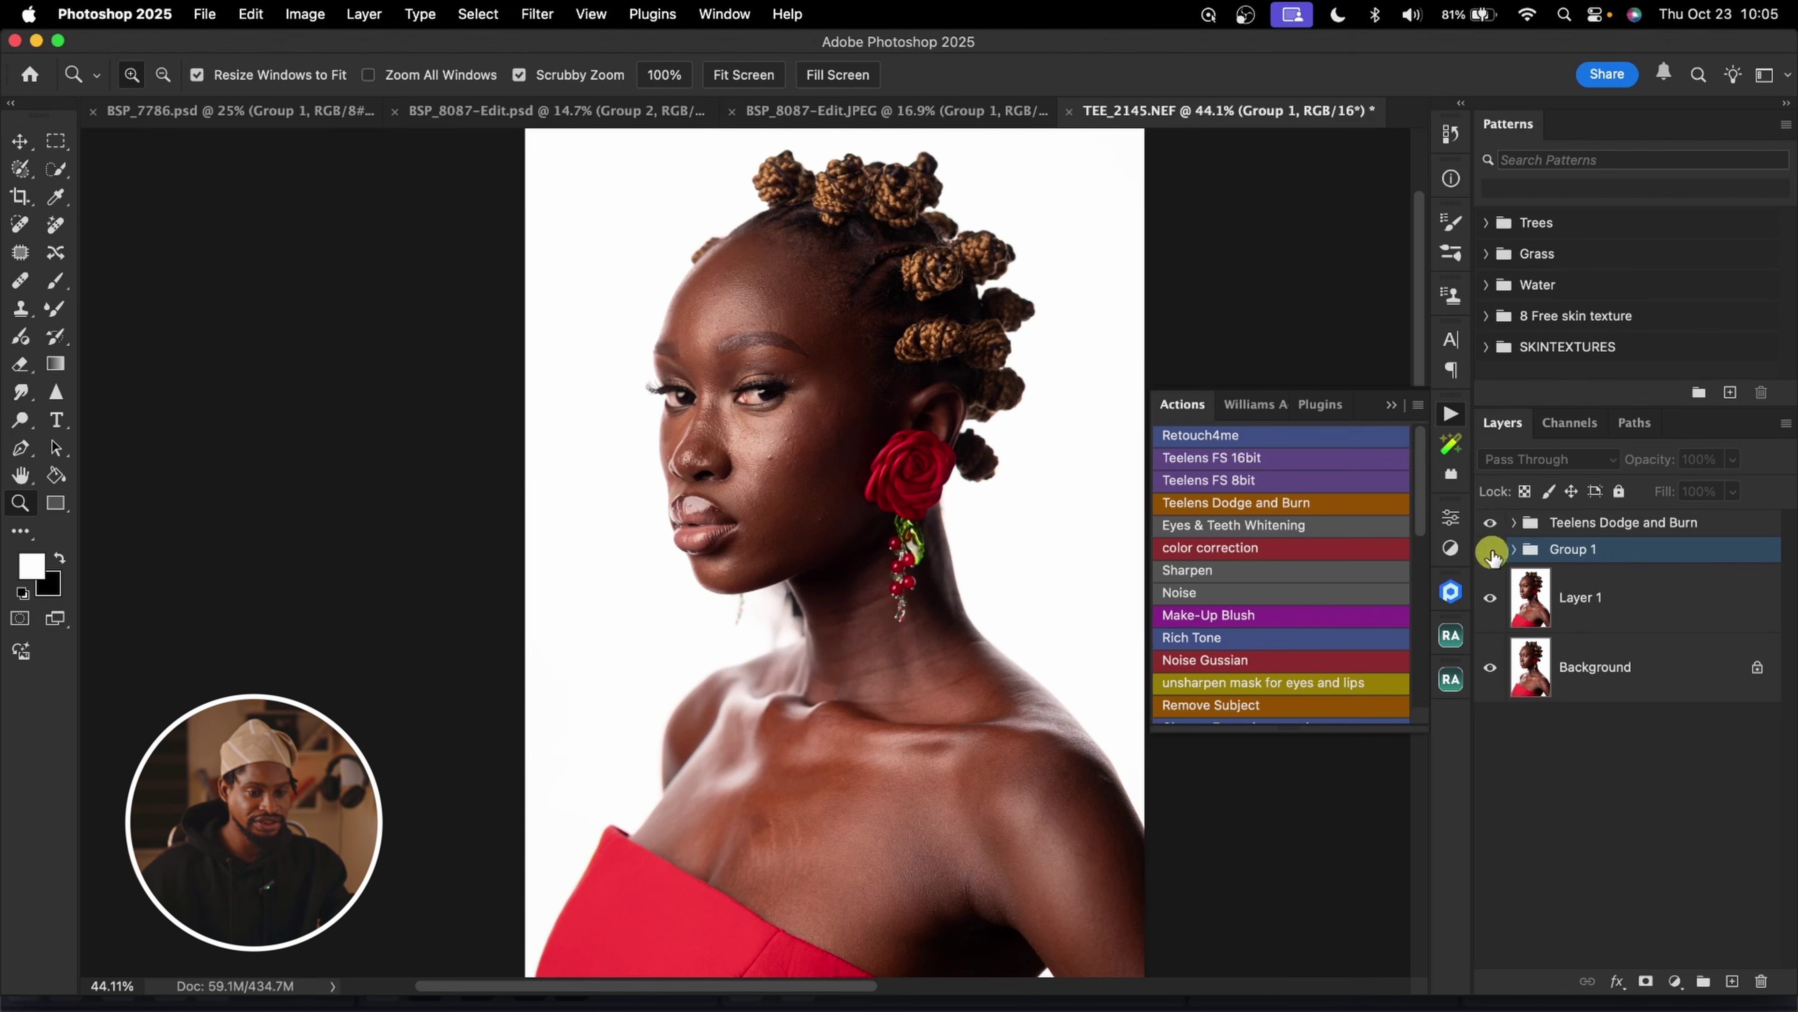
Select the Dodge layer mask in the Teelens Dodge and Burn group and ready the Soft Round brush at 3% flow
click(1513, 522)
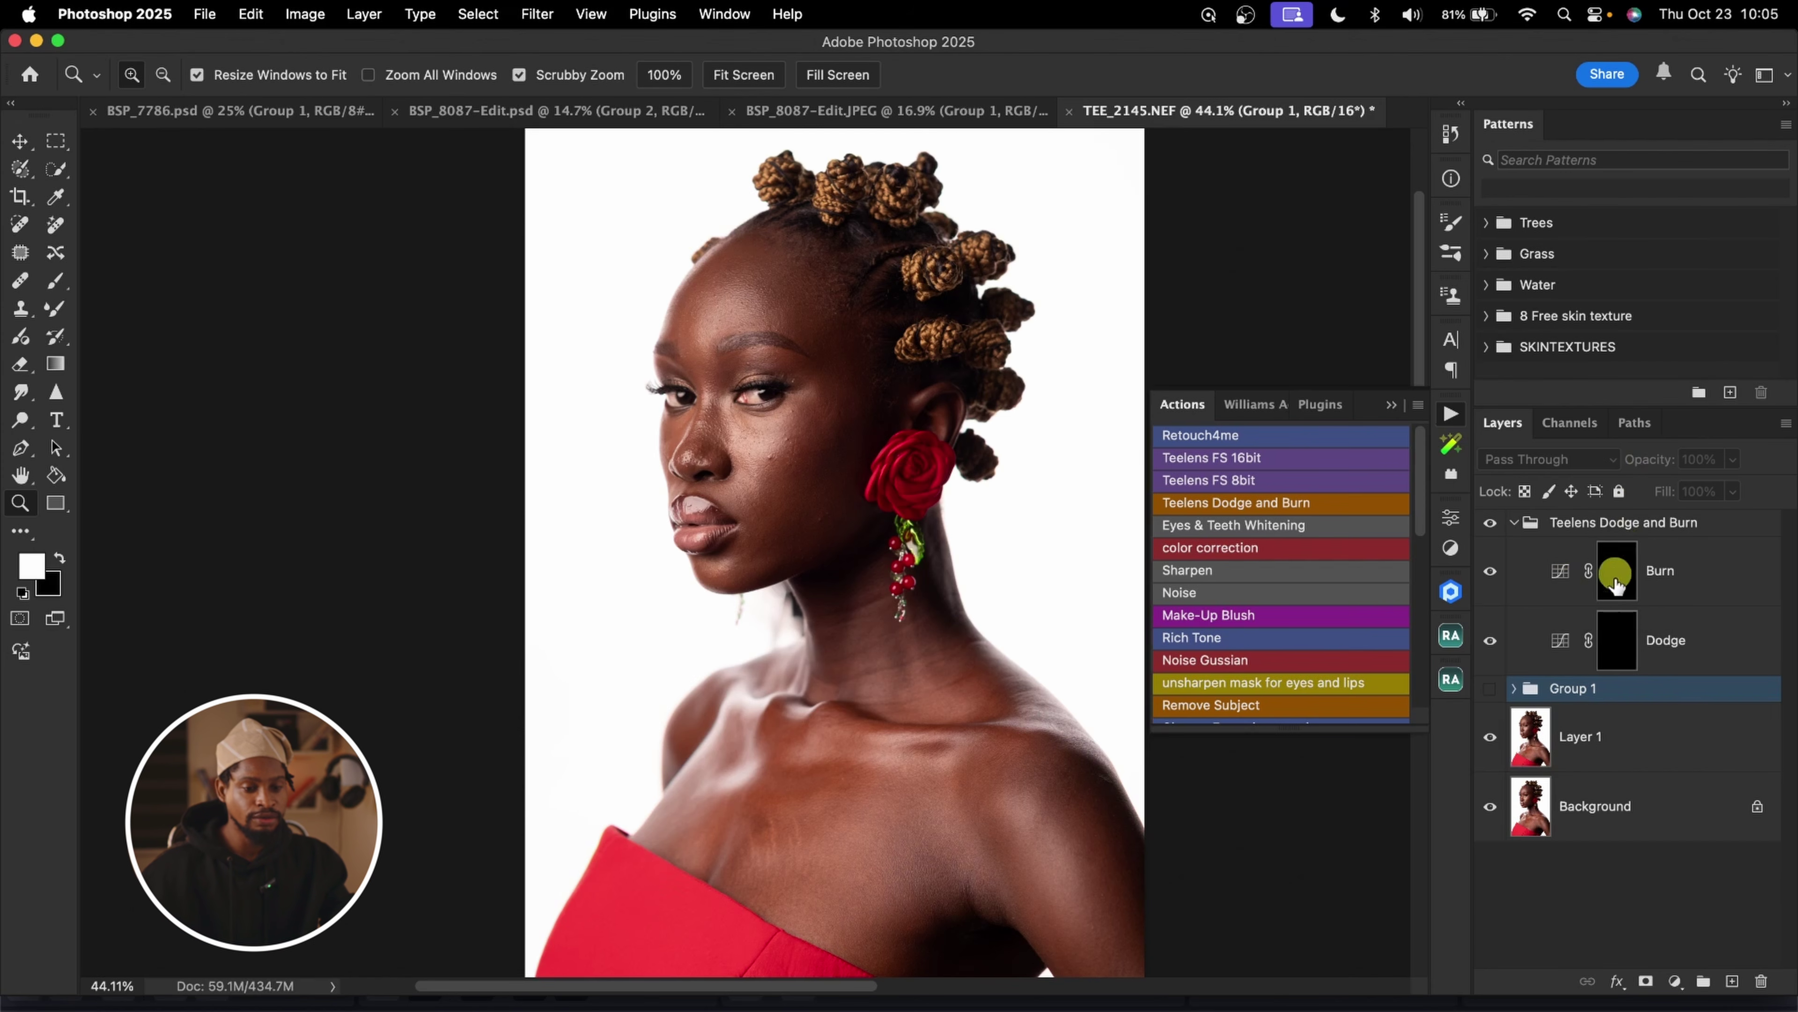
click(1617, 639)
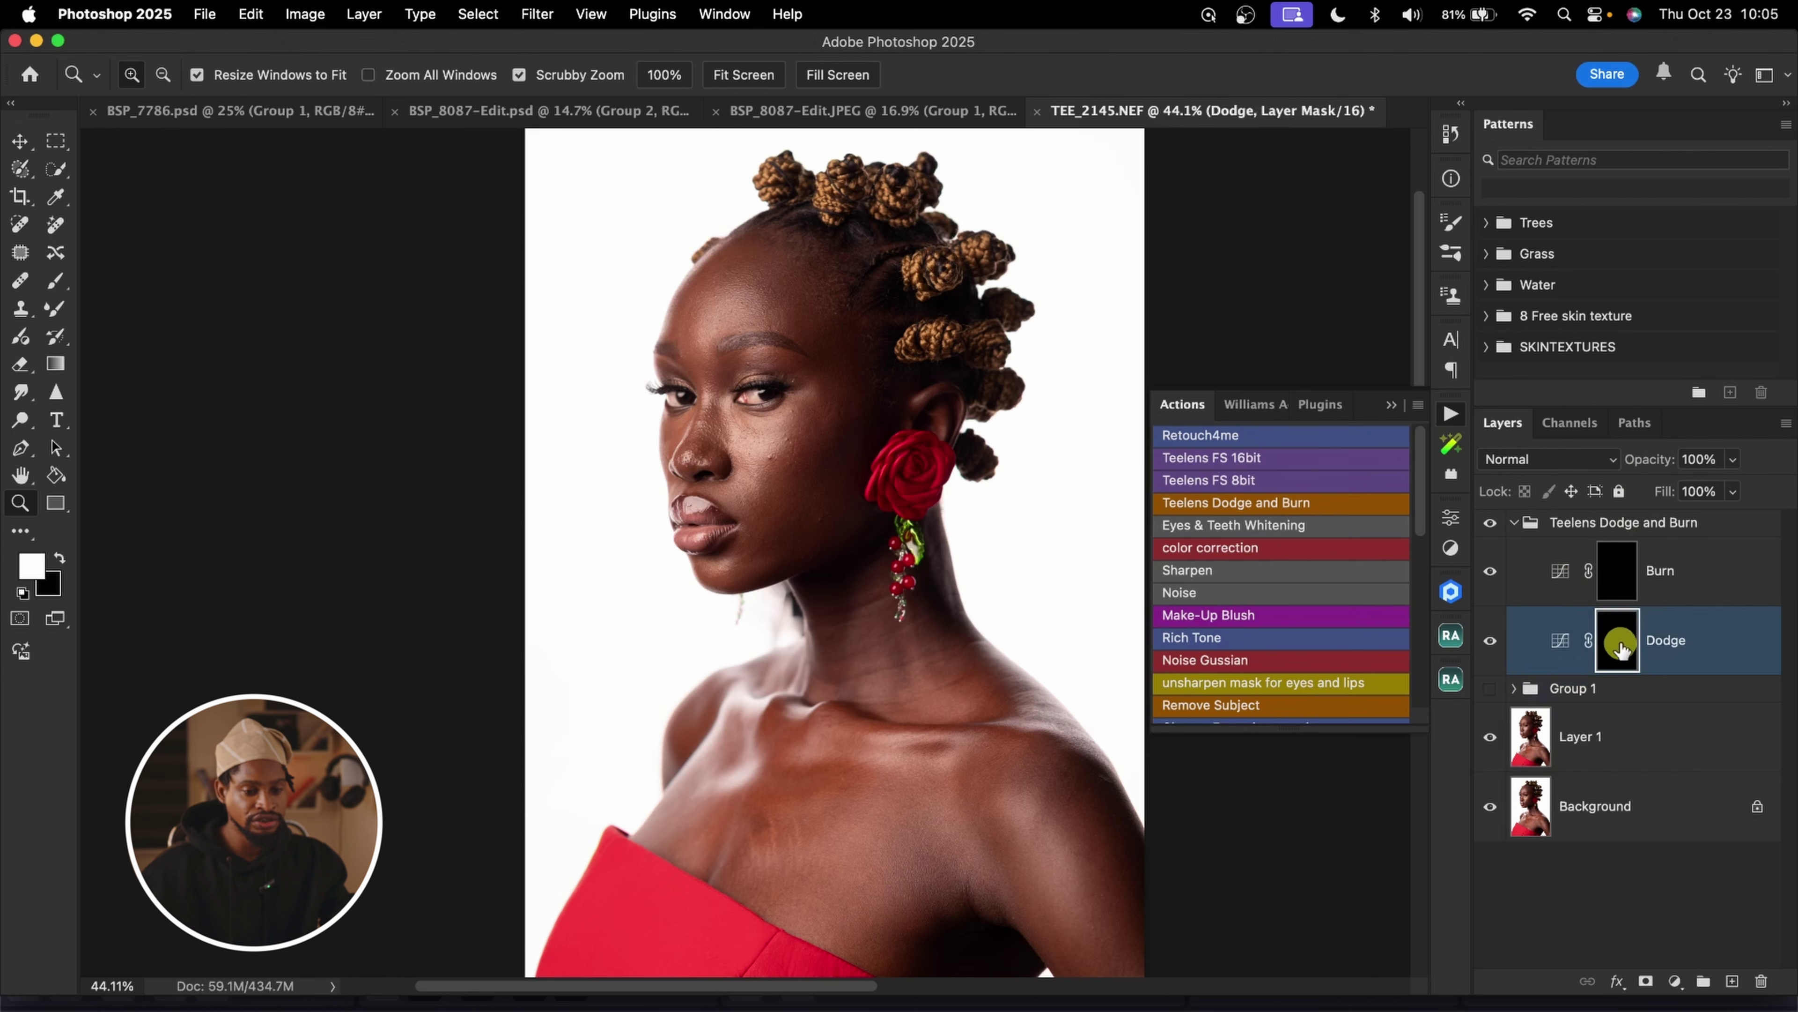
click(56, 281)
click(139, 74)
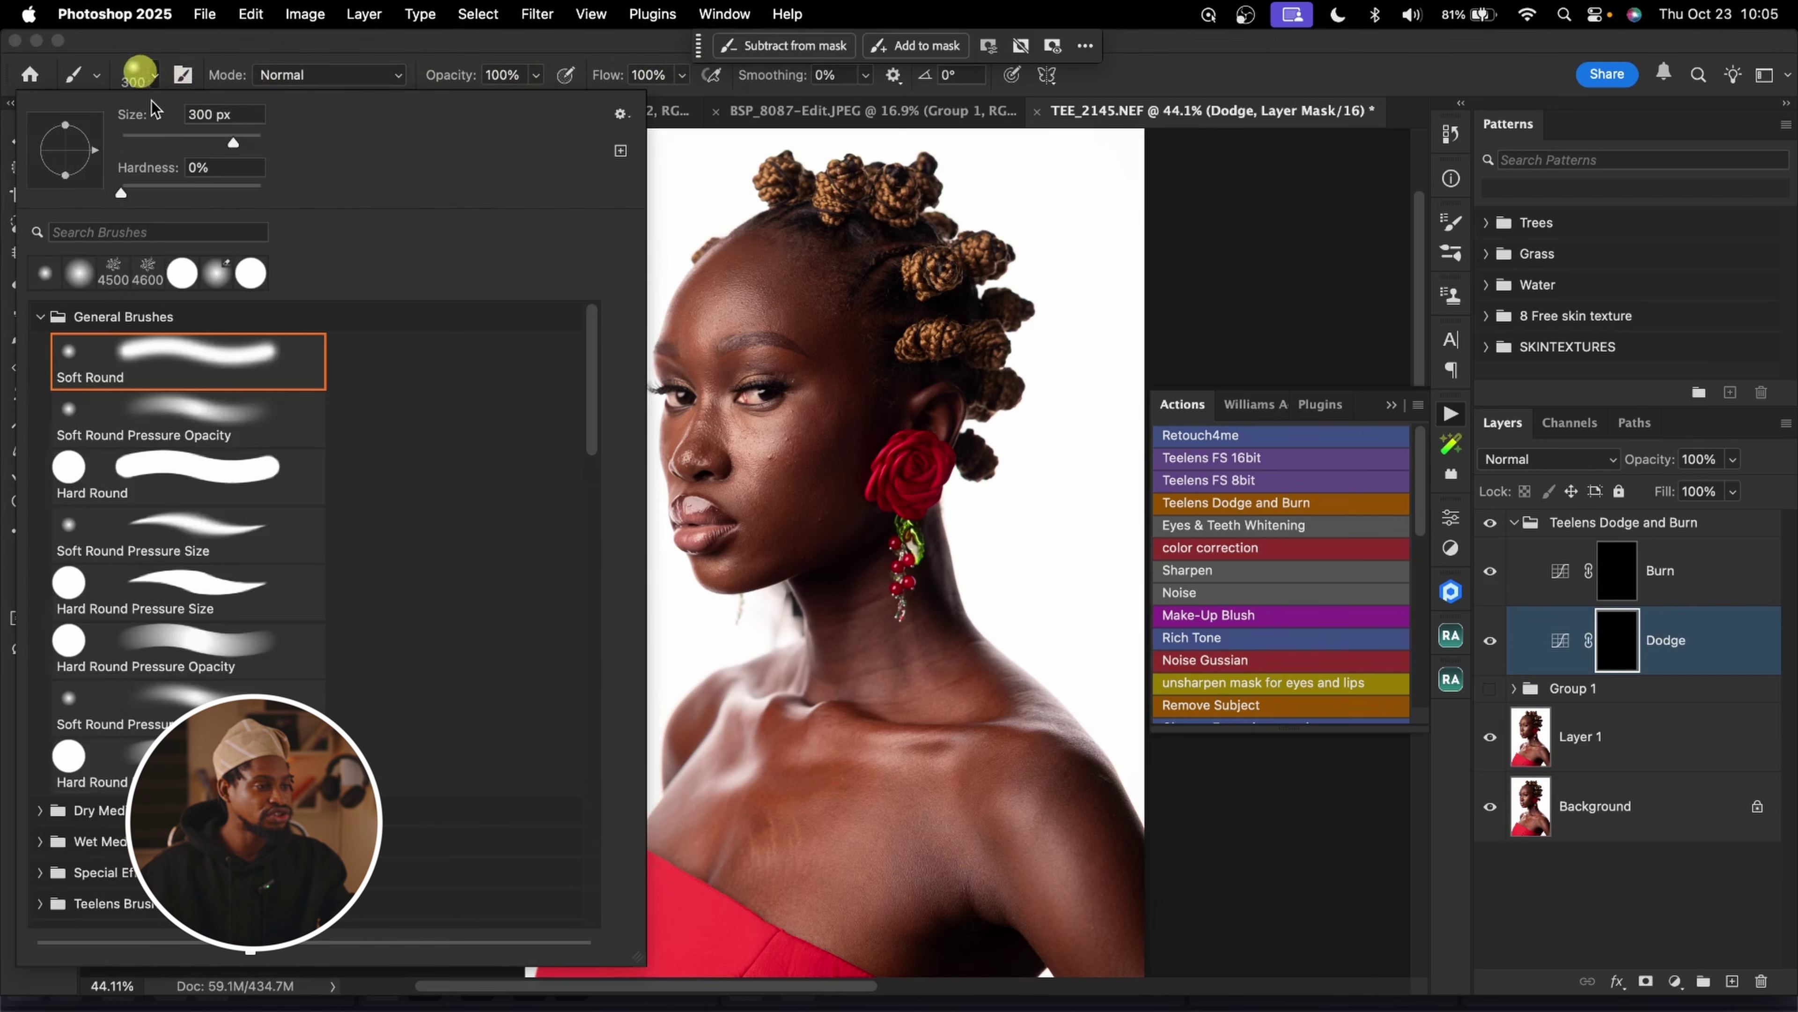
key(Escape)
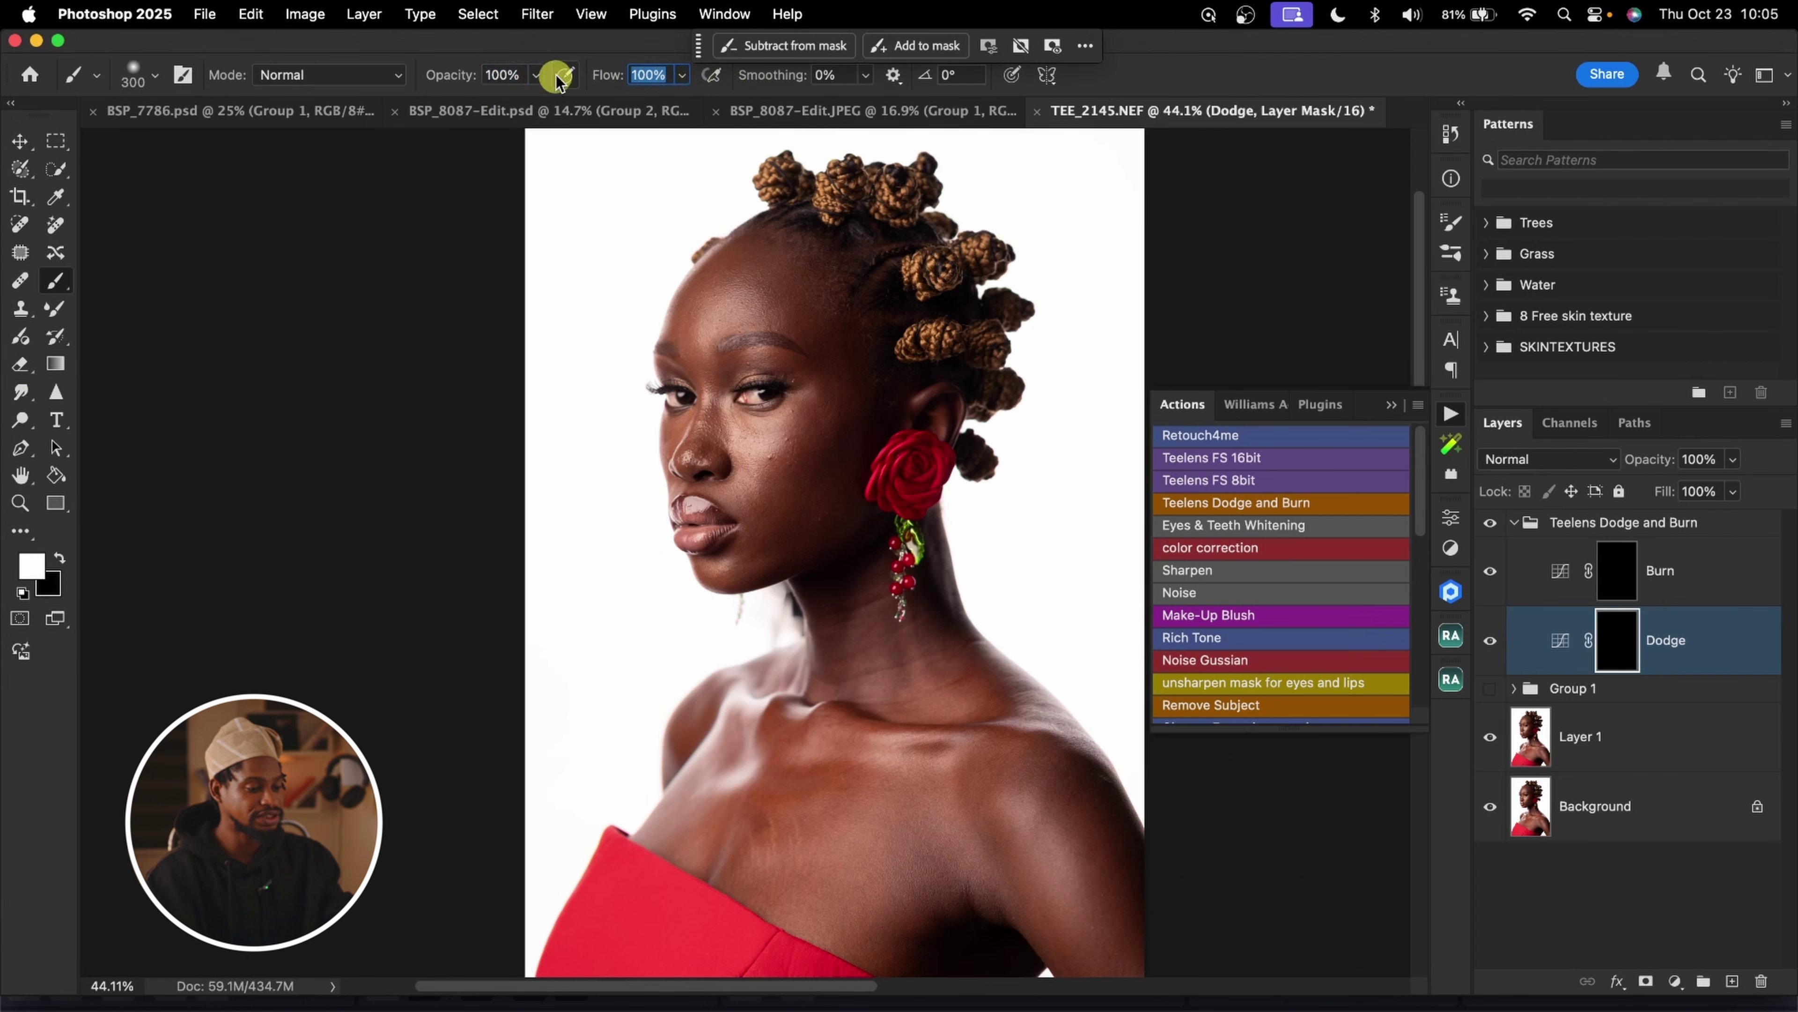
key(Return)
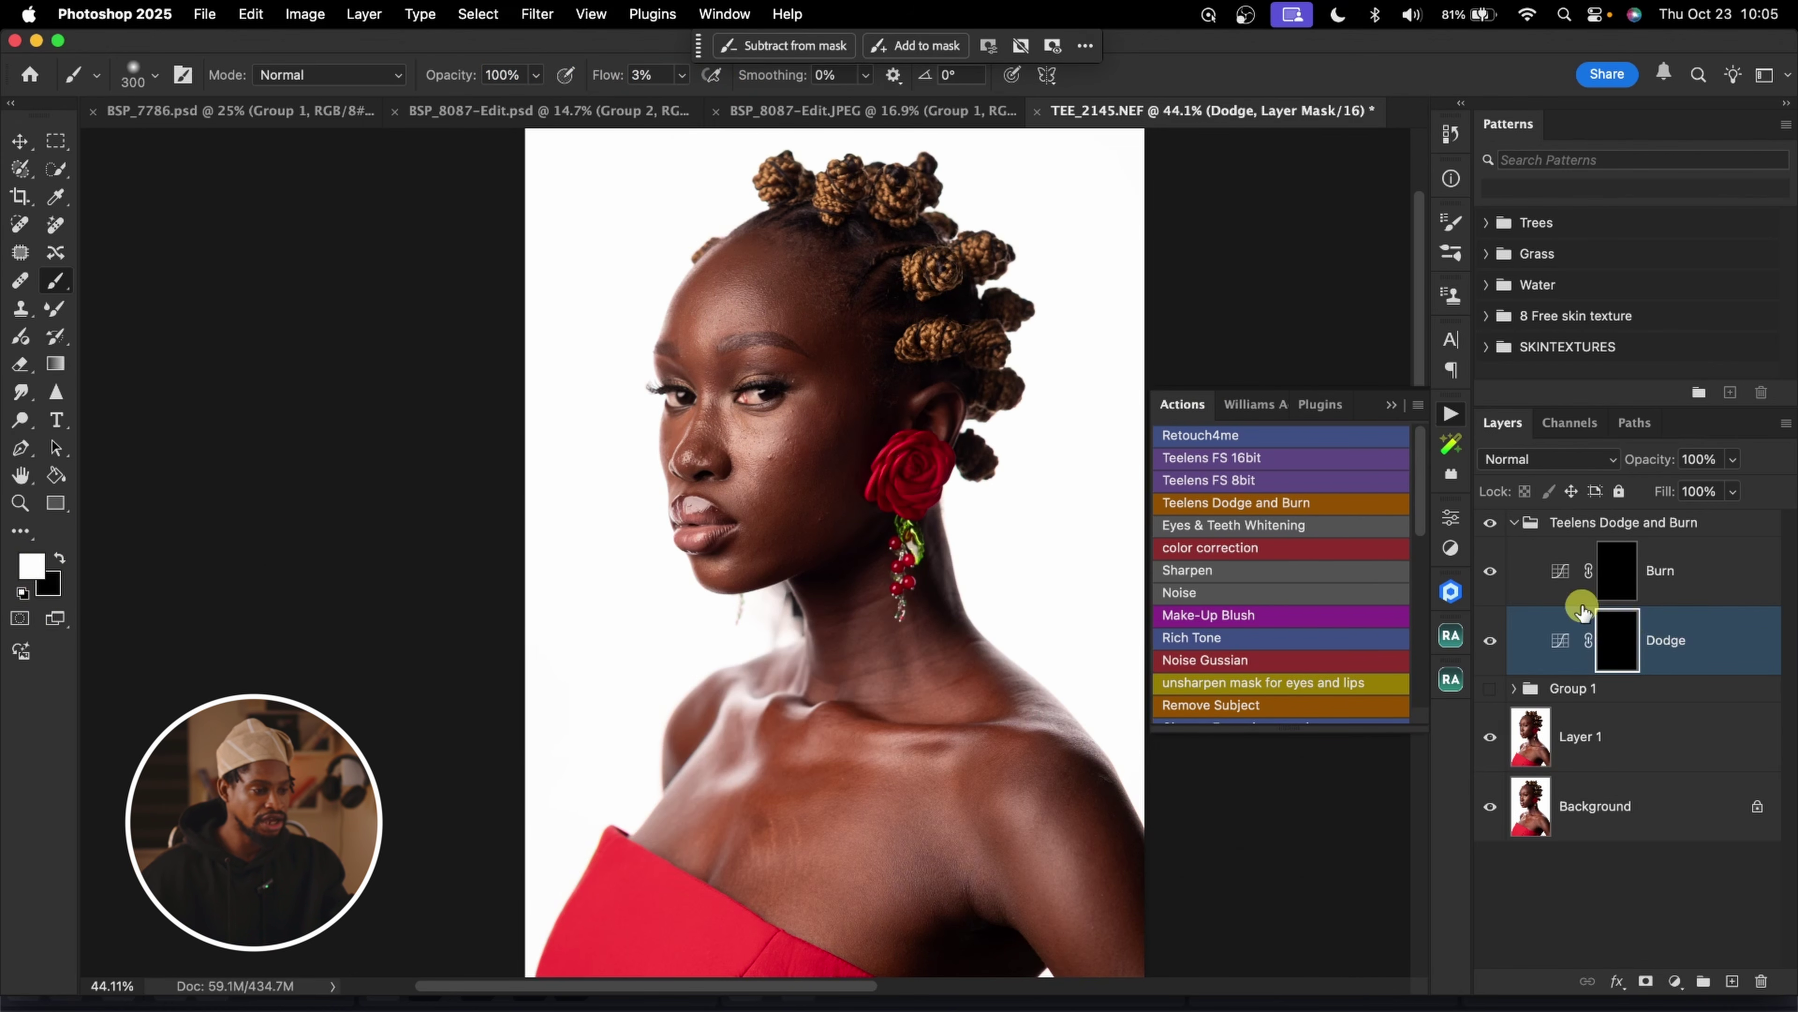
Dodge the highlight on the cheek below the eye with the soft brush at about 150 px
key([)
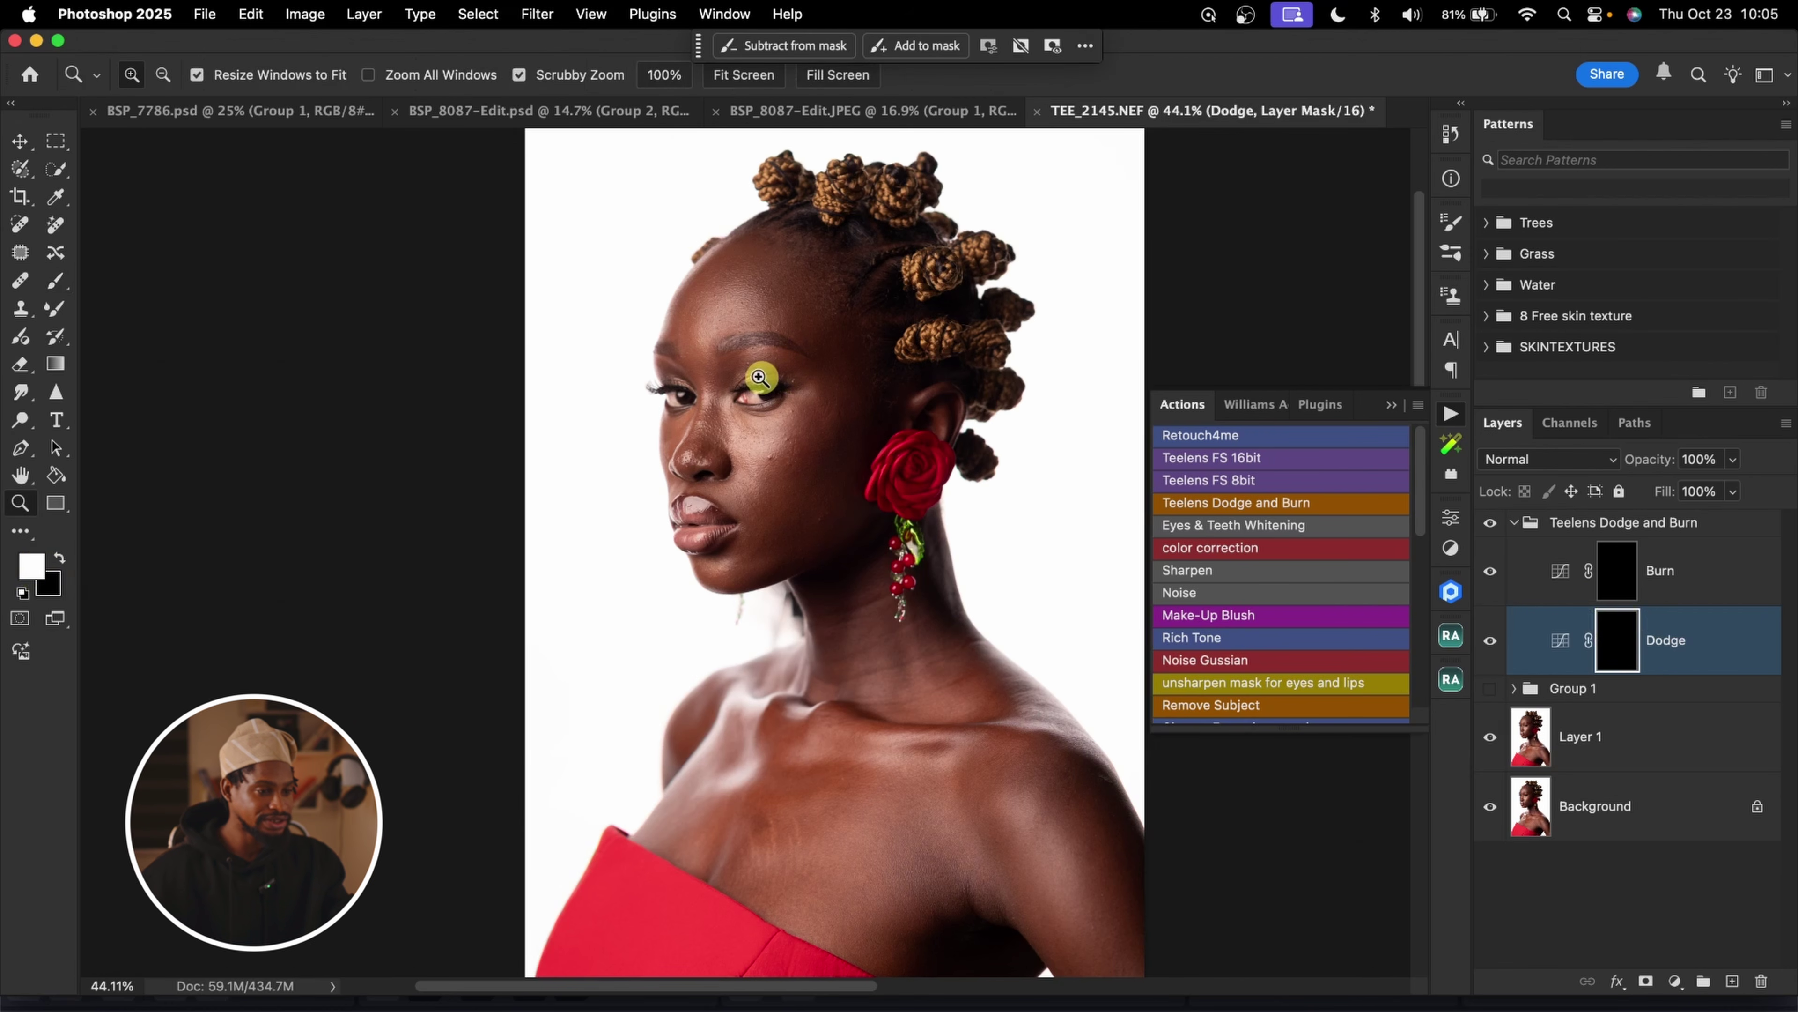
scroll(758, 397, up, 3)
key([)
key([)
key([)
key([)
mouse_move(733, 519)
mouse_down()
mouse_move(747, 562)
mouse_move(810, 460)
mouse_move(723, 494)
mouse_move(794, 519)
mouse_up()
key(])
key(])
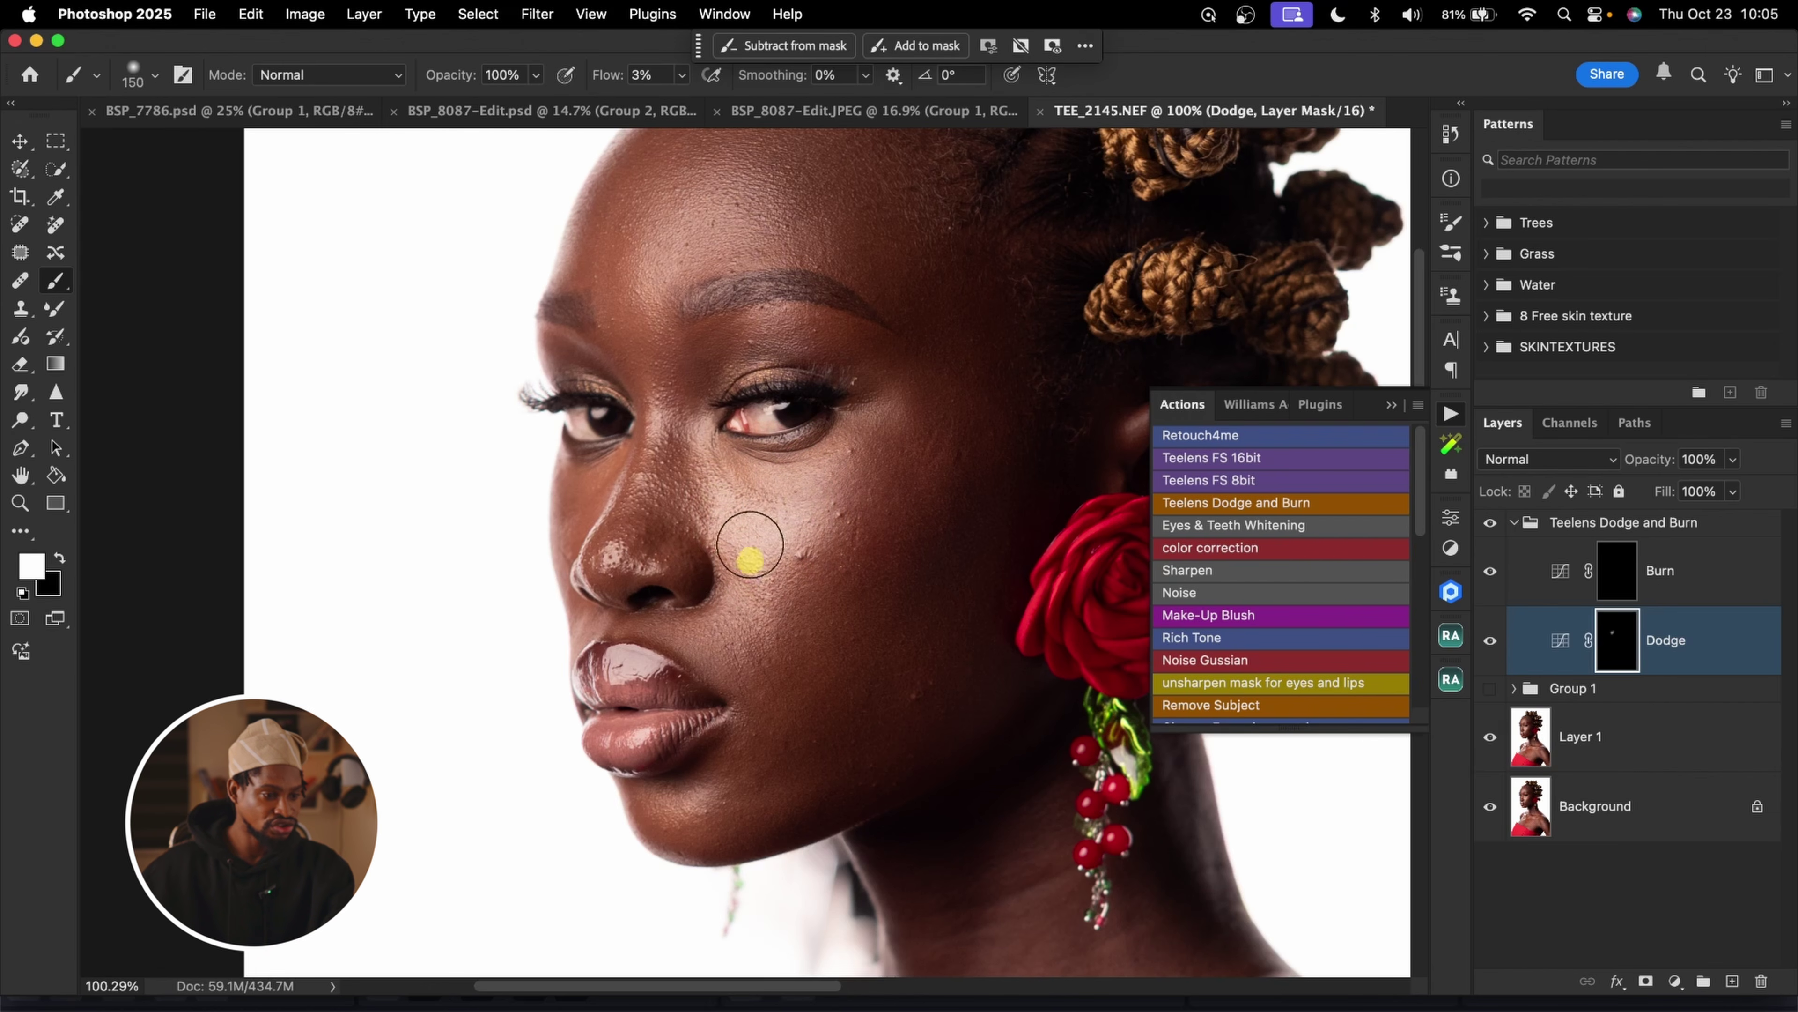
Dodge the highlights on the nose with the brush reduced to 90 px
key([)
key([)
key([)
key([)
key([)
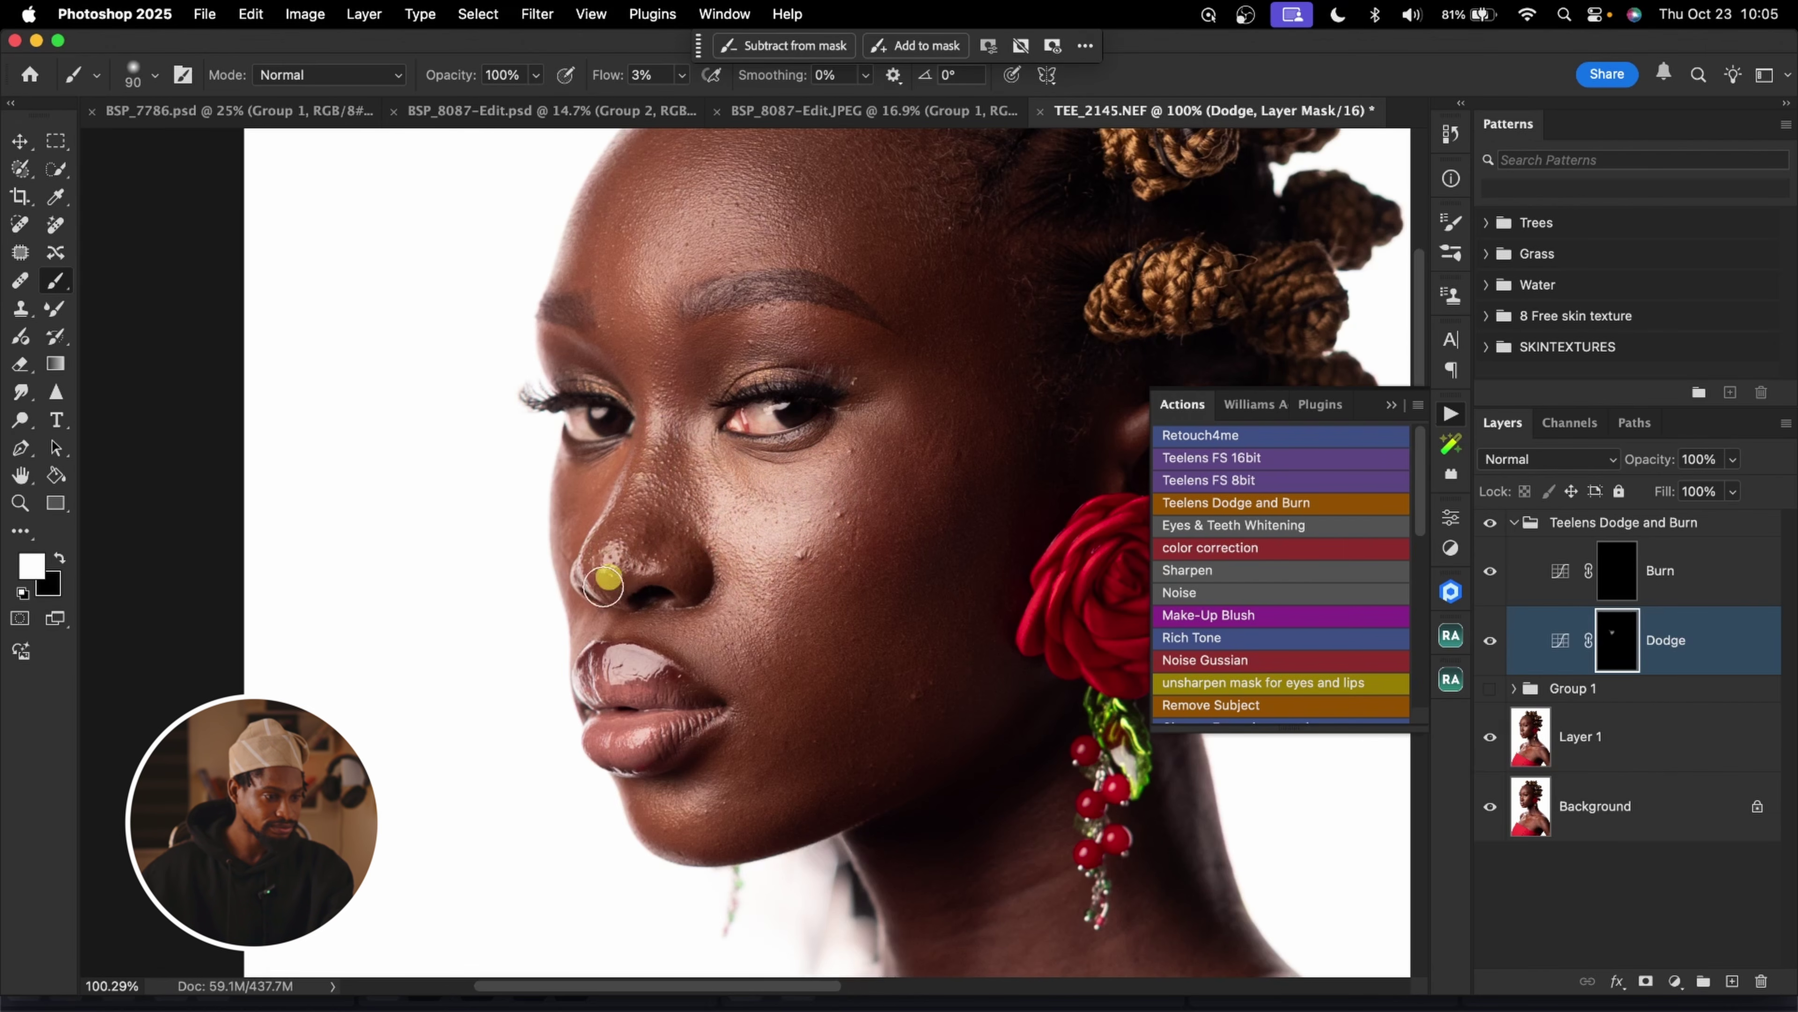
Dodge the forehead highlight above the eyebrow with the brush at 150 px
key(])
key(])
key(])
mouse_move(844, 323)
mouse_down()
mouse_move(876, 383)
mouse_move(881, 475)
mouse_up()
key(])
key(])
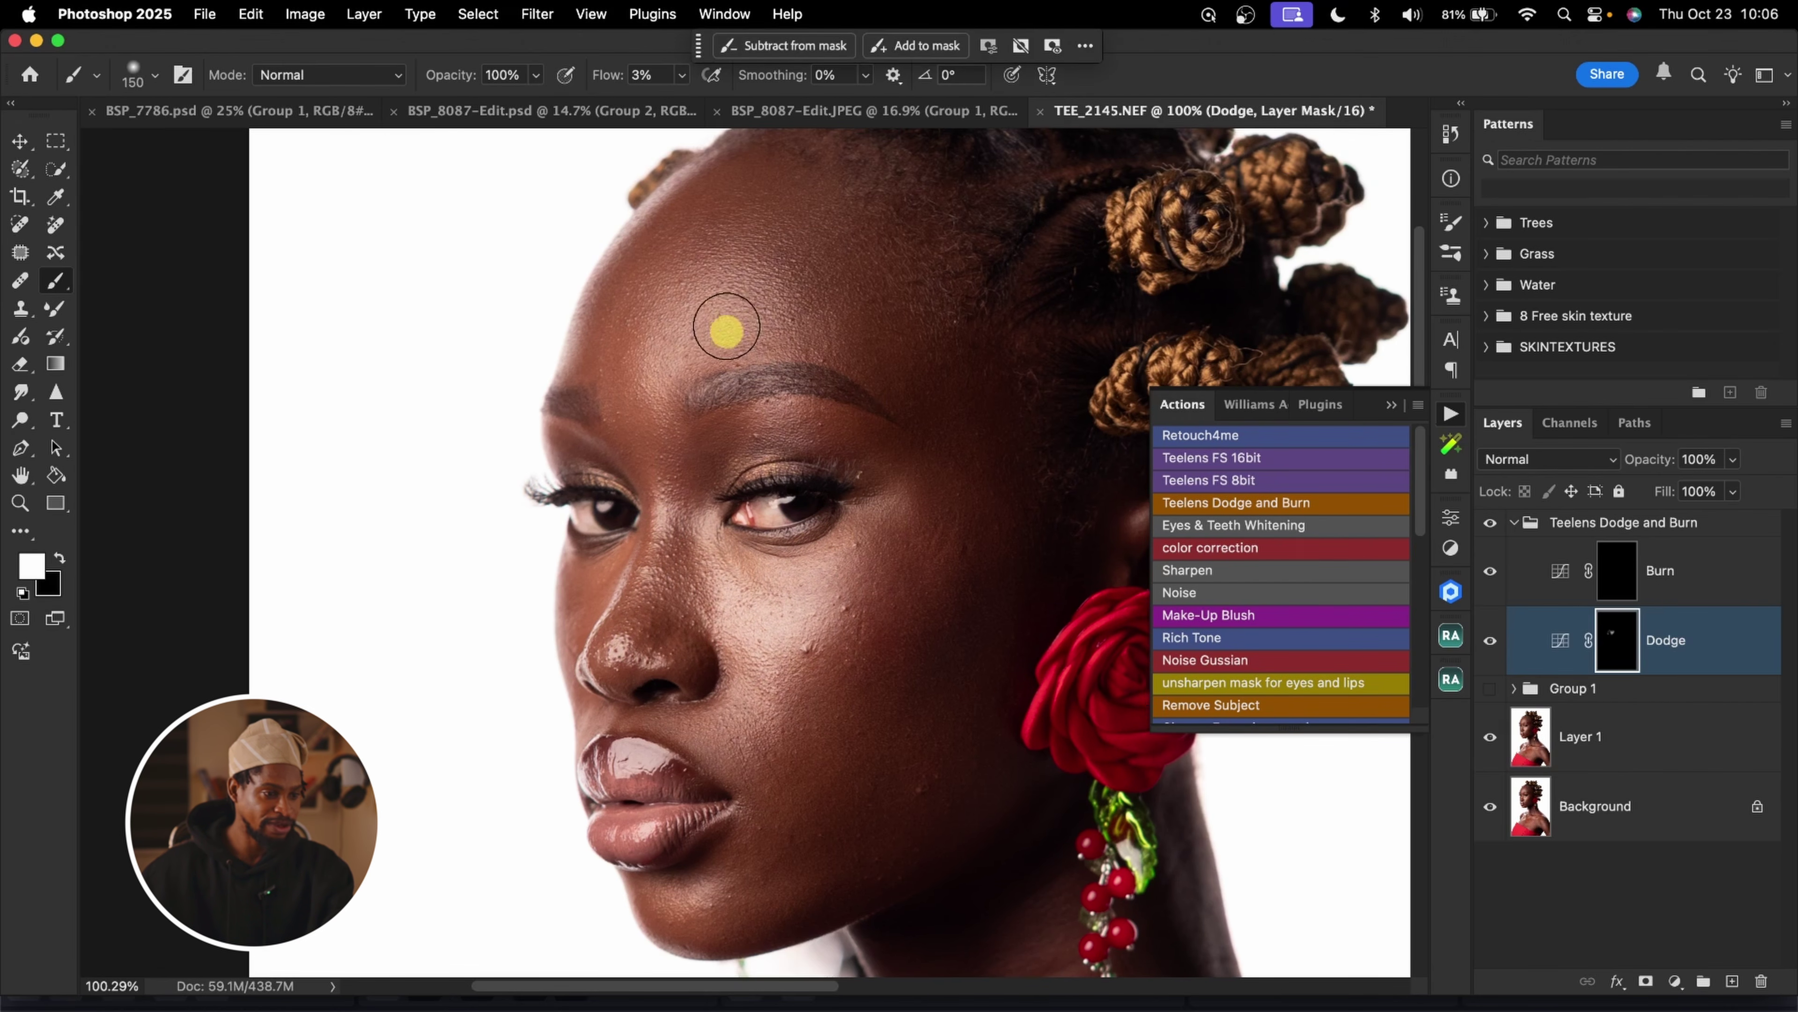
Dodge the small details in the eyes with the brush reduced to 35 px
key([)
key([)
key([)
key([)
key([)
key([)
key([)
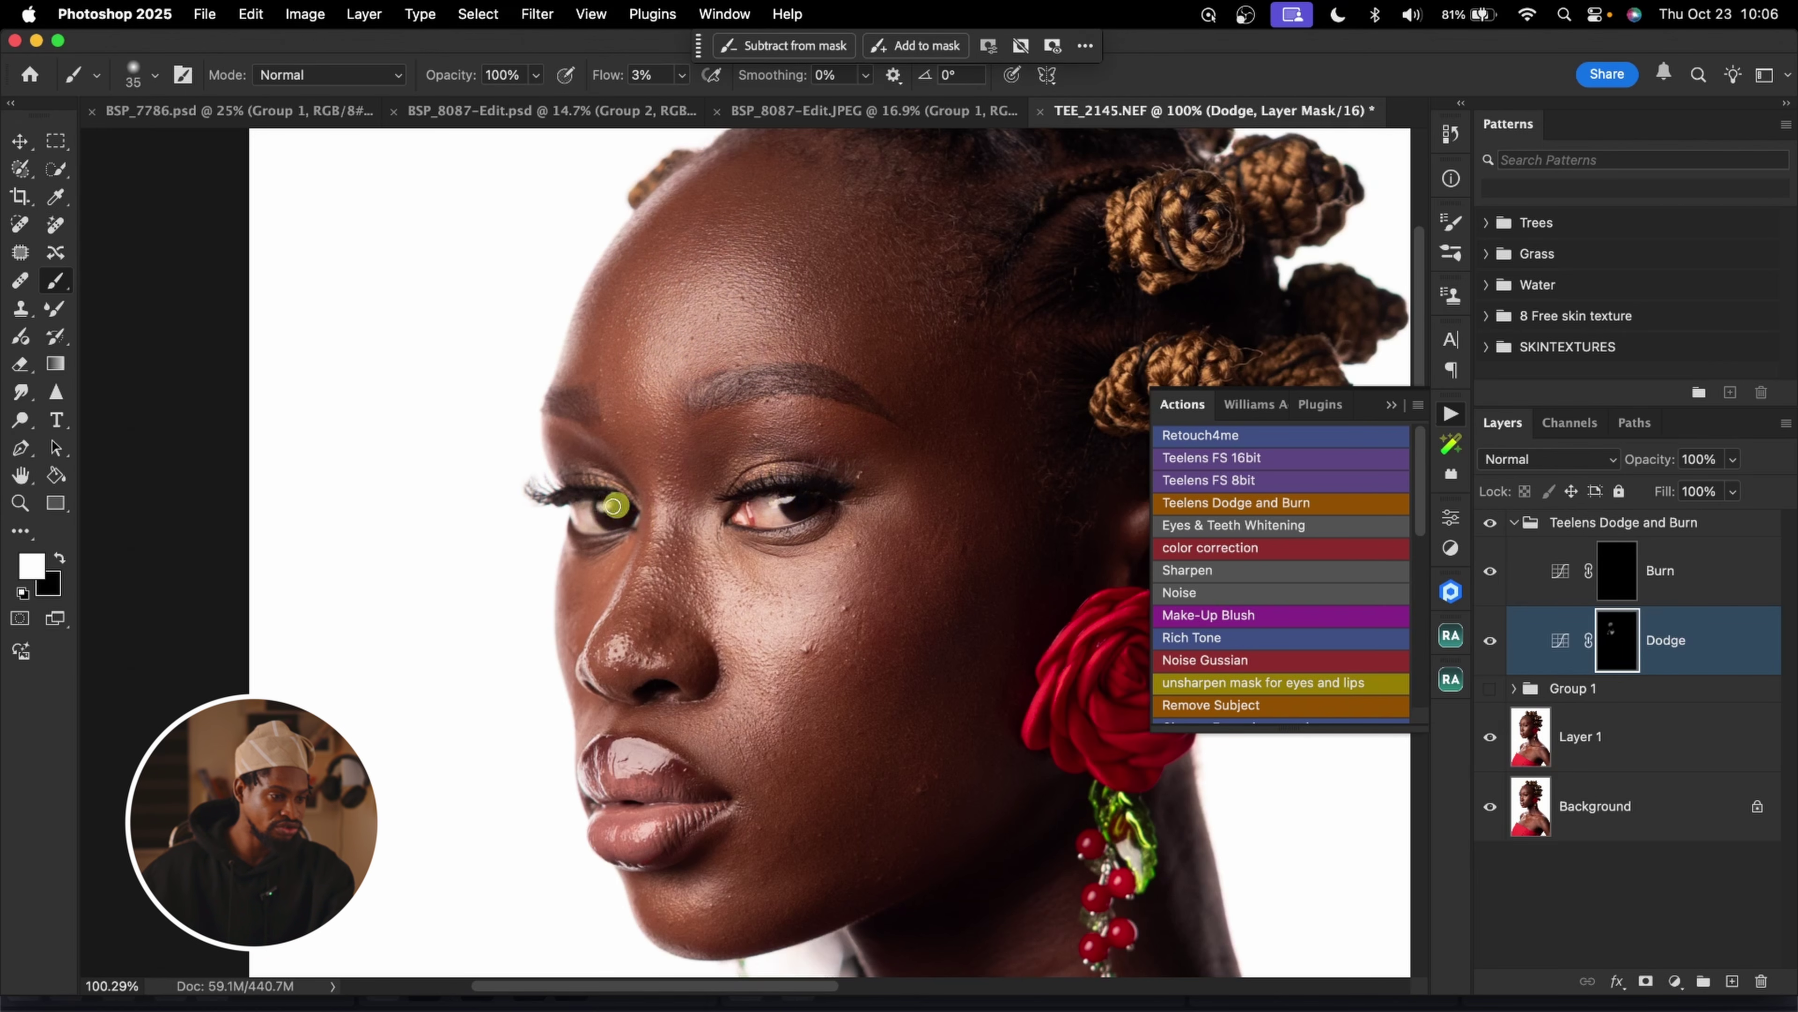
Dodge the area around the lips and chin with a 100 px brush
key(z)
mouse_move(941, 496)
mouse_down()
mouse_move(868, 582)
mouse_move(798, 595)
mouse_up()
key(b)
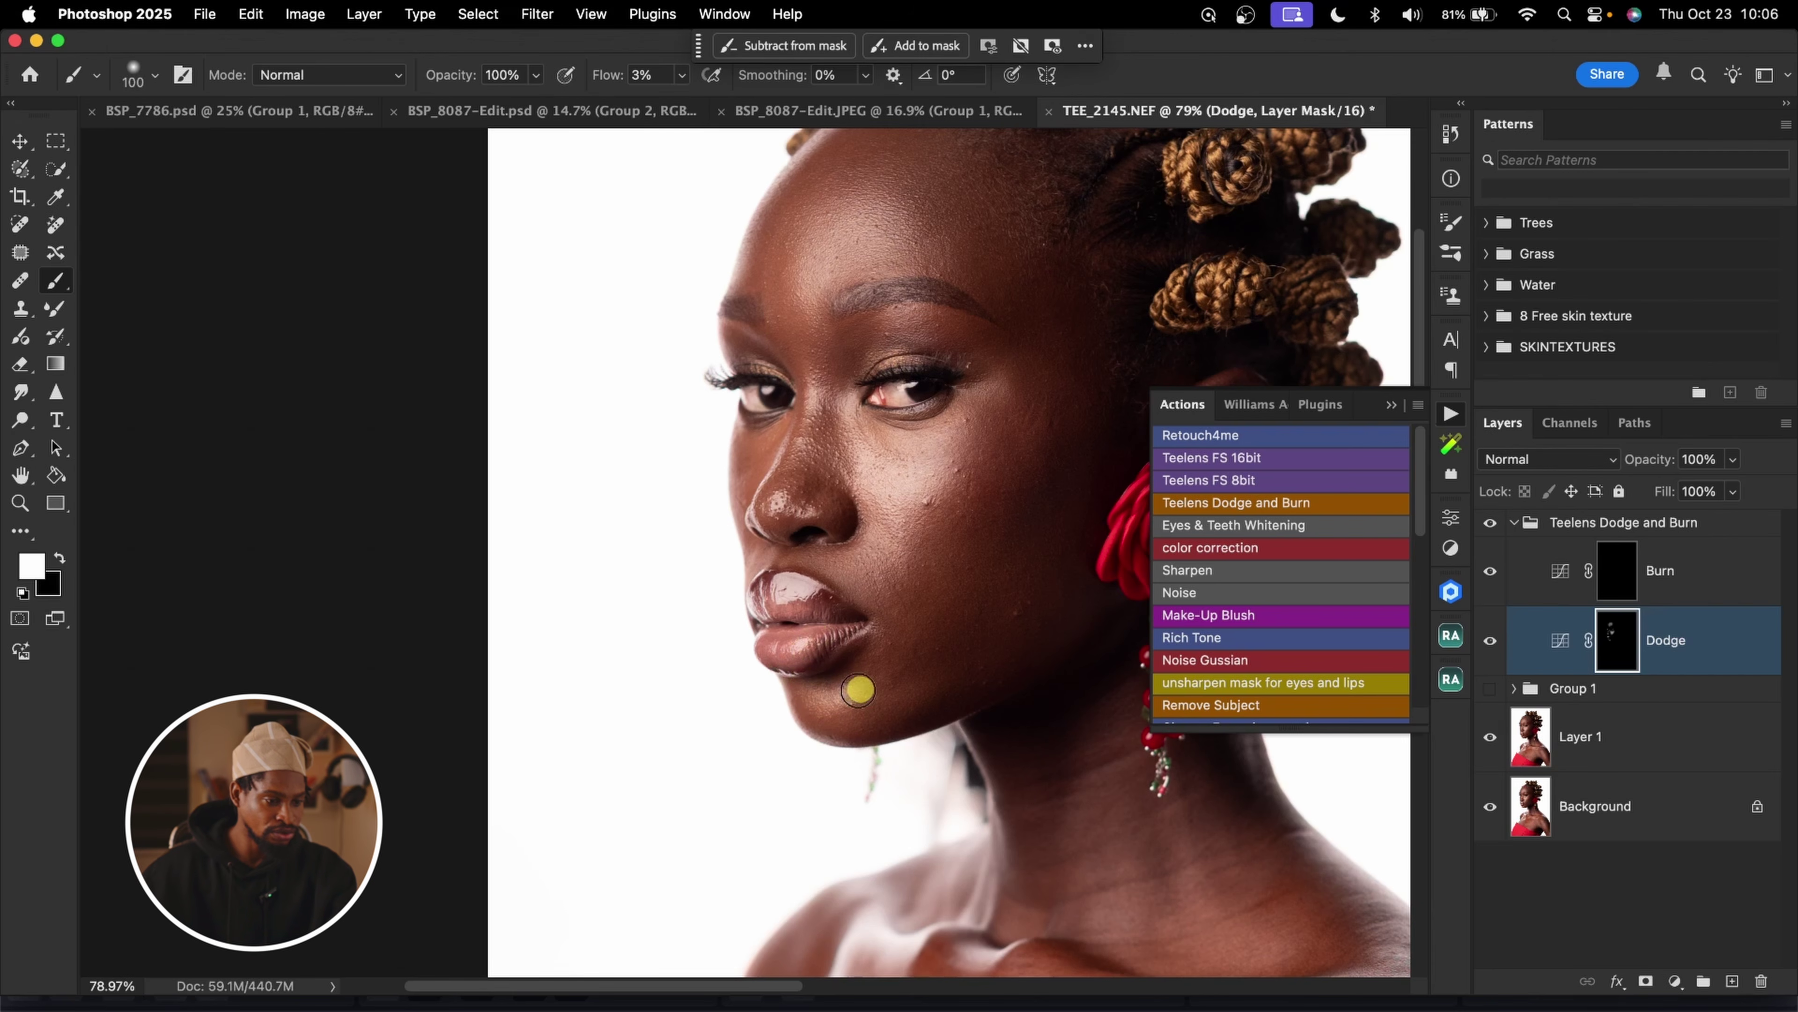
Dodge the highlights on the far shoulder and along the collarbones with a 100 to 125 px brush
key(z)
drag(1063, 535, 987, 510)
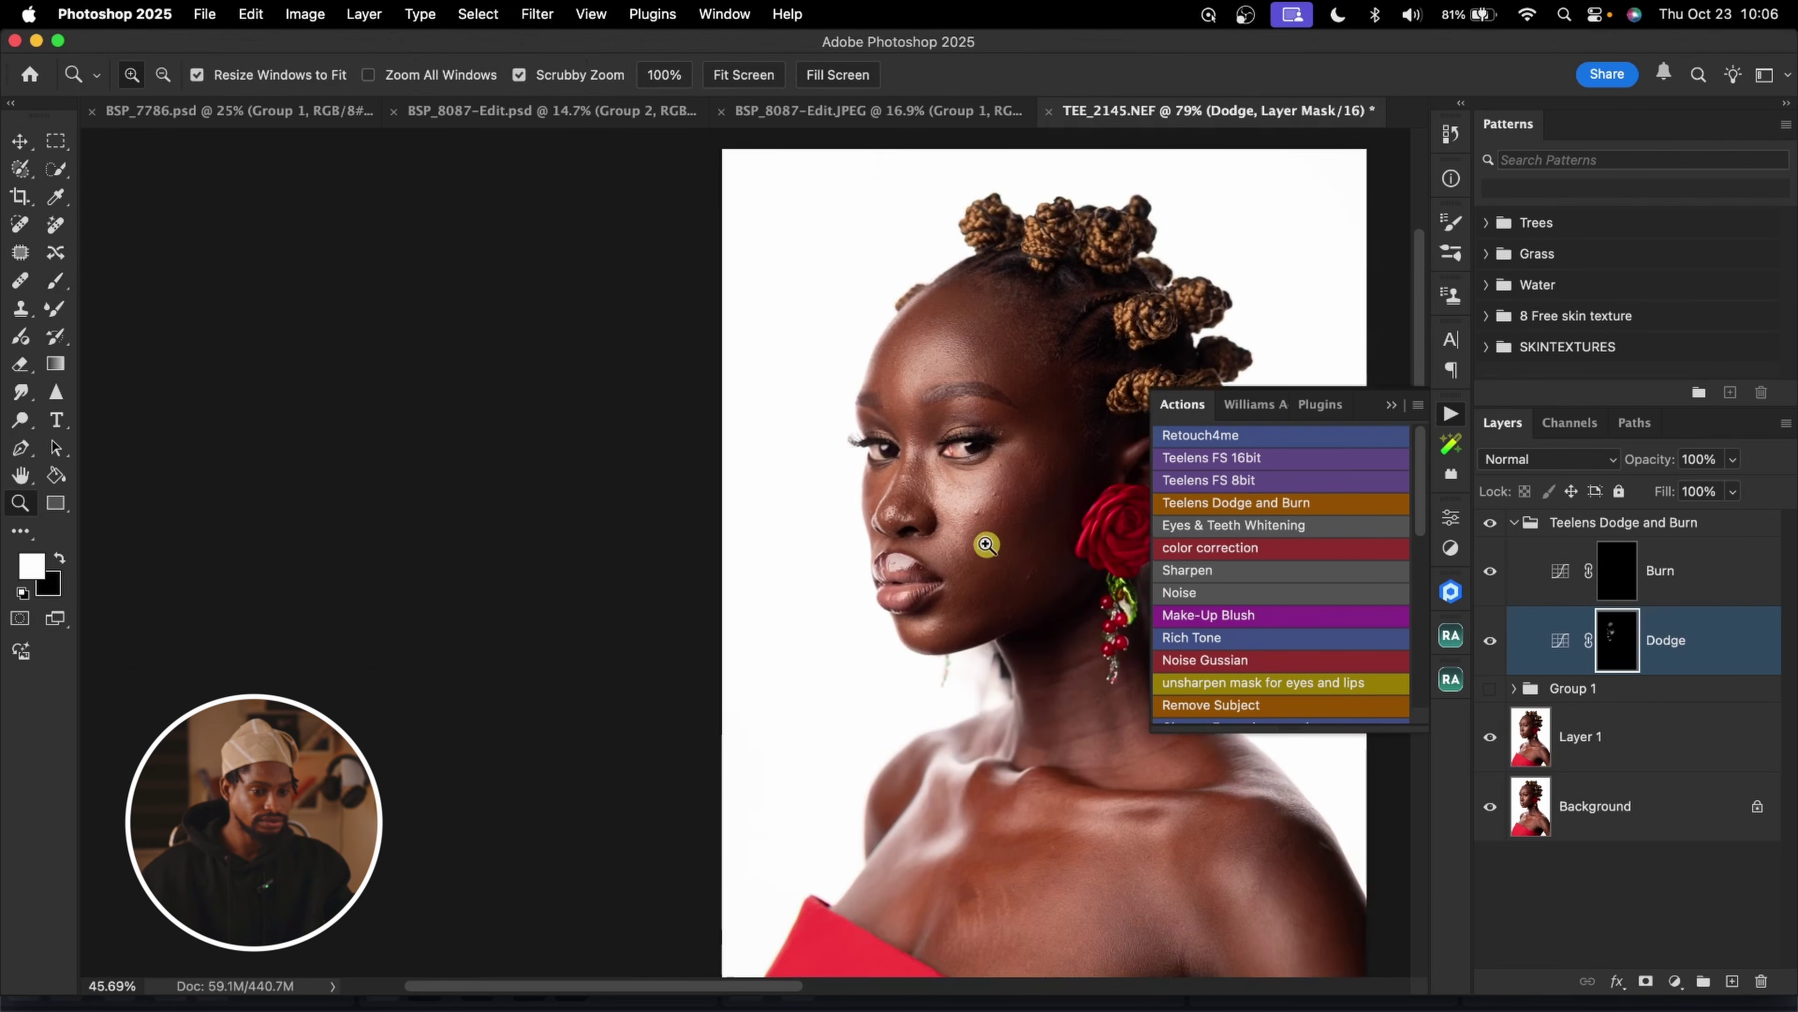
key(b)
drag(991, 623, 742, 387)
key(z)
drag(742, 583, 839, 538)
key(b)
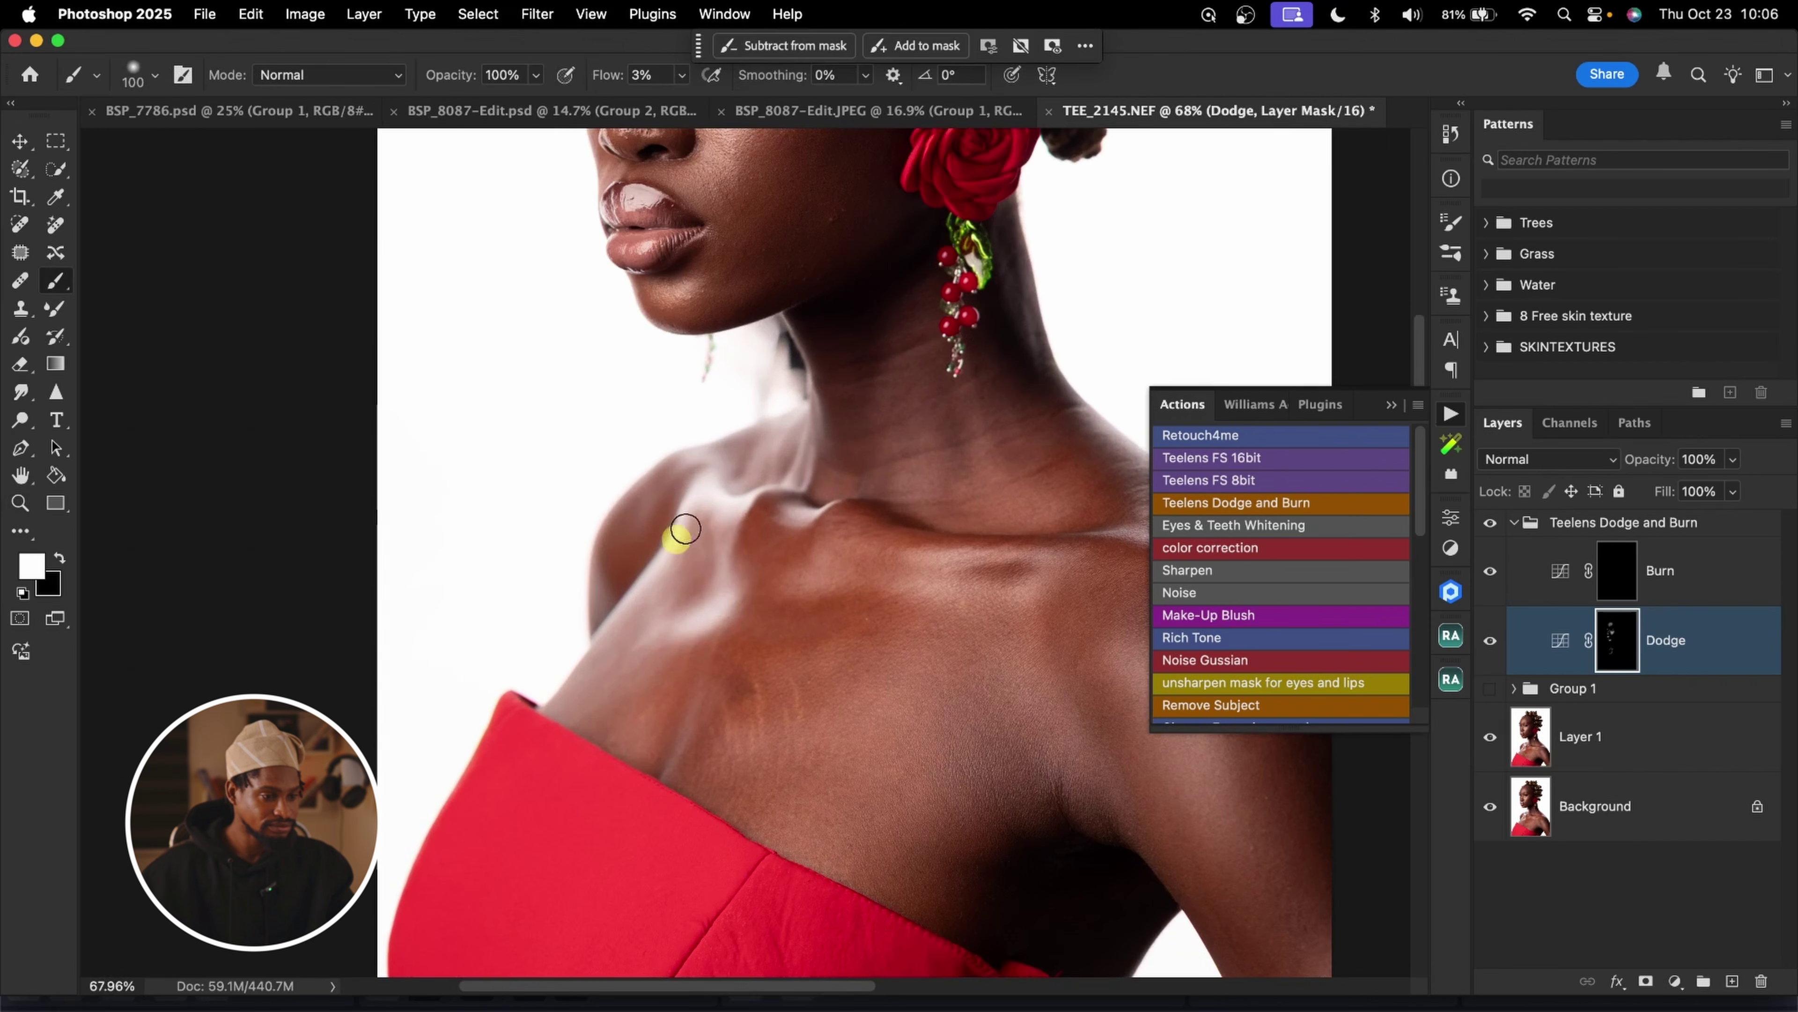
mouse_move(827, 435)
mouse_down()
mouse_move(889, 527)
mouse_move(970, 585)
mouse_move(938, 556)
mouse_move(977, 548)
mouse_up()
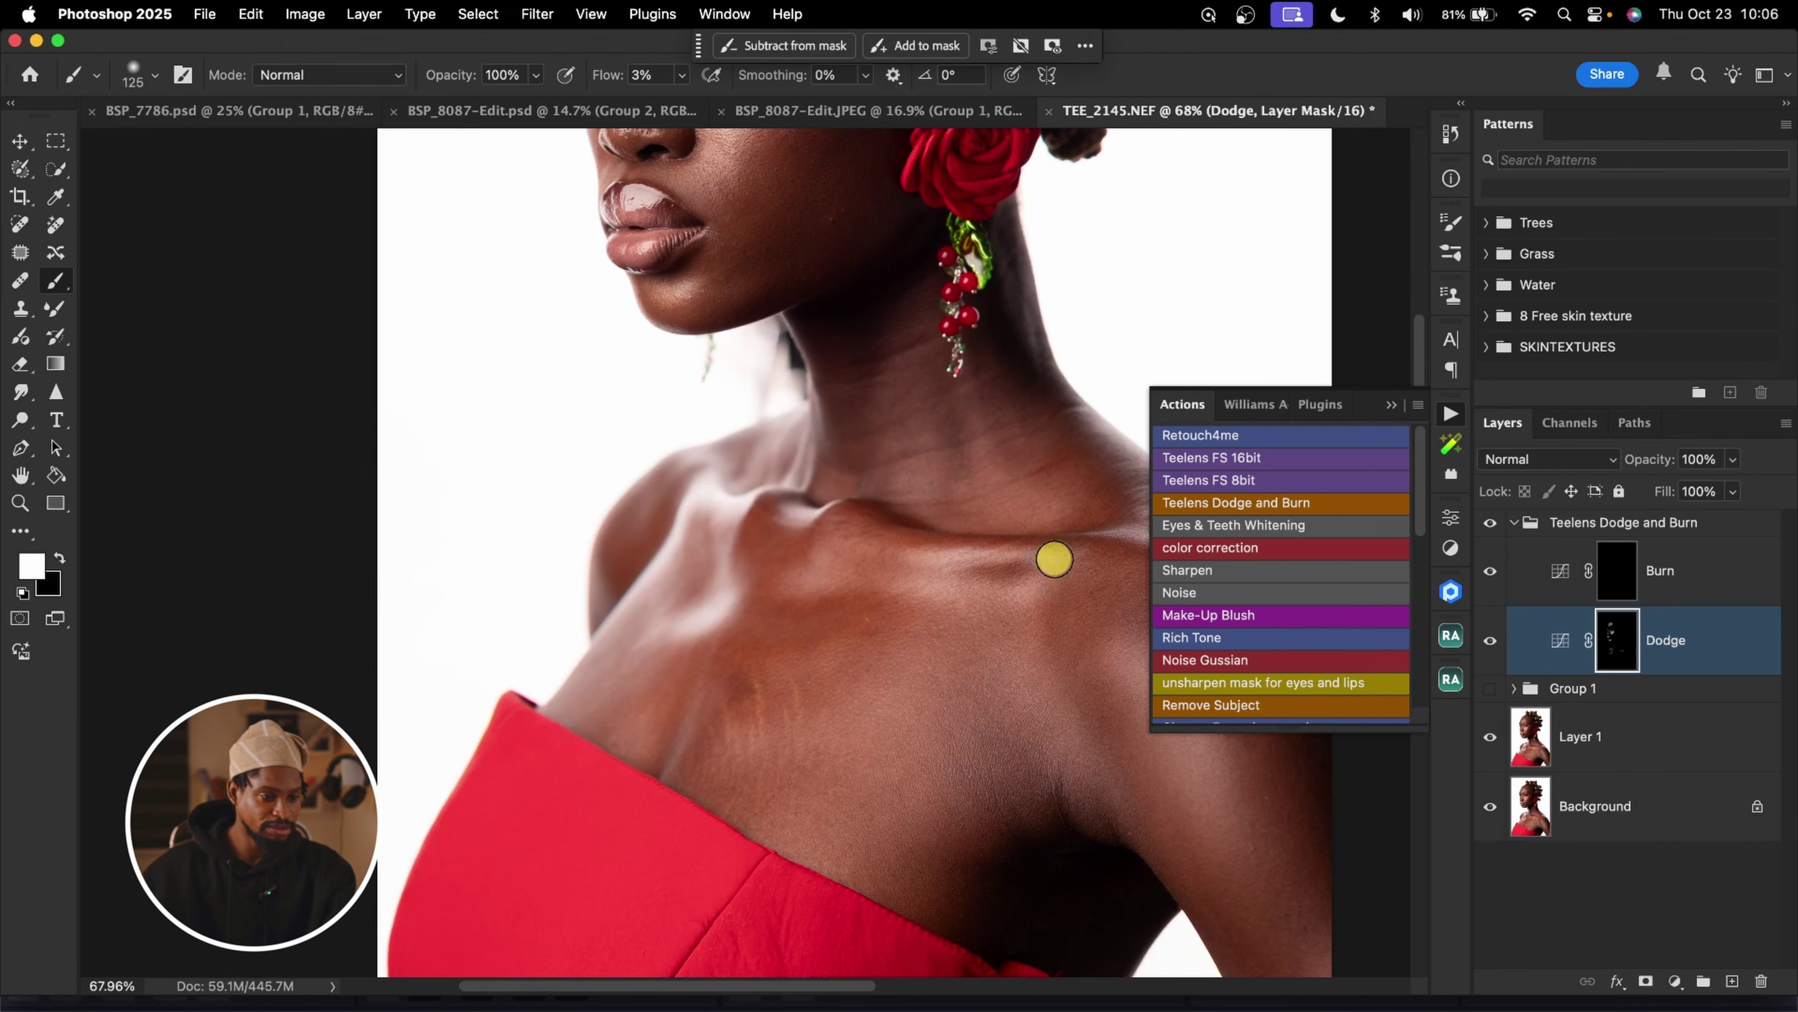
Dodge the near shoulder and upper arm on the Dodge mask with a larger brush
scroll(803, 542, right, 6)
scroll(803, 542, down, 2)
key(bracketright)
key(bracketright)
key(bracketright)
key(bracketright)
key(bracketright)
mouse_move(930, 655)
mouse_down()
mouse_move(981, 726)
mouse_move(939, 515)
mouse_move(876, 423)
mouse_move(946, 449)
mouse_up()
Dodge the neck highlights on the Dodge mask, starting with the brush reduced to 90 px
key(bracketleft)
key(bracketleft)
key(bracketleft)
key(bracketleft)
key(bracketleft)
key(bracketleft)
key(bracketleft)
scroll(746, 345, left, 5)
scroll(746, 345, up, 2)
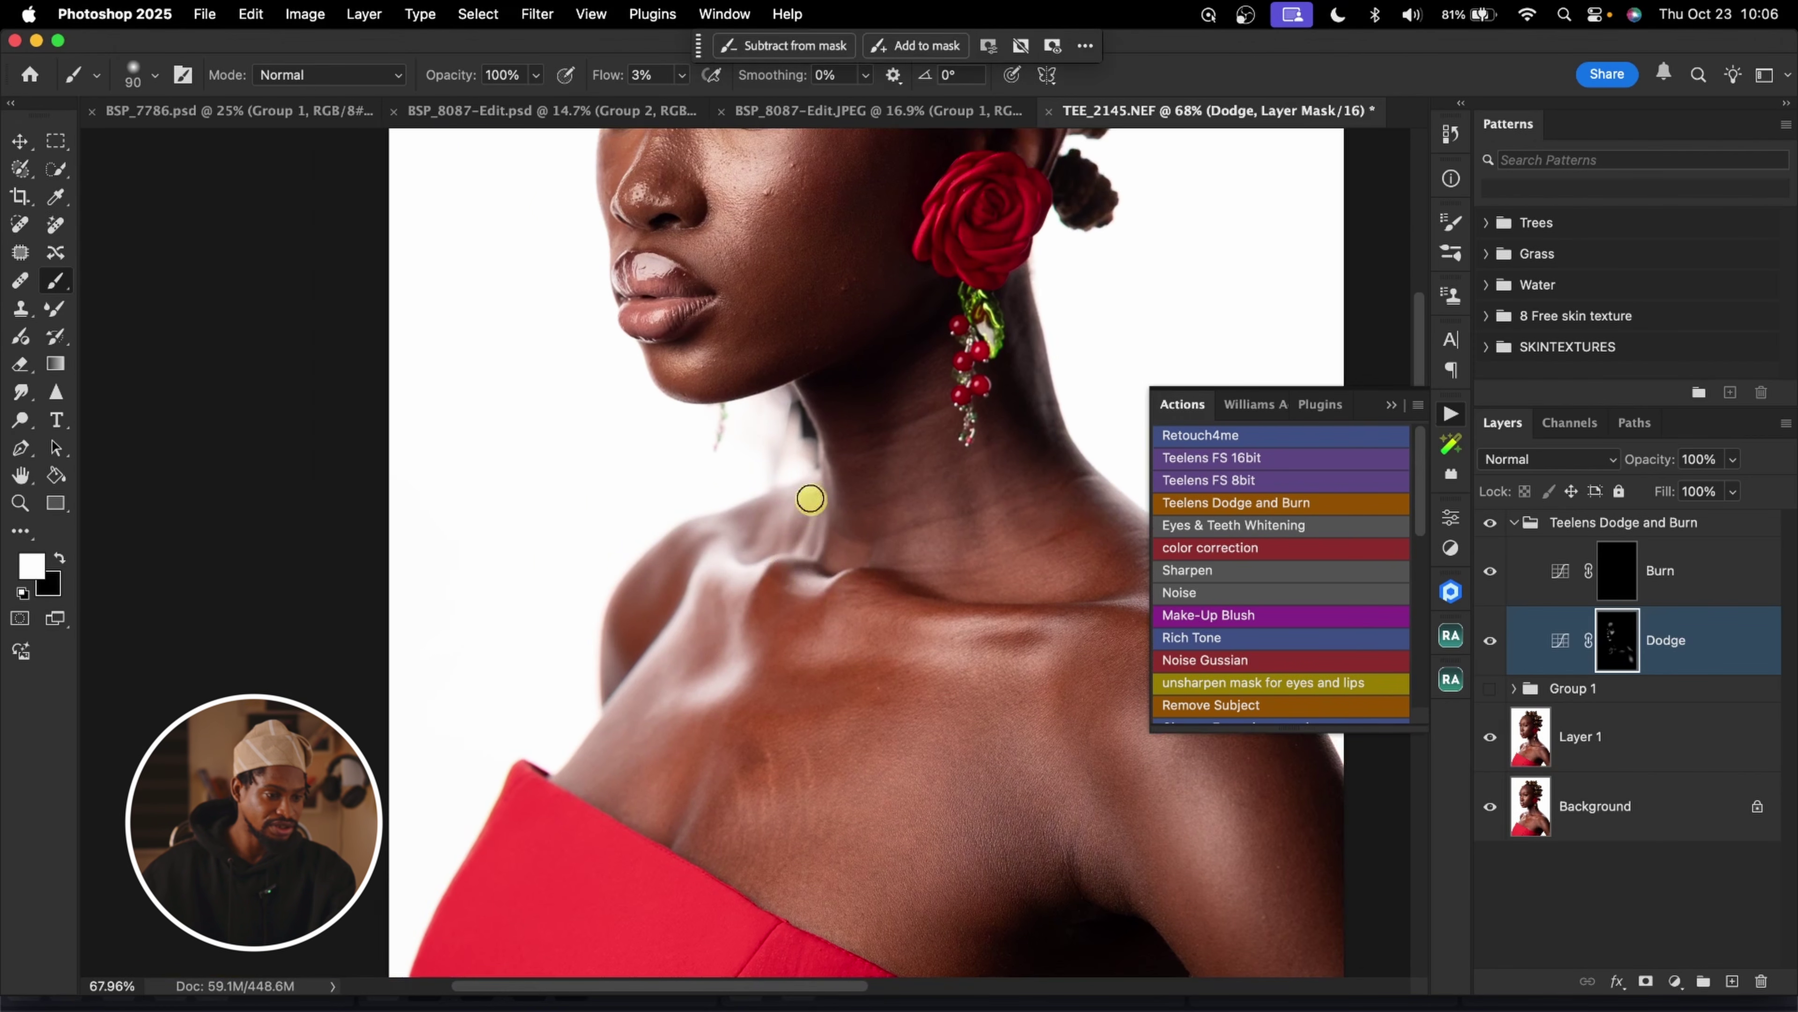
key(bracketright)
key(bracketright)
key(bracketright)
Select the Burn layer mask and burn around the eyes, eyebrow and nose bridge, reducing the brush from 80 to 50 px
mouse_move(873, 416)
mouse_down()
mouse_move(1032, 664)
mouse_move(912, 742)
mouse_up()
click(1617, 573)
key(bracketleft)
key(bracketleft)
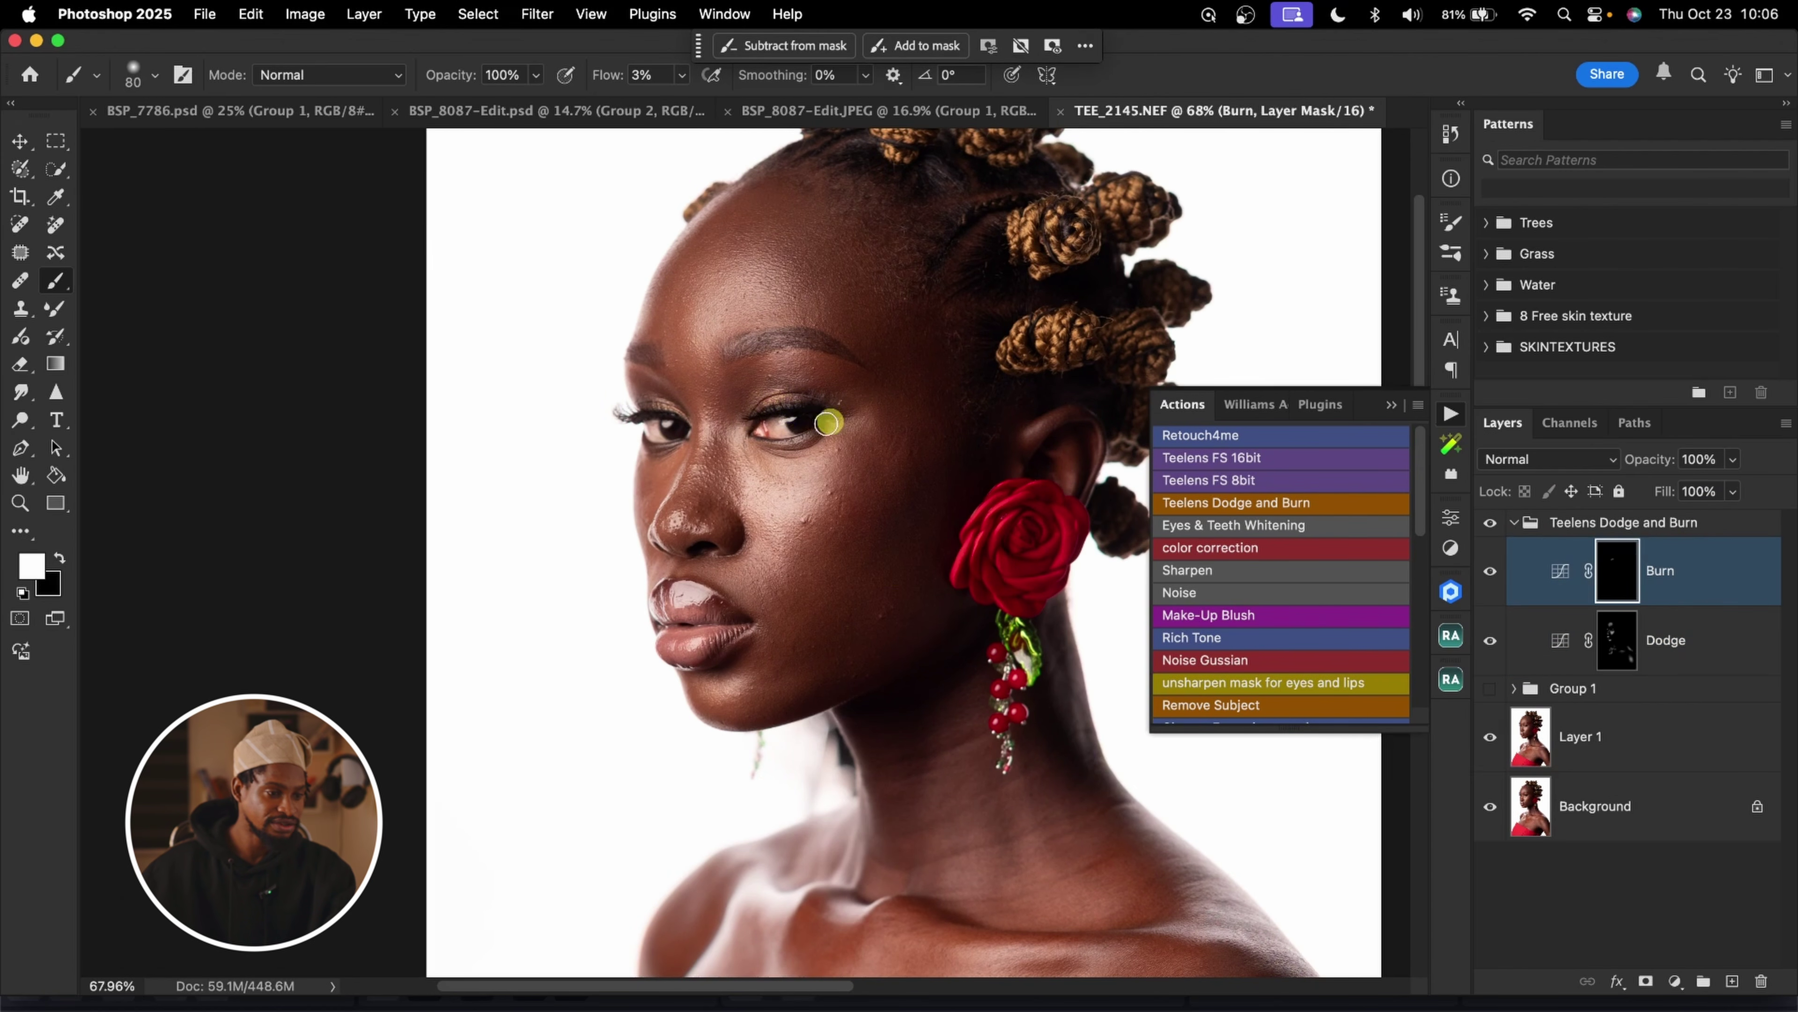
key(bracketleft)
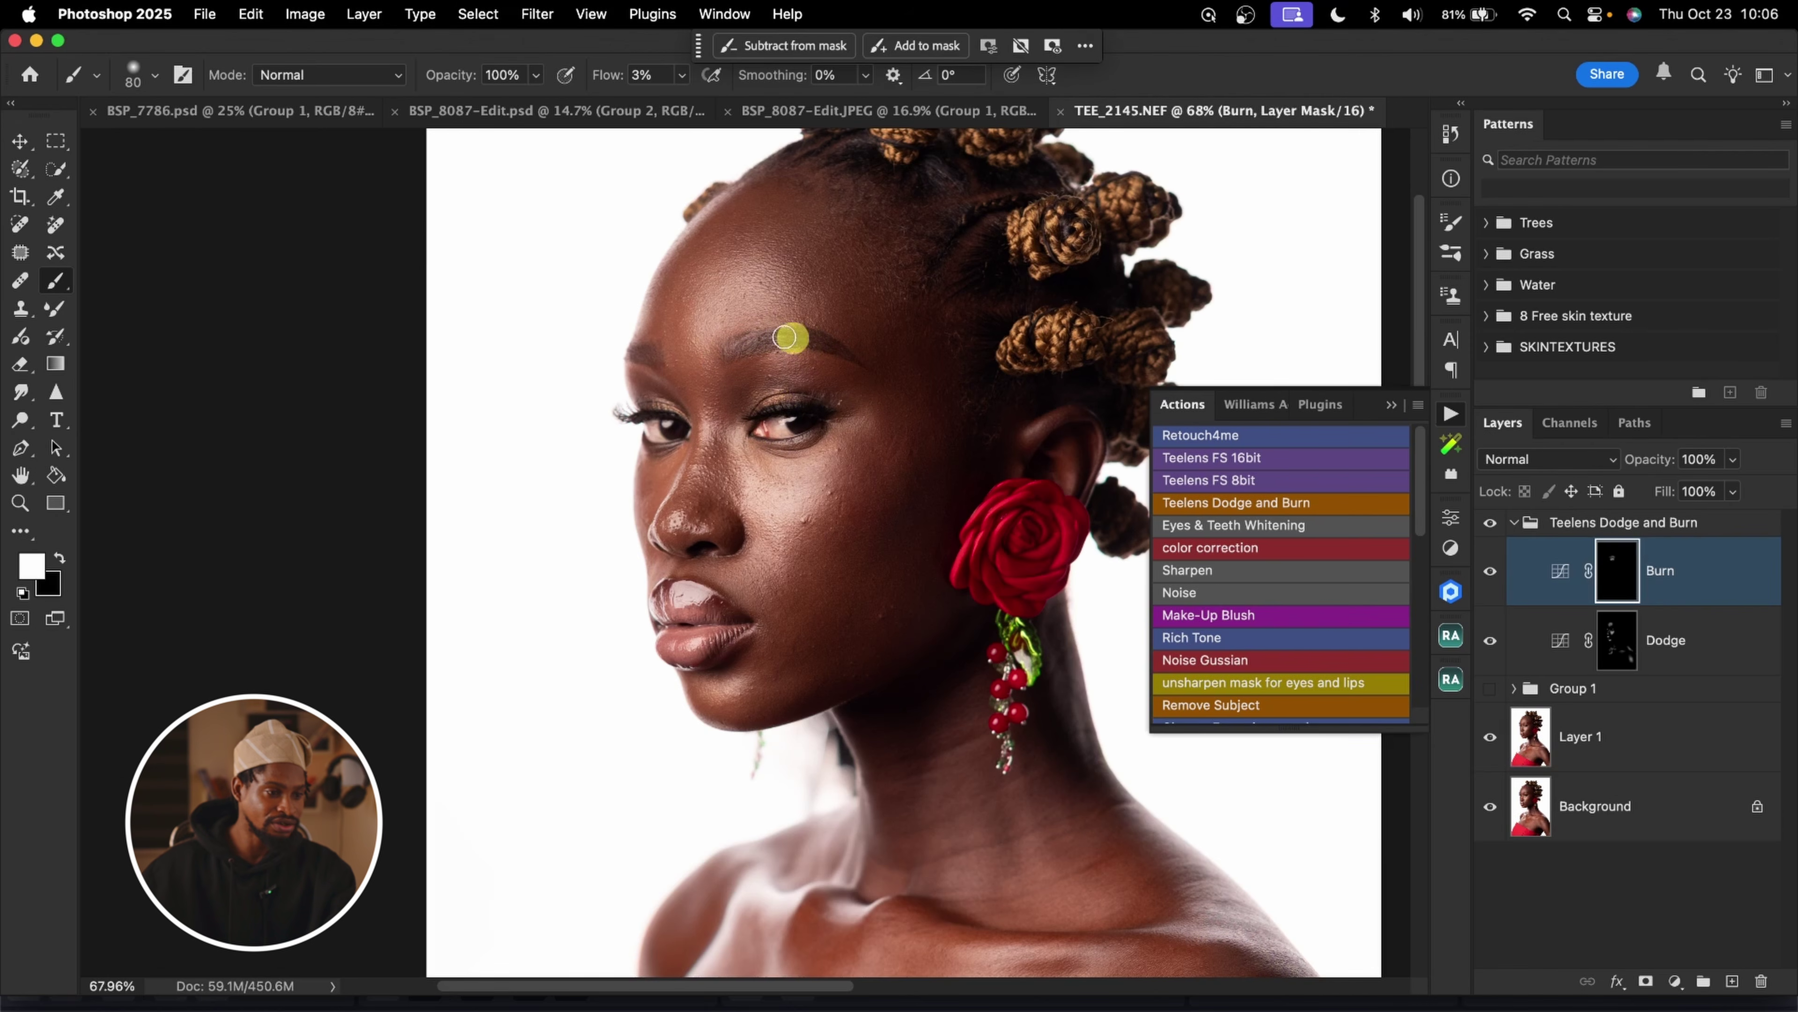
key(bracketleft)
key(bracketleft)
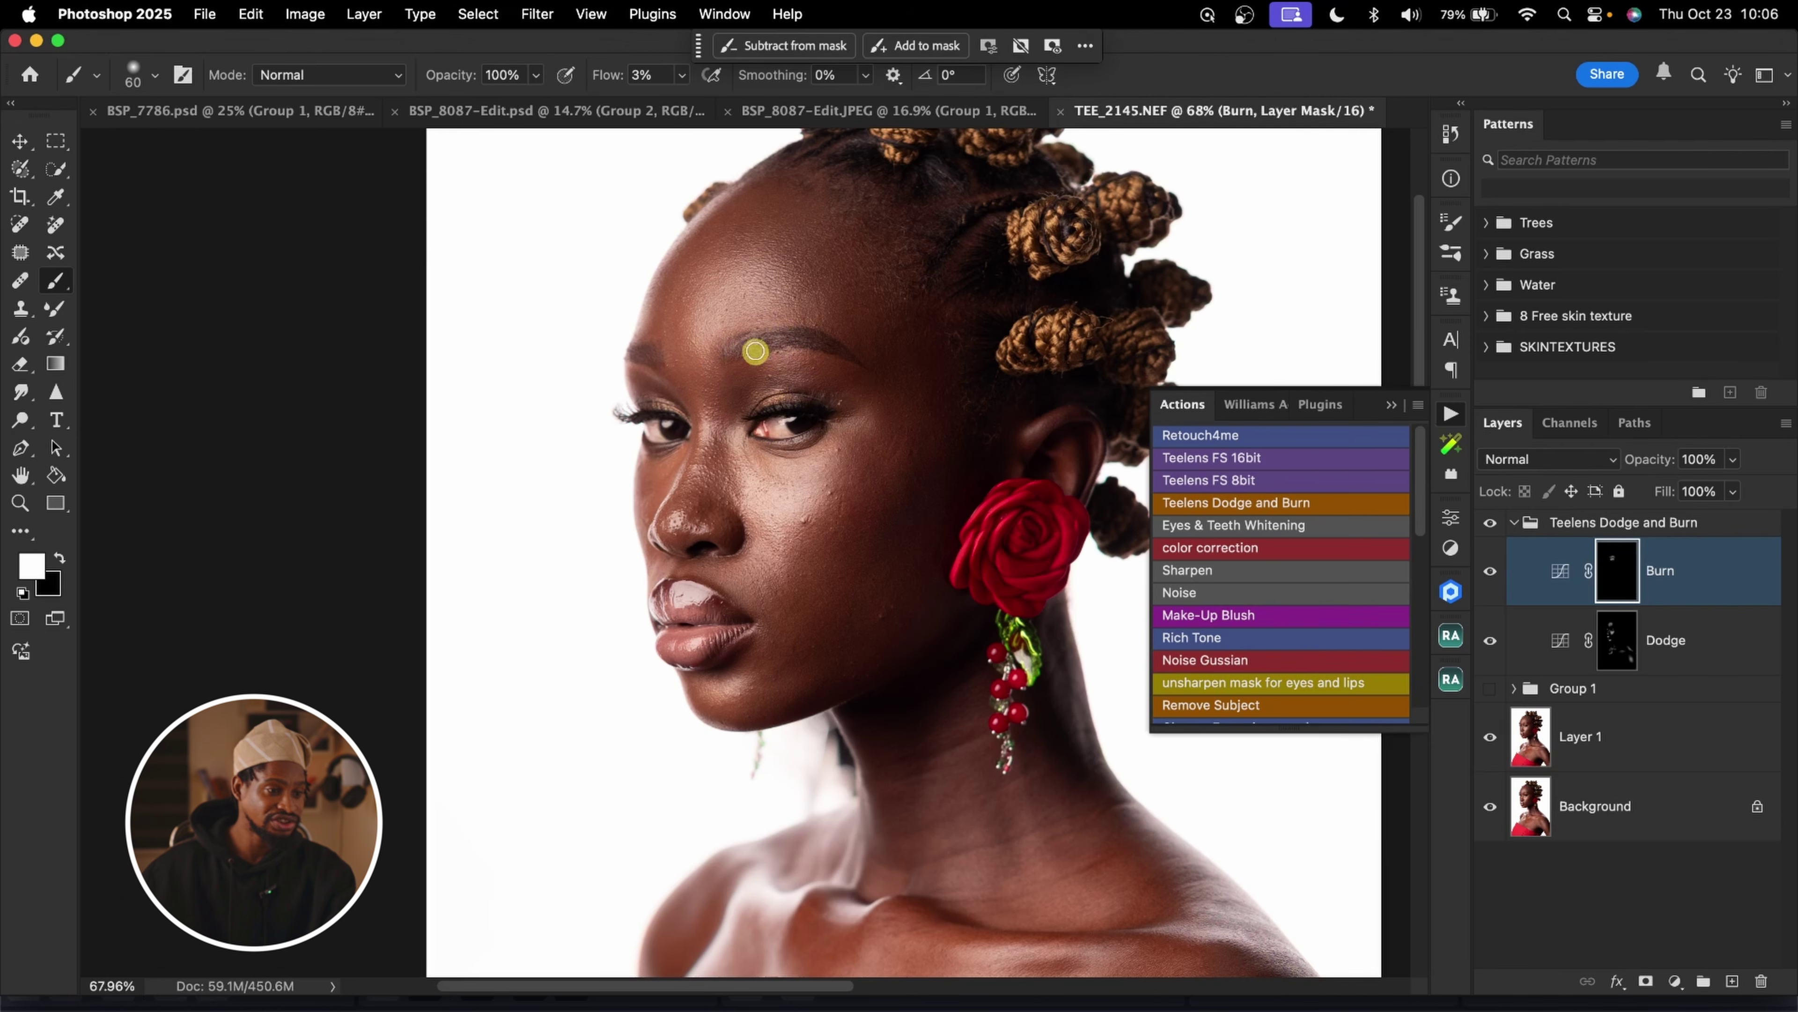
key(bracketleft)
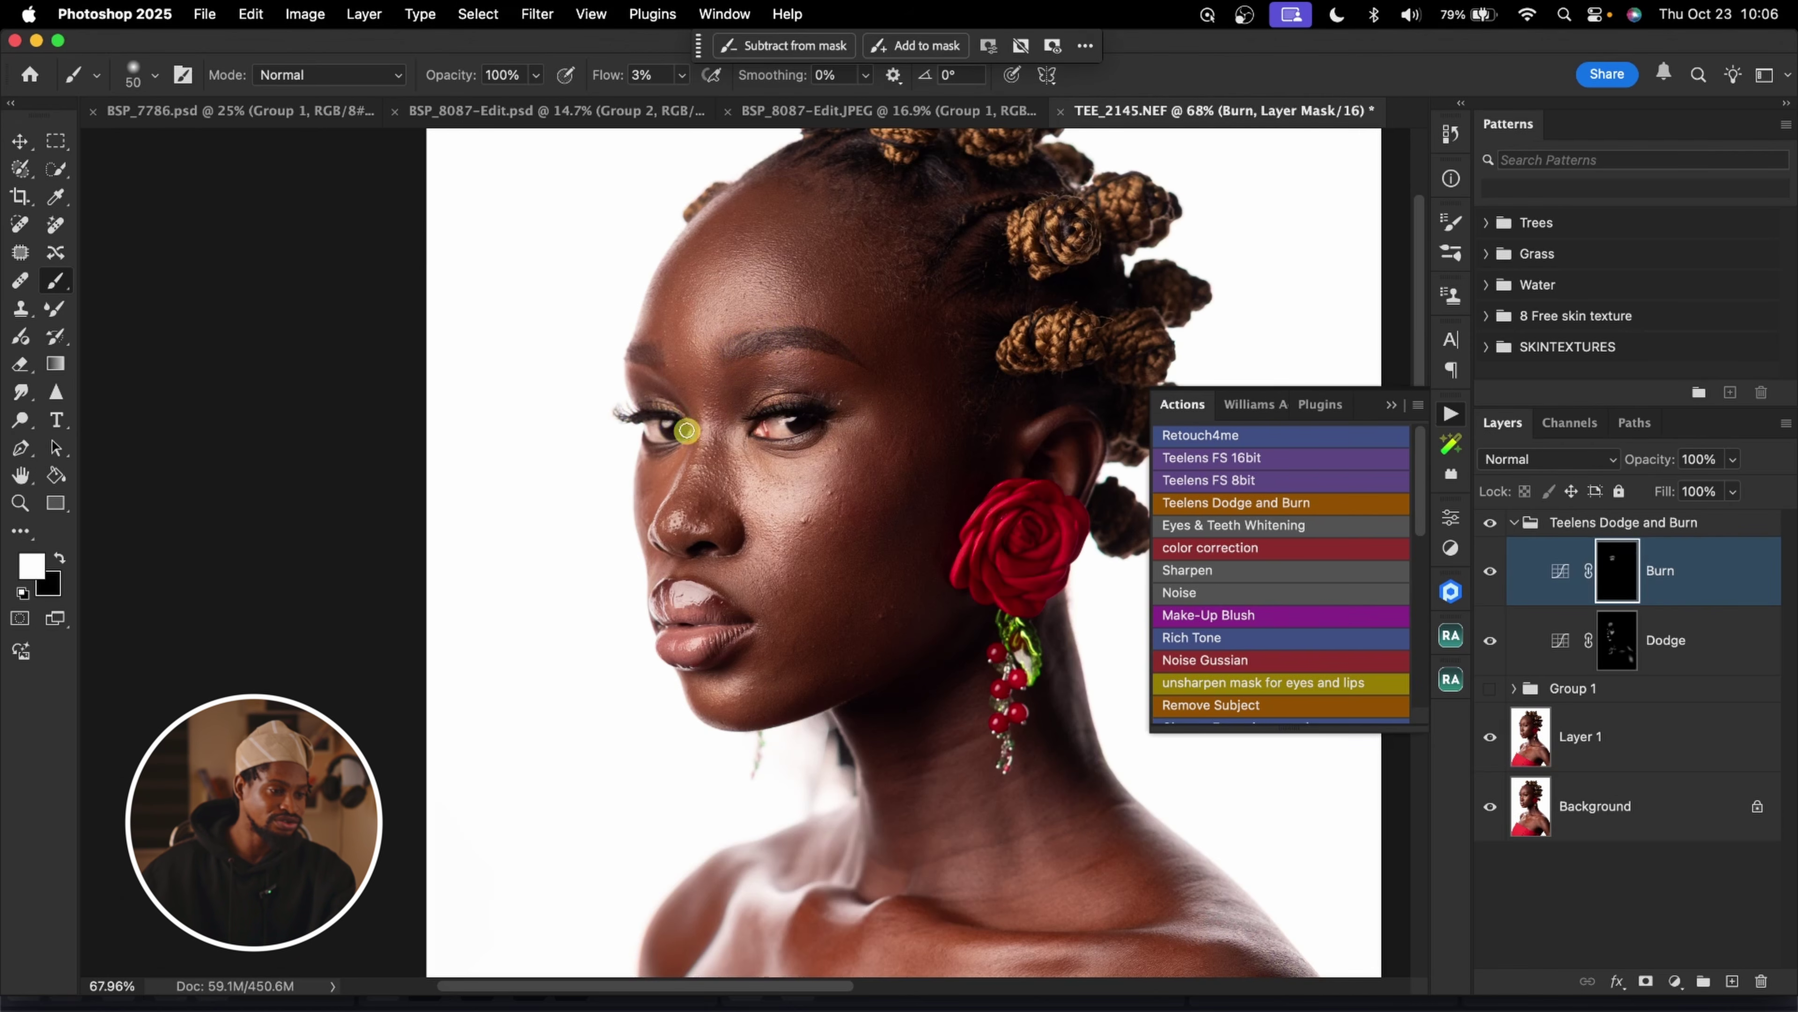
Burn the shadows on the cheek and along the jaw with the brush enlarged to about 300 px
key(bracketright)
key(bracketright)
key(bracketright)
key(bracketright)
key(bracketright)
key(bracketright)
key(bracketright)
key(bracketleft)
key(bracketleft)
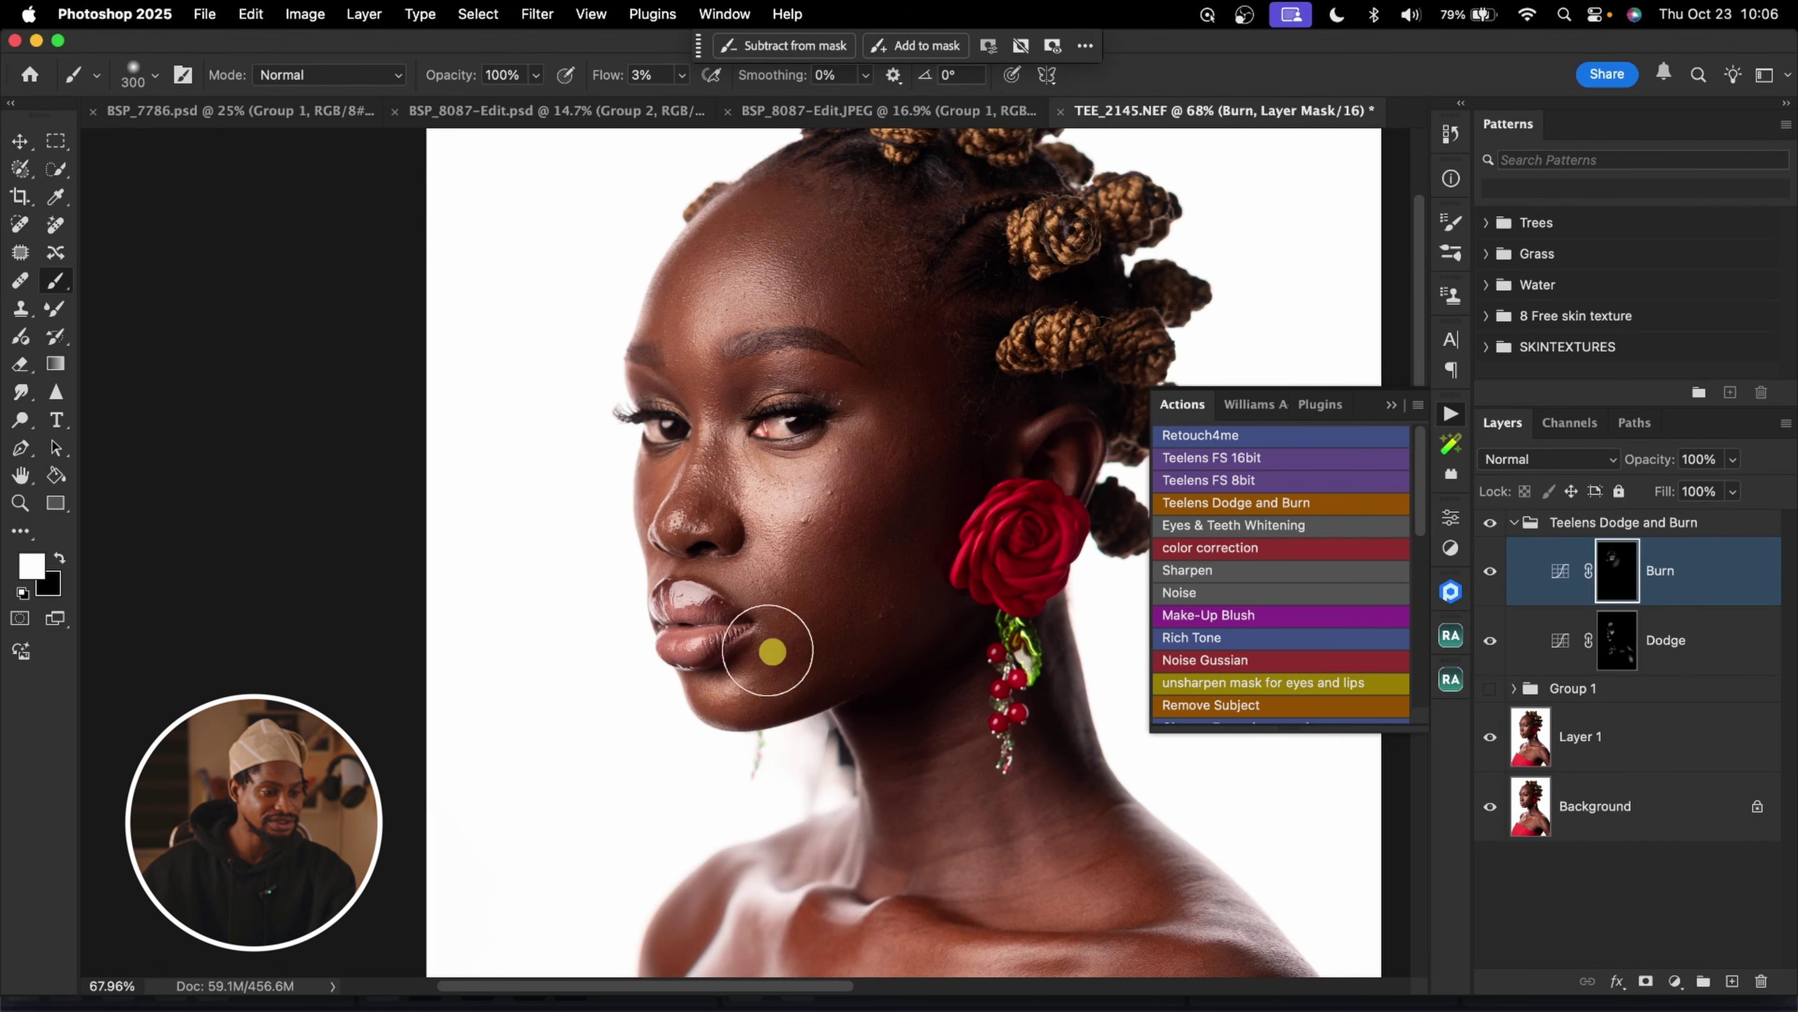
key(bracketright)
key(bracketright)
Burn the shadows around the lips and chin with the brush reduced to 80 px
key(bracketleft)
key(bracketleft)
key(bracketleft)
key(bracketleft)
key(bracketleft)
key(bracketleft)
key(bracketleft)
key(bracketleft)
key(bracketleft)
key(bracketleft)
key(bracketleft)
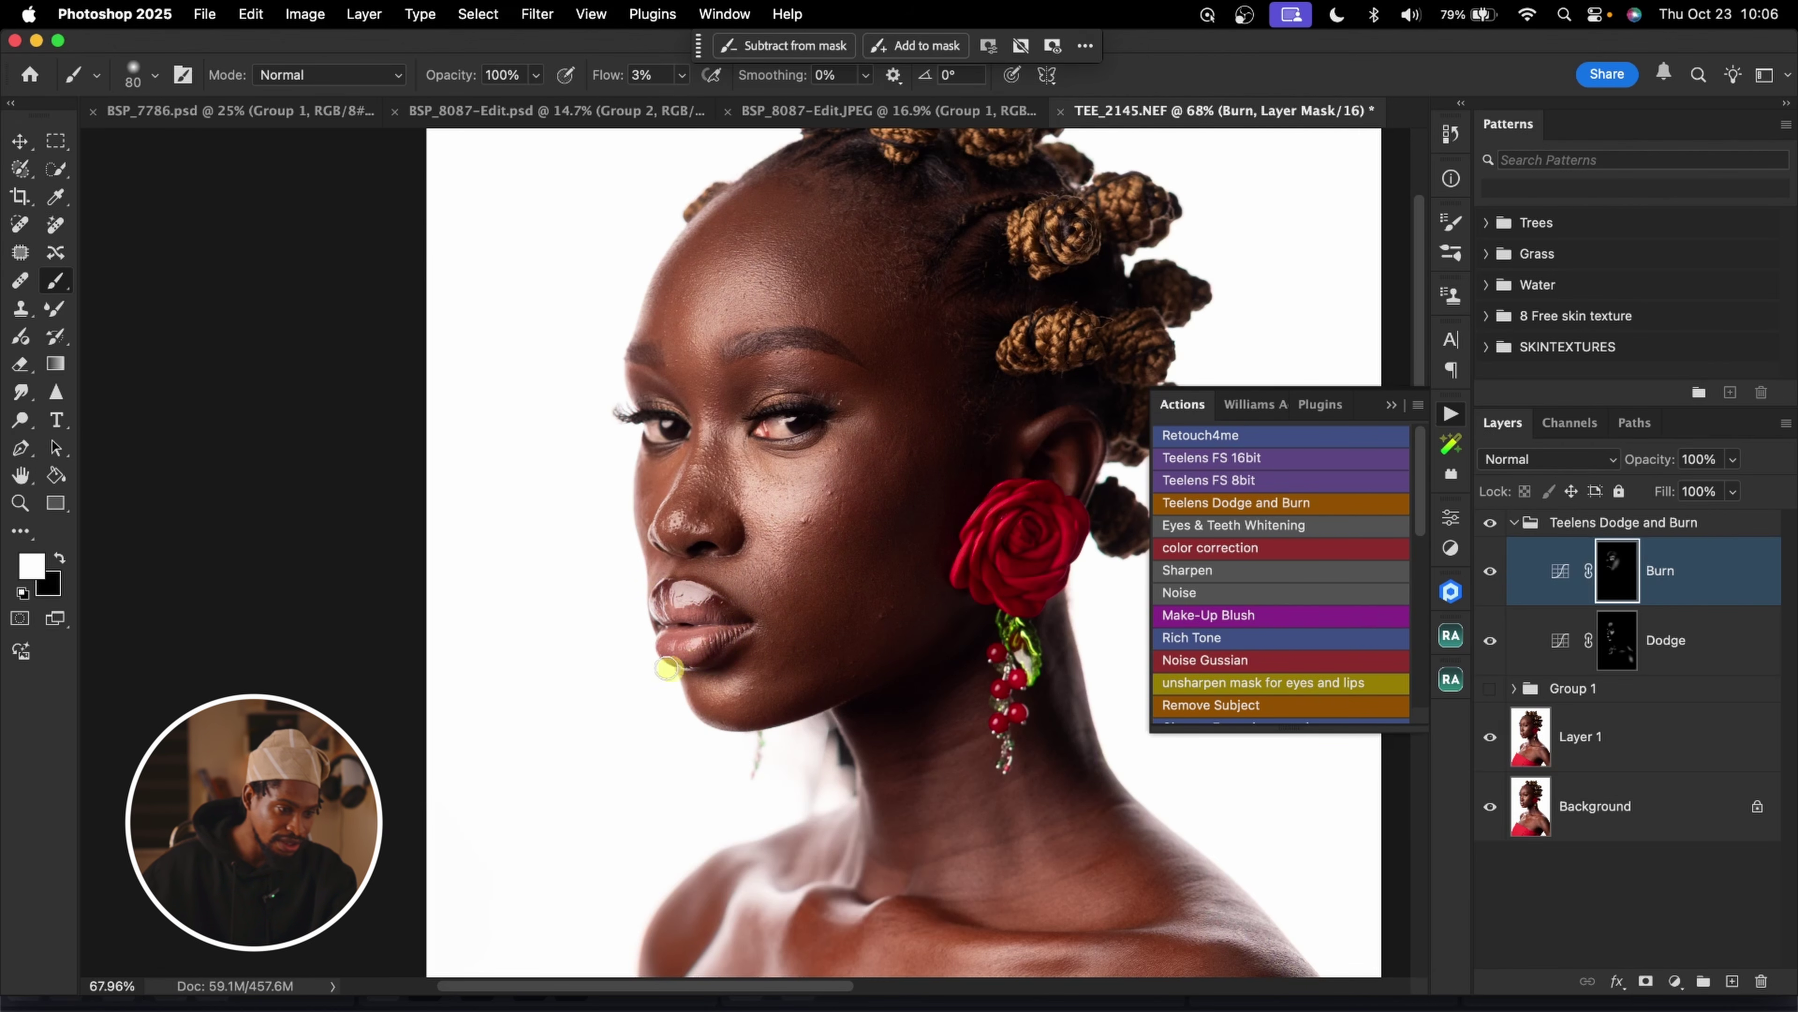
Burn the shadows at the base of the neck and around the collarbones with a 150 px brush
drag(994, 658, 916, 321)
key(bracketright)
key(bracketright)
key(bracketright)
key(bracketright)
key(bracketright)
key(bracketright)
key(bracketleft)
key(bracketleft)
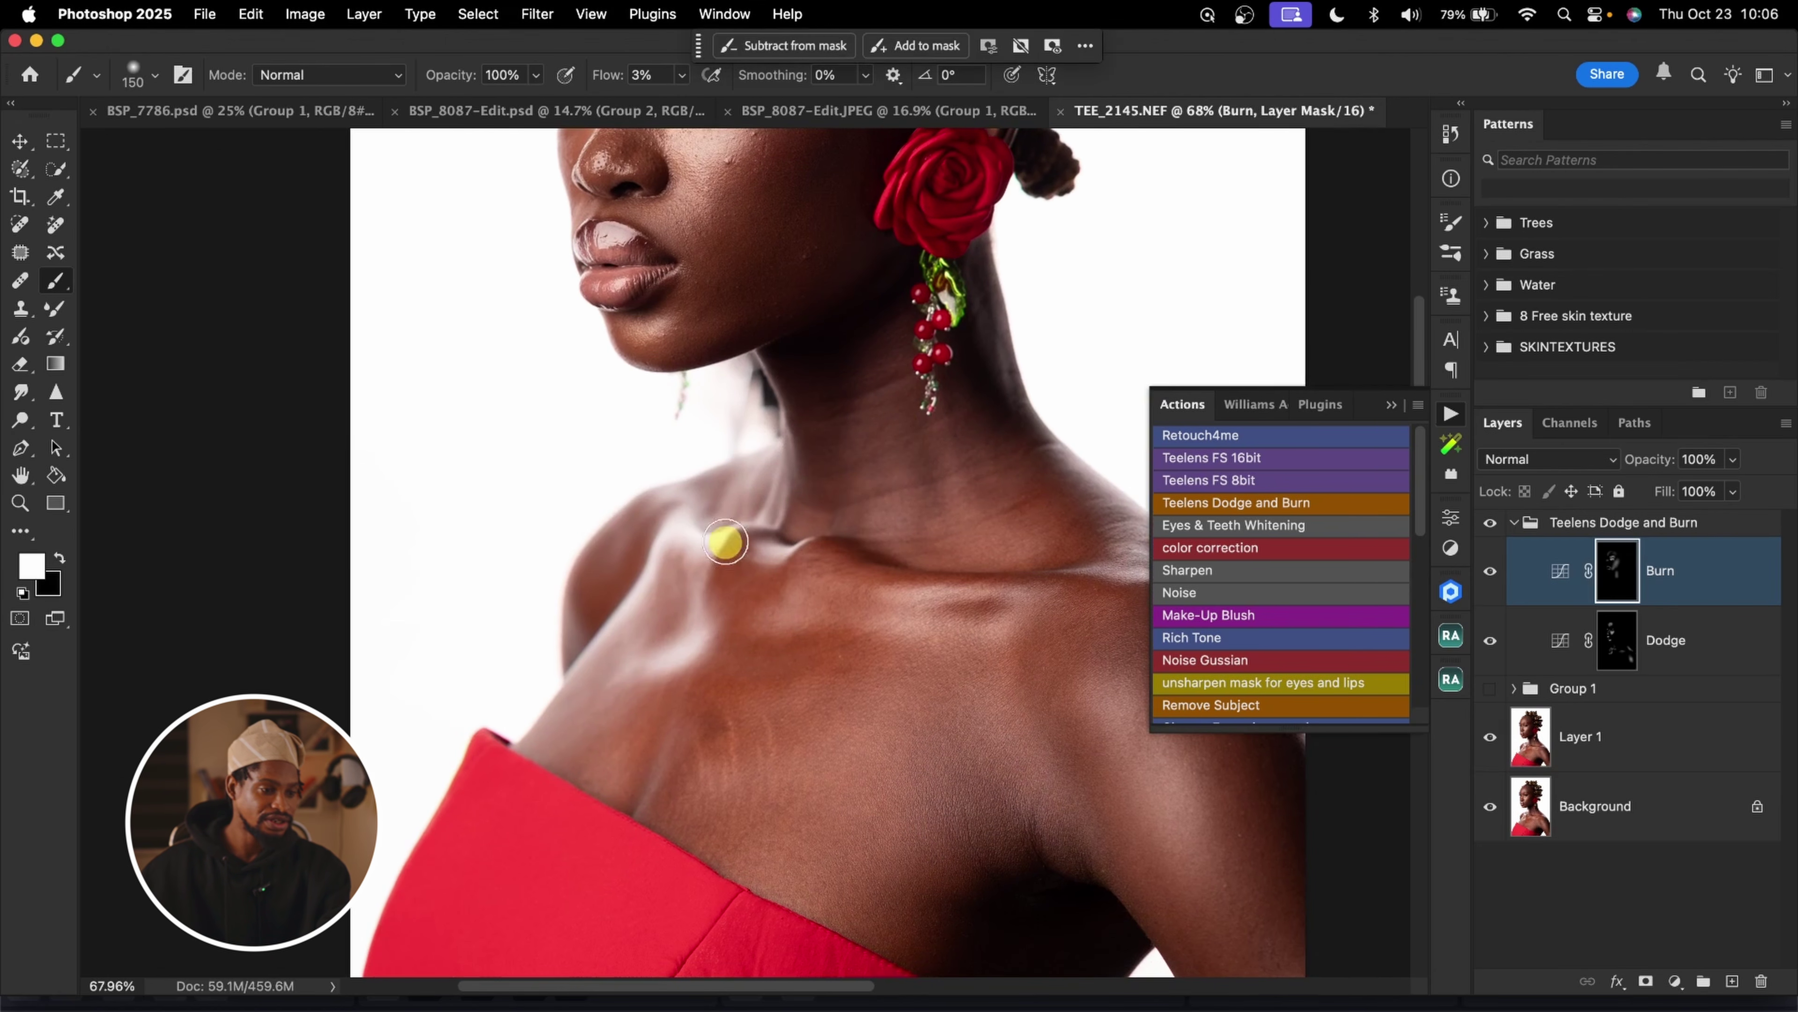
Burn the shadows on the near shoulder and chest above the dress with a 175 to 300 px brush
scroll(1128, 562, down, 5)
scroll(1128, 562, right, 4)
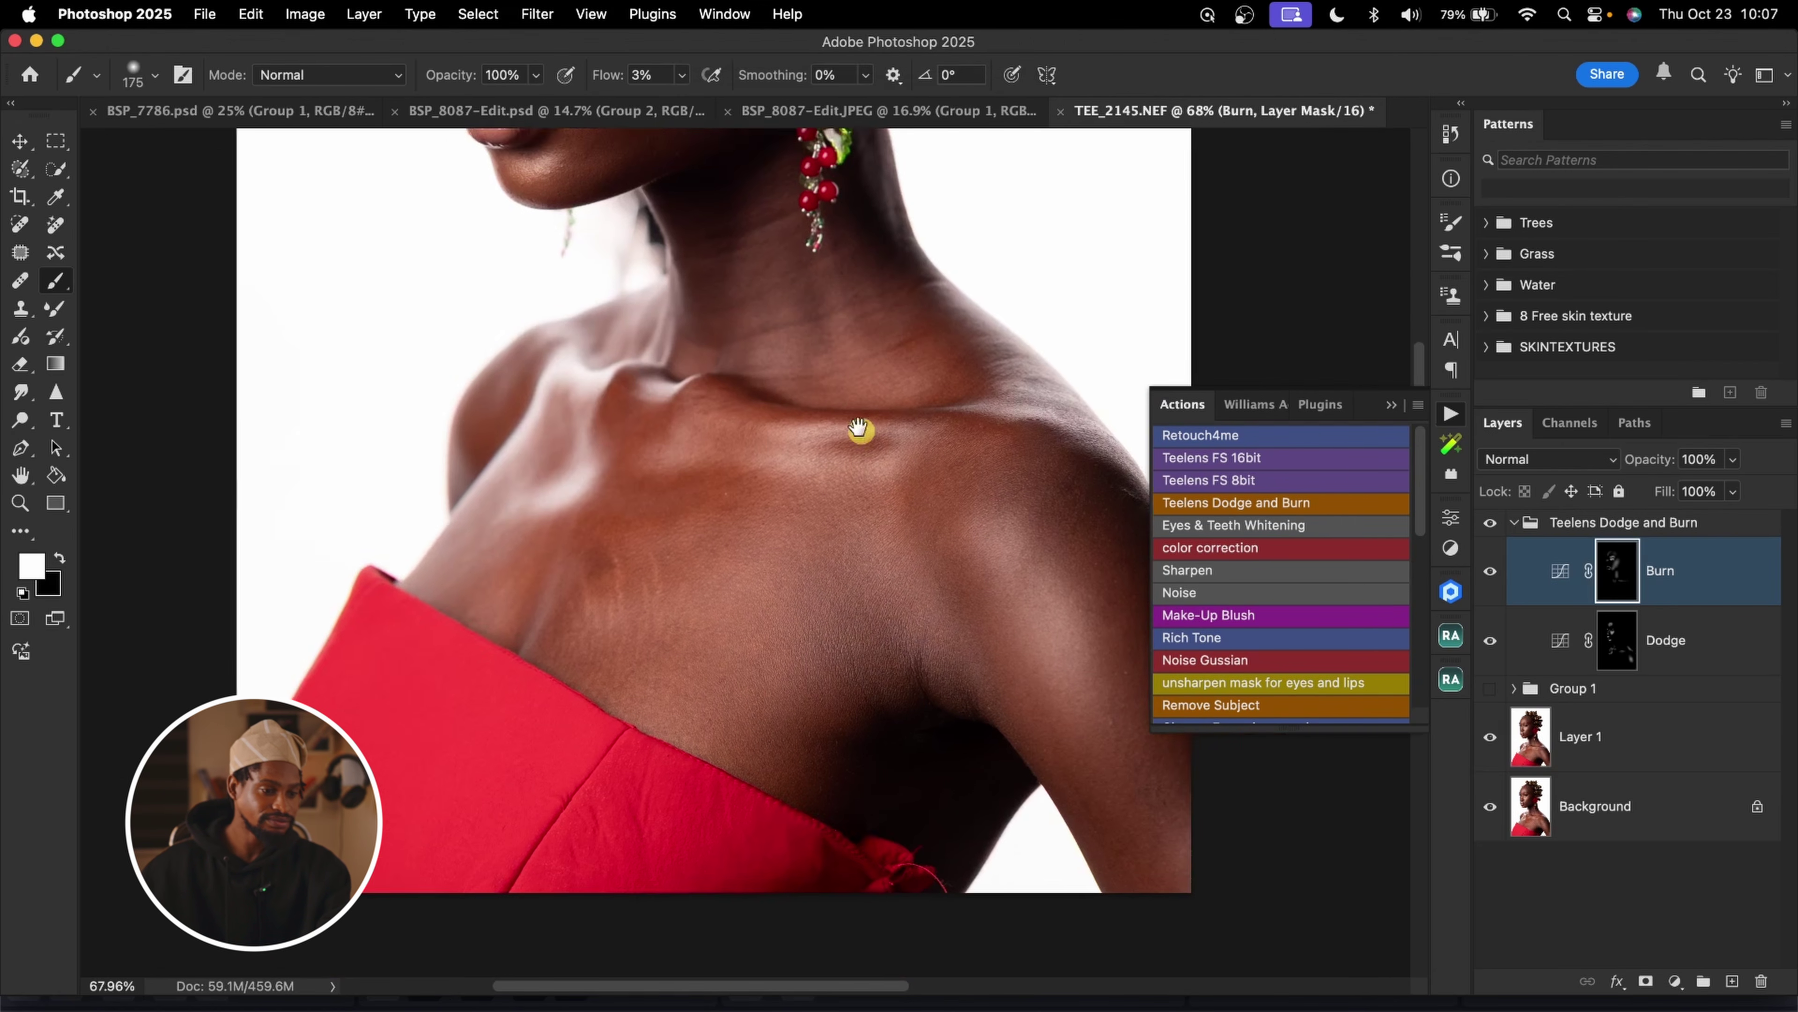
scroll(947, 474, down, 4)
scroll(948, 474, right, 4)
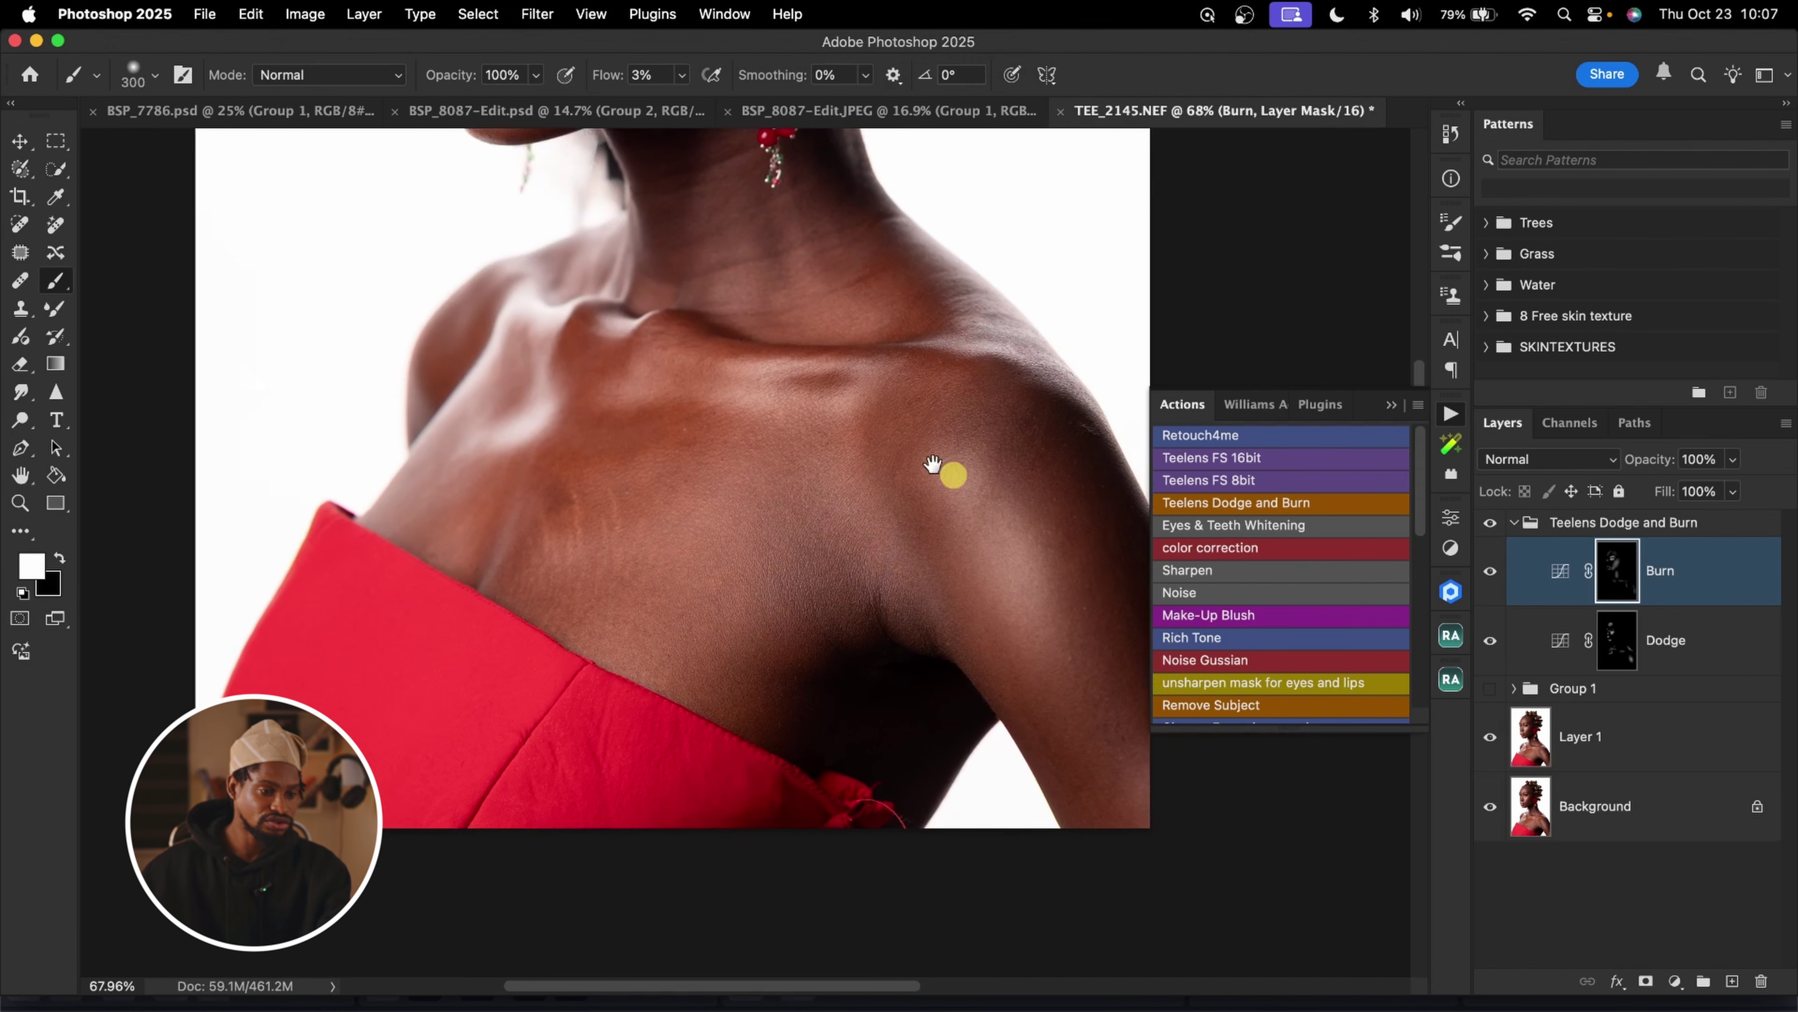
key(bracketright)
key(bracketright)
key(bracketright)
key(bracketright)
key(bracketright)
key(bracketleft)
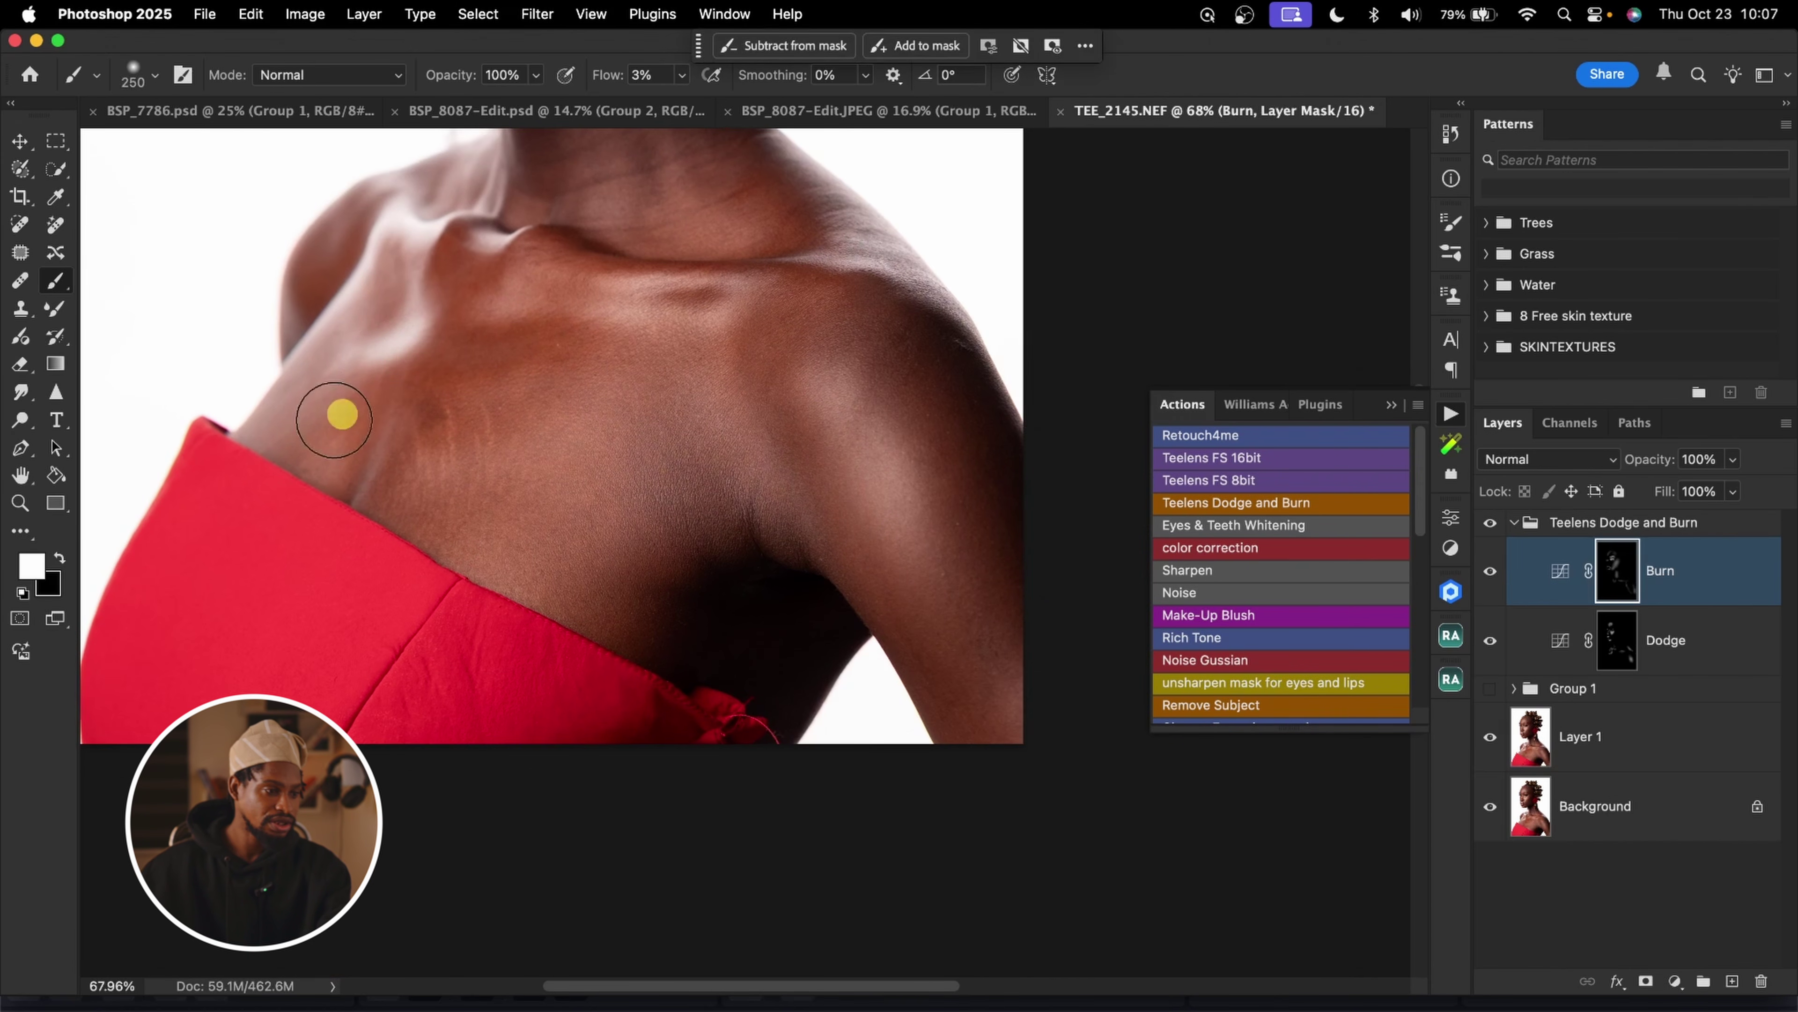
View the full portrait and compare it with the Teelens Dodge and Burn group hidden and shown
key(z)
drag(820, 491, 707, 418)
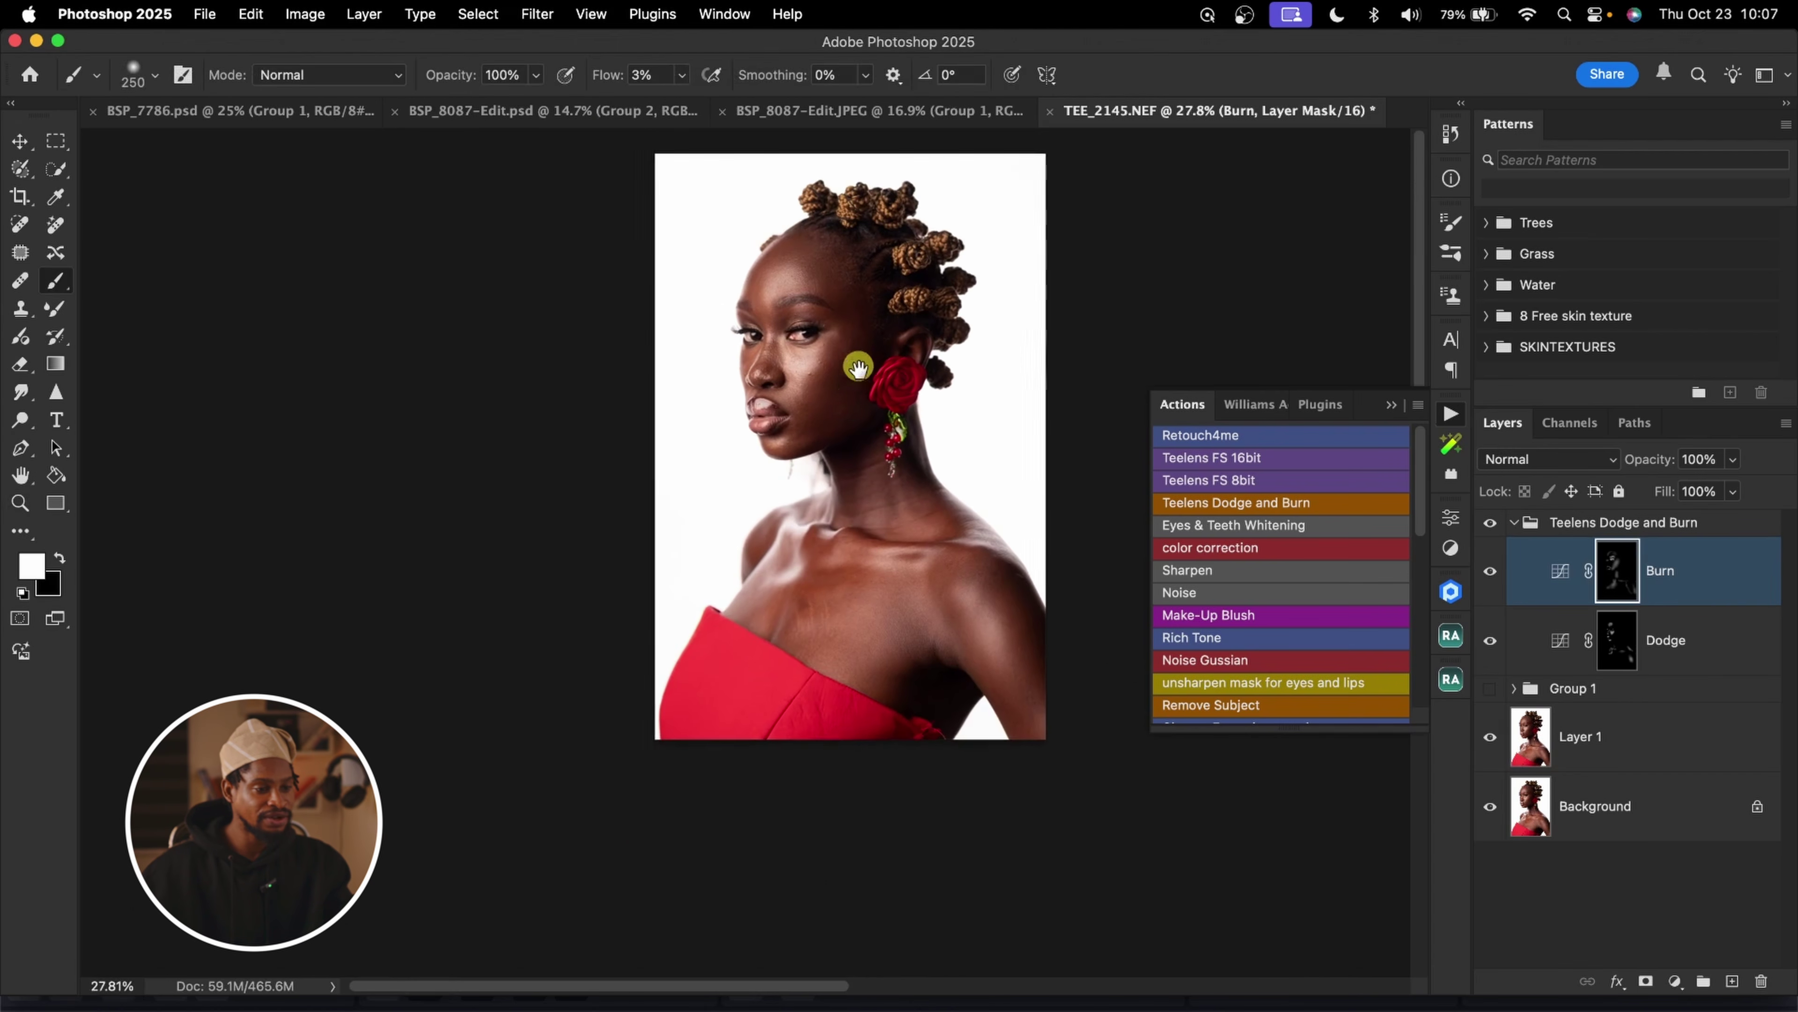
key(b)
scroll(891, 490, up, 2)
drag(938, 385, 939, 370)
click(1490, 525)
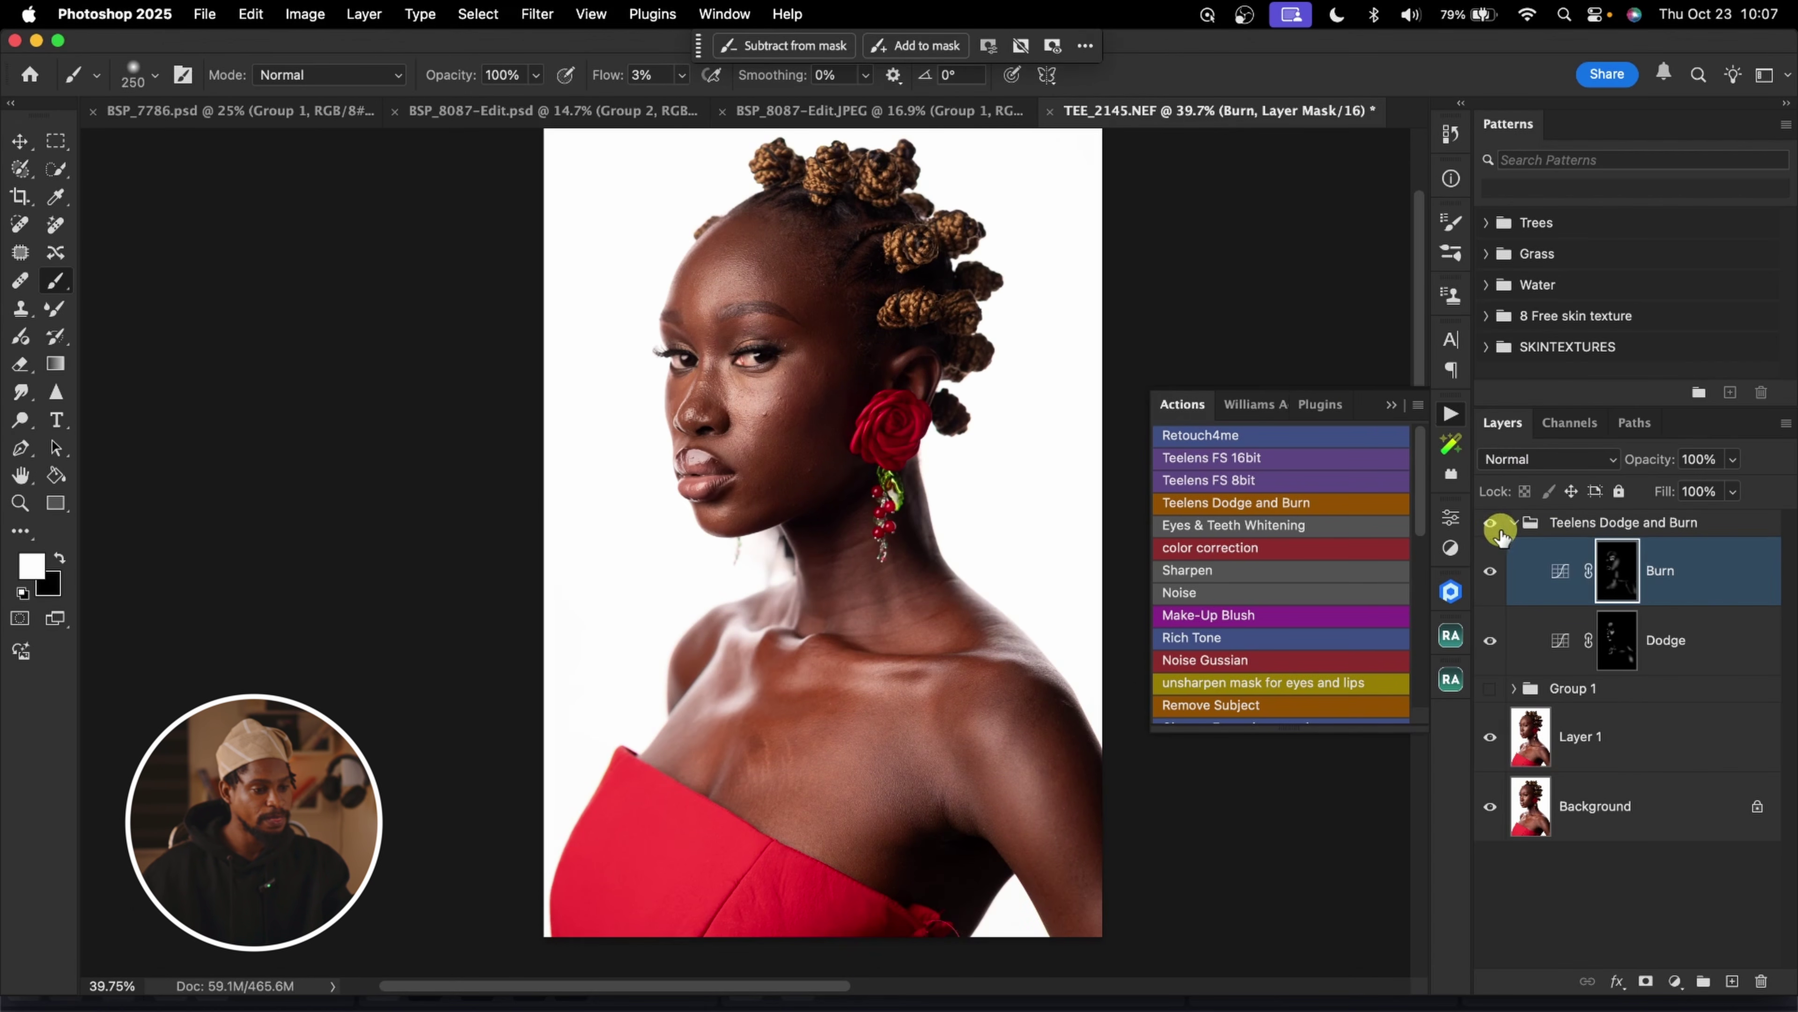
Show Group 1 and compare the skin retouch with the dodge and burn group turned off and on
click(1490, 690)
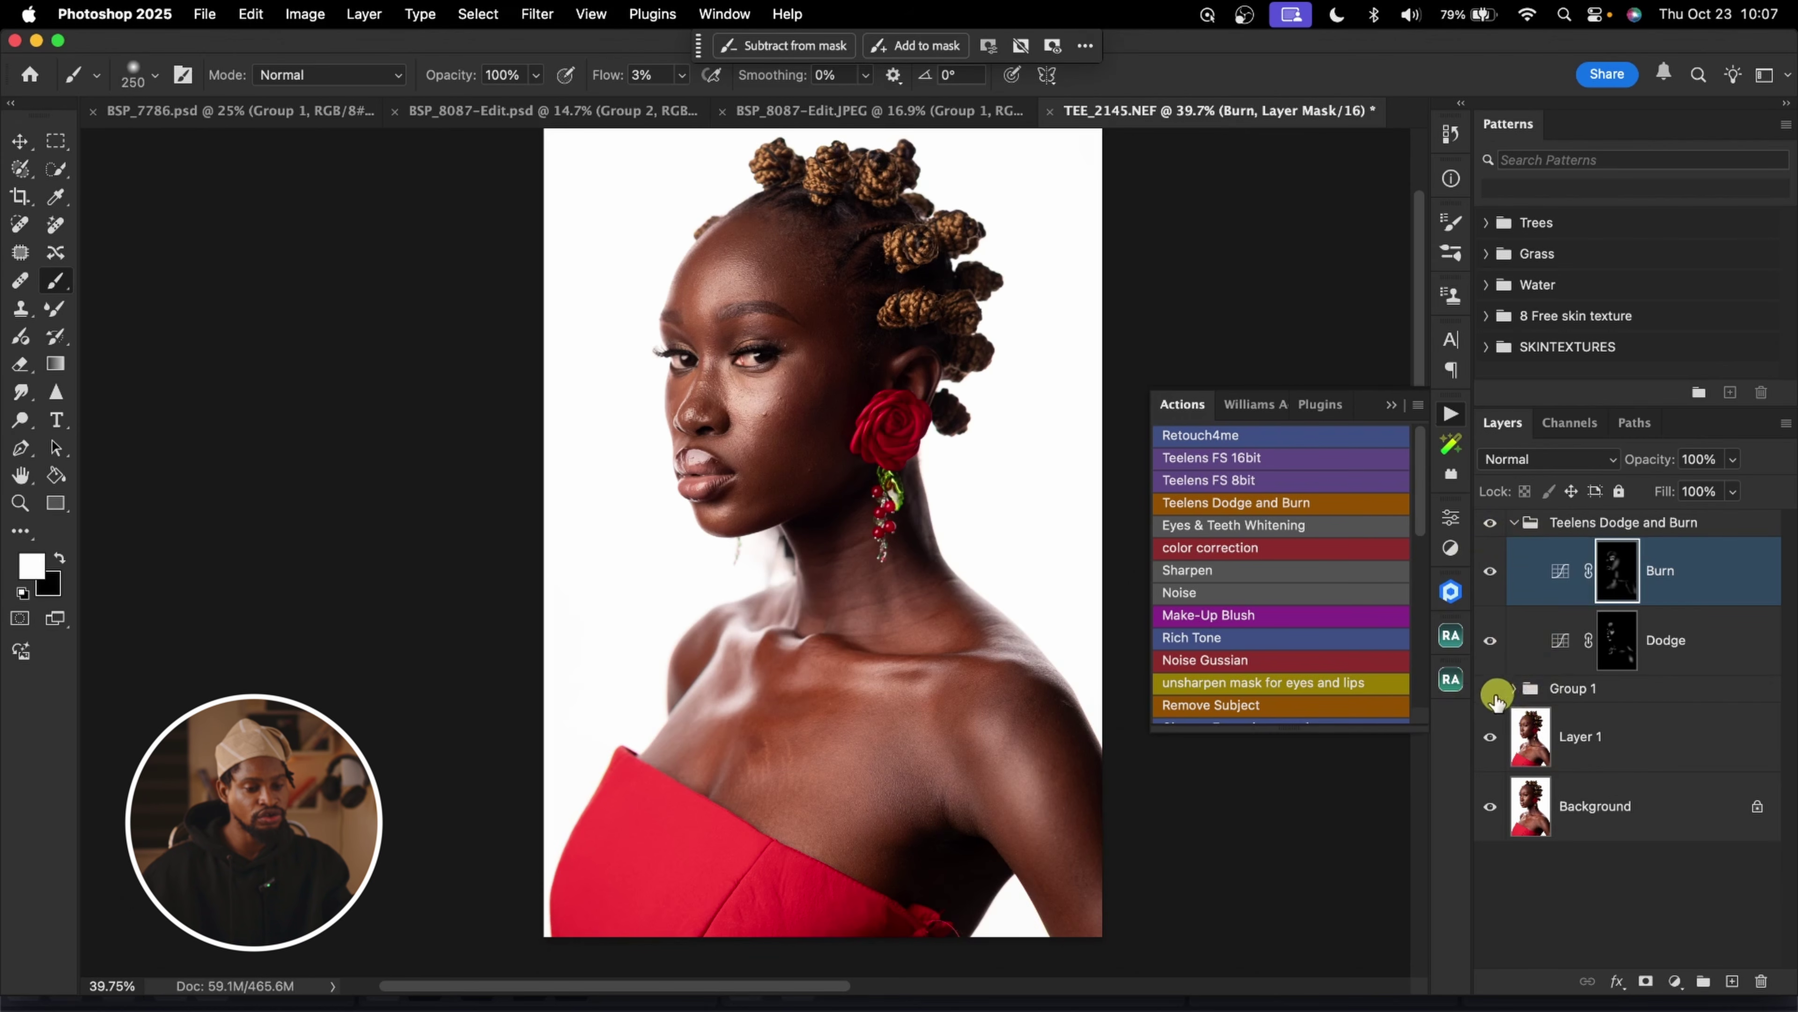
click(1491, 690)
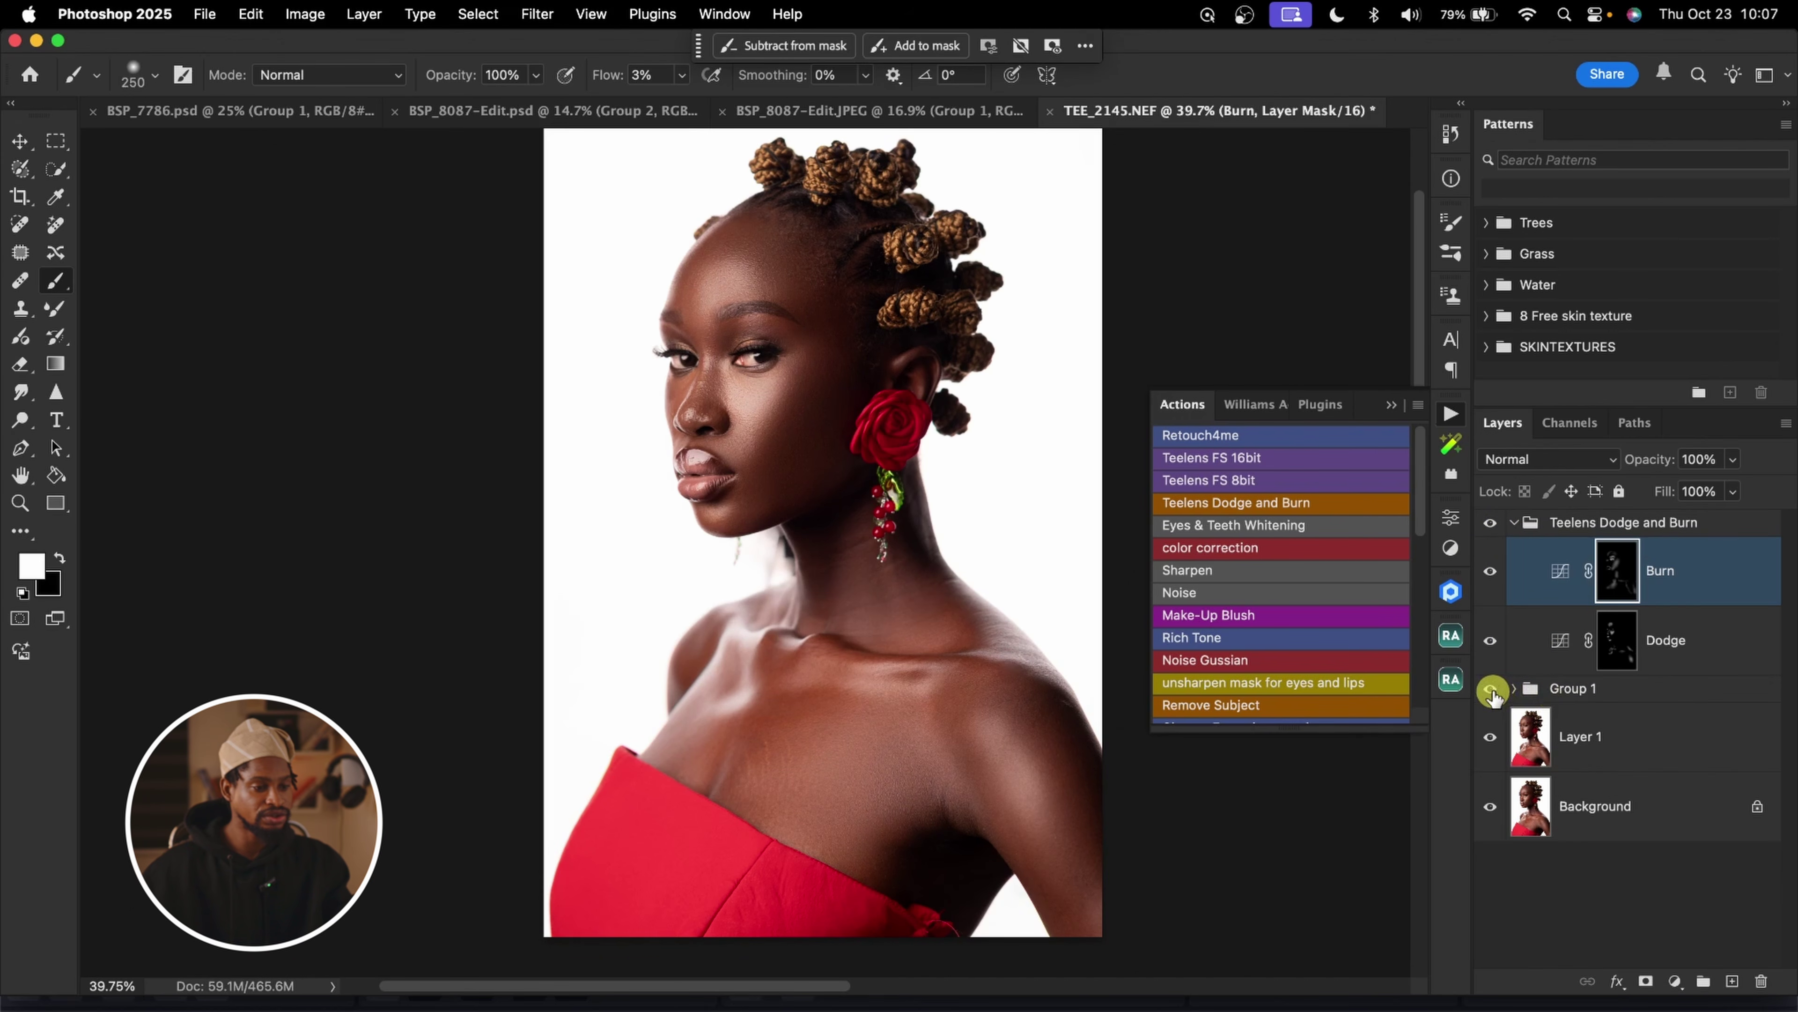
click(1492, 523)
click(1492, 526)
click(1494, 538)
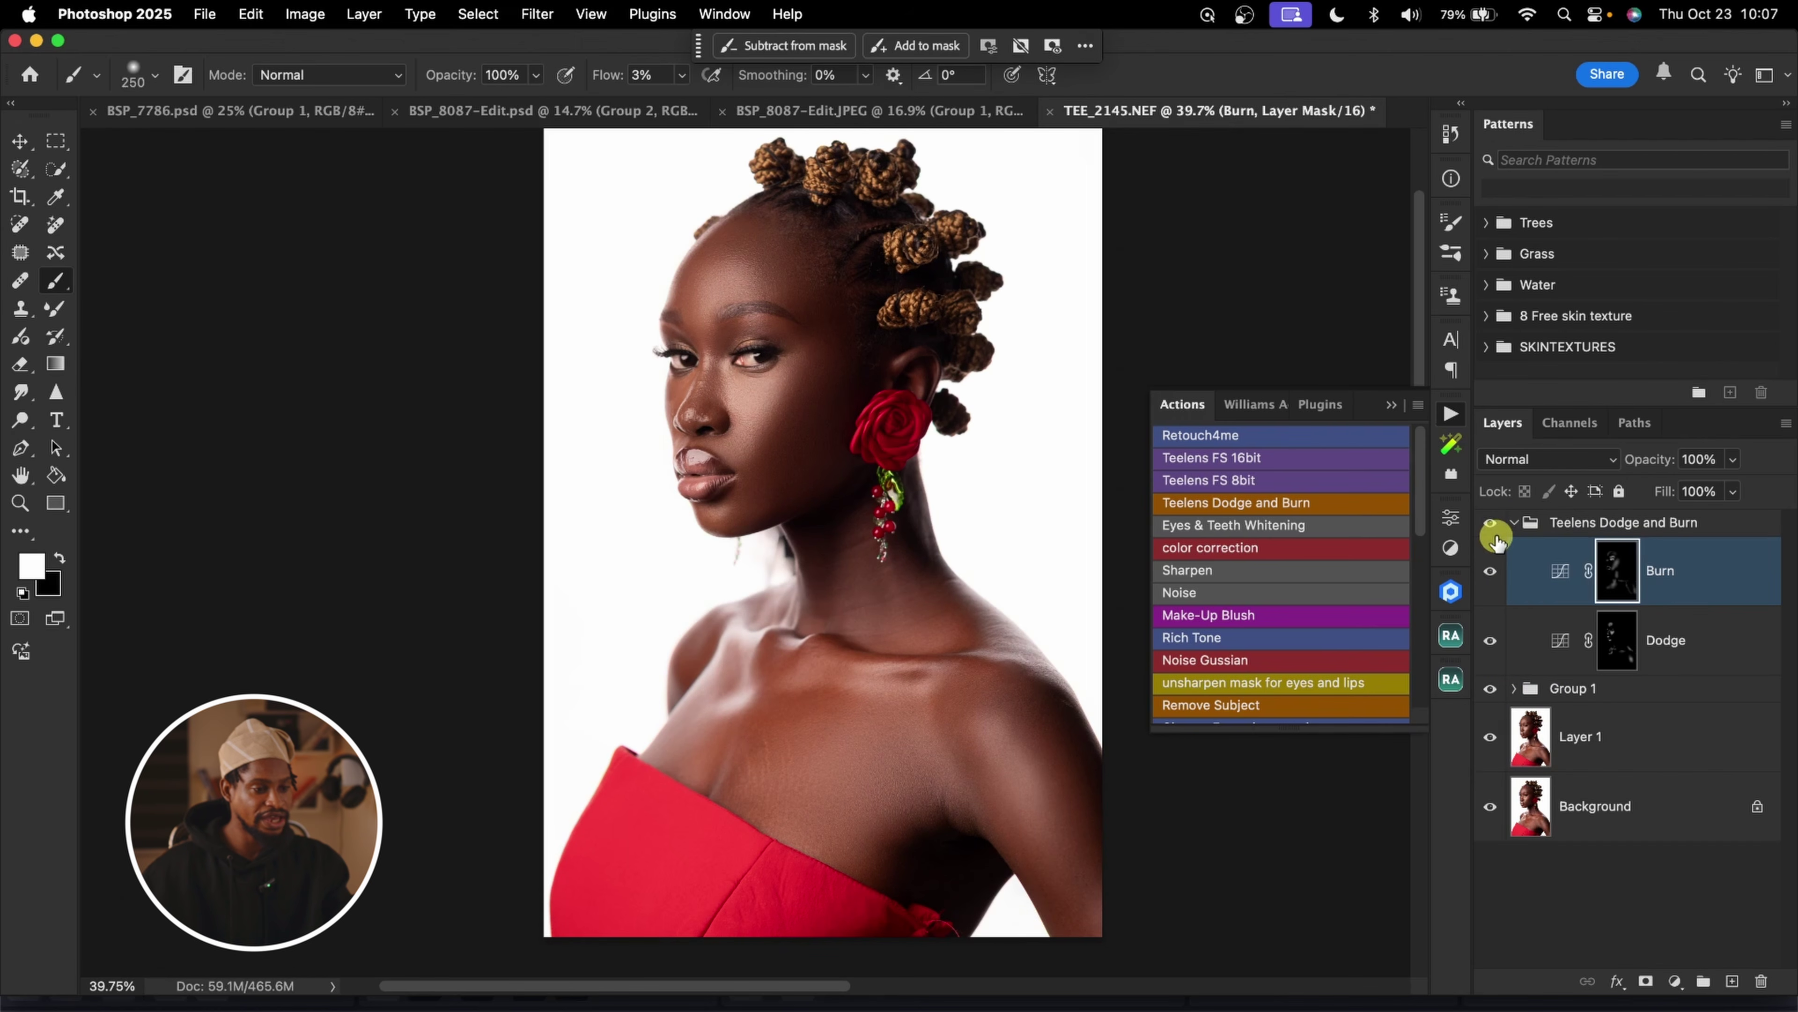
click(1494, 532)
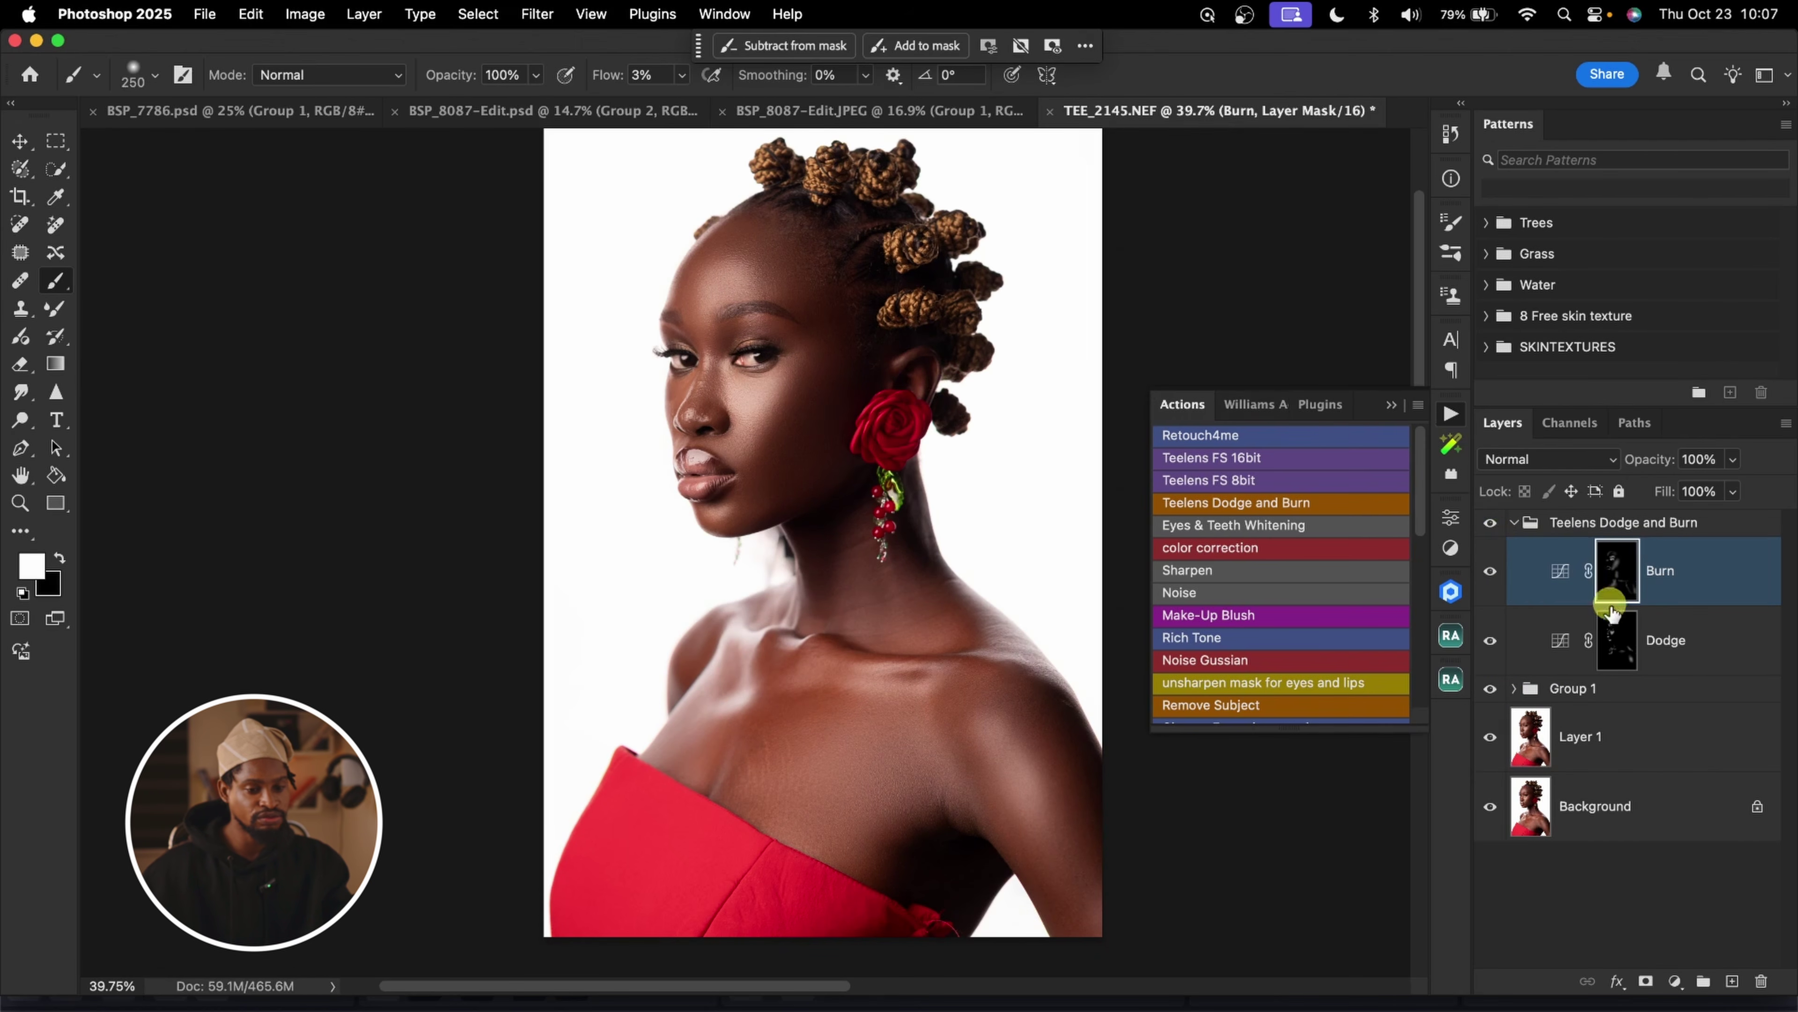
Feather the Dodge layer mask by 30.1 px and close the mask properties
click(1620, 641)
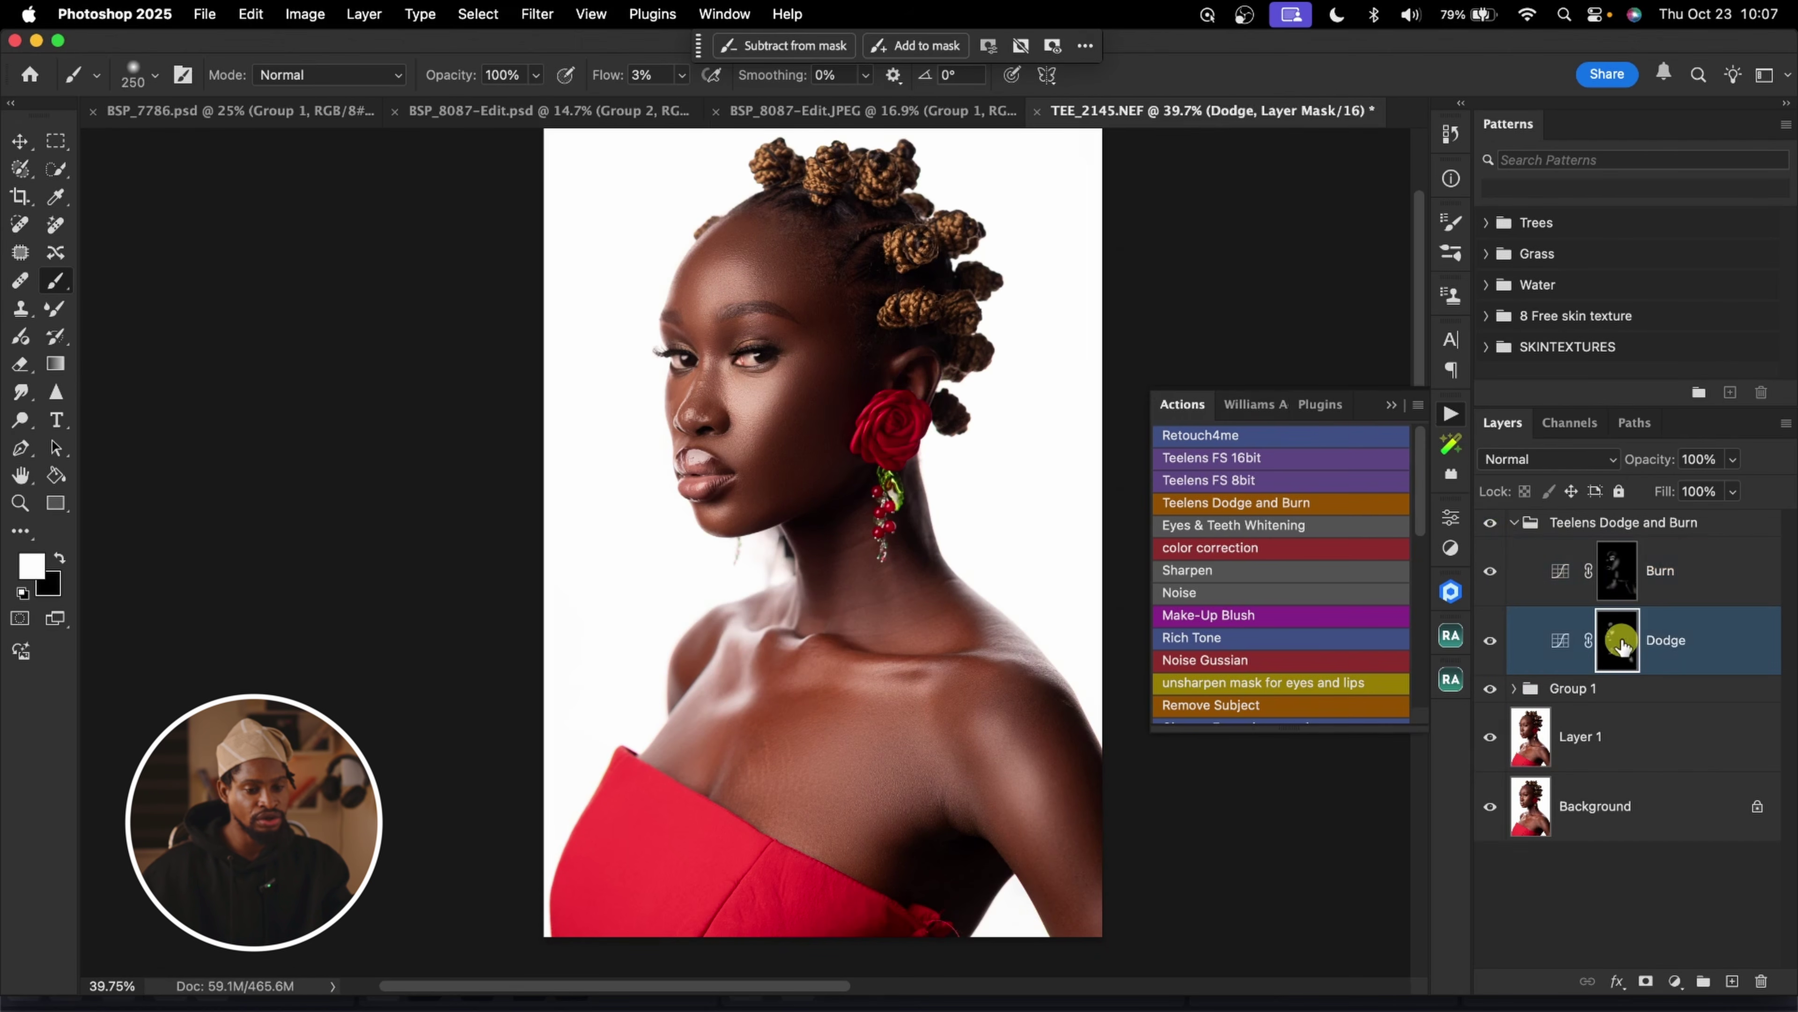
click(1451, 519)
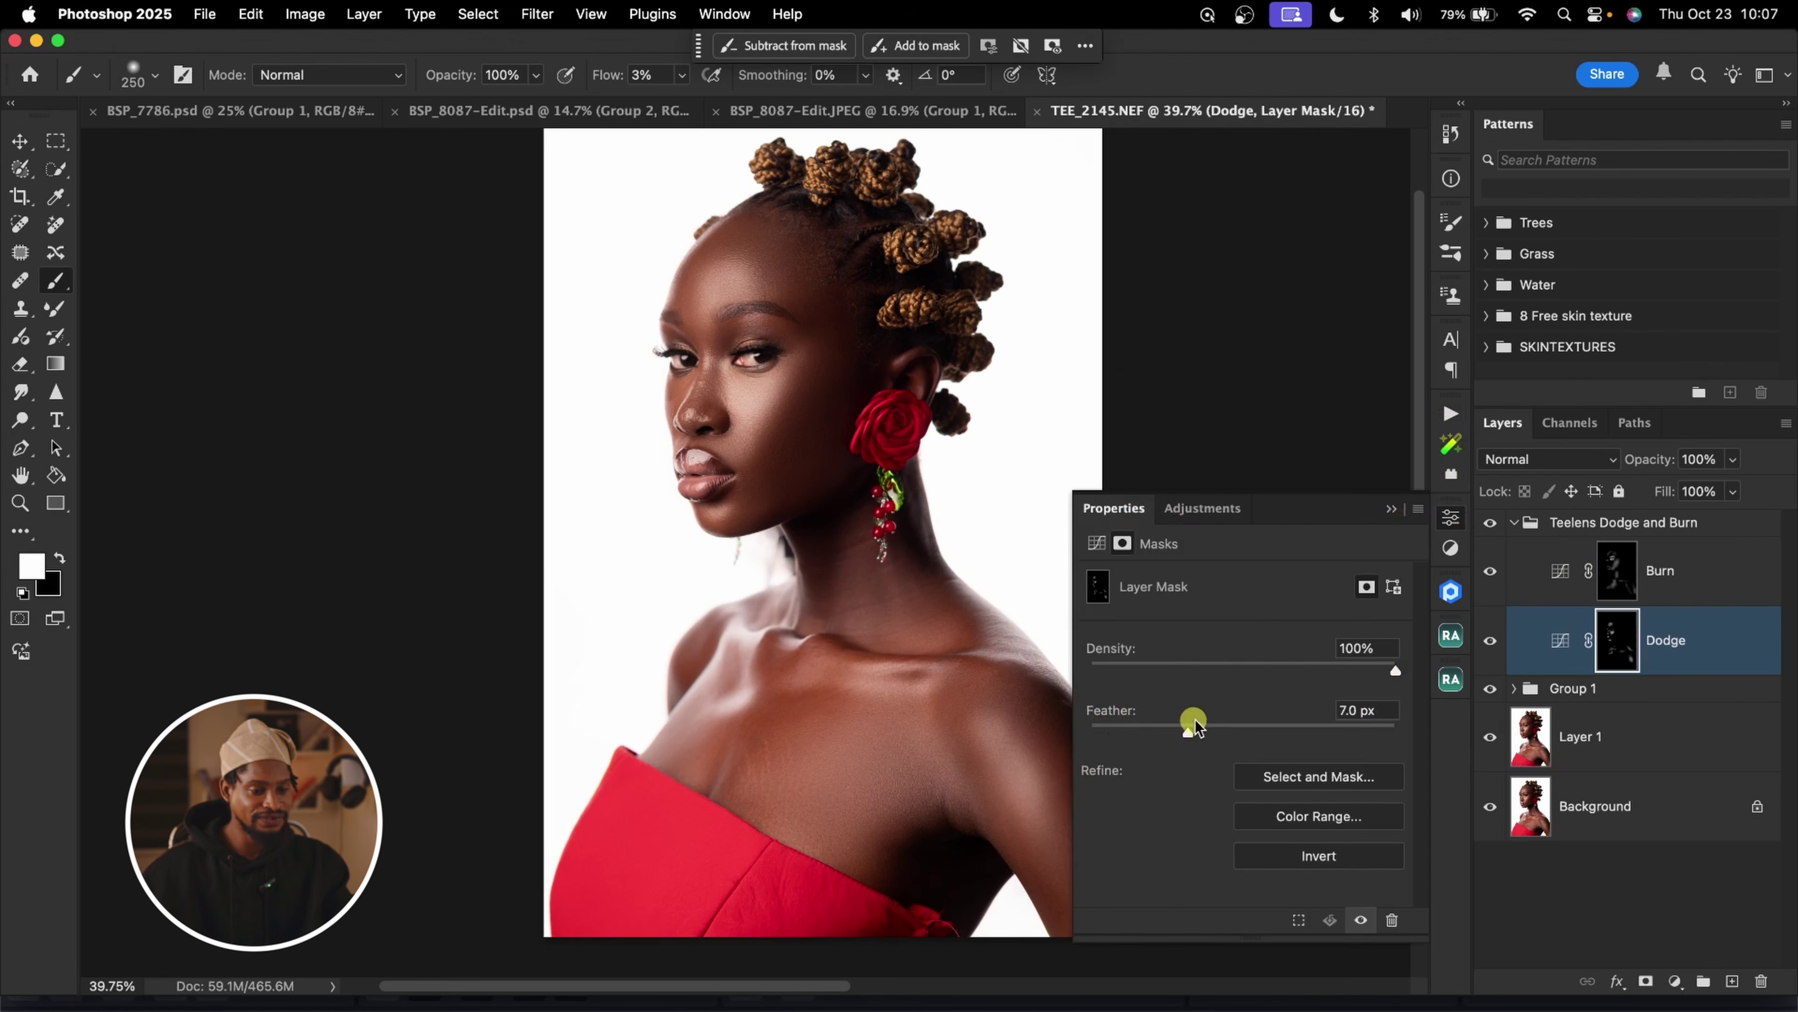
drag(1235, 738, 1237, 659)
click(723, 14)
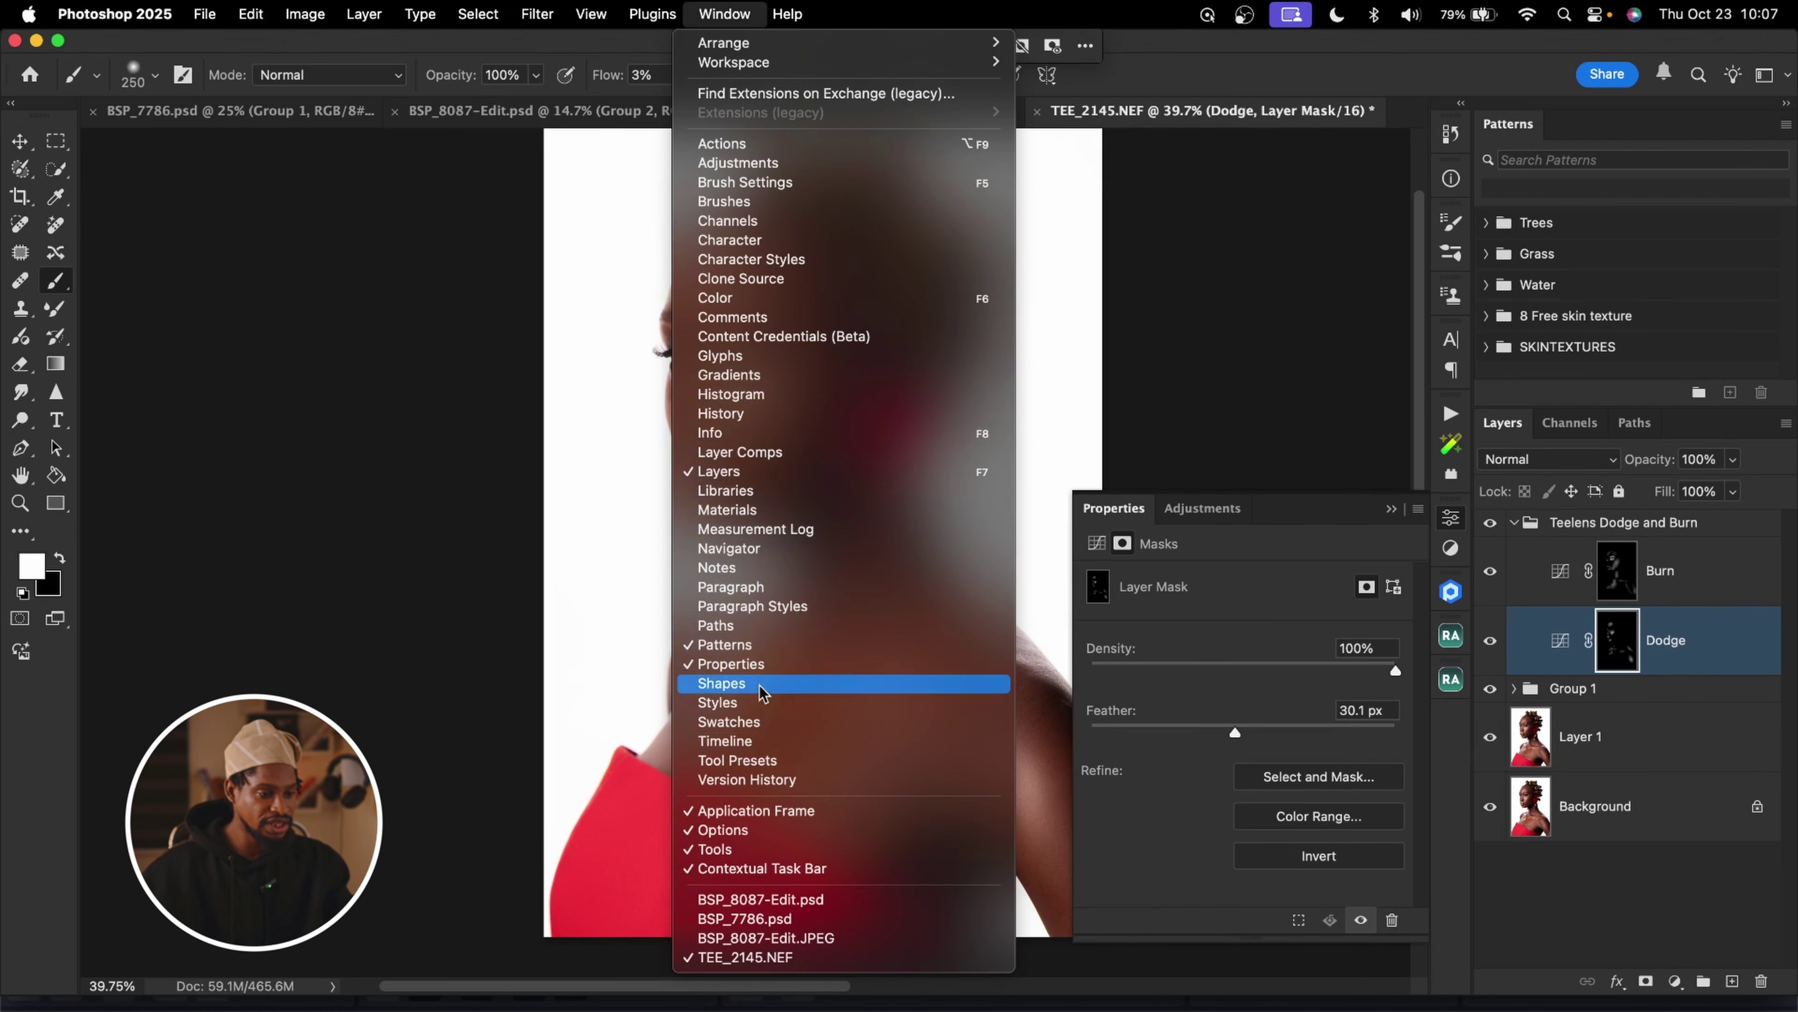
click(761, 669)
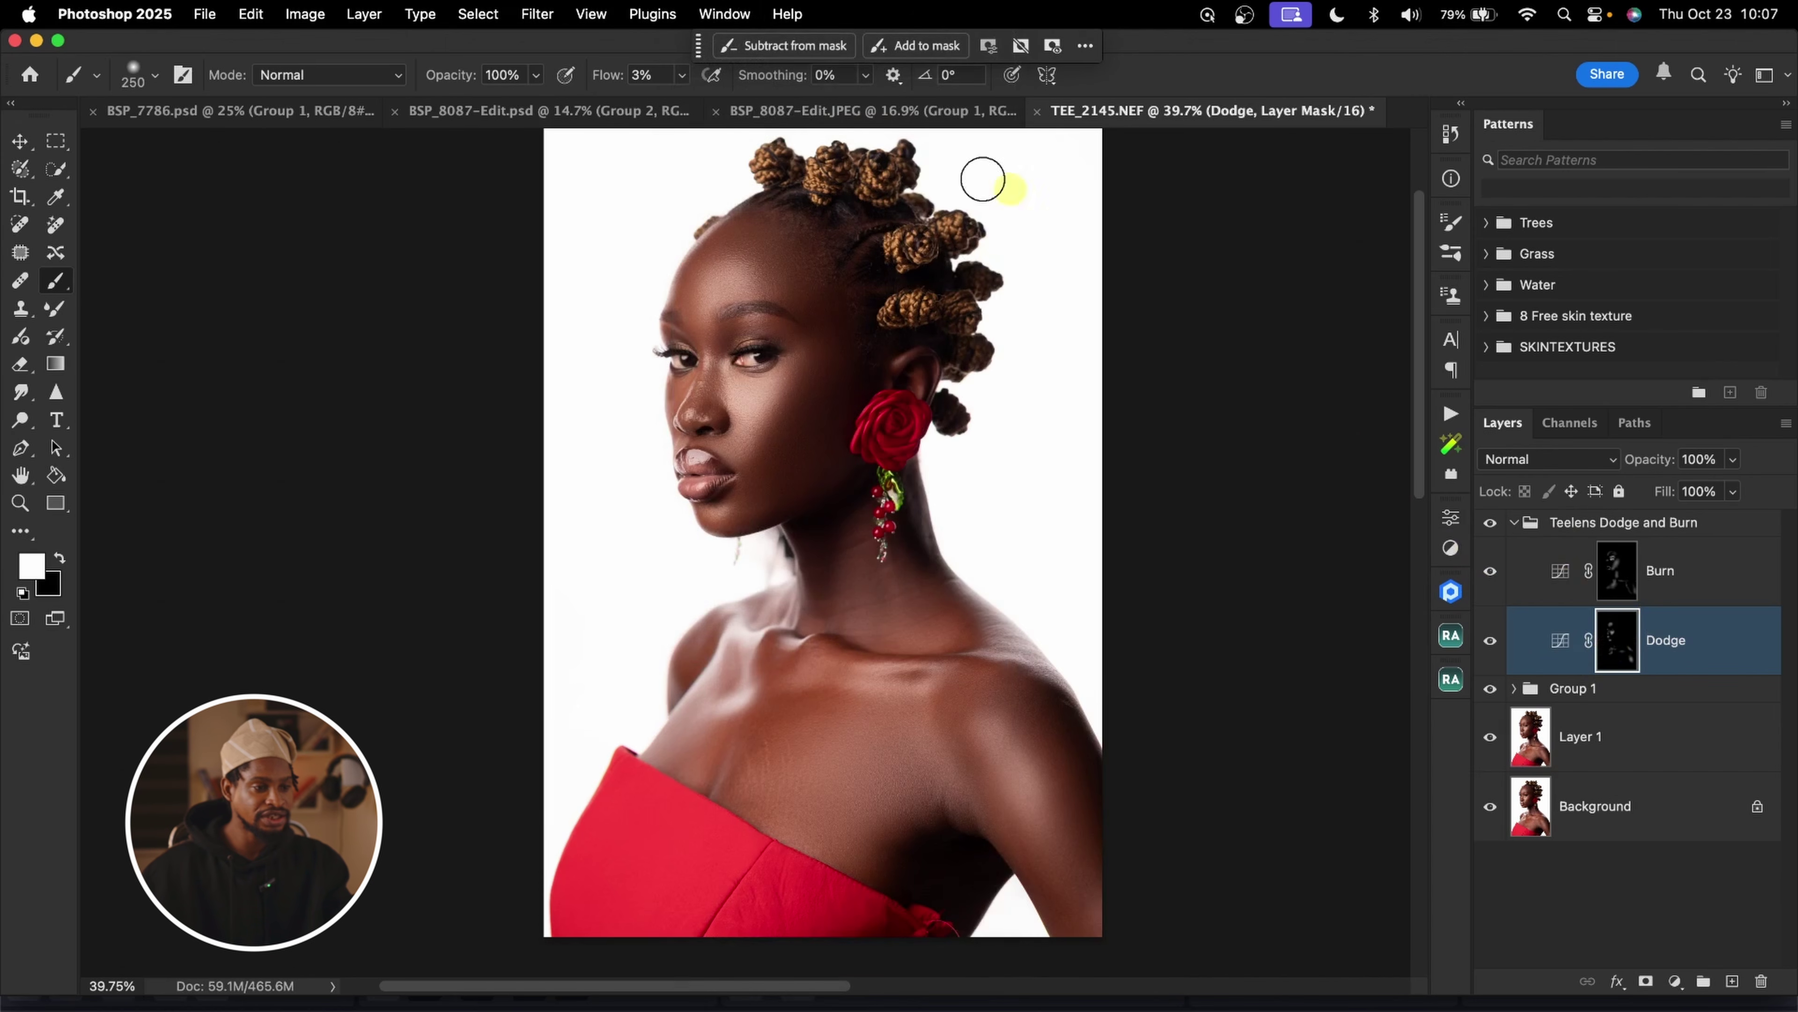
Increase the Dodge layer mask's feather to 70.8 px and compare the image with the Dodge layer hidden and shown
click(723, 14)
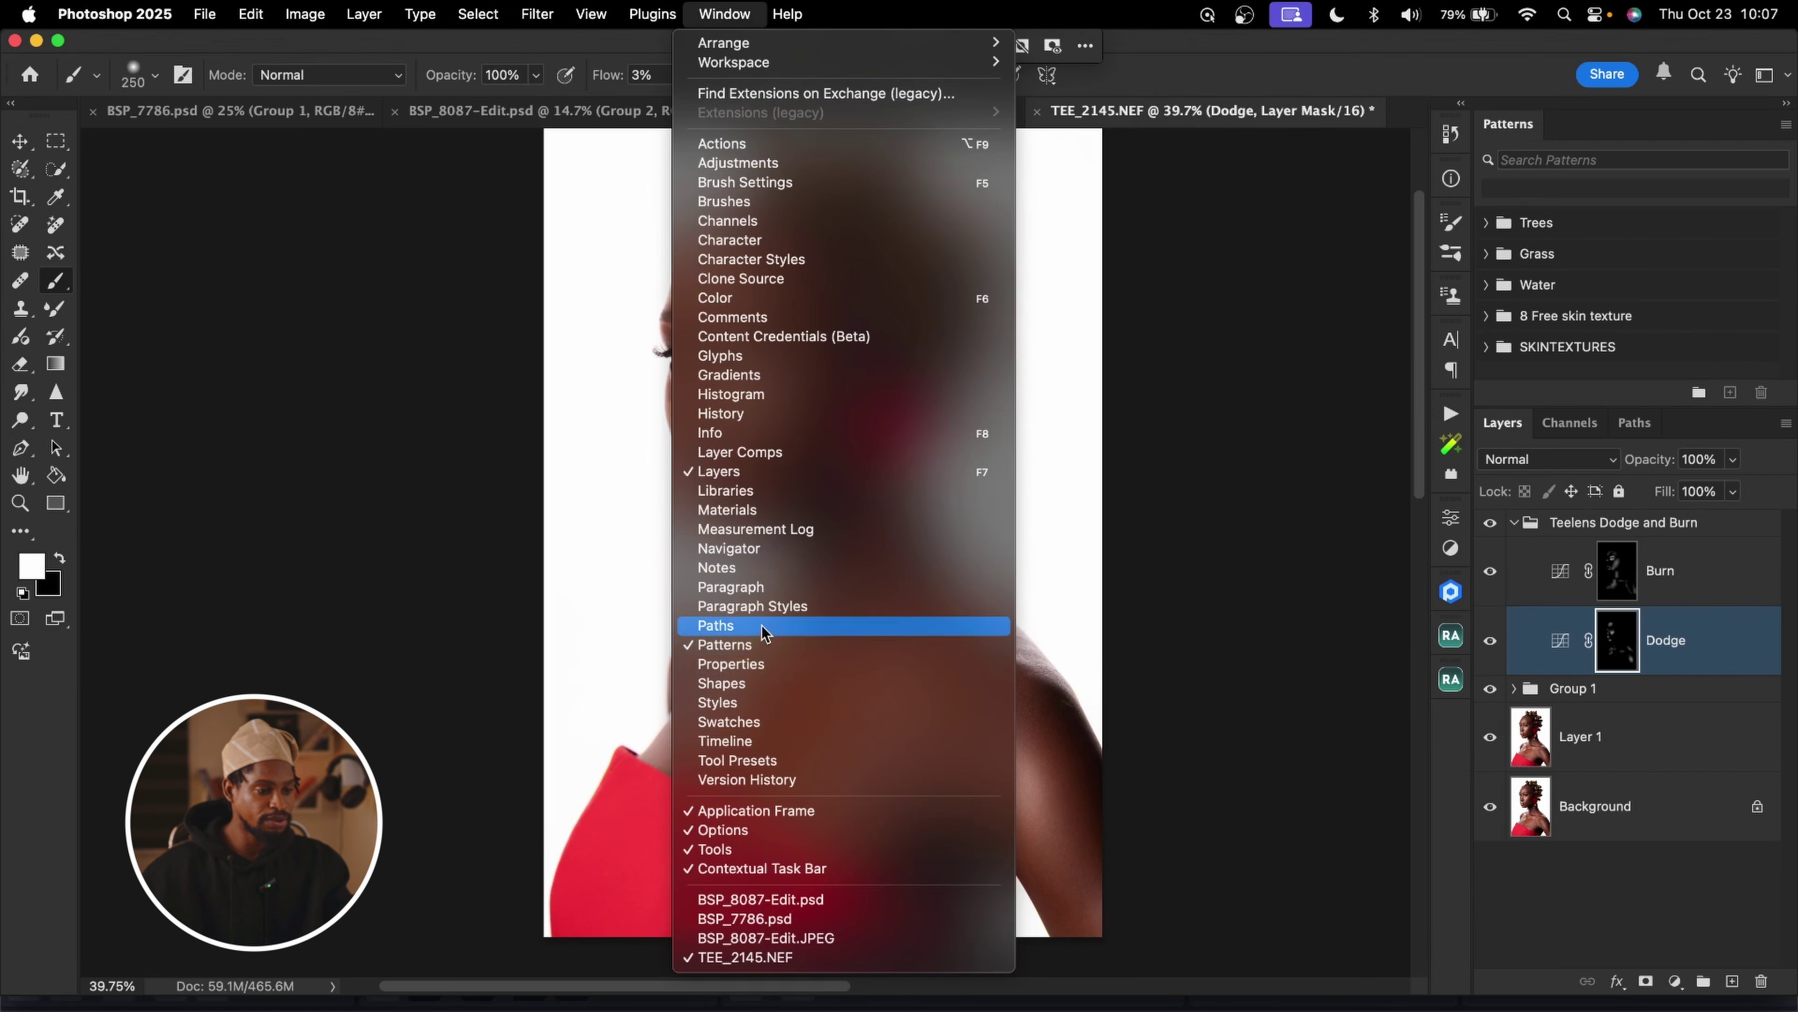
click(733, 663)
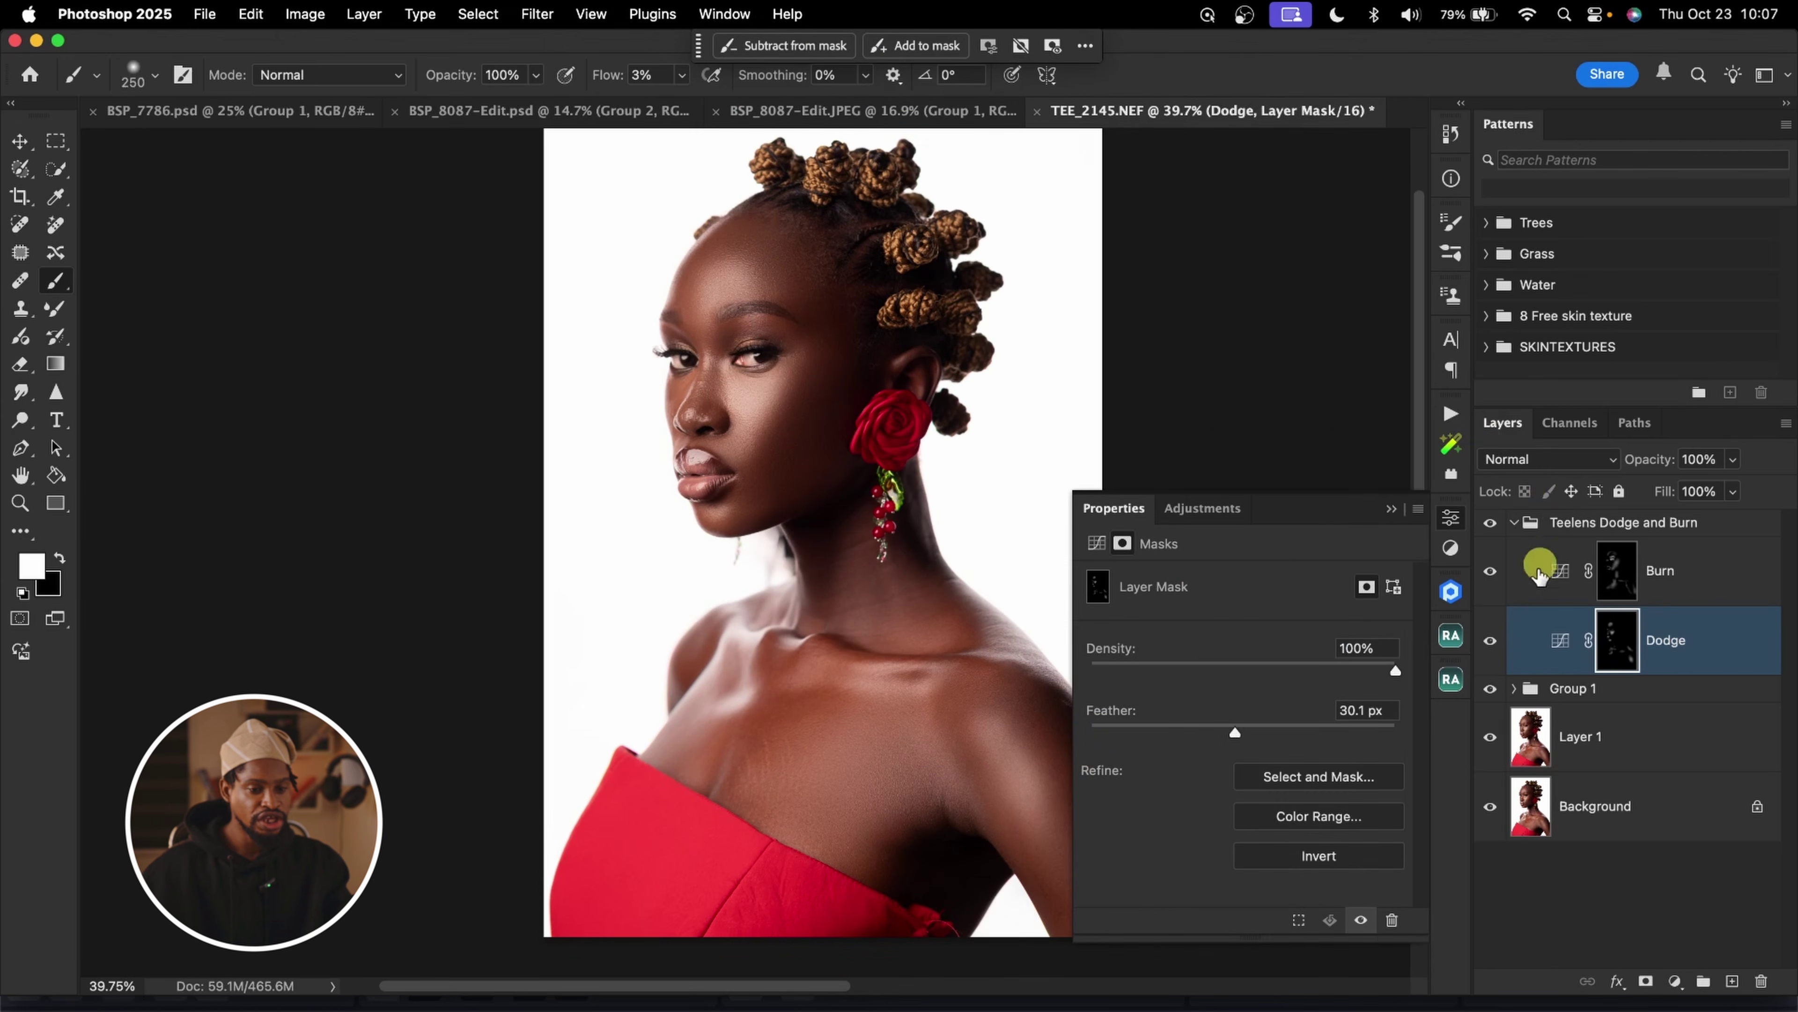
click(1561, 641)
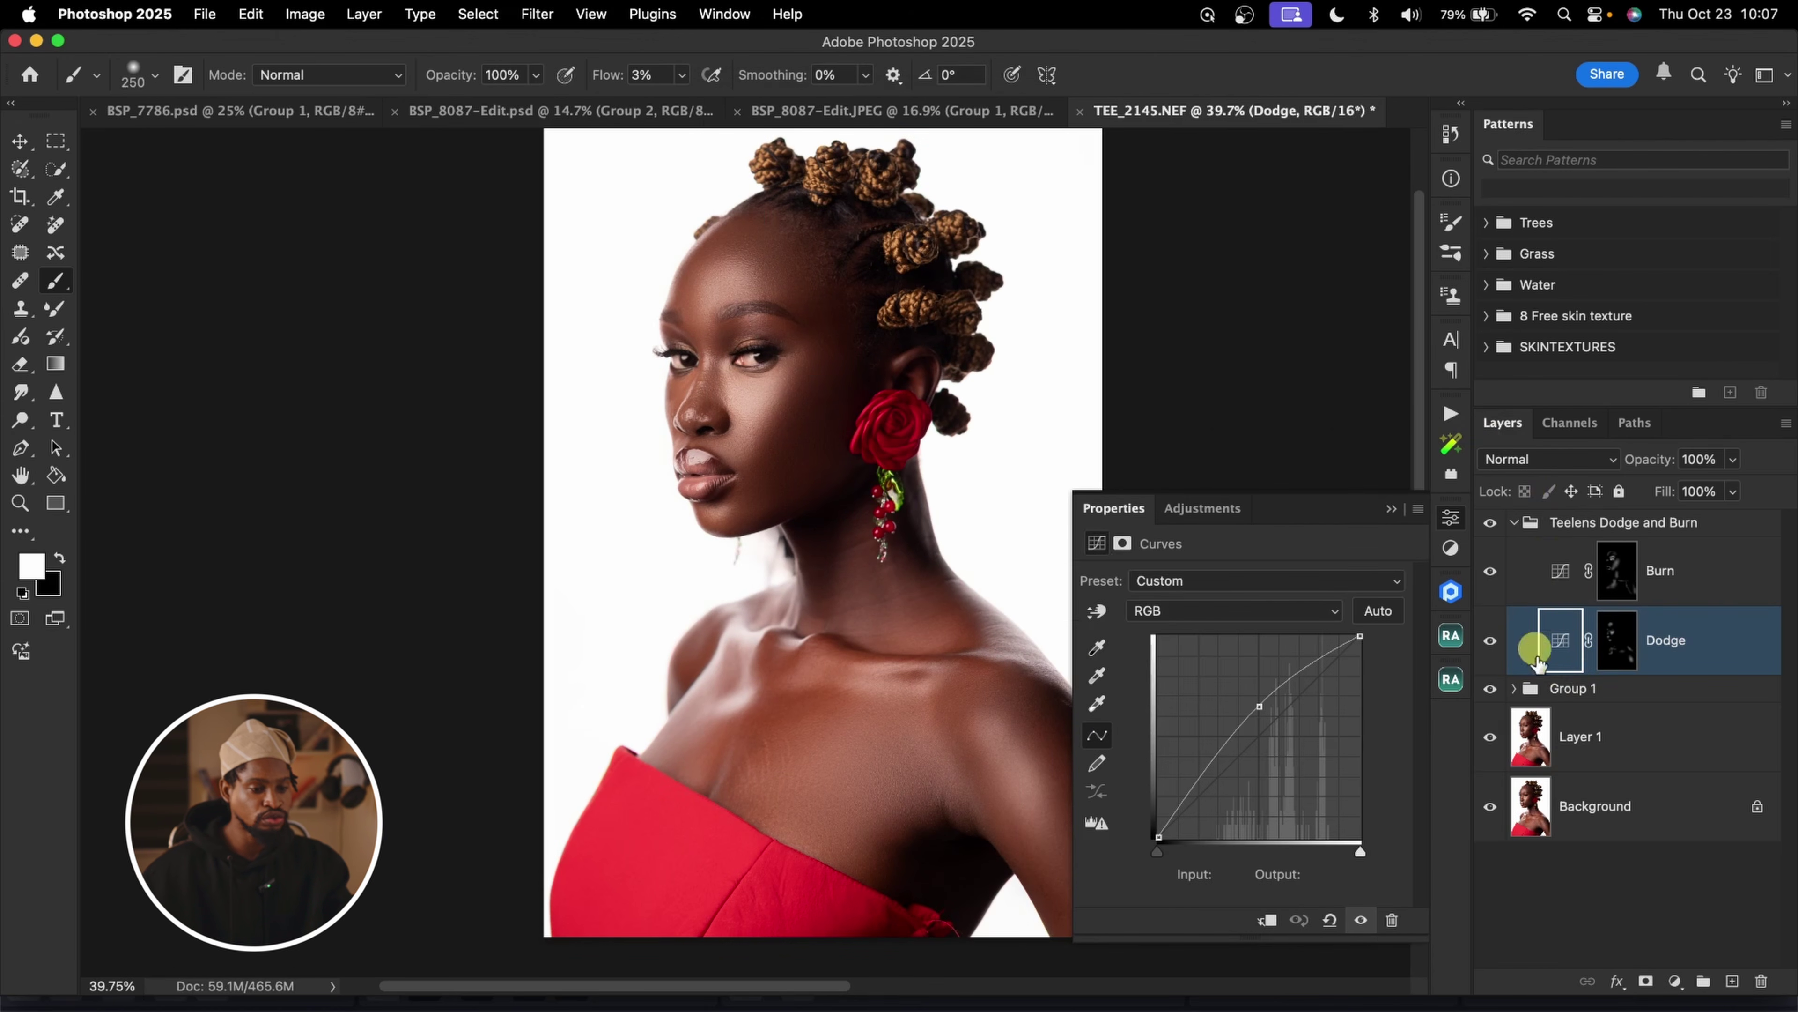
click(1622, 651)
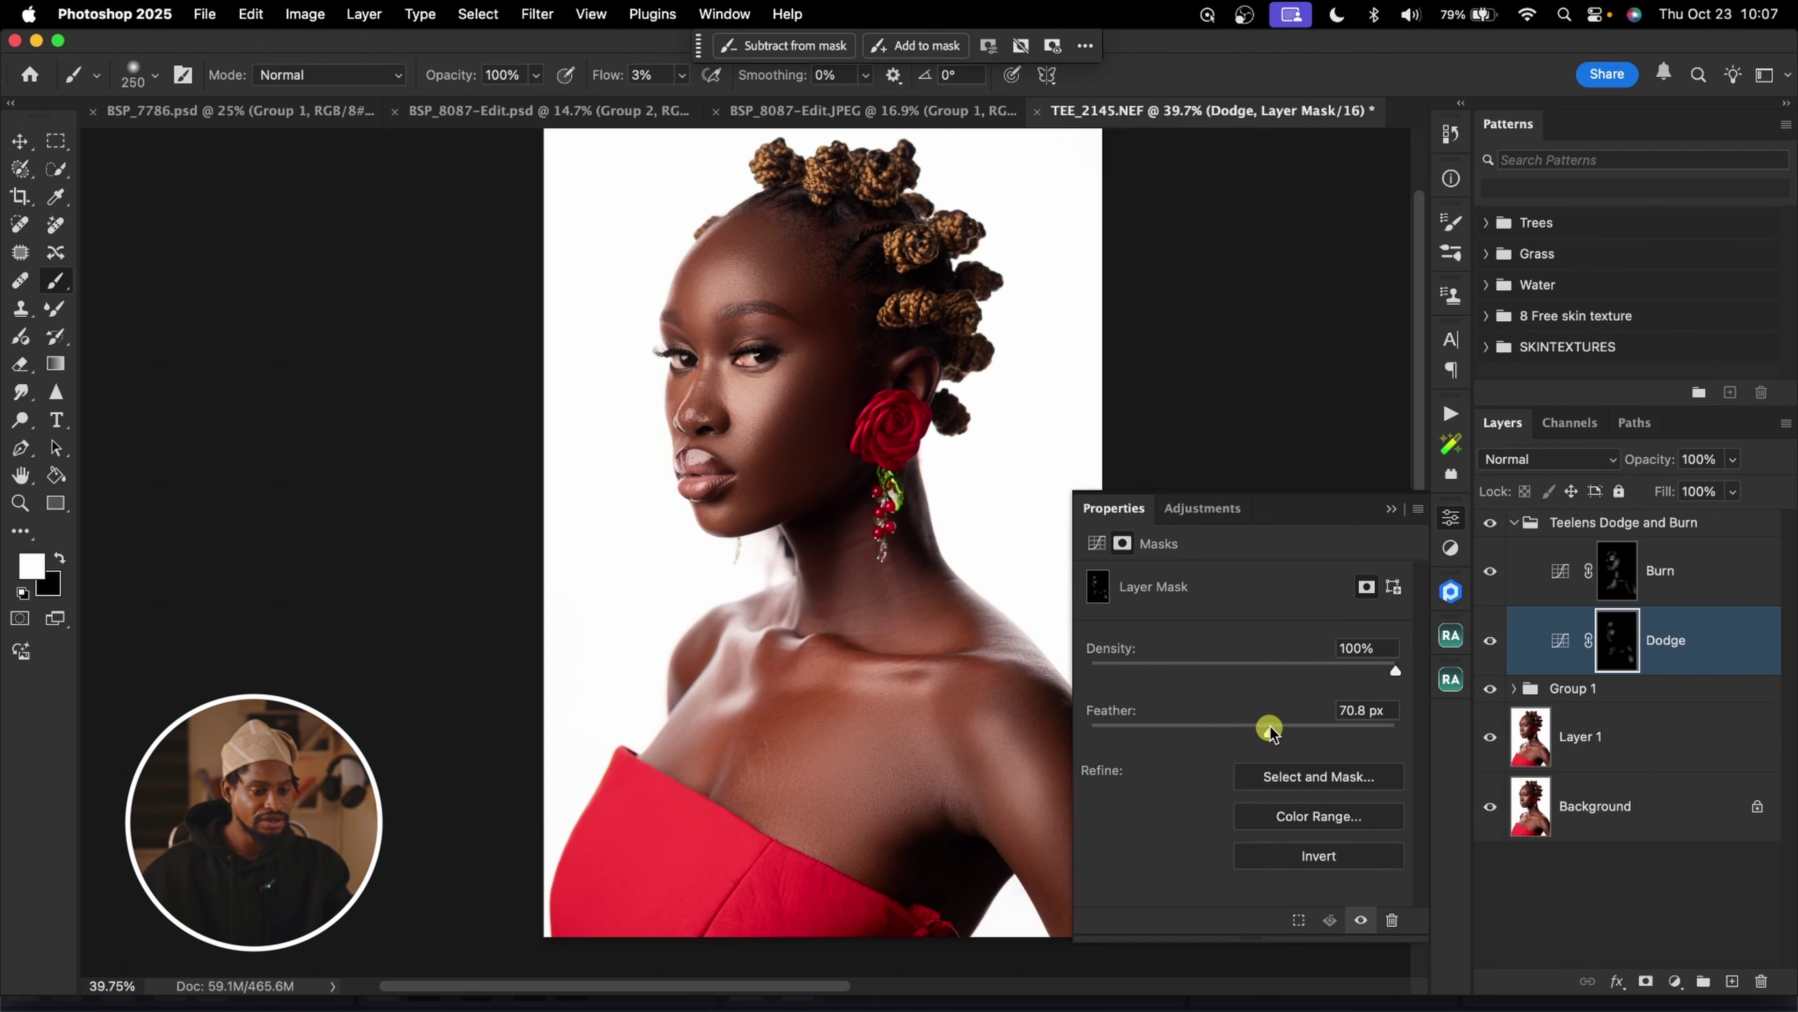
click(1392, 508)
click(1491, 640)
click(1491, 640)
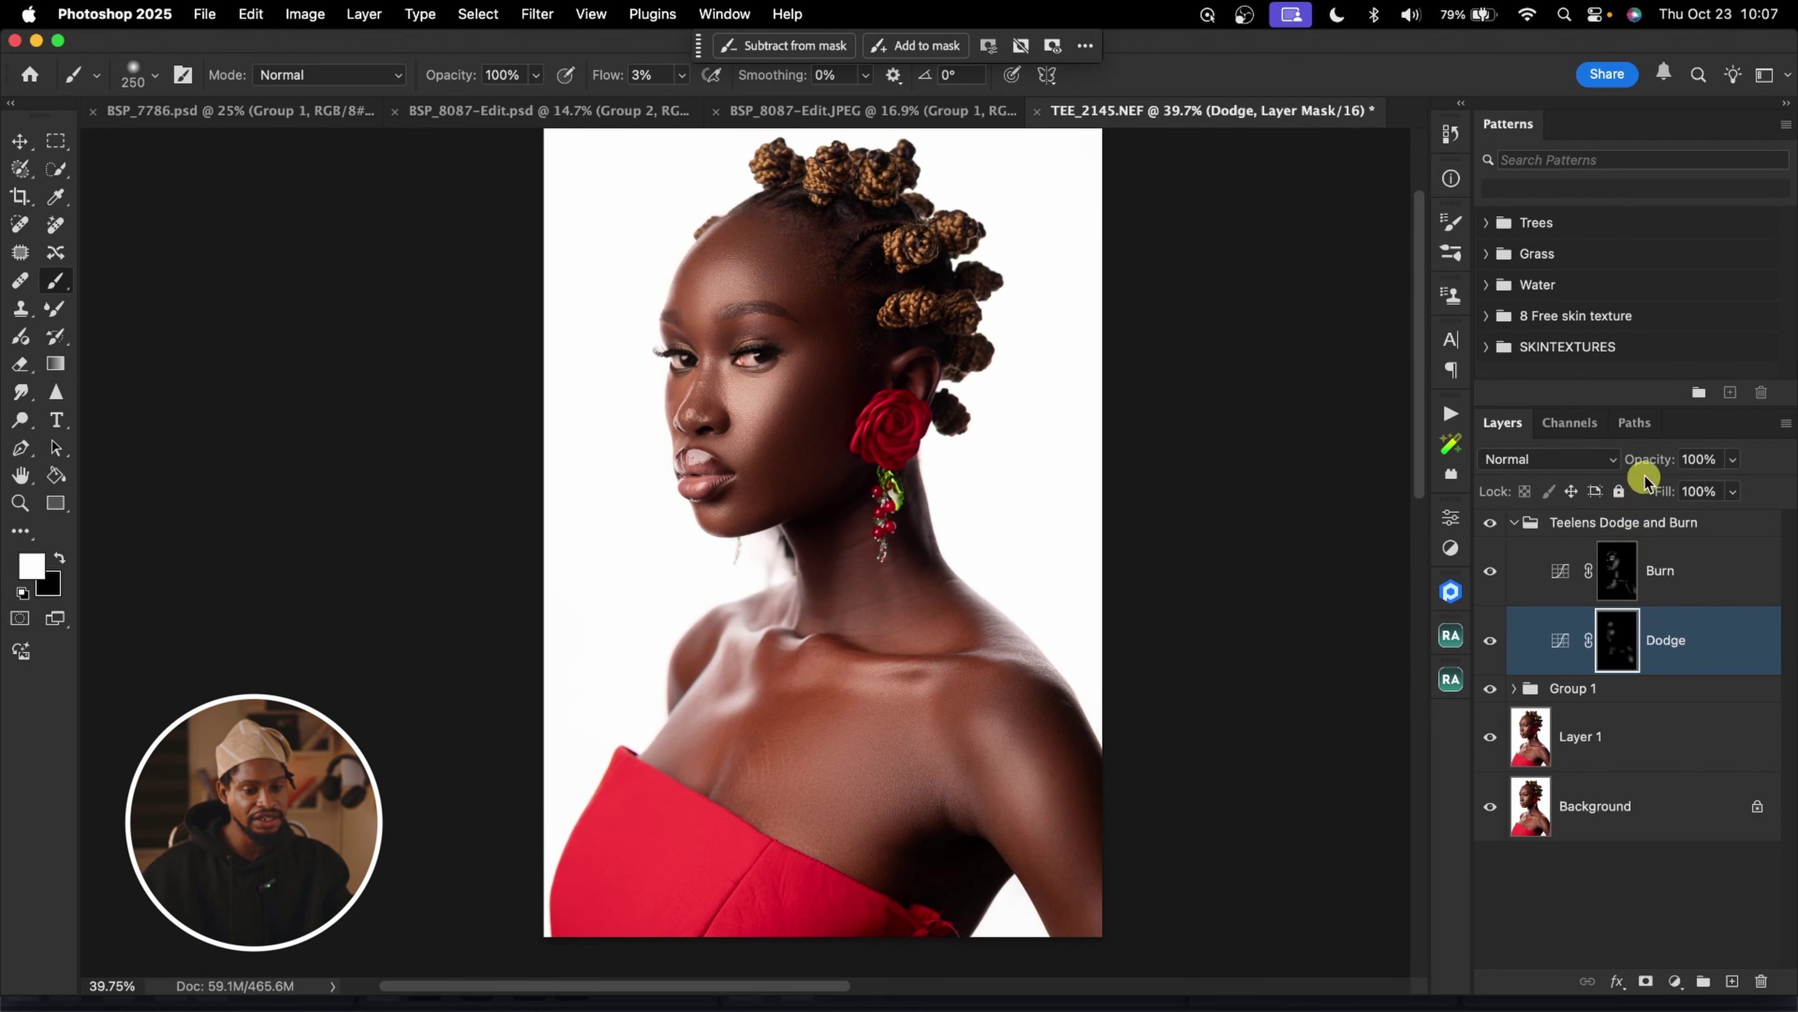
Lower the Dodge layer's opacity to 85% and the Burn layer's opacity to 65%
drag(1640, 464, 1635, 465)
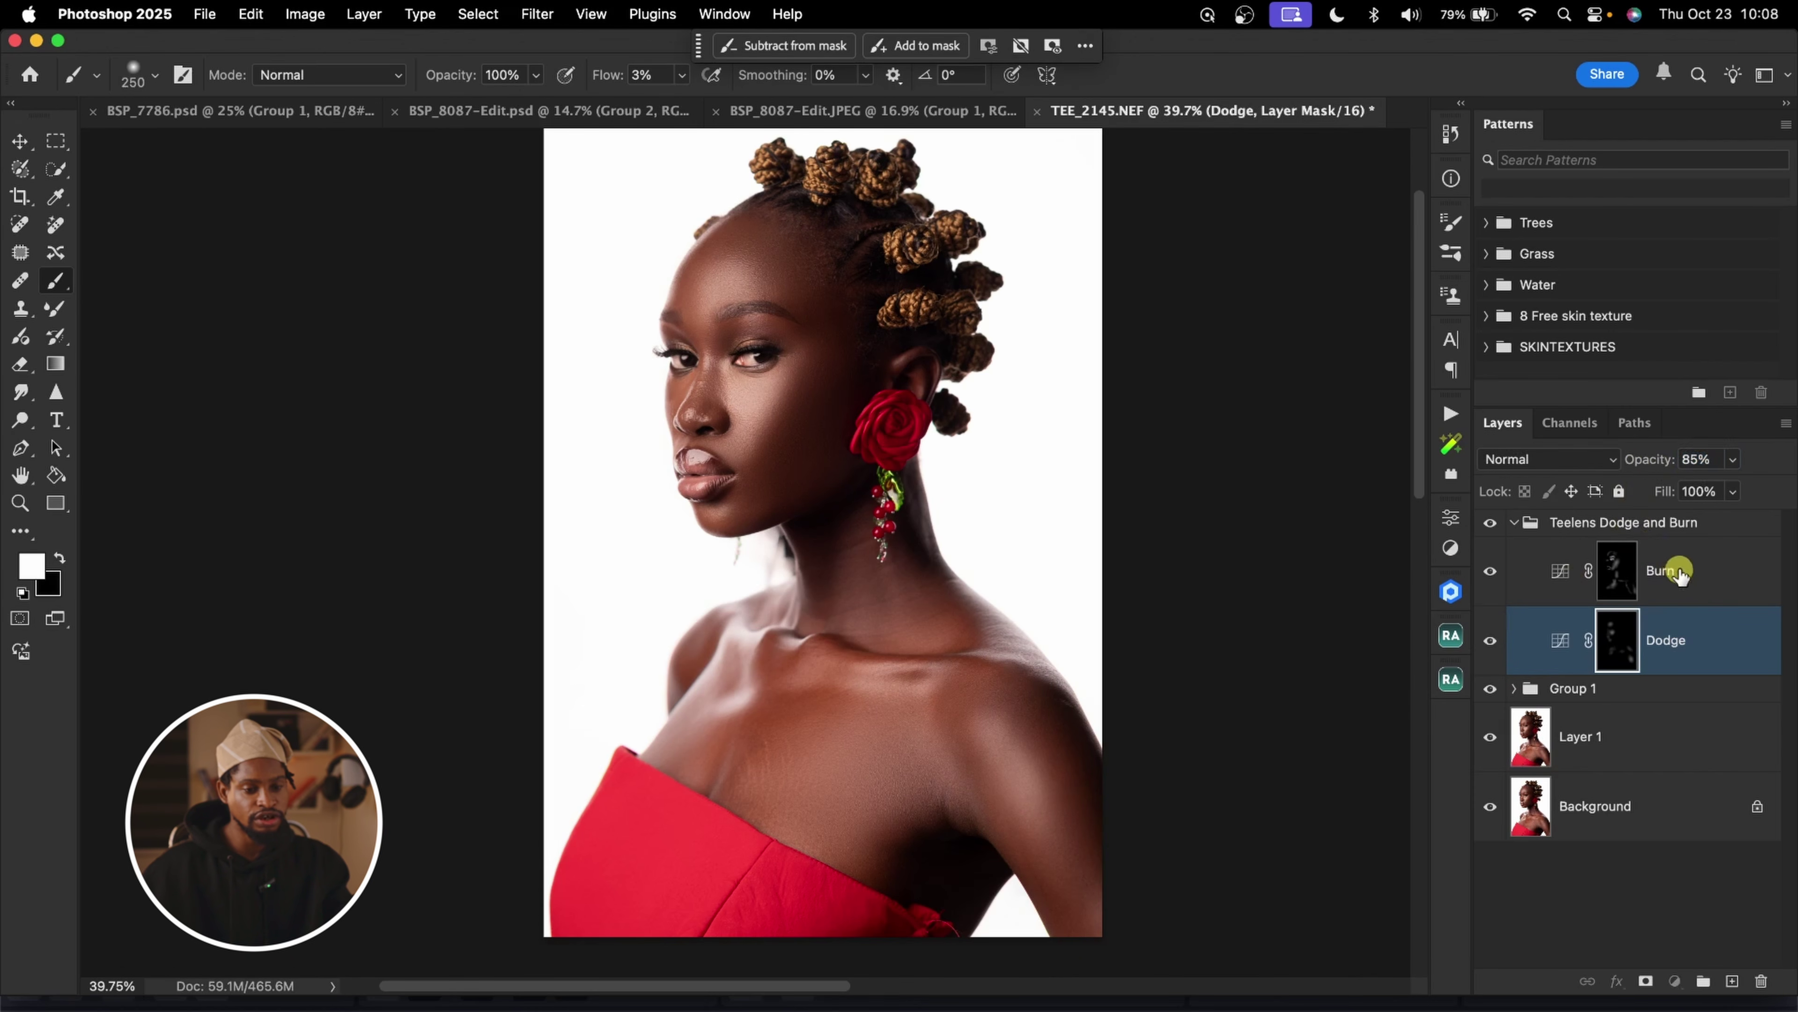
click(1679, 576)
drag(1658, 464, 1629, 466)
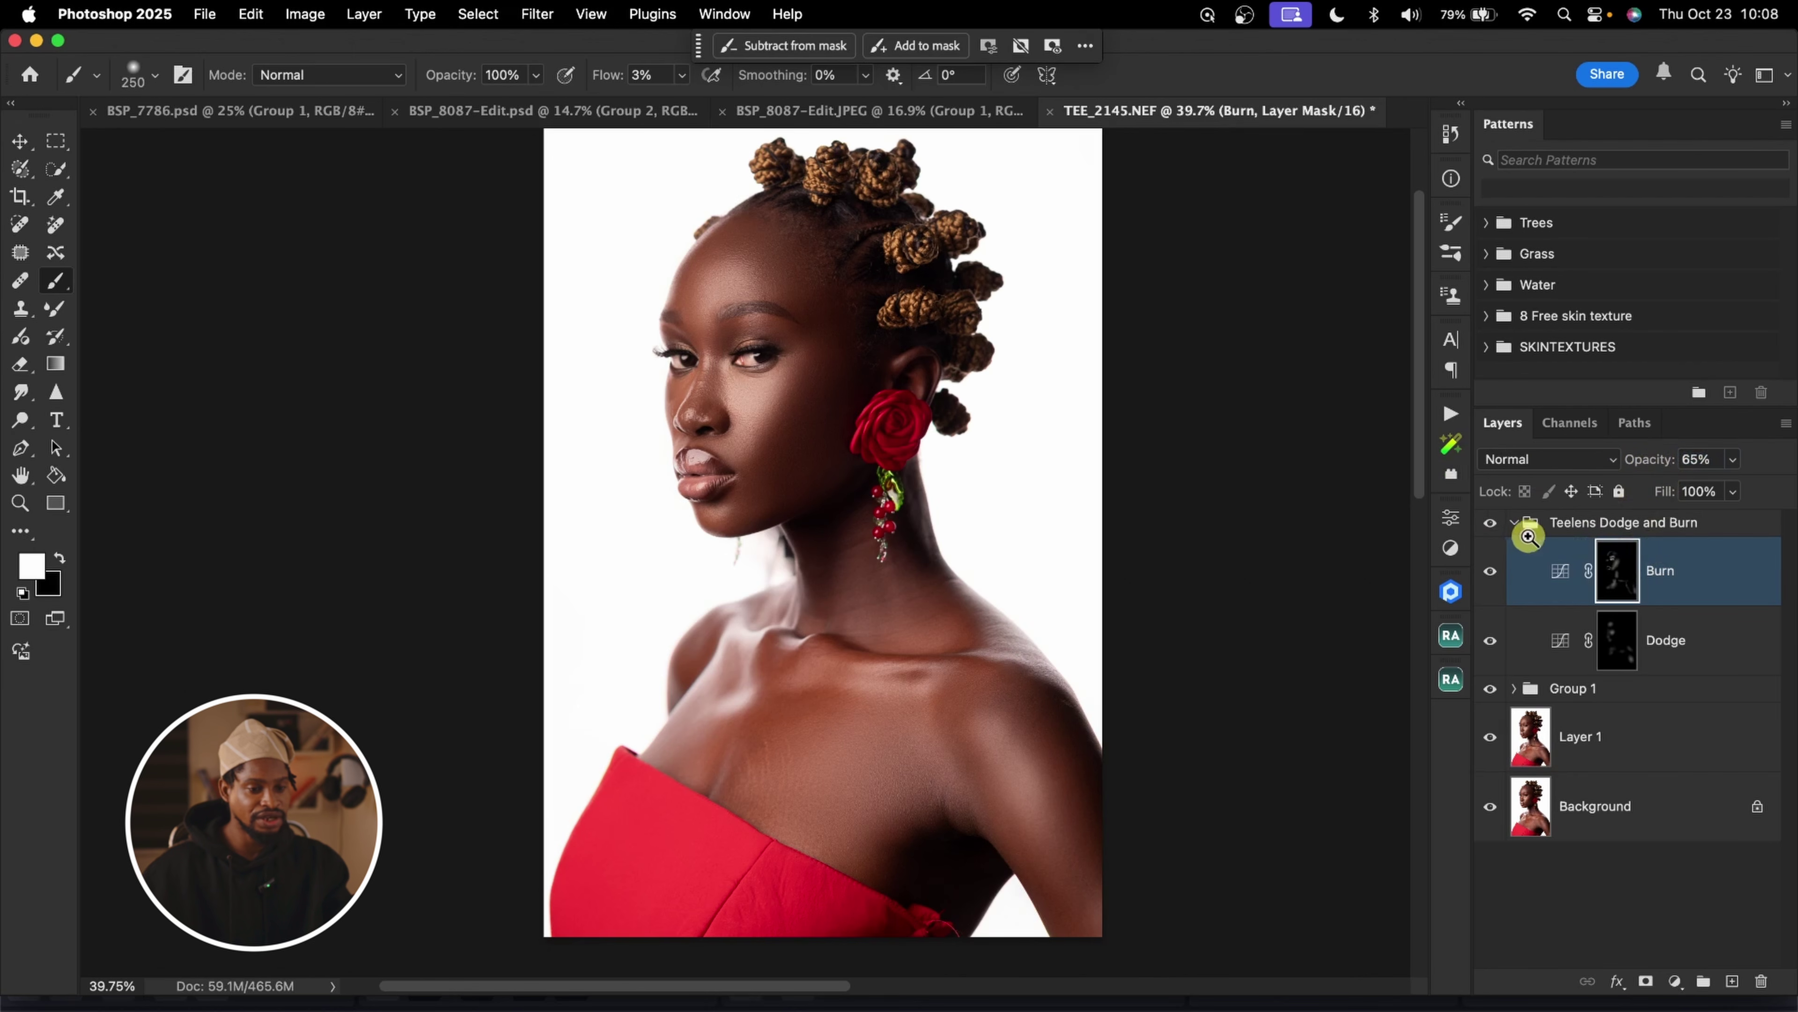
Collapse the Teelens Dodge and Burn group and compare the portrait with it hidden and shown
click(1523, 531)
click(1499, 529)
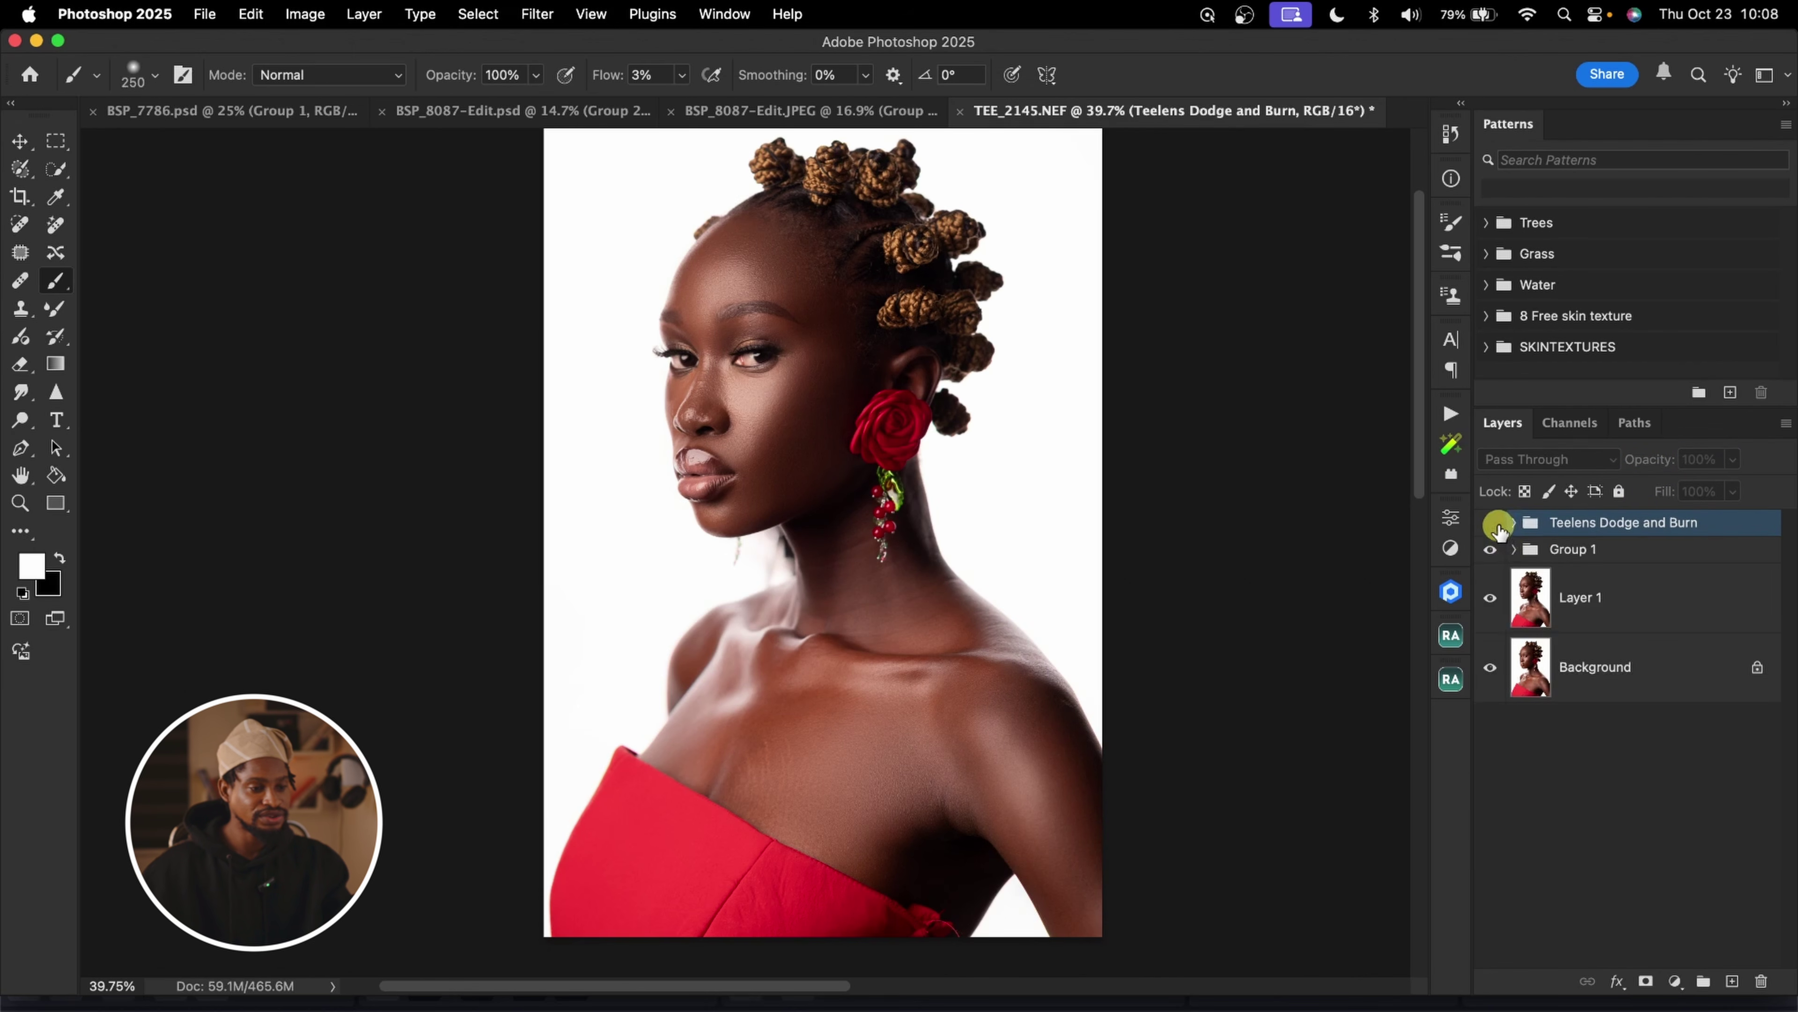
click(1498, 528)
Run the Eyes & Teeth Whitening action above the Teelens Dodge and Burn group
key(z)
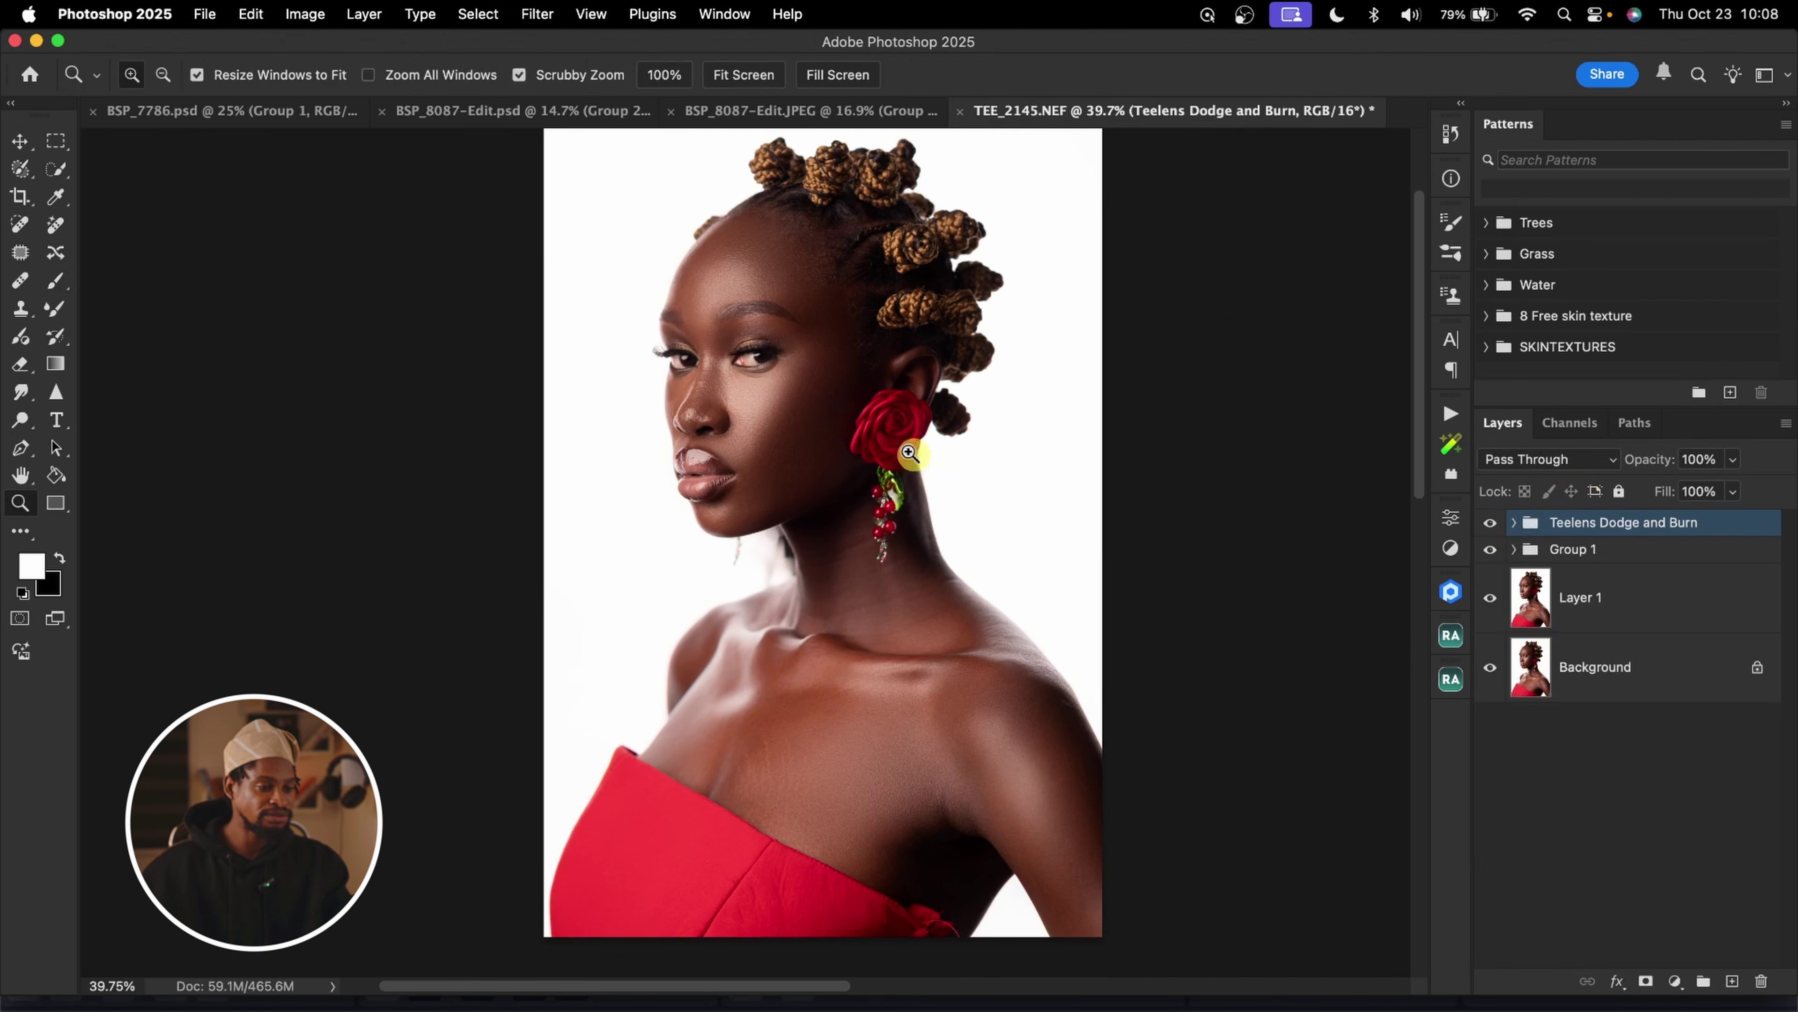
click(765, 339)
key(b)
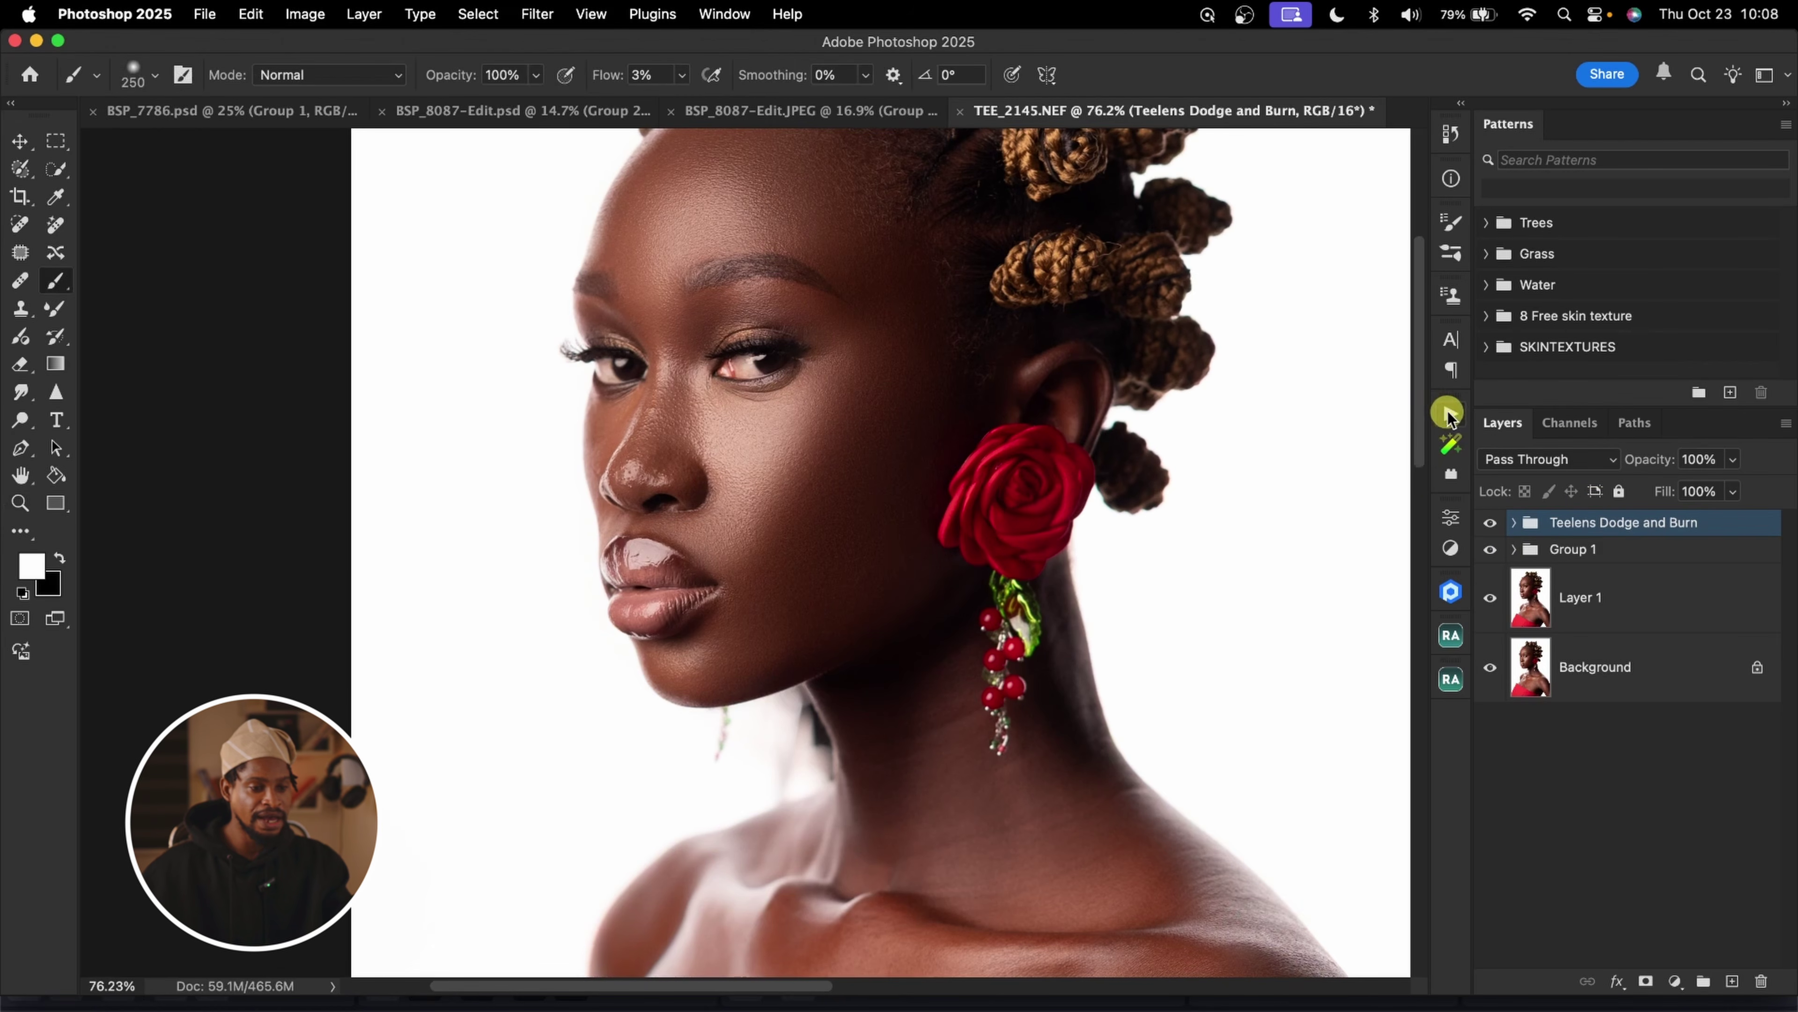
click(1450, 413)
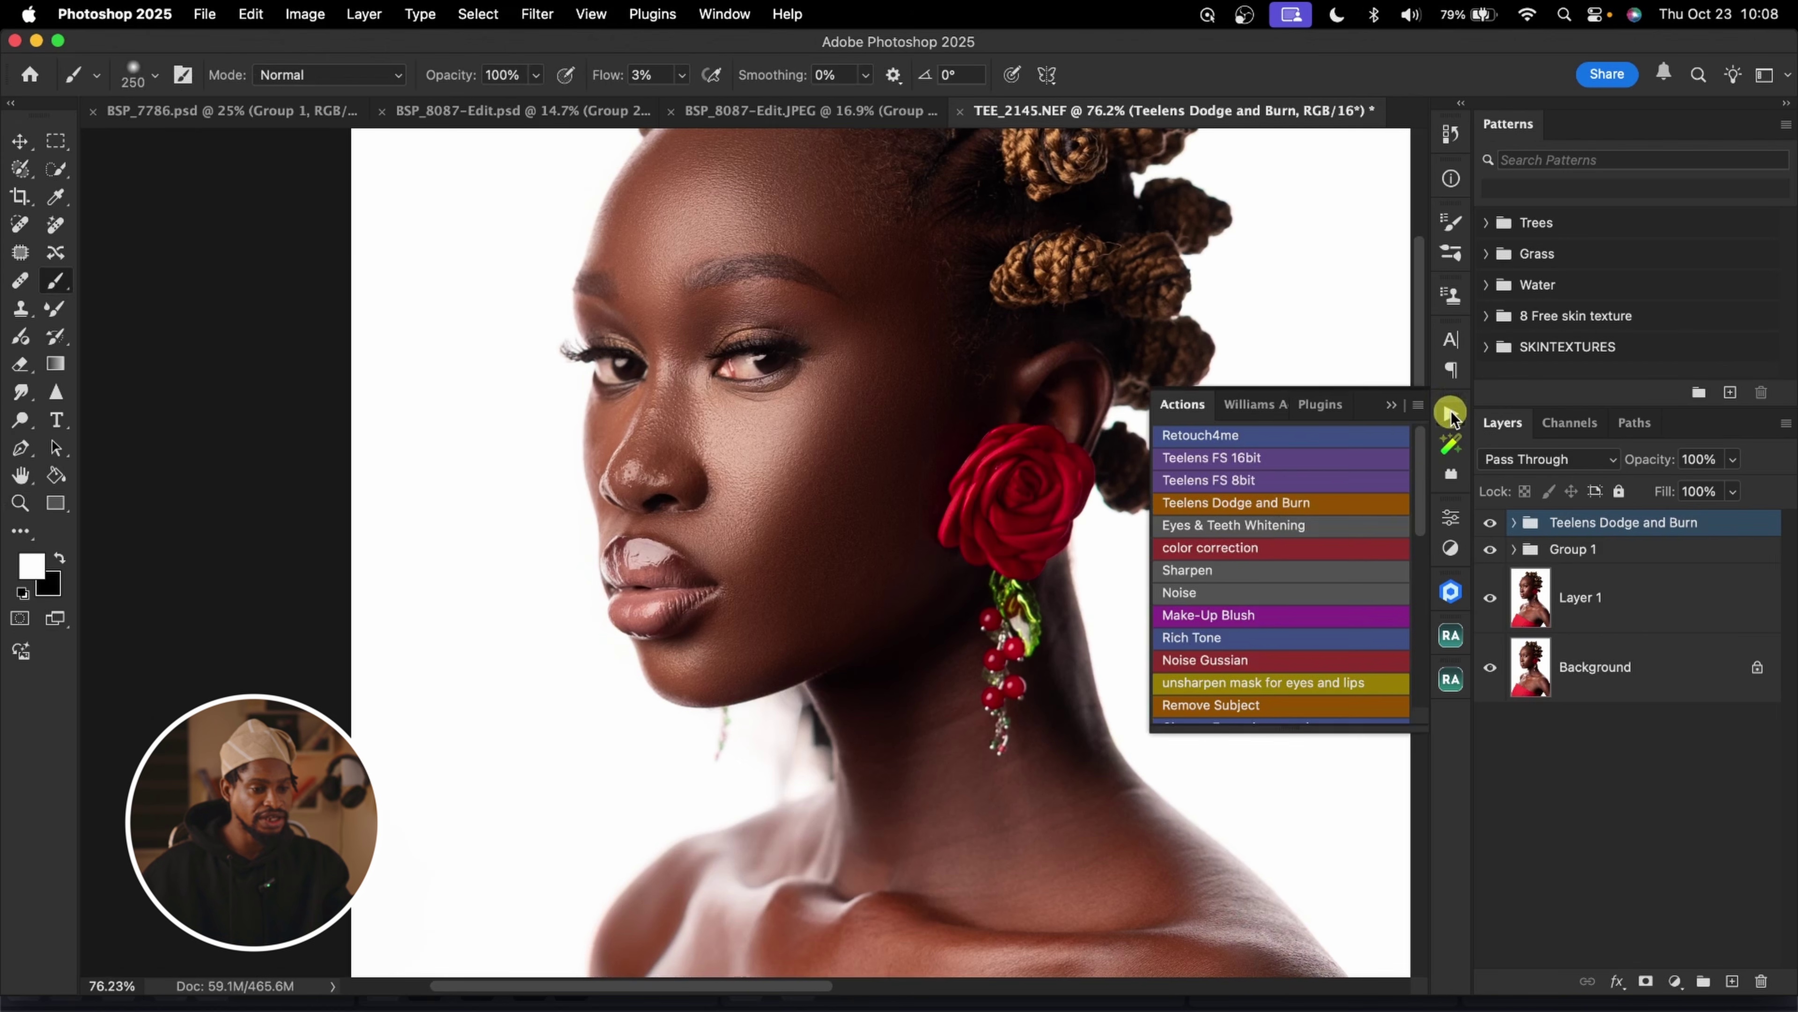
click(1227, 525)
Whiten the near eye by painting white on the whitening group's mask with a 30 px brush at 100% flow
key(z)
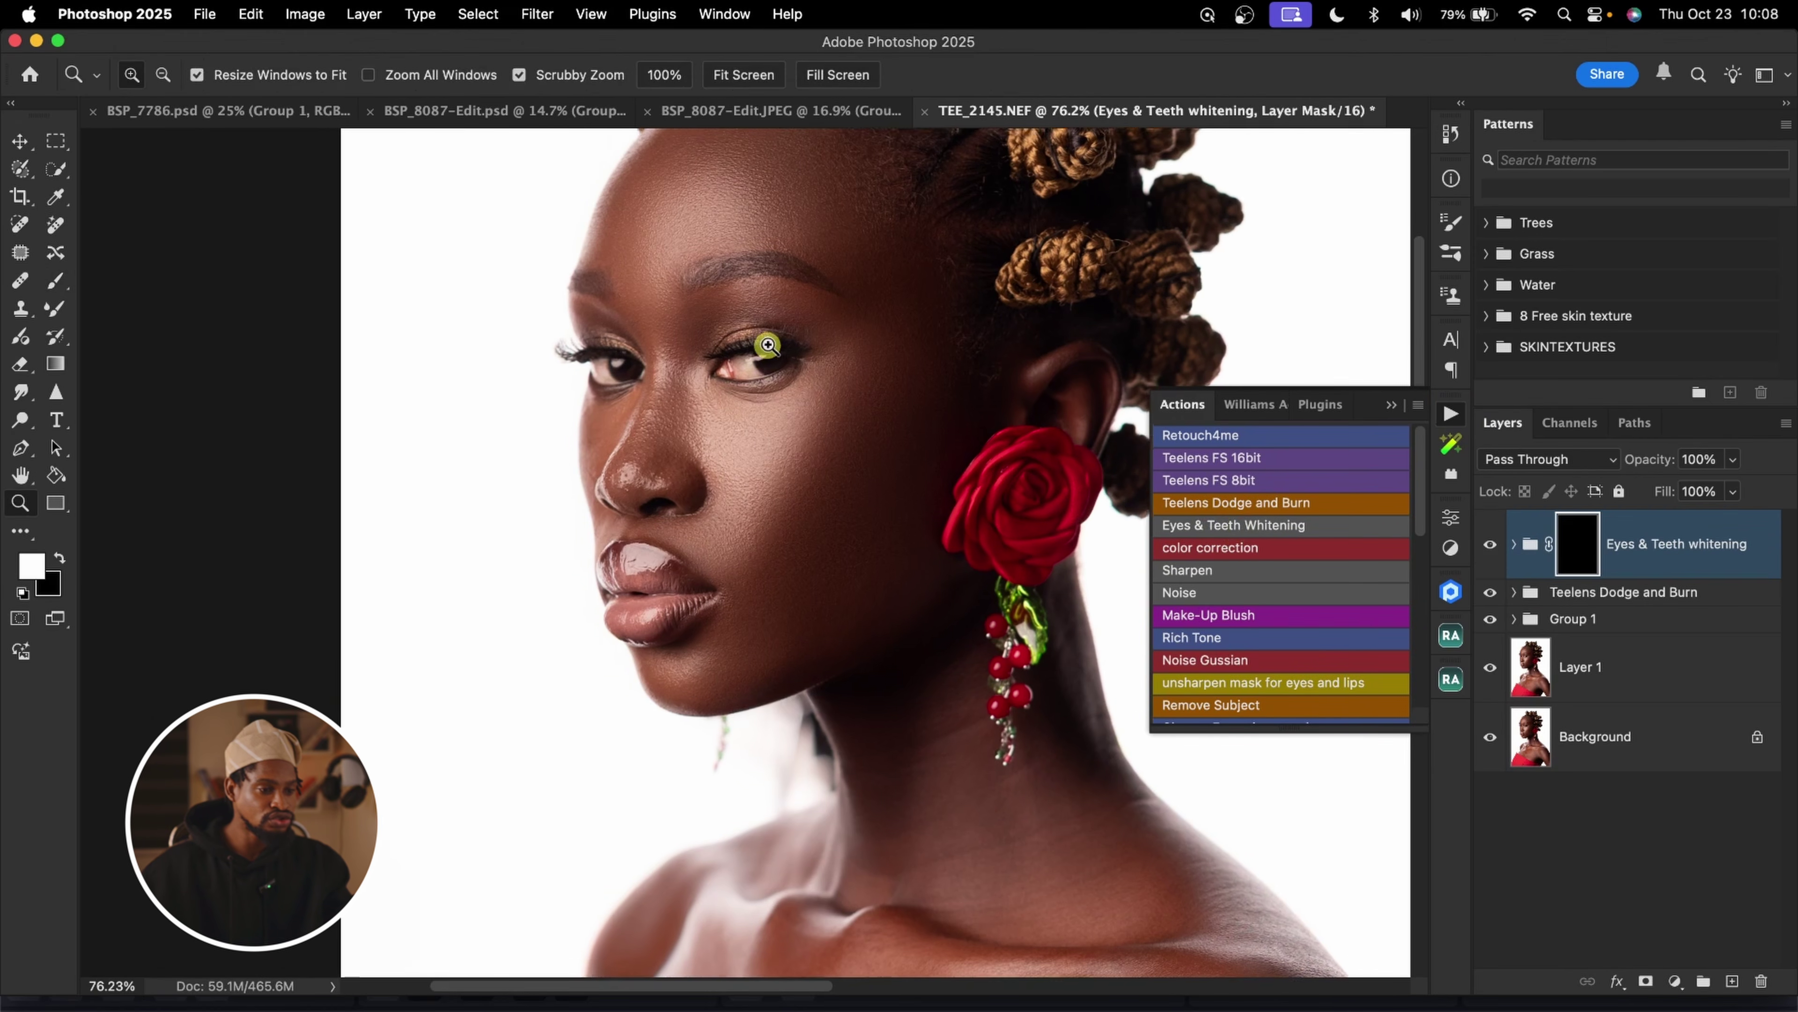
click(835, 324)
key(b)
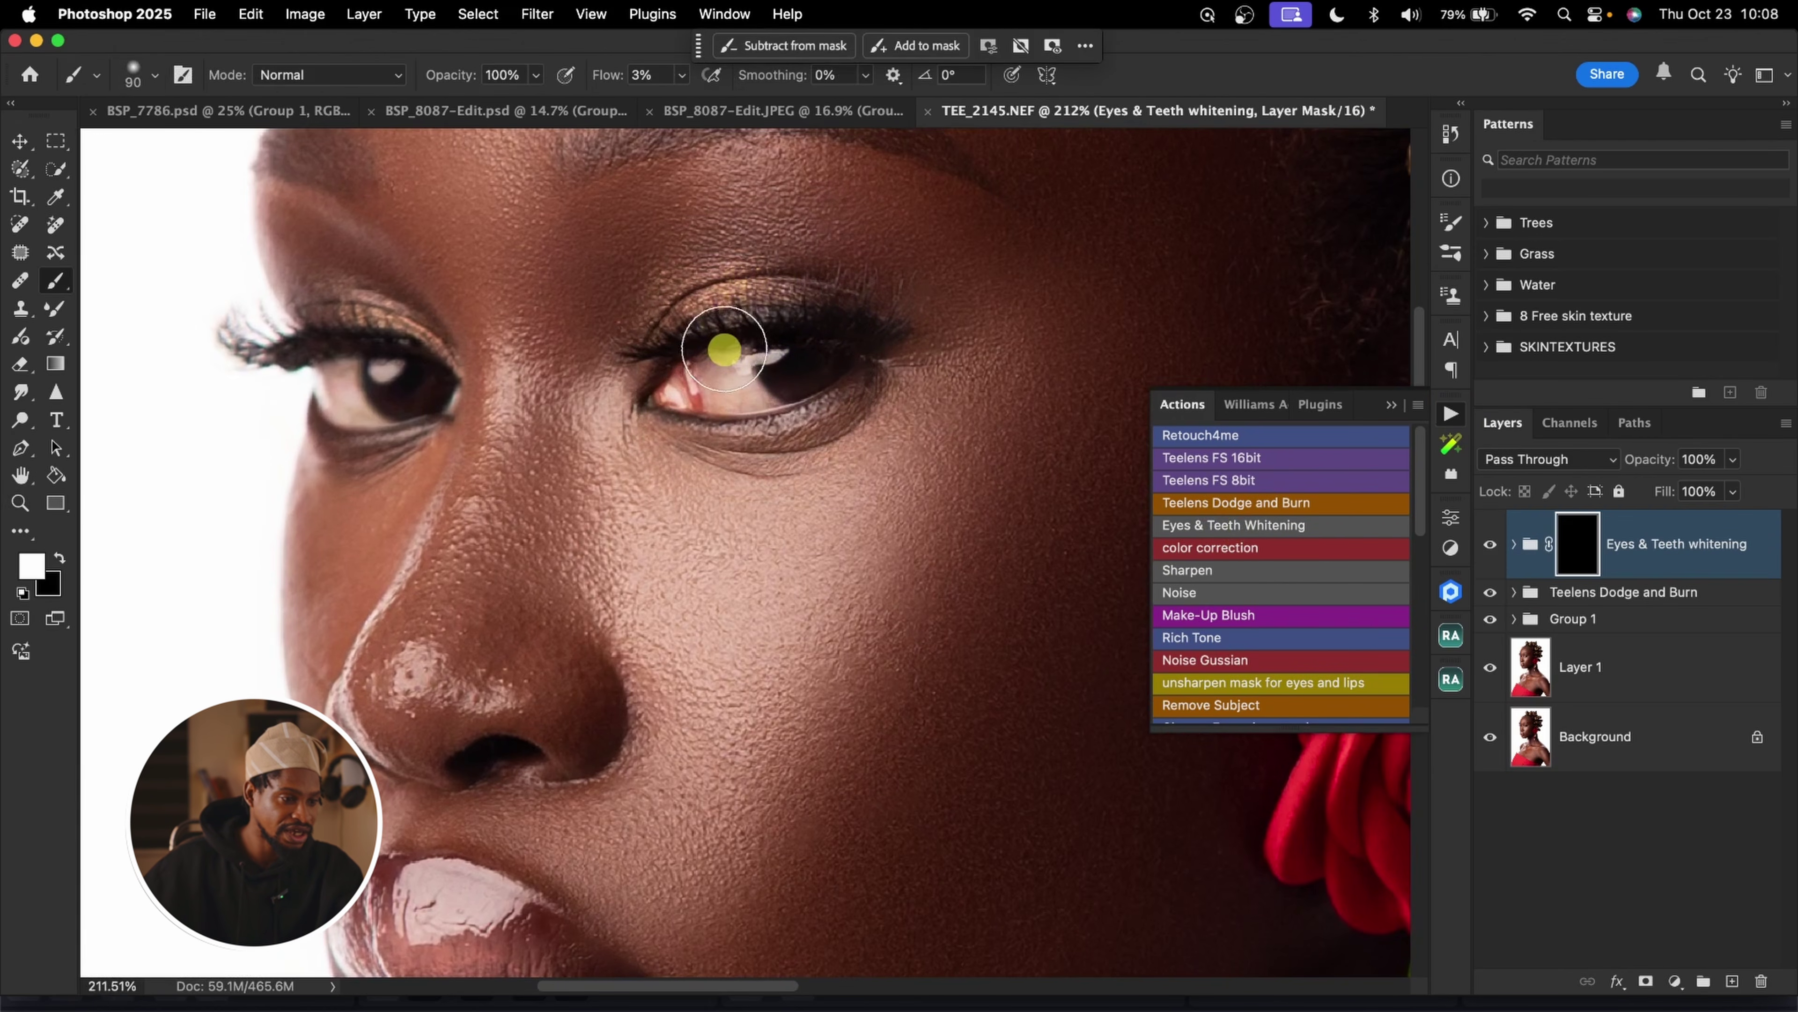
key(shift+0)
key(bracketleft)
key(bracketleft)
drag(713, 375, 740, 378)
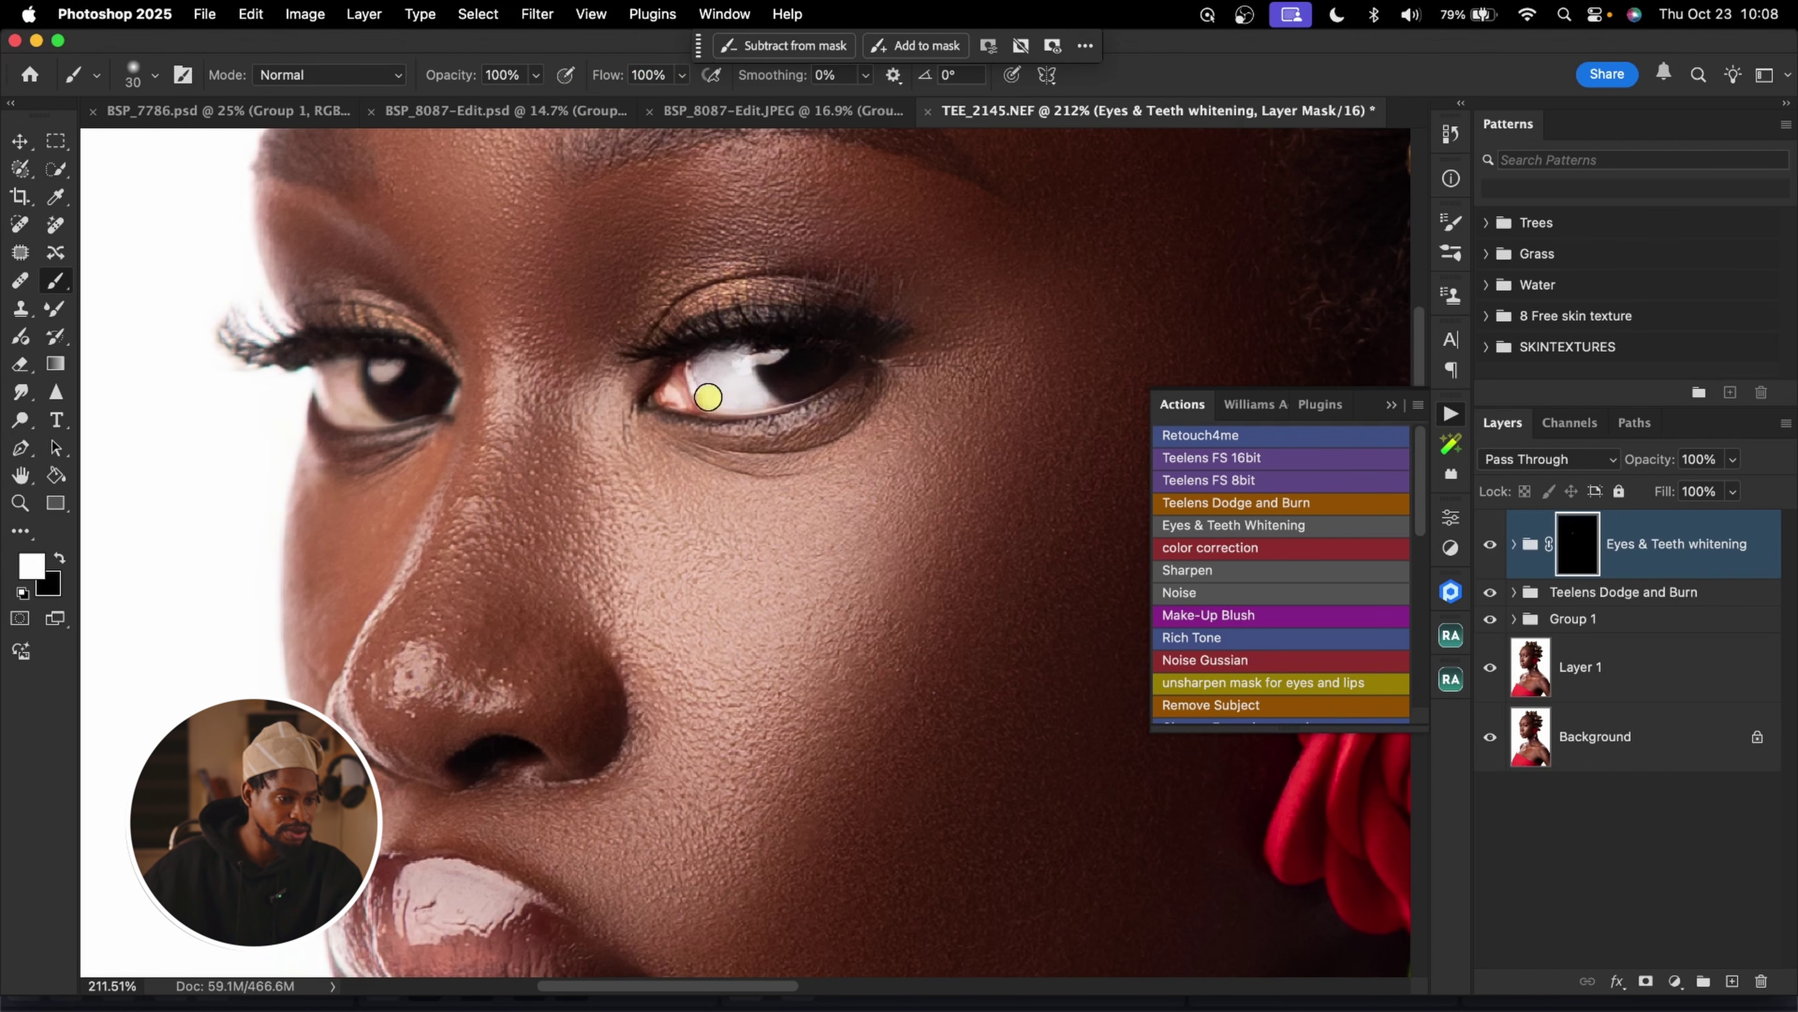
Whiten the far eye on the same mask with a 25 px brush and make black the foreground colour
key(bracketleft)
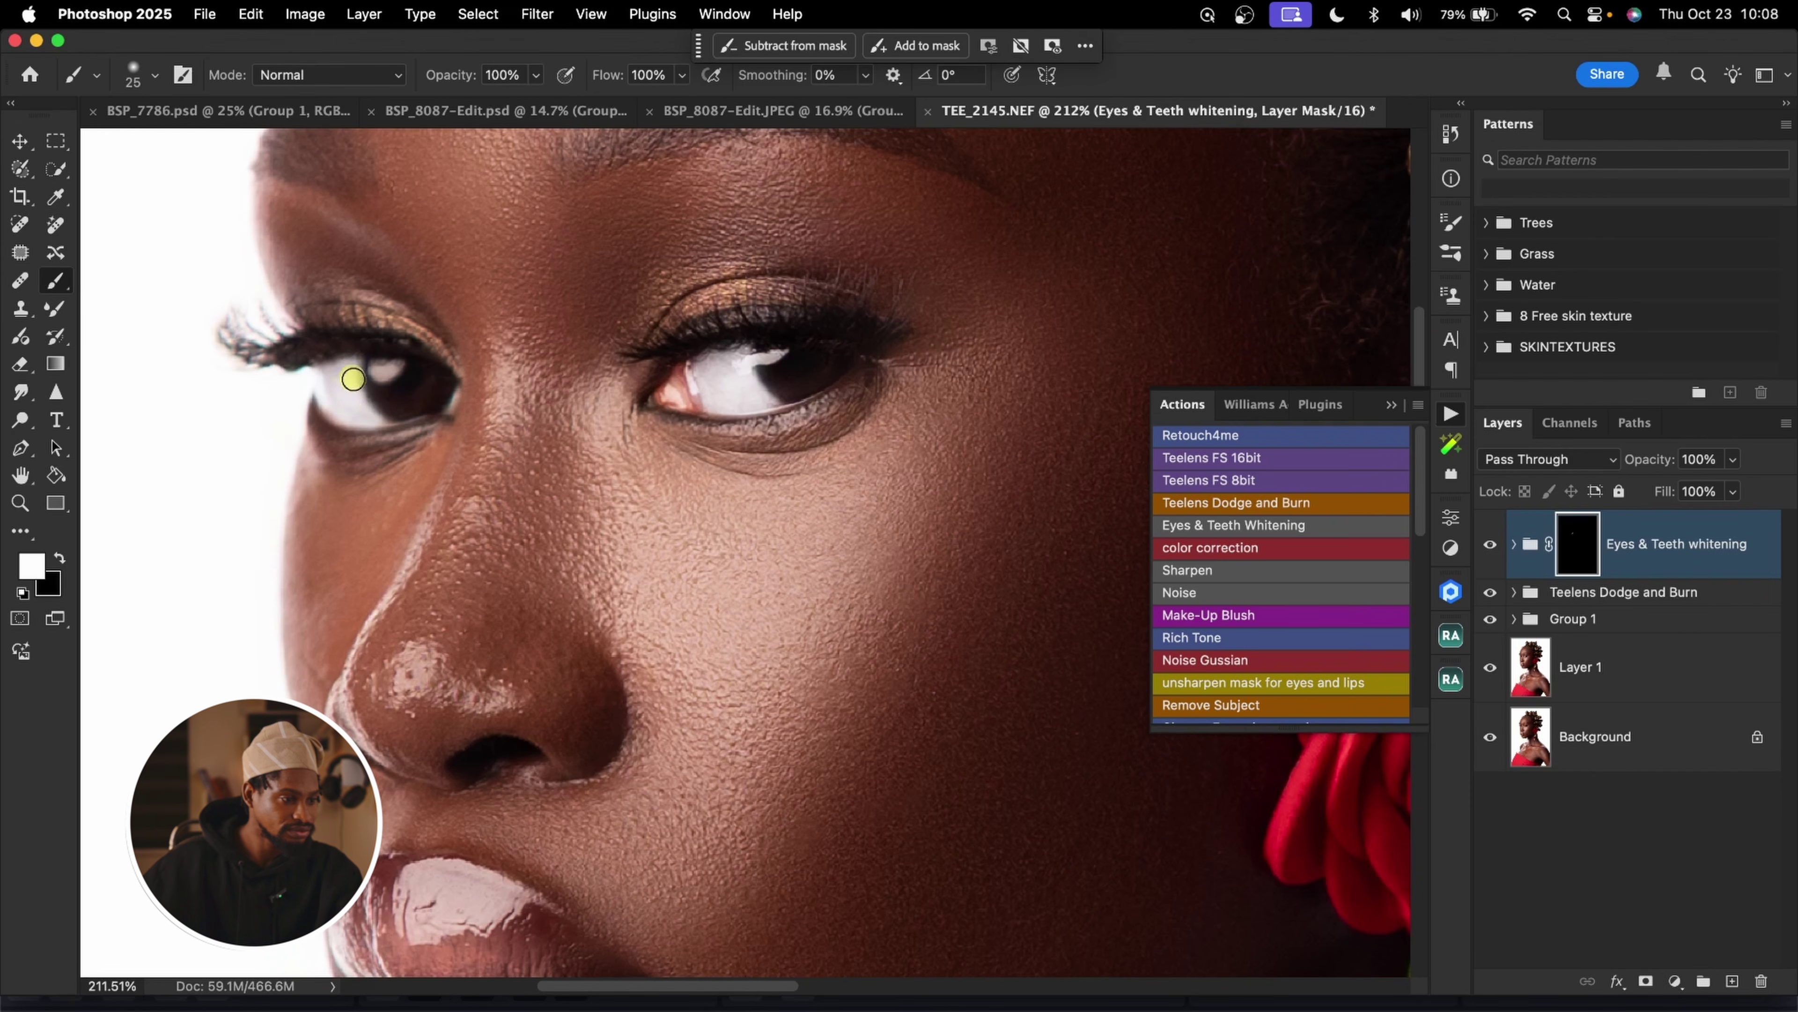
mouse_move(341, 403)
mouse_down()
mouse_move(379, 417)
mouse_move(373, 354)
mouse_up()
key(x)
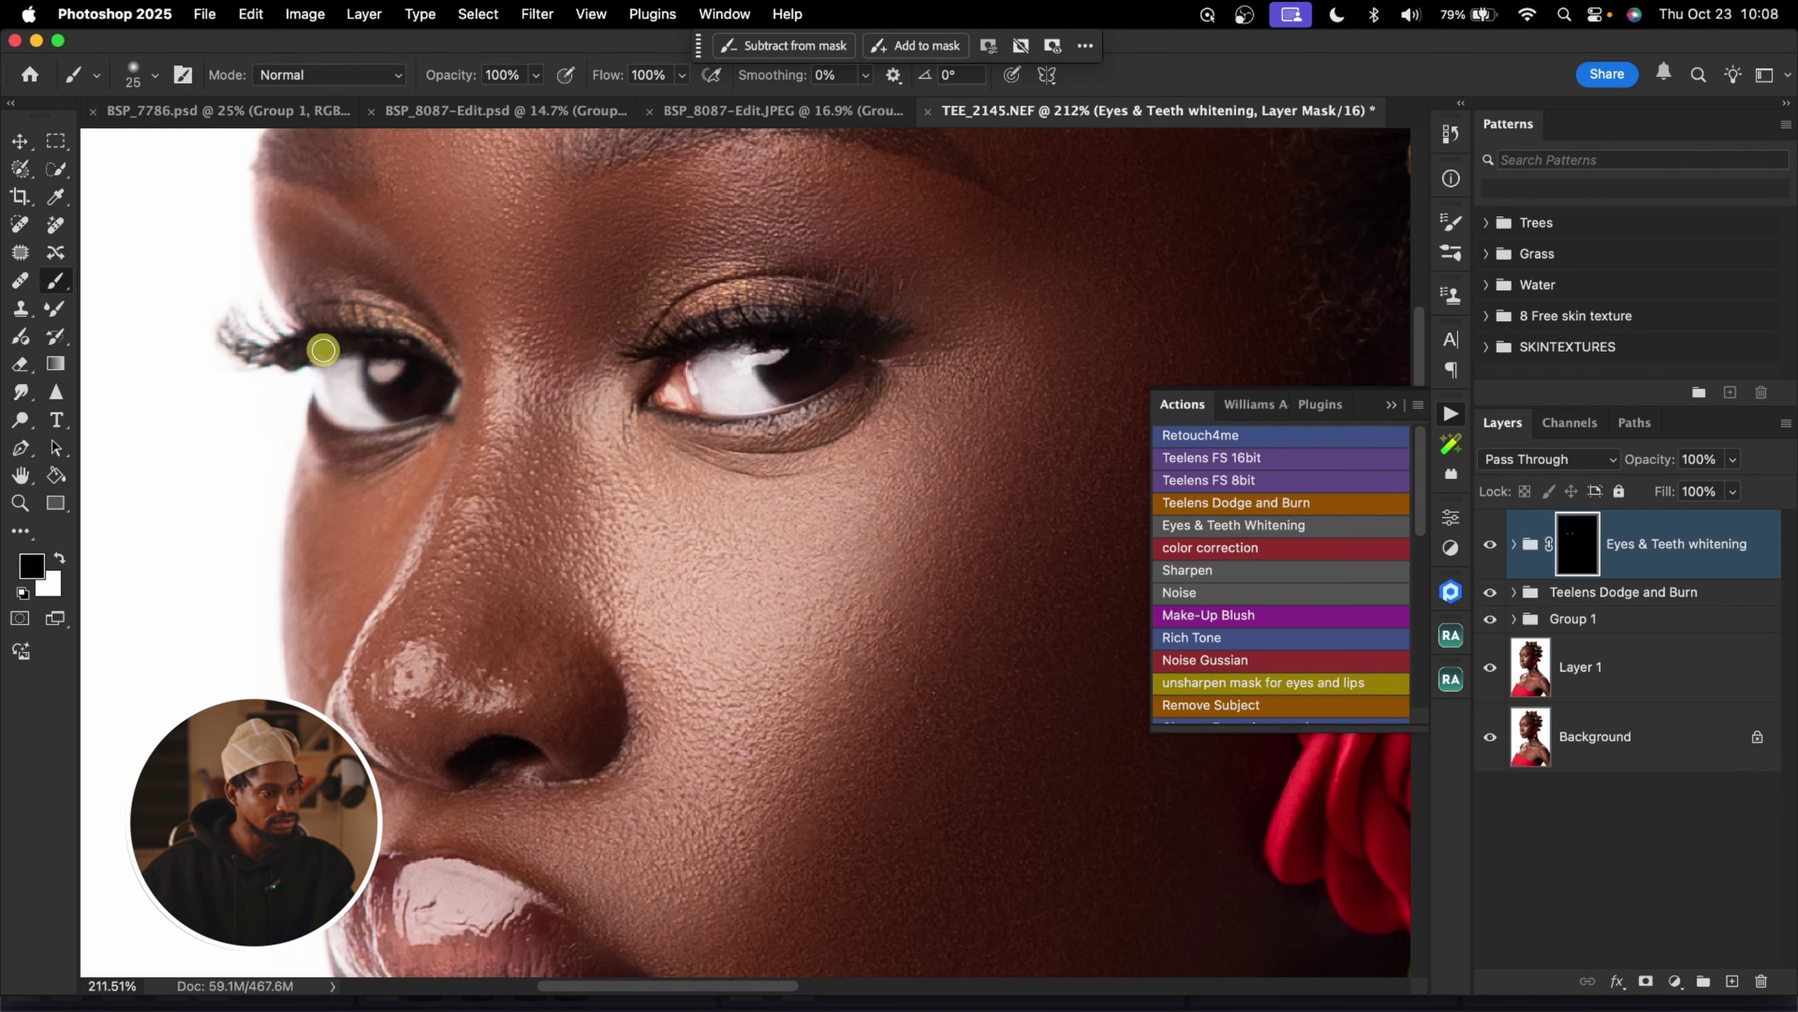
key(z)
alt+click(430, 327)
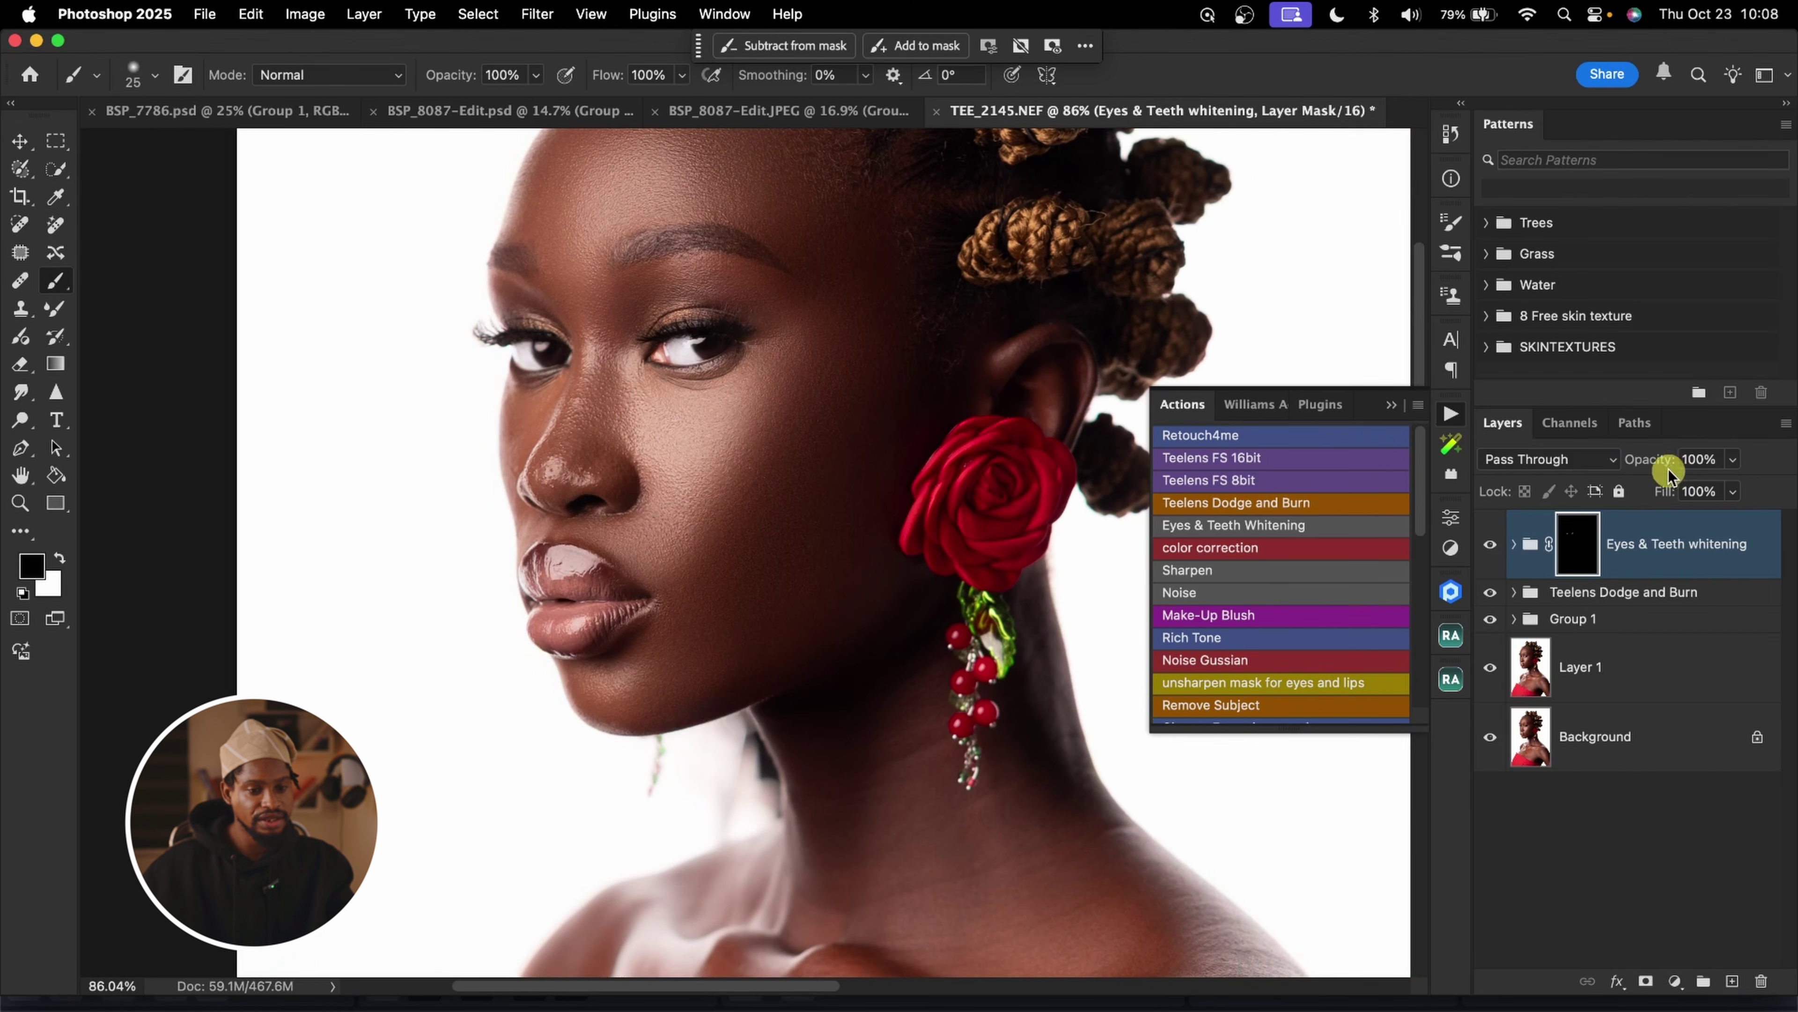
Feather the Eyes & Teeth whitening mask by about 1.7 px and lower the group's opacity to 43%
drag(1626, 467, 1621, 468)
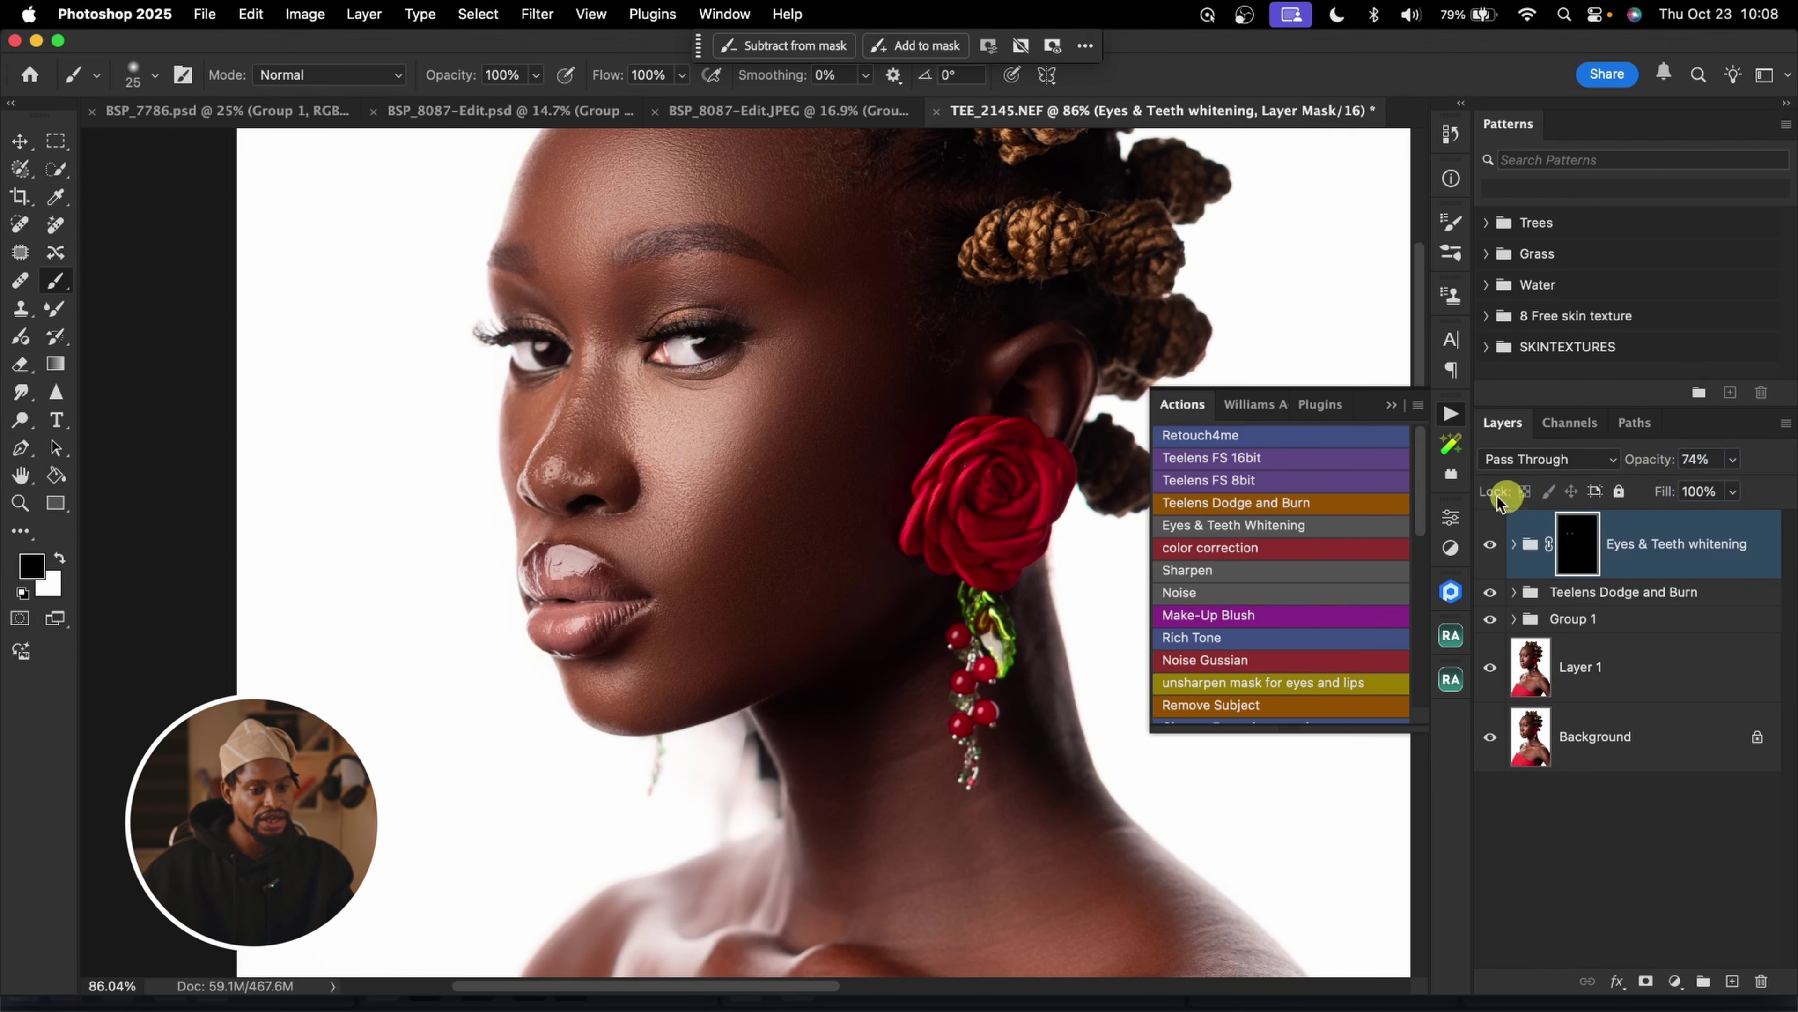
click(1451, 517)
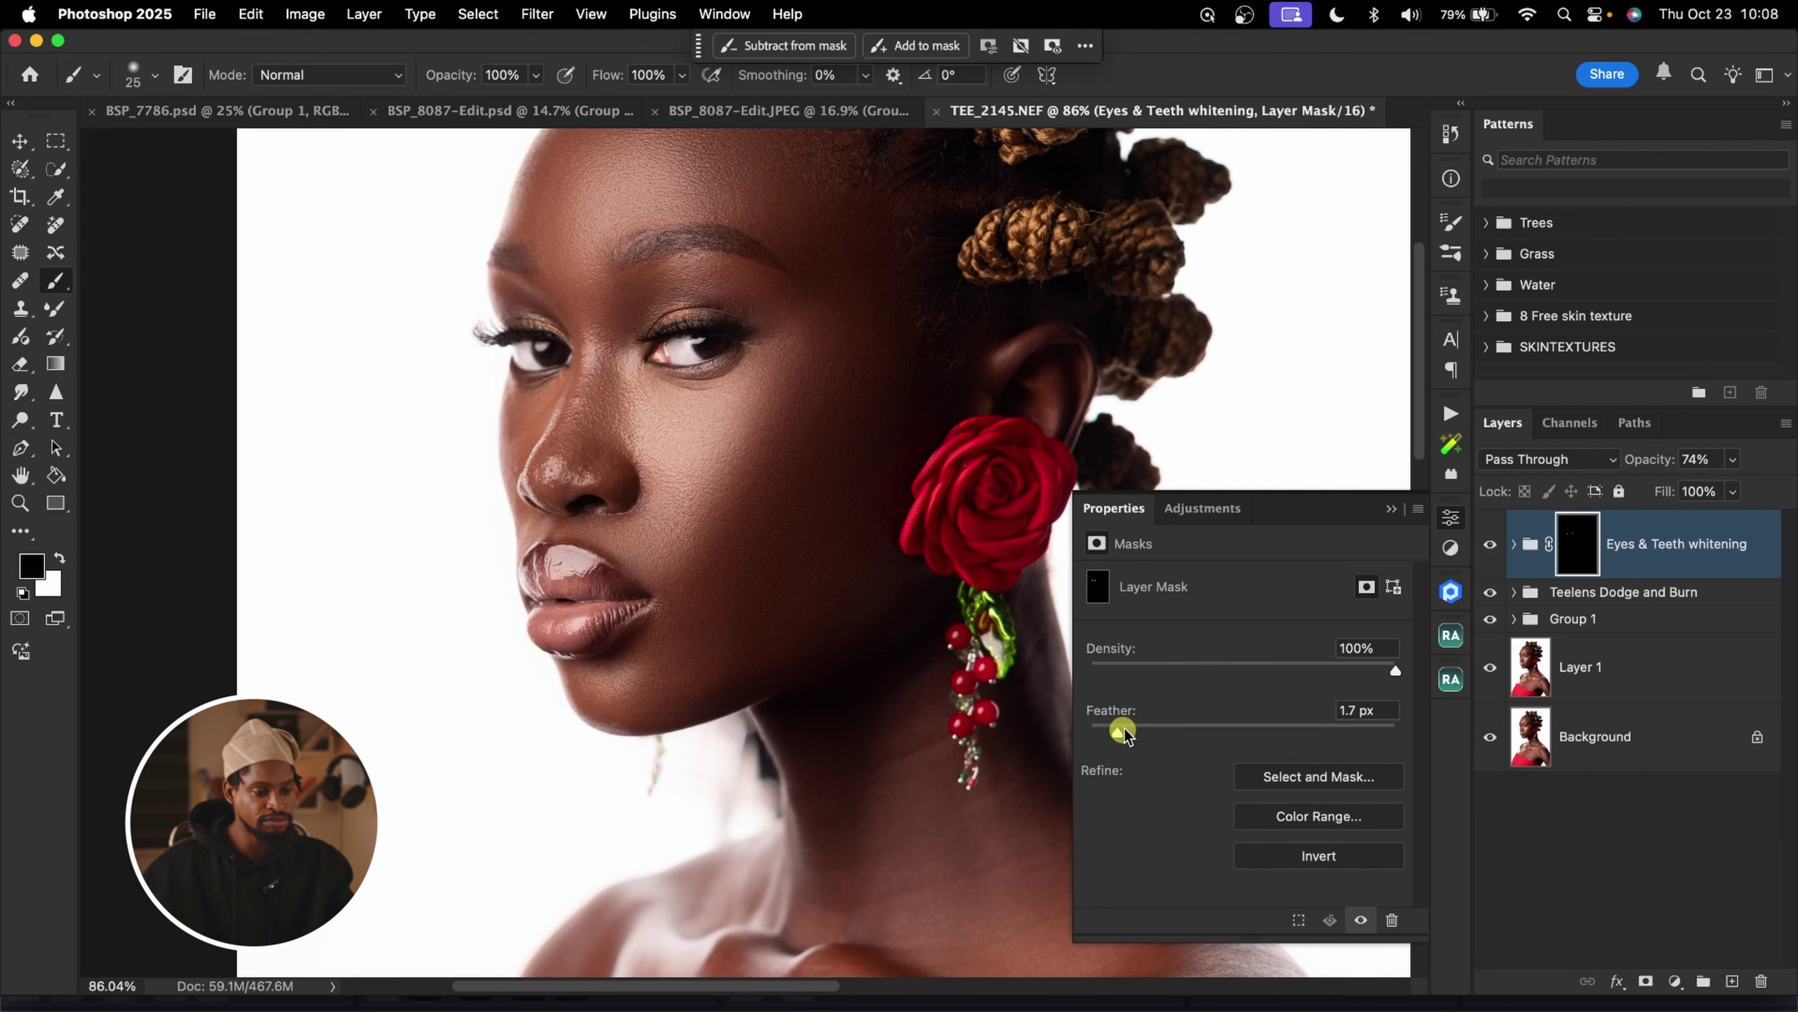
click(1392, 508)
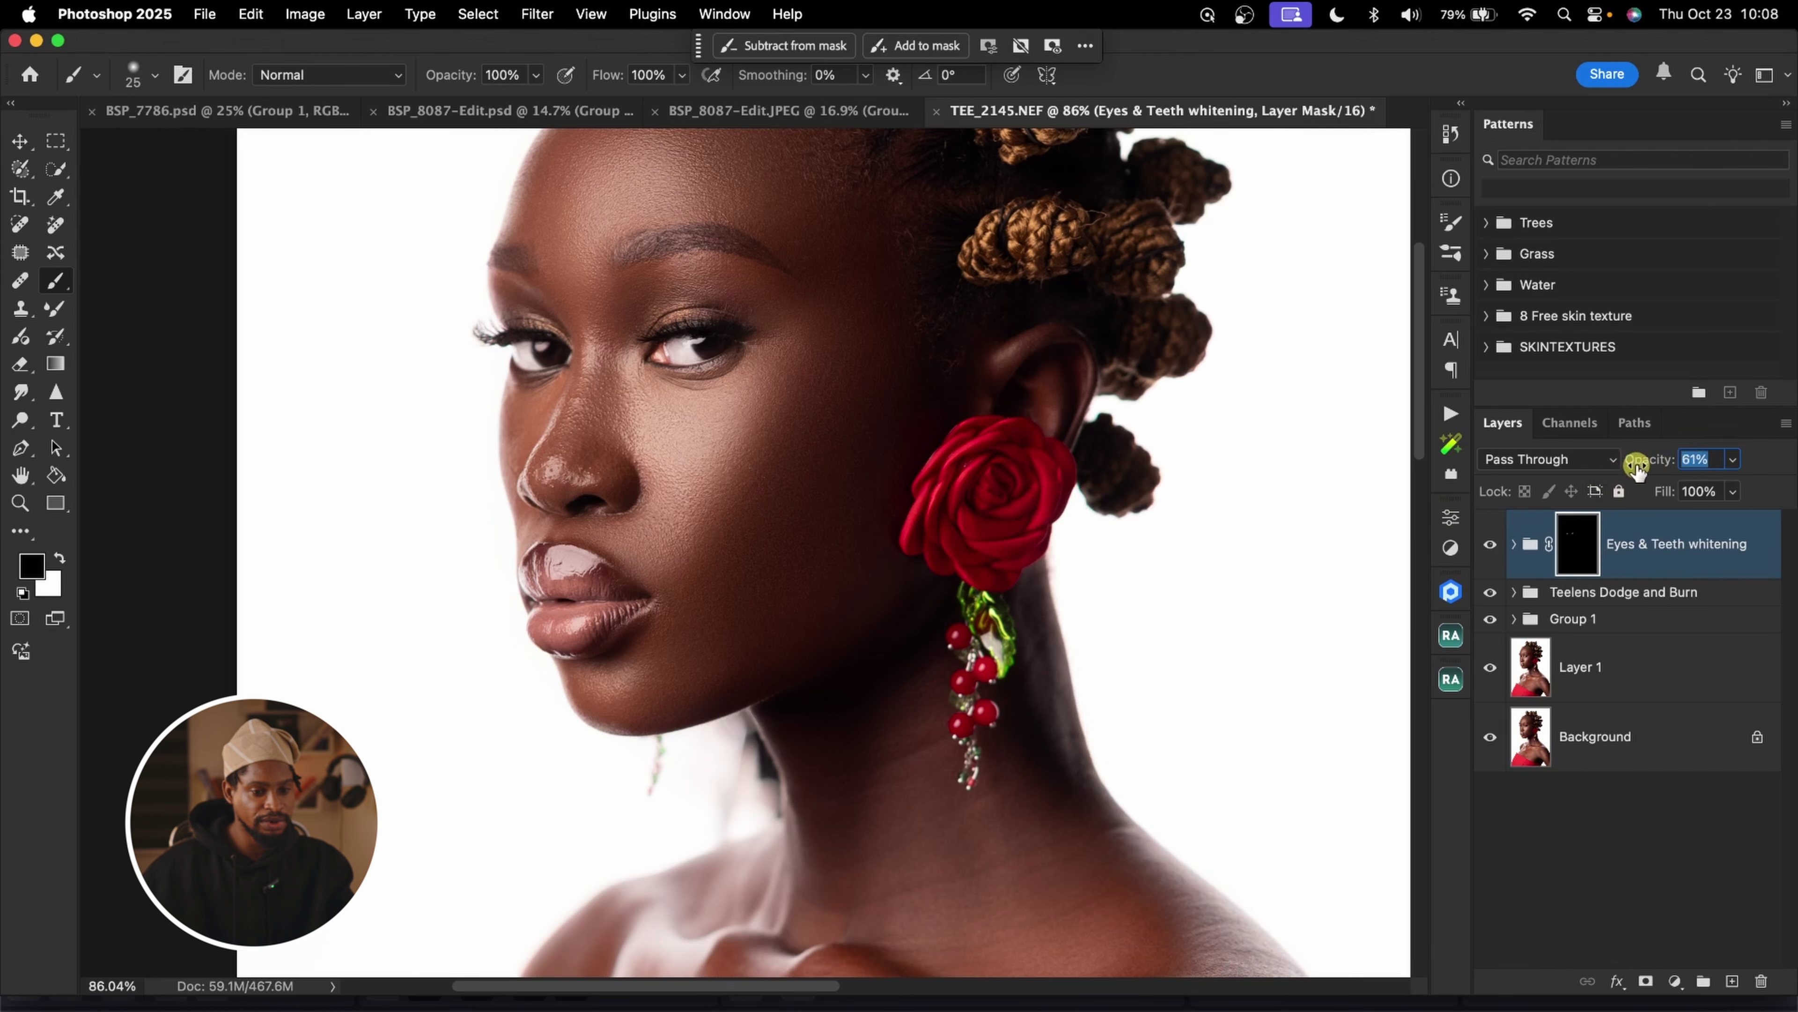
View the whole portrait and compare it with the Eyes & Teeth whitening group hidden and shown
key(z)
drag(935, 442, 891, 474)
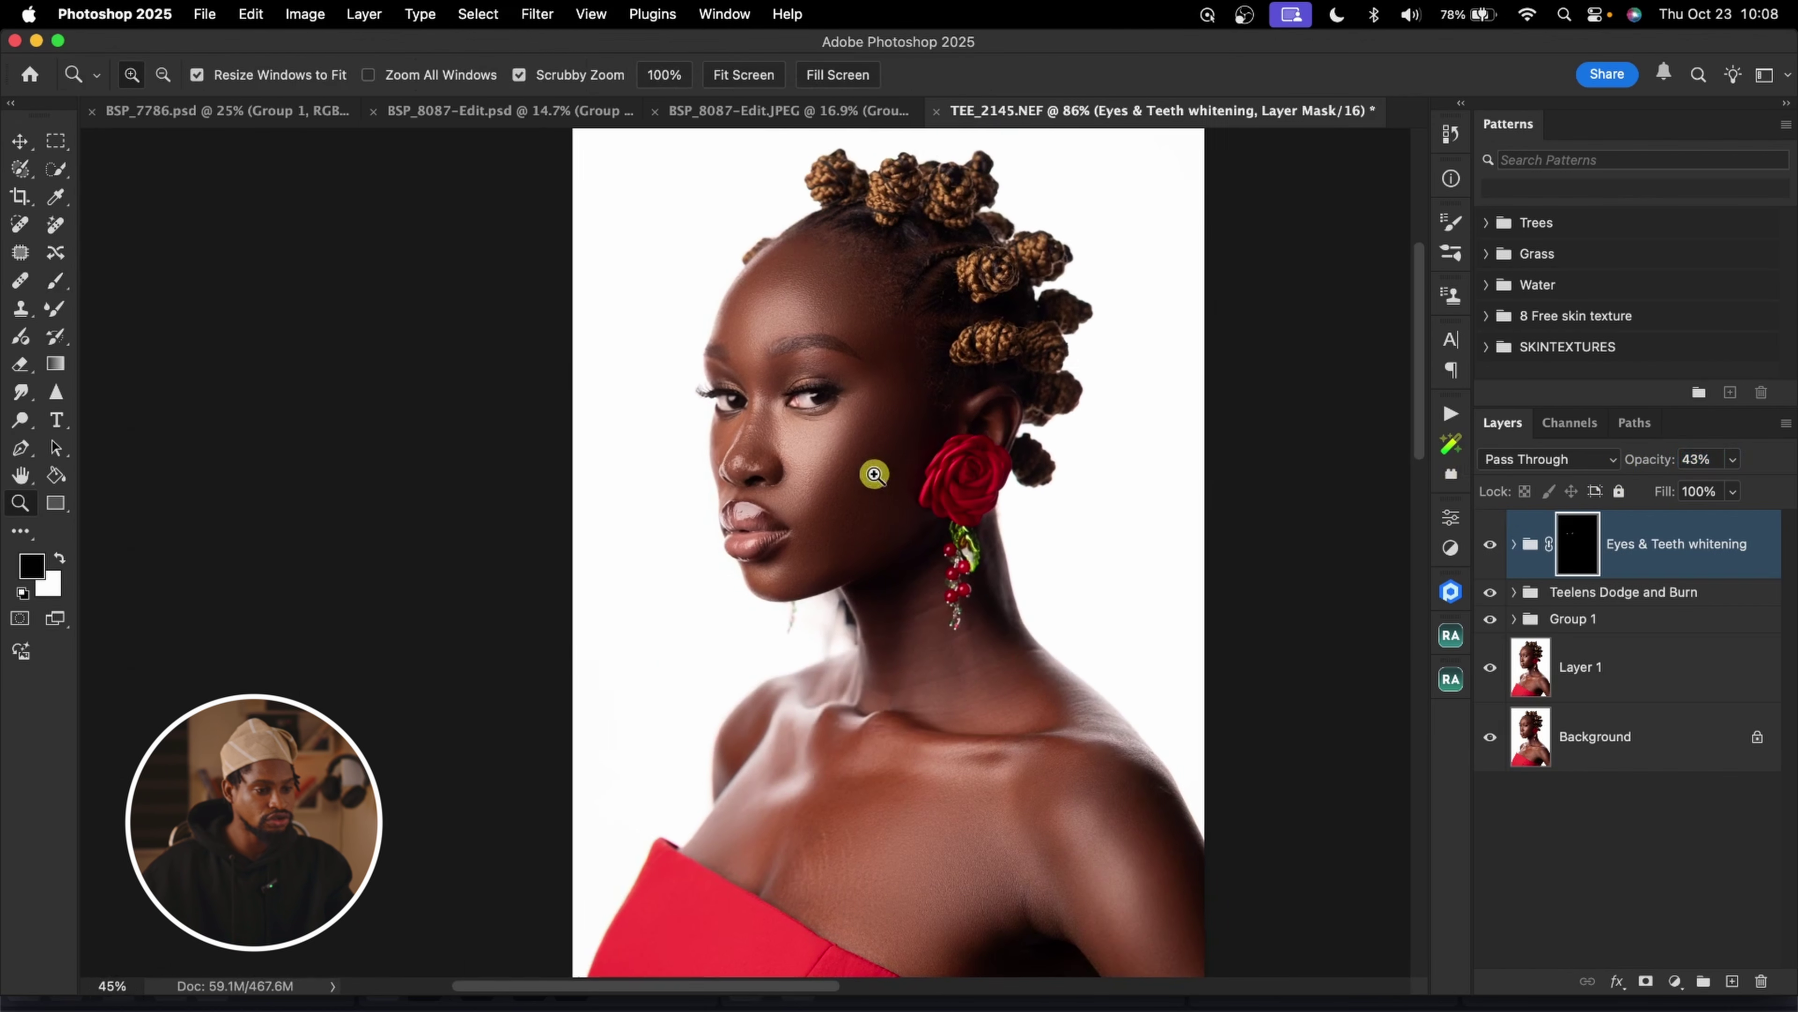
click(1492, 546)
click(1491, 546)
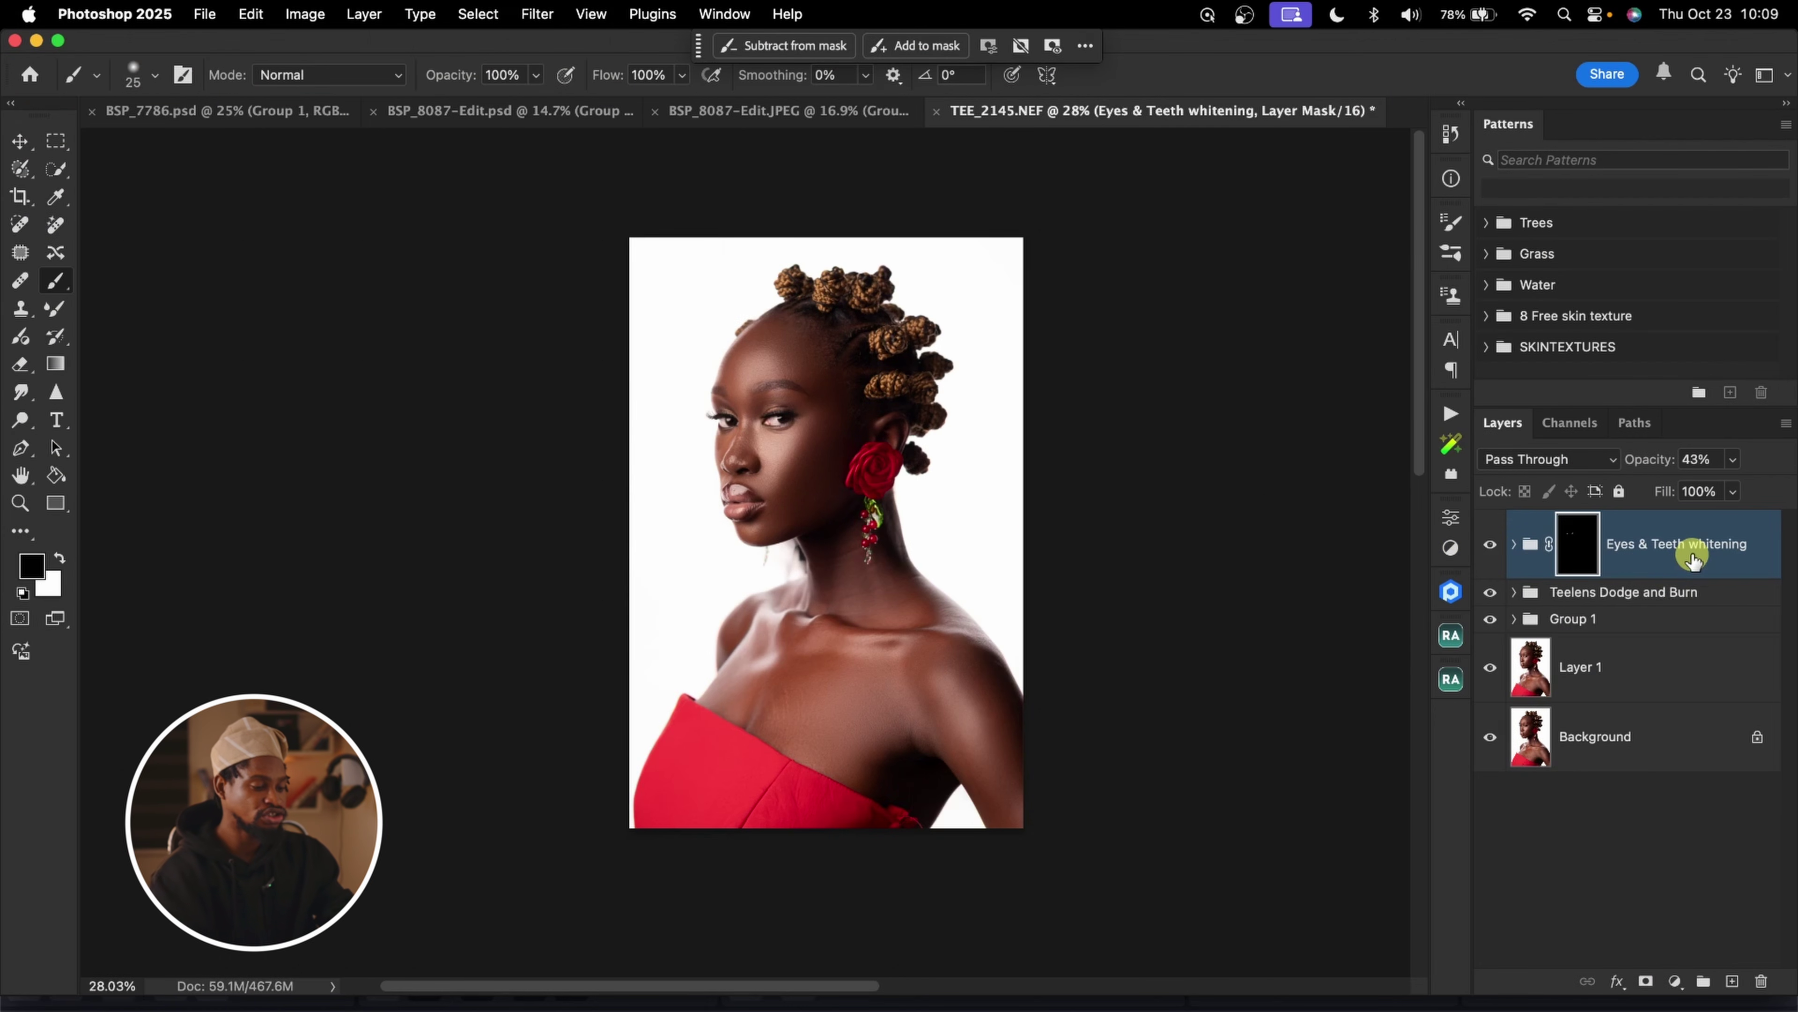
Stamp all visible layers into a new top layer and open it in the Camera Raw Filter
key(super+alt+shift+e)
key(x)
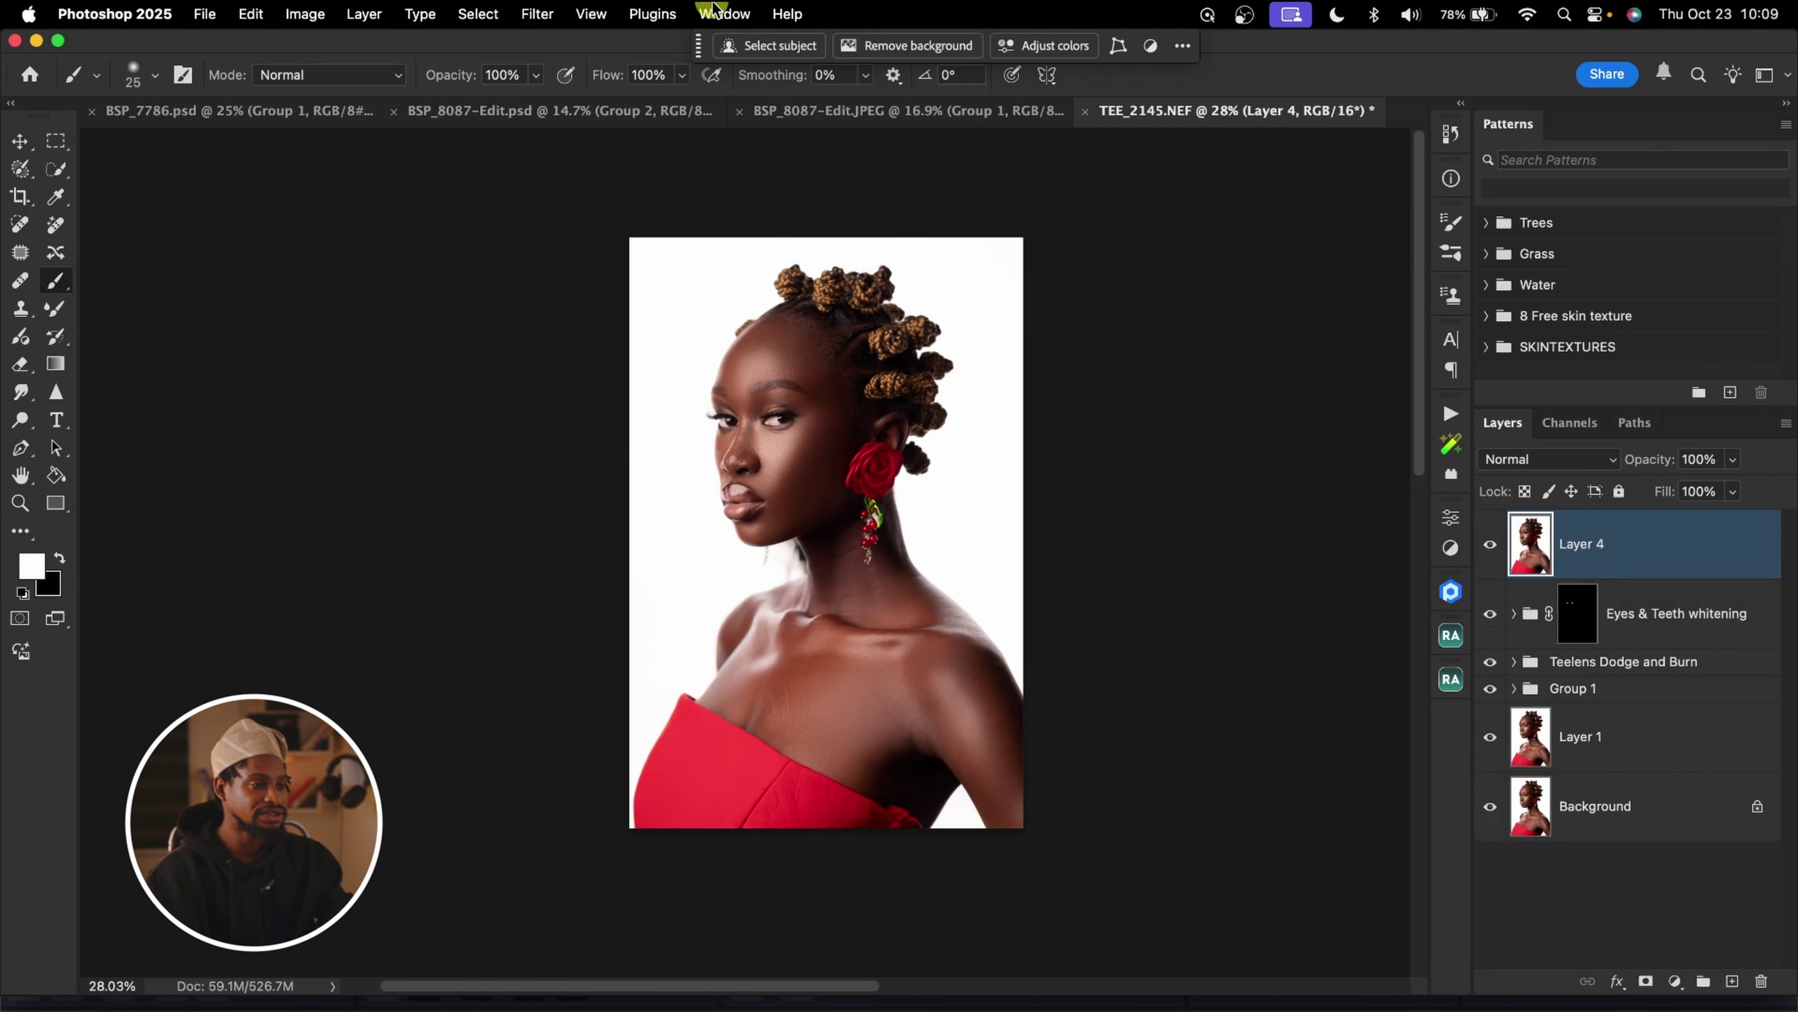
click(565, 13)
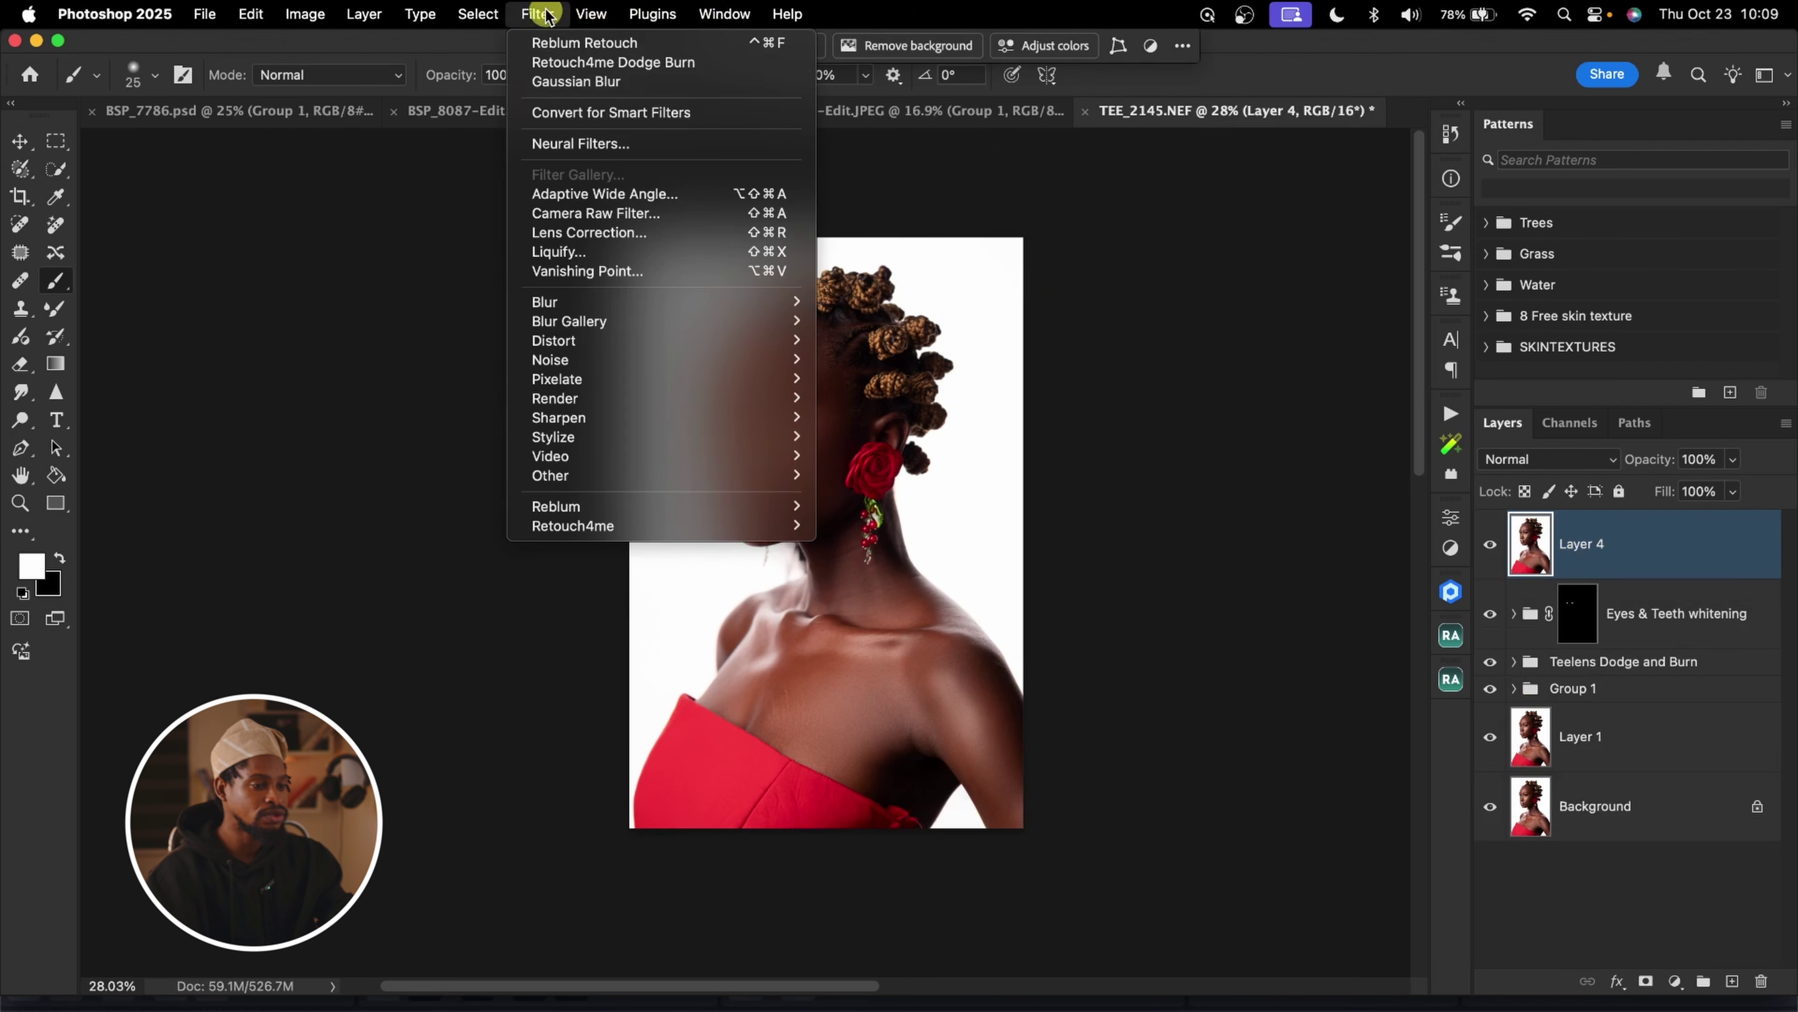
click(620, 214)
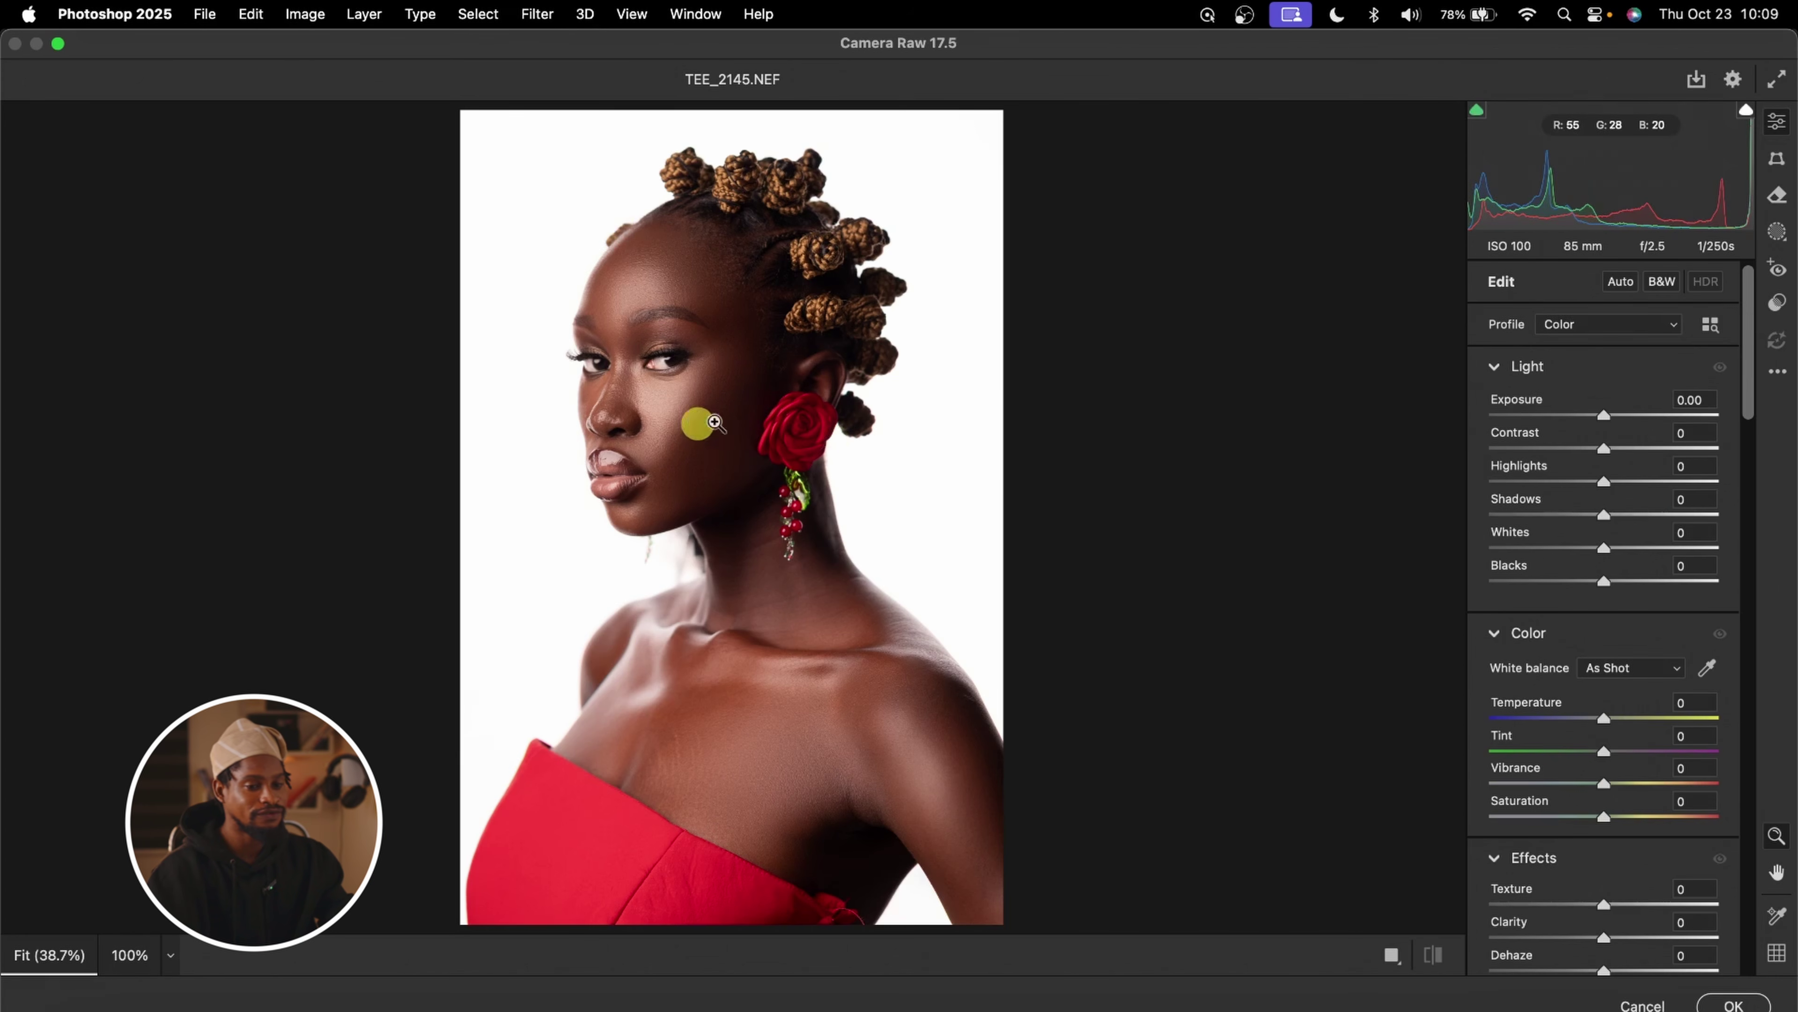
Set the Blue Primary saturation to +30 in the Calibration settings and check the face up close
scroll(1646, 690, down, 15)
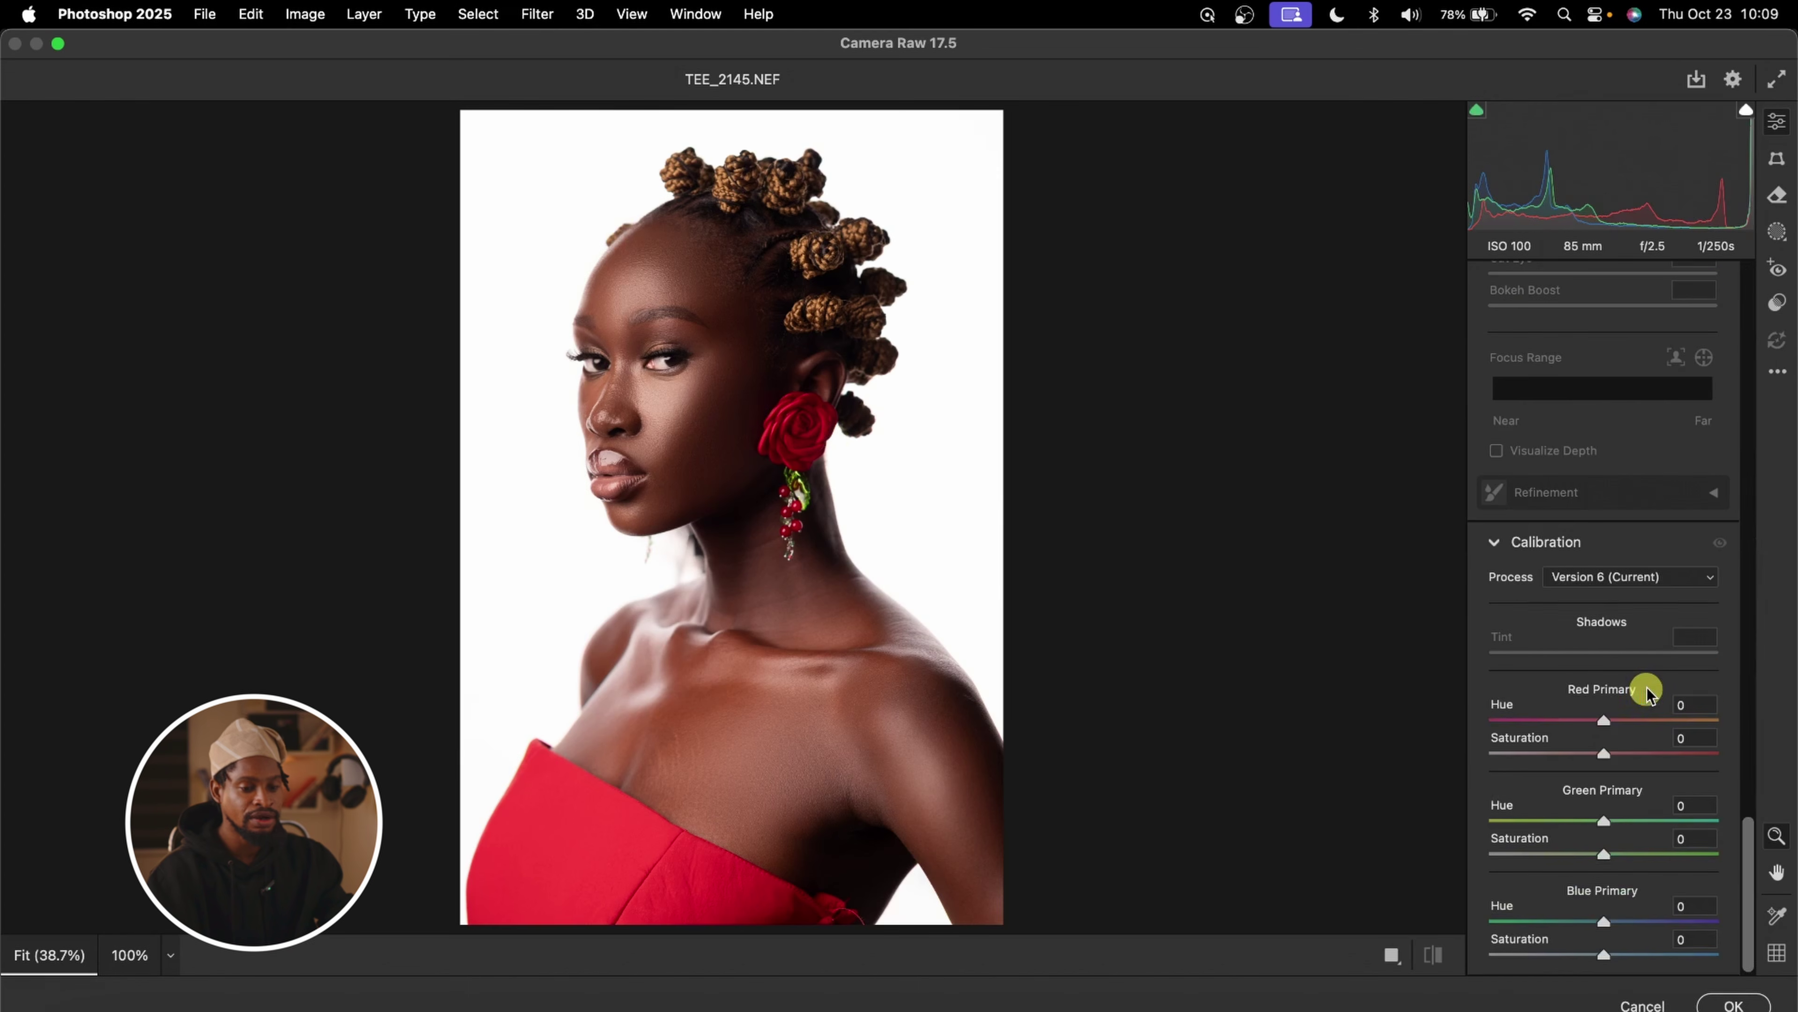
drag(1606, 949, 1634, 953)
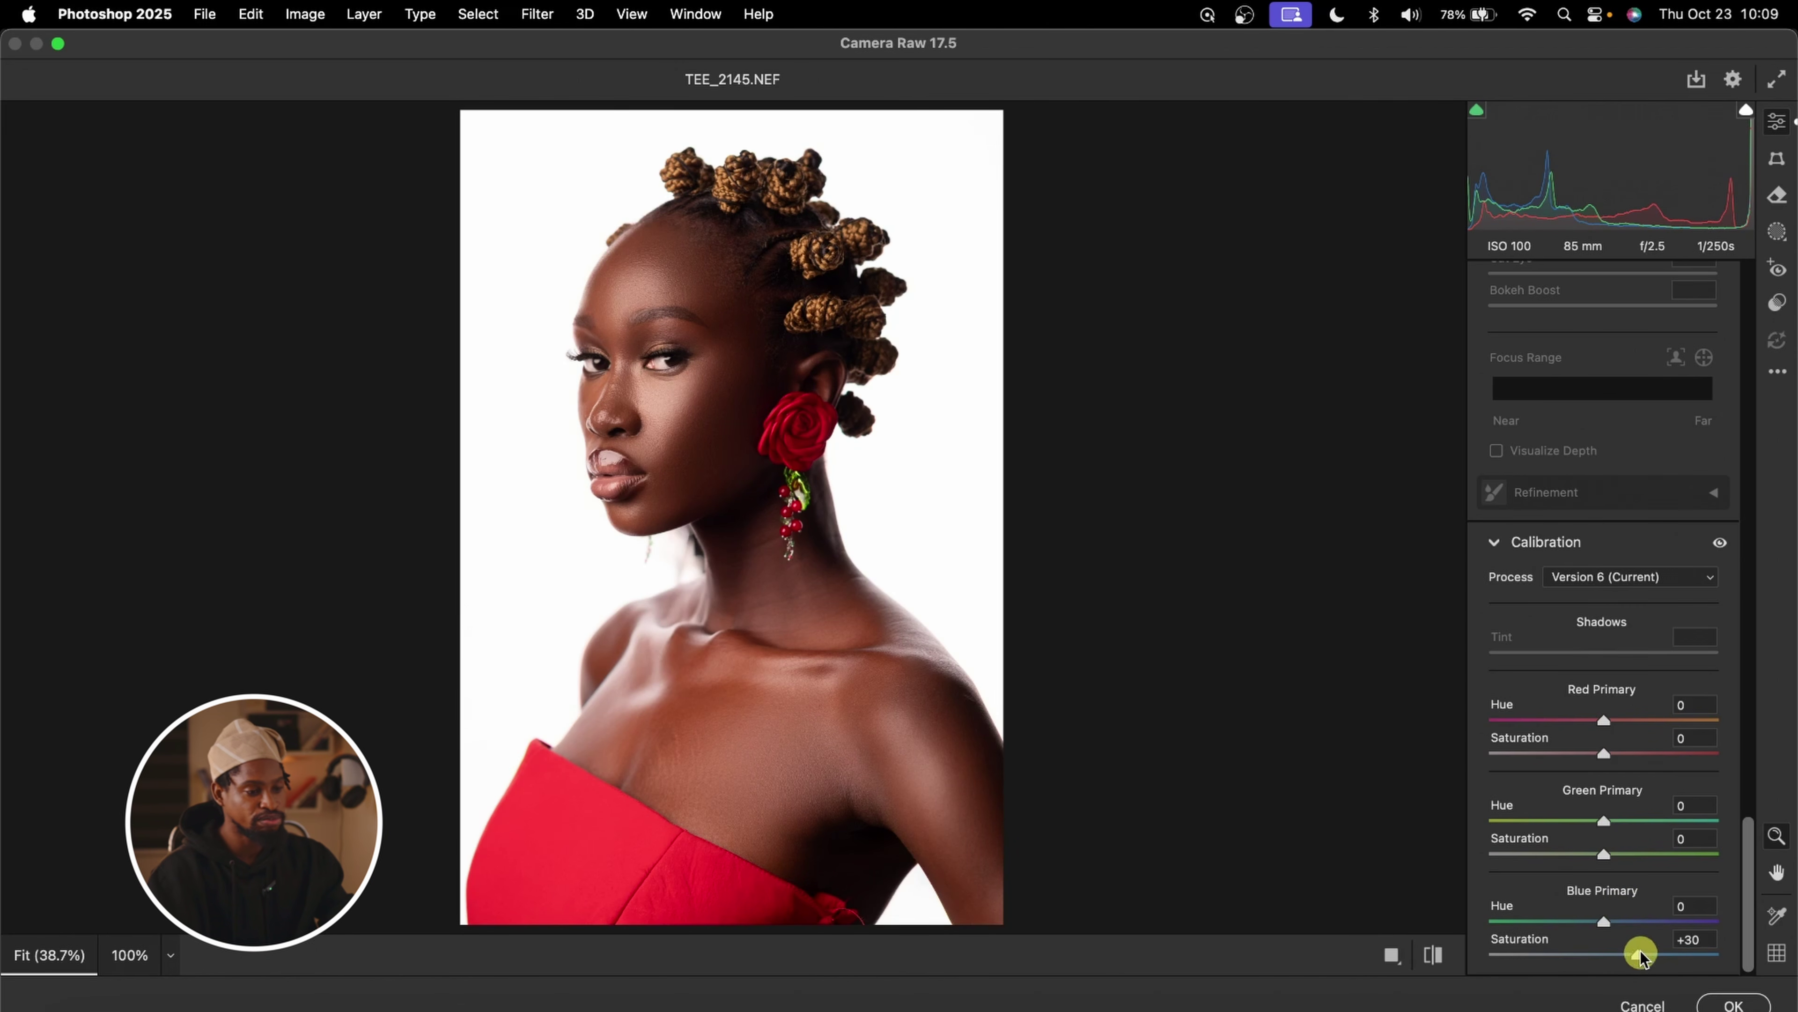
drag(662, 329, 722, 337)
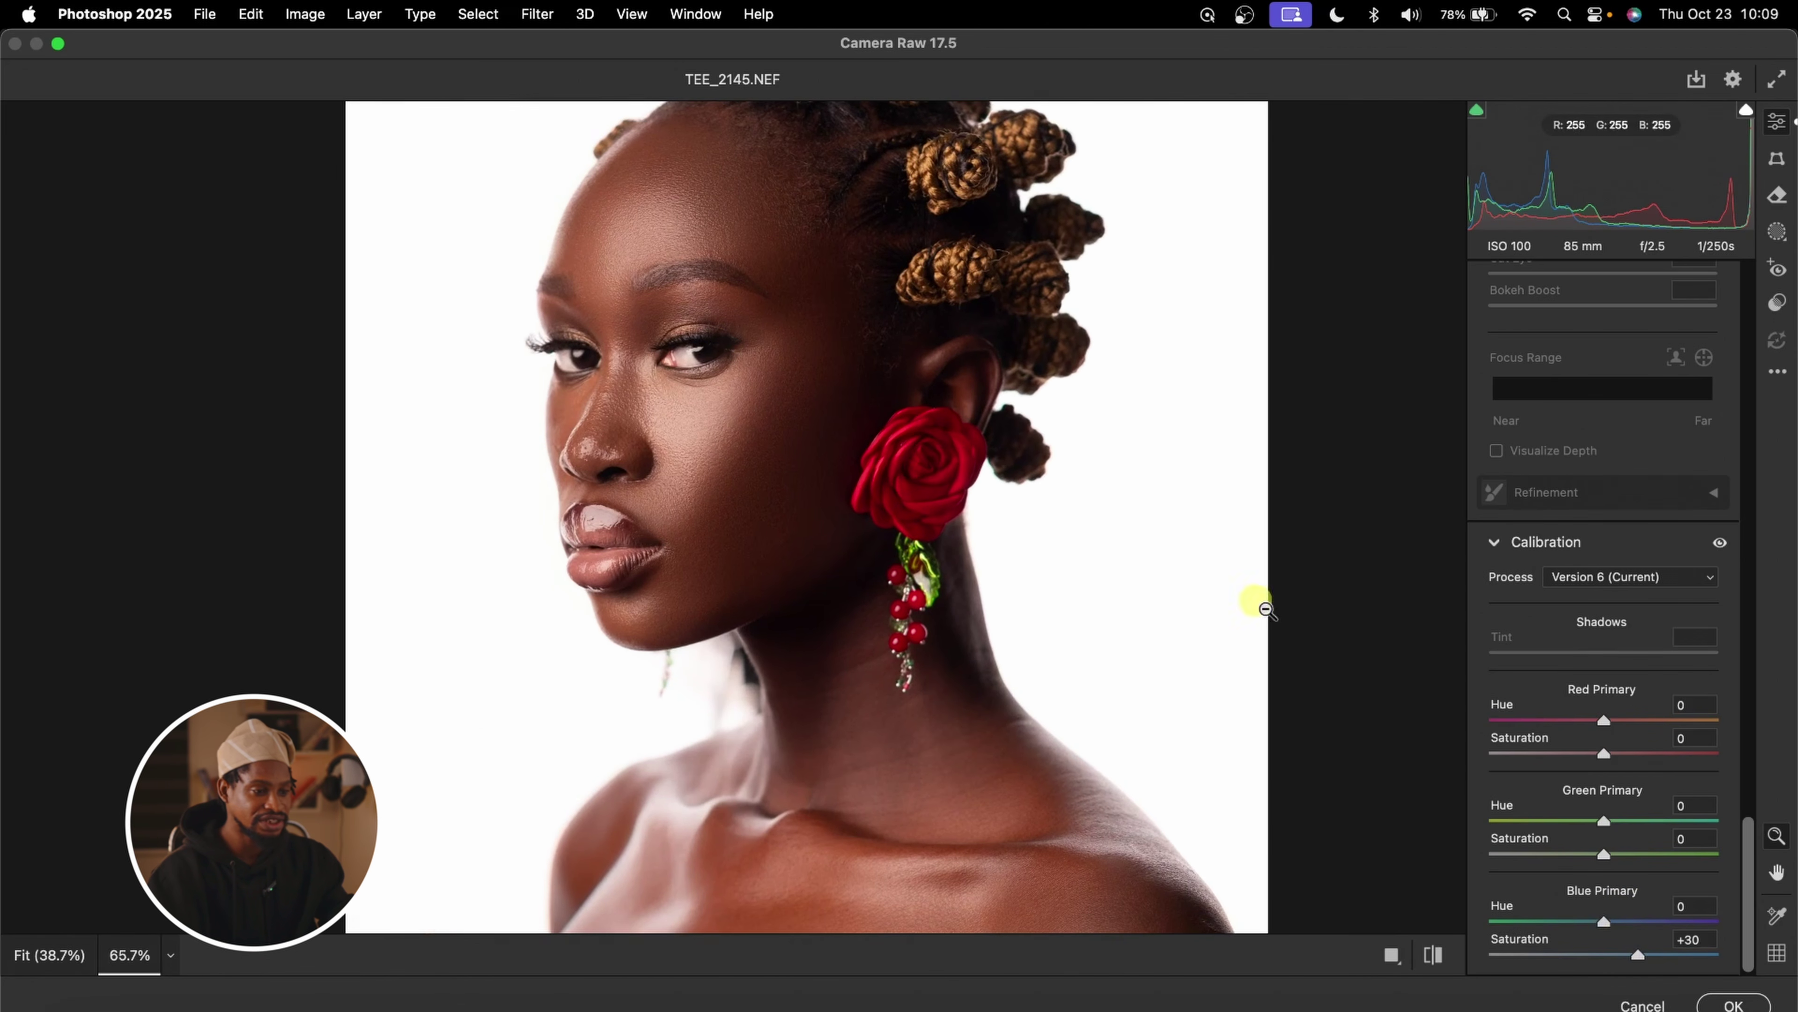
Try the Blue Primary saturation at +100 on the full portrait and return it to +30
drag(1688, 956, 1766, 952)
drag(1006, 573, 923, 263)
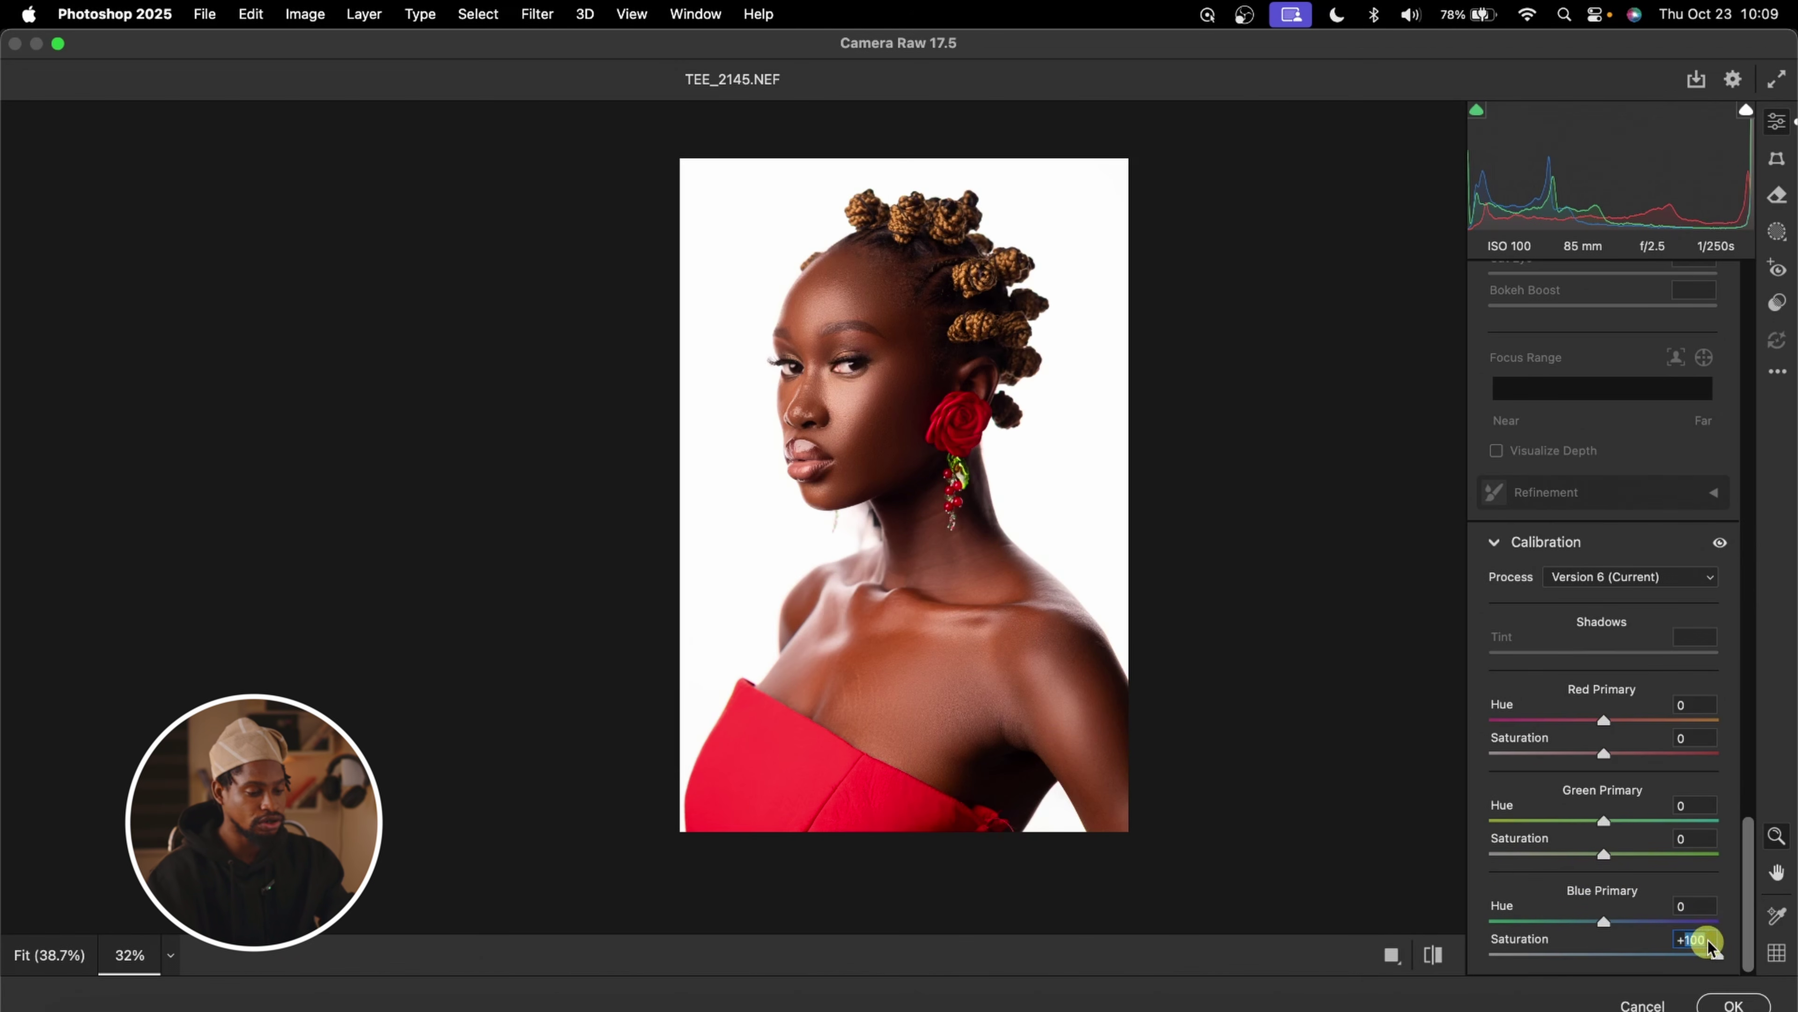
text(30)
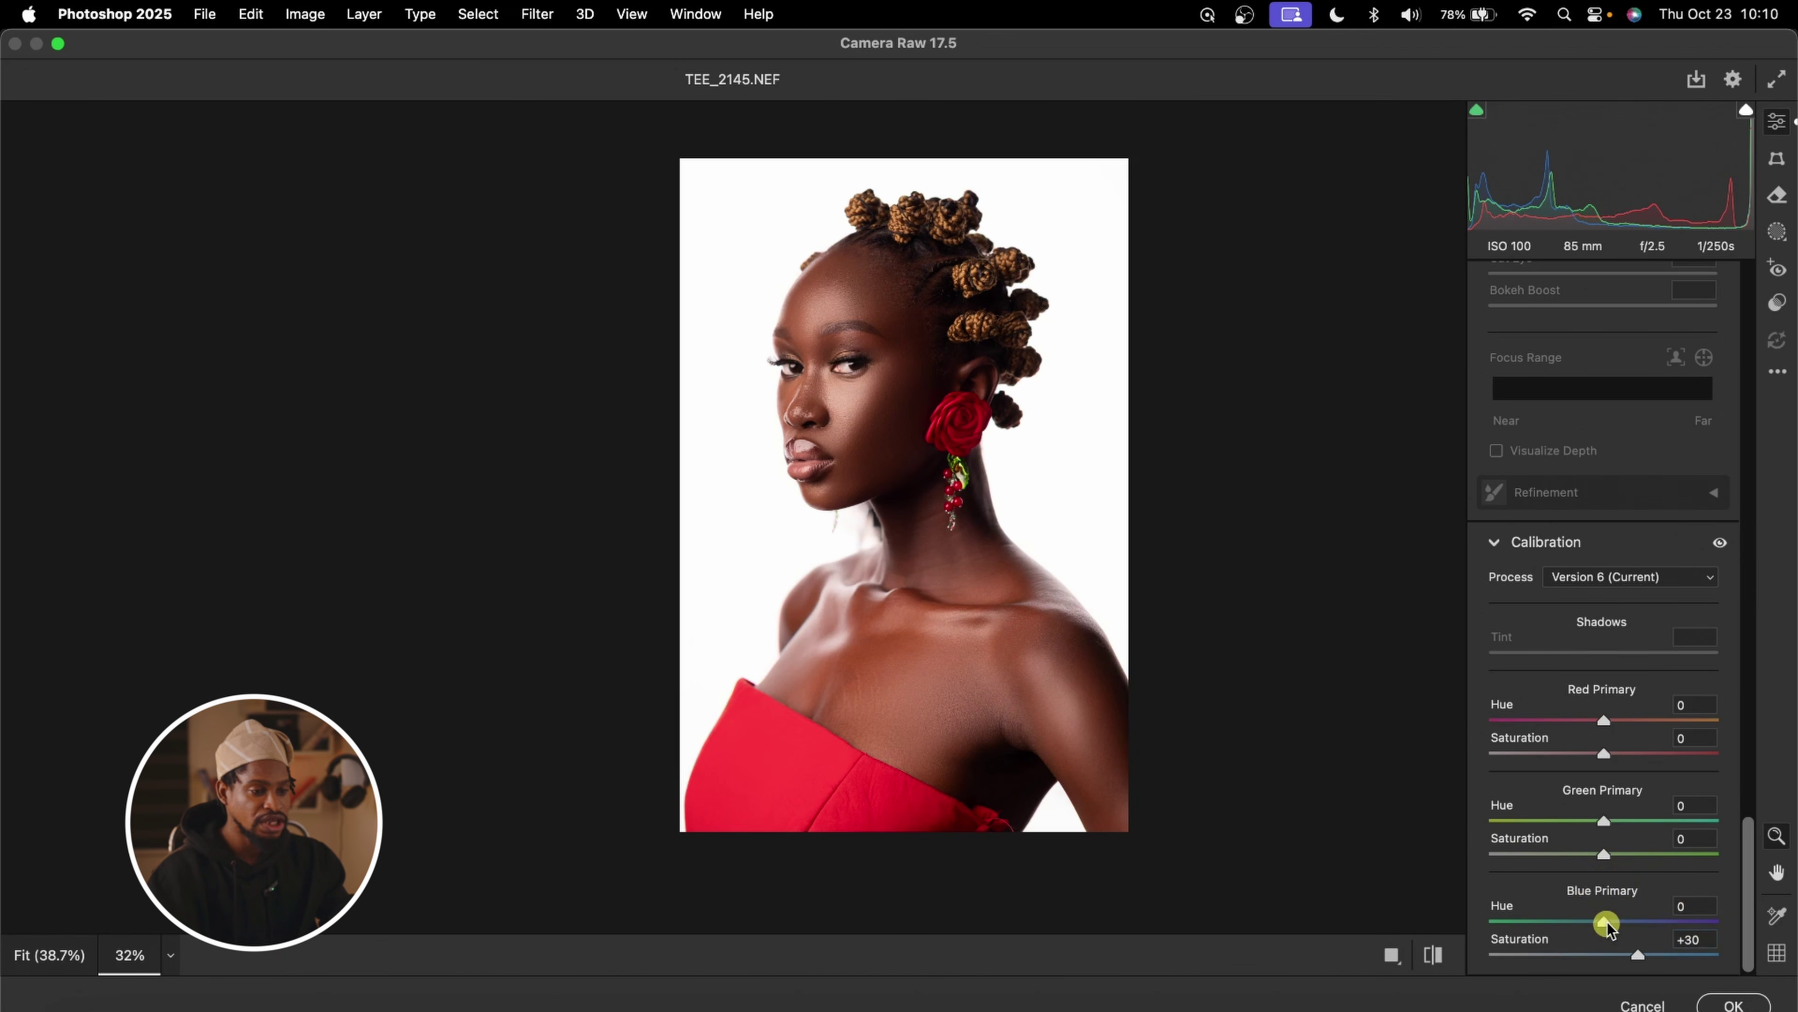
Test the Blue Primary hue in both directions, including -27, and set it to +6
drag(1606, 923, 1675, 920)
click(853, 362)
alt+click(955, 374)
click(1617, 798)
click(1675, 922)
drag(1656, 922, 1573, 922)
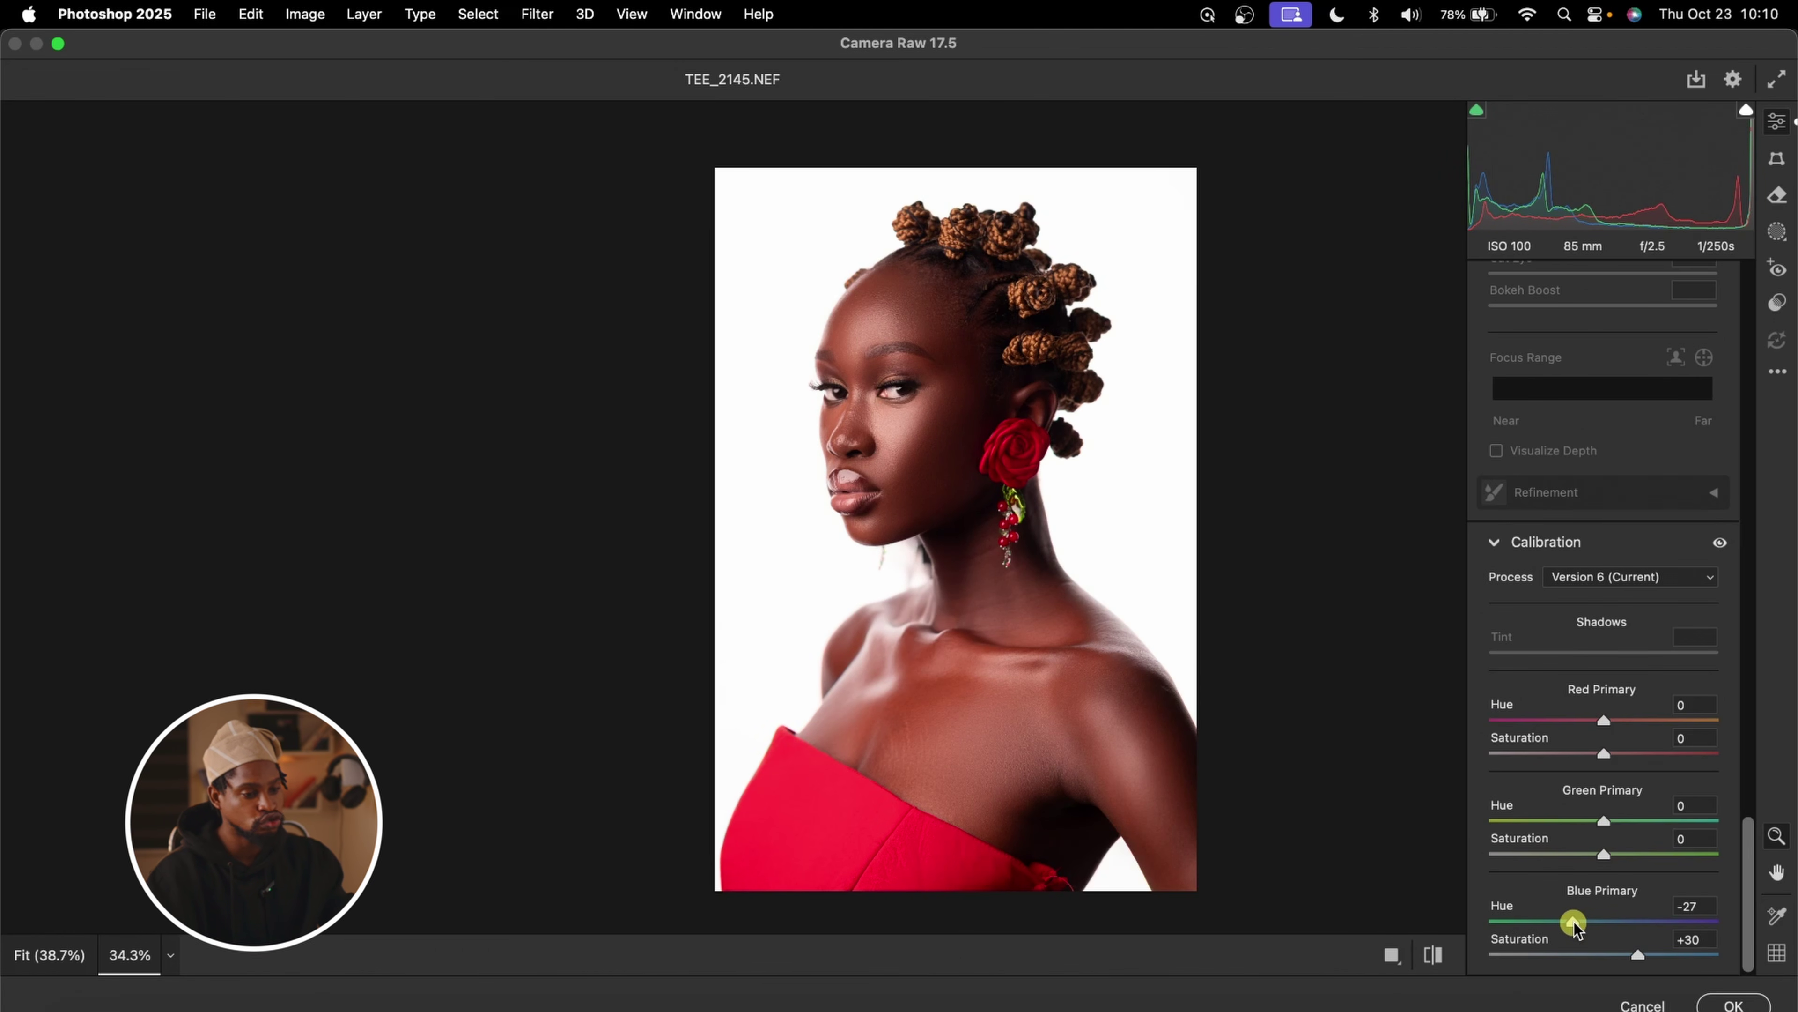
drag(1580, 923, 1603, 923)
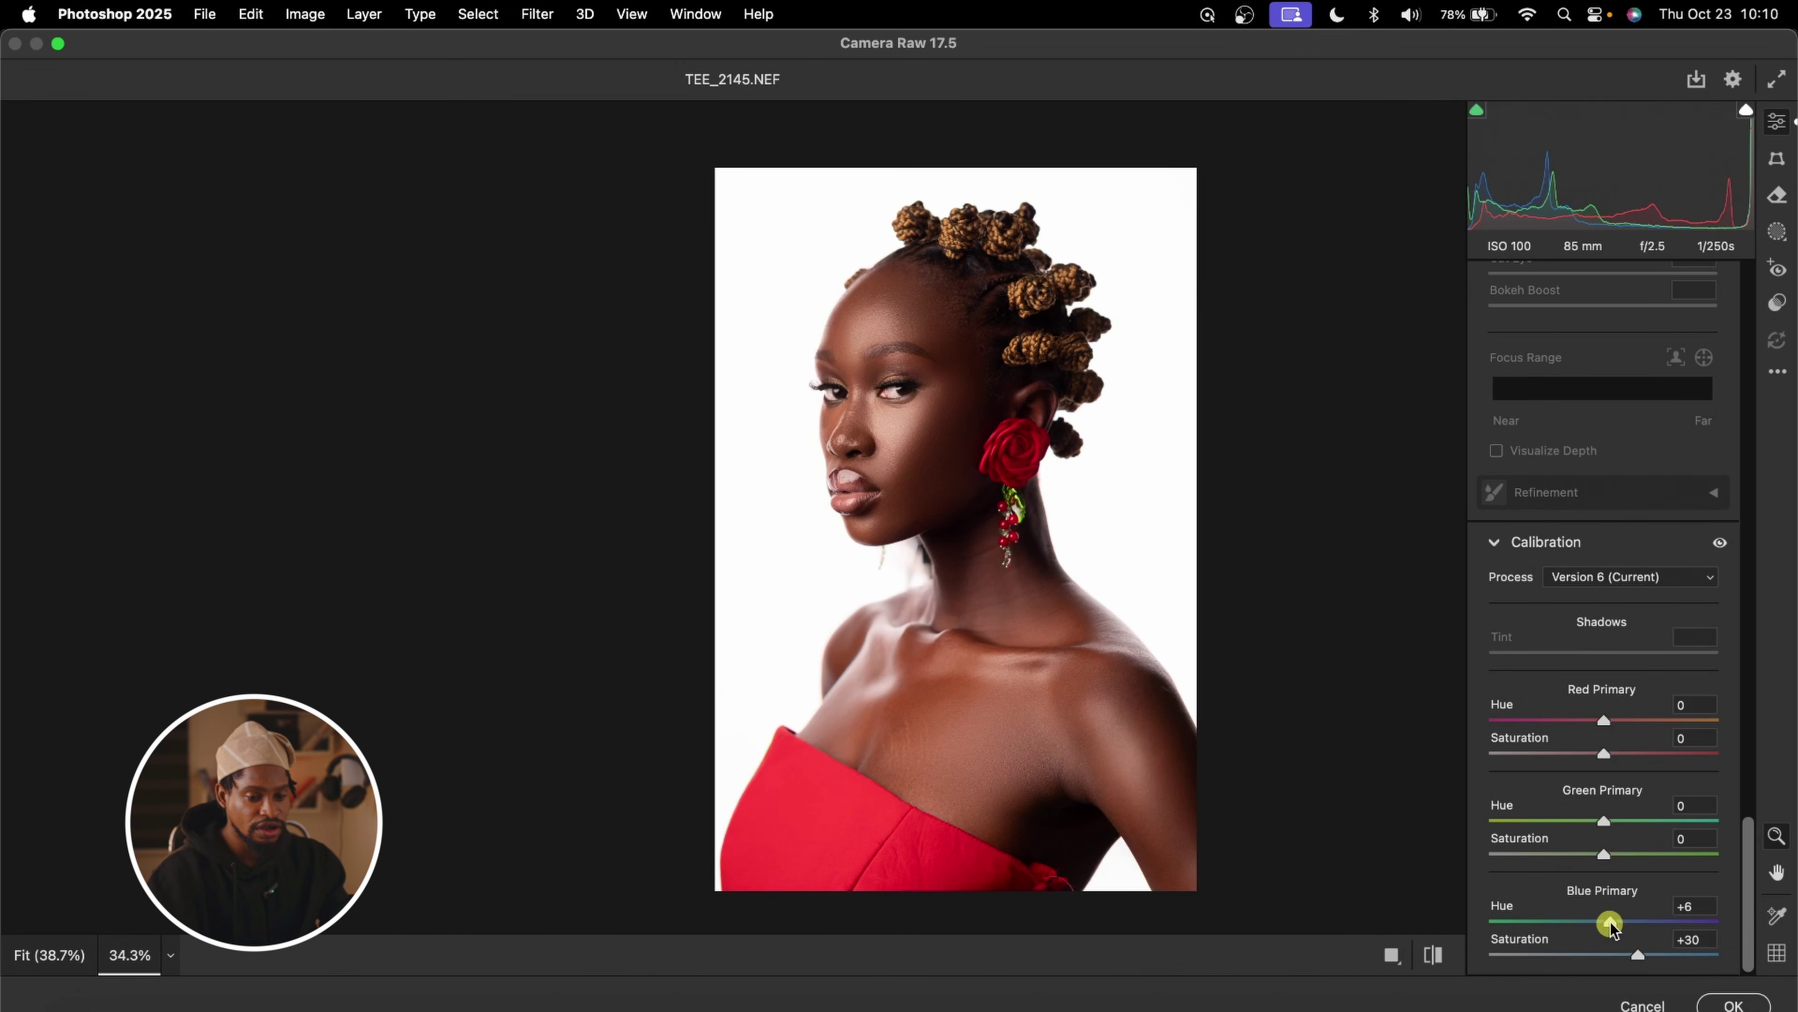
mouse_move(1610, 924)
mouse_down()
mouse_move(1714, 921)
mouse_move(1606, 924)
mouse_up()
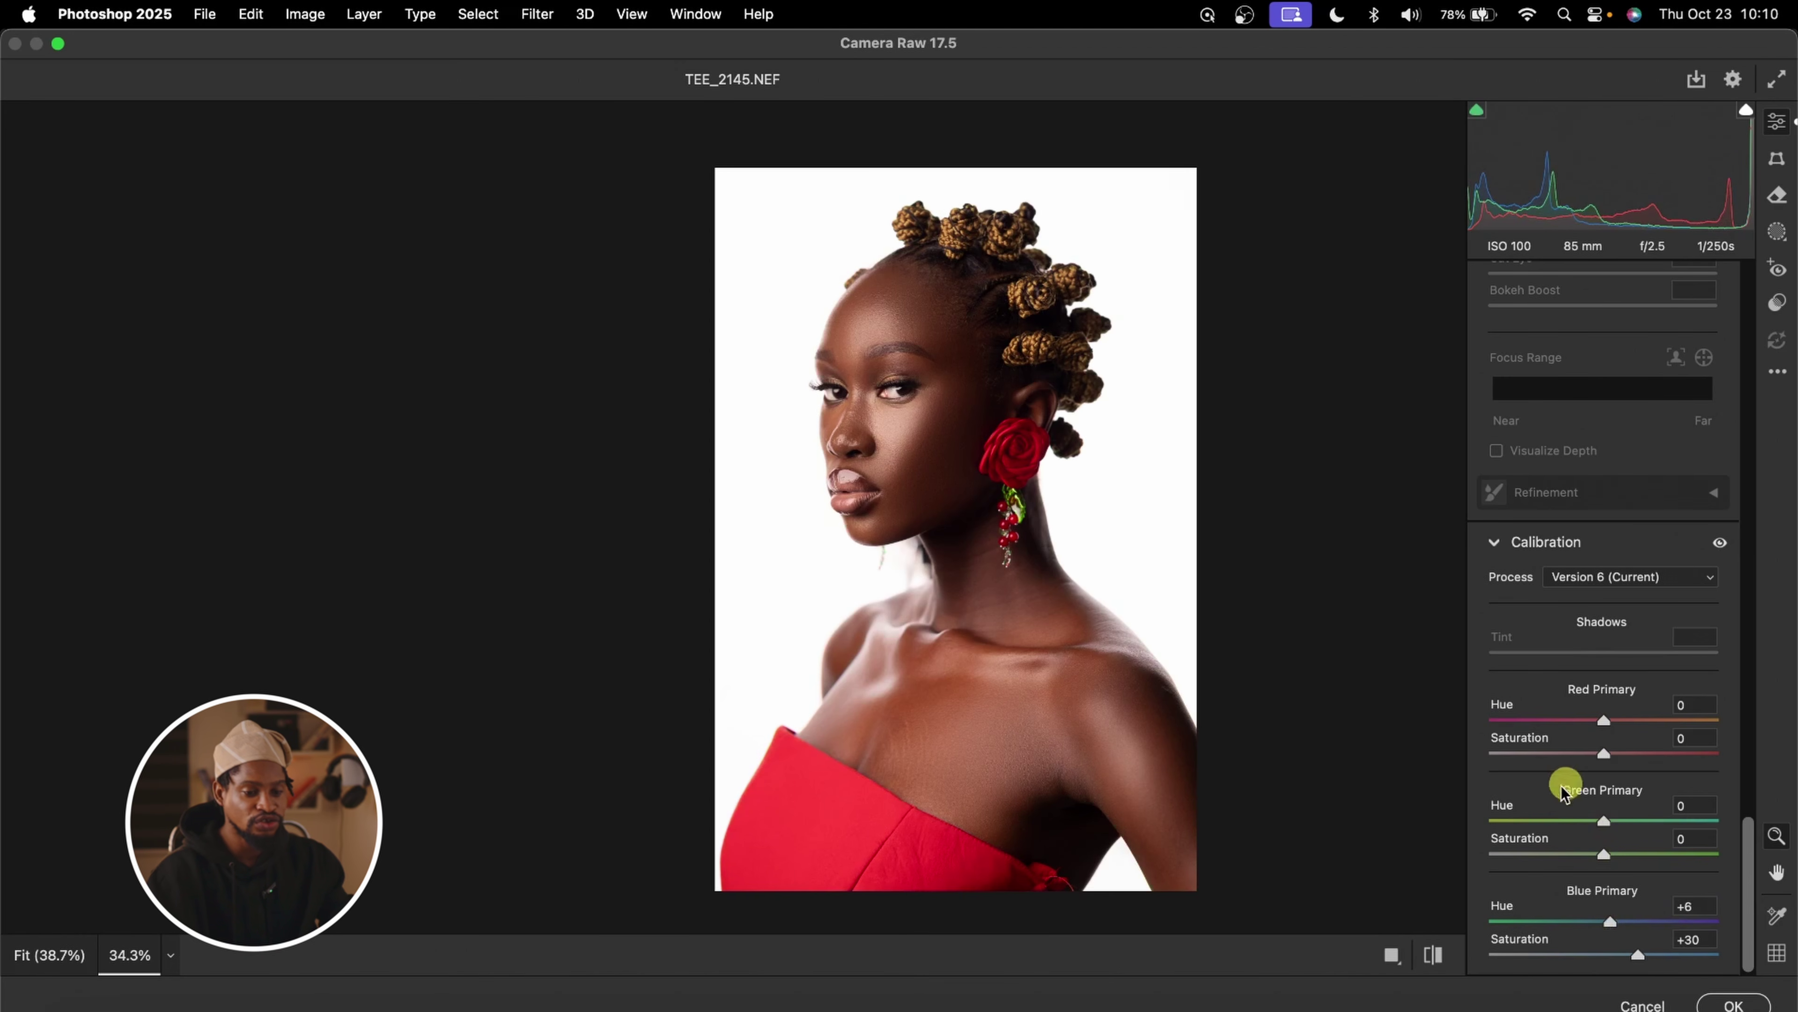
Set the Green Primary saturation to -20 and inspect the portrait at closer range
drag(1604, 819, 1597, 858)
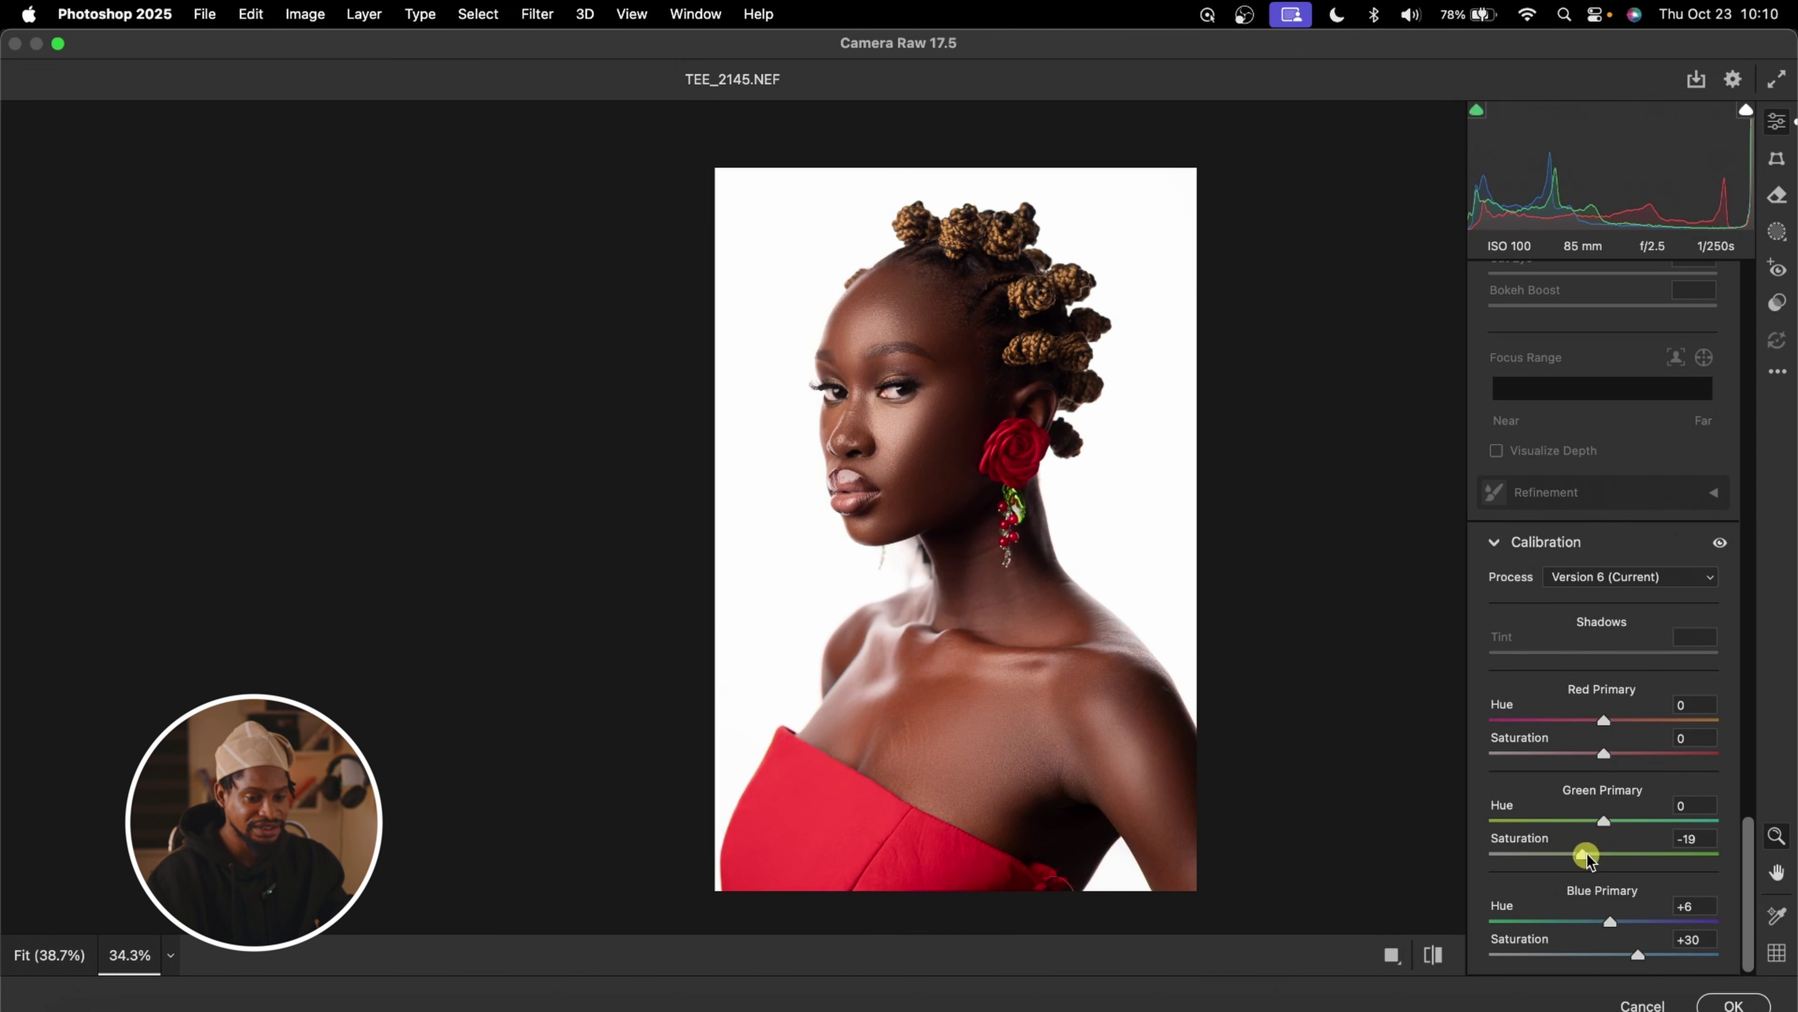
drag(910, 362, 1057, 489)
scroll(1057, 489, down, 5)
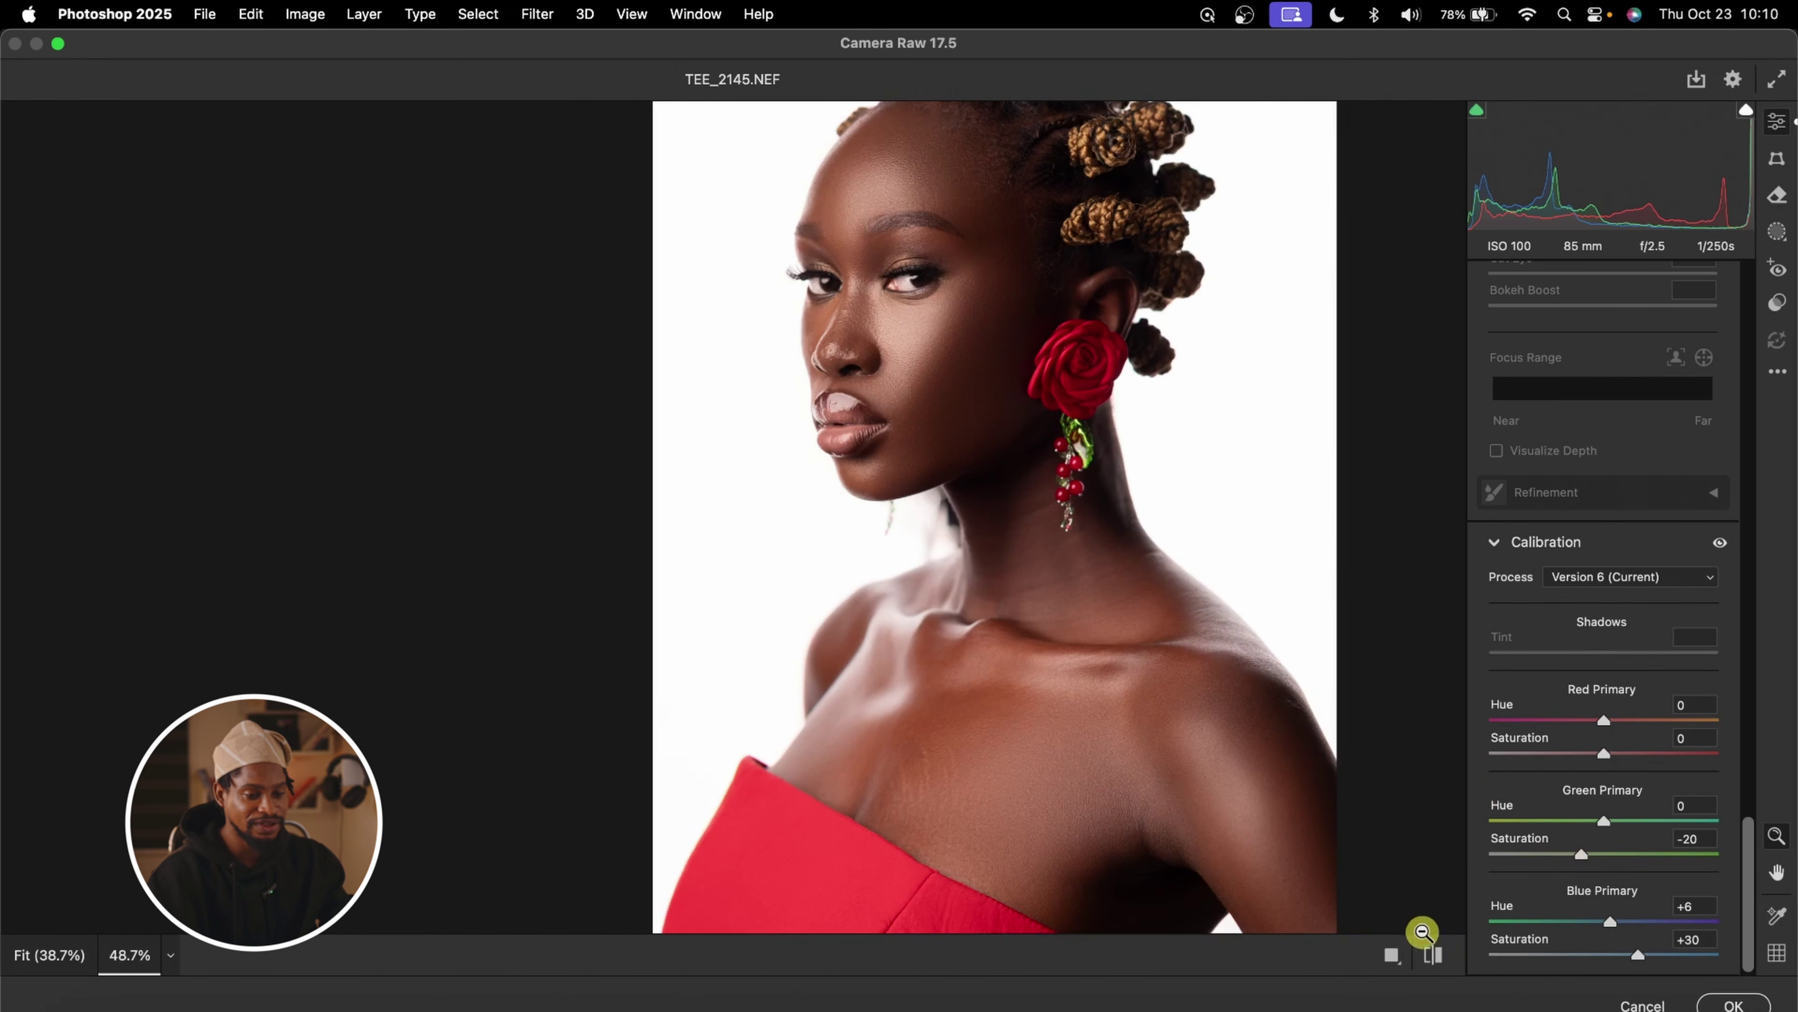
Compare the portrait before and after the calibration adjustments and look at the full image
click(1435, 958)
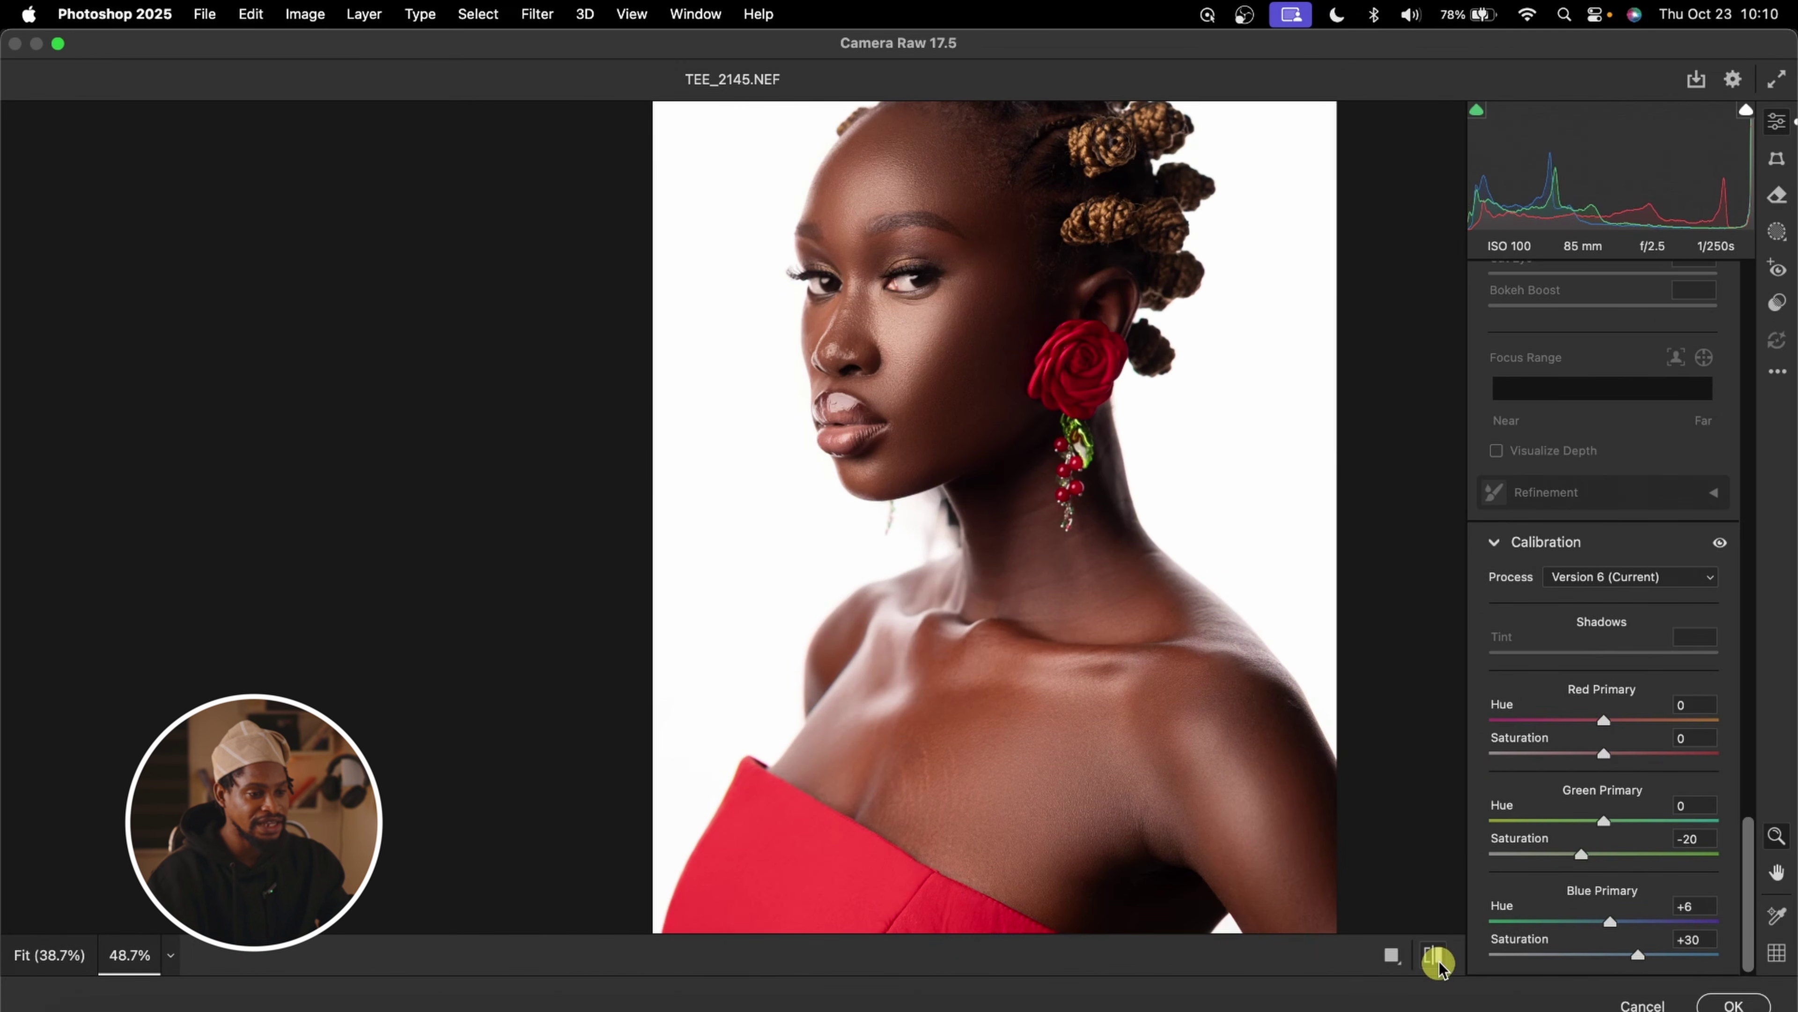
click(1435, 958)
scroll(1161, 682, down, 3)
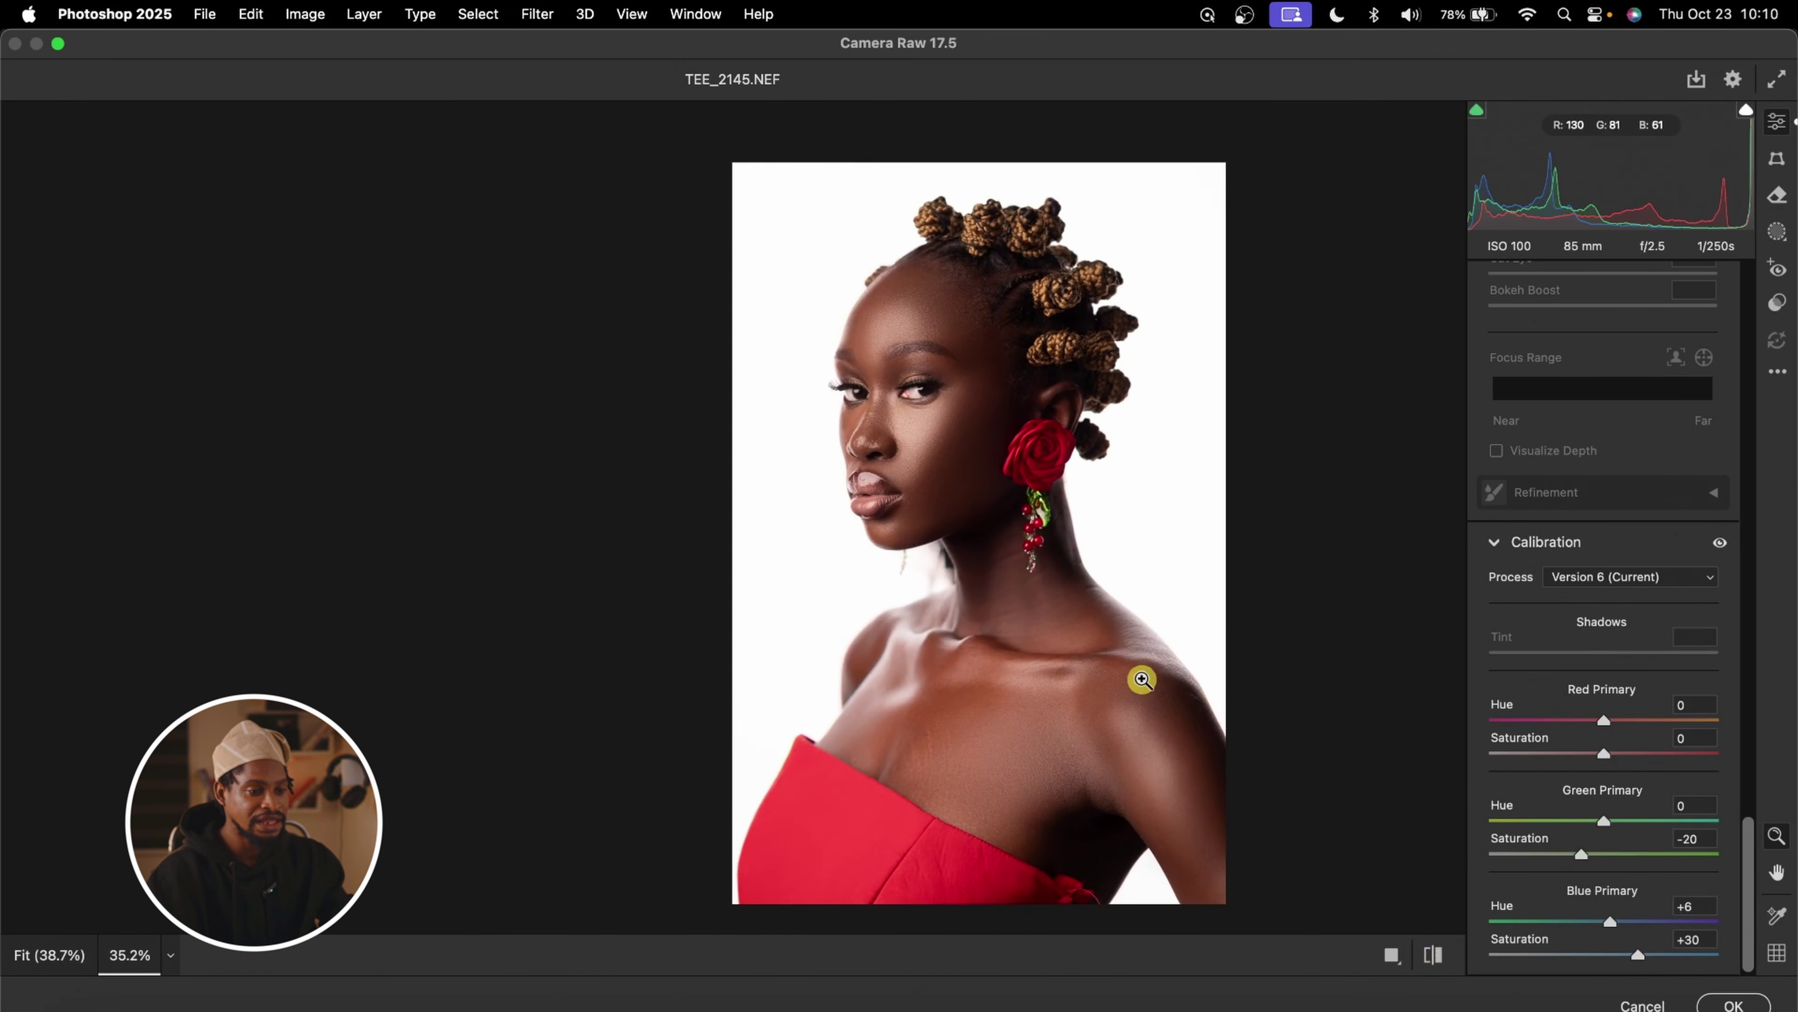
Set the Reds saturation to +15 in the Color Mixer and check the portrait against its earlier look
scroll(1638, 638, up, 10)
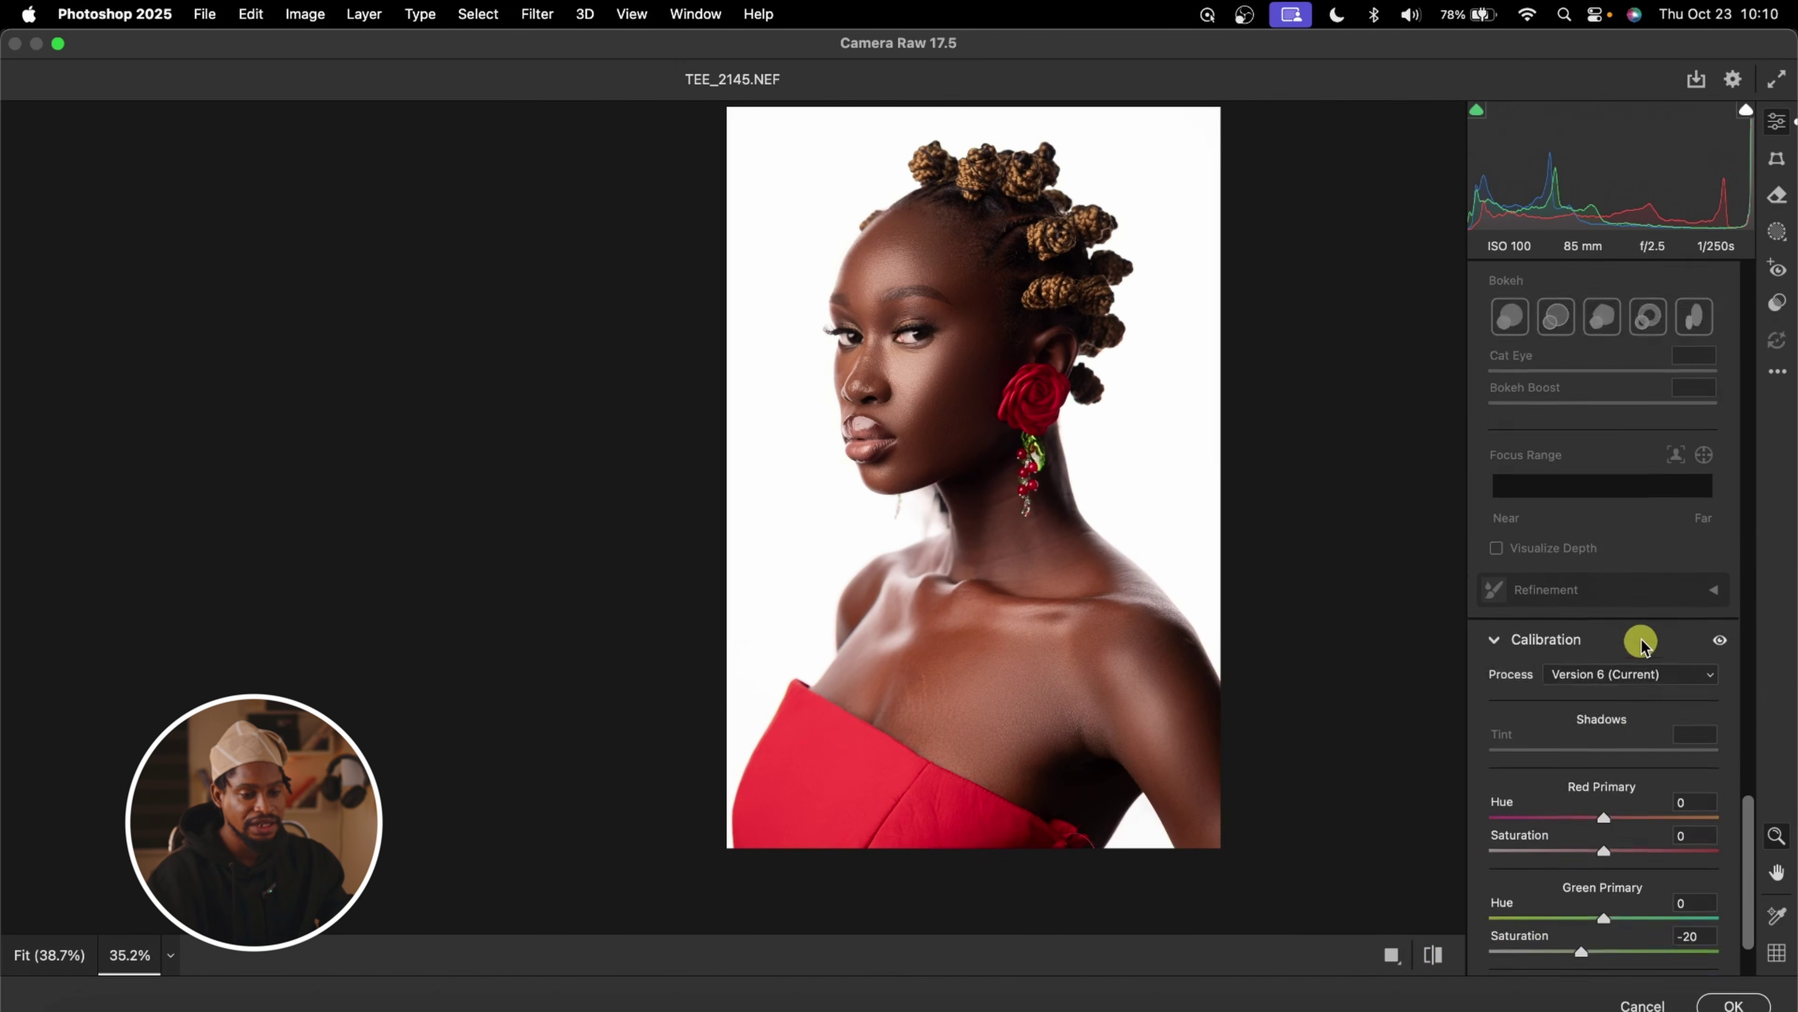
scroll(1641, 639, up, 8)
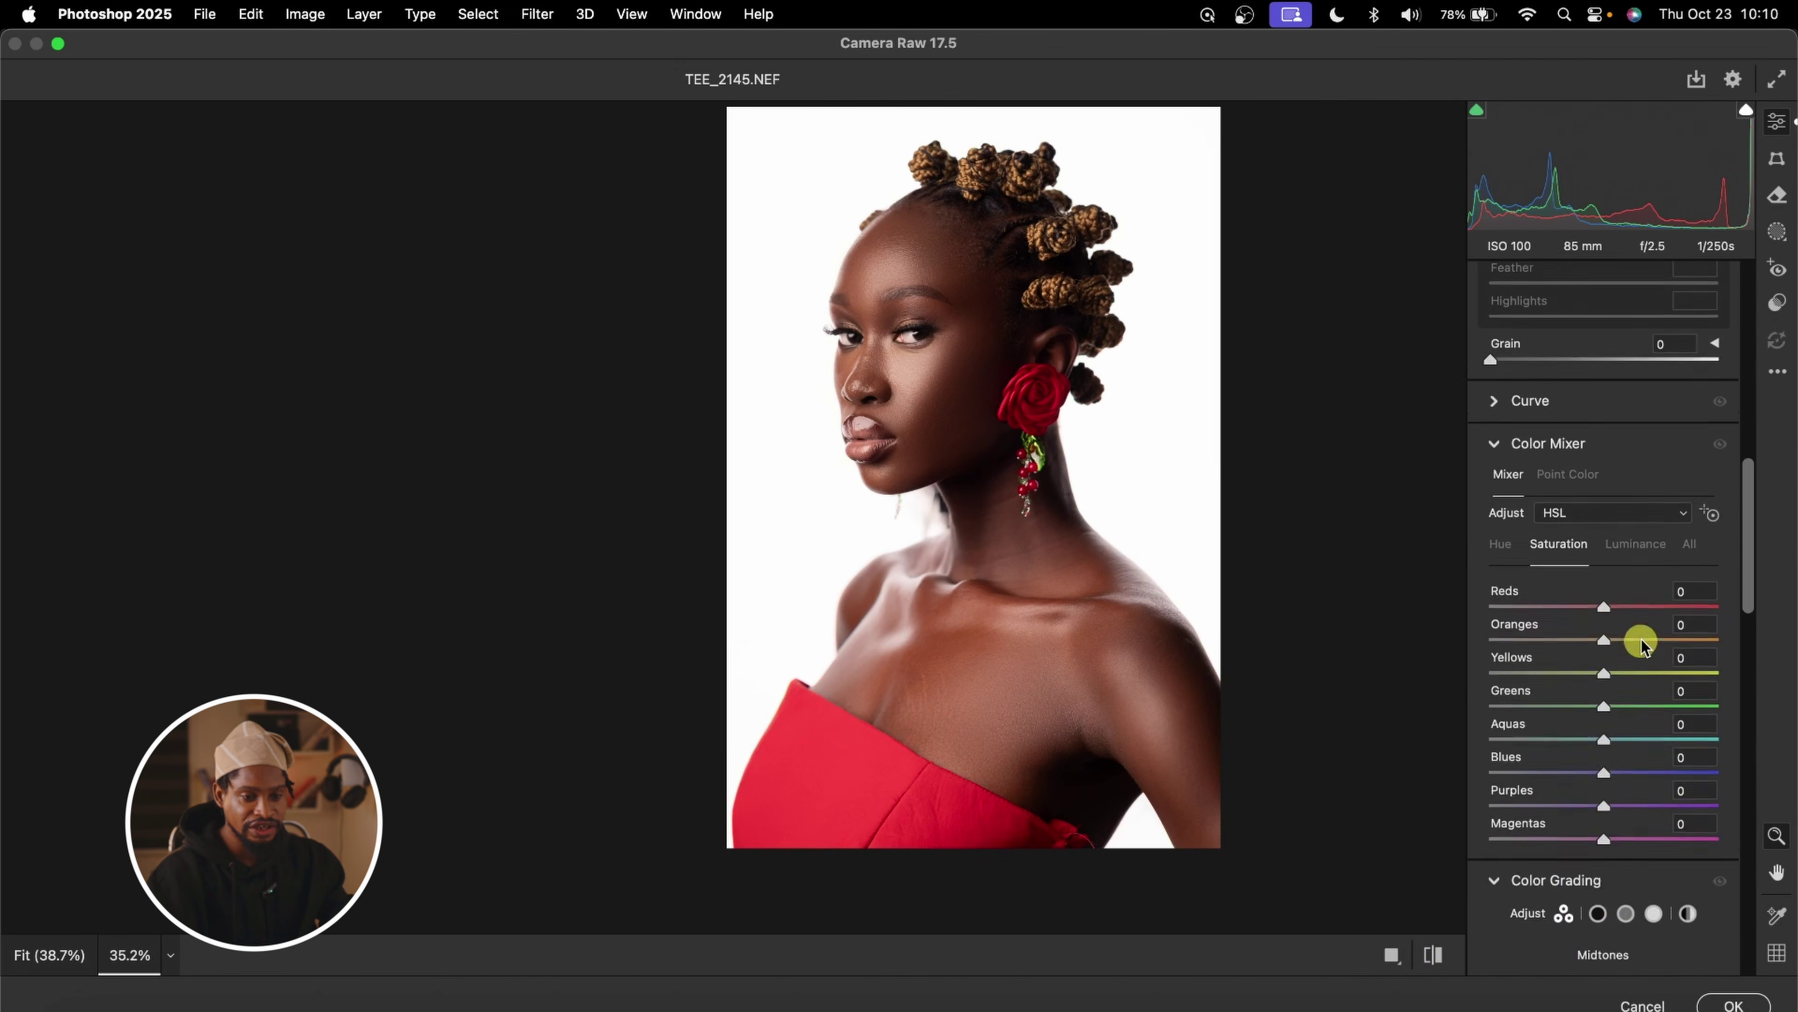
click(1503, 575)
click(1560, 574)
click(1632, 575)
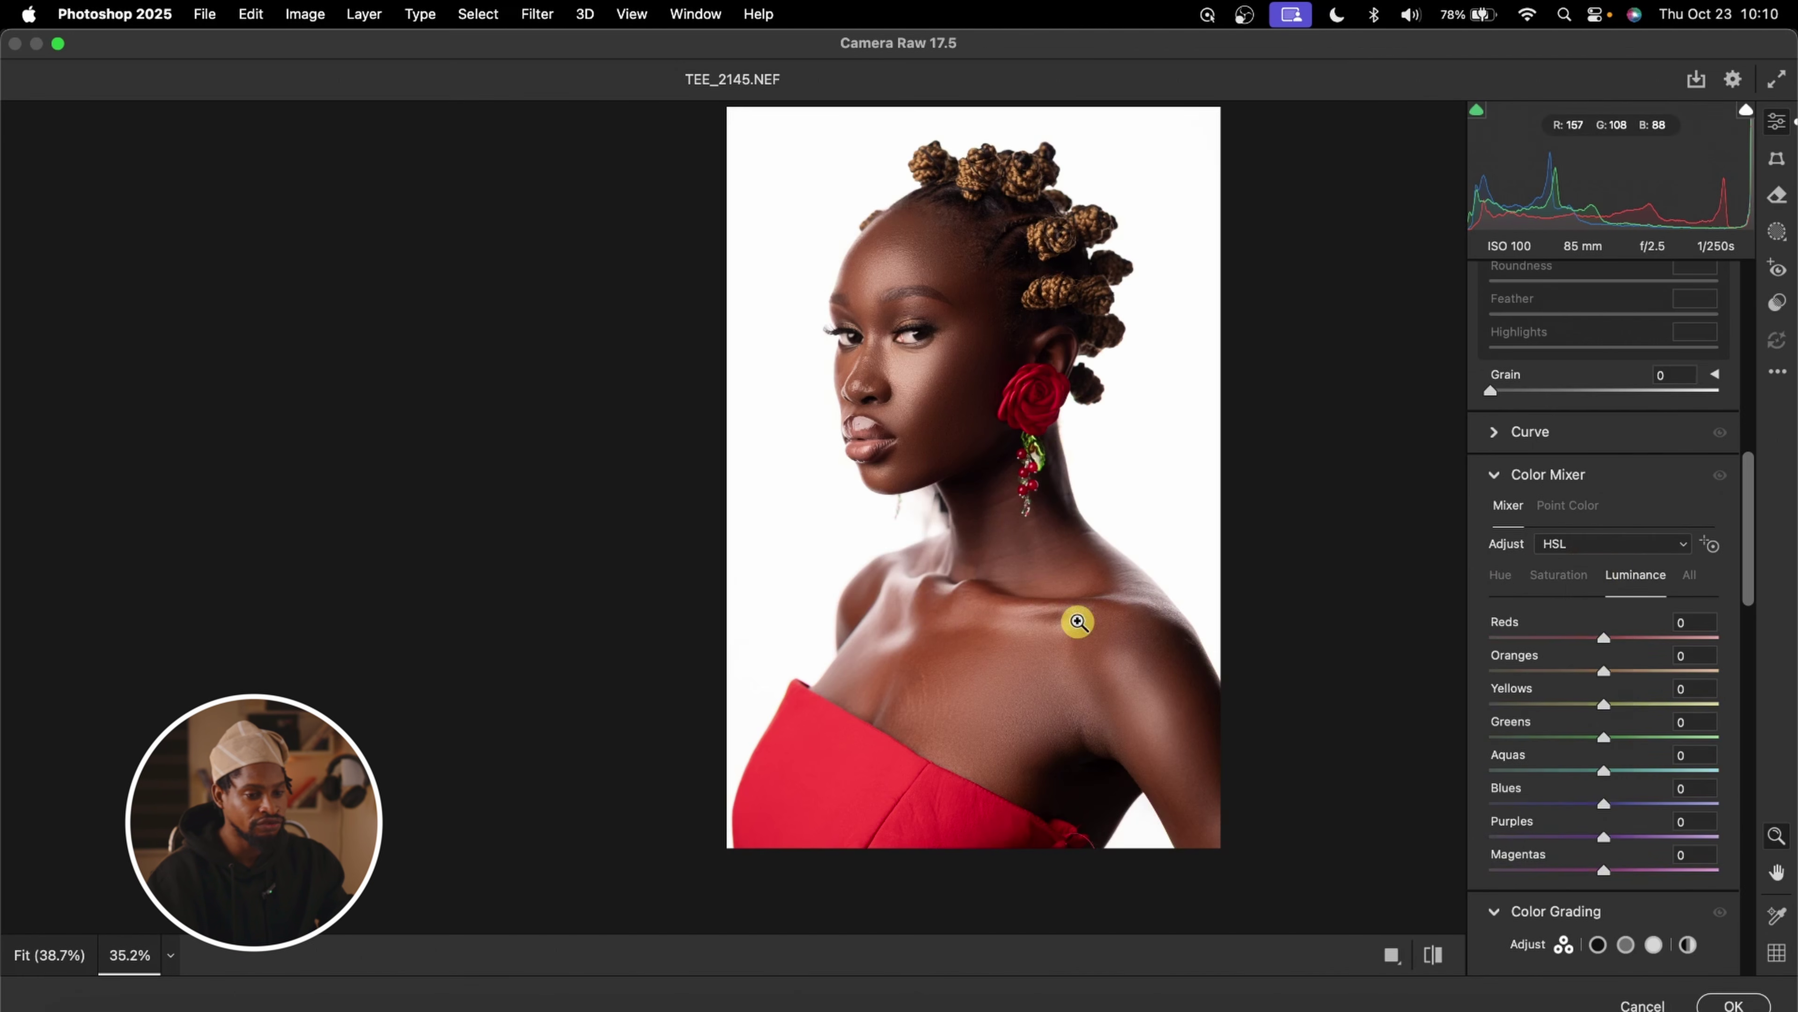
click(1566, 579)
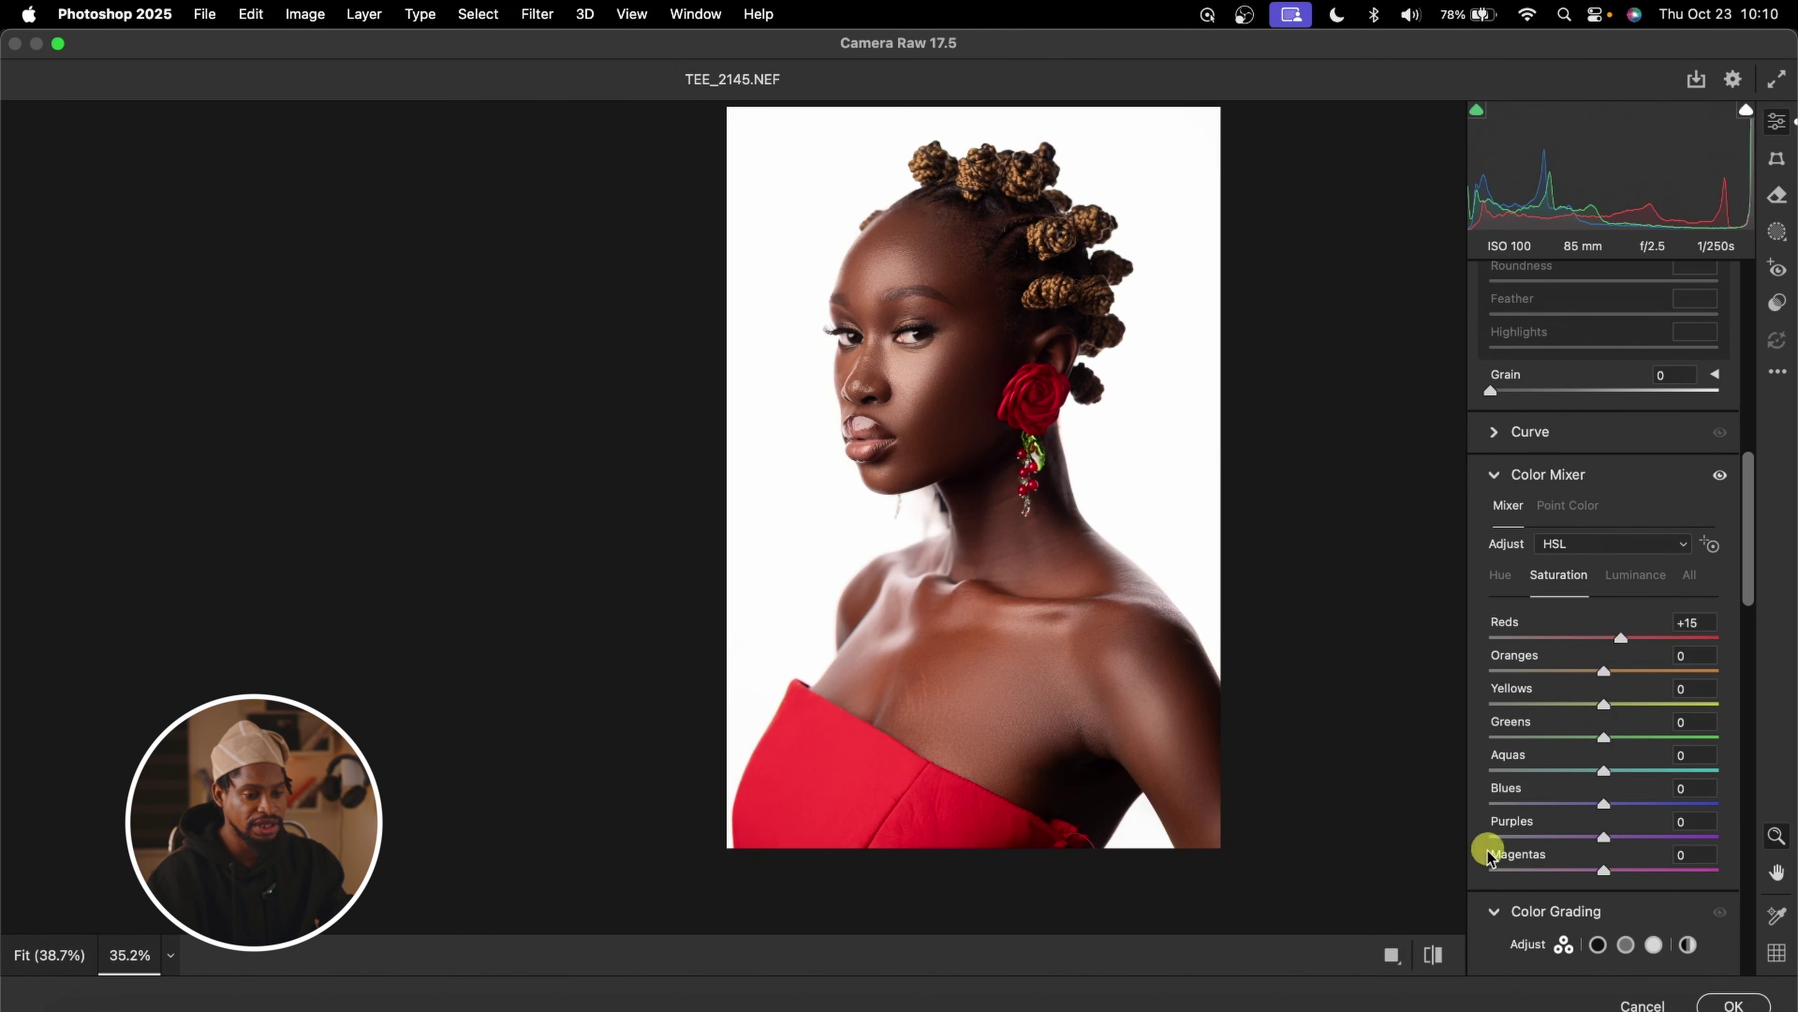
click(1435, 956)
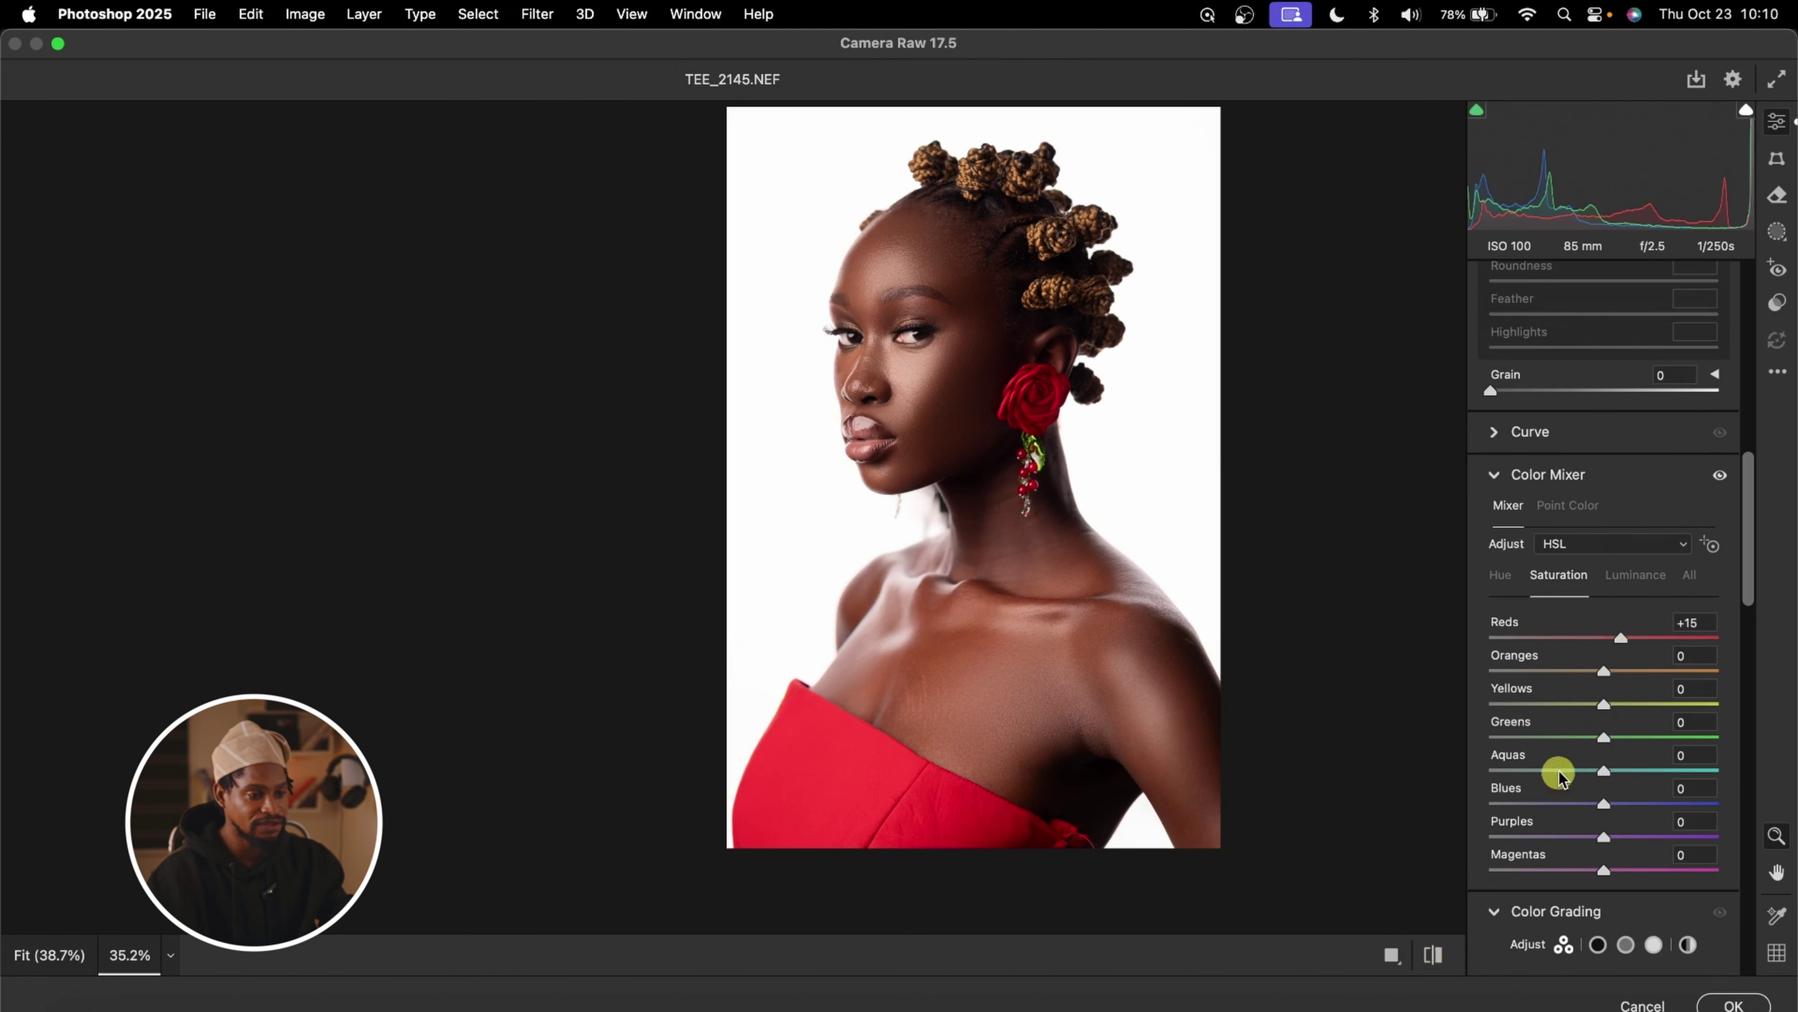
Set Vibrance to +15, compare before and after, and apply the Camera Raw adjustments to Layer 4
scroll(1657, 641, up, 15)
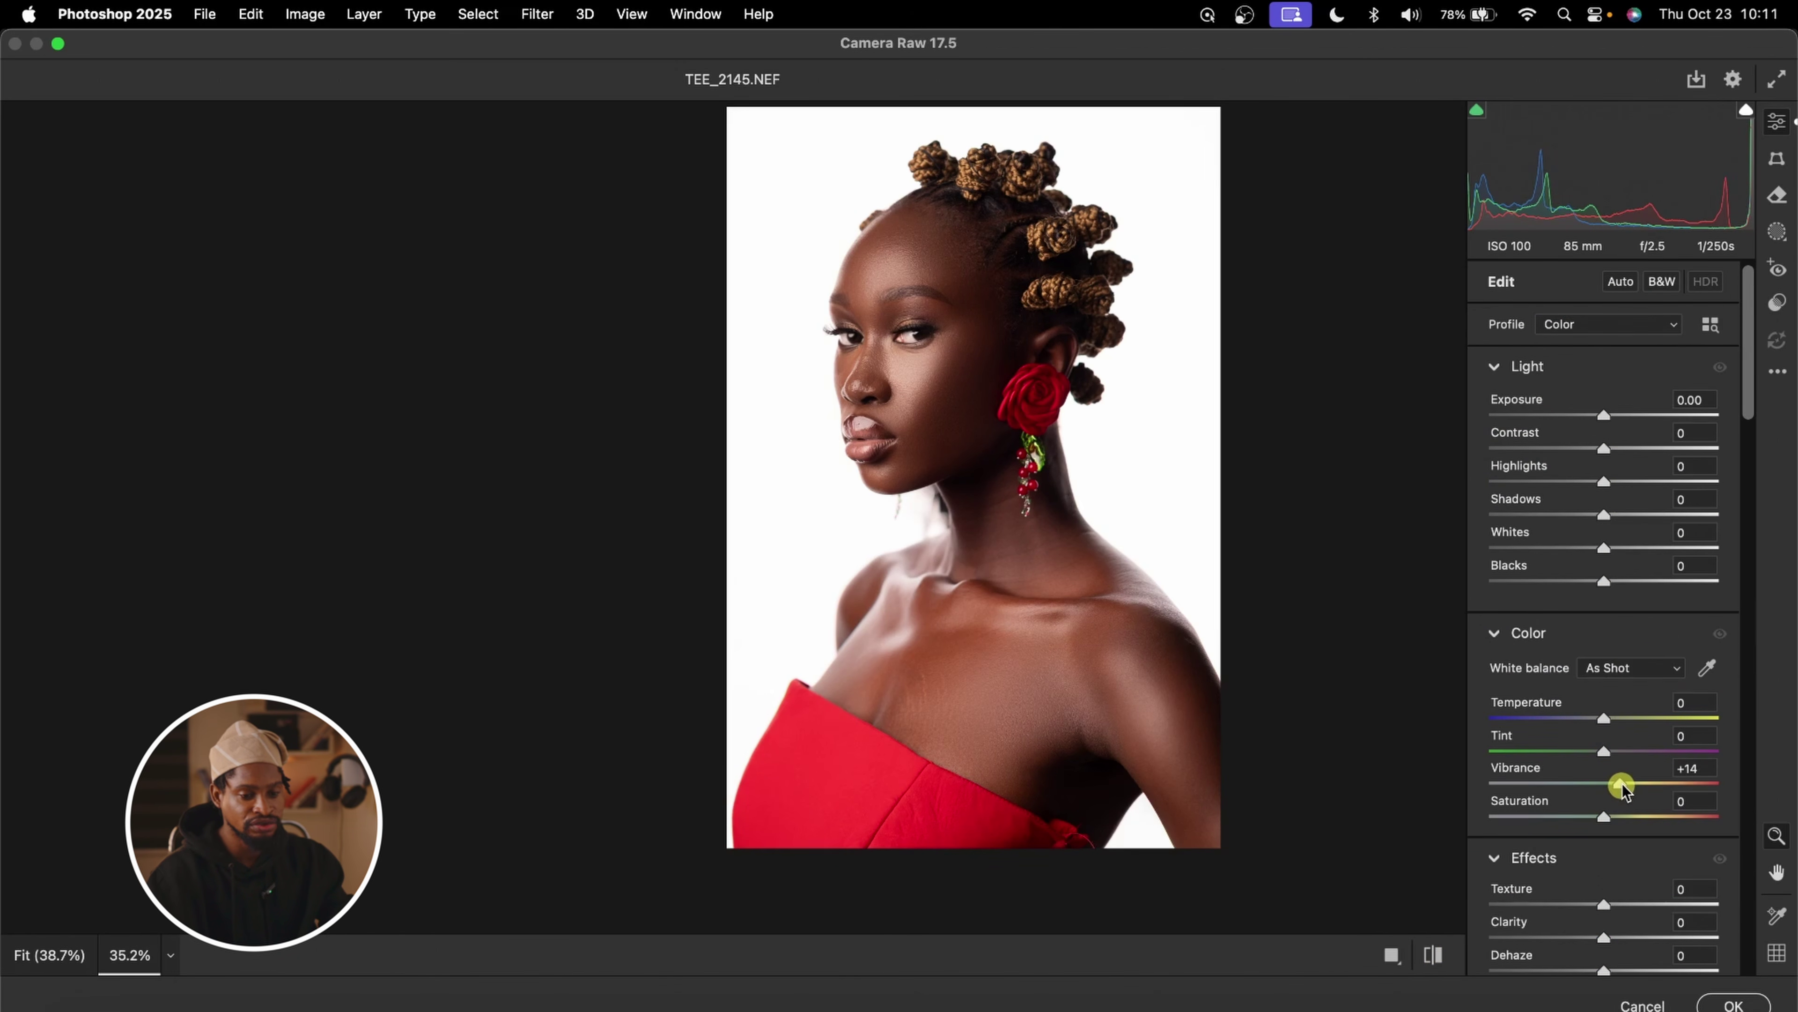
click(1432, 954)
click(1437, 953)
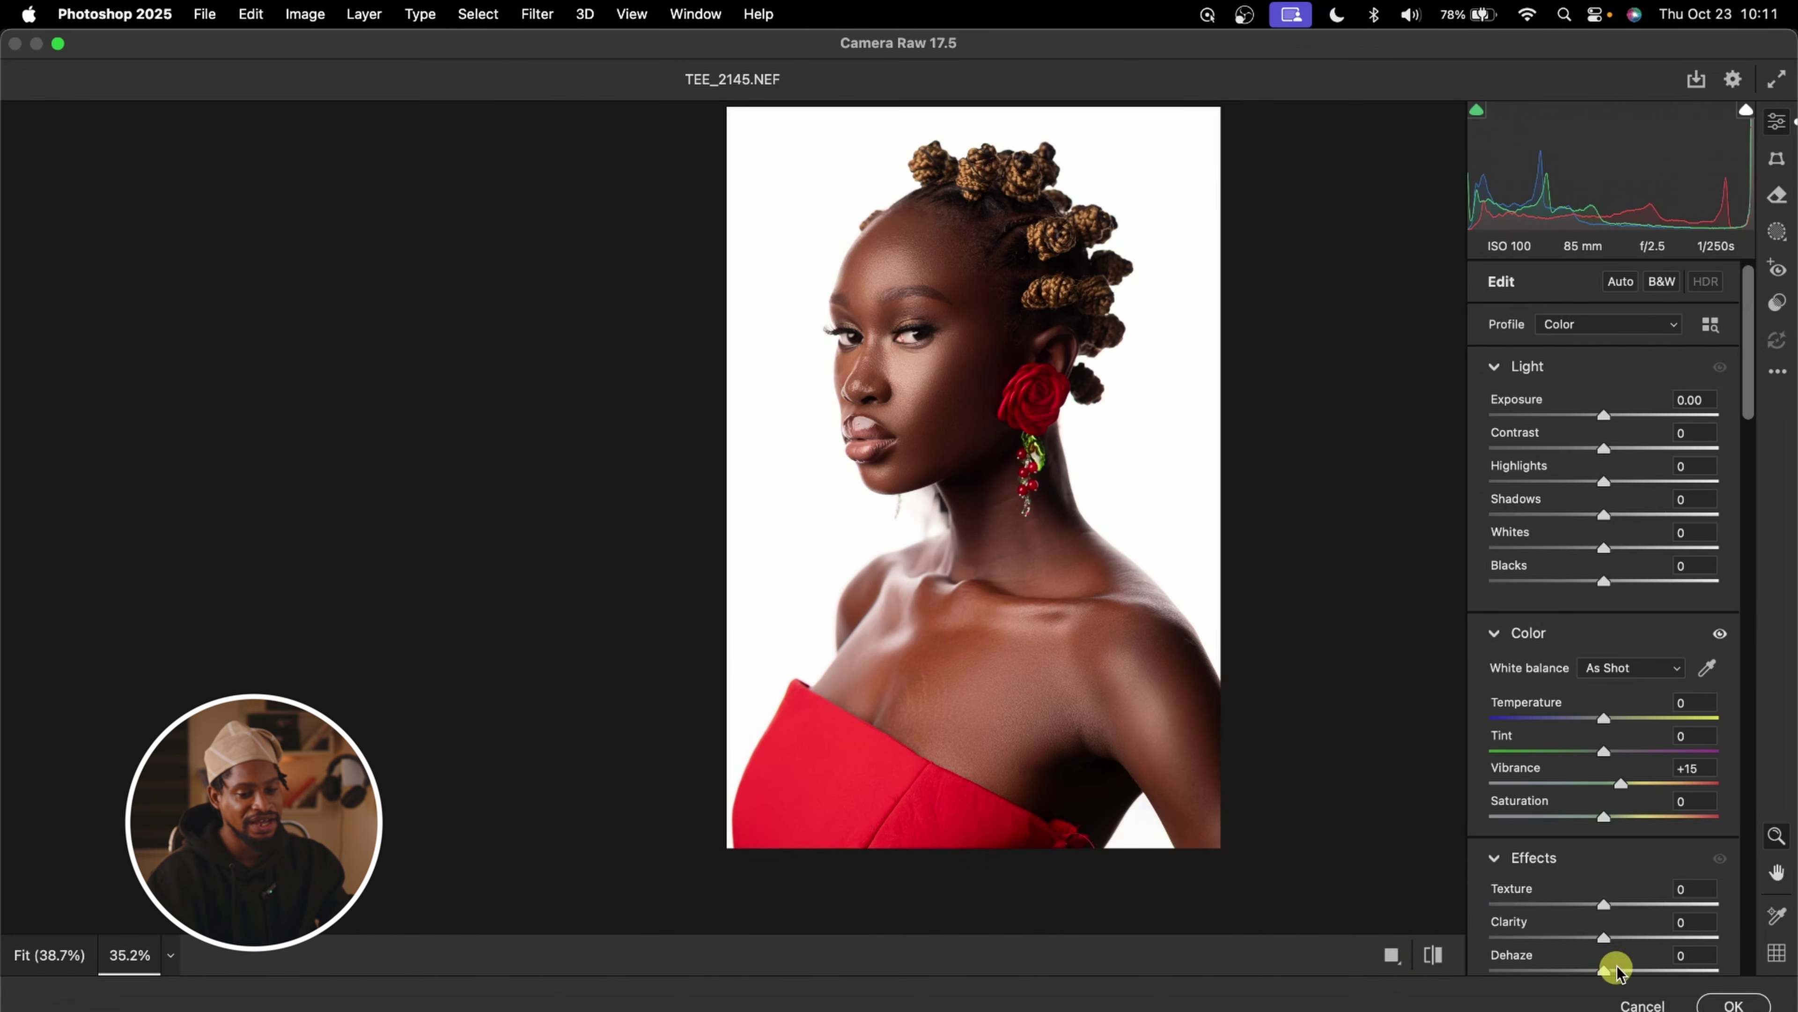
click(1730, 1003)
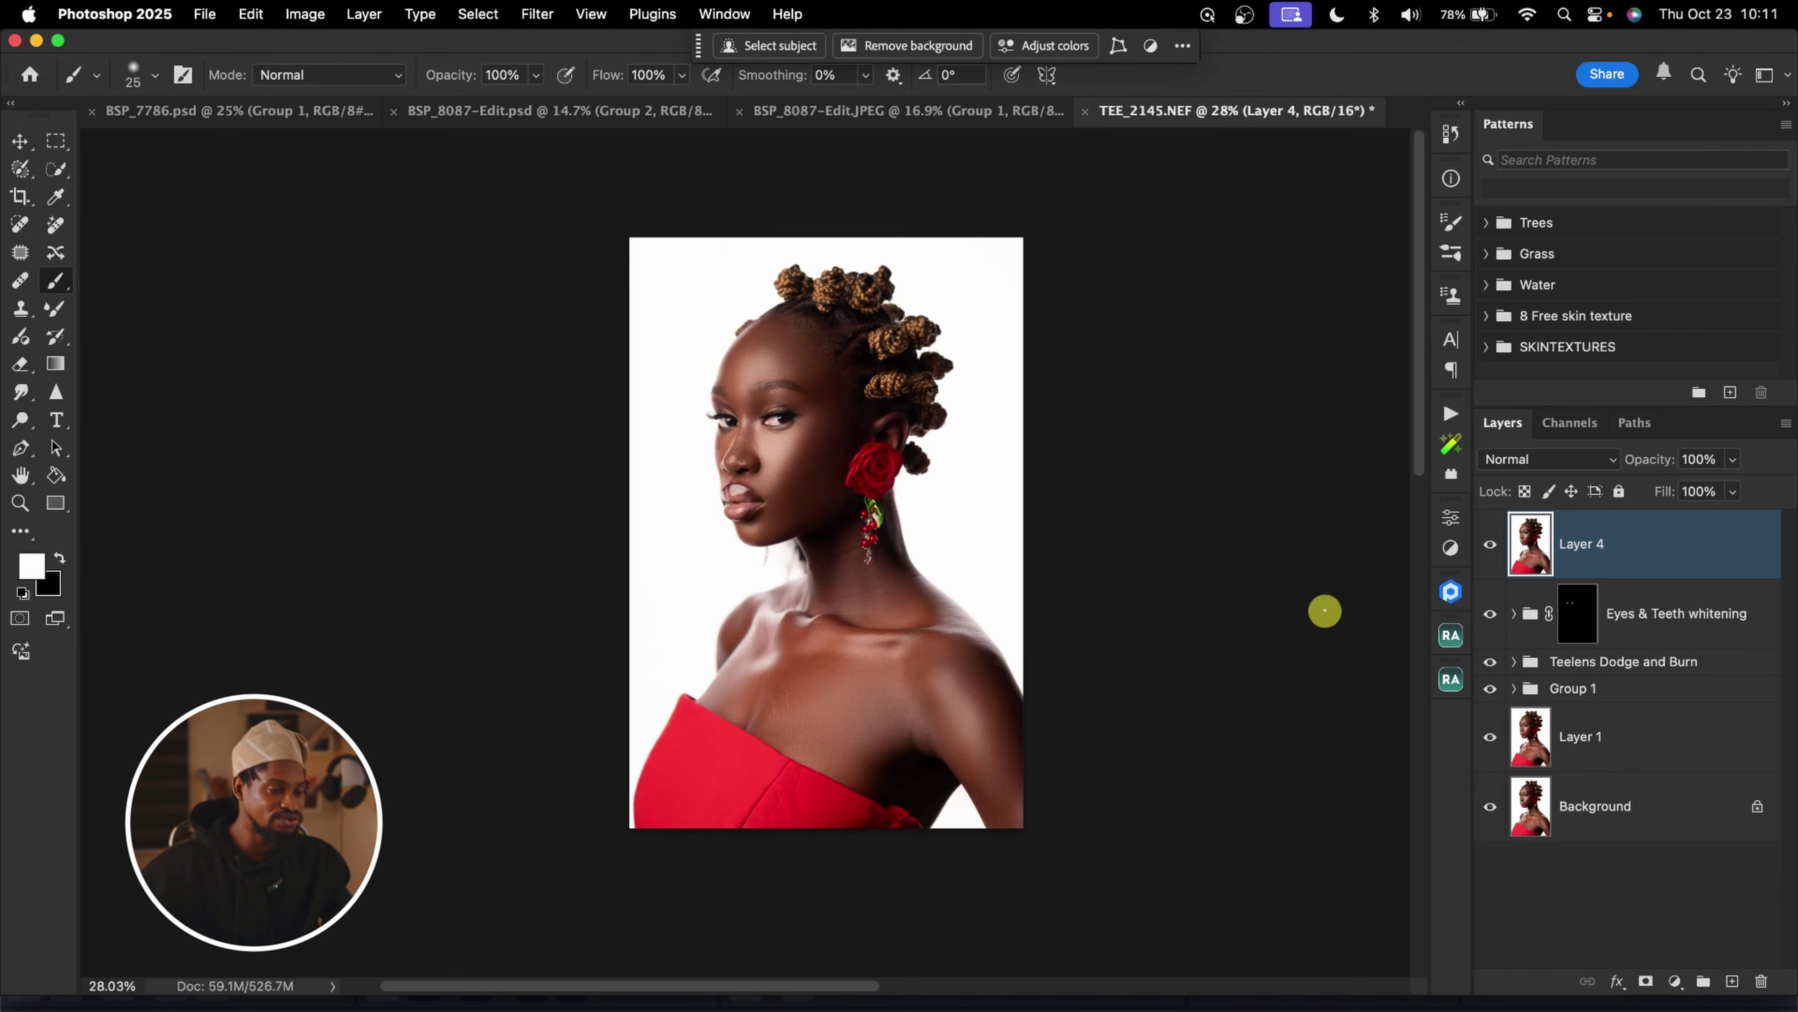
Run the "unsharpen mask for eyes and lips" action on the colour-graded Layer 4
key(z)
drag(722, 342, 842, 386)
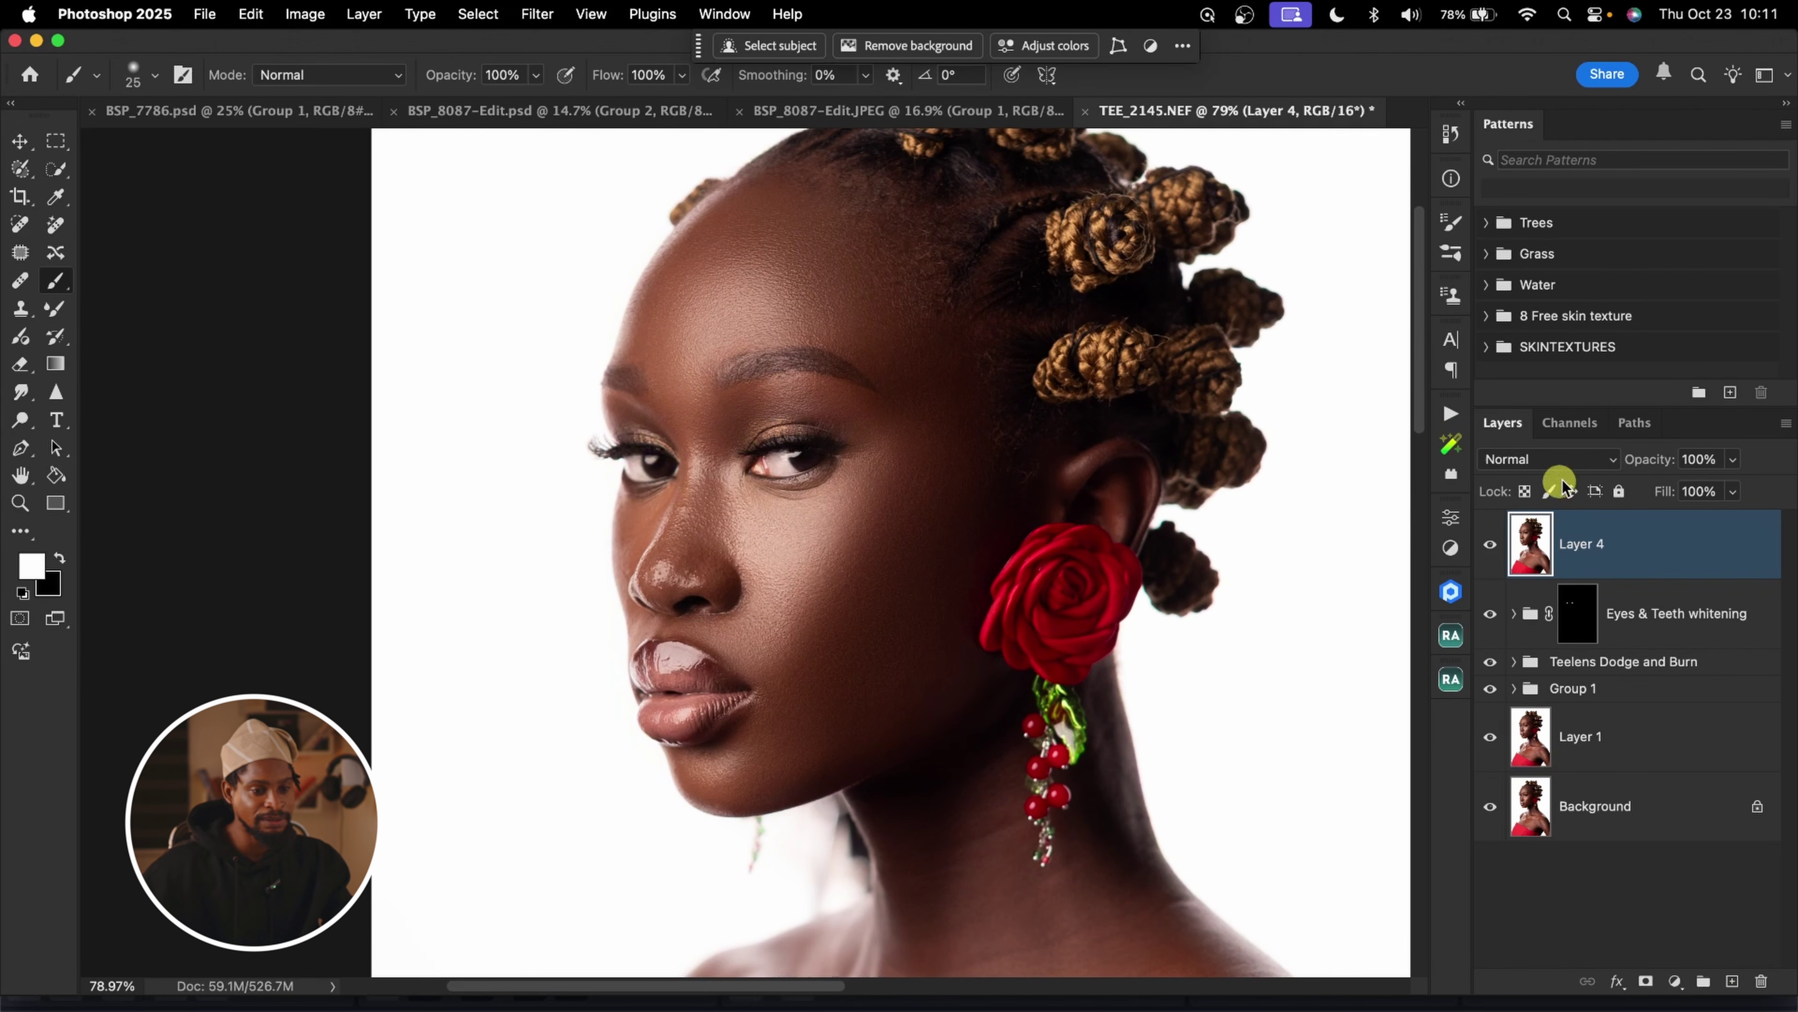
click(1451, 413)
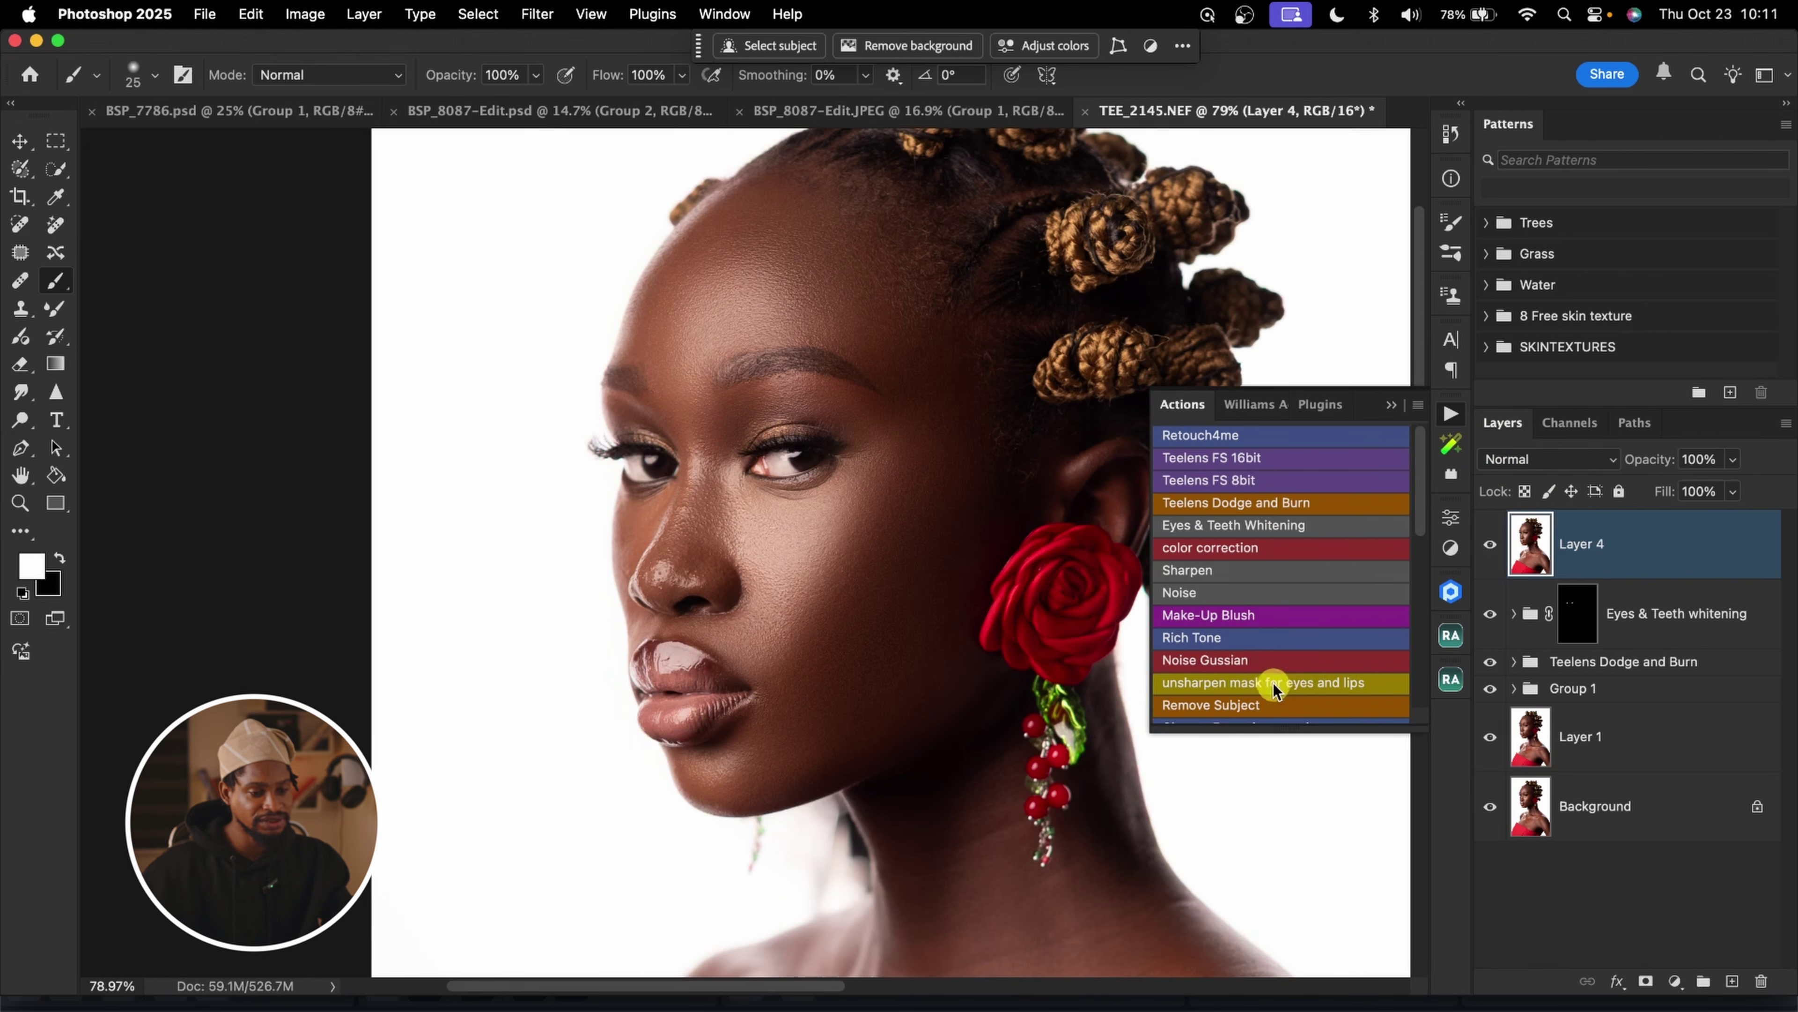
click(1305, 677)
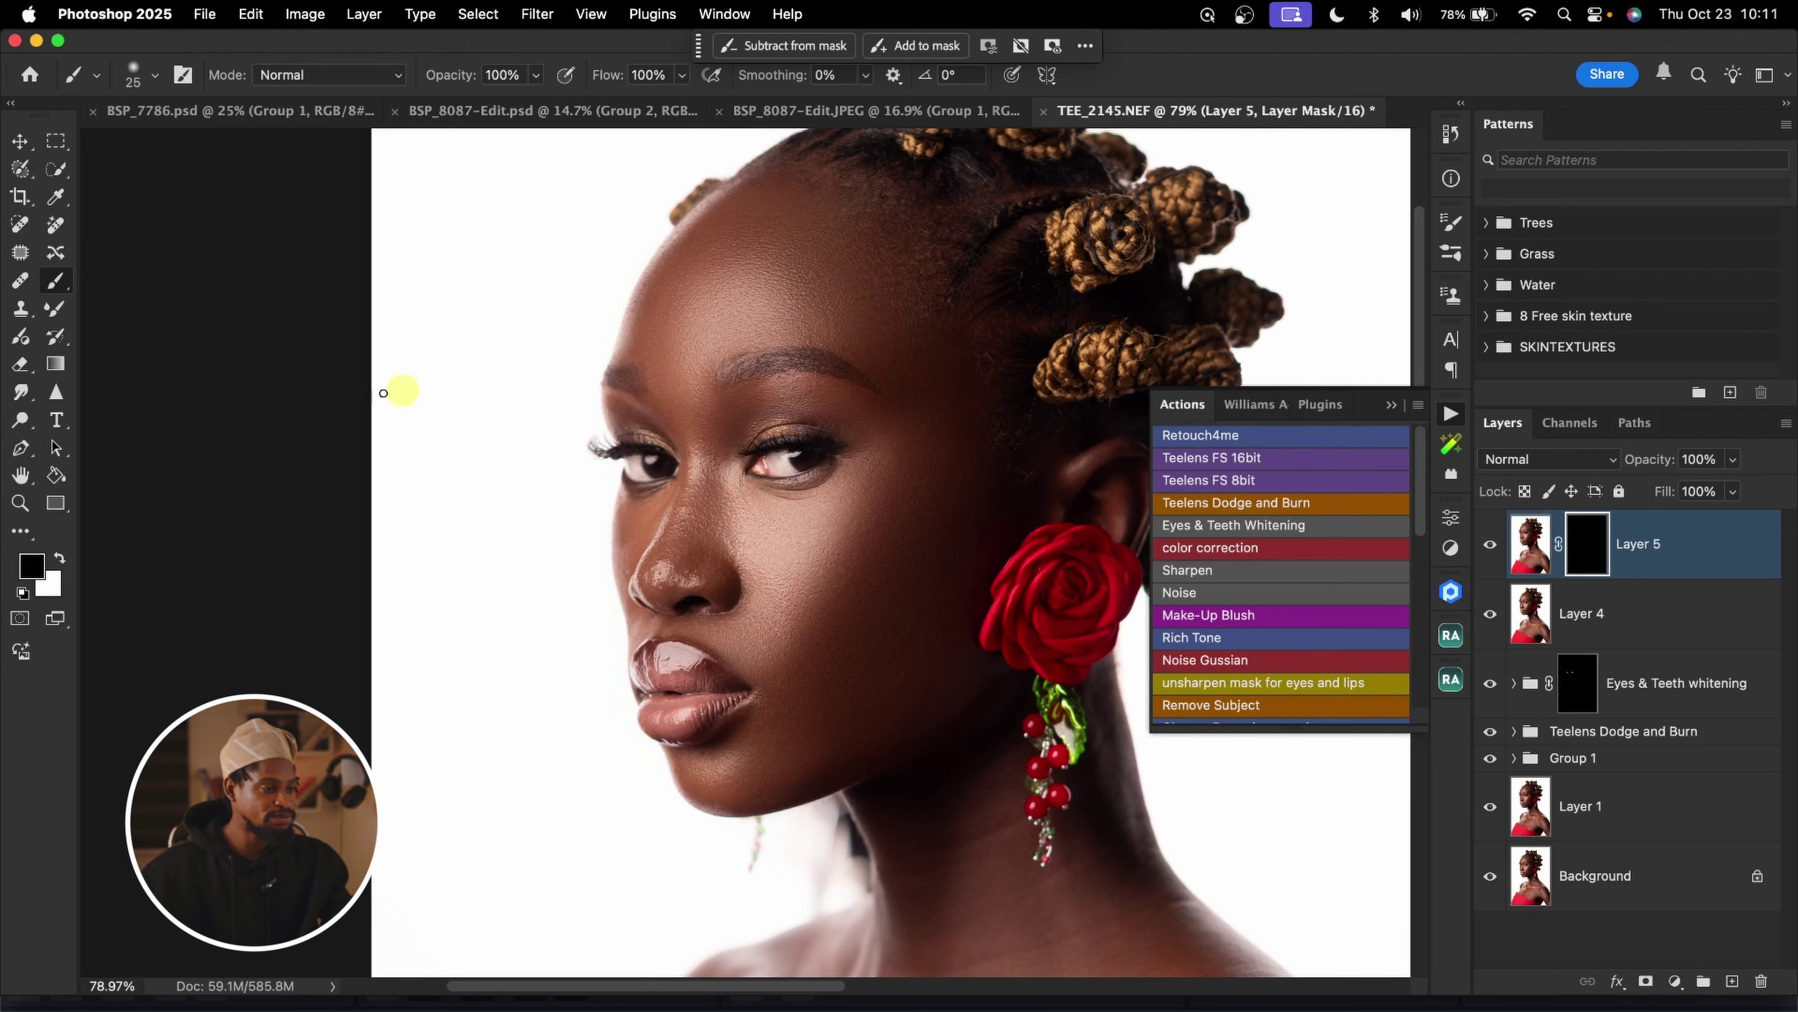
Paint white on the Layer 5 mask with a 150 px brush to reveal the sharpening on the eyes and lips
click(59, 562)
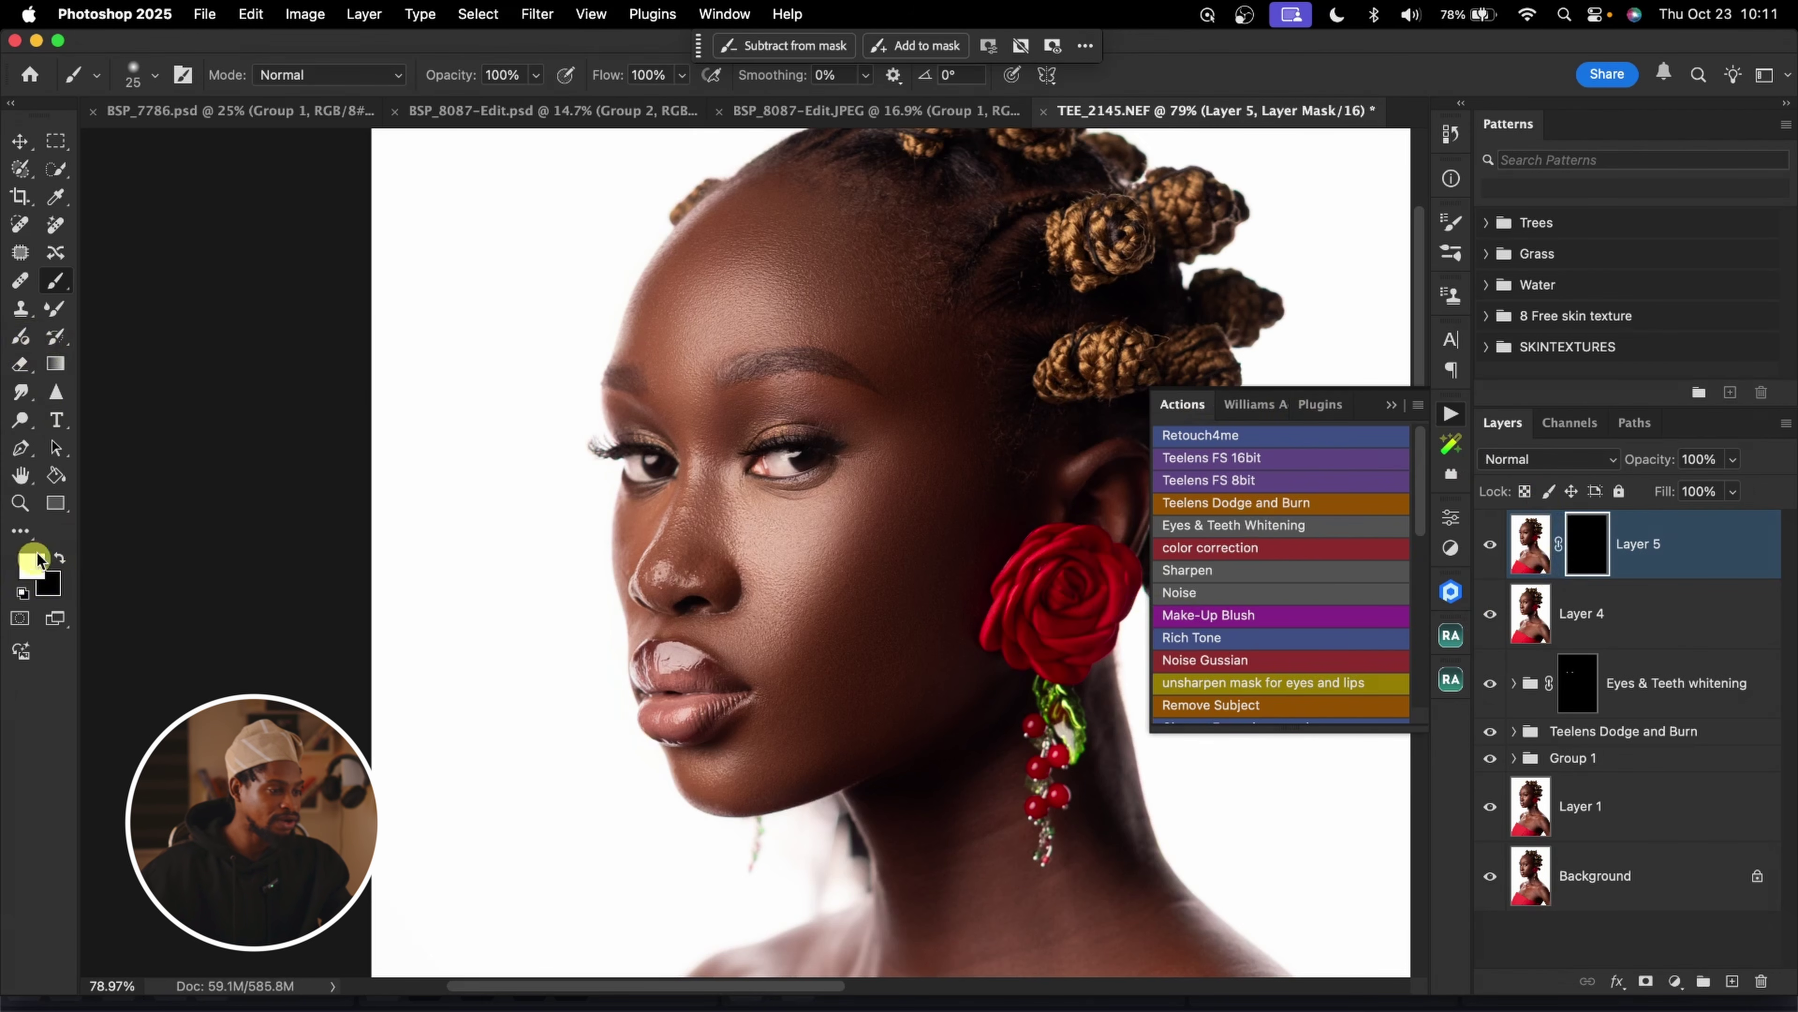
key(bracketright)
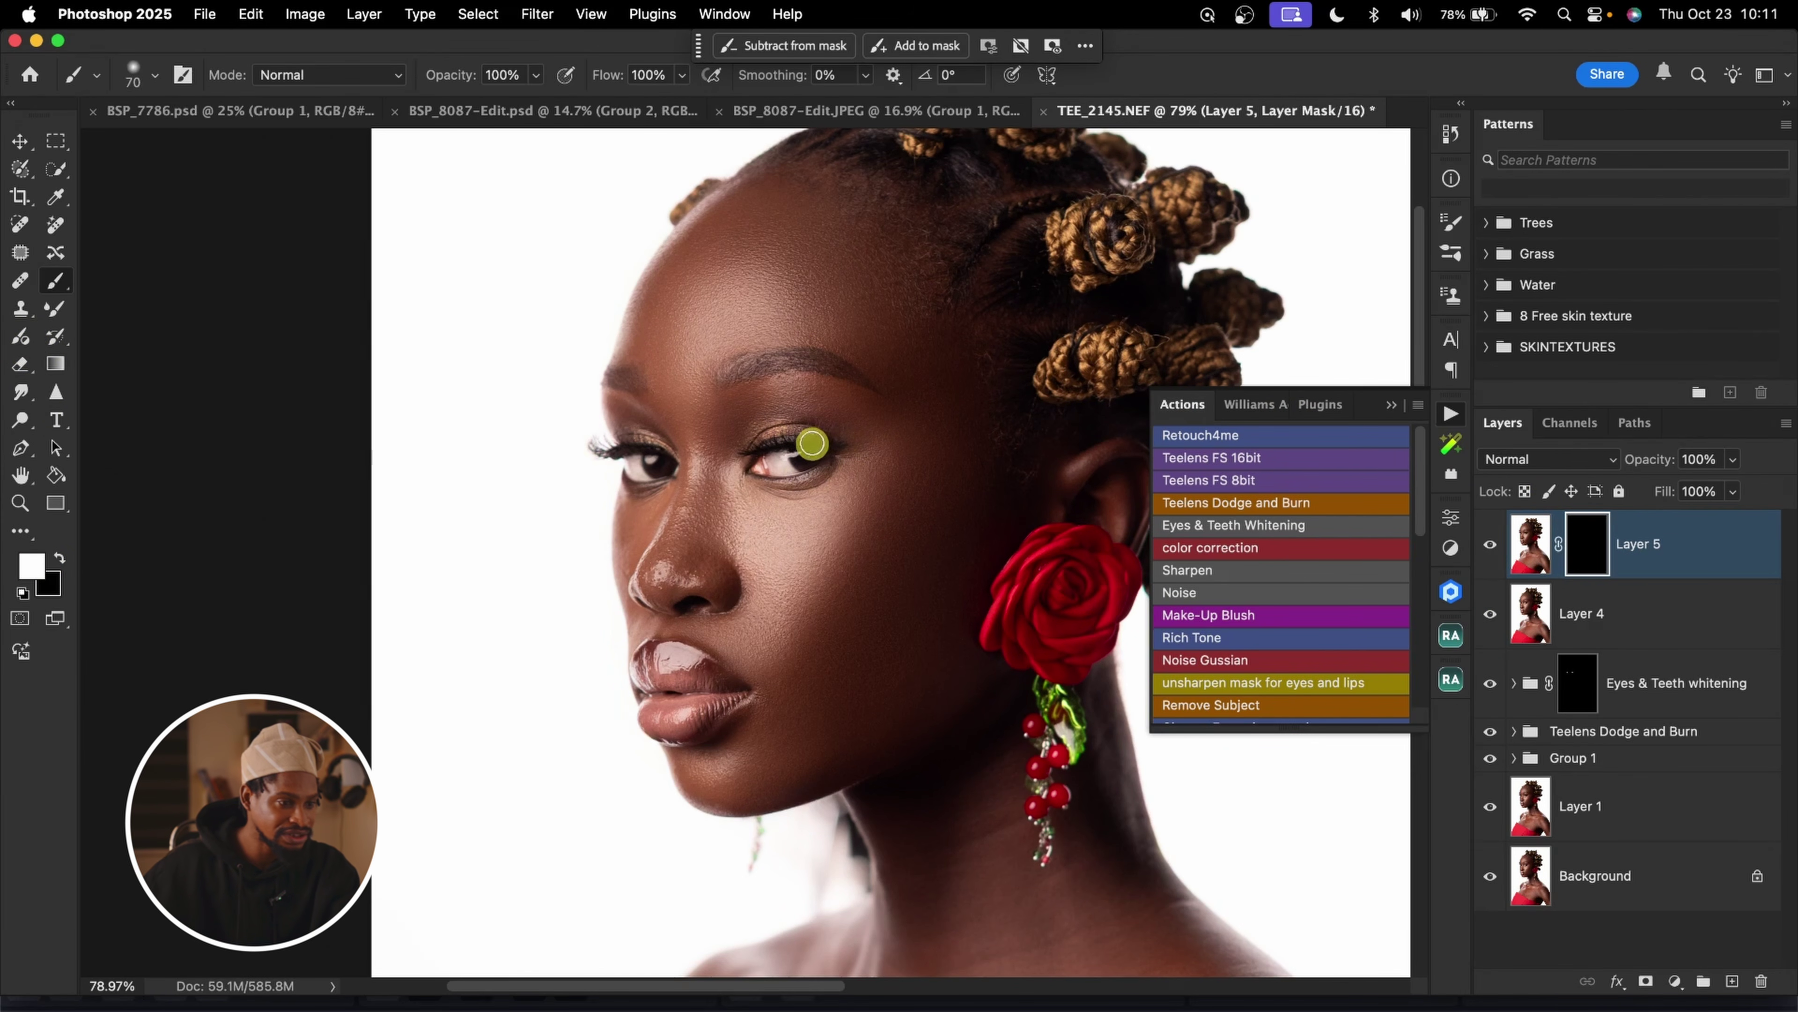
click(779, 459)
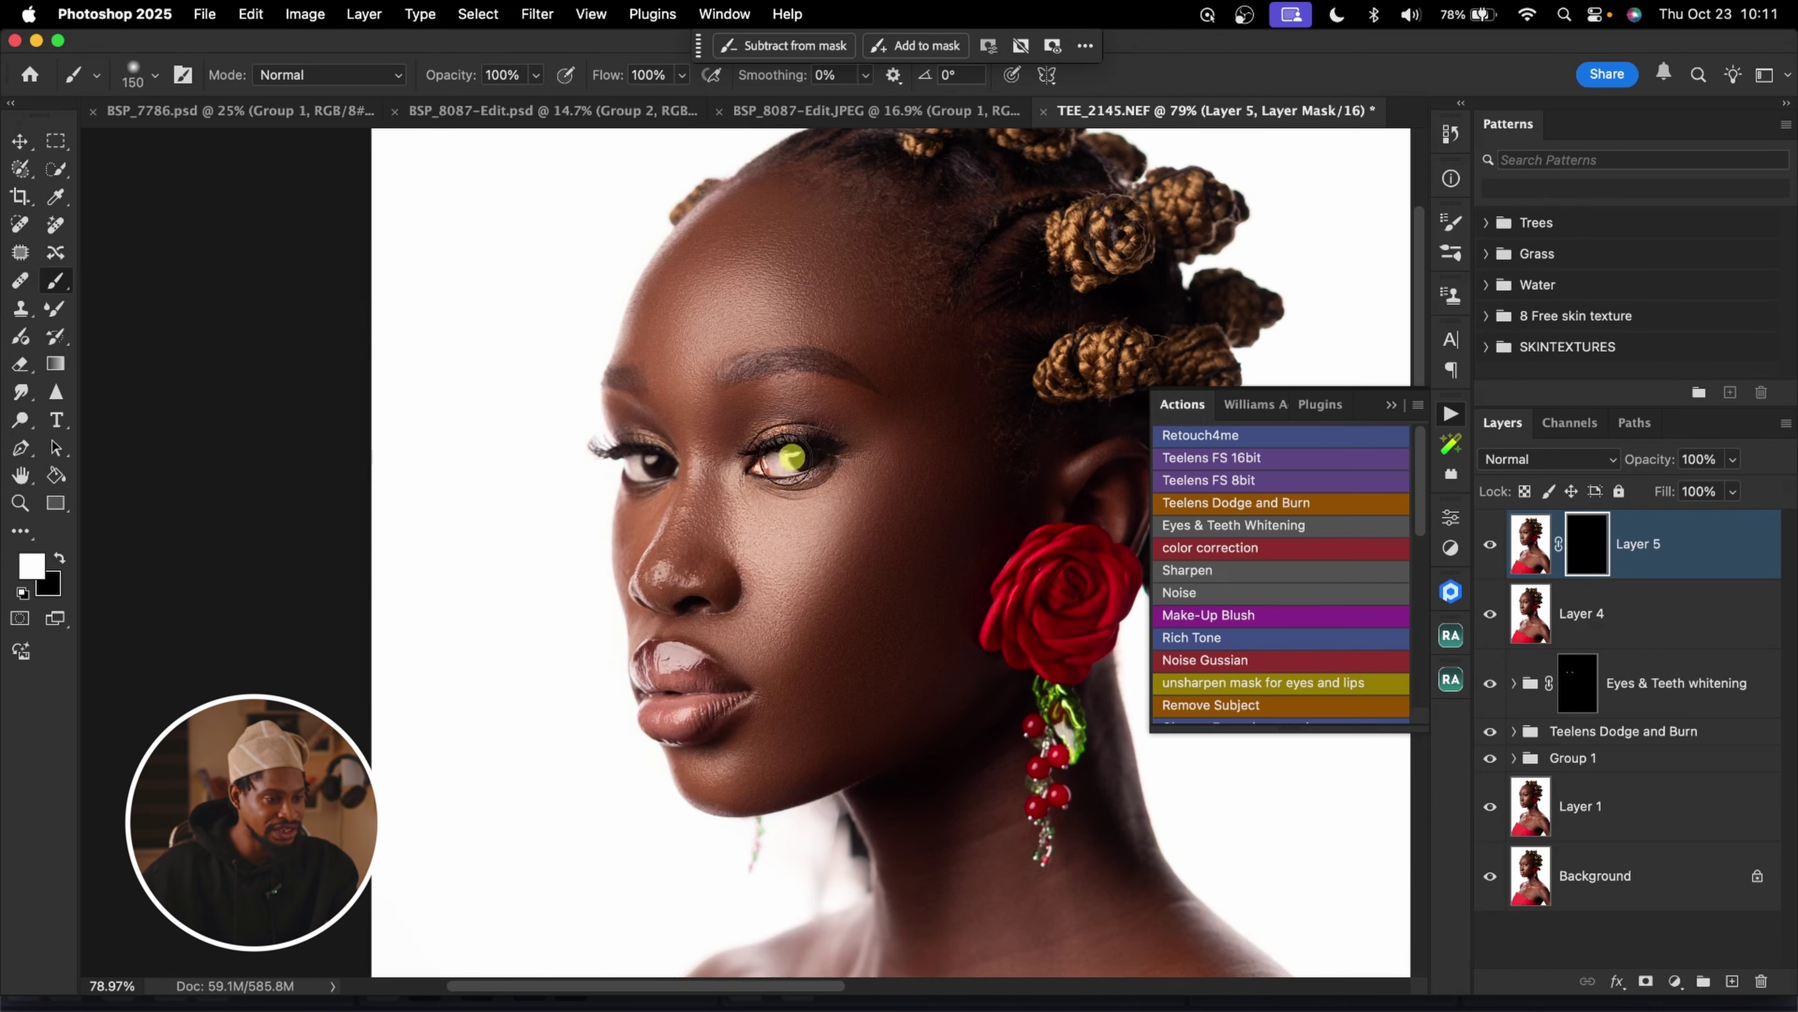
key(z)
mouse_move(859, 434)
mouse_down()
mouse_move(903, 414)
mouse_move(842, 419)
mouse_up()
key(b)
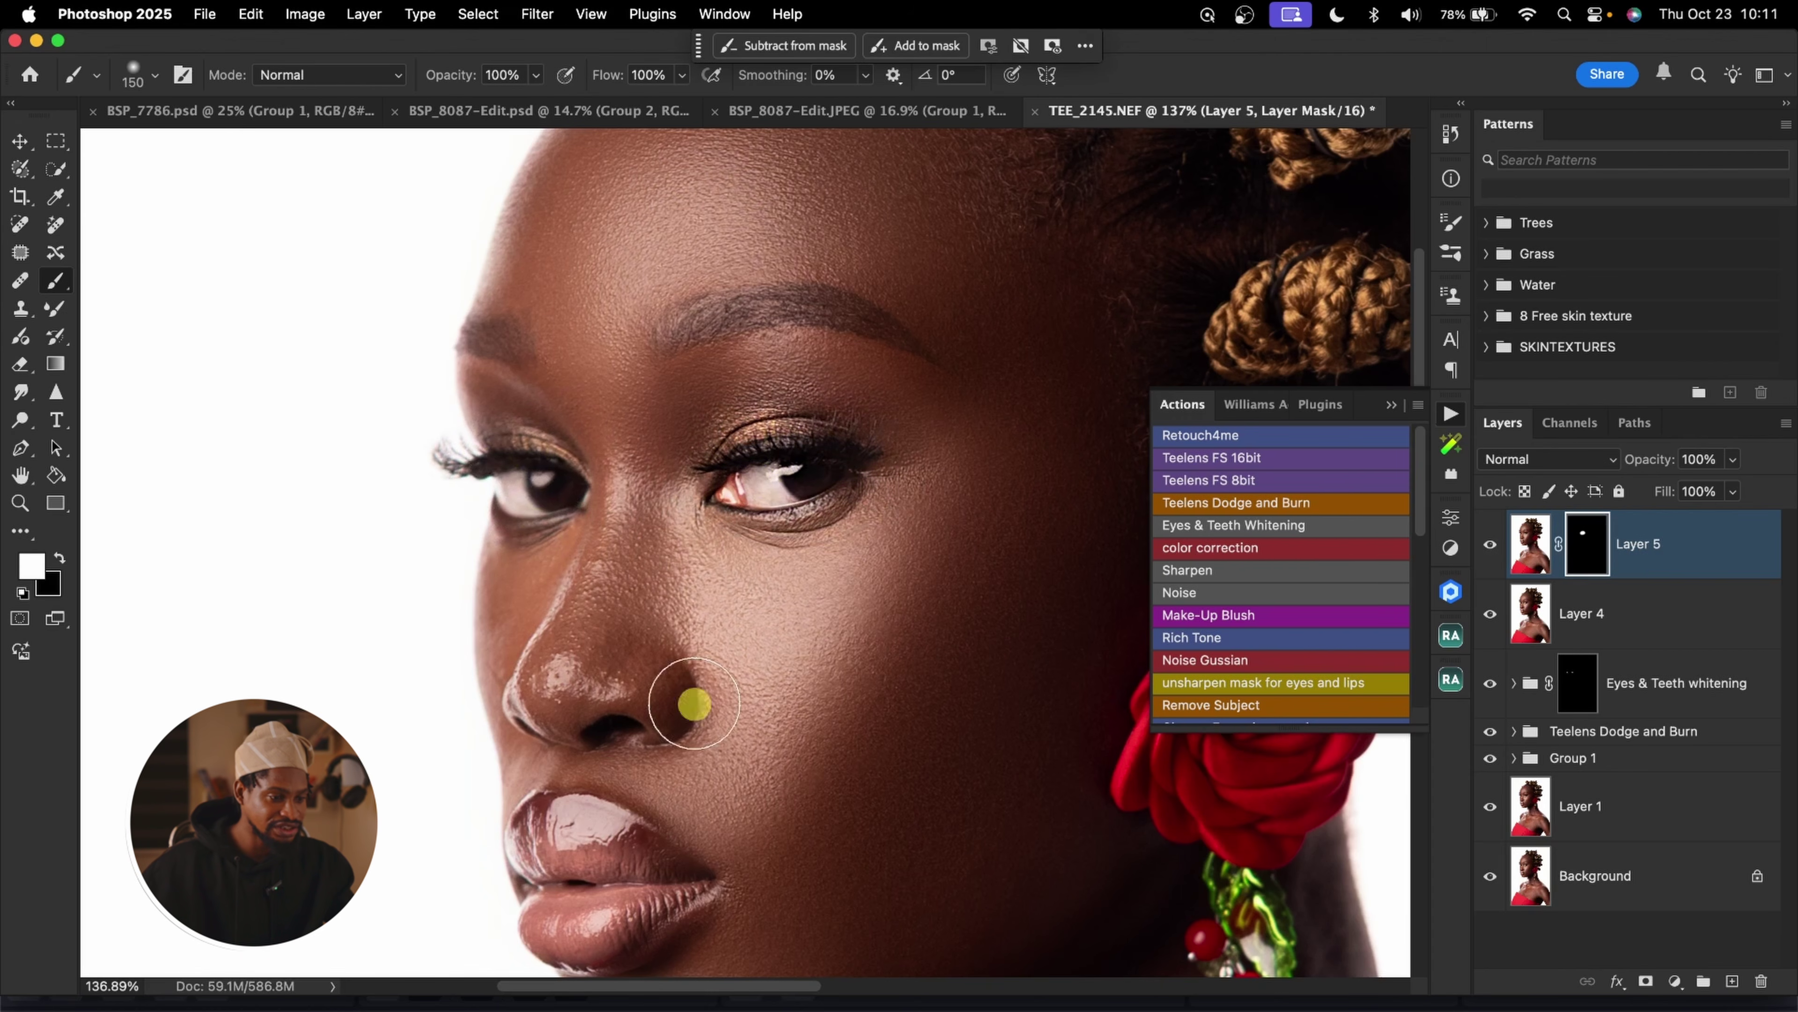
drag(542, 683, 550, 675)
Toggle Layer 5's visibility to compare the eyes up close with and without the sharpening
click(1491, 551)
key(z)
drag(802, 466, 843, 434)
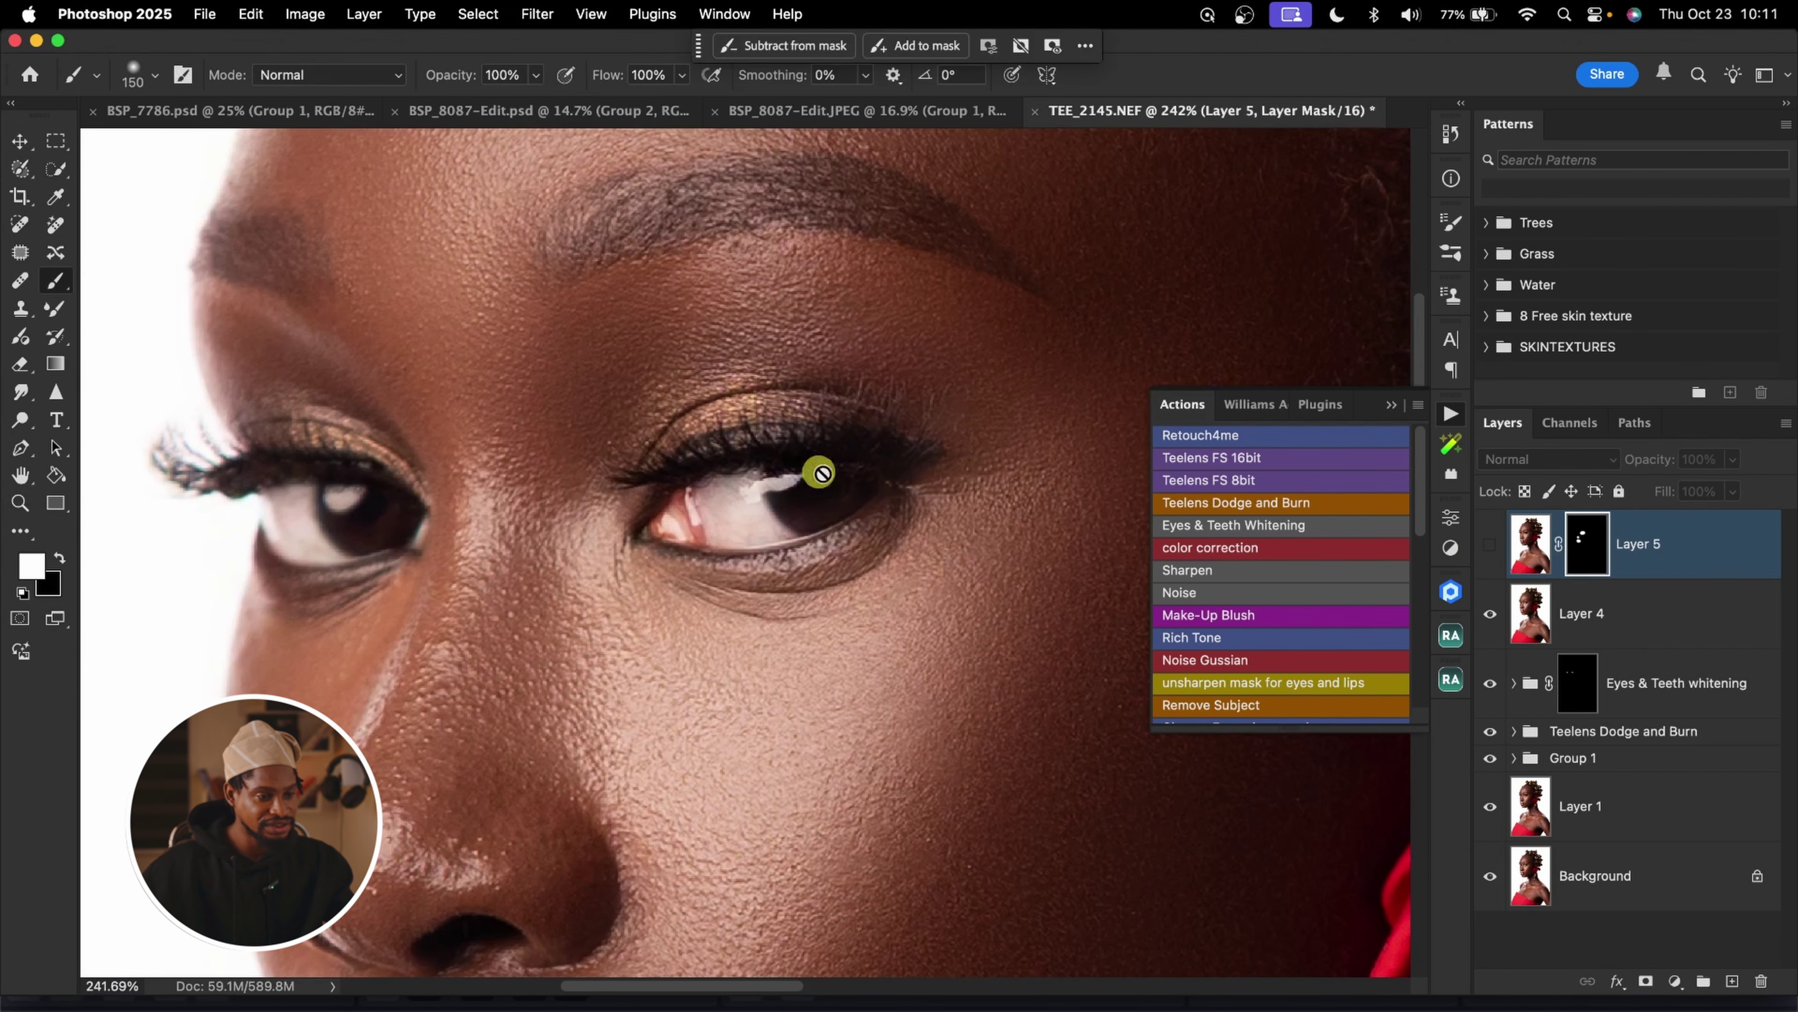
click(1490, 550)
click(1495, 552)
click(1490, 551)
drag(1365, 509, 791, 450)
drag(856, 551, 857, 495)
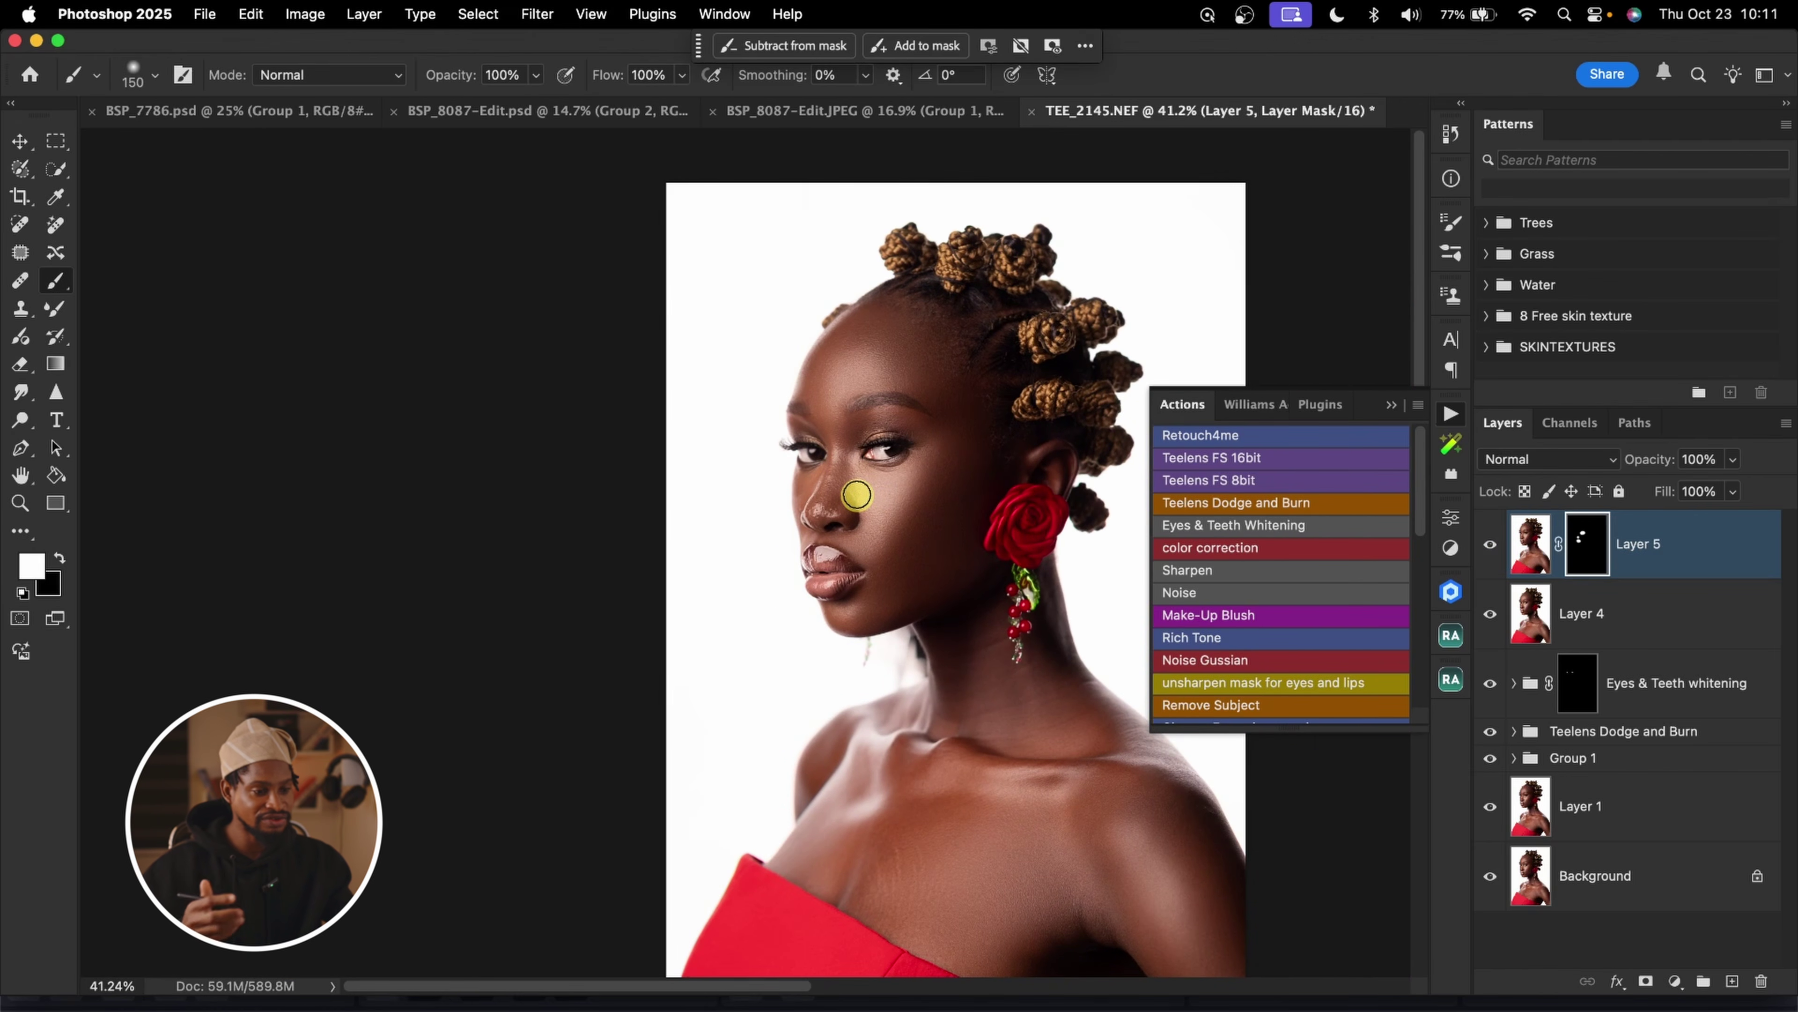
Group all the retouching layers above Layer 1, from Layer 5 down to Group 1
drag(916, 454, 835, 485)
drag(916, 595, 780, 540)
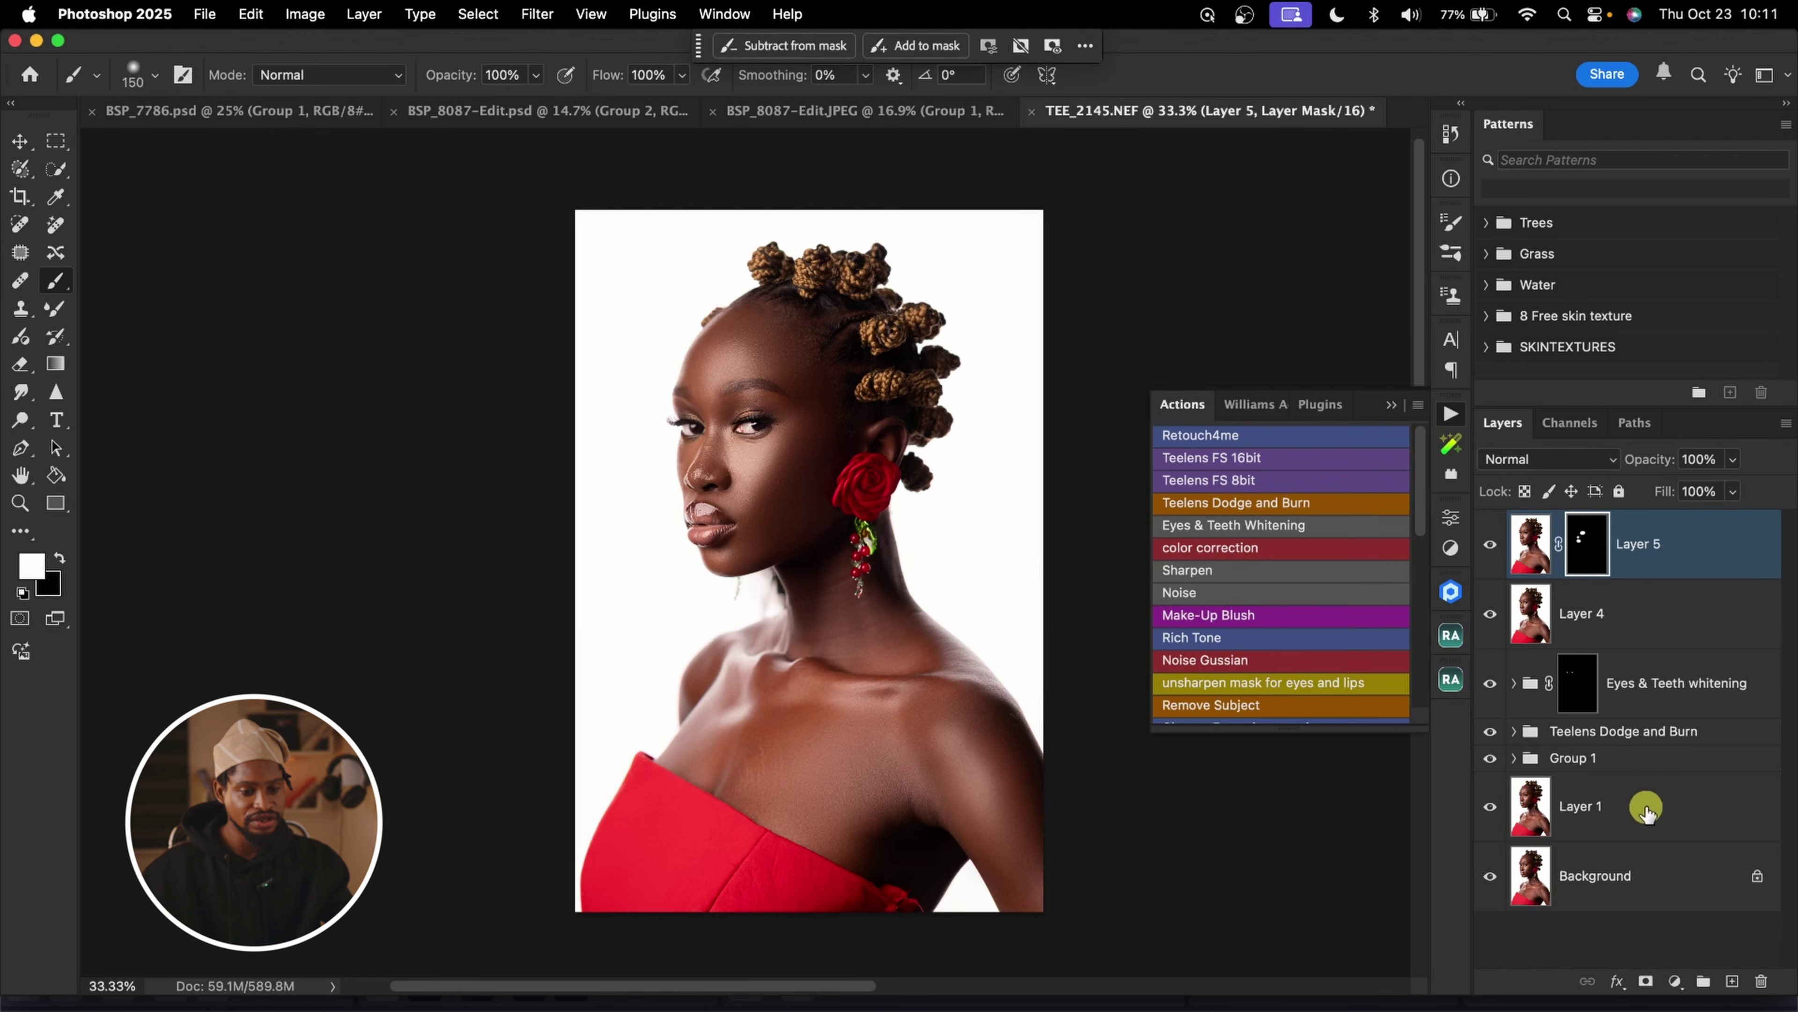
shift+click(1654, 772)
key(super+g)
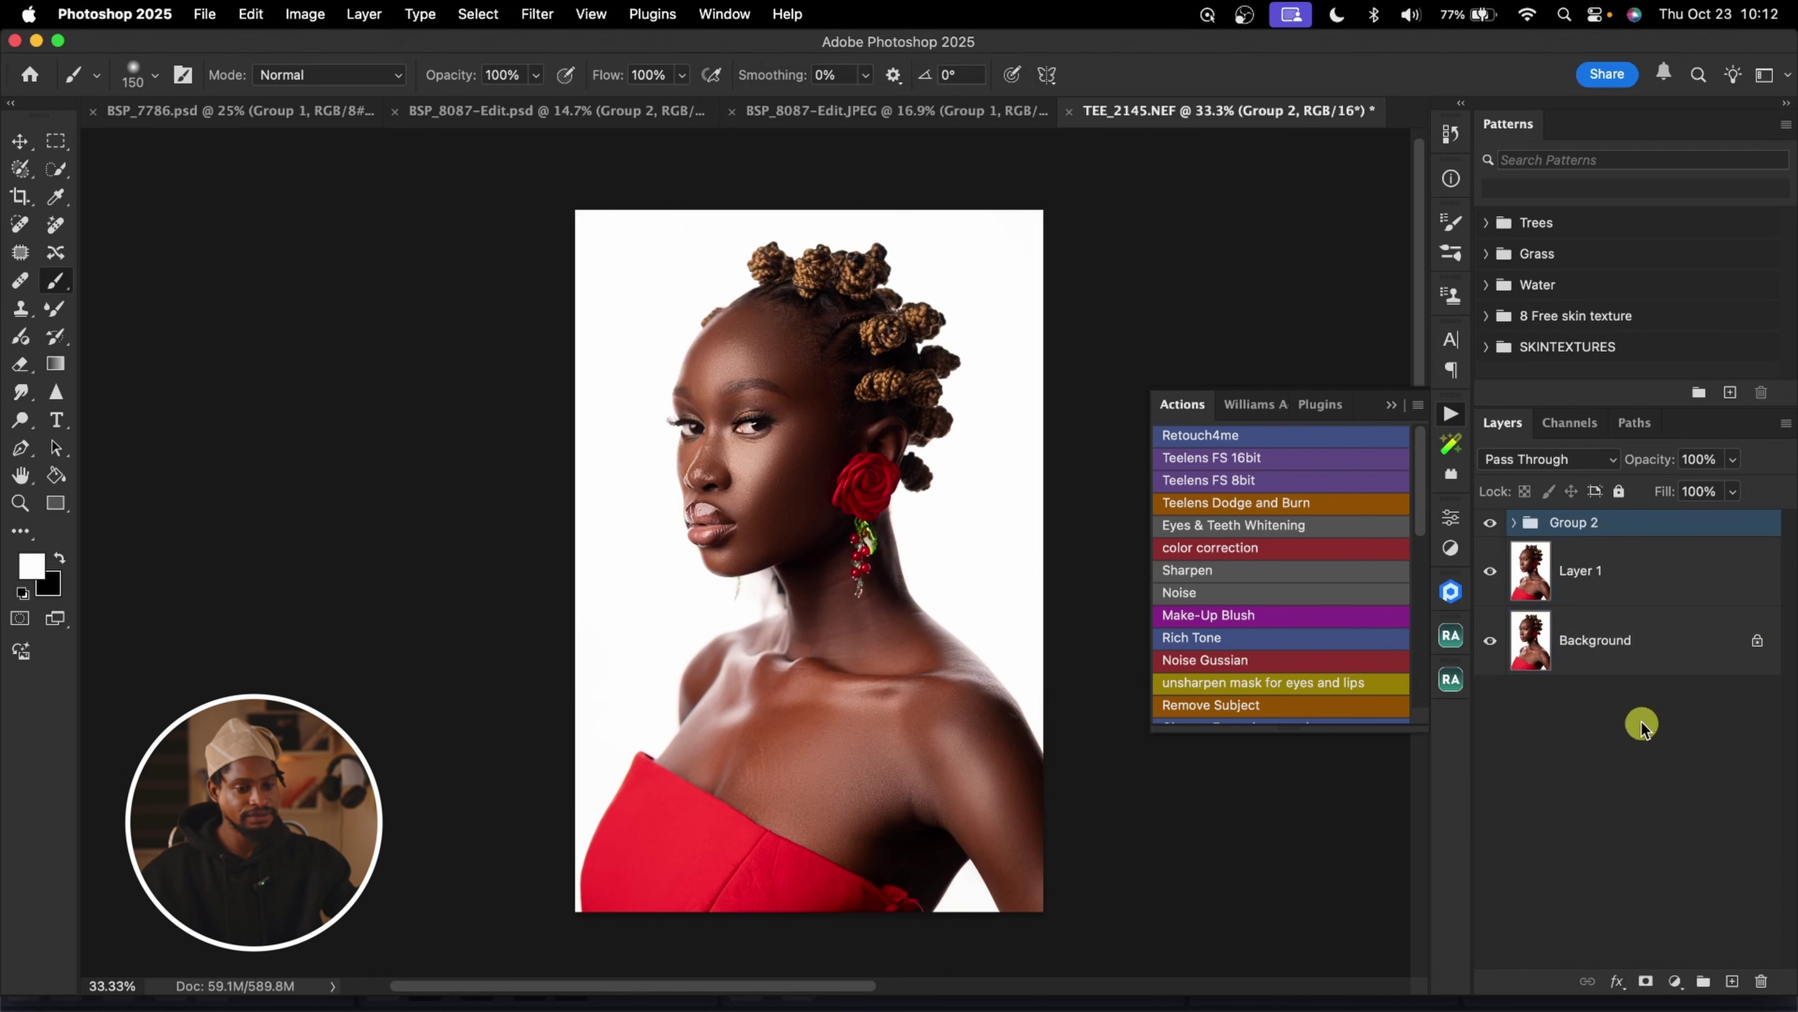
Toggle the visibility of the new retouching group to compare the portrait before and after the whole edit
click(1490, 524)
key(z)
drag(823, 426, 827, 413)
key(z)
key(super+0)
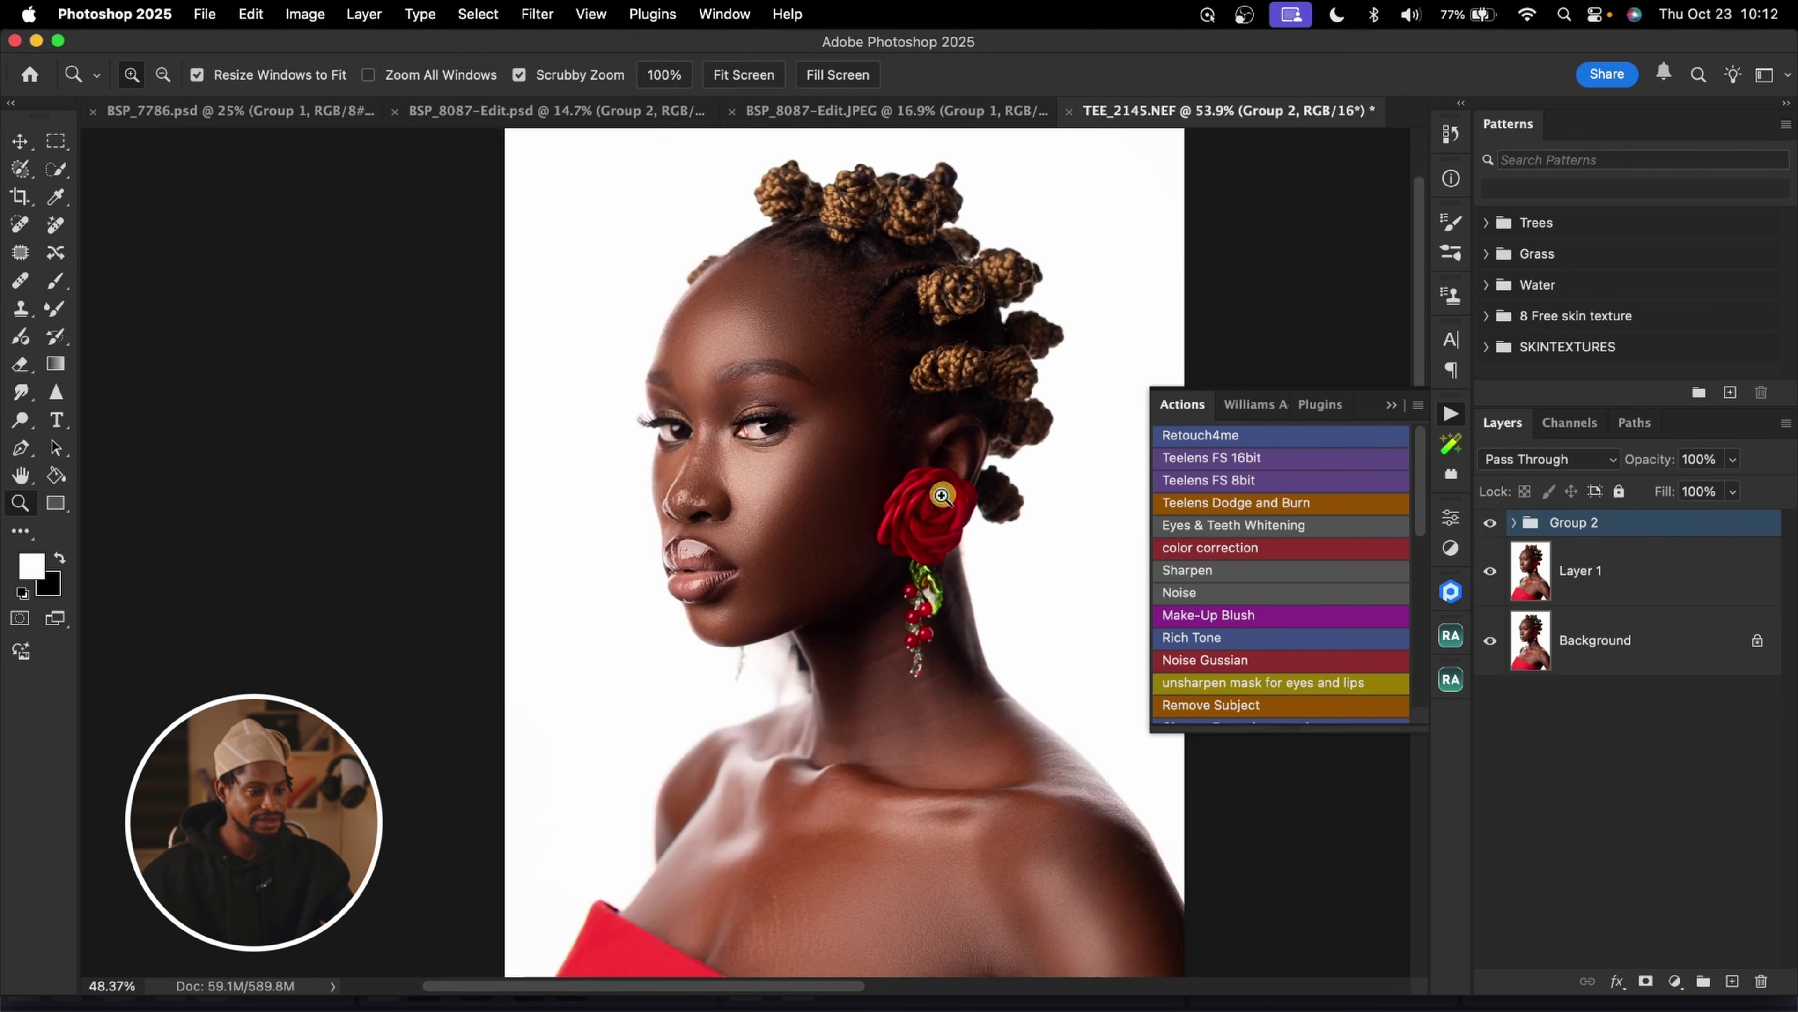
click(1490, 528)
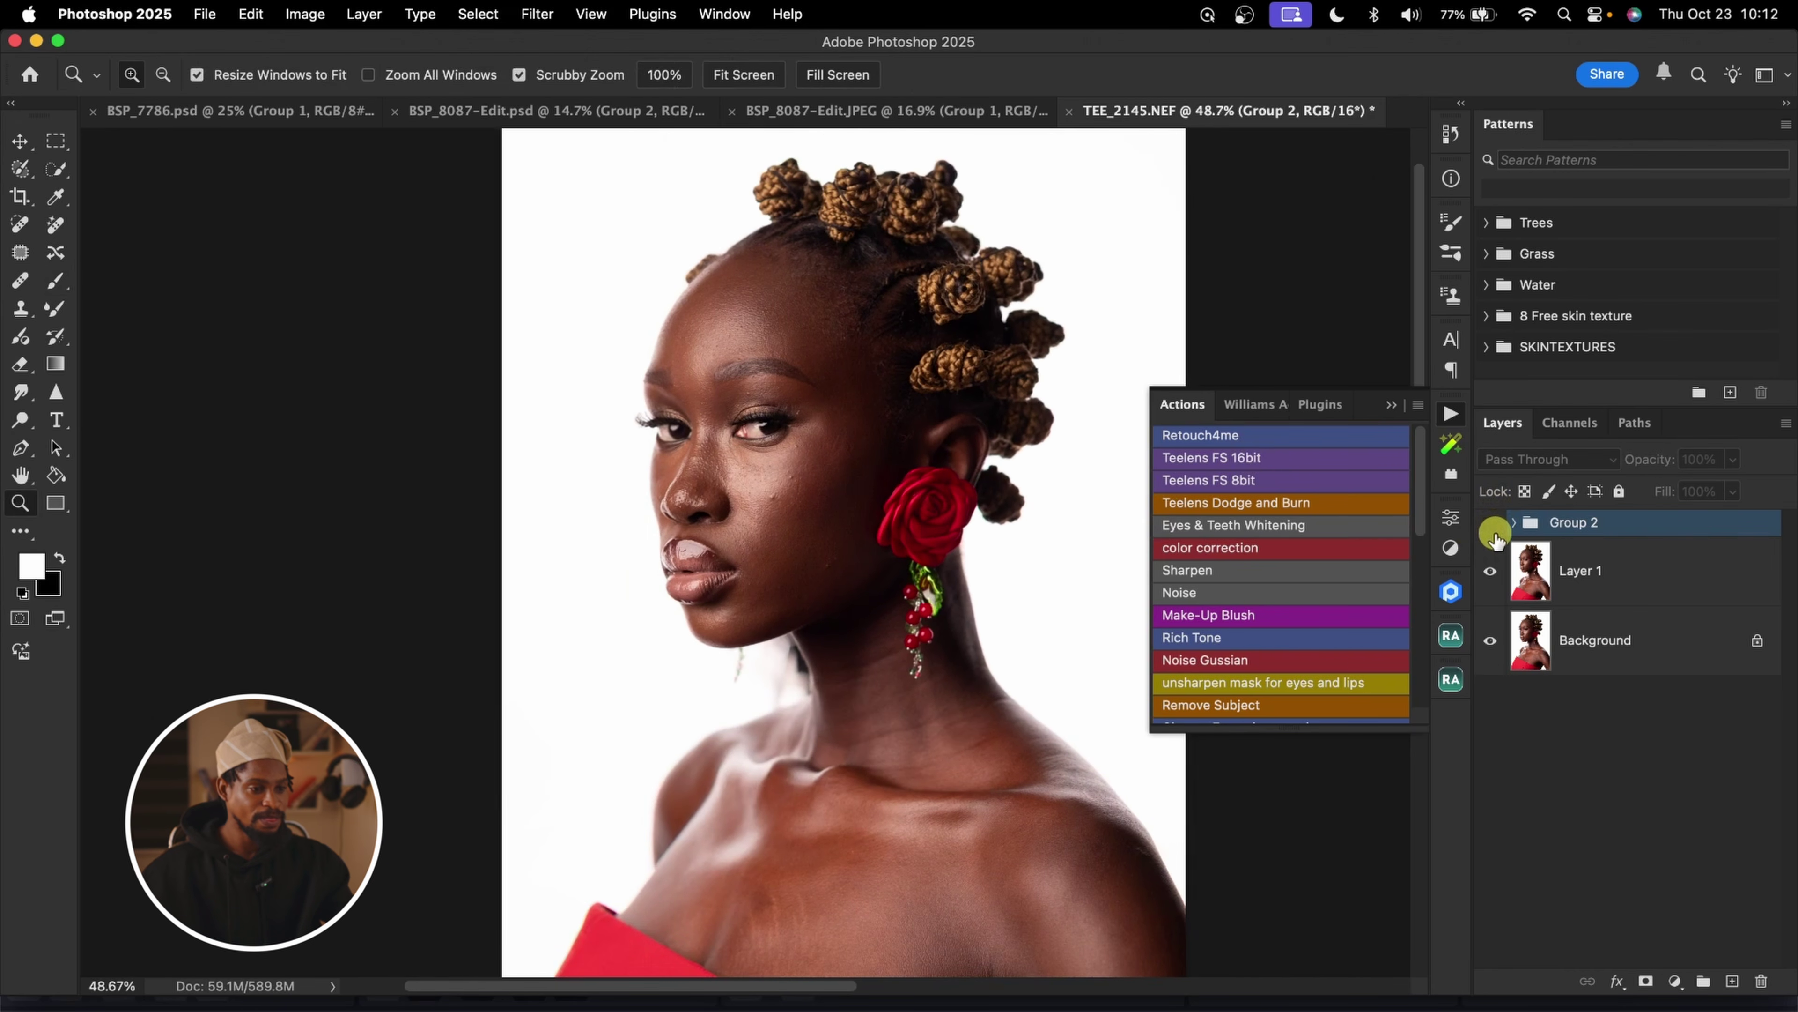
click(1491, 528)
drag(770, 447, 822, 445)
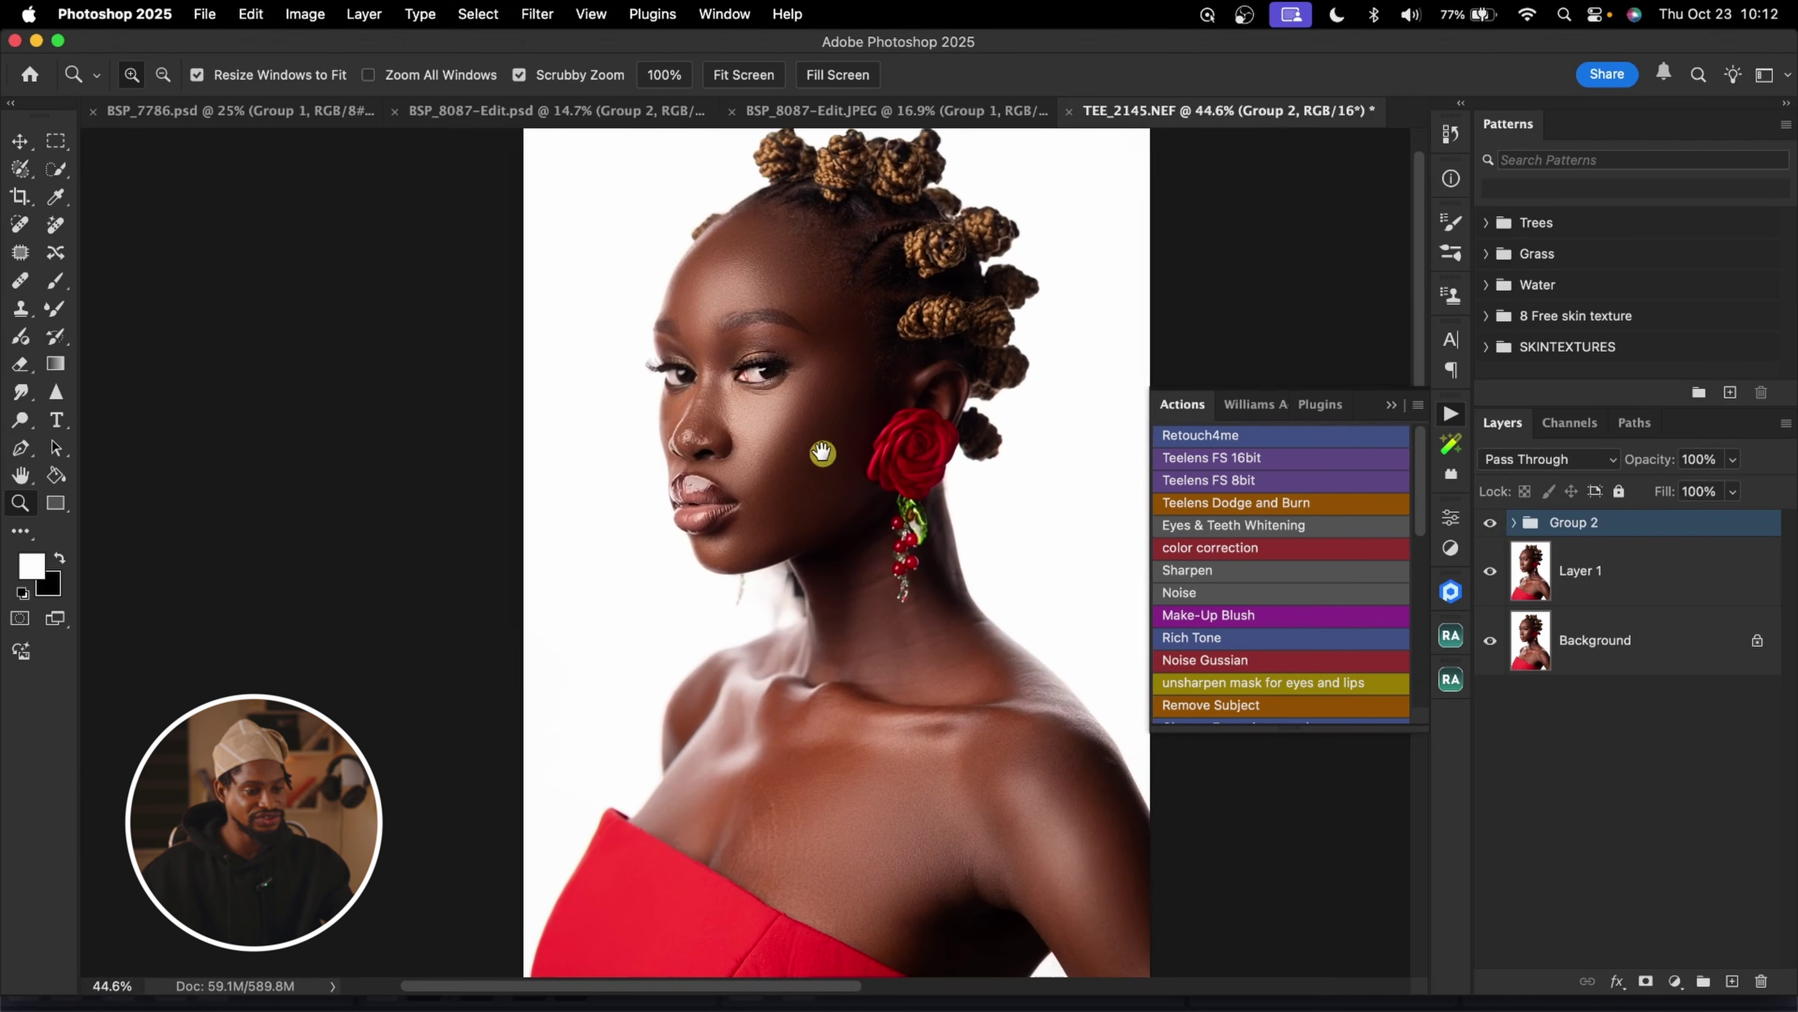